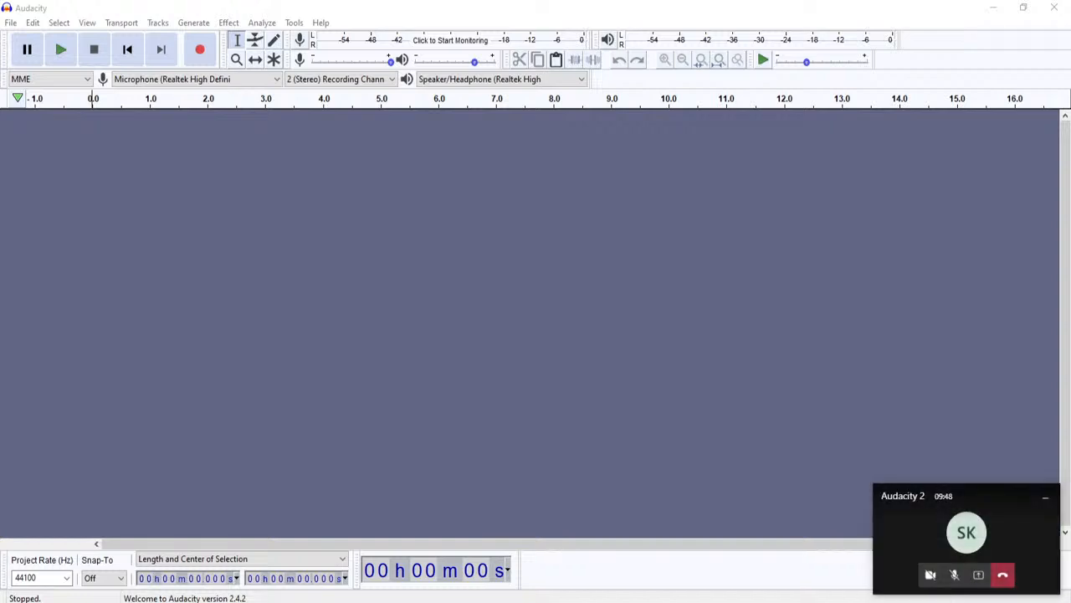
# - Move the call mini-window aside; keep 44100 Hz, snapping Off and Length-and-Center selection format
pyautogui.click(1037, 497)
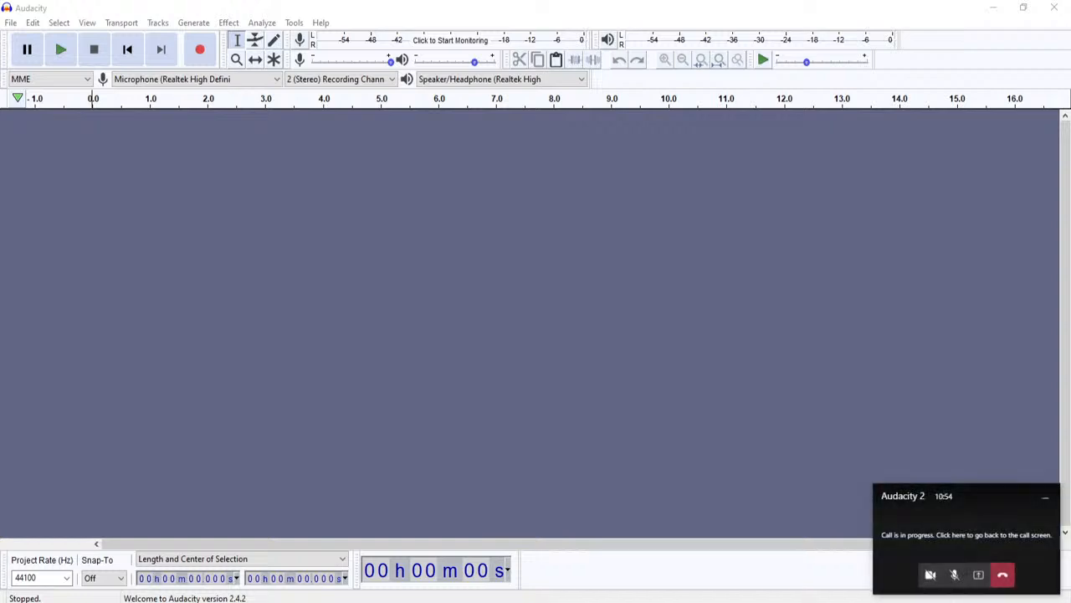
pyautogui.moveTo(983, 496); pyautogui.dragTo(2, 502)
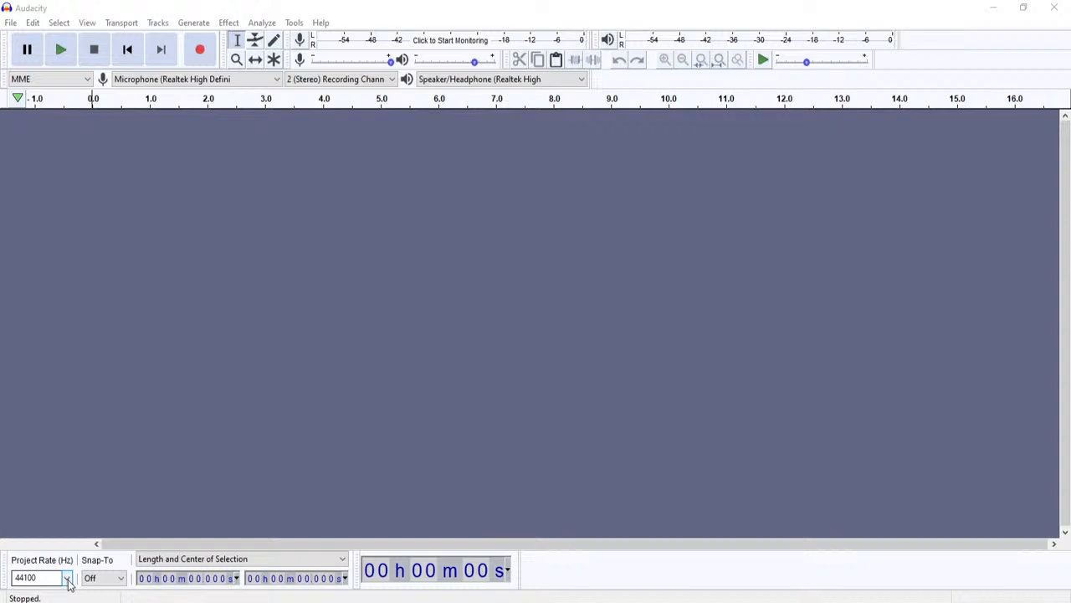
pyautogui.click(68, 578)
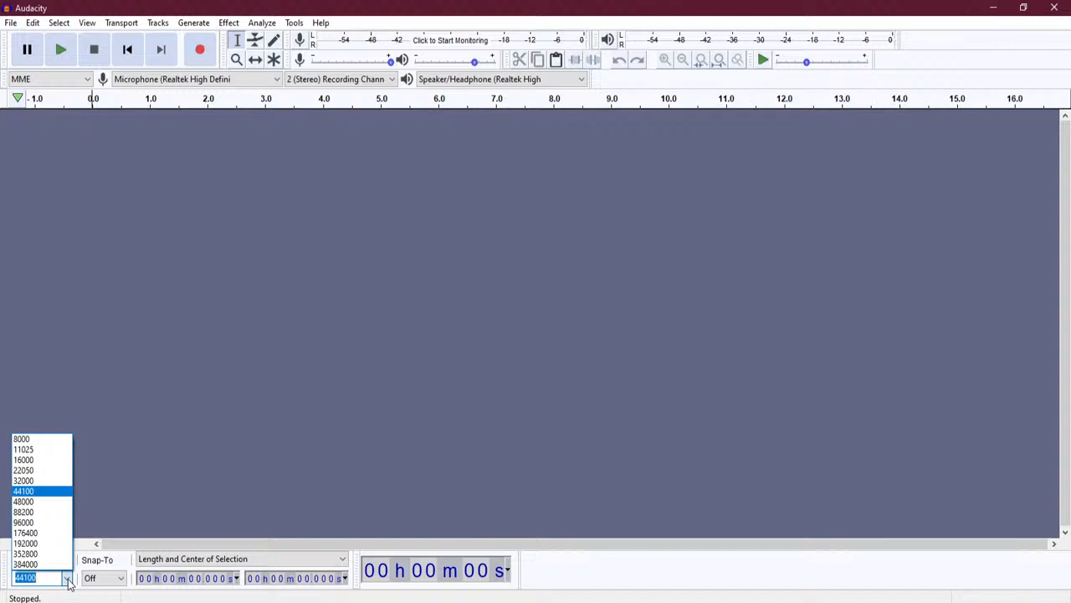
pyautogui.click(130, 595)
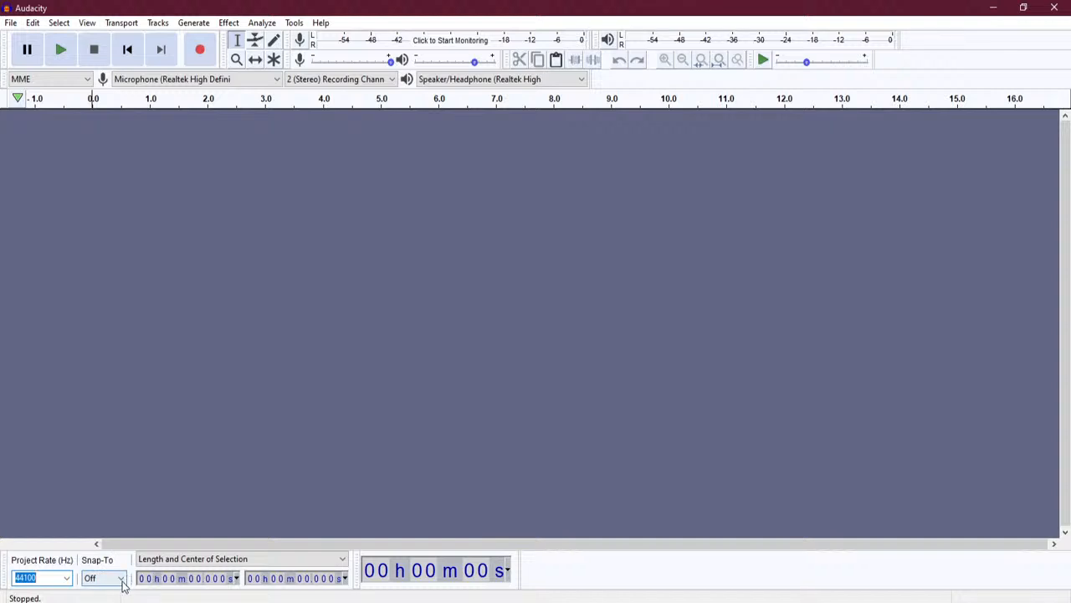
pyautogui.click(122, 579)
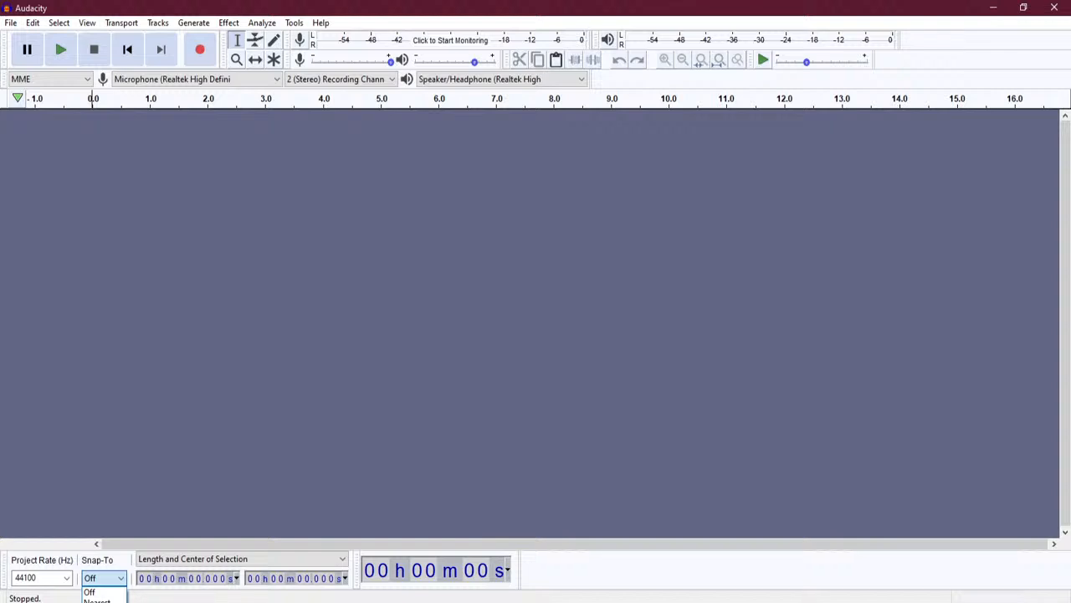
pyautogui.click(165, 597)
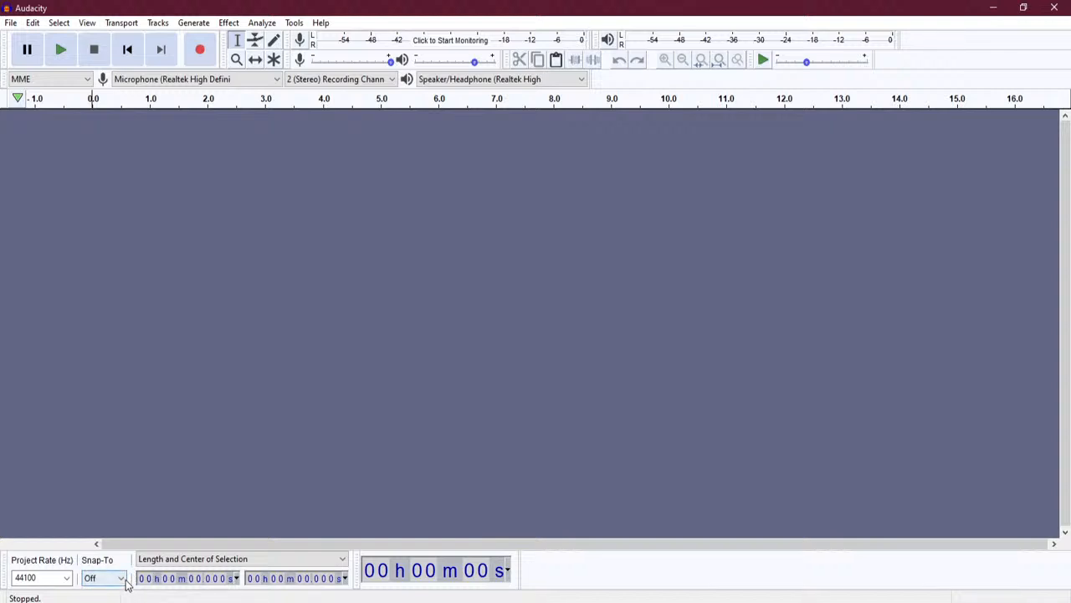
pyautogui.click(168, 562)
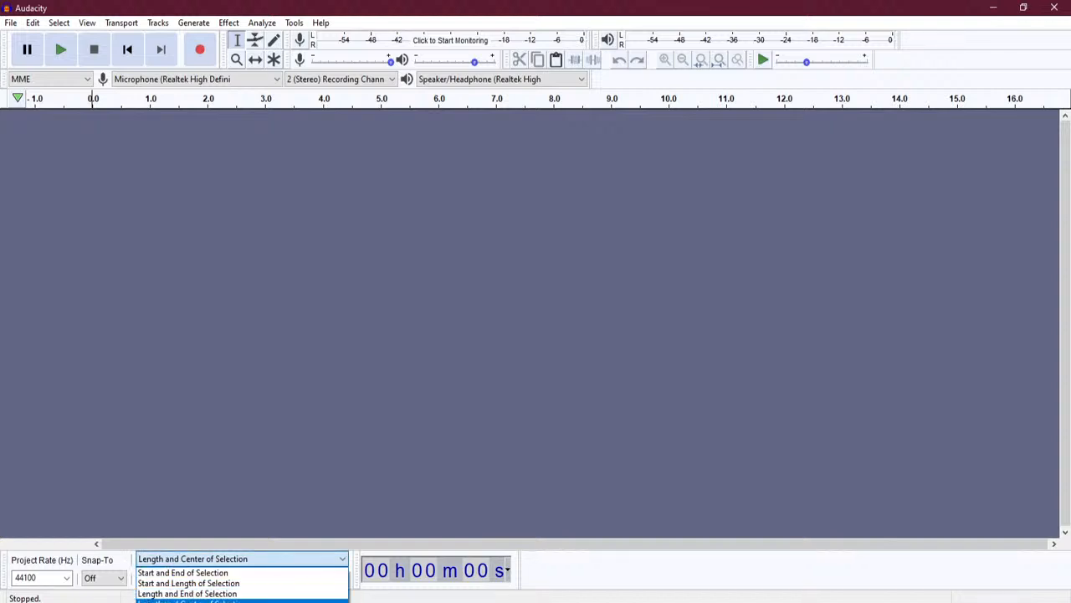
pyautogui.click(192, 600)
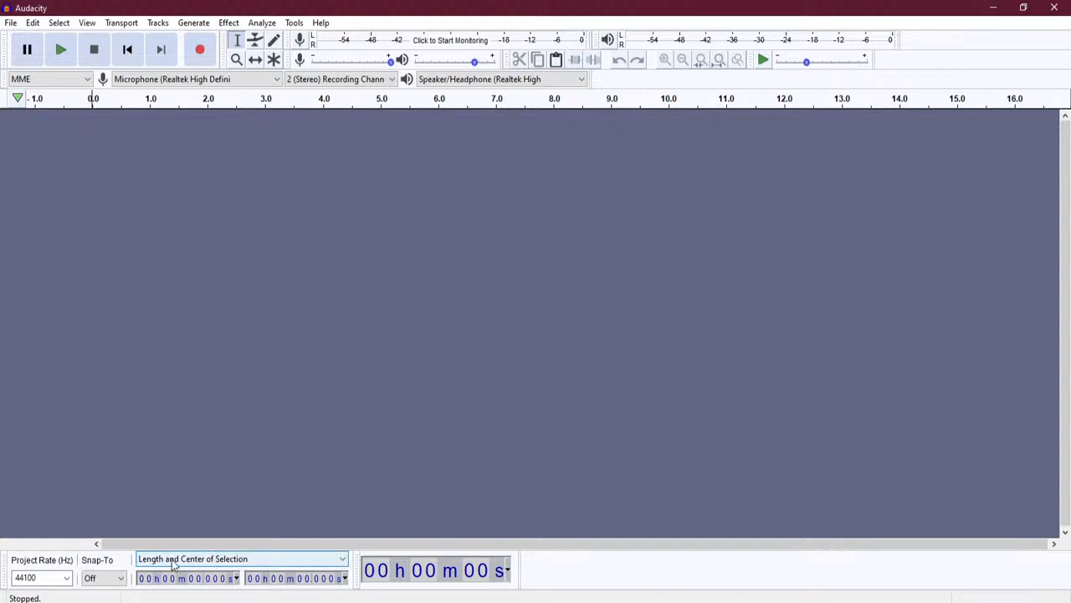
# - Review the time formats for the selection and main time readouts, leaving them unchanged
pyautogui.click(237, 578)
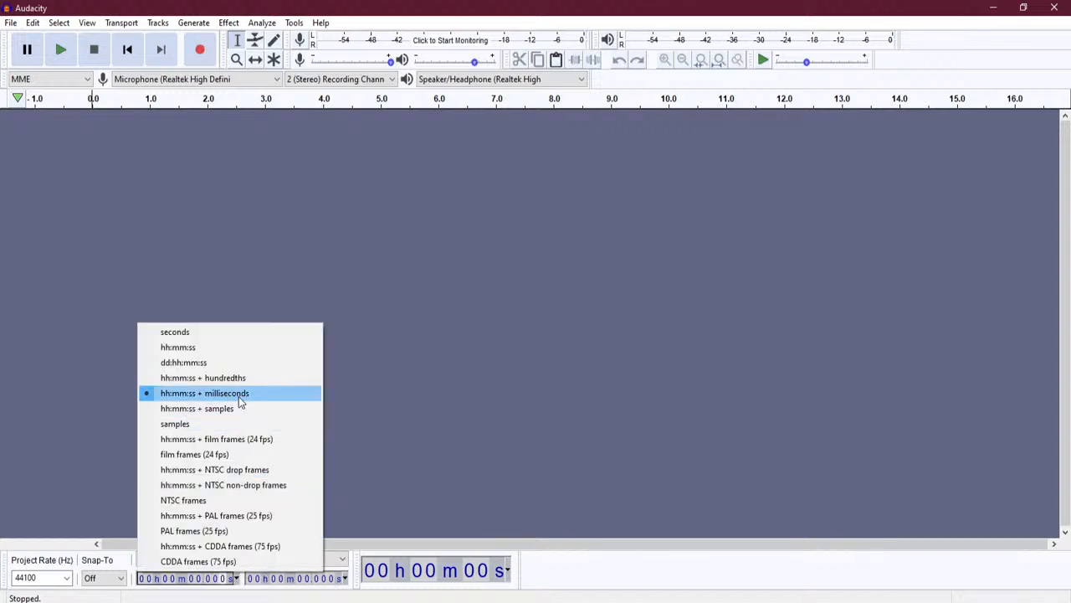
pyautogui.click(344, 579)
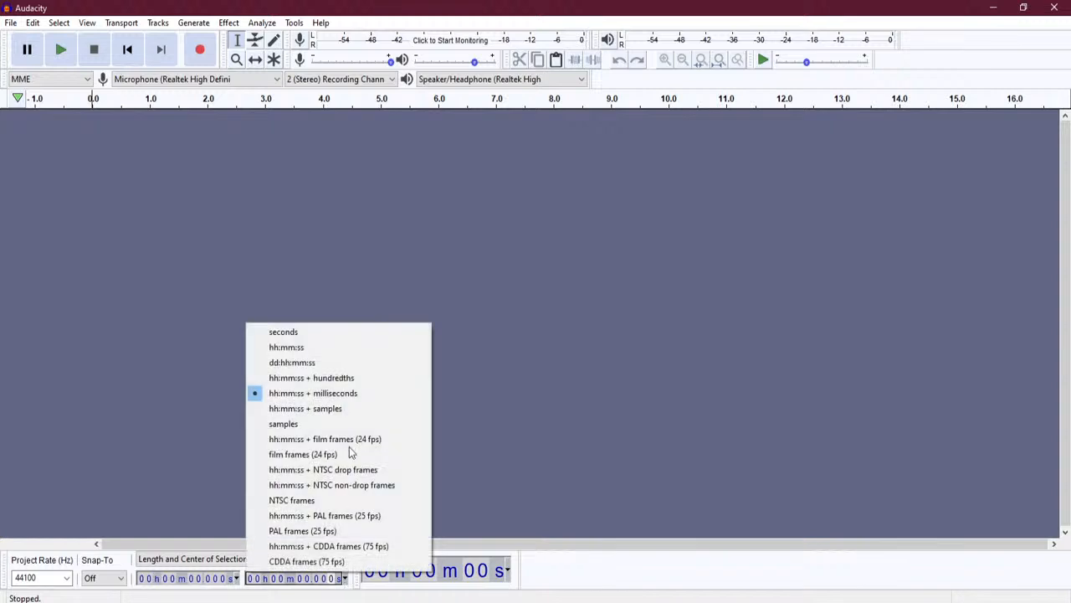
pyautogui.click(427, 599)
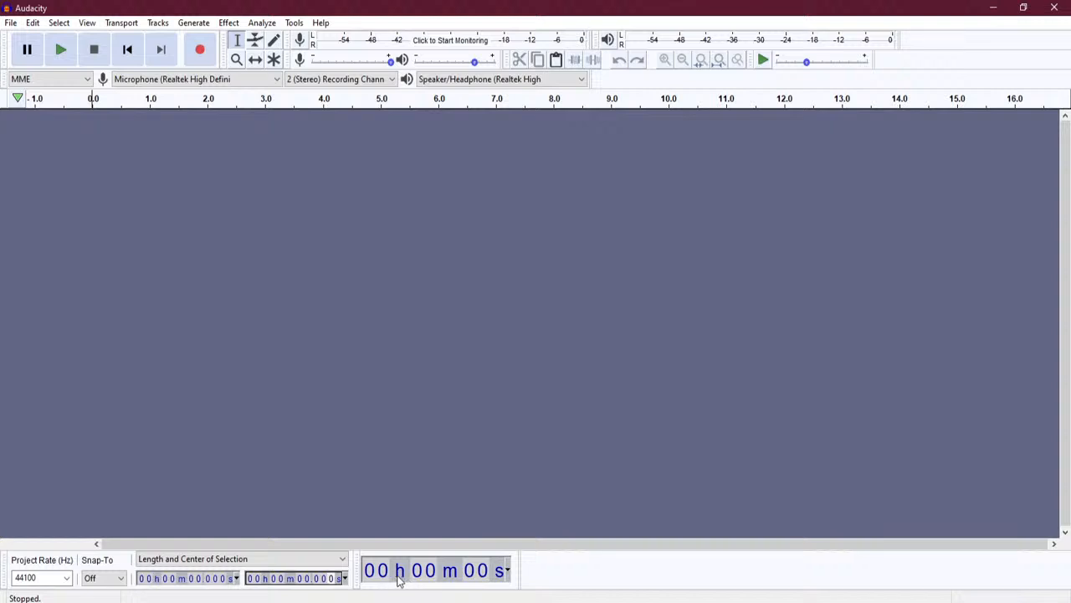
pyautogui.click(506, 575)
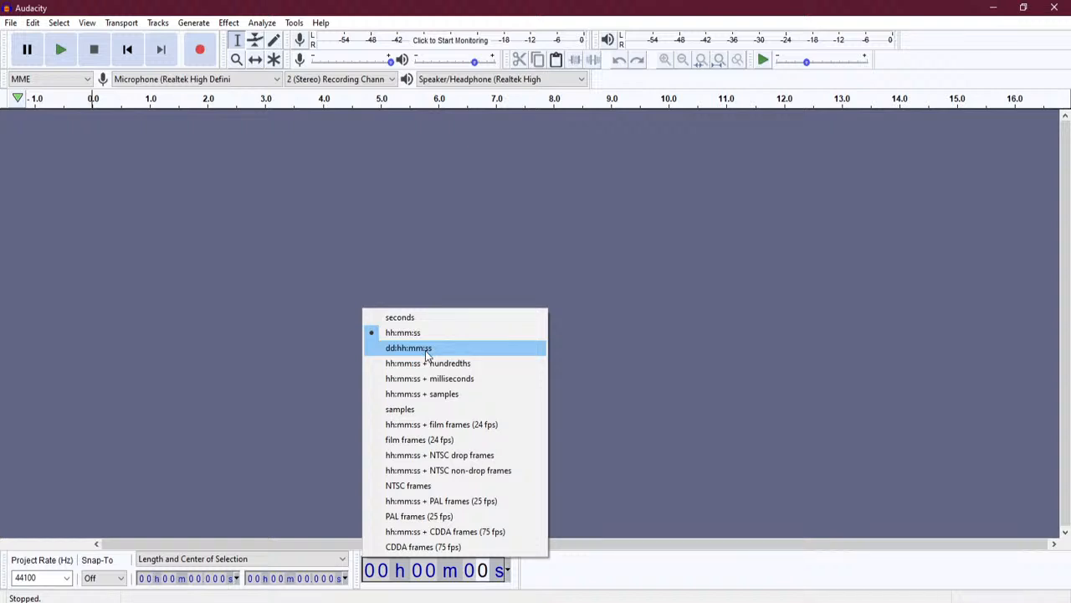
pyautogui.click(554, 598)
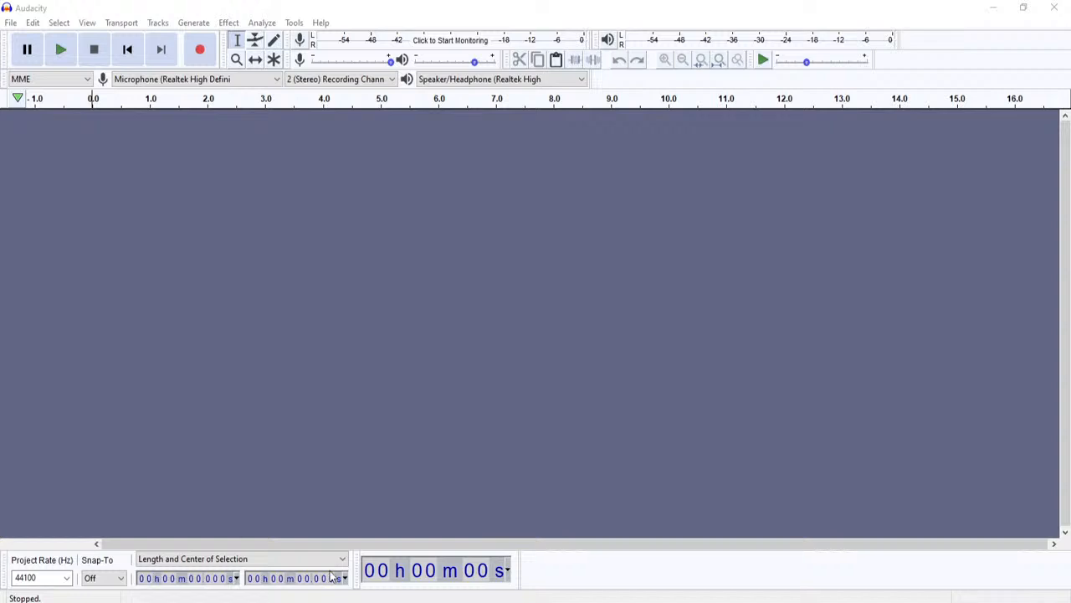
# - Paste the Albert Einstein paragraph into a new untitled Notepad note
pyautogui.press('super')
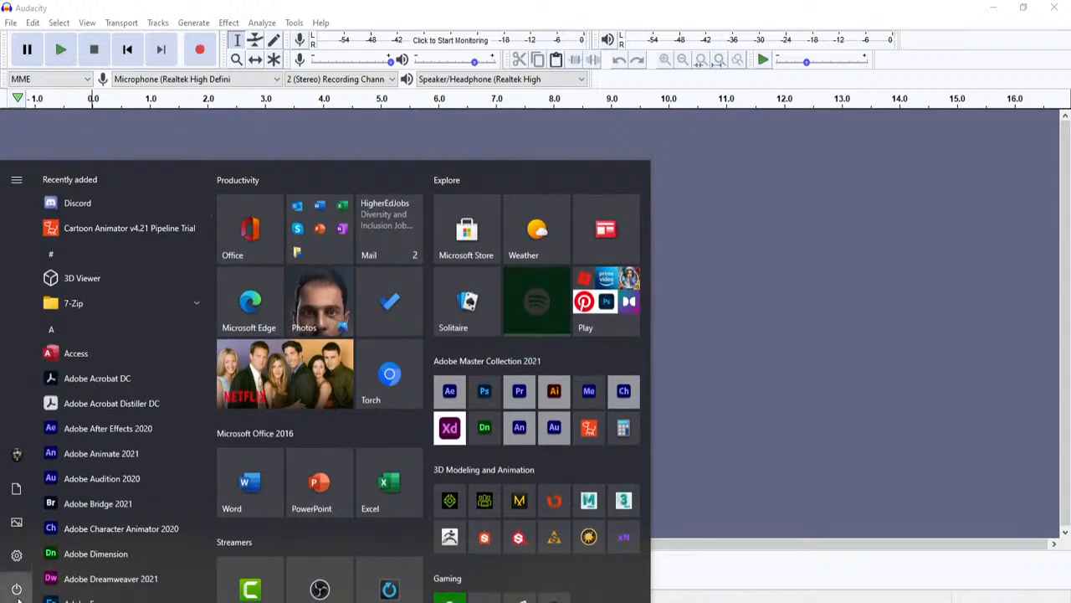
pyautogui.click(87, 591)
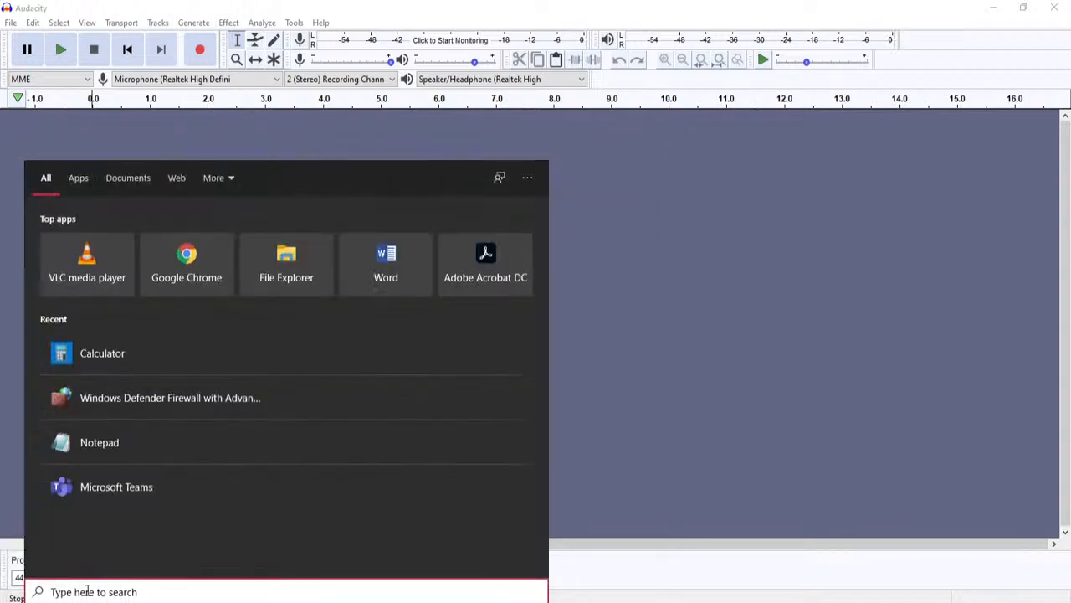
pyautogui.click(121, 459)
pyautogui.rightClick(219, 74)
pyautogui.click(288, 135)
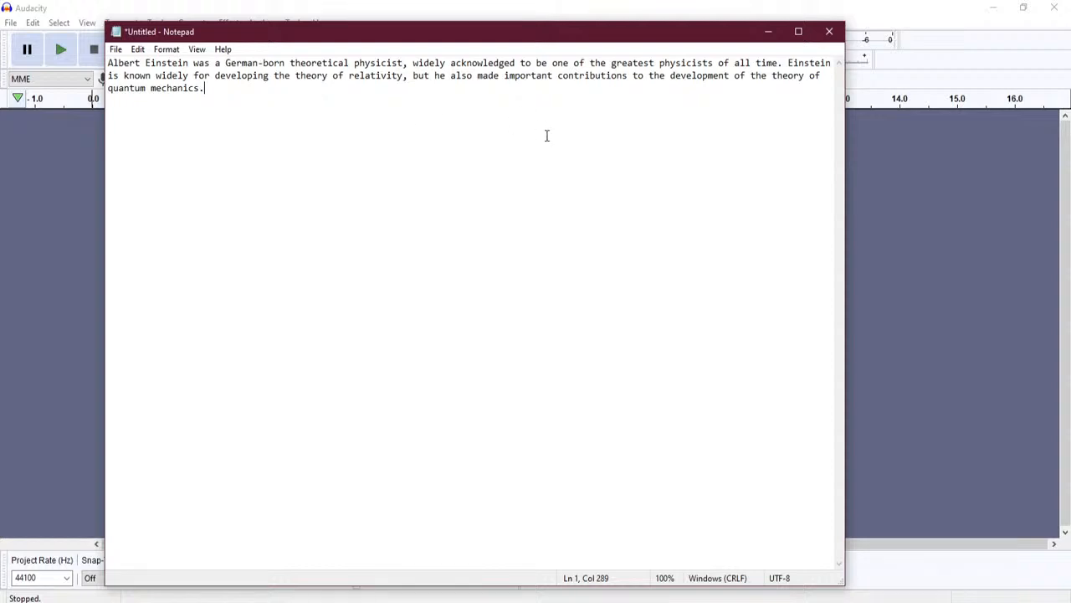
# - Set the whole Einstein paragraph to 36-point Consolas
pyautogui.moveTo(237, 95); pyautogui.dragTo(65, 65)
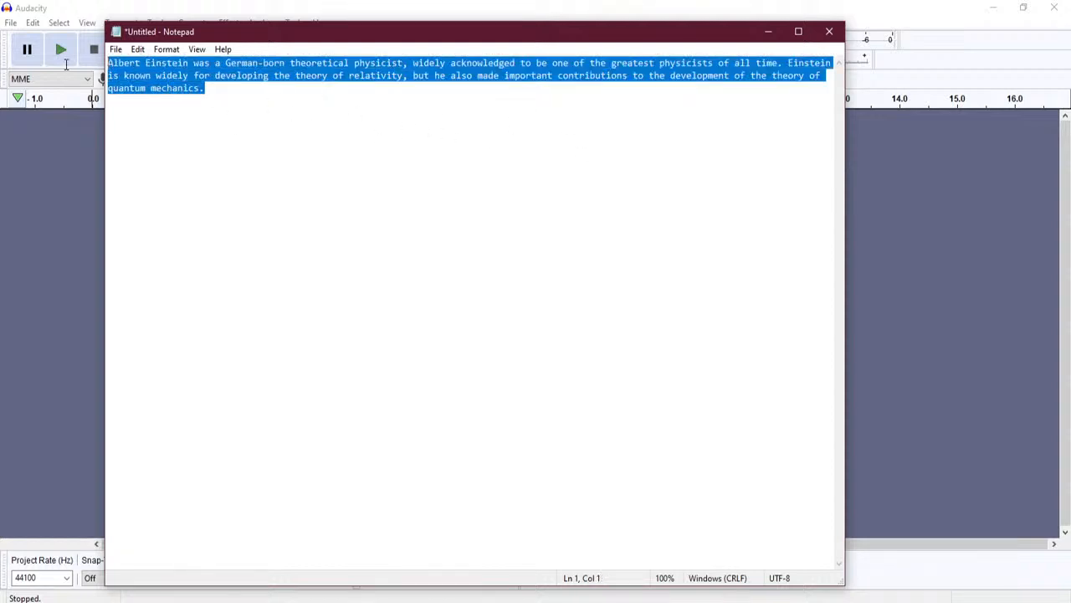
pyautogui.click(166, 49)
pyautogui.click(181, 81)
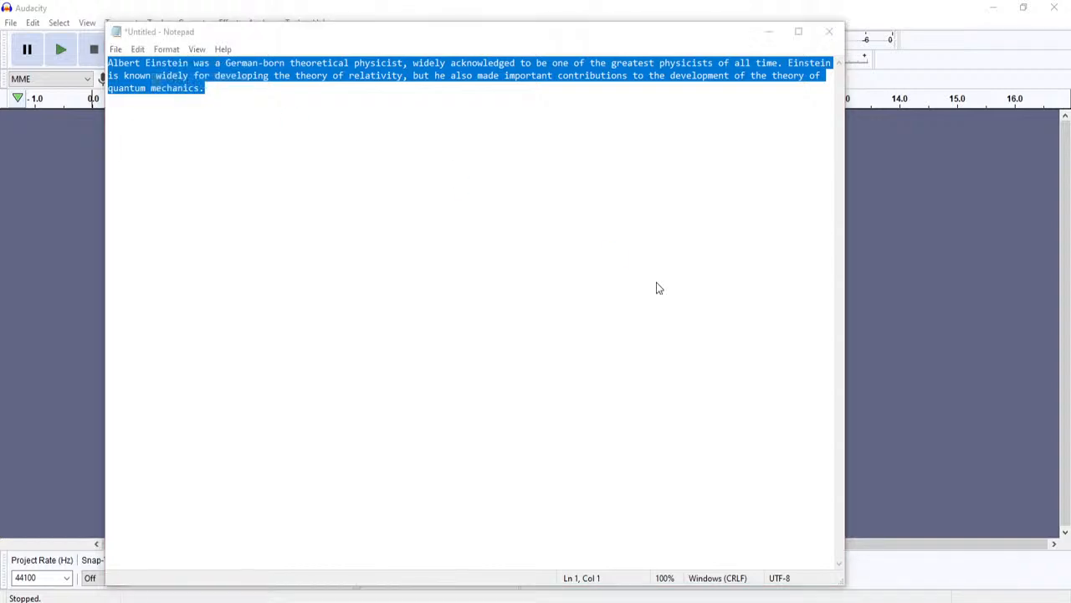
pyautogui.click(375, 251)
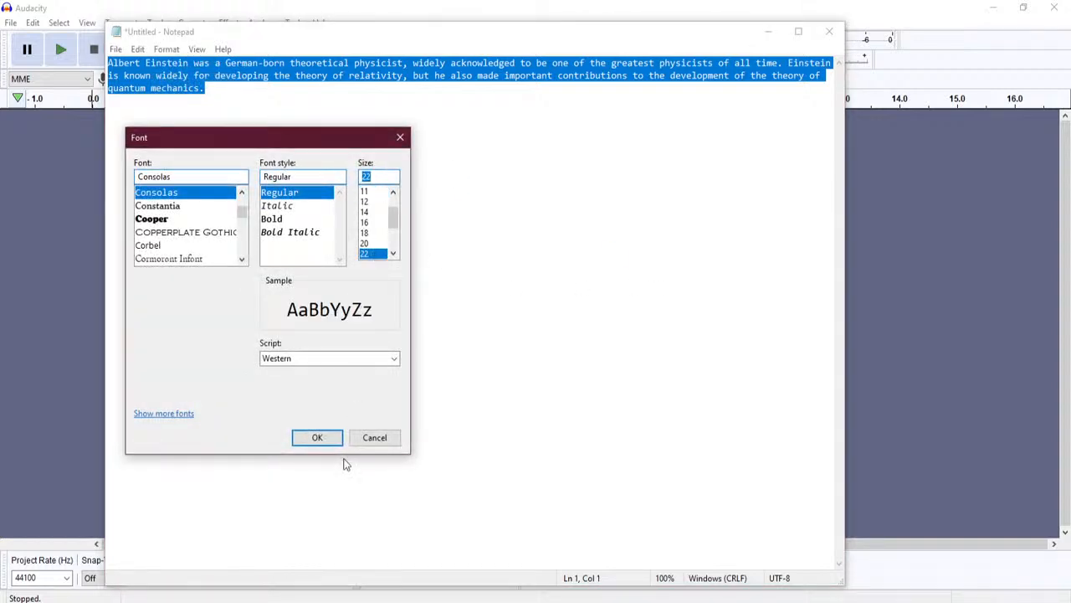
pyautogui.scroll(-2, 377, 222)
pyautogui.click(365, 233)
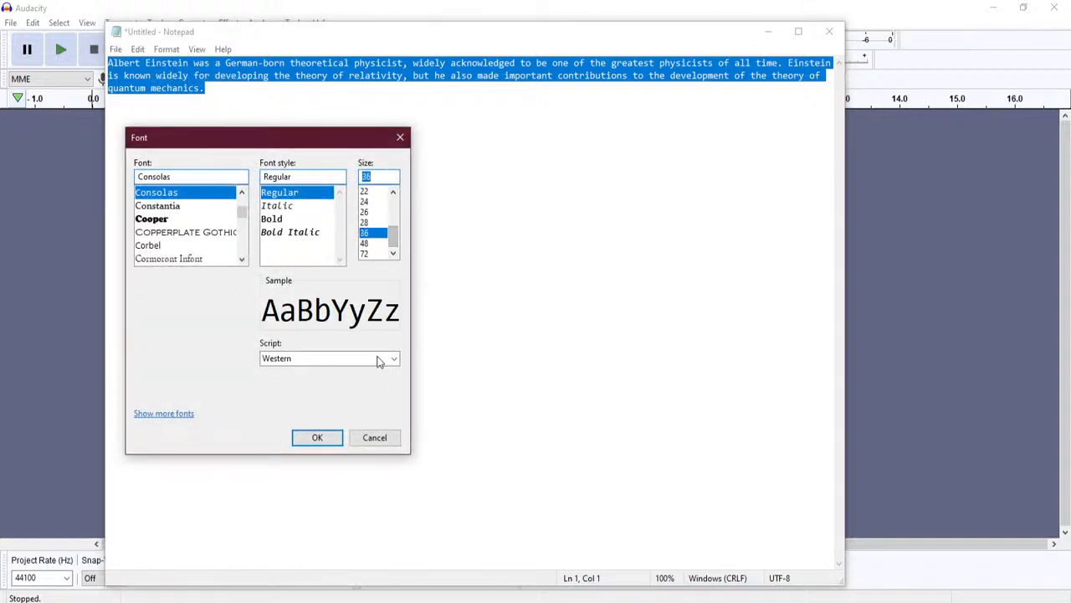
pyautogui.click(330, 438)
# - Highlight the theory of relativity sentence and move the Notepad window down and right
pyautogui.click(476, 280)
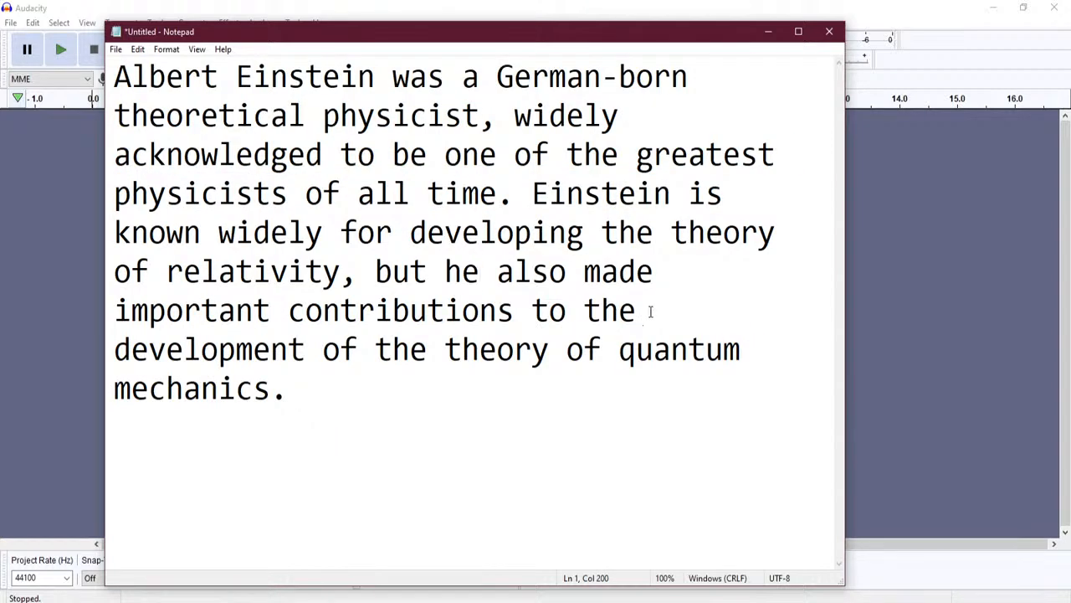
pyautogui.moveTo(532, 190); pyautogui.dragTo(357, 264)
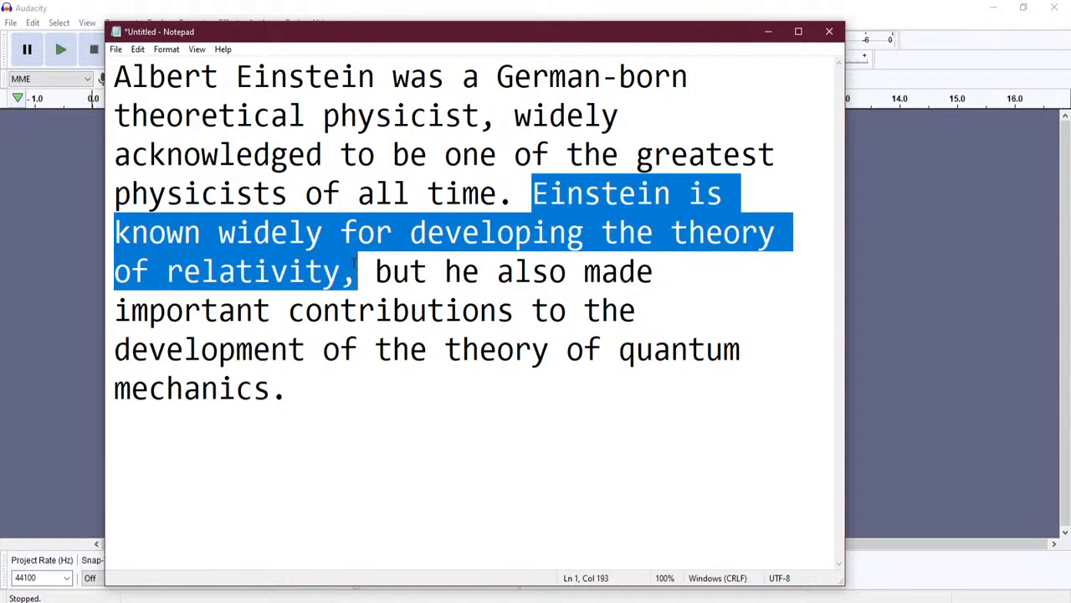
pyautogui.moveTo(554, 45); pyautogui.dragTo(635, 140)
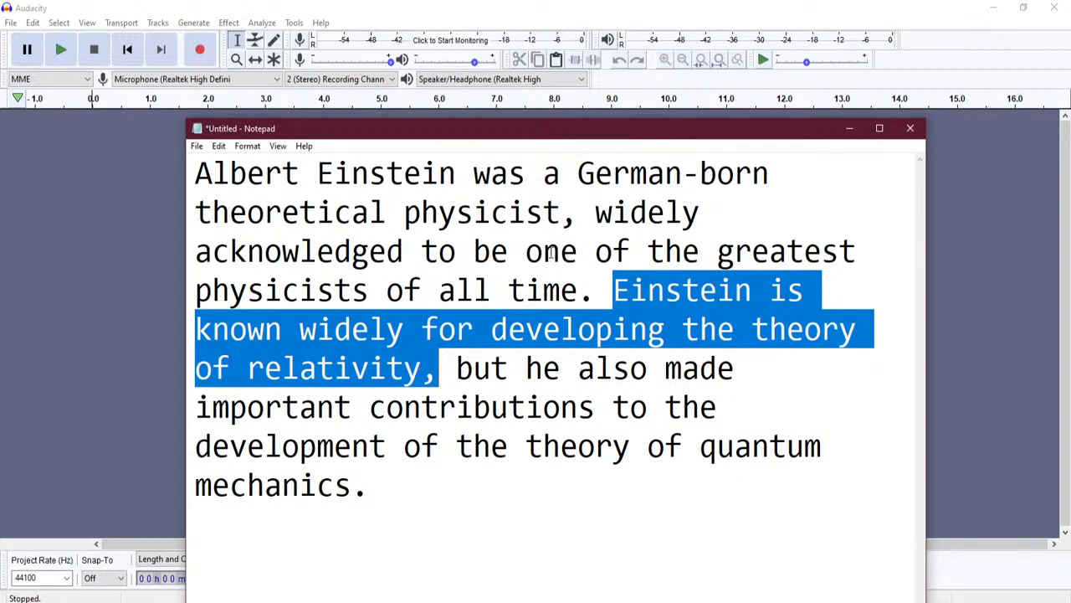
# - Record about 18 seconds of narration while reading the Einstein paragraph from Notepad
pyautogui.click(203, 52)
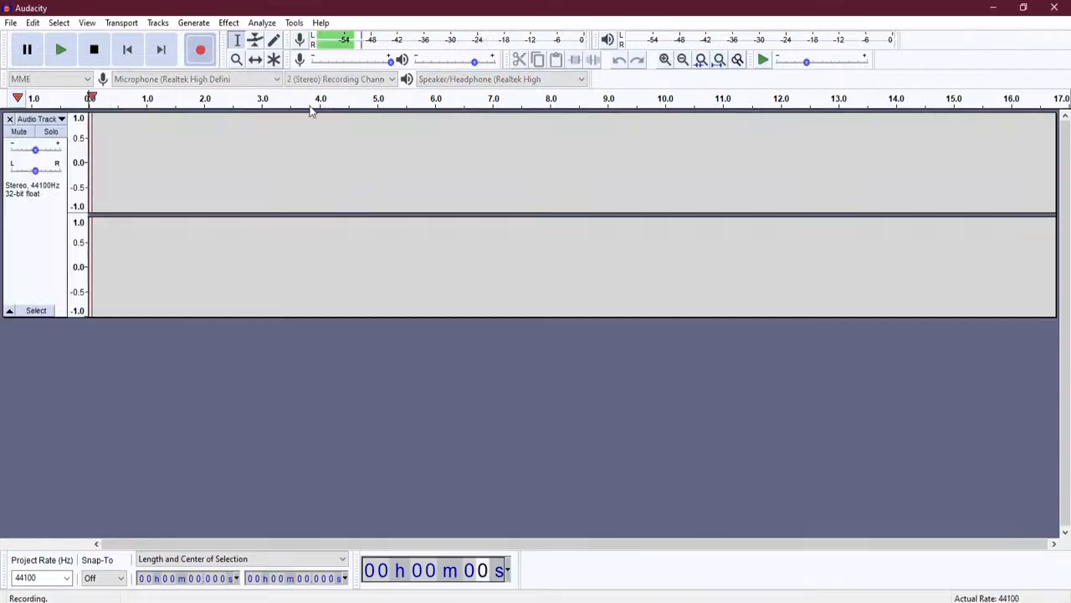
pyautogui.hotkey('alt', 'Tab')
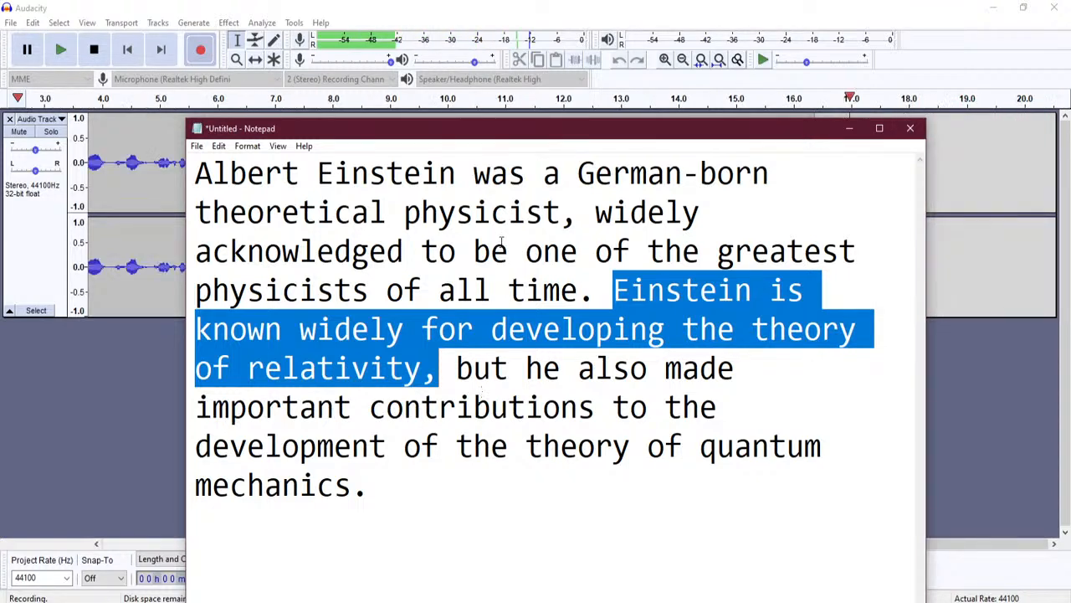
pyautogui.click(94, 50)
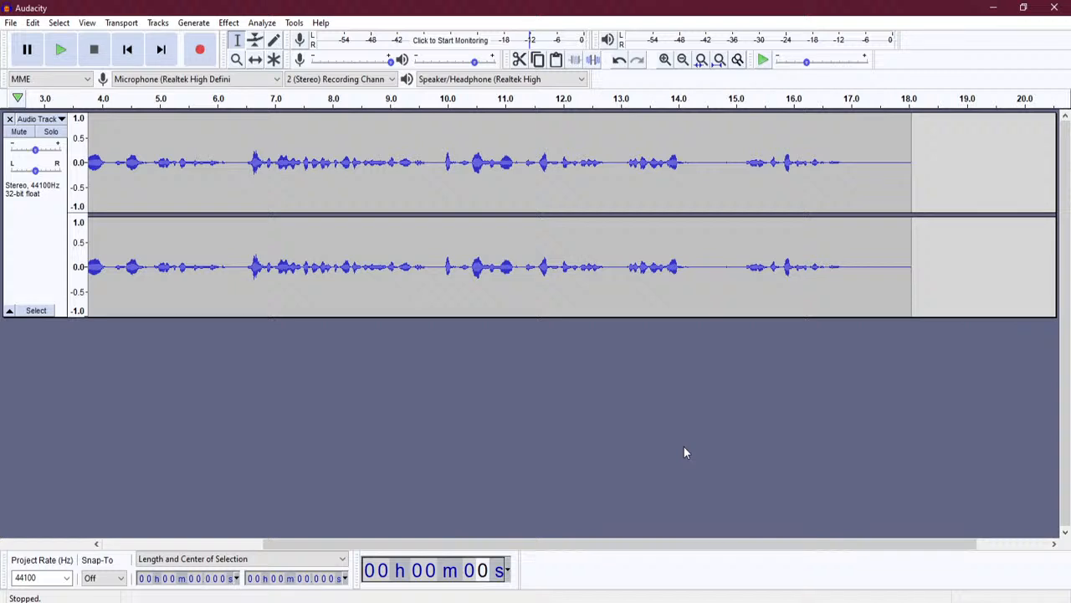
# - Bring the Einstein note forward and place it below the recorded waveform
pyautogui.hotkey('alt', 'Tab')
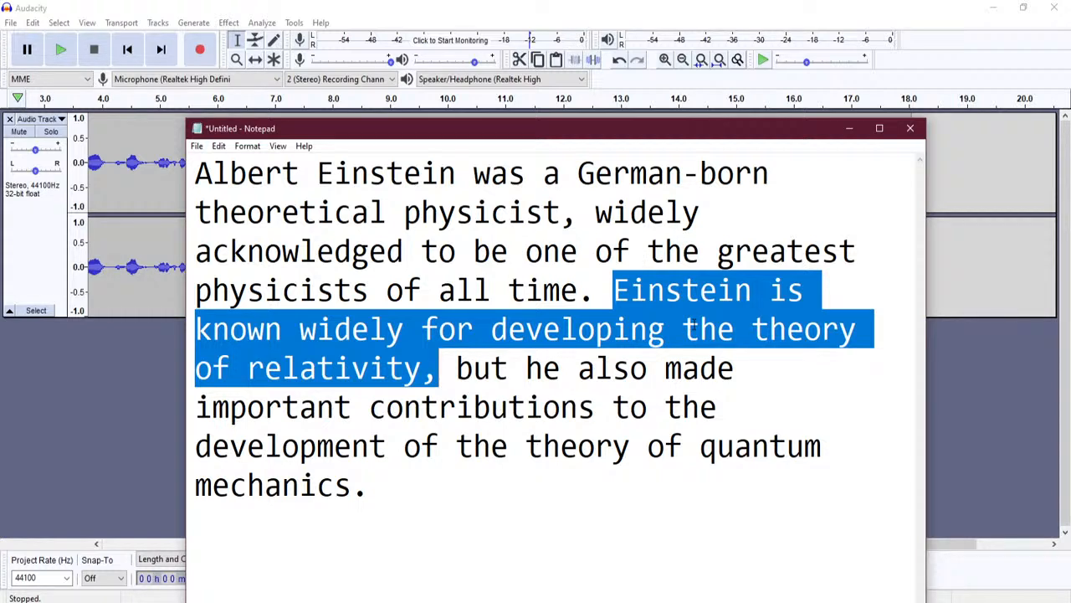
pyautogui.moveTo(633, 133); pyautogui.dragTo(564, 340)
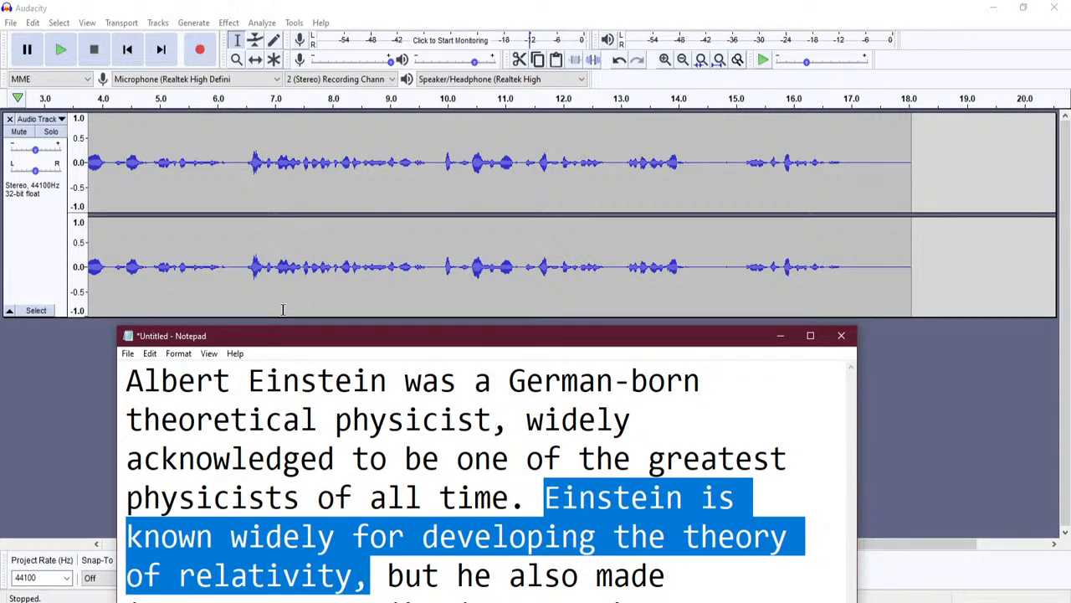
# - Drag the Notepad script upward over Audacity until the full Einstein paragraph shows
pyautogui.moveTo(328, 343); pyautogui.dragTo(322, 295)
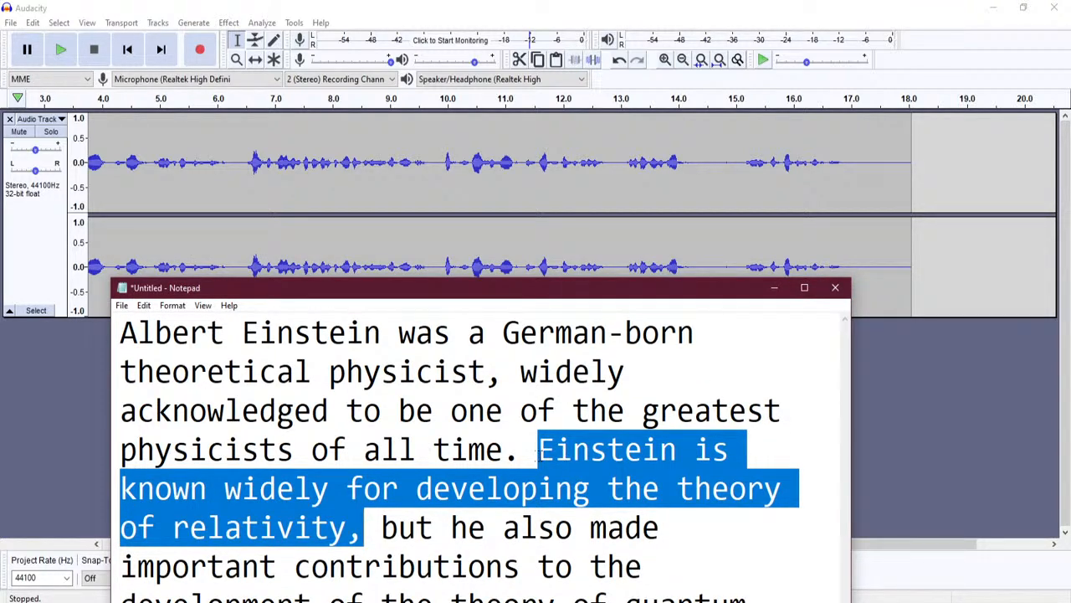
pyautogui.moveTo(353, 299); pyautogui.dragTo(364, 112)
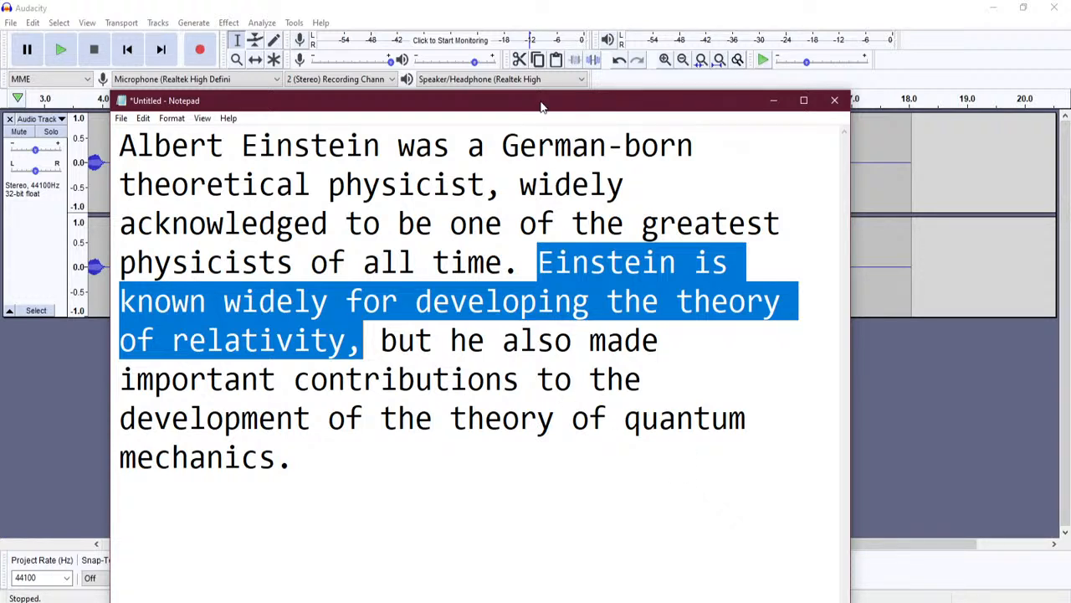
pyautogui.moveTo(541, 107); pyautogui.dragTo(475, 145)
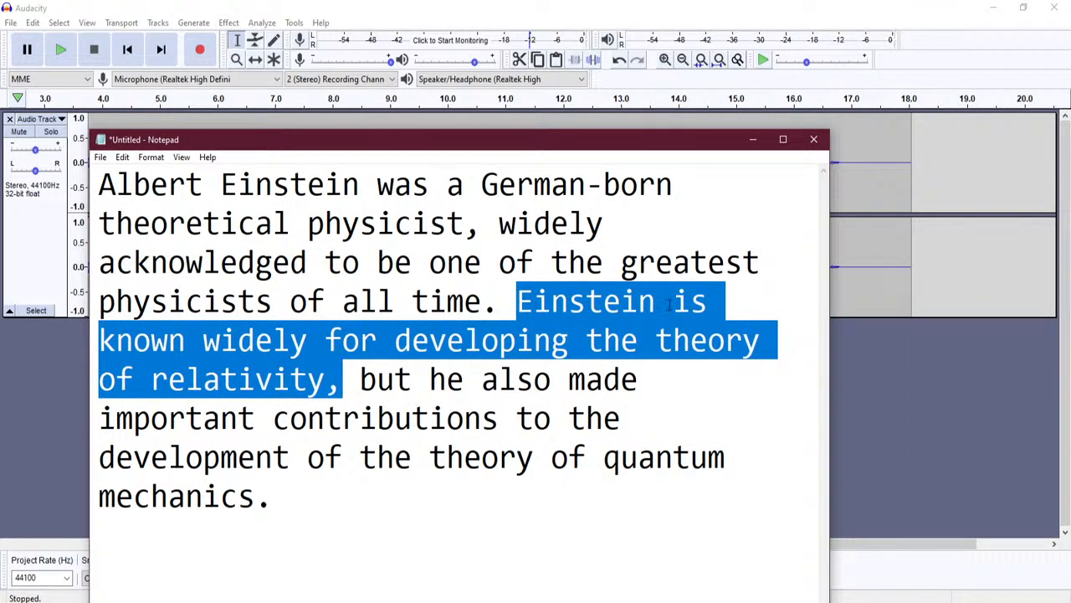
# - Record a second reading from Notepad, adding a clip from 18 s to about 25 s
pyautogui.click(200, 49)
pyautogui.hotkey('alt', 'Tab')
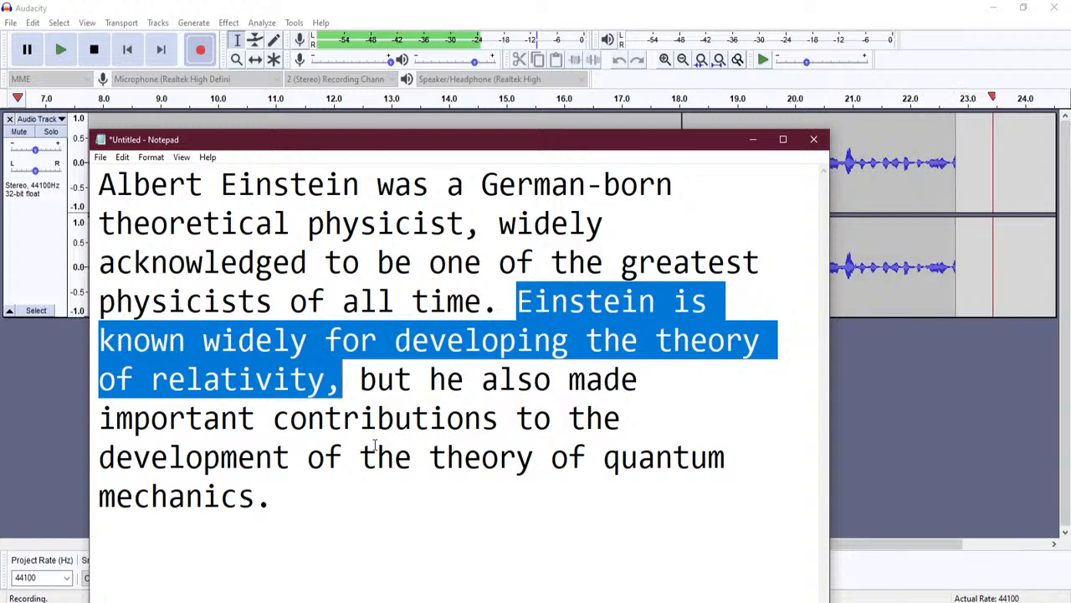
pyautogui.click(95, 50)
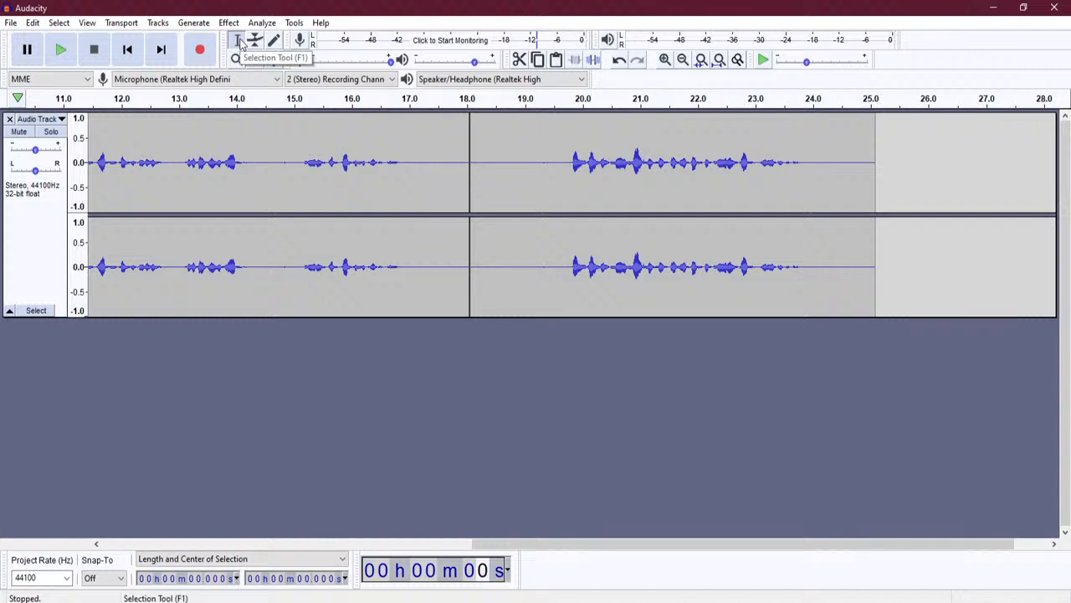
# - Zoom into the waveform, place the edit point at 7.425 s, and bring Notepad forward
pyautogui.click(95, 151)
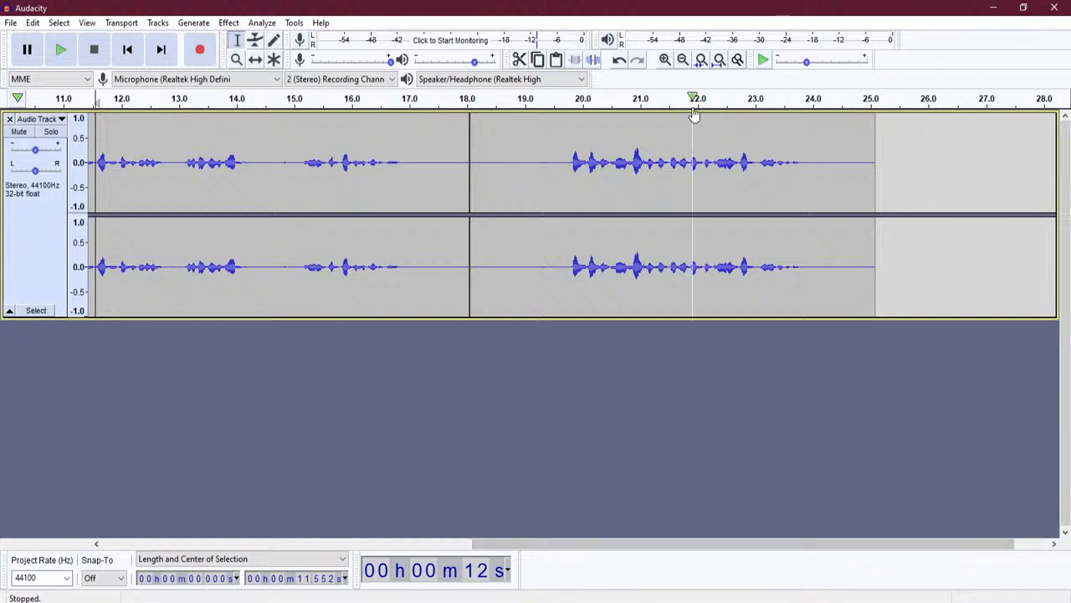
pyautogui.click(664, 61)
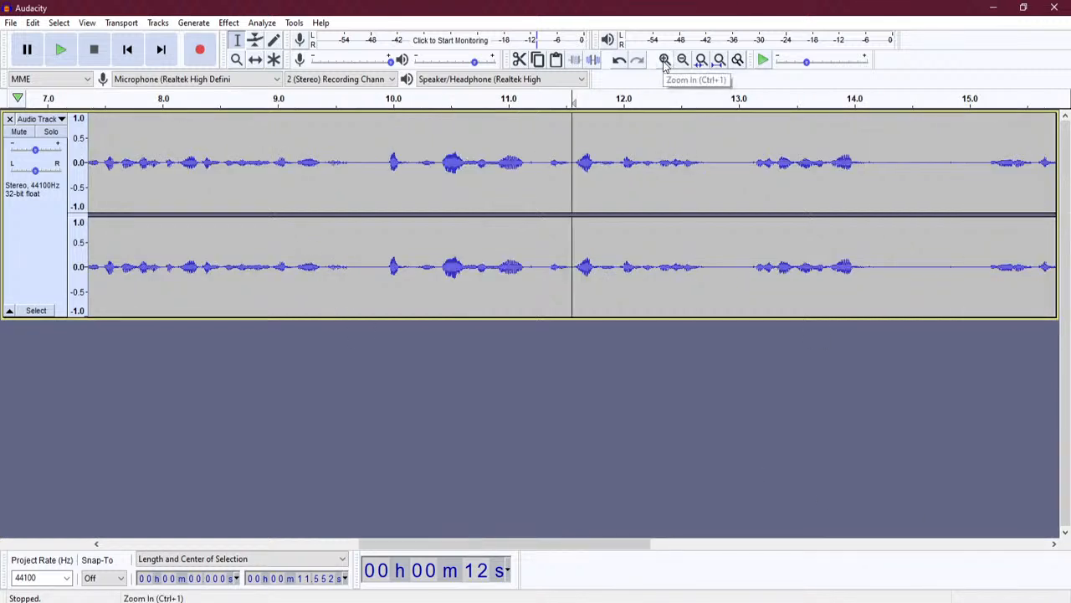
pyautogui.click(97, 130)
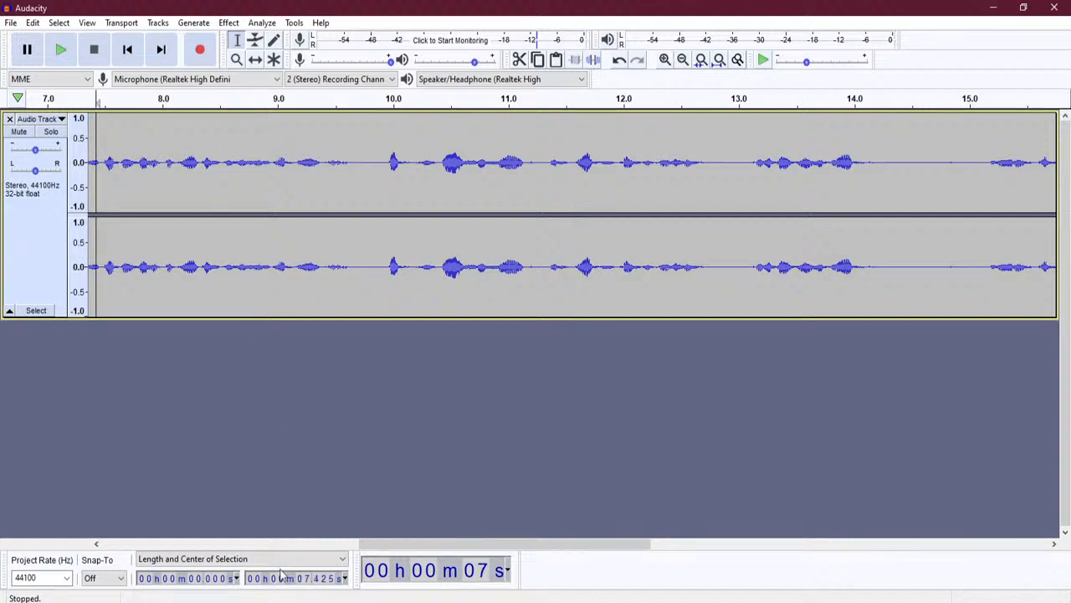
pyautogui.hotkey('alt', 'Tab')
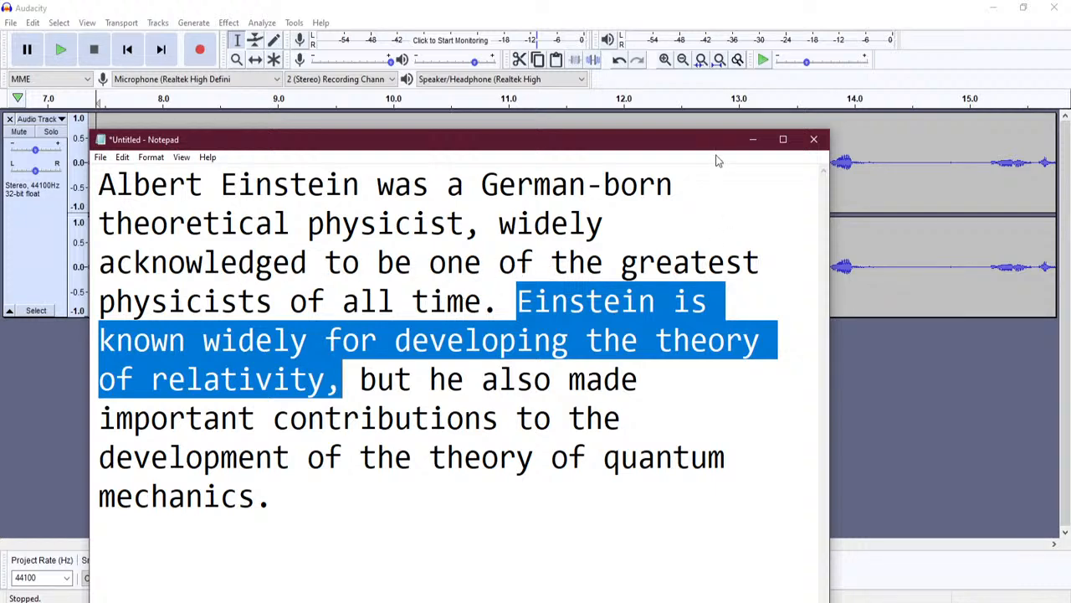
# - Hide Notepad, play from the edit point, select about 6.25–7.43 s, and scroll to the track start
pyautogui.click(756, 140)
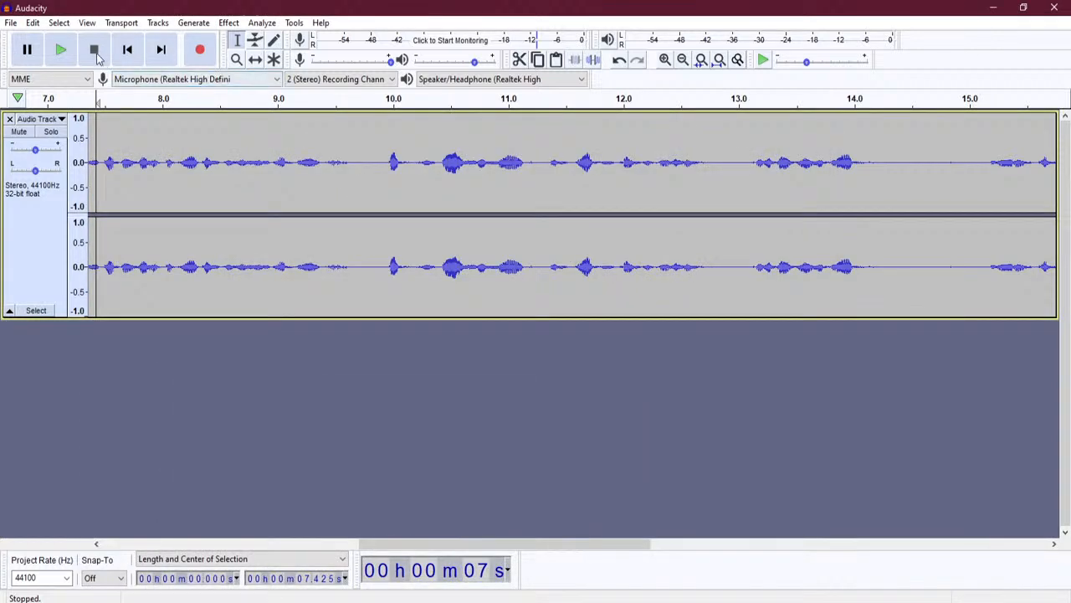
pyautogui.press('space')
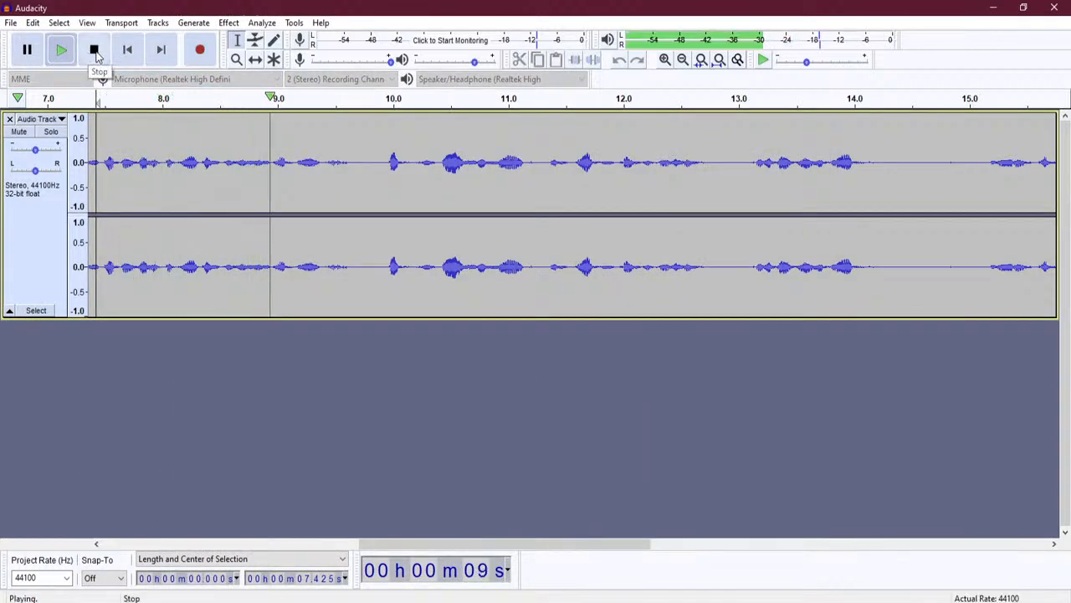
pyautogui.click(94, 50)
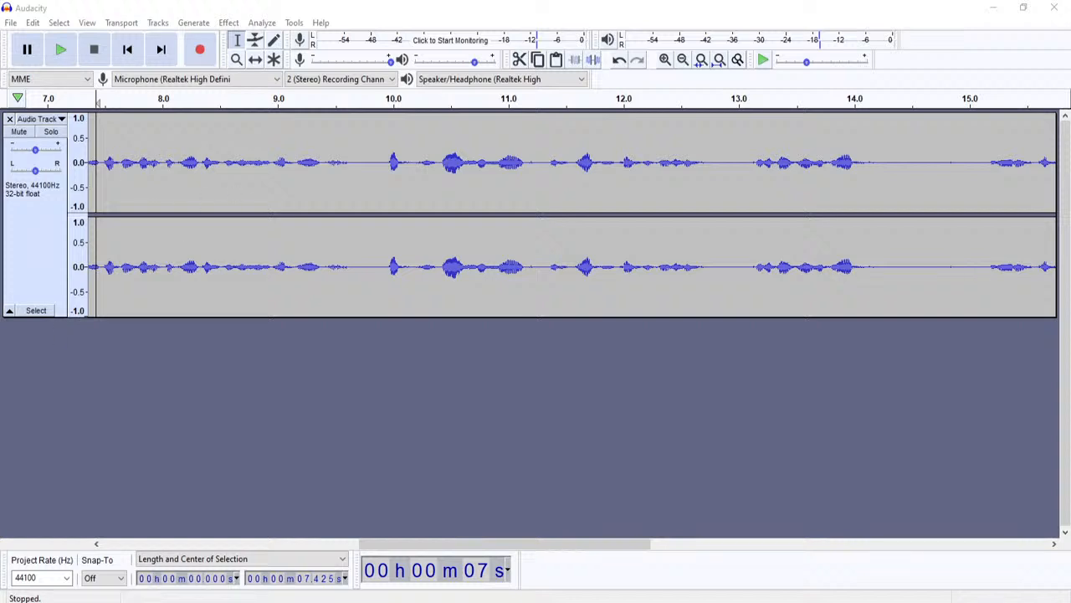
pyautogui.moveTo(87, 136); pyautogui.dragTo(87, 185)
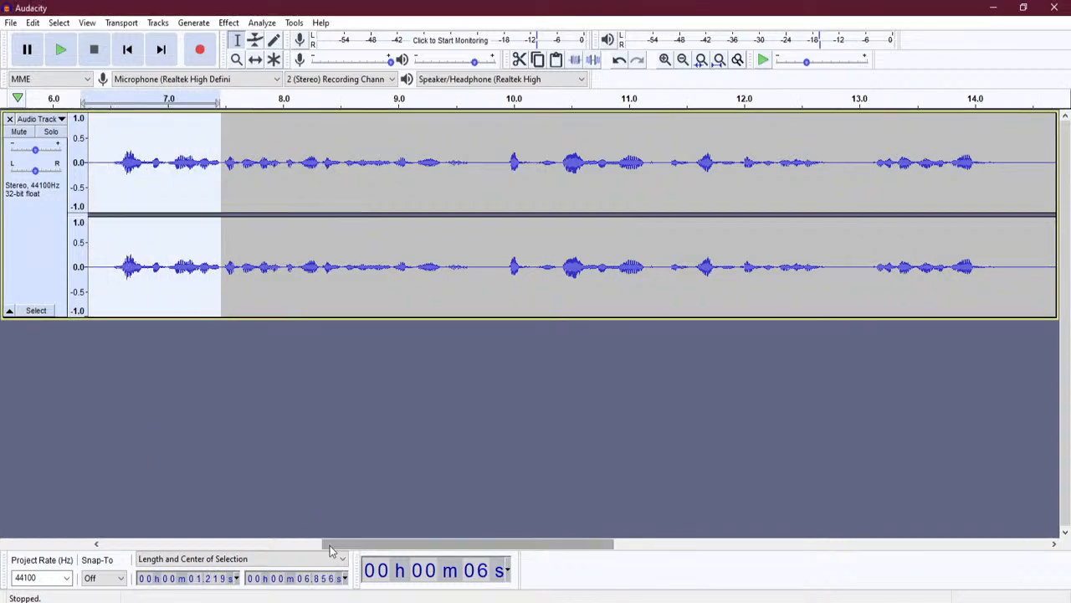
pyautogui.moveTo(331, 544); pyautogui.dragTo(105, 545)
# - Play the narration from 0 s, mark 9.81 s, and bring the Notepad paragraph forward
pyautogui.click(88, 174)
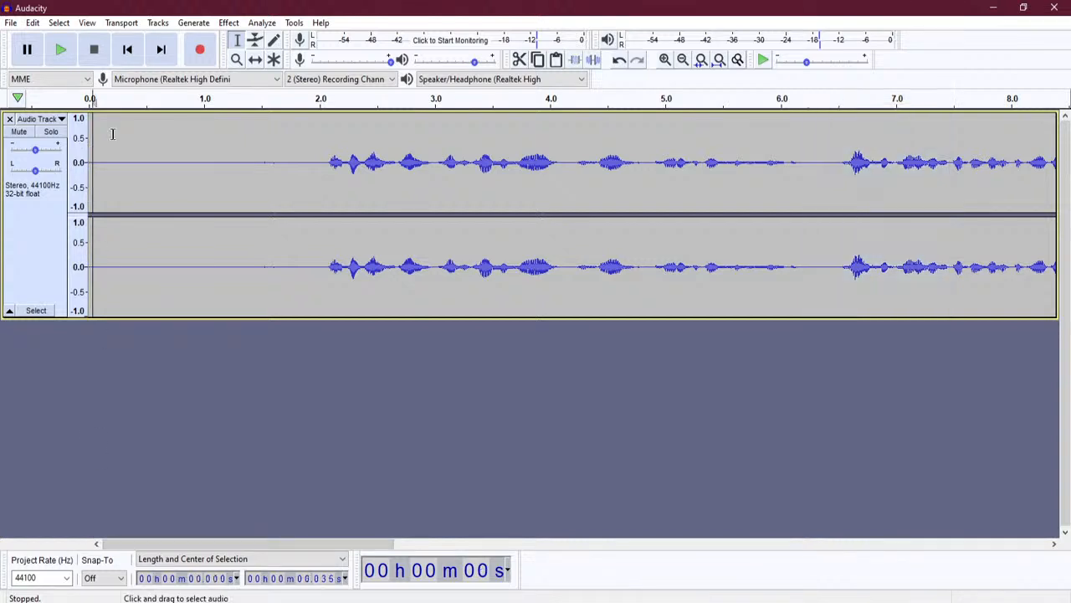
pyautogui.press('space')
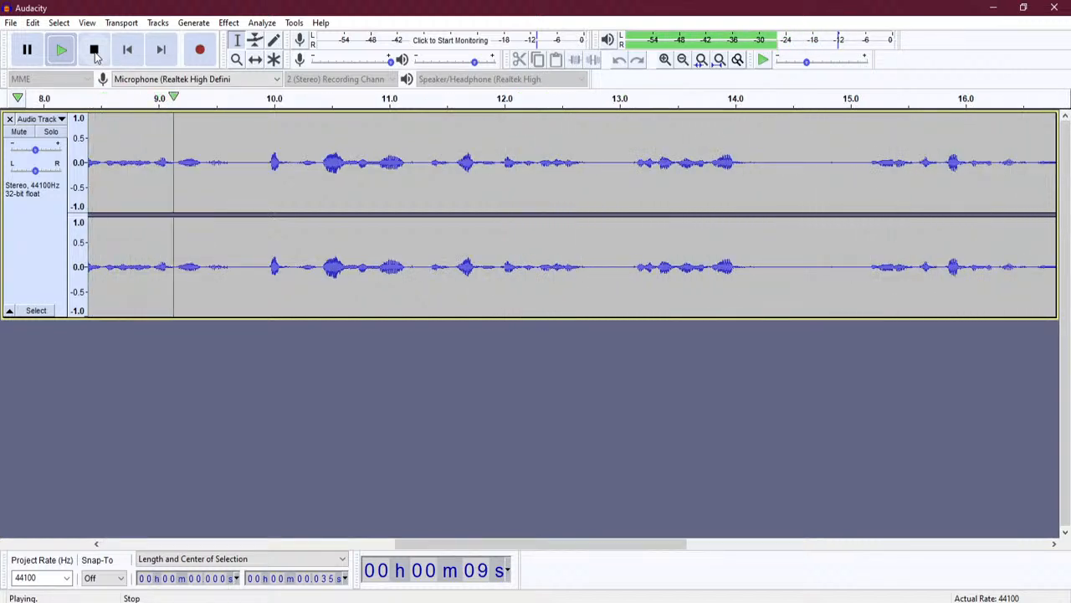
pyautogui.click(95, 53)
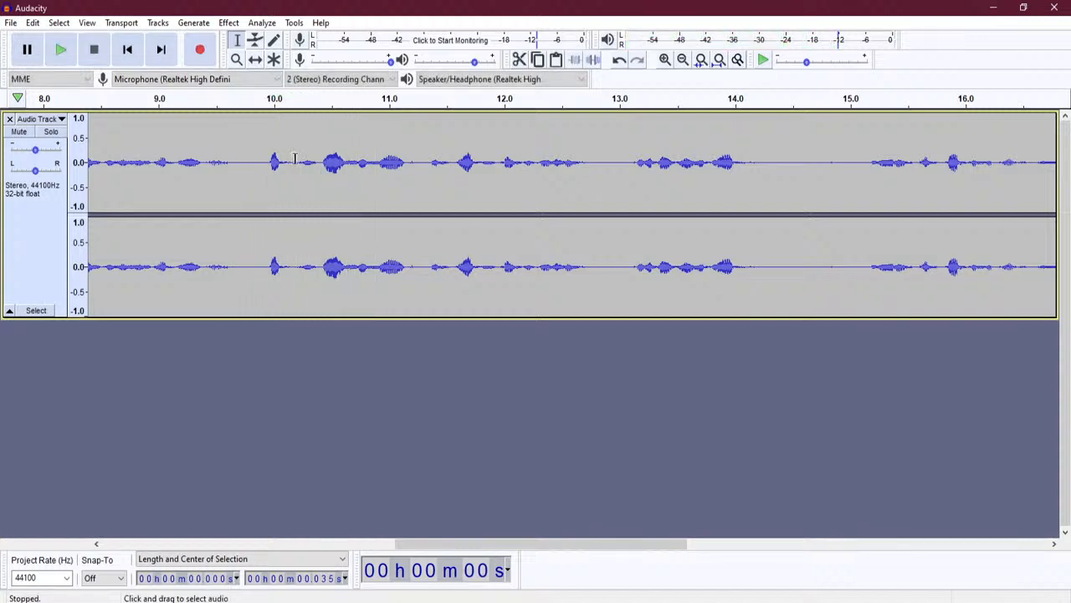
pyautogui.click(252, 159)
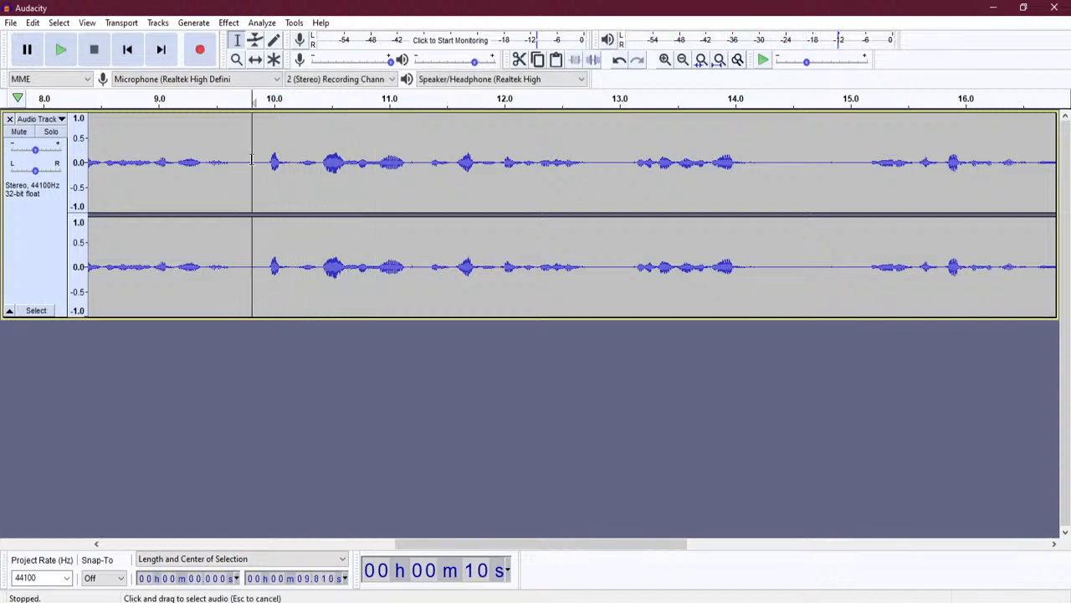
pyautogui.click(297, 602)
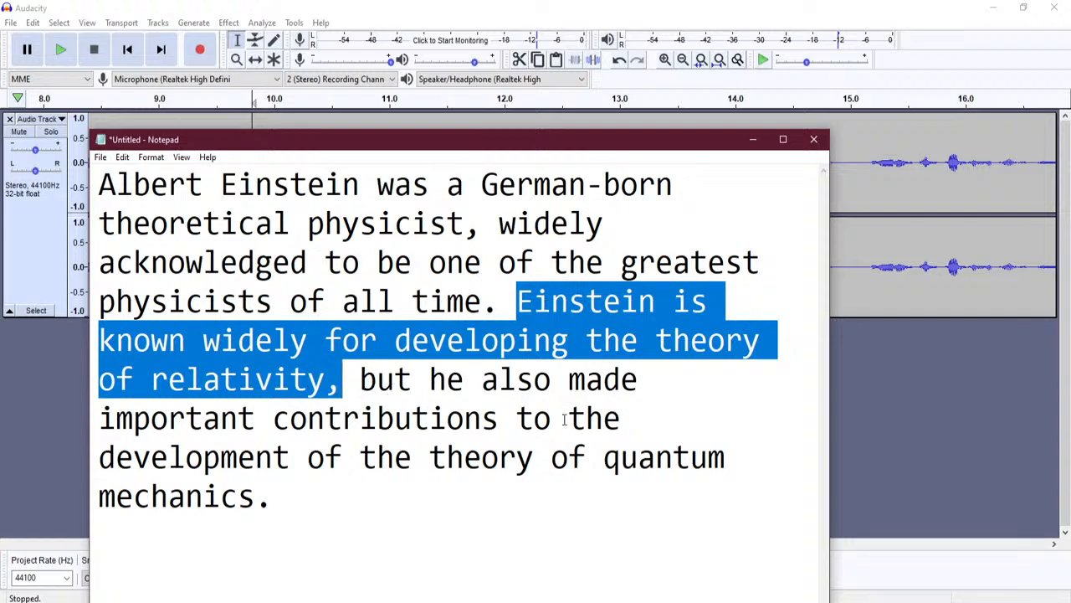
# - Place the edit point at 9.8 s and apply Edit > Clip Boundaries > Split there
pyautogui.click(752, 140)
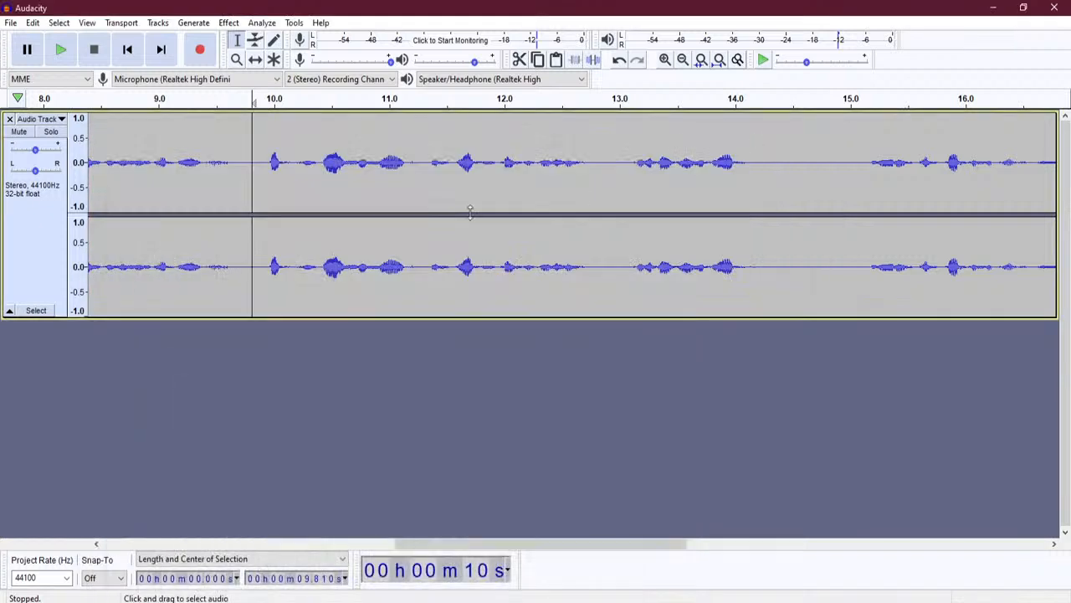
pyautogui.click(249, 279)
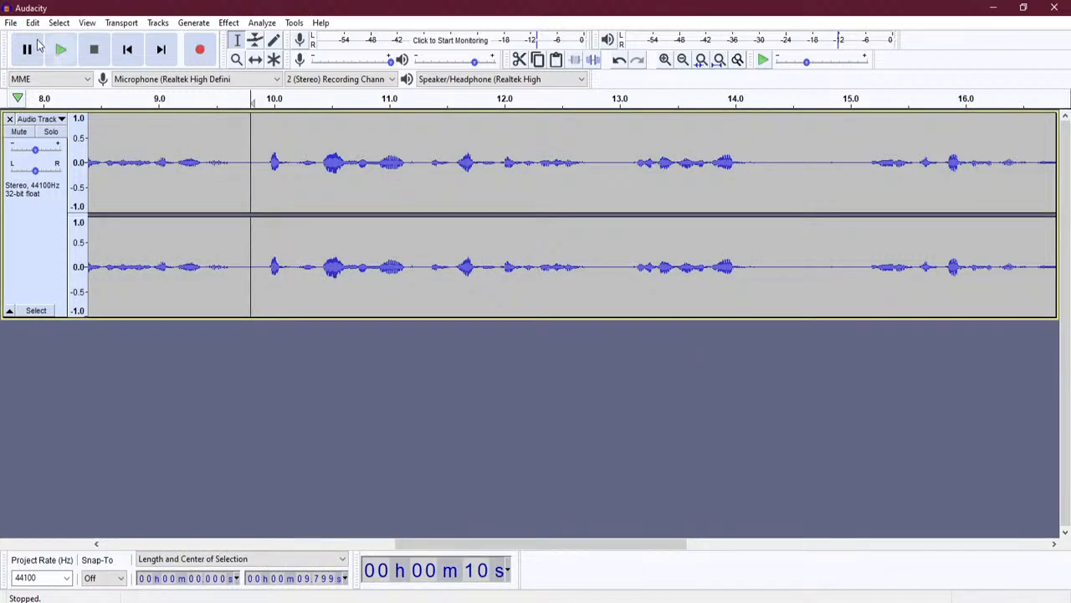
pyautogui.click(31, 24)
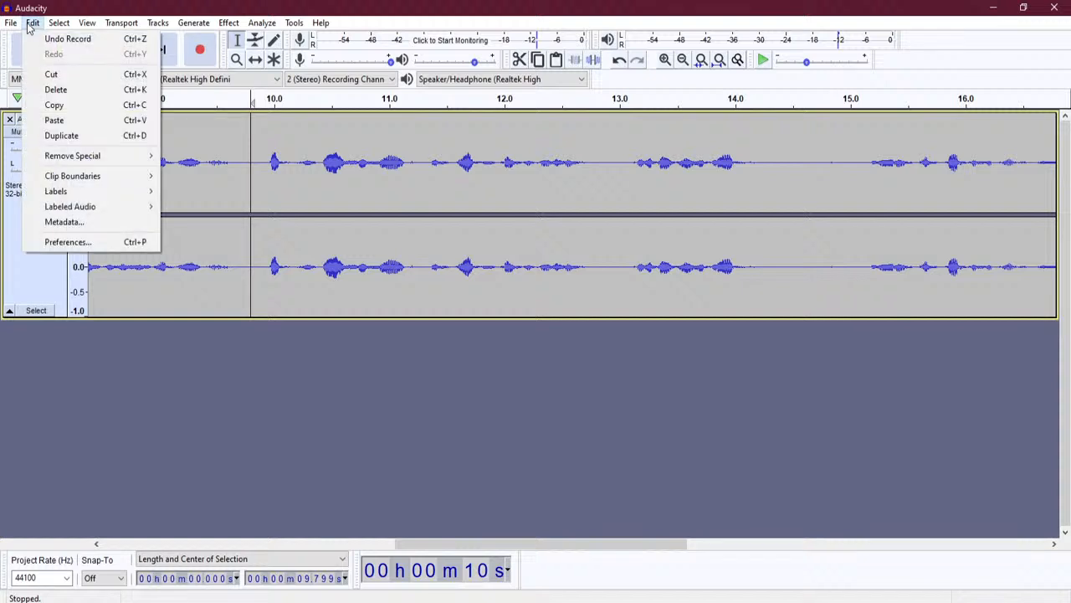
pyautogui.moveTo(70, 164)
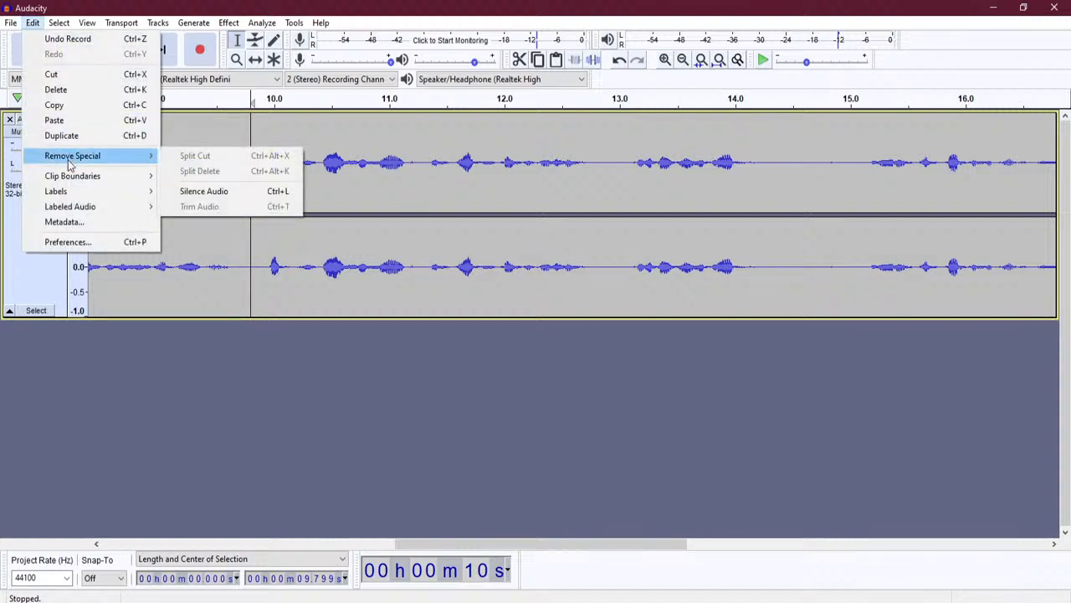
pyautogui.moveTo(78, 184)
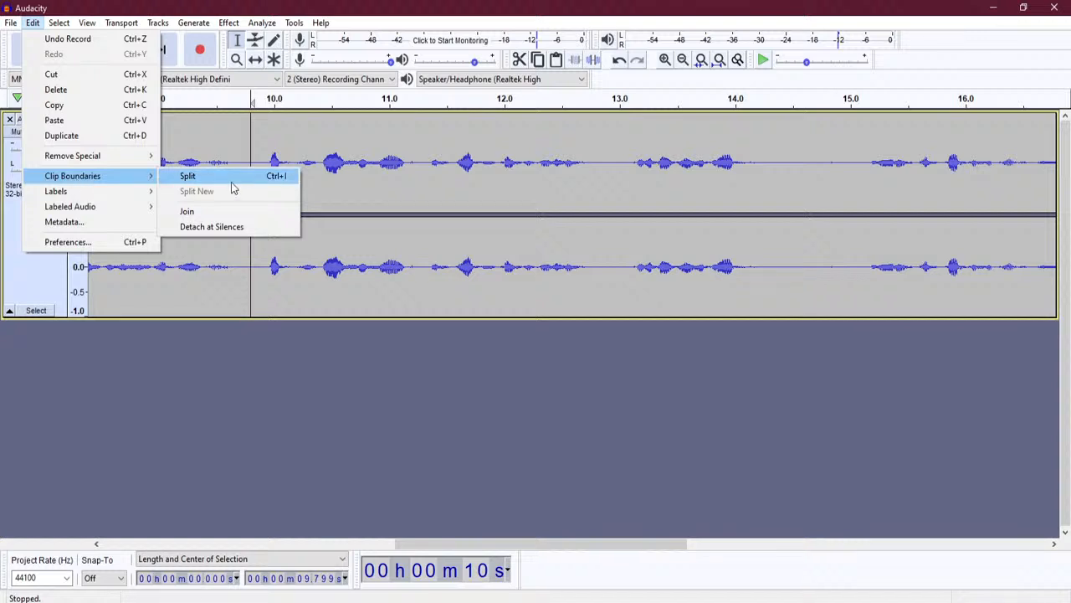
pyautogui.click(253, 136)
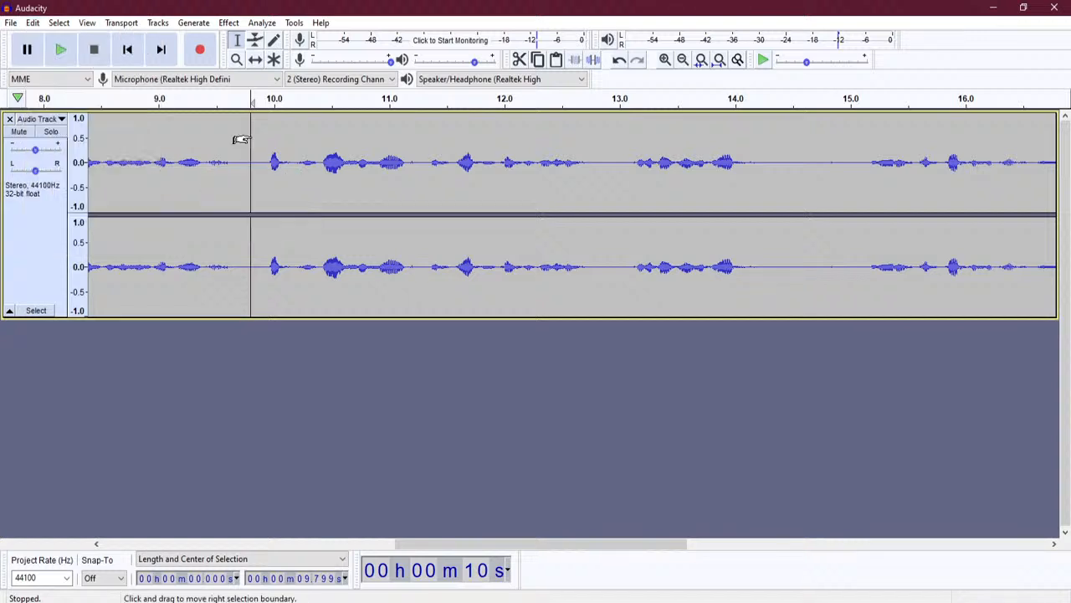
pyautogui.click(34, 24)
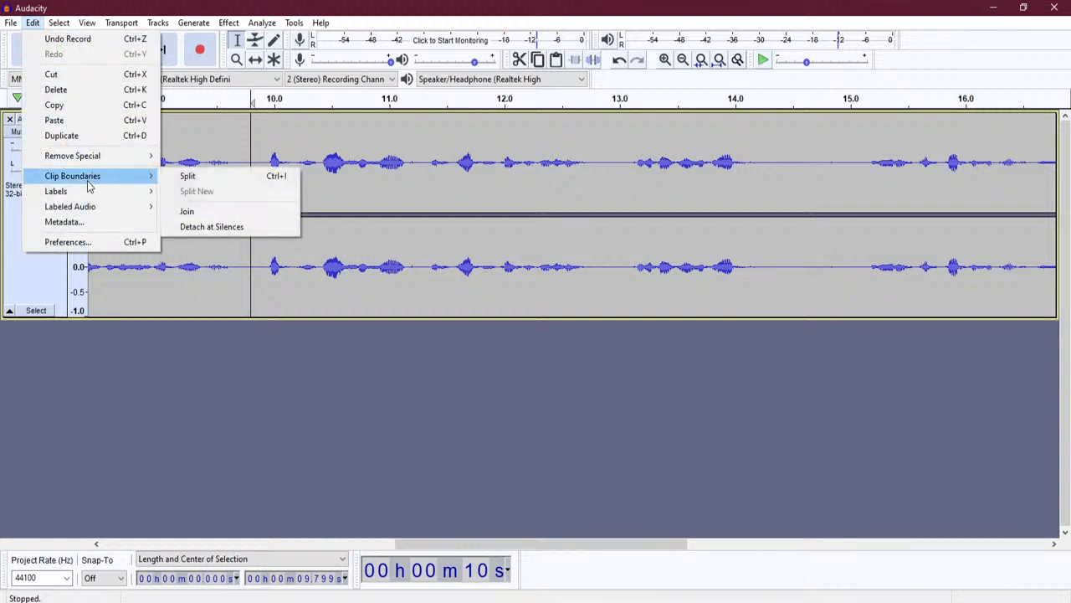
pyautogui.click(216, 179)
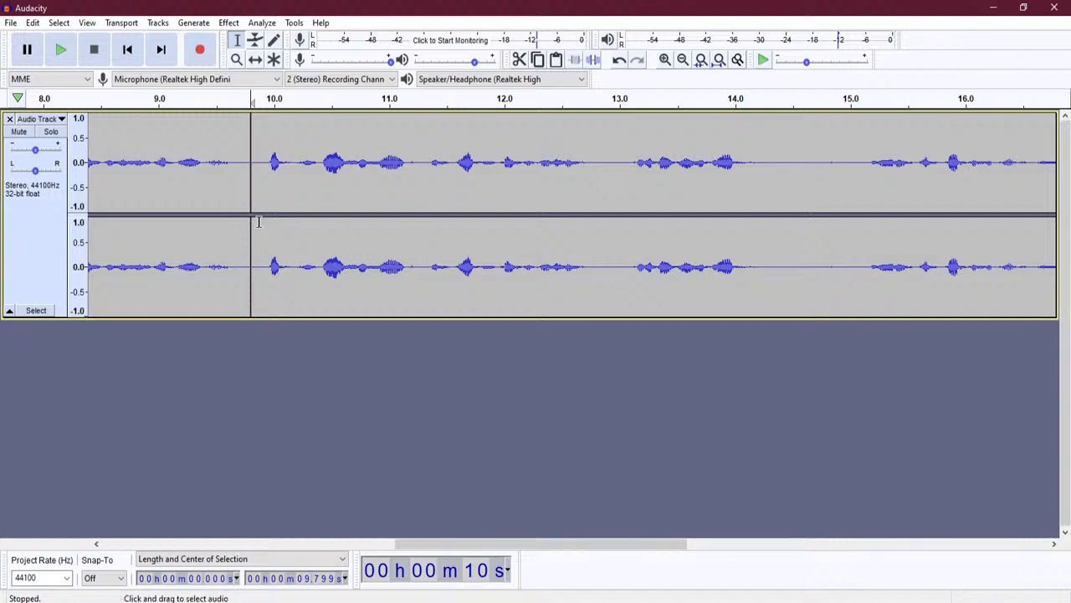
# - Zoom out and slide the second and third clips right so narration resumes near 19 s
pyautogui.click(684, 62)
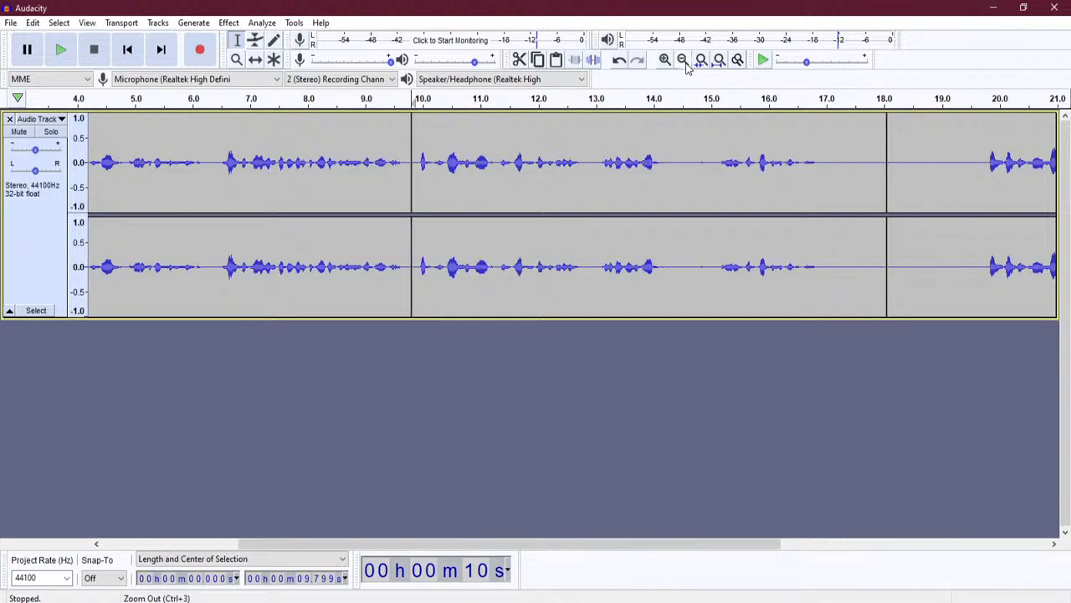
pyautogui.click(685, 62)
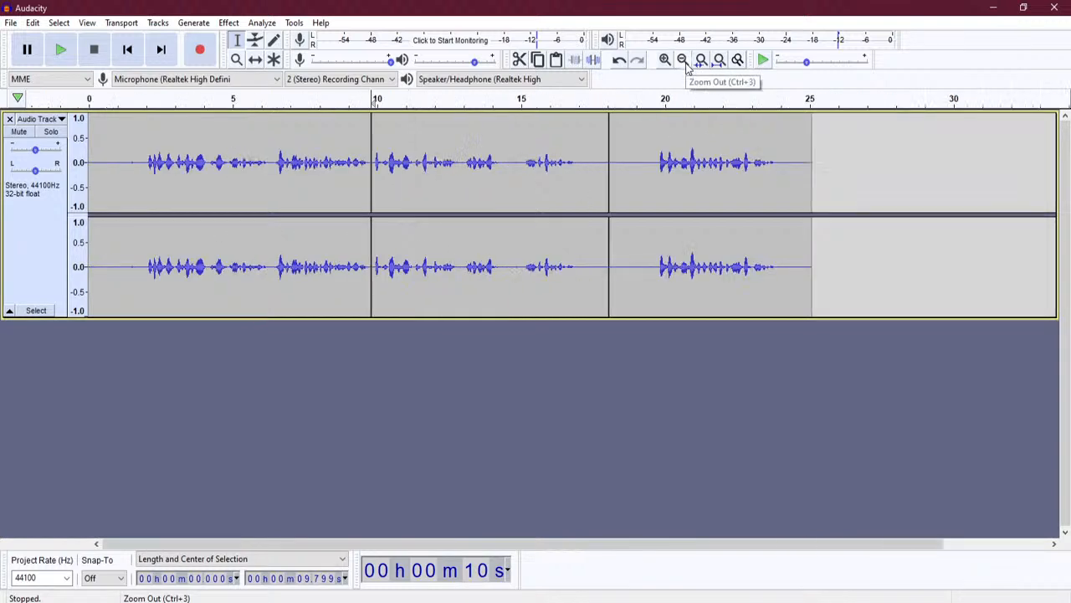
pyautogui.click(257, 64)
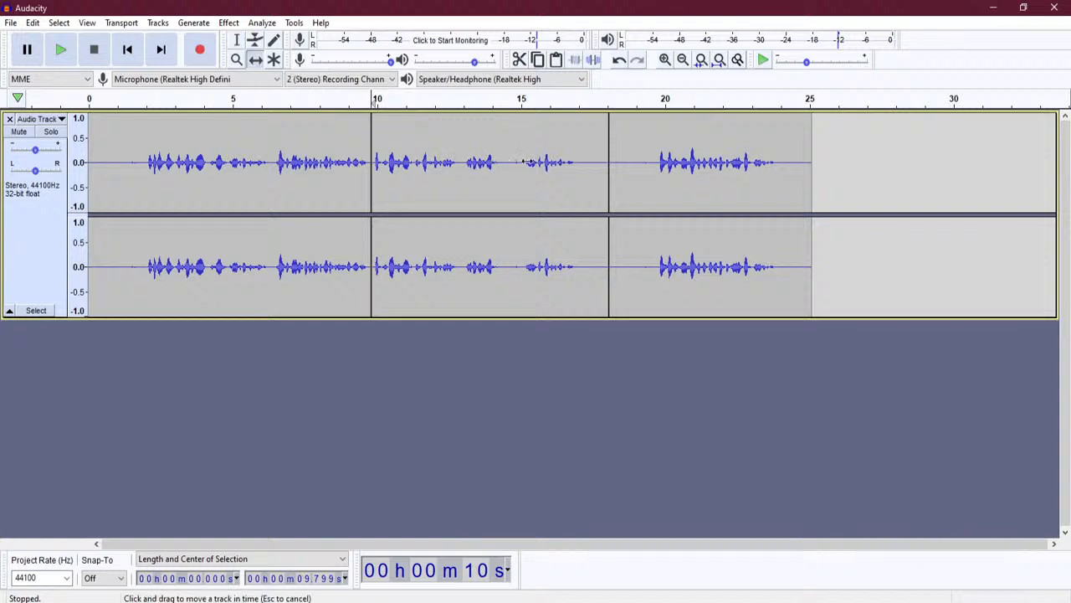
pyautogui.moveTo(718, 162); pyautogui.dragTo(899, 172)
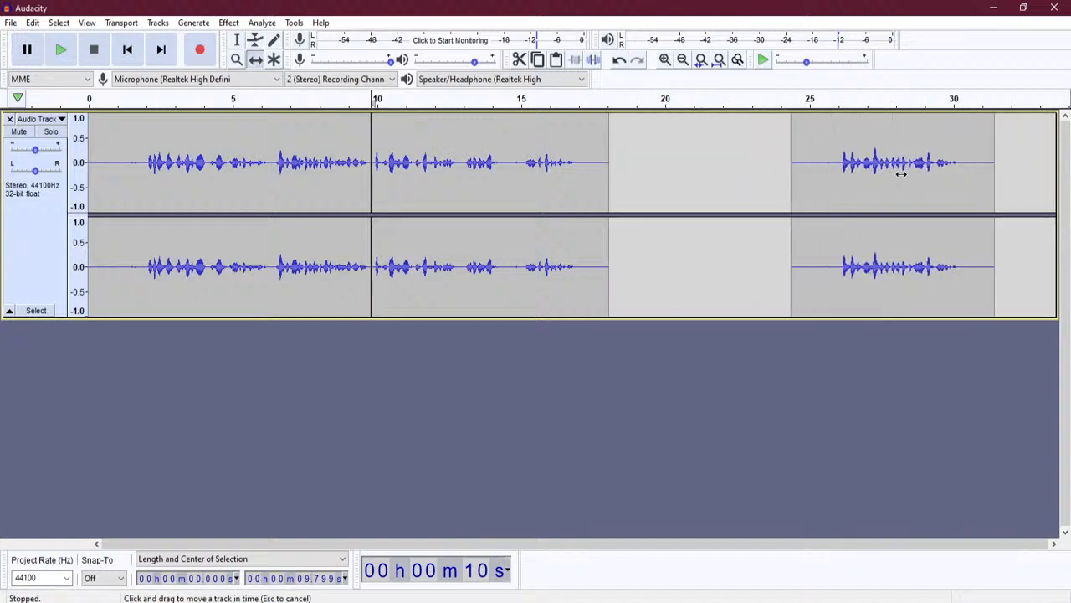
pyautogui.moveTo(552, 173); pyautogui.dragTo(734, 173)
pyautogui.moveTo(840, 172); pyautogui.dragTo(915, 176)
pyautogui.moveTo(709, 167); pyautogui.dragTo(778, 165)
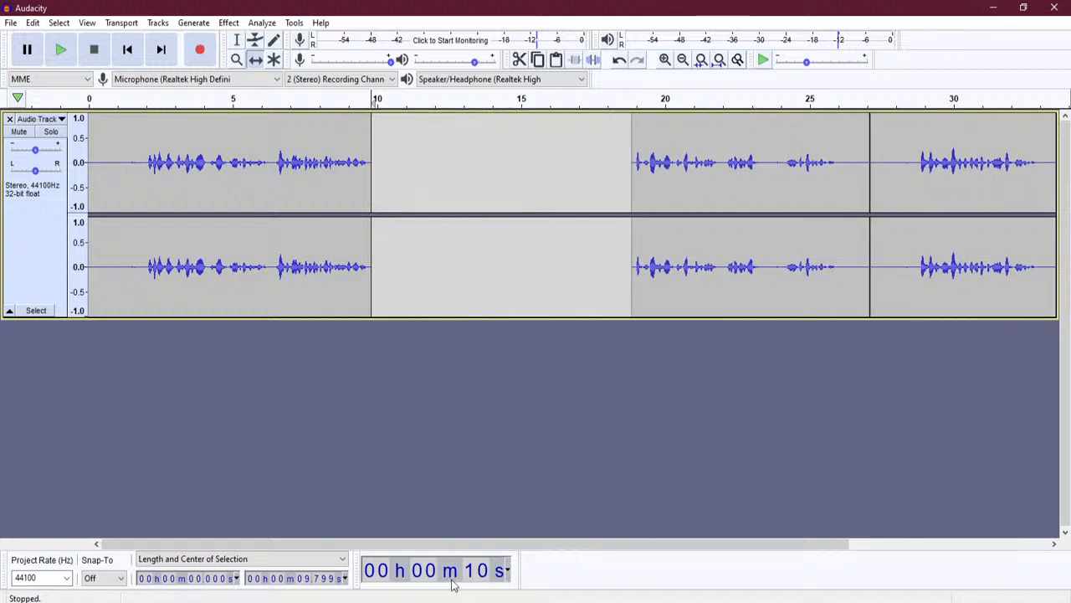
# - Select the final spoken phrase in the last clip, around 29–33 s
pyautogui.moveTo(620, 545); pyautogui.dragTo(690, 547)
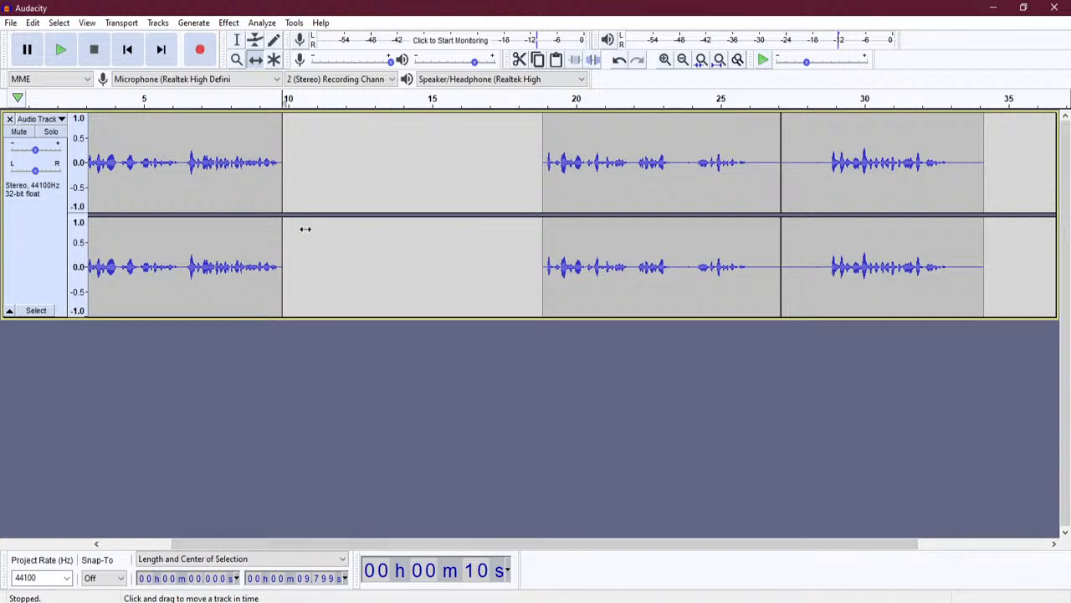
pyautogui.click(238, 41)
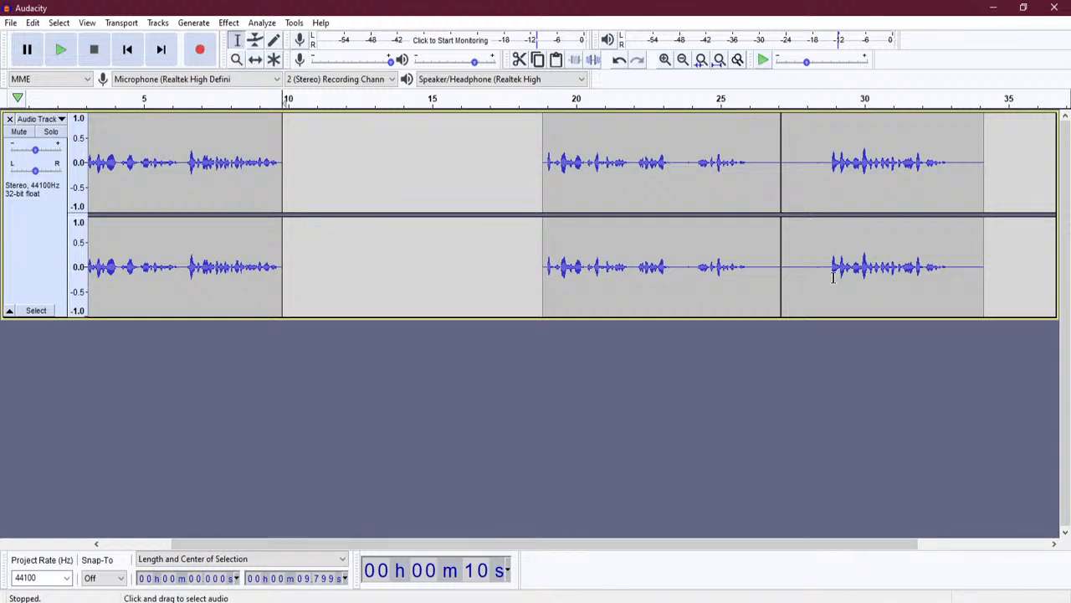
pyautogui.moveTo(831, 278); pyautogui.dragTo(950, 277)
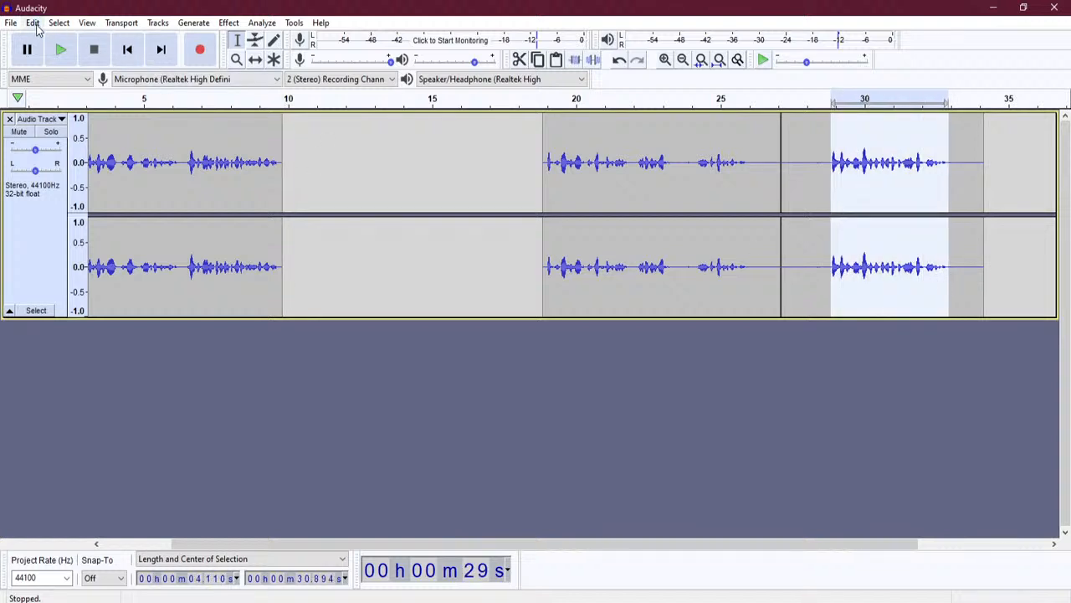
# - Copy the selected final phrase and paste it over the silent gap starting at 9.8 s
pyautogui.click(34, 25)
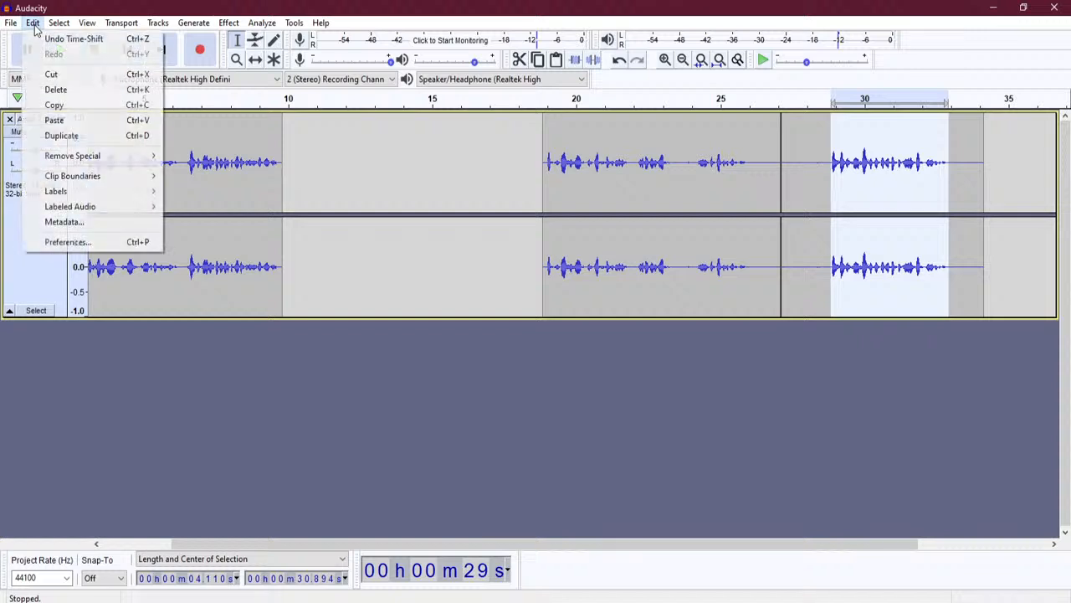
pyautogui.click(81, 106)
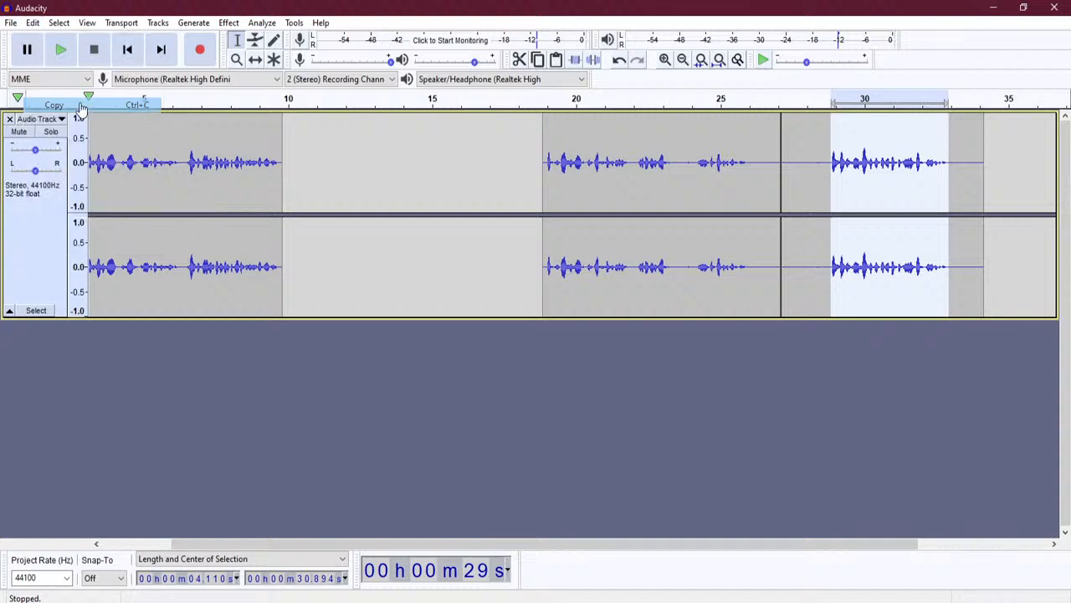
pyautogui.click(278, 175)
pyautogui.moveTo(281, 176); pyautogui.dragTo(495, 181)
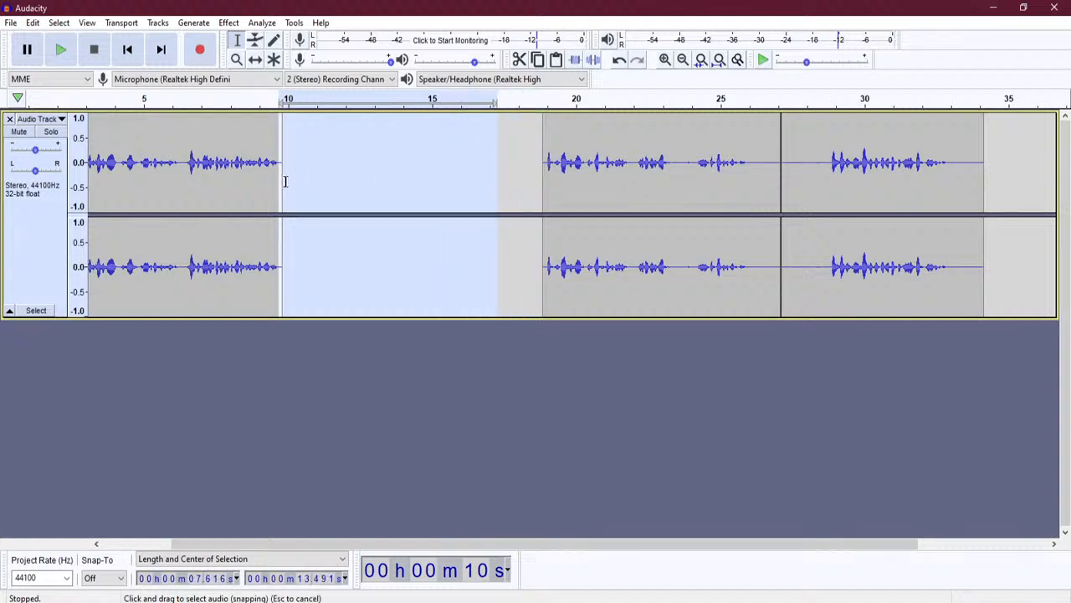
pyautogui.click(33, 23)
pyautogui.click(83, 118)
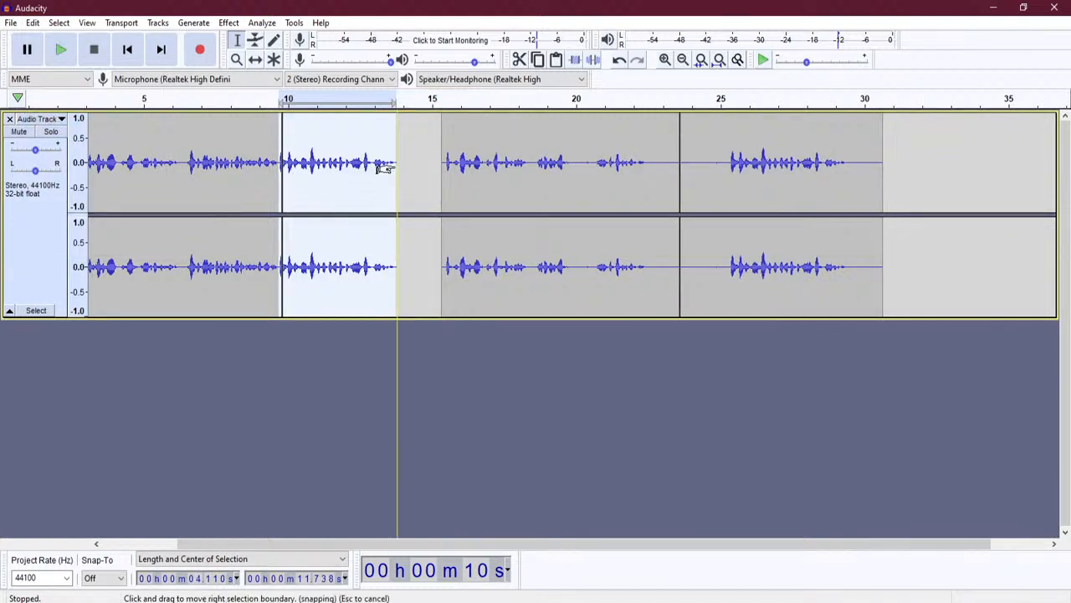
# - Slide the middle clip left to close the gap, then delete the leftover phrase after 23 s
pyautogui.click(256, 60)
pyautogui.moveTo(513, 132); pyautogui.dragTo(461, 134)
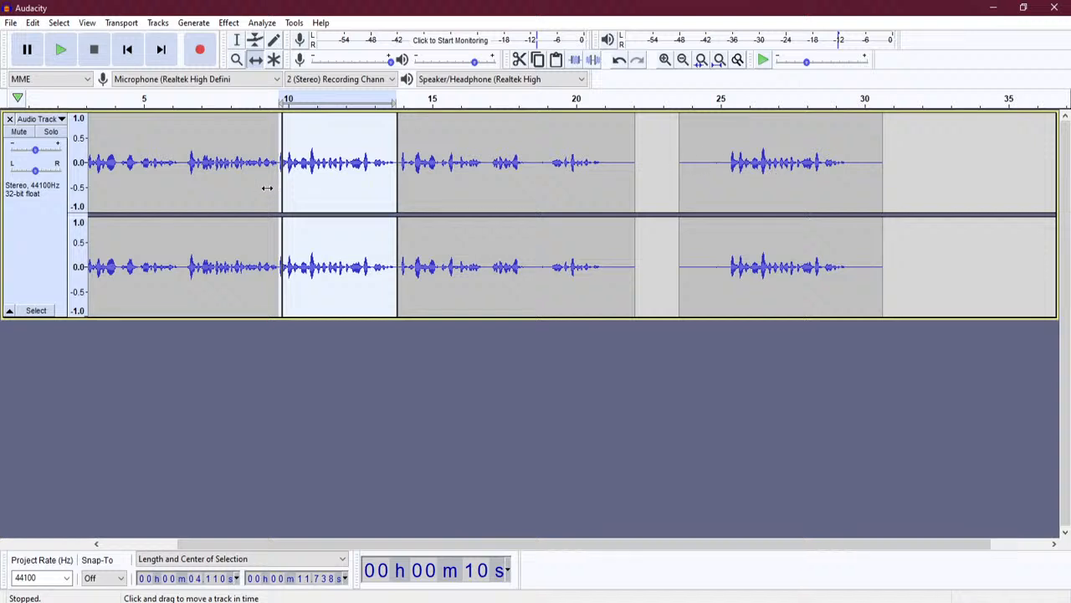
pyautogui.click(237, 39)
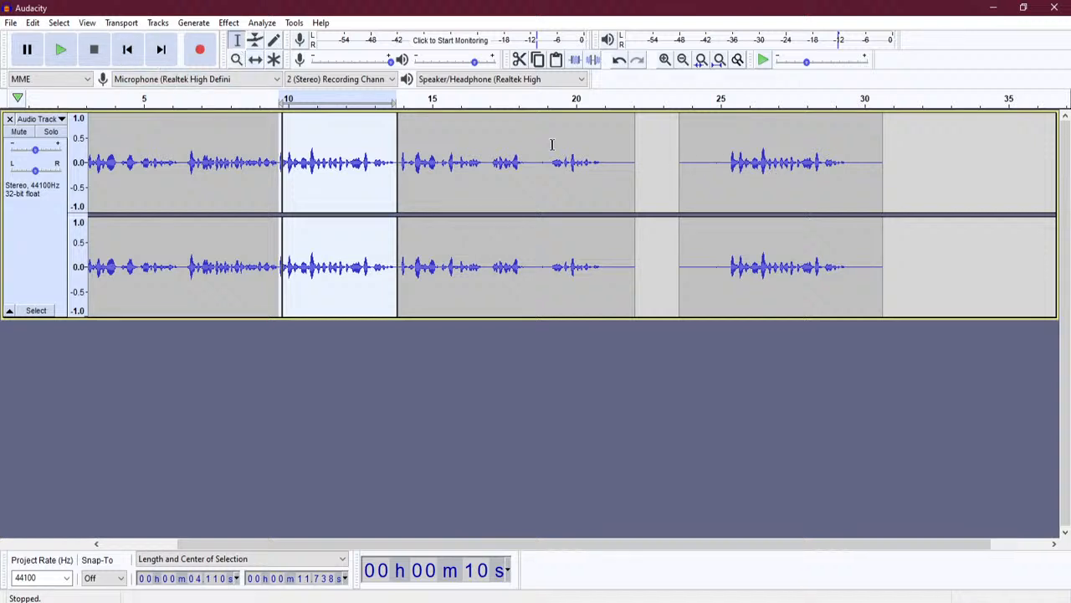
pyautogui.moveTo(661, 181); pyautogui.dragTo(927, 192)
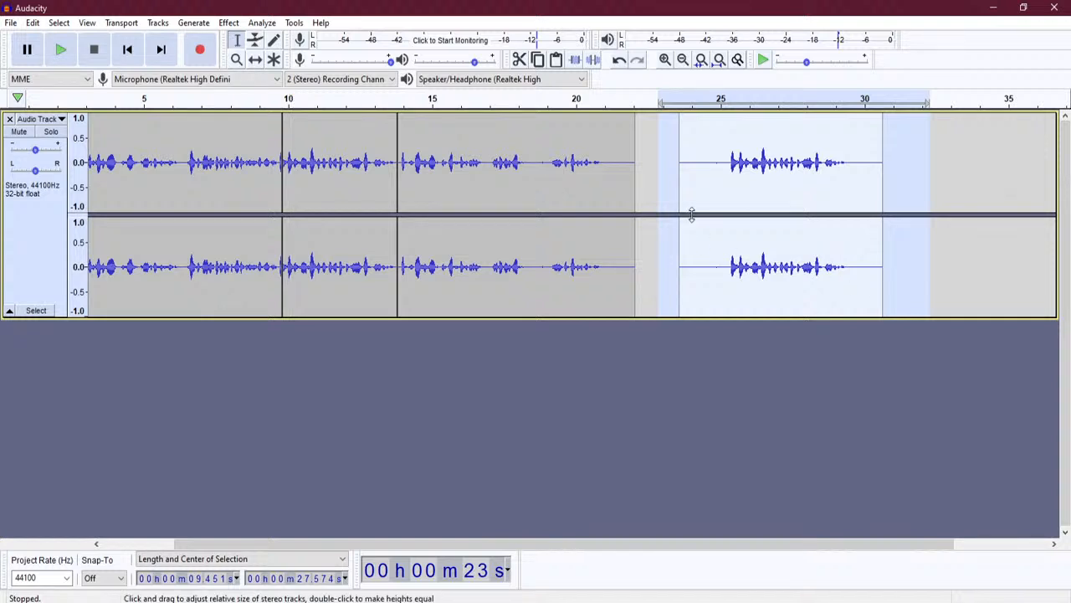
pyautogui.press('Delete')
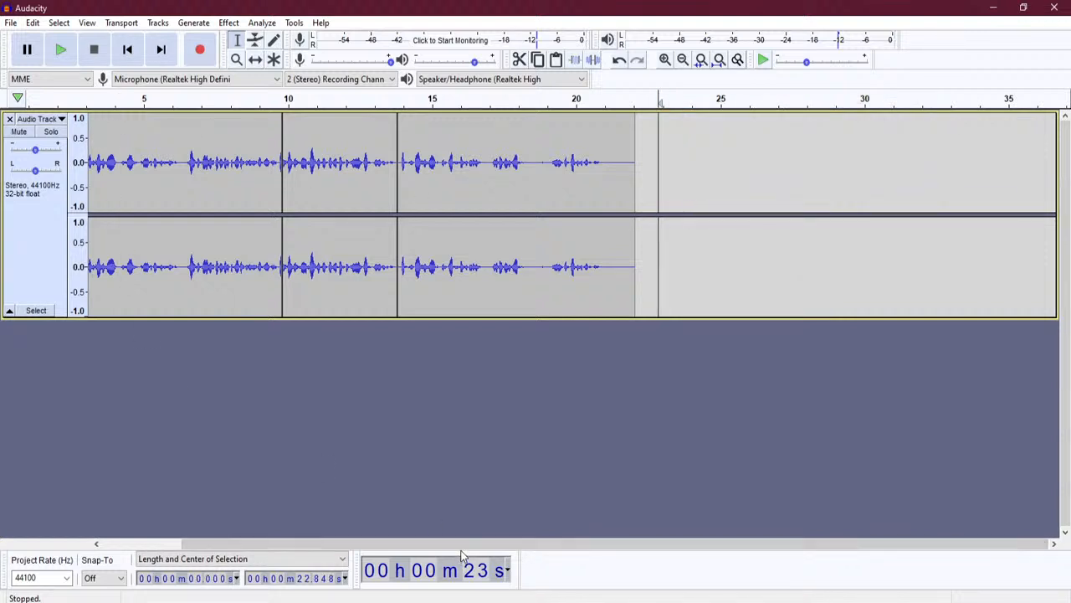
pyautogui.moveTo(405, 548); pyautogui.dragTo(310, 548)
pyautogui.click(91, 266)
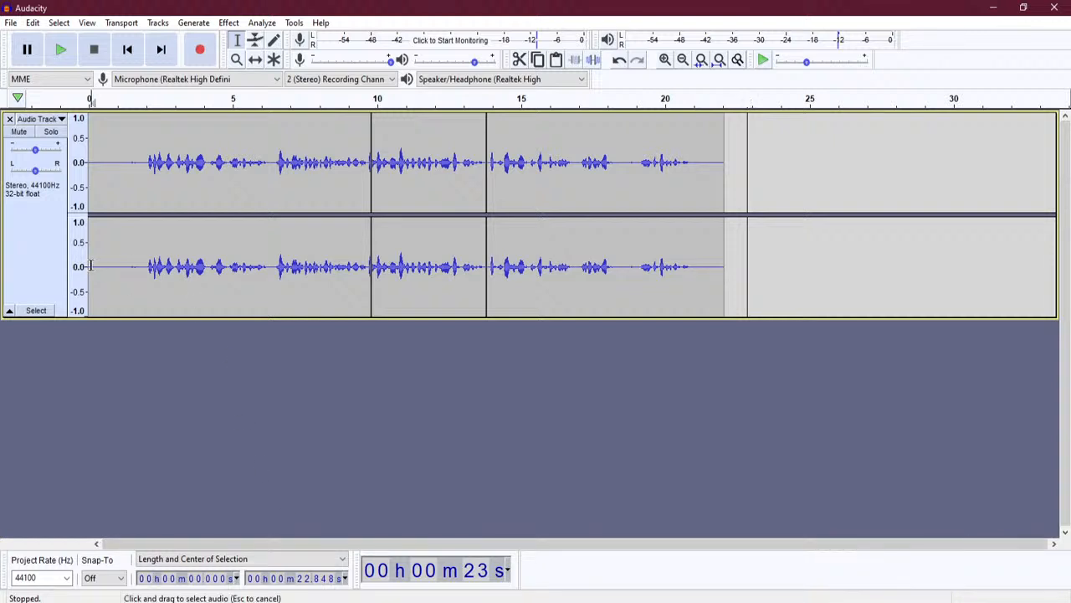
pyautogui.click(64, 51)
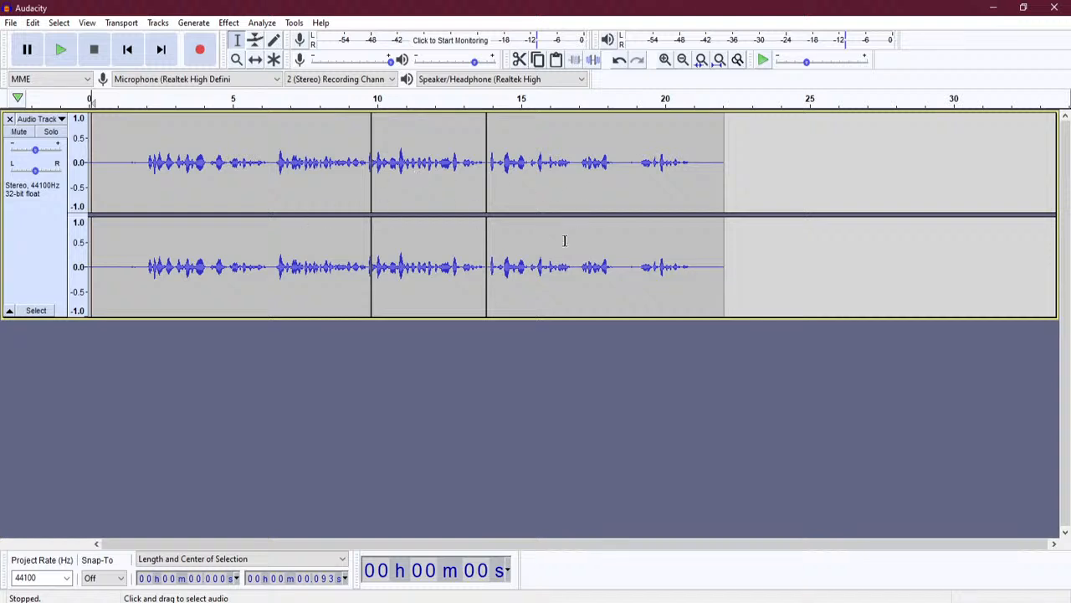
pyautogui.click(255, 60)
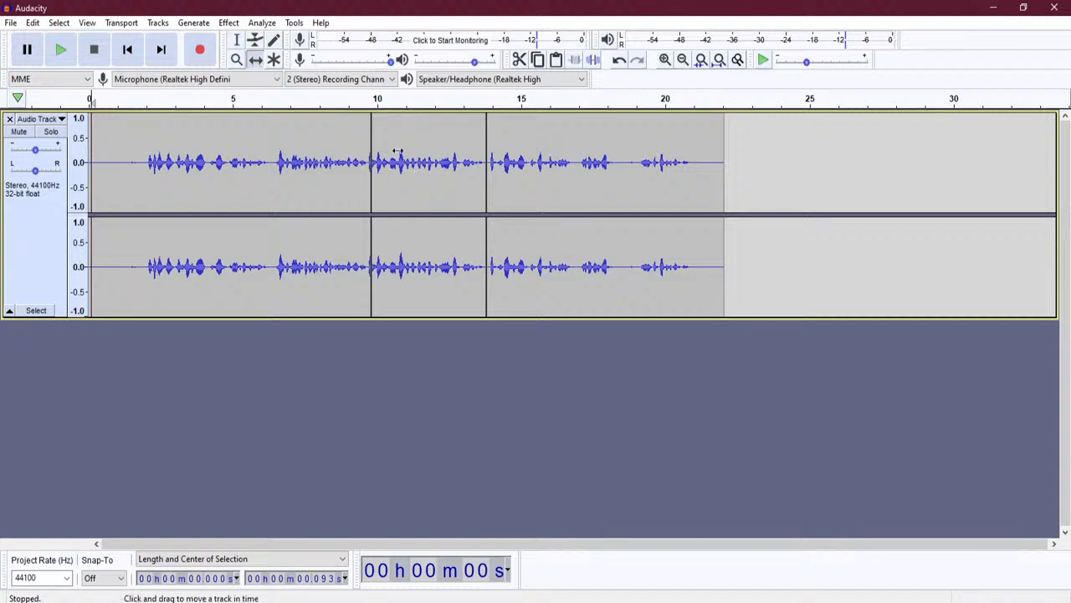
pyautogui.moveTo(504, 162); pyautogui.dragTo(654, 164)
pyautogui.moveTo(419, 260); pyautogui.dragTo(569, 260)
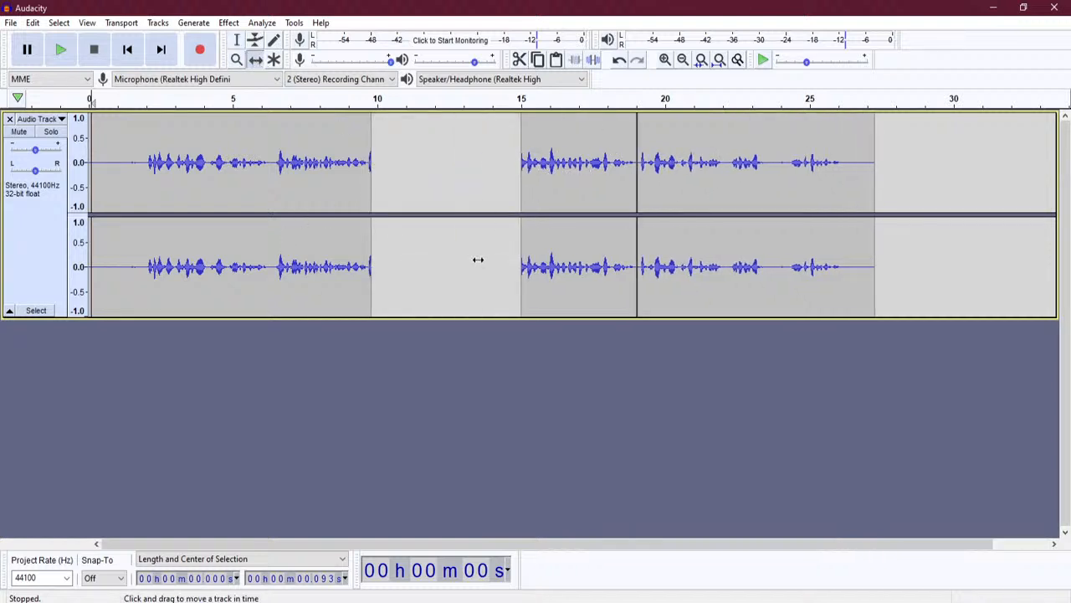
pyautogui.hotkey('ctrl', 'z')
pyautogui.hotkey('ctrl', 'z')
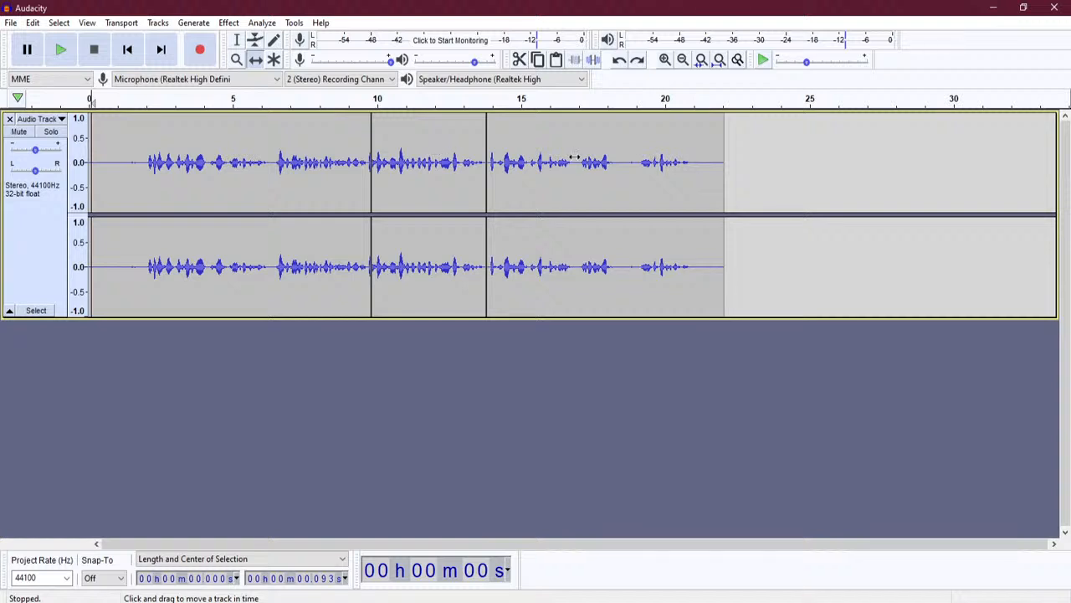
pyautogui.moveTo(537, 152); pyautogui.dragTo(735, 152)
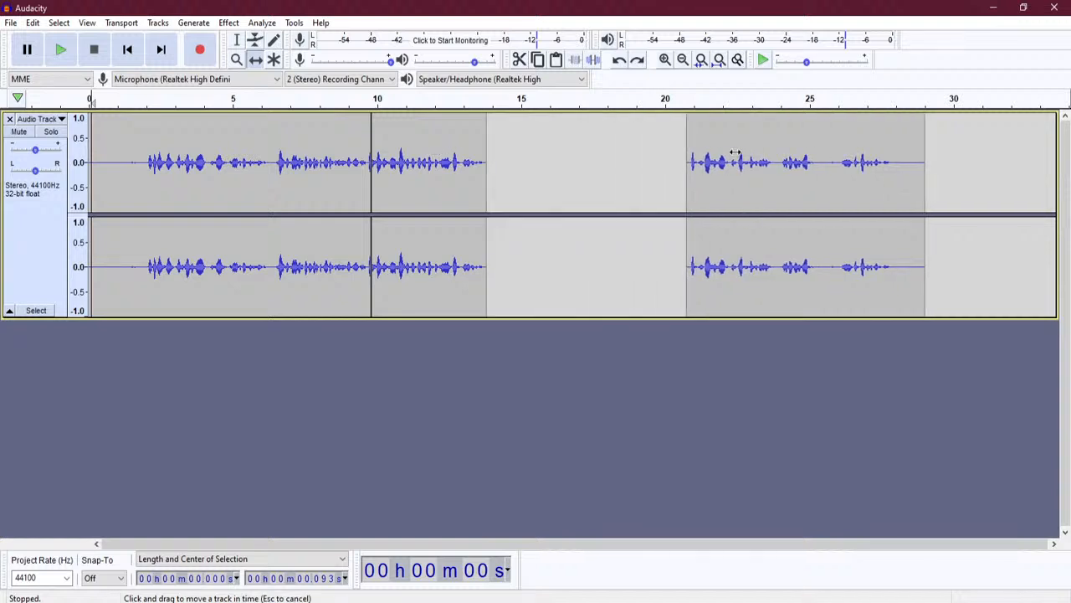
pyautogui.moveTo(394, 157); pyautogui.dragTo(569, 157)
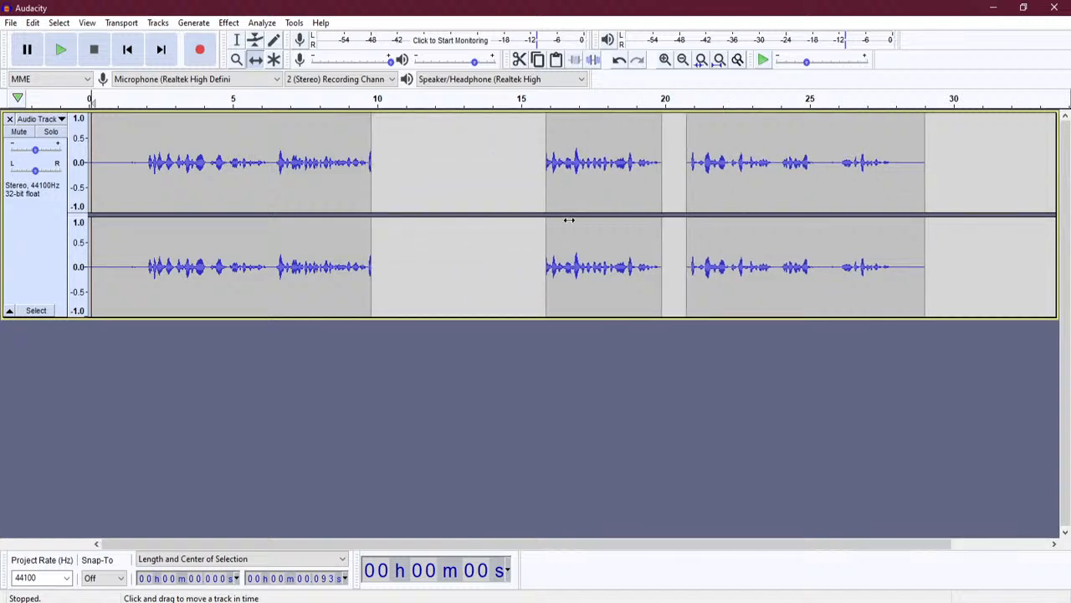
pyautogui.hotkey('ctrl', 'z')
pyautogui.hotkey('ctrl', 'z')
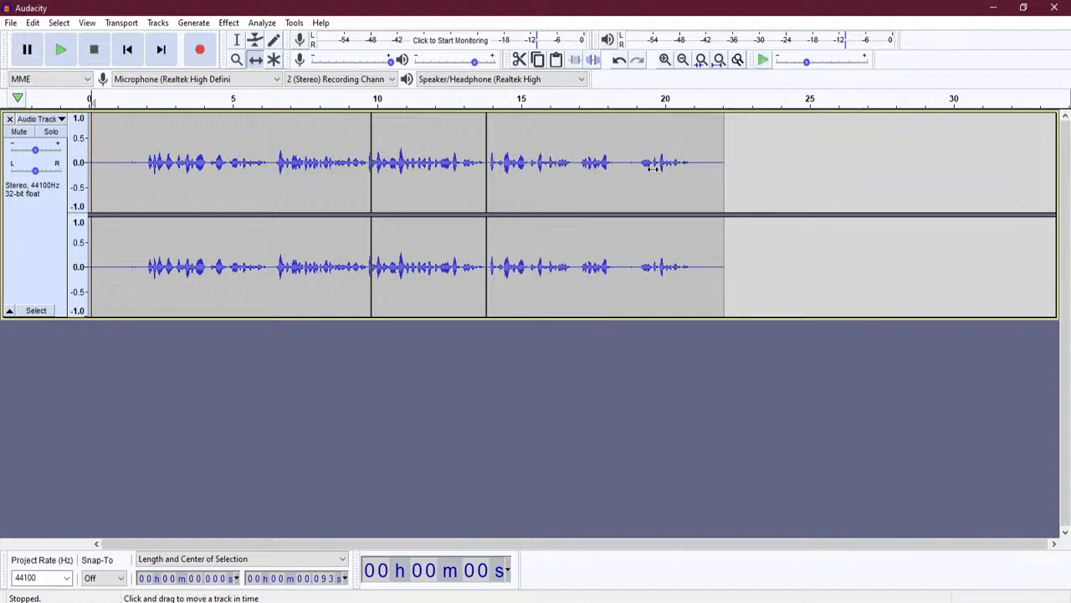
pyautogui.moveTo(436, 172); pyautogui.dragTo(464, 172)
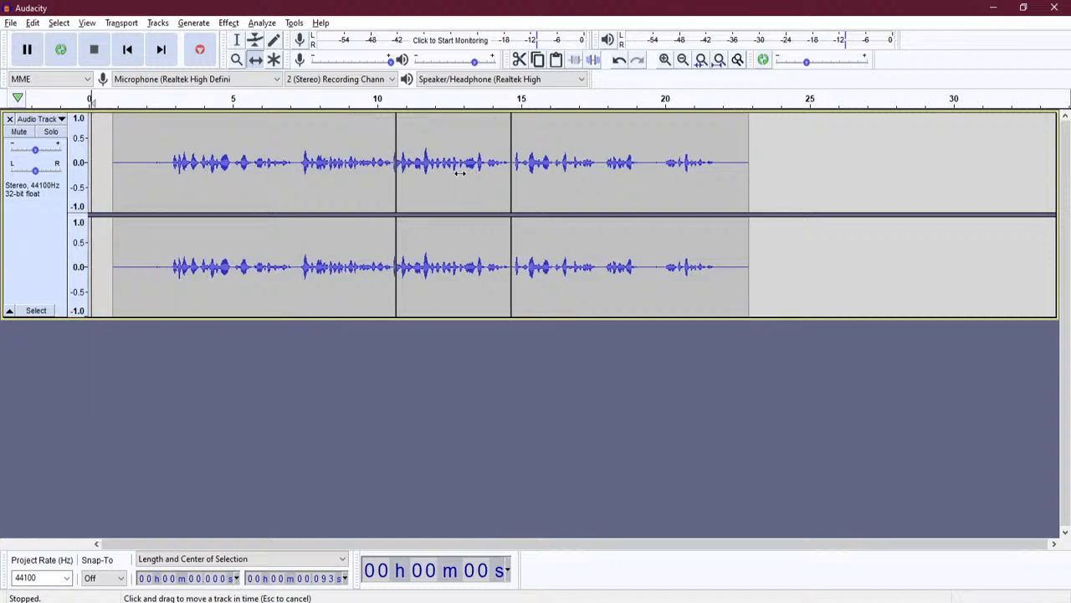
pyautogui.hotkey('ctrl', 'z')
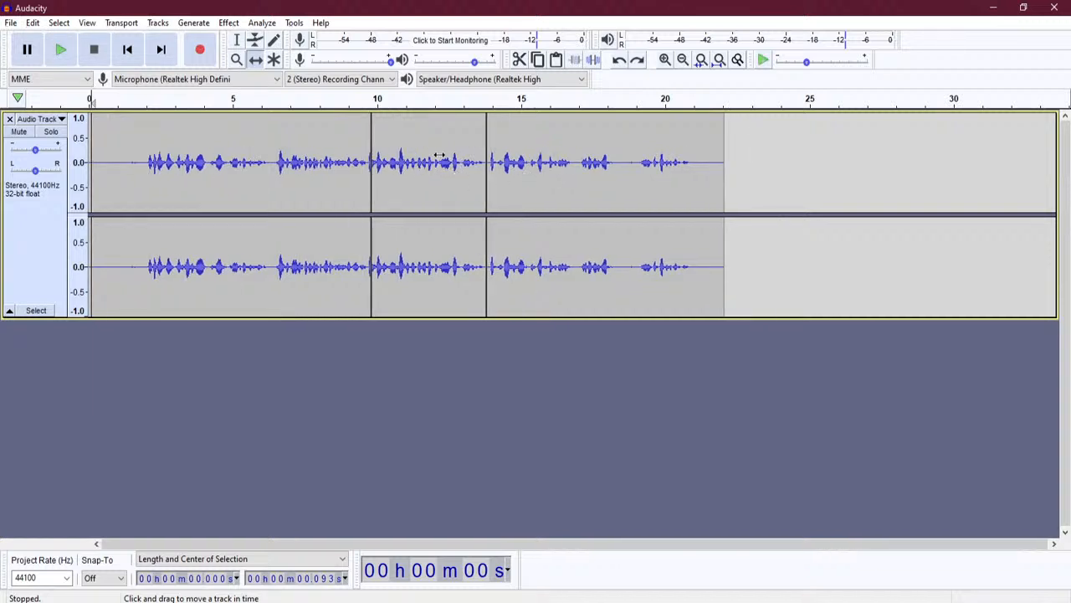
pyautogui.moveTo(443, 157); pyautogui.dragTo(464, 157)
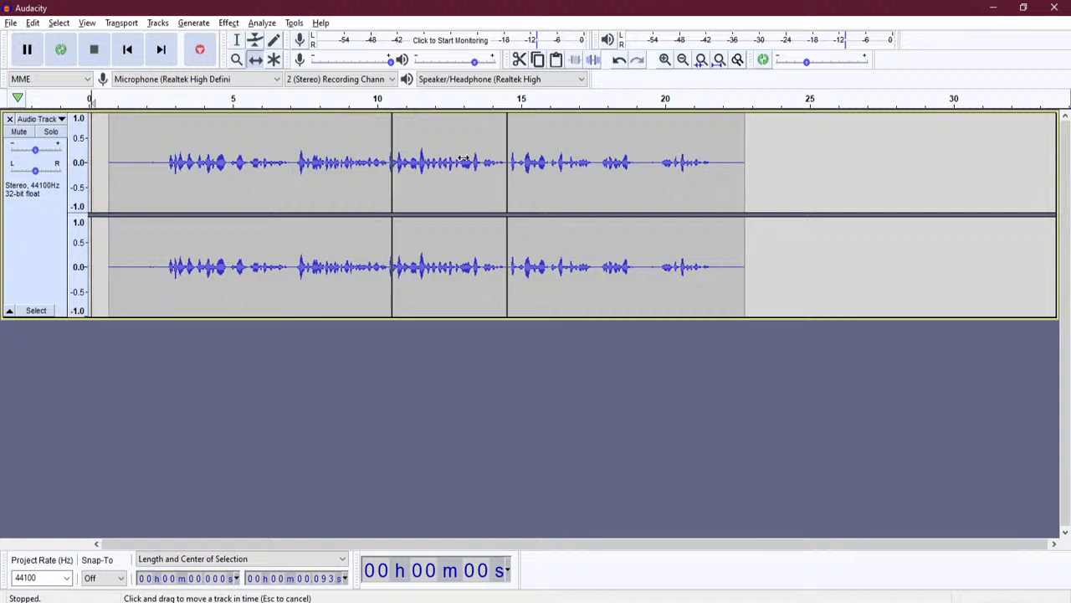
pyautogui.hotkey('ctrl', 'z')
pyautogui.click(238, 43)
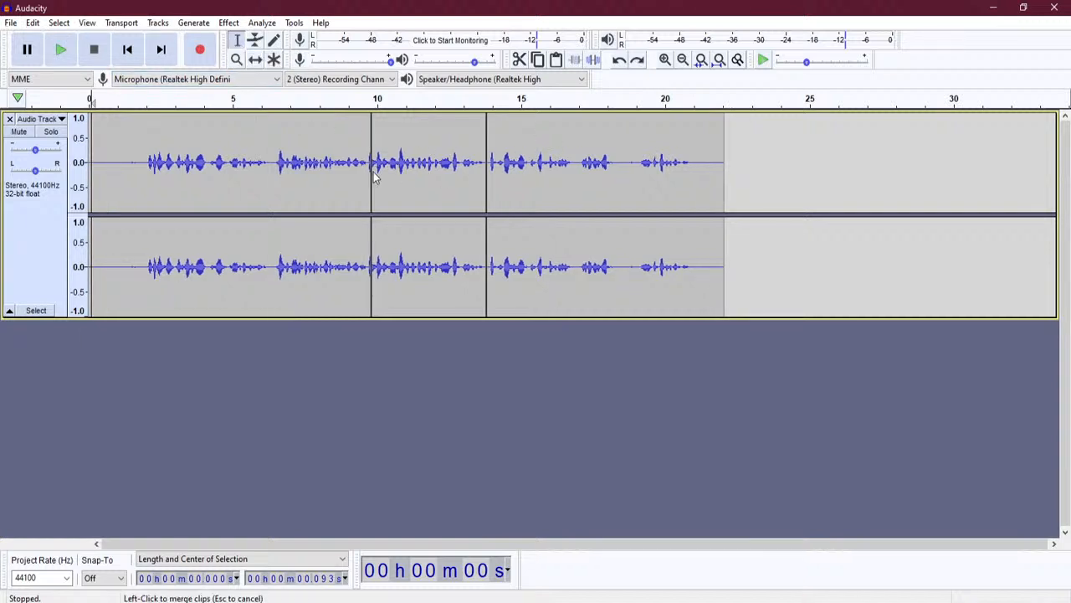
pyautogui.moveTo(373, 172); pyautogui.dragTo(718, 171)
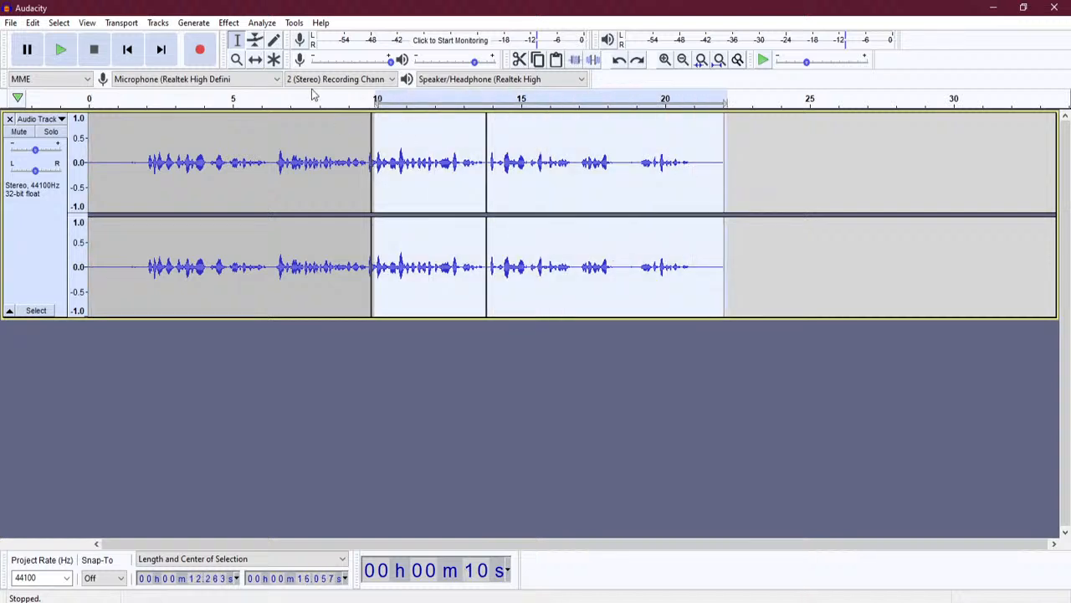
pyautogui.click(256, 59)
pyautogui.moveTo(461, 139); pyautogui.dragTo(570, 139)
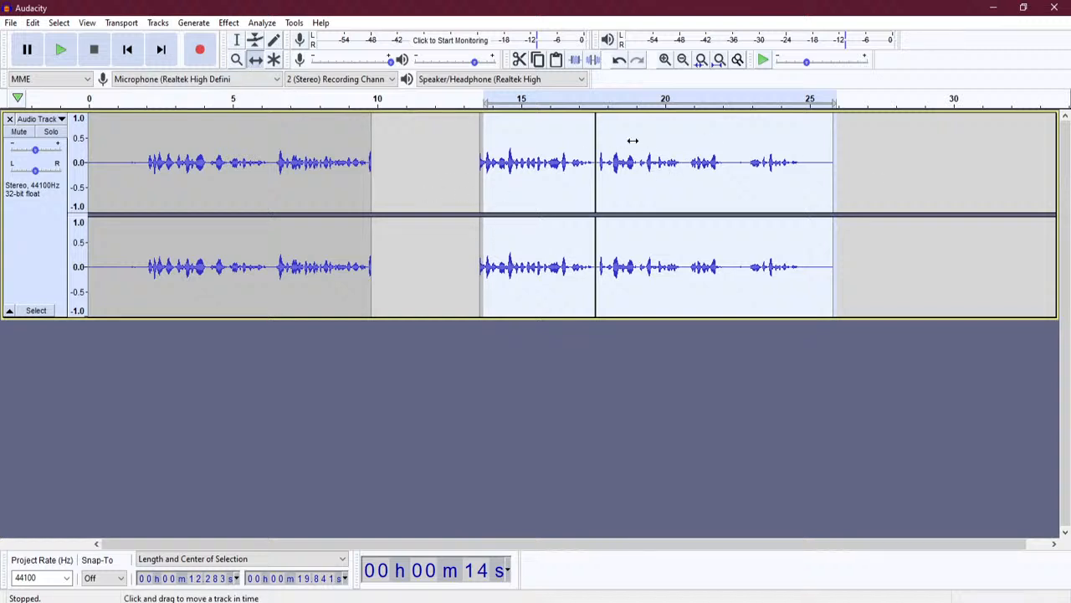
pyautogui.hotkey('ctrl', 'z')
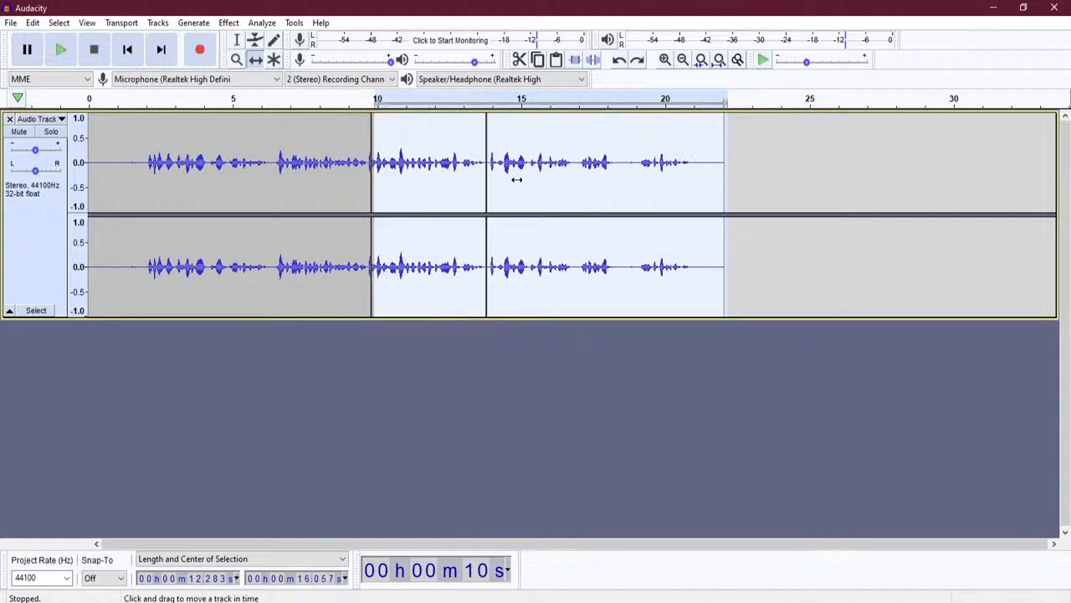
pyautogui.click(237, 40)
pyautogui.click(446, 179)
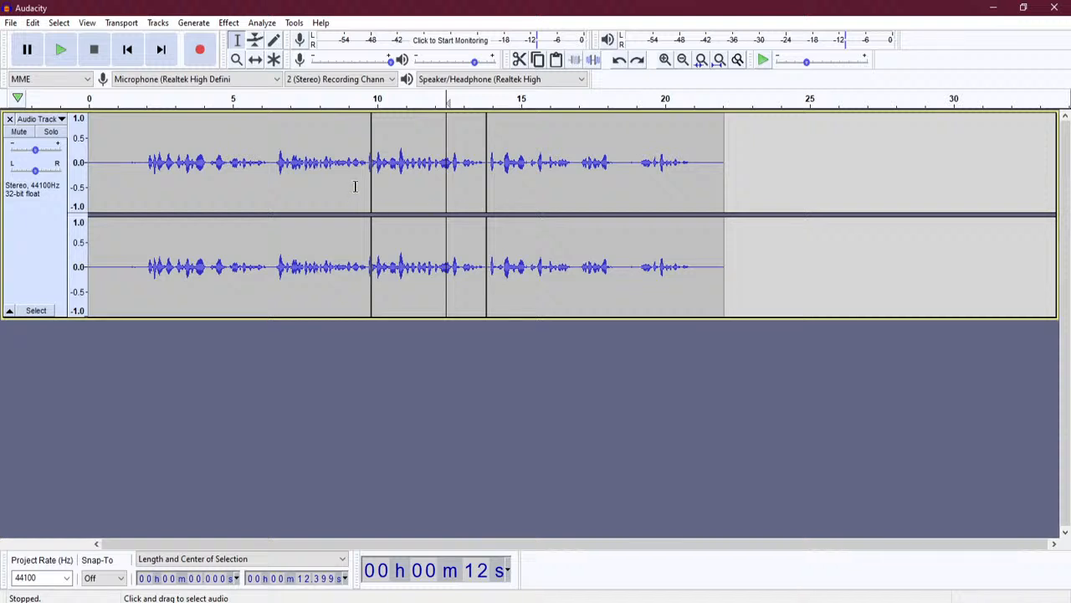
# - Join the clips across the 10–14 s boundaries into a single clip
pyautogui.moveTo(355, 185); pyautogui.dragTo(500, 186)
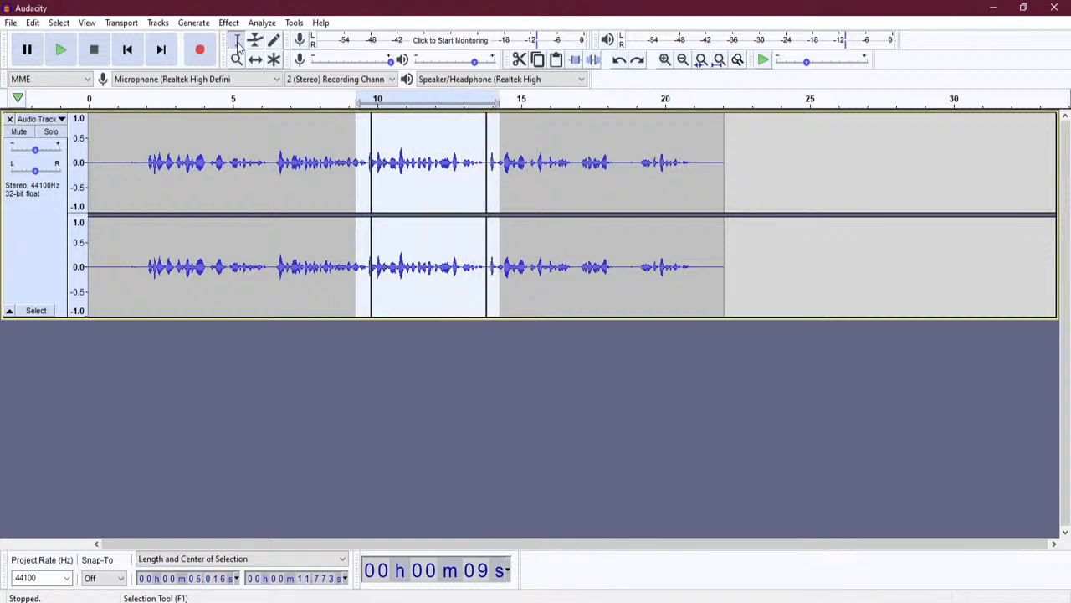
pyautogui.click(33, 23)
pyautogui.moveTo(134, 181)
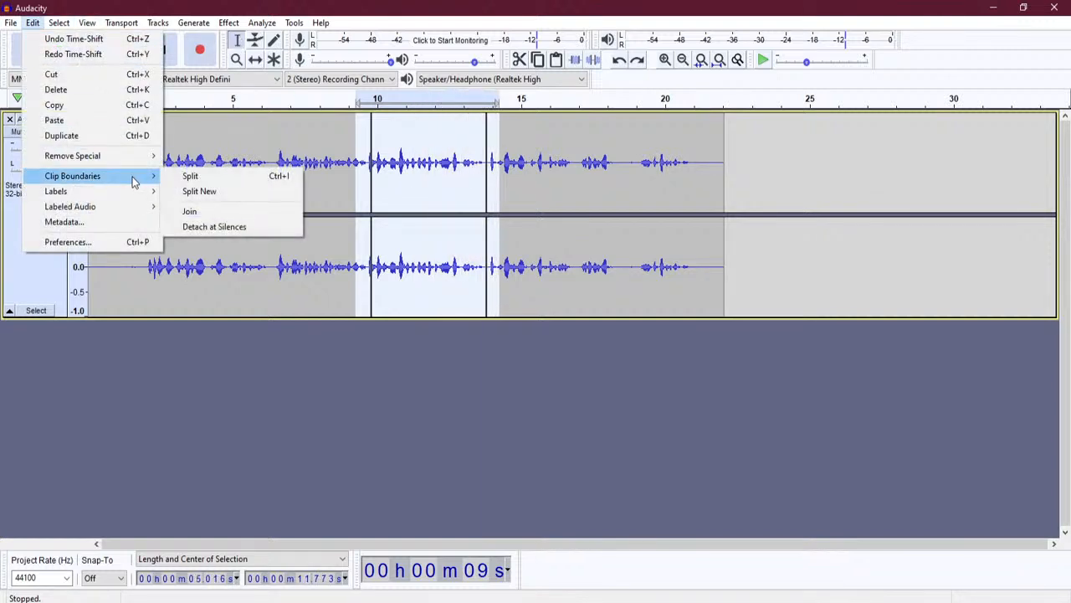
pyautogui.click(220, 212)
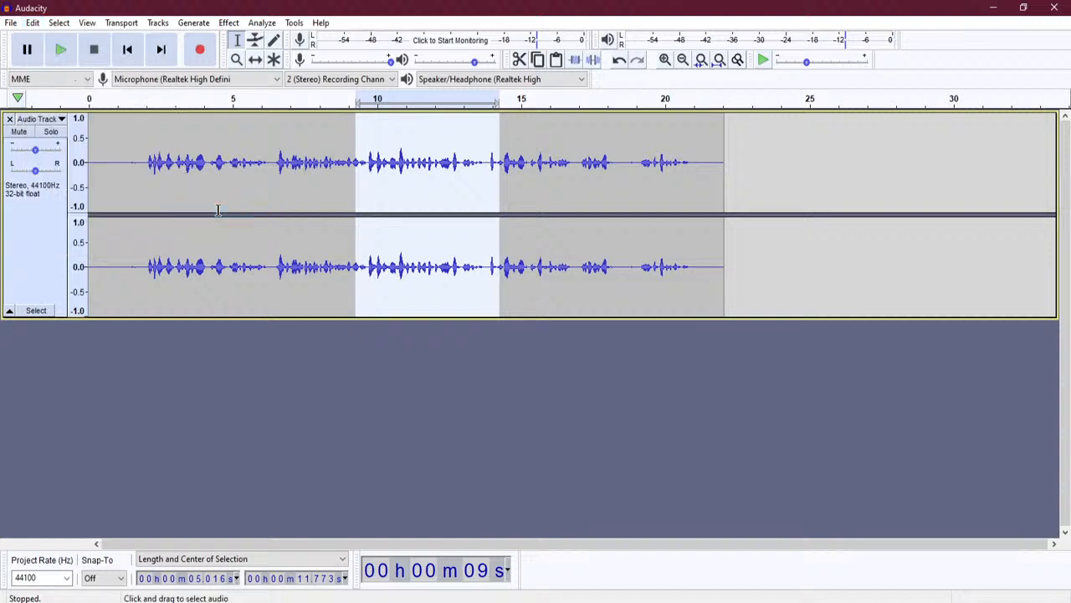
# - Play the joined narration from near its start, then stop playback
pyautogui.click(569, 305)
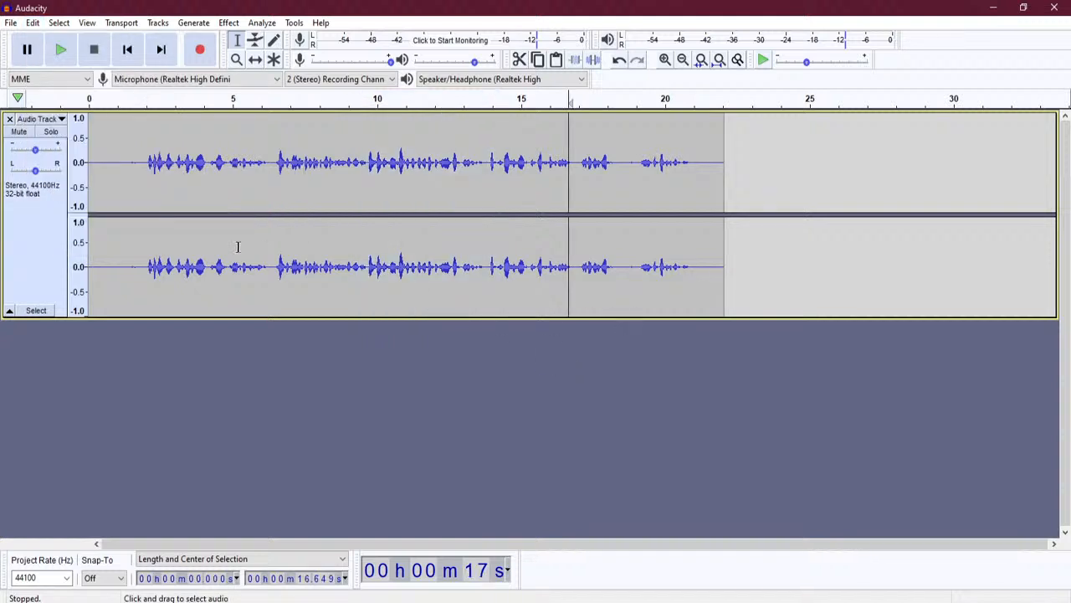
pyautogui.click(119, 230)
pyautogui.click(61, 52)
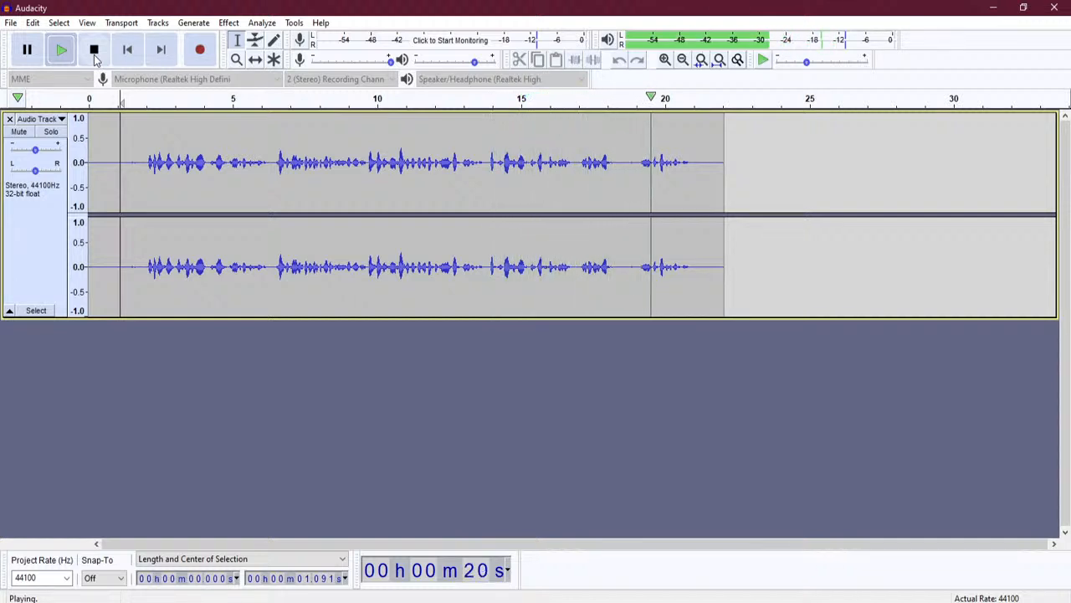
pyautogui.click(95, 52)
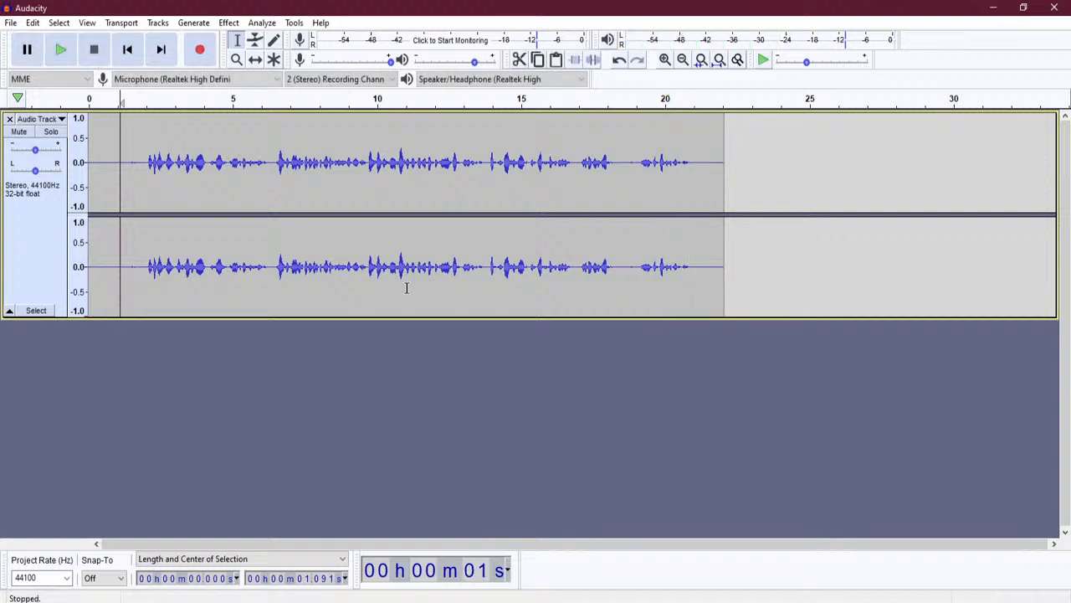
# - Remove the old audio track and bring the Einstein paragraph notes forward
pyautogui.click(10, 119)
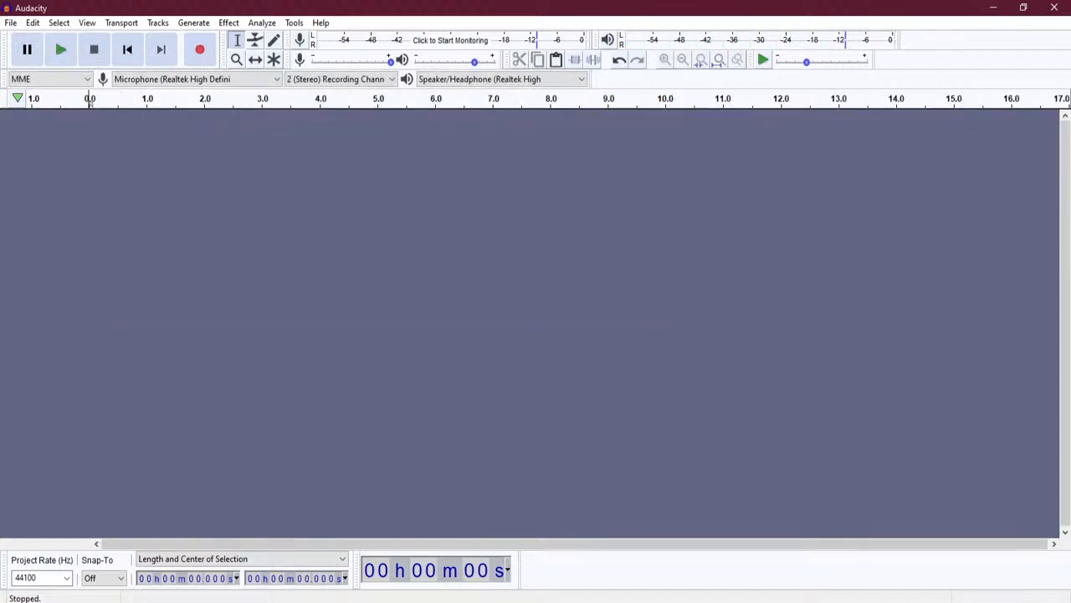
pyautogui.moveTo(259, 602)
pyautogui.click(258, 552)
pyautogui.click(499, 389)
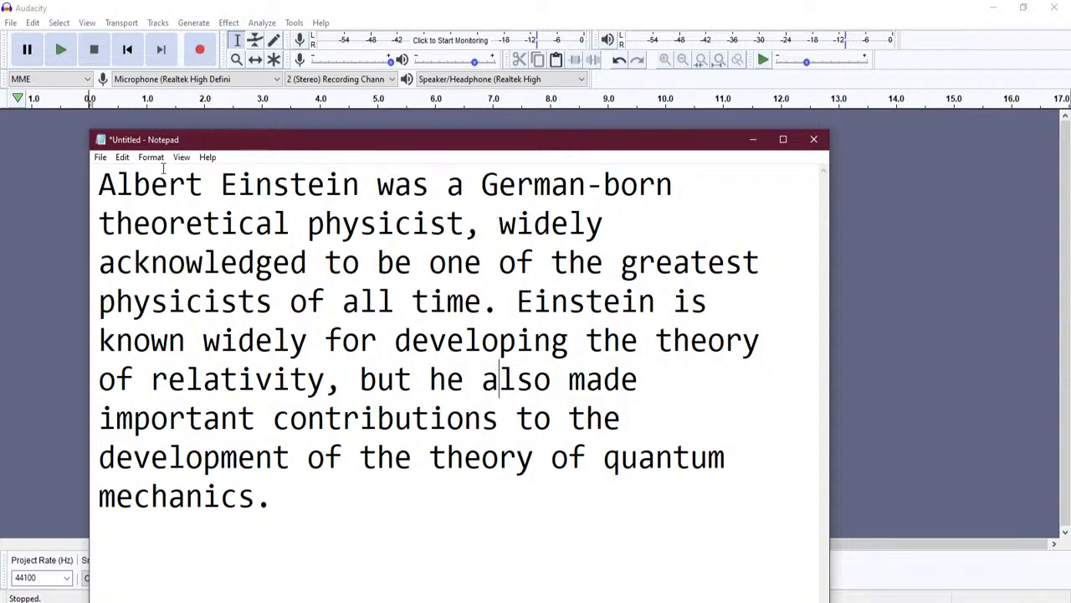
# - Record a new narration take of the paragraph, about 27 s long
pyautogui.click(200, 50)
pyautogui.click(302, 599)
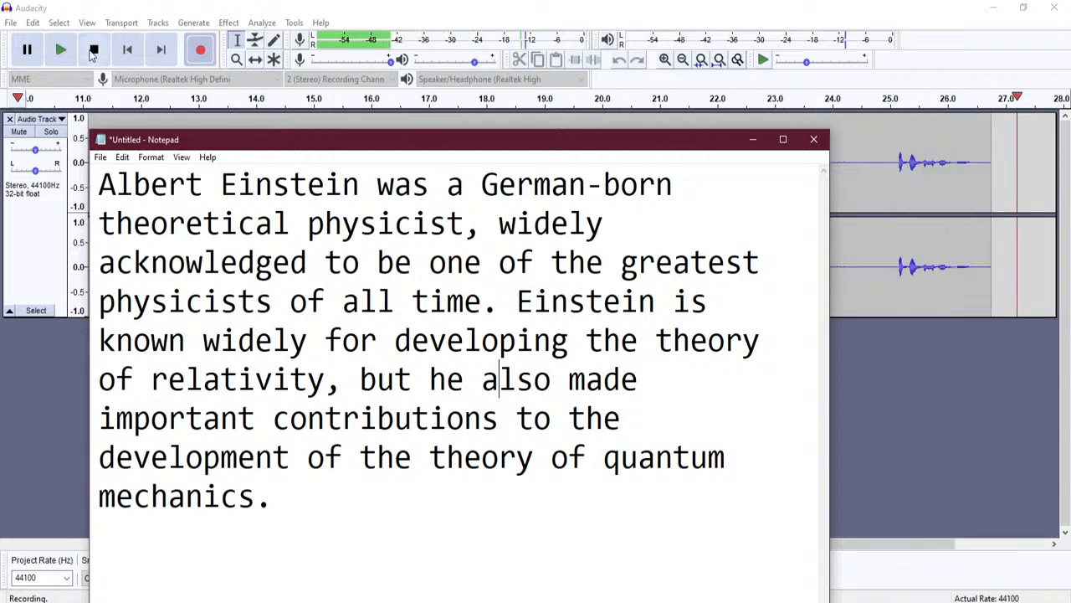
pyautogui.click(93, 51)
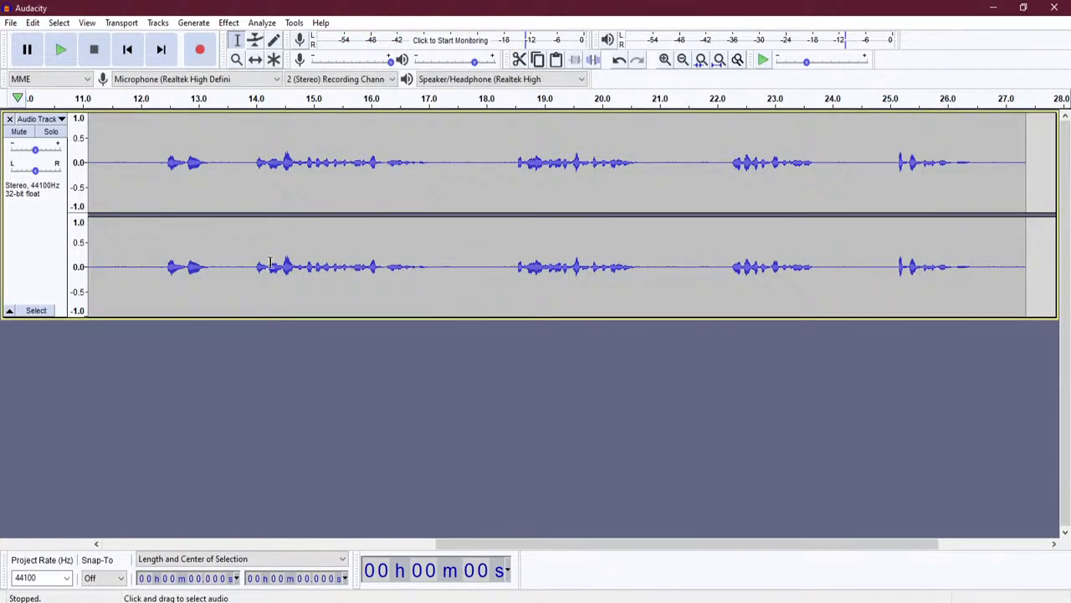
# - Play back the new recording briefly from mid-track, then stop it
pyautogui.click(662, 234)
pyautogui.click(853, 234)
pyautogui.click(973, 233)
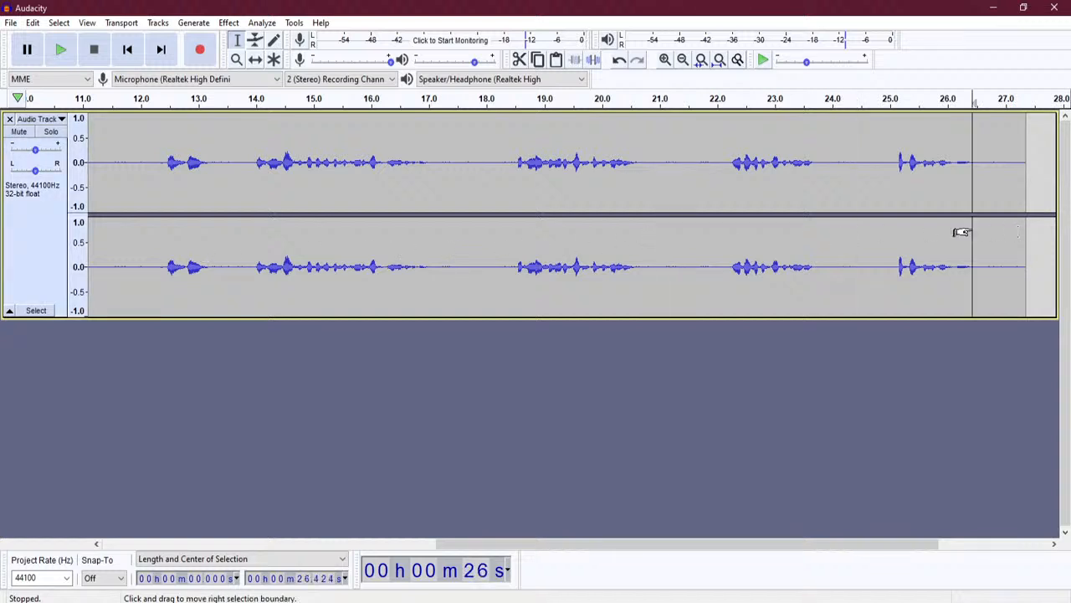
pyautogui.click(114, 225)
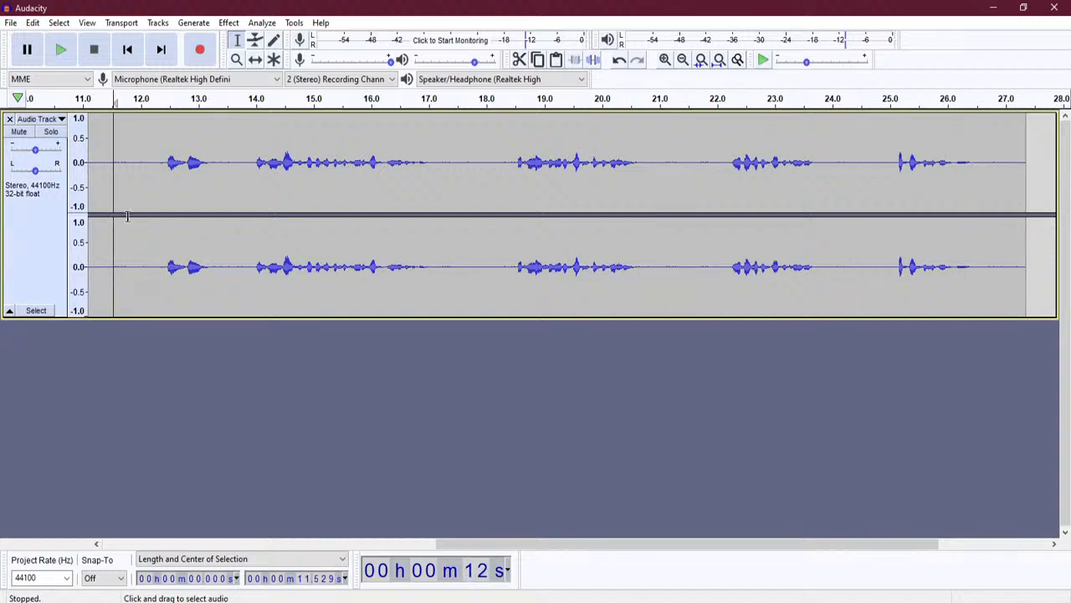
pyautogui.click(164, 545)
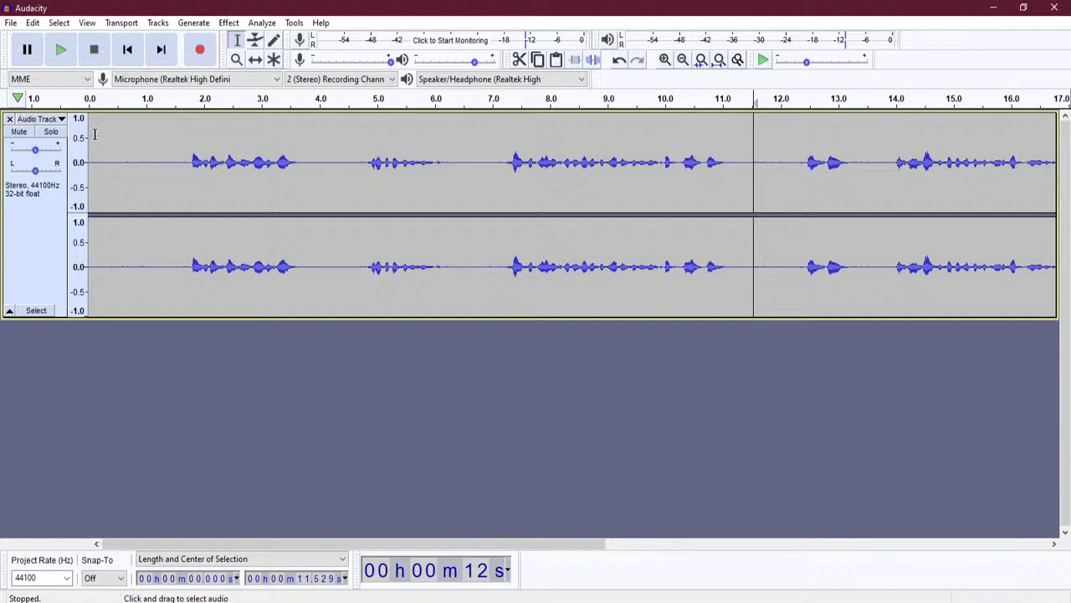
pyautogui.click(62, 51)
pyautogui.click(129, 137)
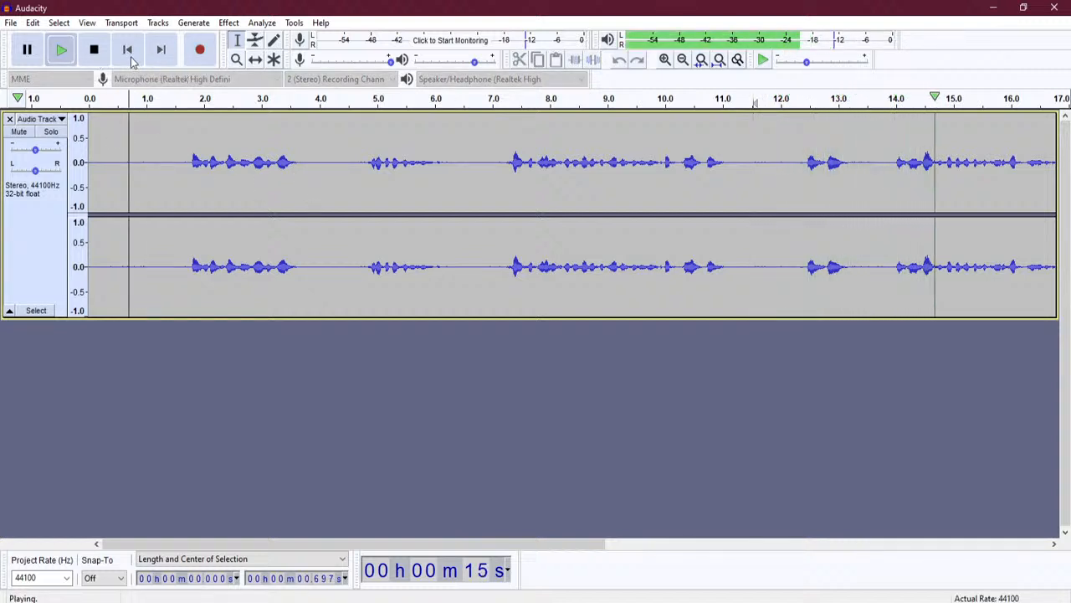
pyautogui.click(94, 50)
# - Play the take from about 0.85 s to near the end, then zoom out to show it all
pyautogui.click(138, 117)
pyautogui.press('space')
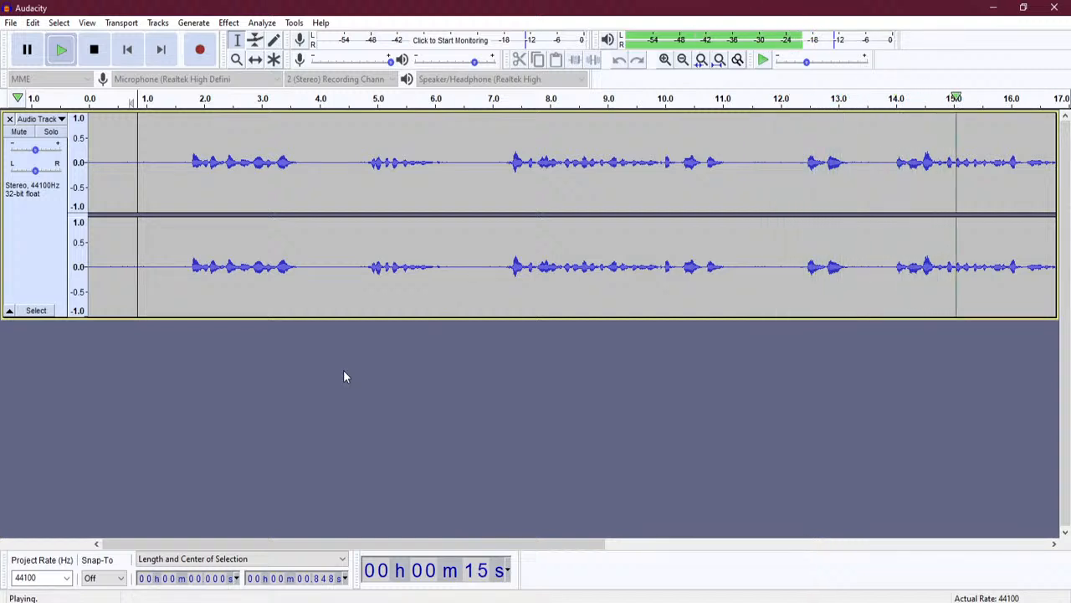
pyautogui.click(96, 52)
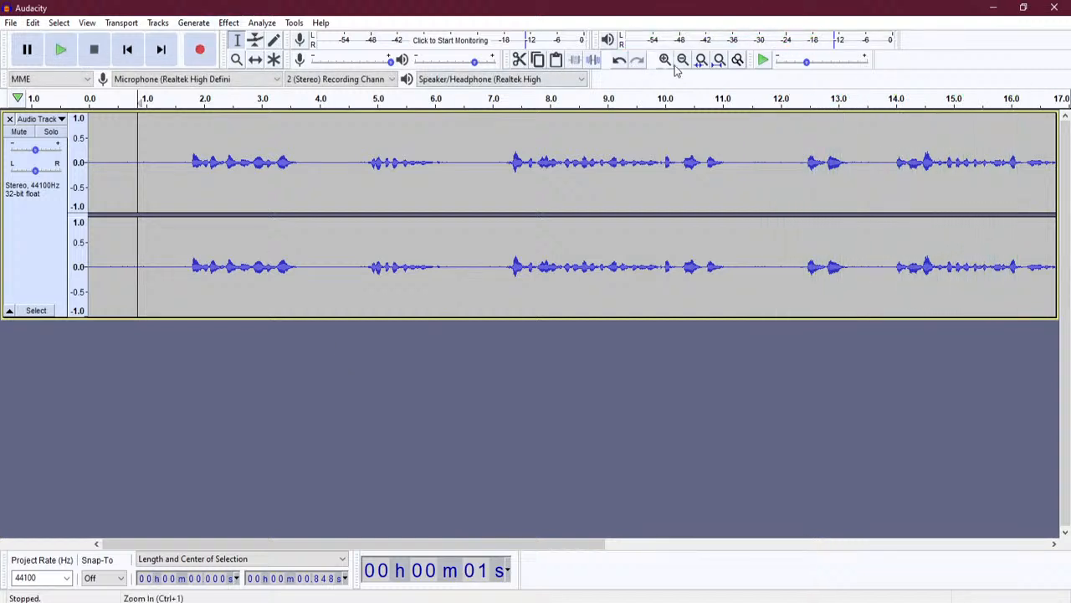
pyautogui.click(682, 60)
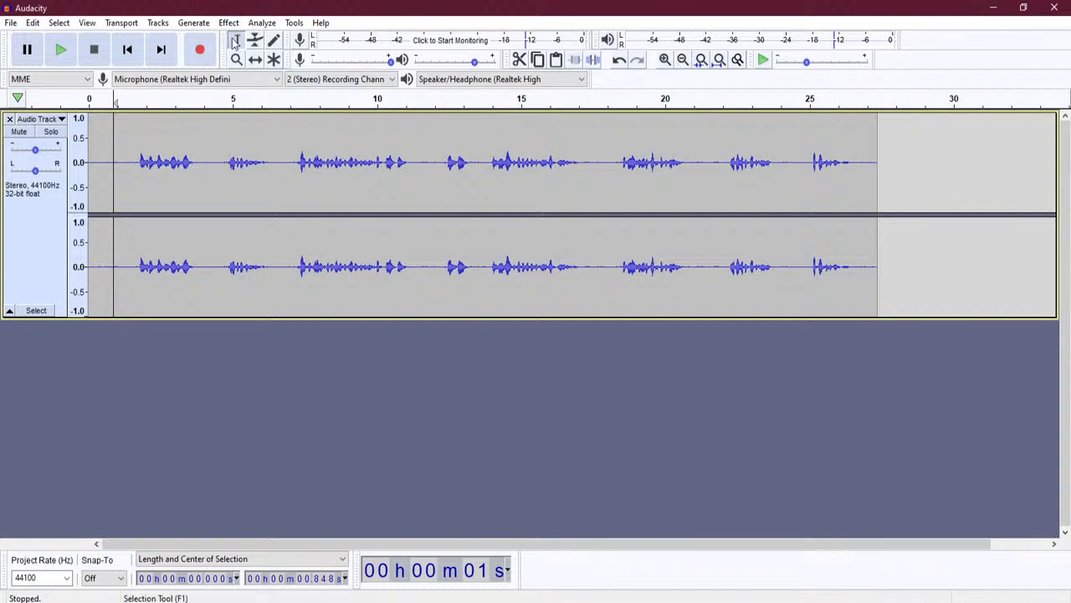
# - Select the entire take with Ctrl+A and apply Detach at Silences to split it into clips
pyautogui.moveTo(880, 228); pyautogui.dragTo(87, 243)
pyautogui.click(193, 241)
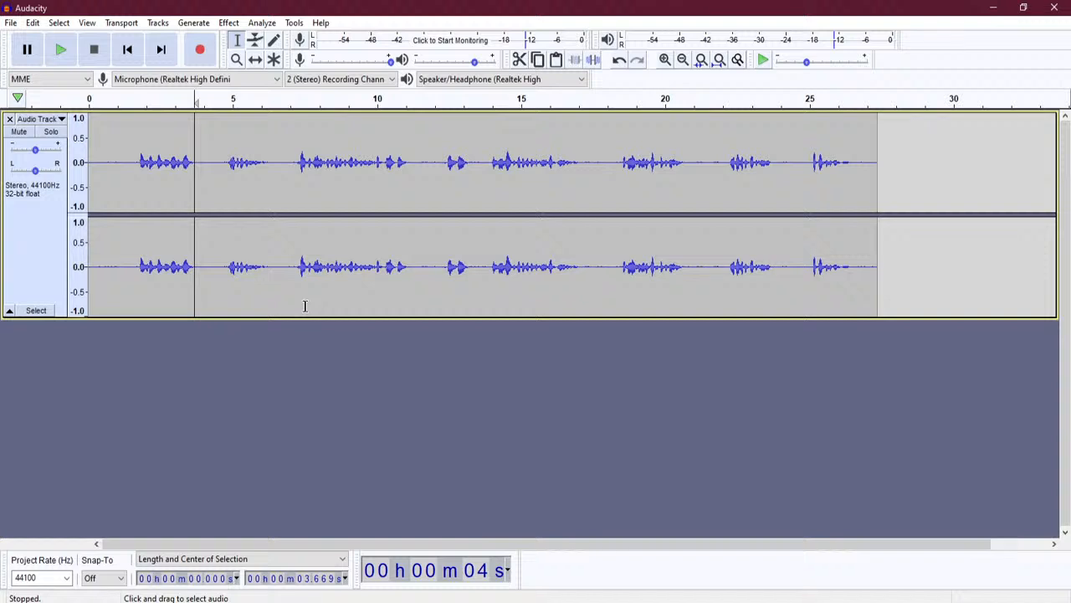
pyautogui.hotkey('ctrl', 'a')
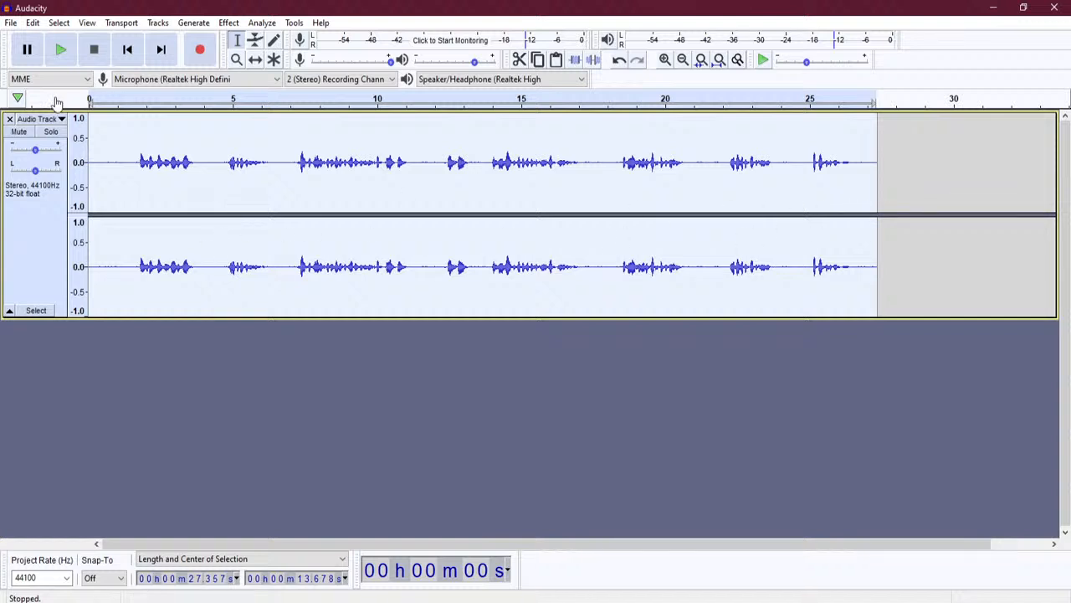
pyautogui.click(32, 23)
pyautogui.moveTo(111, 182)
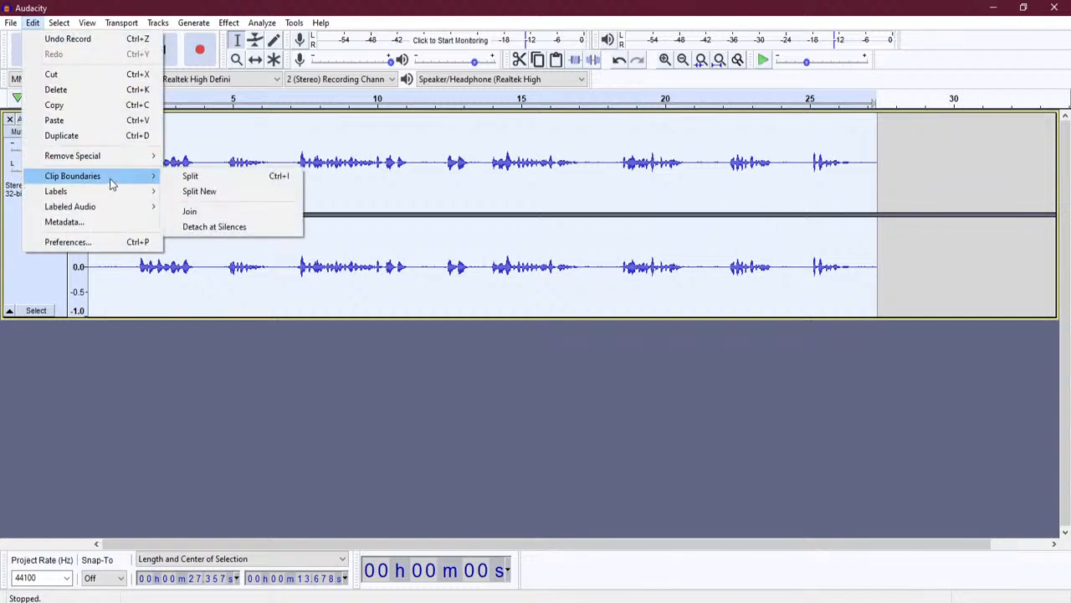
pyautogui.click(236, 233)
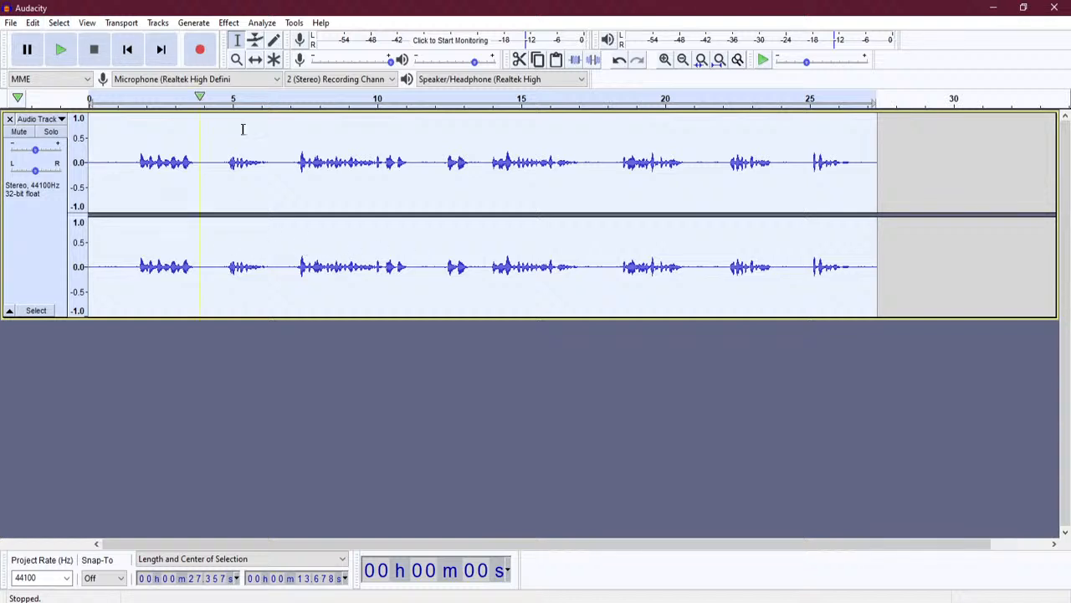
pyautogui.click(189, 244)
pyautogui.click(130, 247)
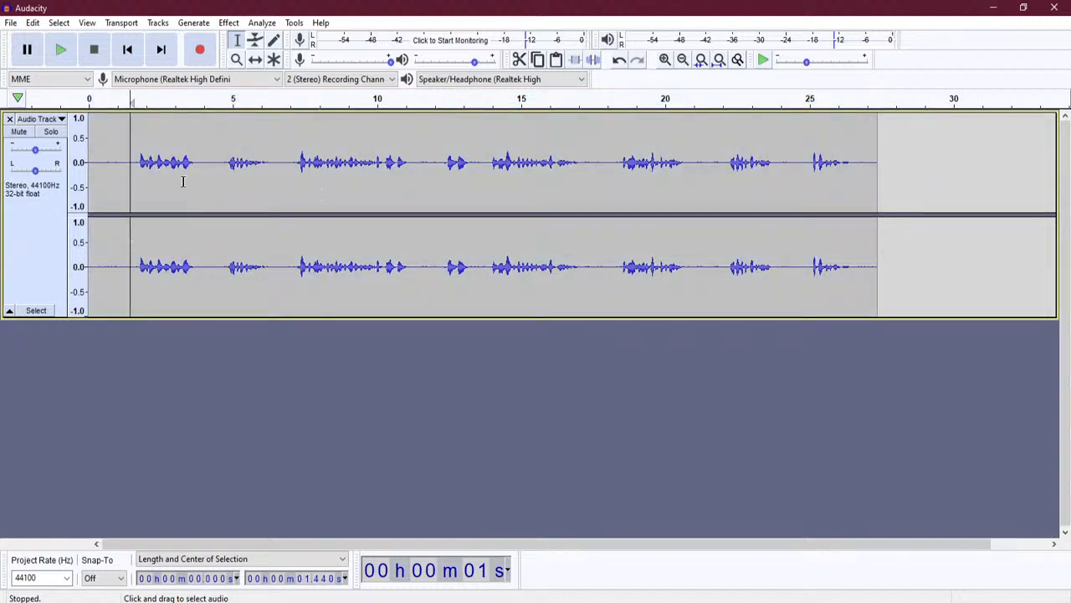
pyautogui.click(89, 124)
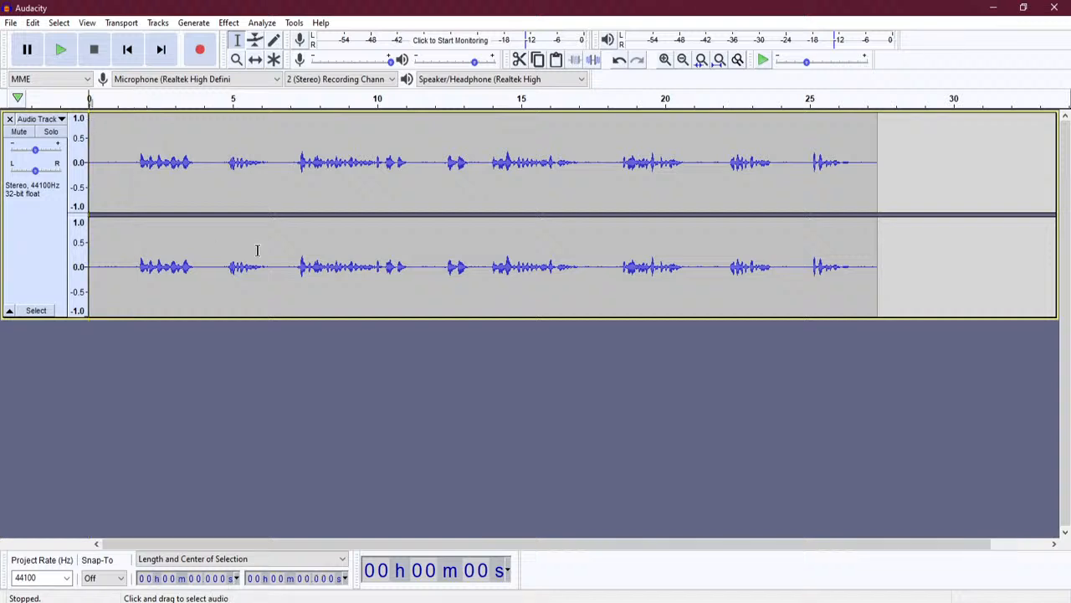
pyautogui.click(61, 52)
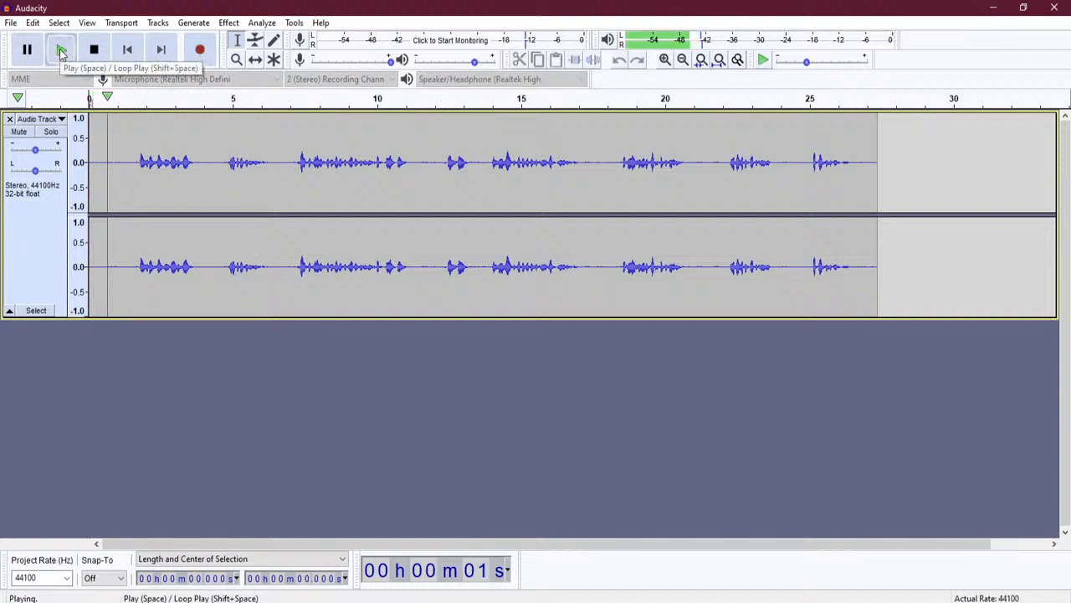
pyautogui.click(100, 57)
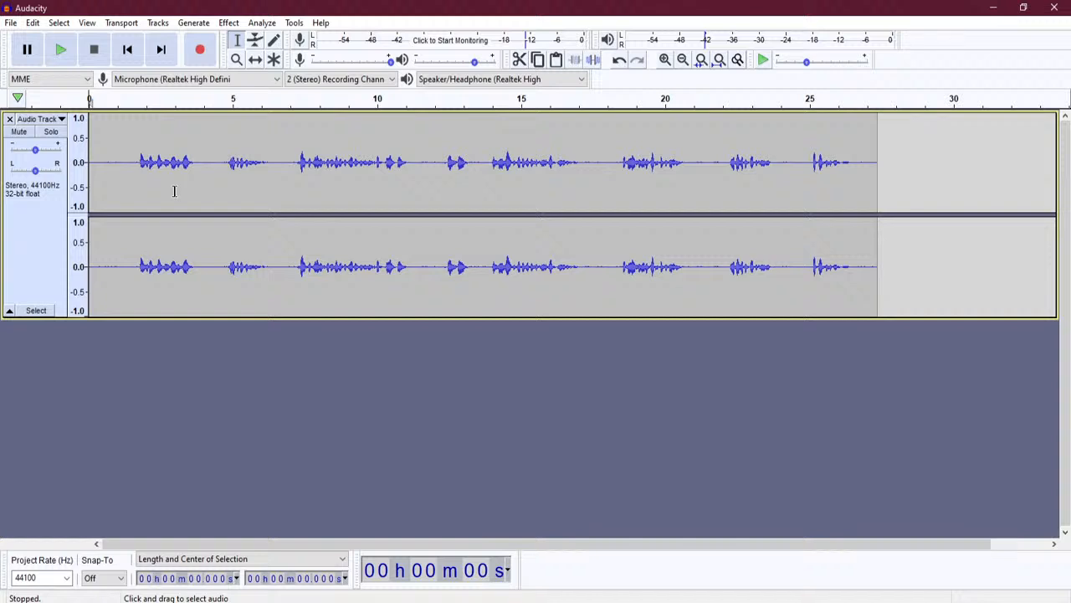
pyautogui.moveTo(91, 155); pyautogui.dragTo(135, 157)
pyautogui.click(61, 50)
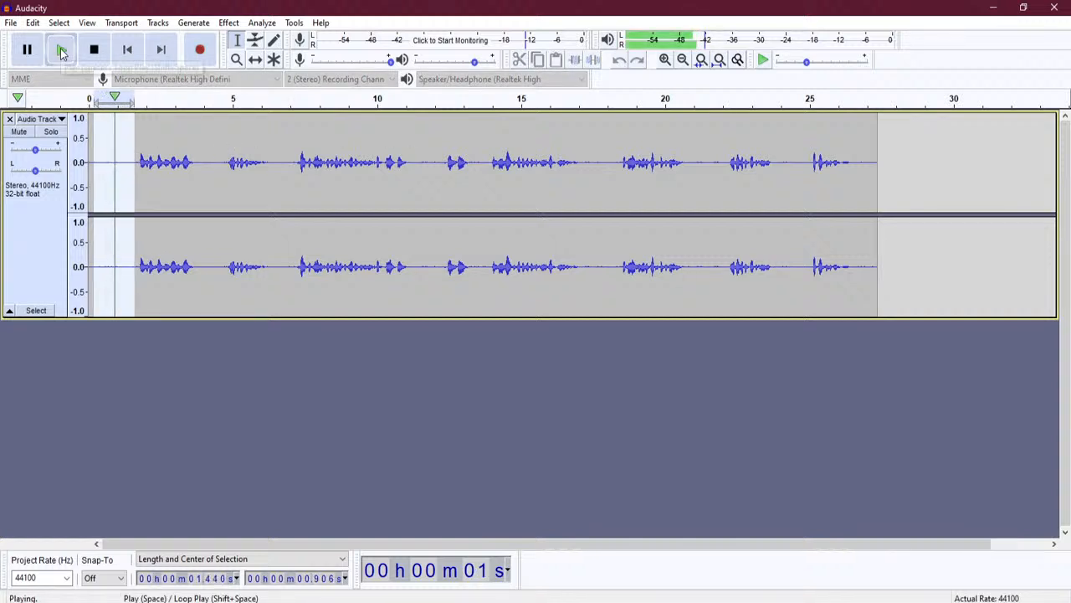
pyautogui.click(61, 50)
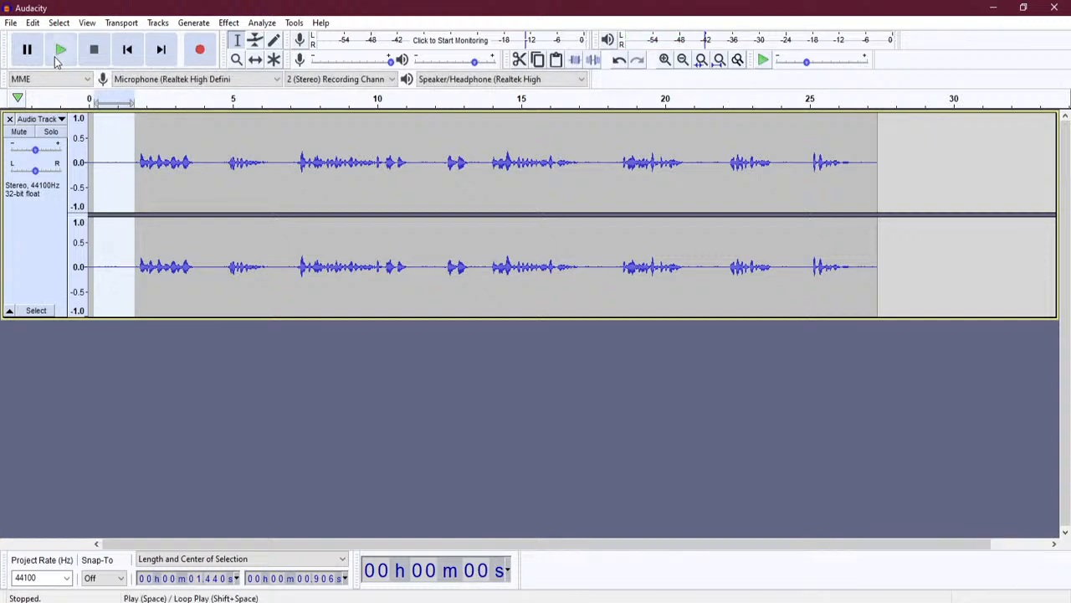
pyautogui.click(60, 52)
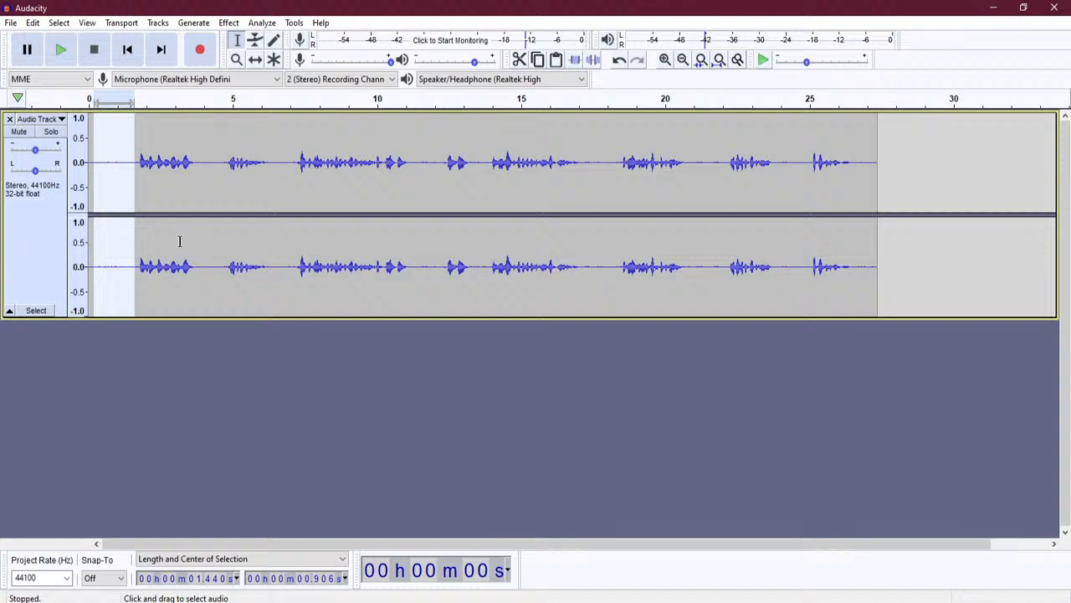
pyautogui.click(129, 194)
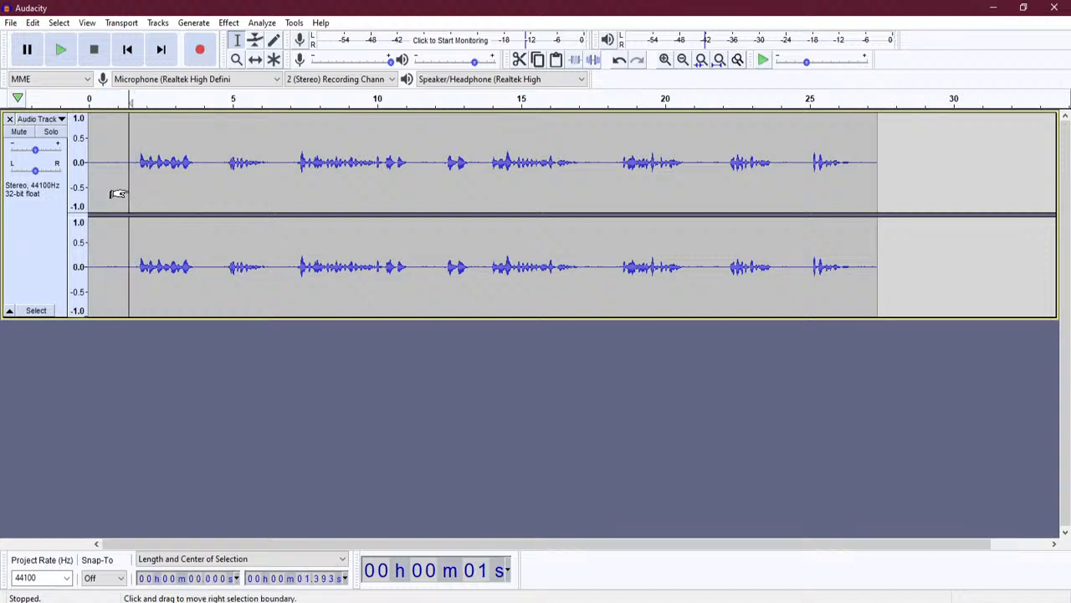
pyautogui.click(200, 184)
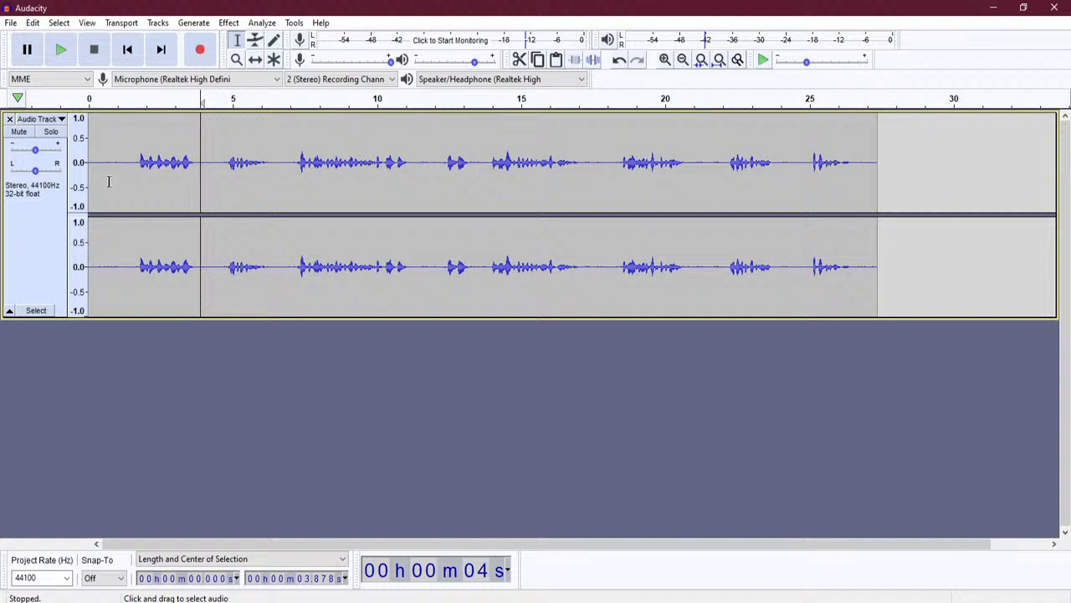
# - Zoom in on the first 1.5 s of audio and make the track taller
pyautogui.moveTo(131, 173); pyautogui.dragTo(88, 176)
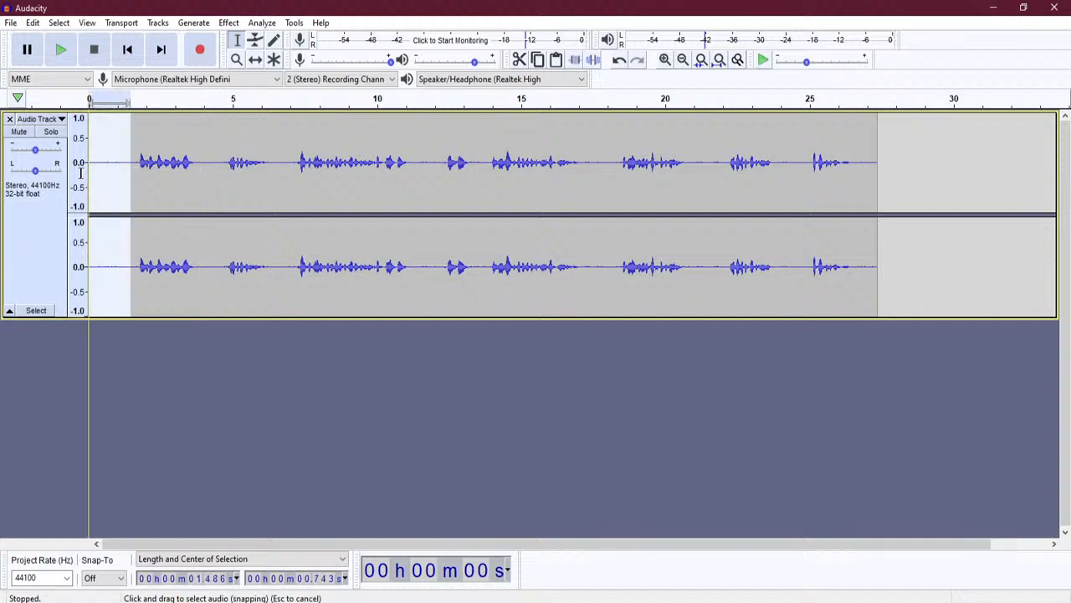
pyautogui.click(665, 59)
pyautogui.click(664, 59)
pyautogui.click(664, 59)
pyautogui.click(664, 59)
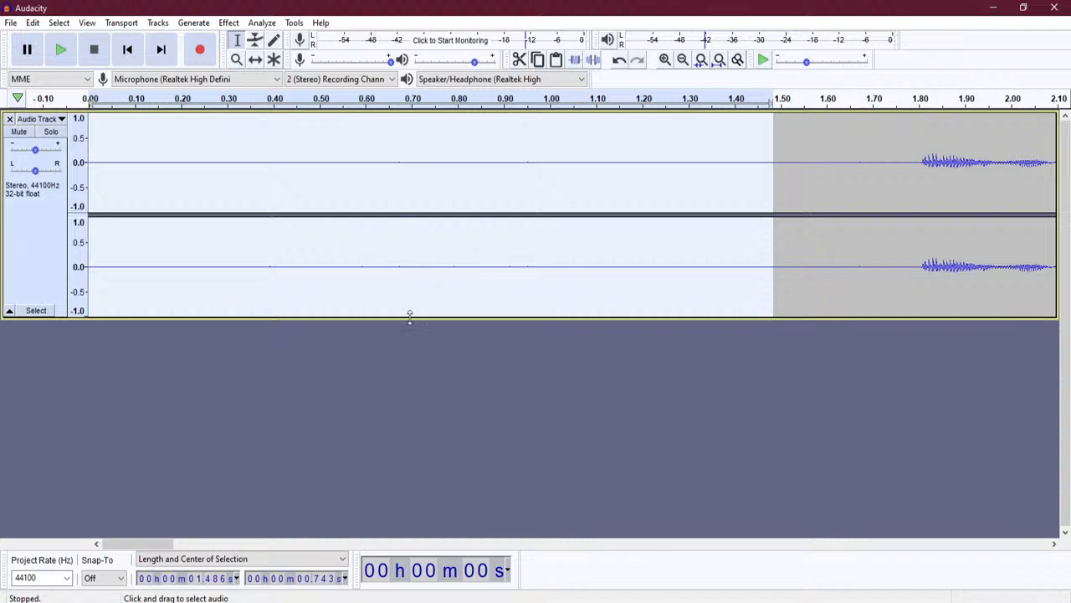
pyautogui.moveTo(410, 315); pyautogui.dragTo(433, 496)
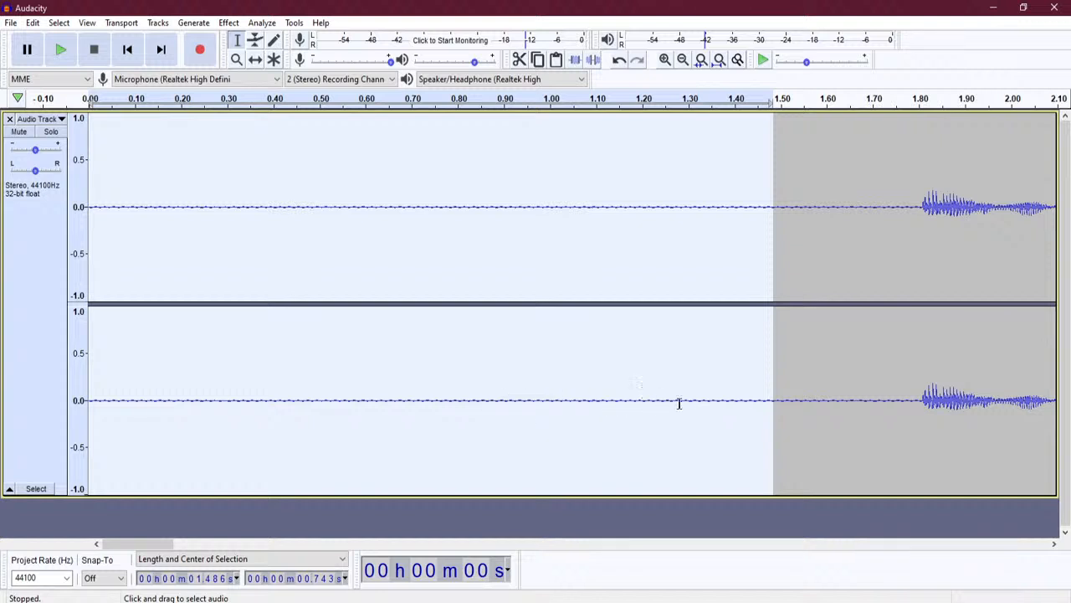
# - Zoom back out to the whole recording and select the short silence before the first words
pyautogui.click(682, 62)
pyautogui.click(682, 62)
pyautogui.click(683, 62)
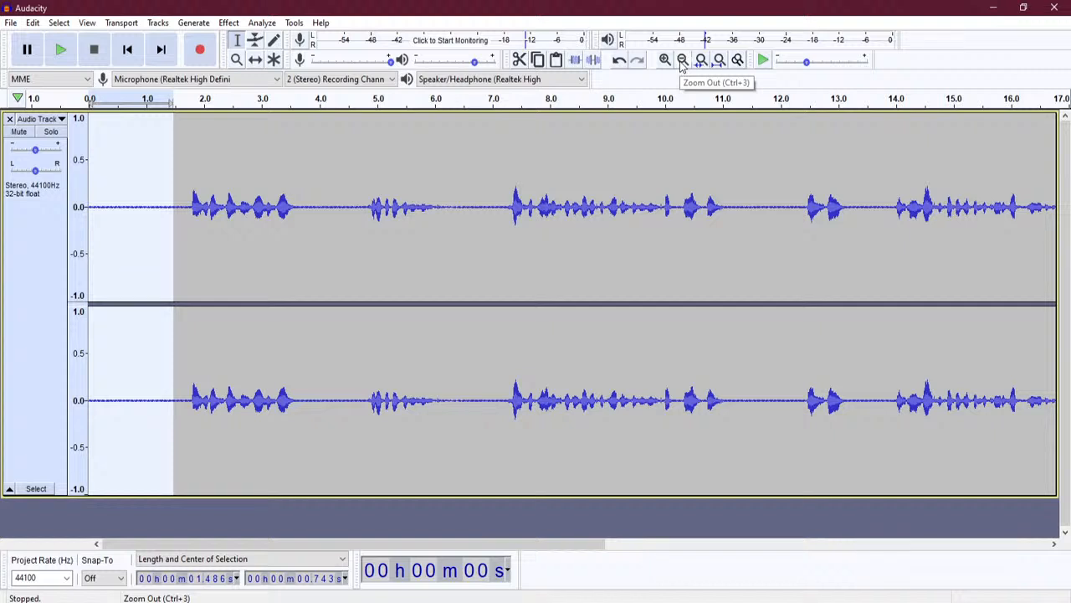
pyautogui.click(682, 61)
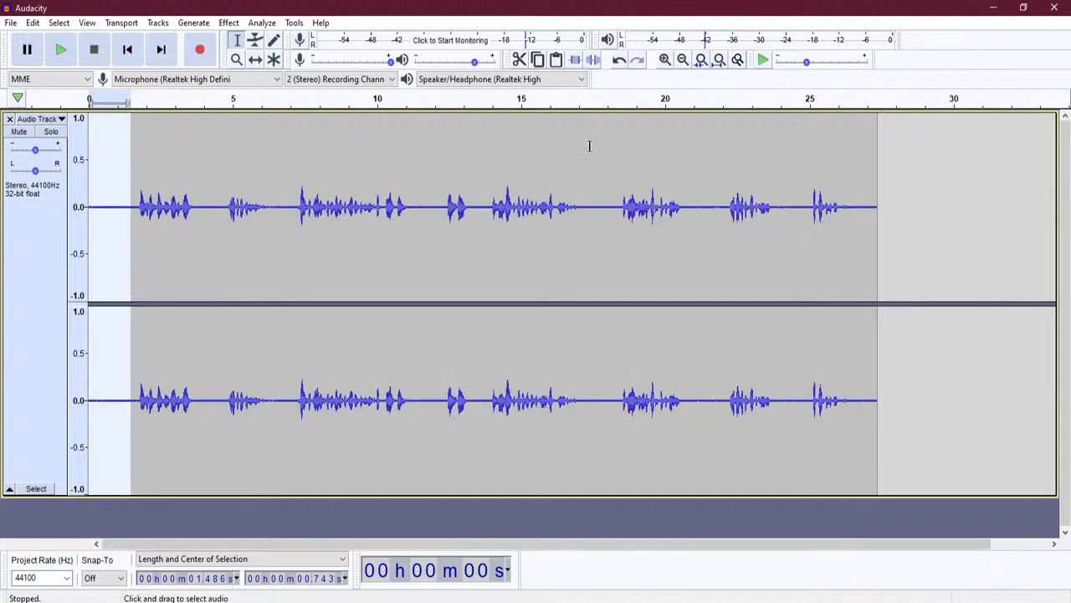
pyautogui.click(123, 352)
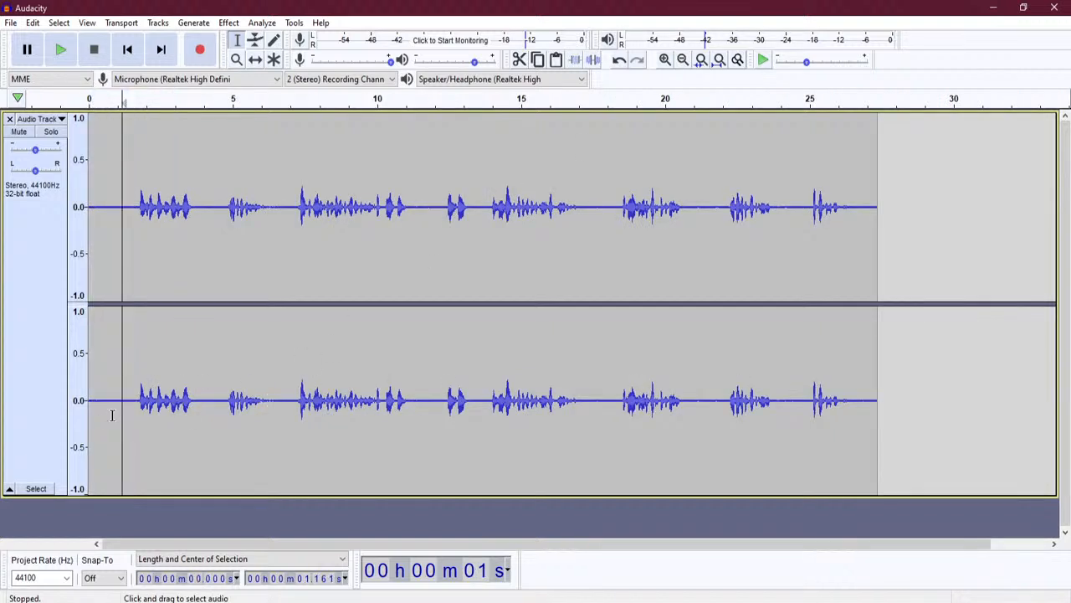
pyautogui.moveTo(134, 410)
pyautogui.mouseDown()
pyautogui.moveTo(103, 410)
pyautogui.moveTo(124, 408)
pyautogui.mouseUp()
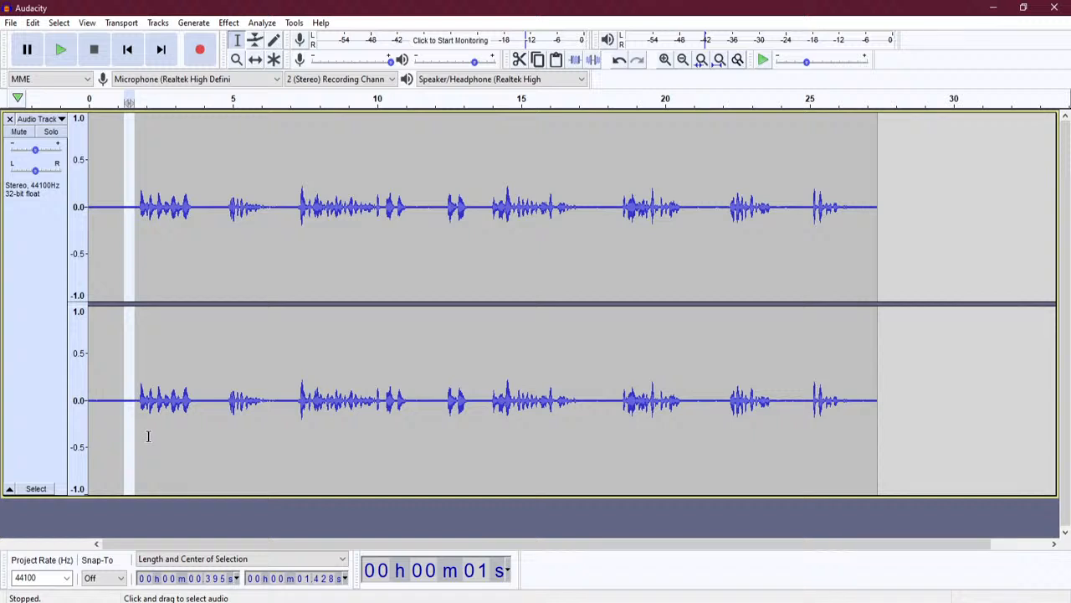
# - Get a Noise Reduction noise profile from the opening silence, then select the whole take with Ctrl+A
pyautogui.click(229, 23)
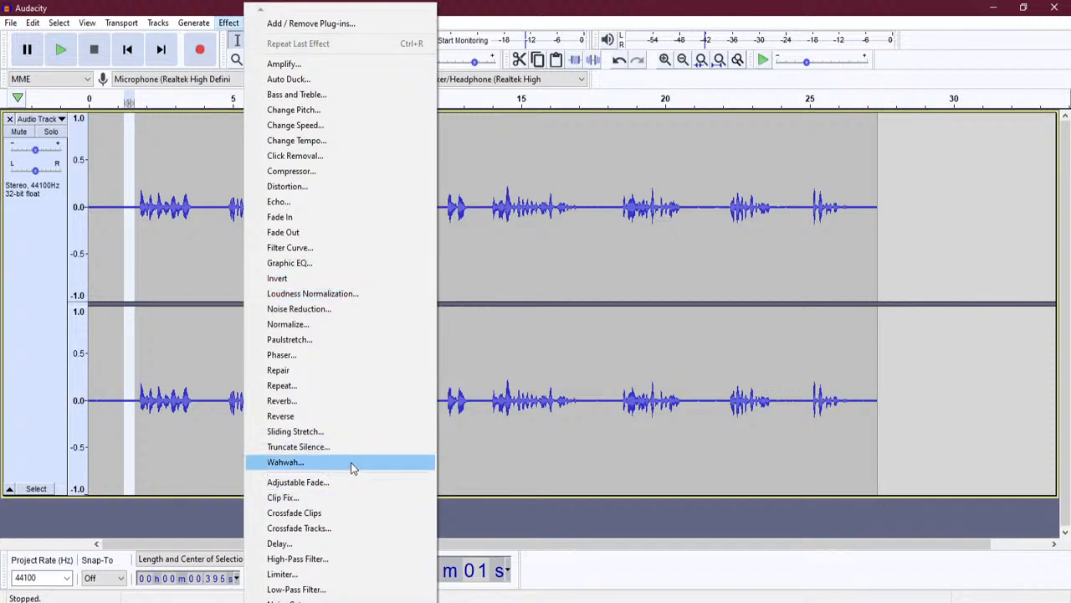
pyautogui.click(311, 313)
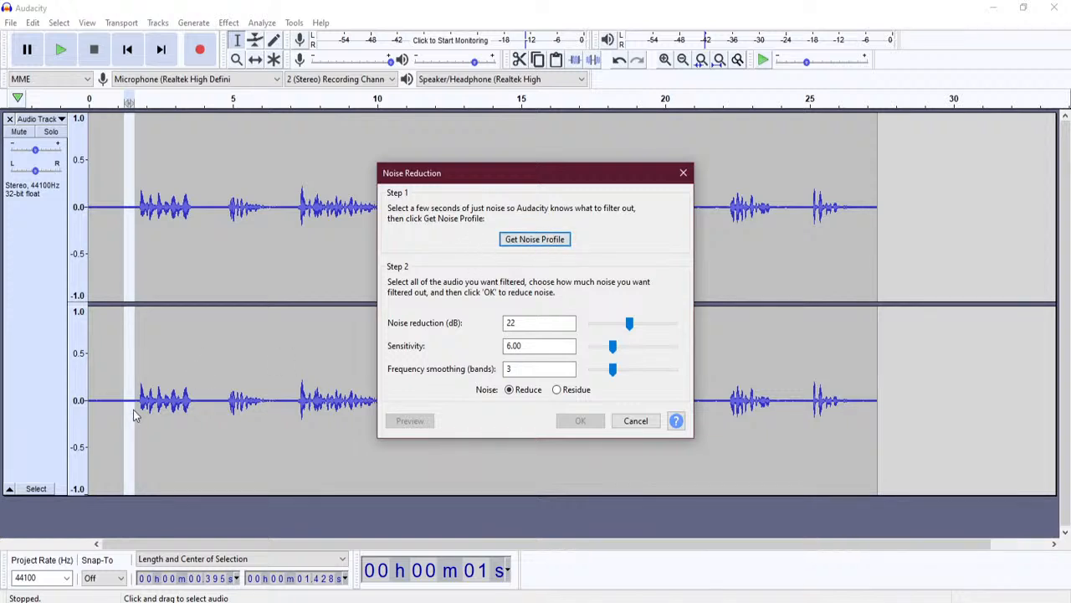
pyautogui.click(531, 243)
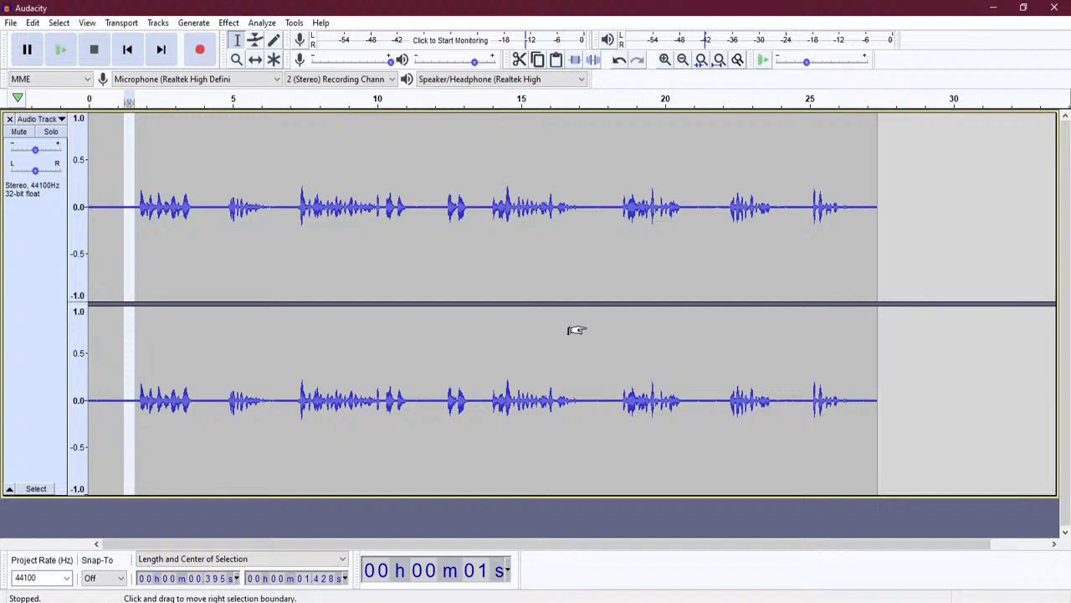
pyautogui.hotkey('ctrl', 'a')
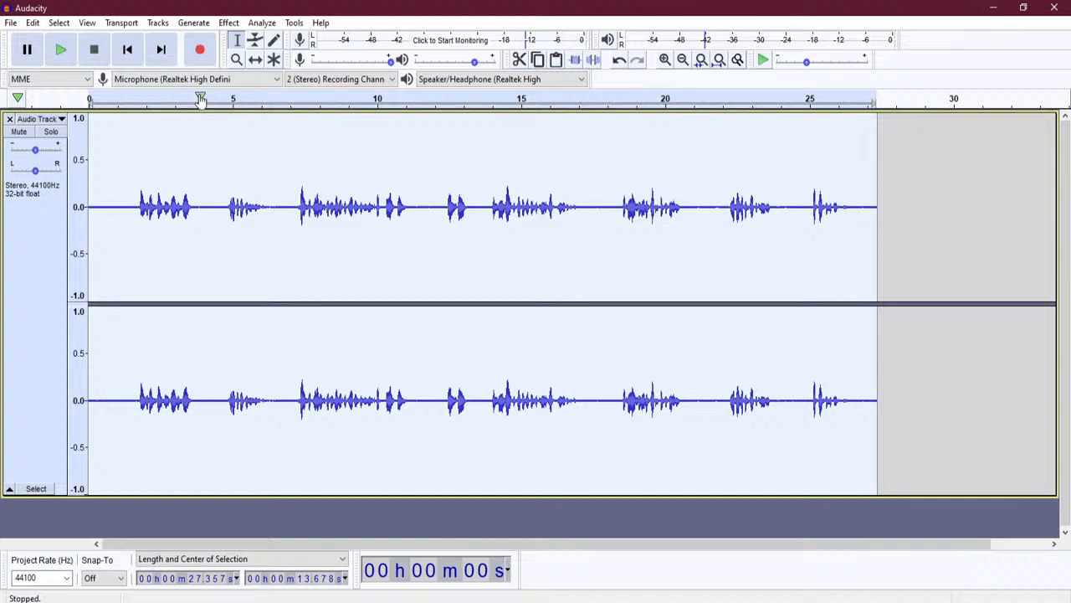
# - Preview and apply Noise Reduction to the full take with 22 dB, sensitivity 6.00, smoothing 3
pyautogui.click(293, 23)
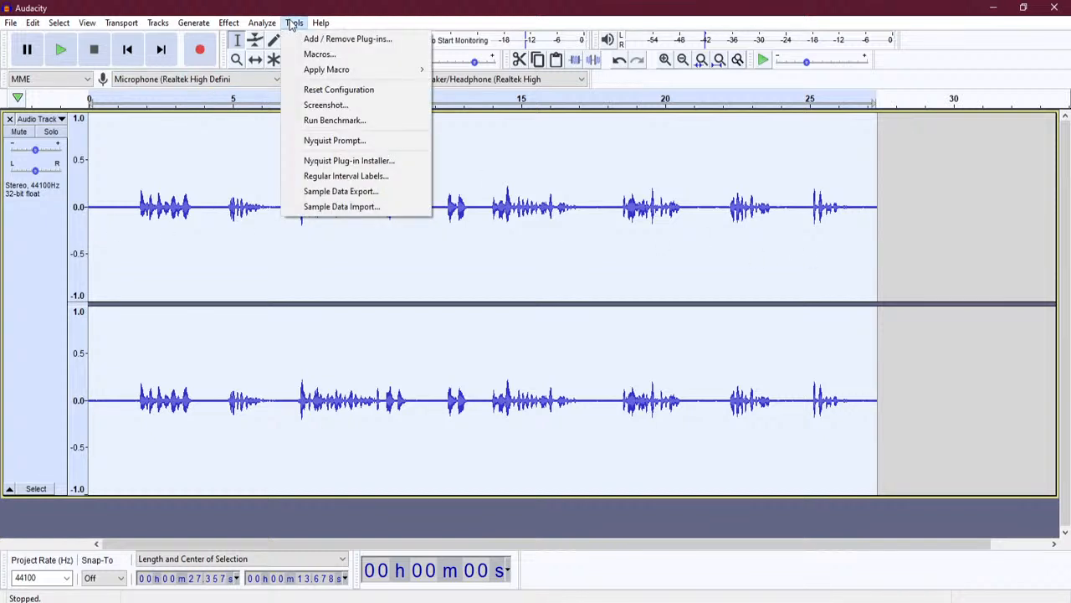
pyautogui.moveTo(229, 23)
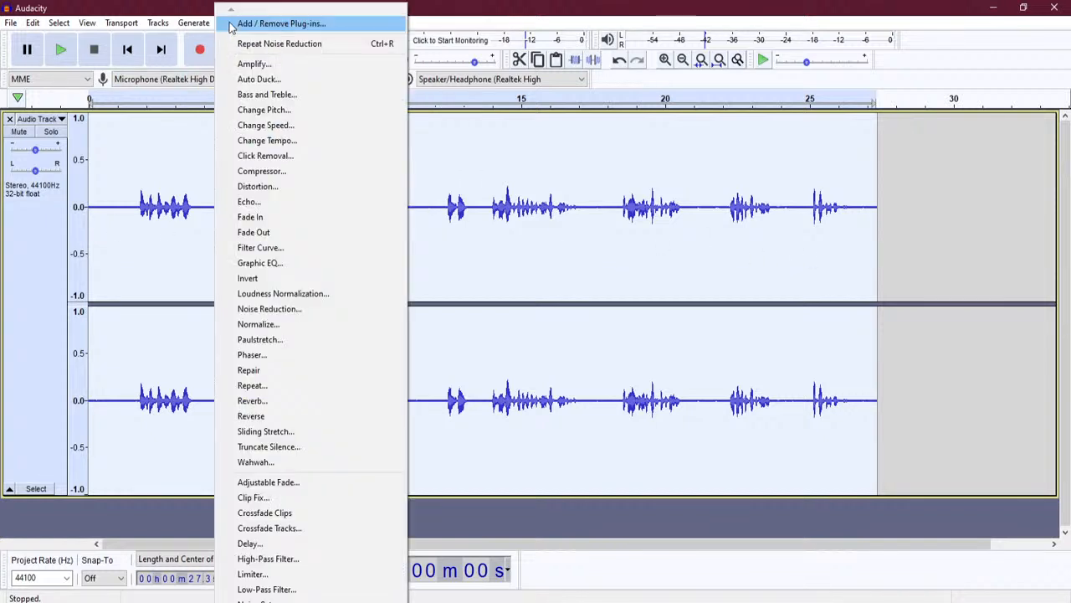
pyautogui.click(308, 309)
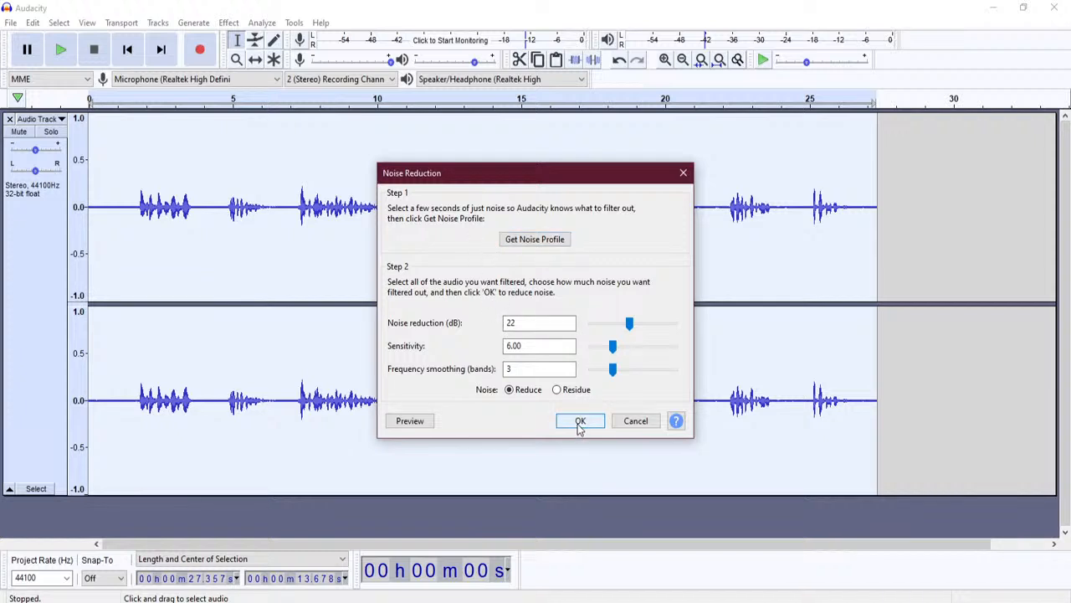
pyautogui.click(410, 421)
pyautogui.click(580, 423)
pyautogui.click(313, 440)
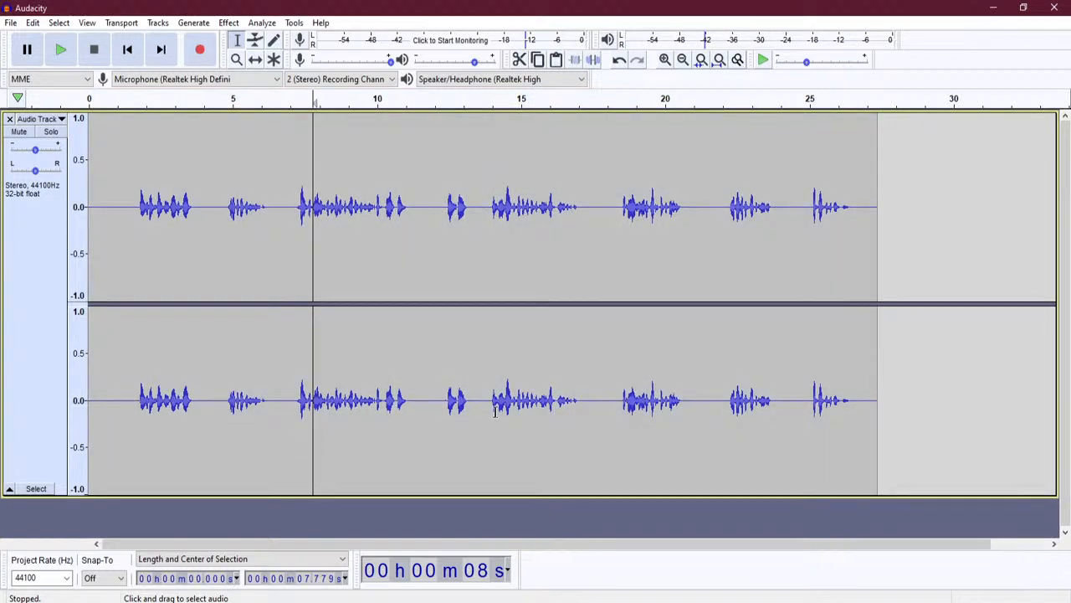
pyautogui.click(91, 387)
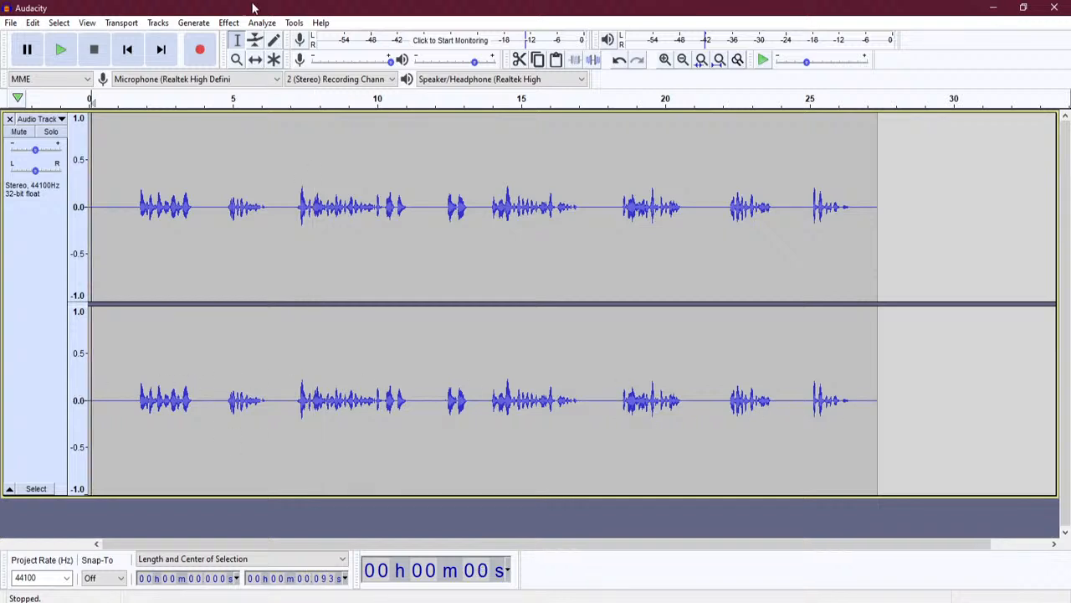
pyautogui.click(60, 52)
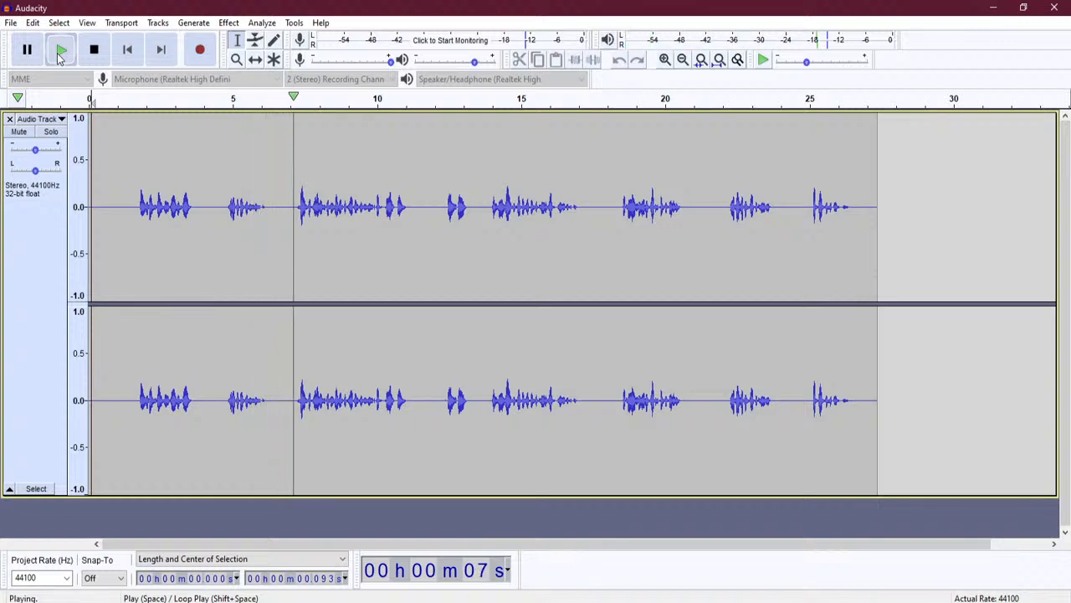
pyautogui.click(105, 55)
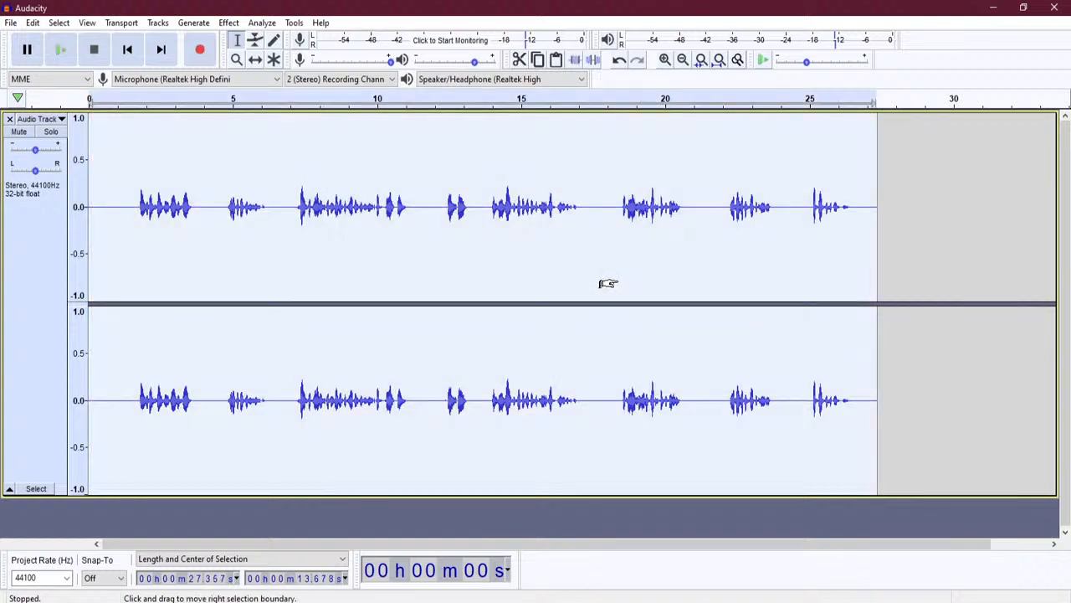
# - Run Detach at Silences on the whole track, then again on its first 1.6 seconds
pyautogui.hotkey('ctrl', 'a')
pyautogui.click(33, 22)
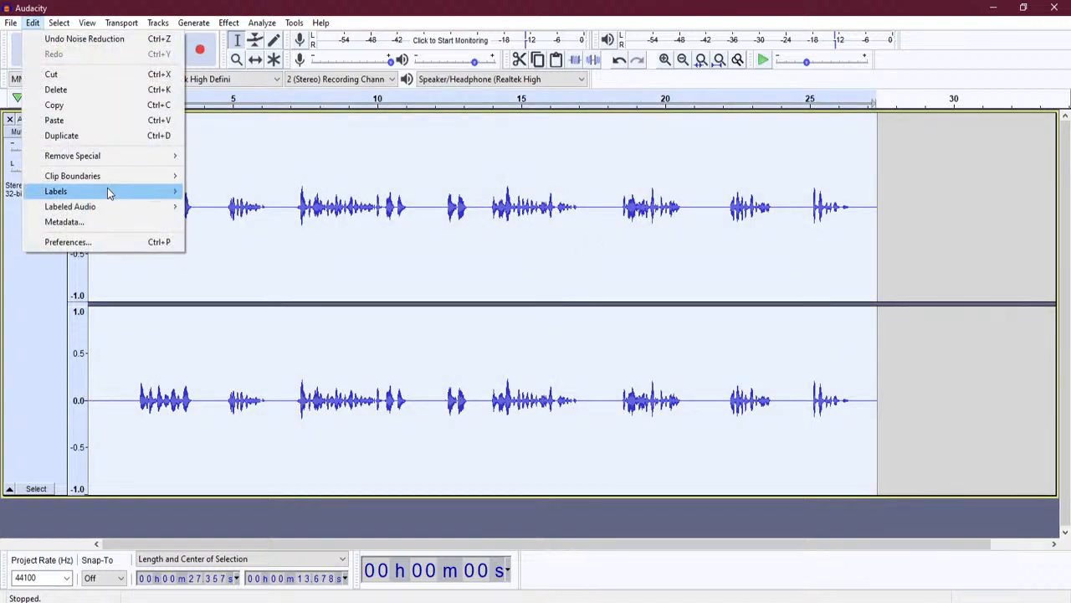
pyautogui.moveTo(106, 191)
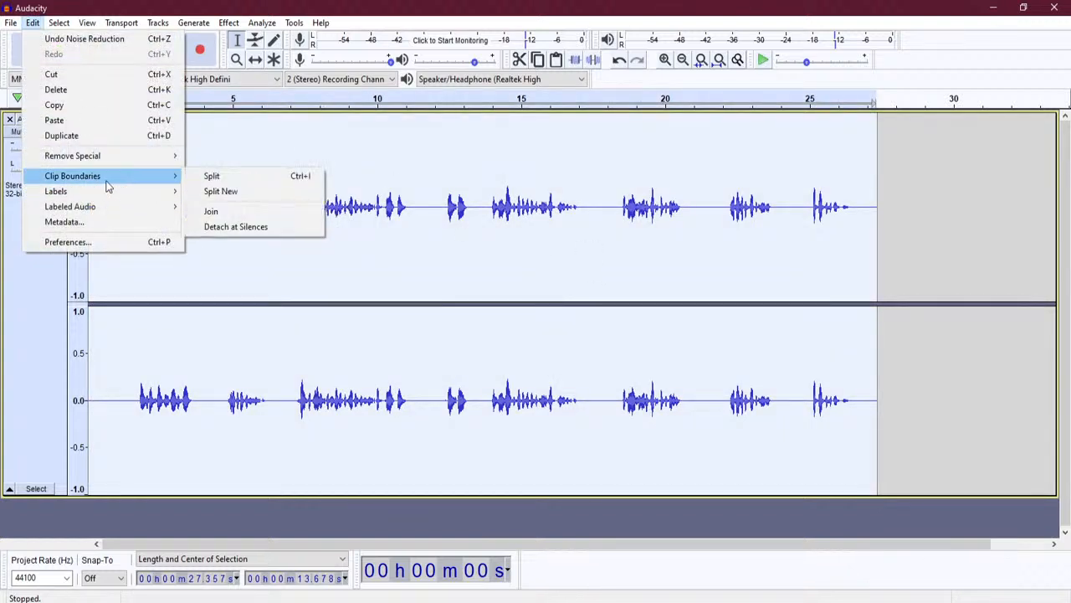
pyautogui.click(284, 227)
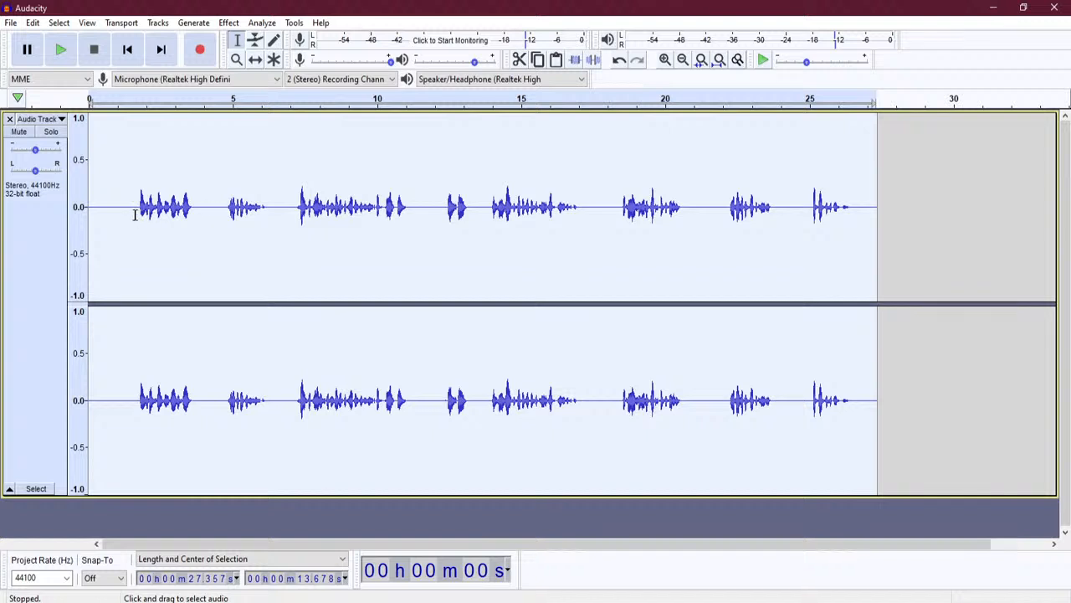
pyautogui.moveTo(134, 216); pyautogui.dragTo(82, 214)
pyautogui.click(34, 23)
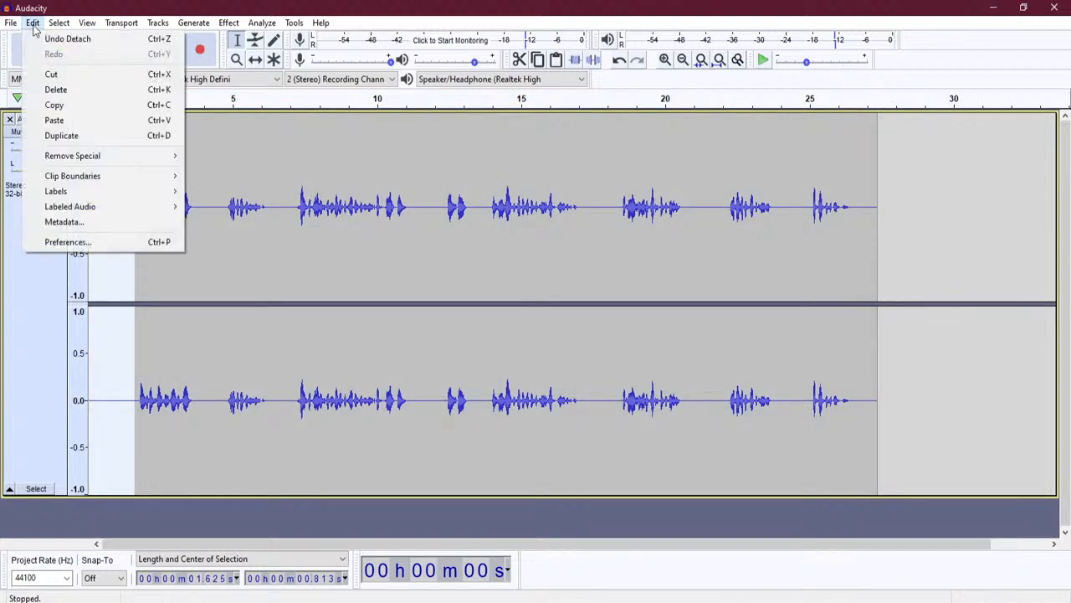
pyautogui.moveTo(120, 179)
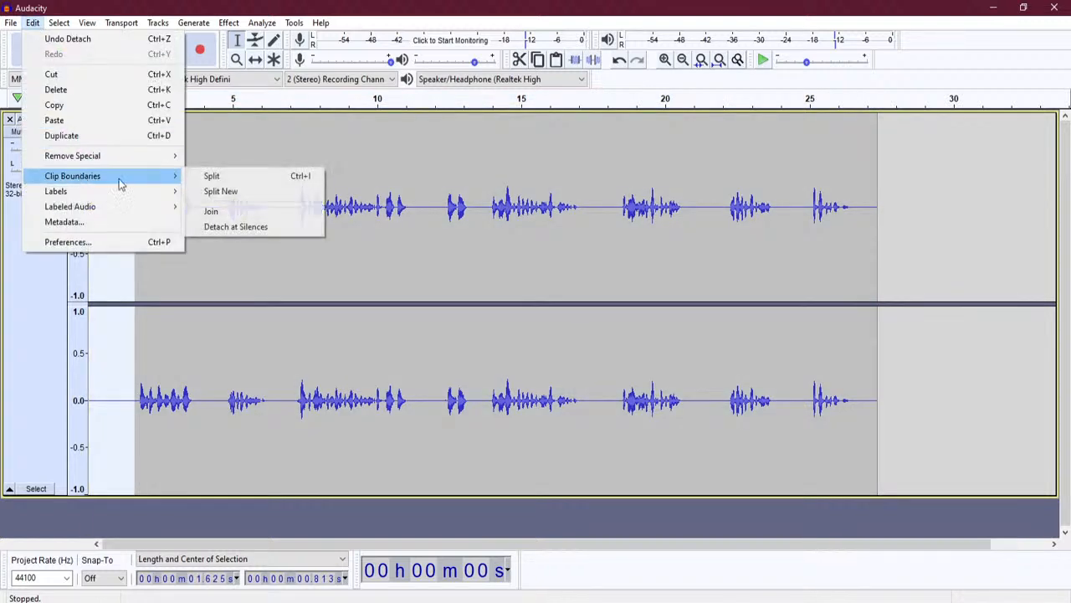
pyautogui.click(262, 231)
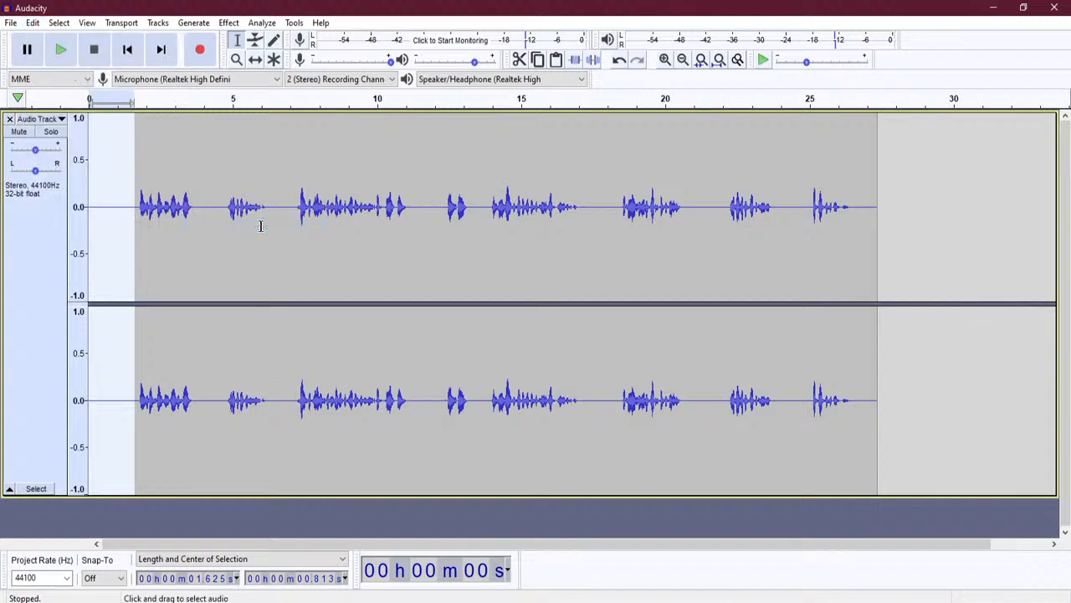
# - Select the stretch starting around 1.5 s and detach it at its silences
pyautogui.click(141, 218)
pyautogui.moveTo(136, 217); pyautogui.dragTo(193, 230)
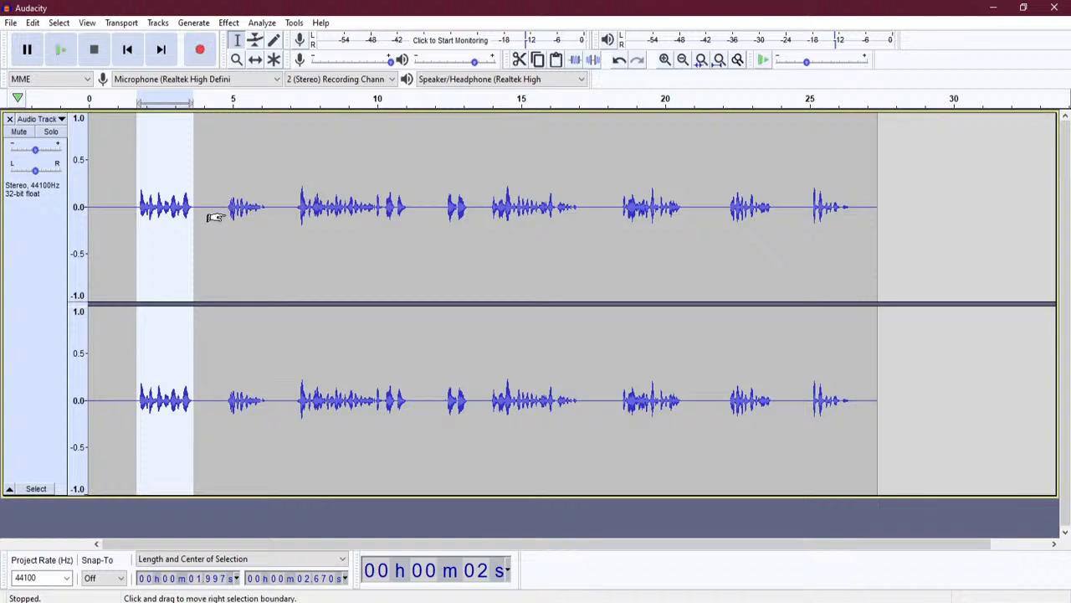
pyautogui.moveTo(226, 218); pyautogui.dragTo(271, 213)
pyautogui.click(132, 214)
pyautogui.click(33, 23)
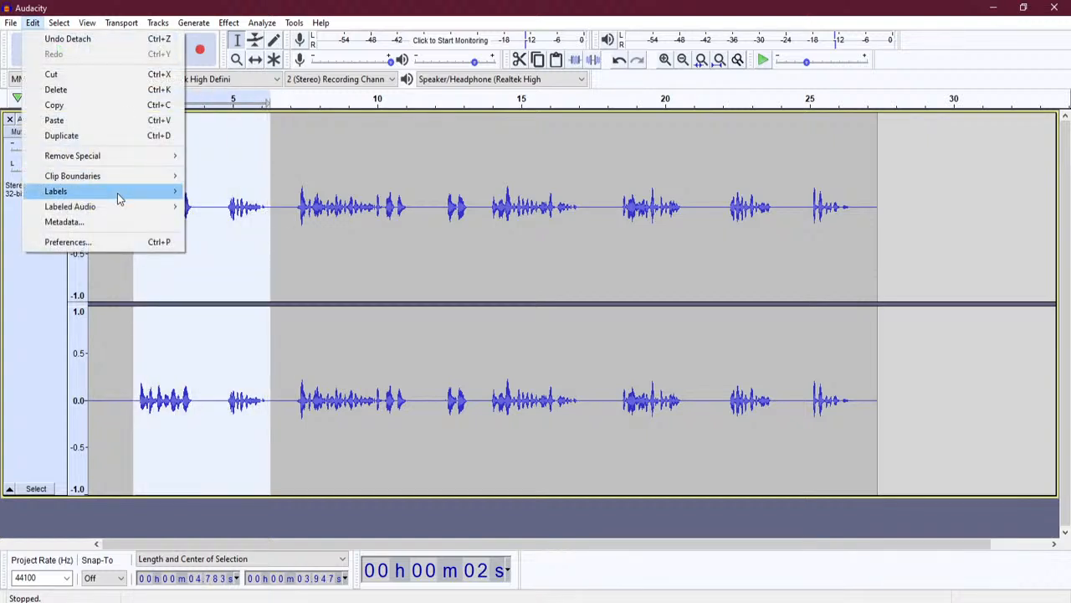
pyautogui.moveTo(118, 195)
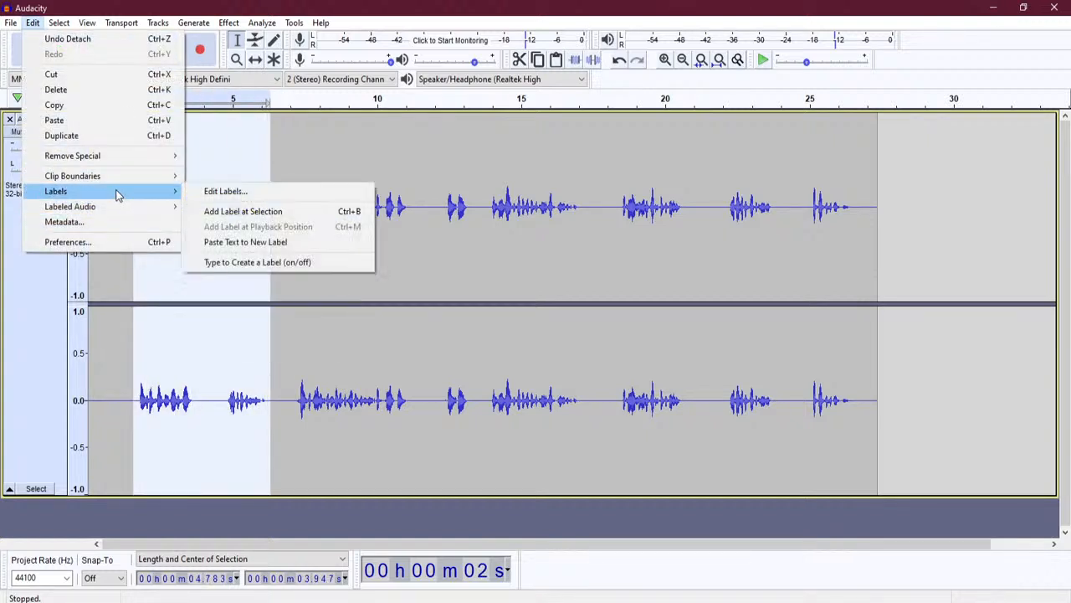
pyautogui.moveTo(125, 178)
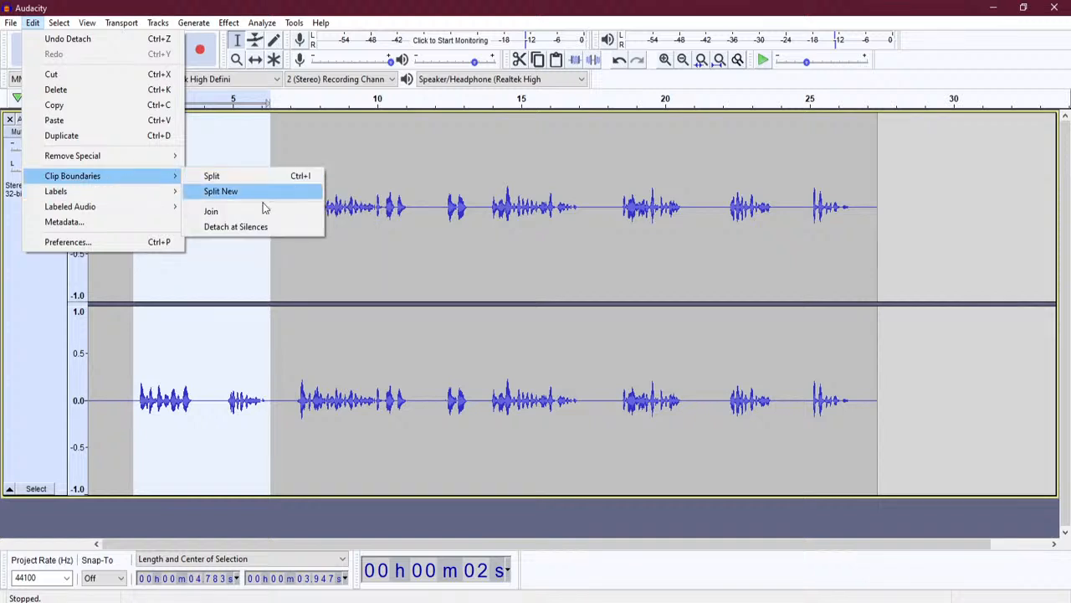
pyautogui.click(280, 227)
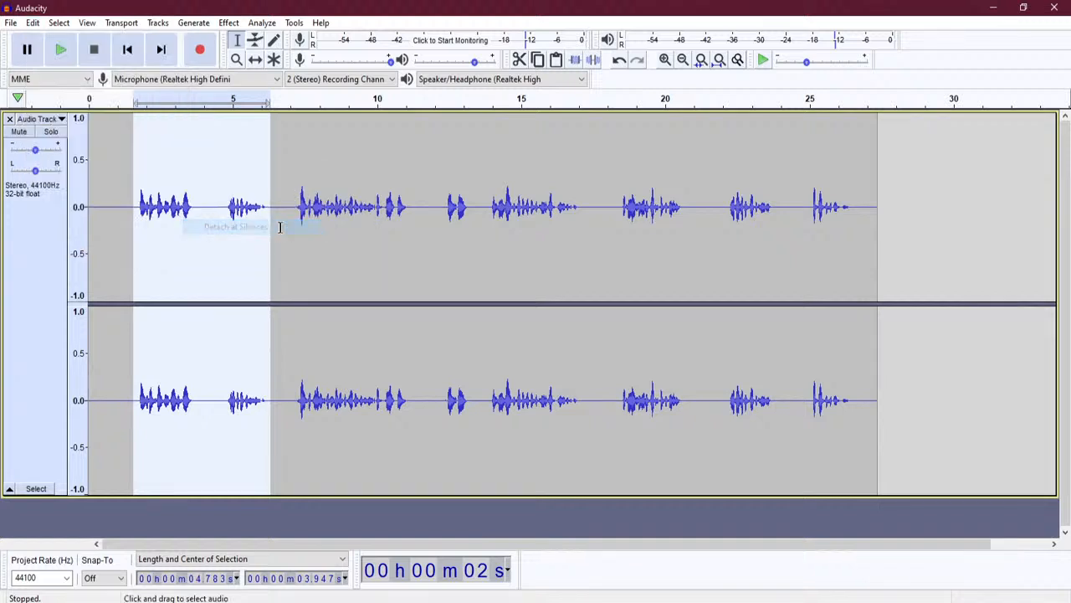
# - Shrink the audio track to a much shorter height and place the cursor near 4.5 s
pyautogui.click(349, 341)
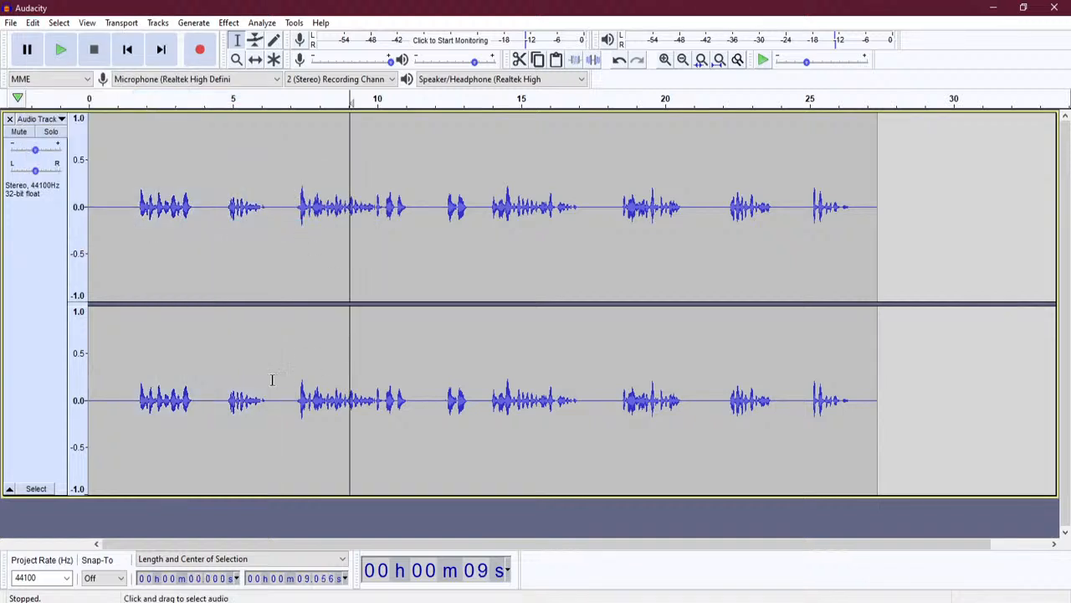
pyautogui.moveTo(98, 496); pyautogui.dragTo(113, 319)
pyautogui.click(219, 288)
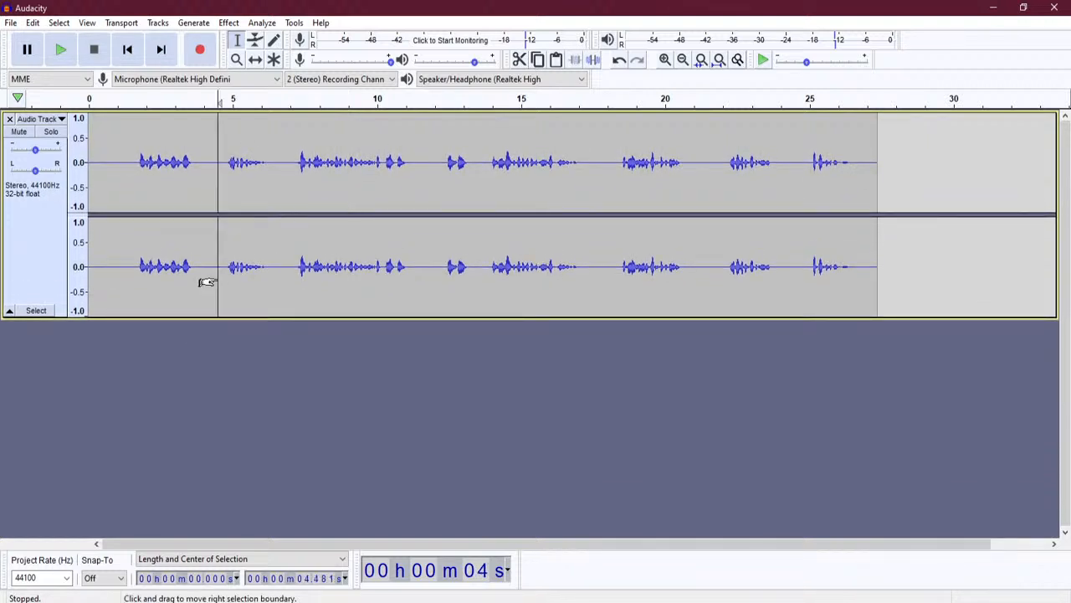
# - Add a new empty stereo track below the narration
pyautogui.click(158, 23)
pyautogui.moveTo(185, 40)
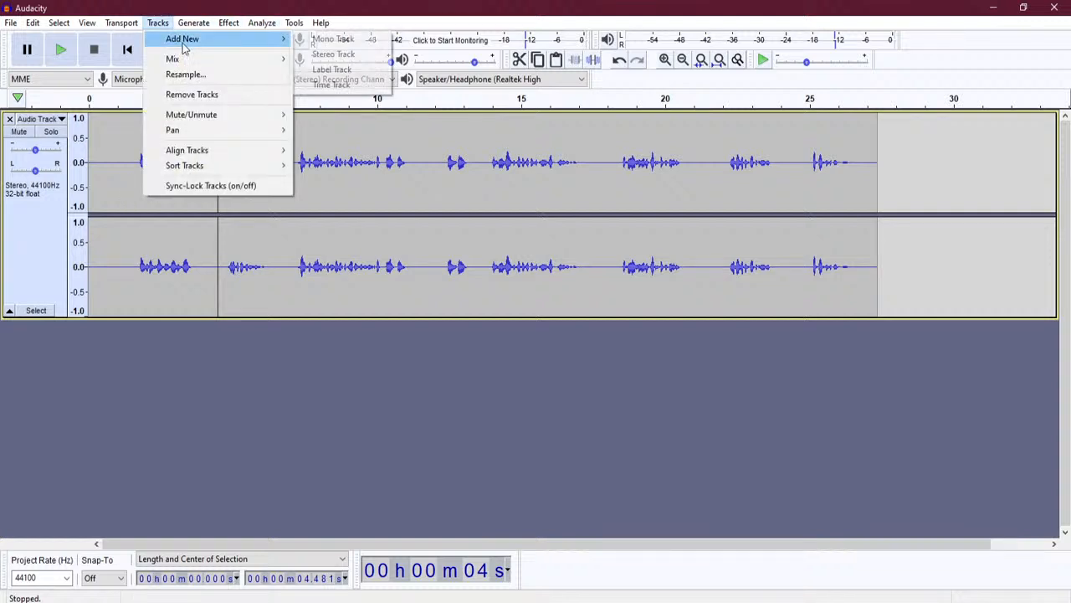
pyautogui.click(361, 53)
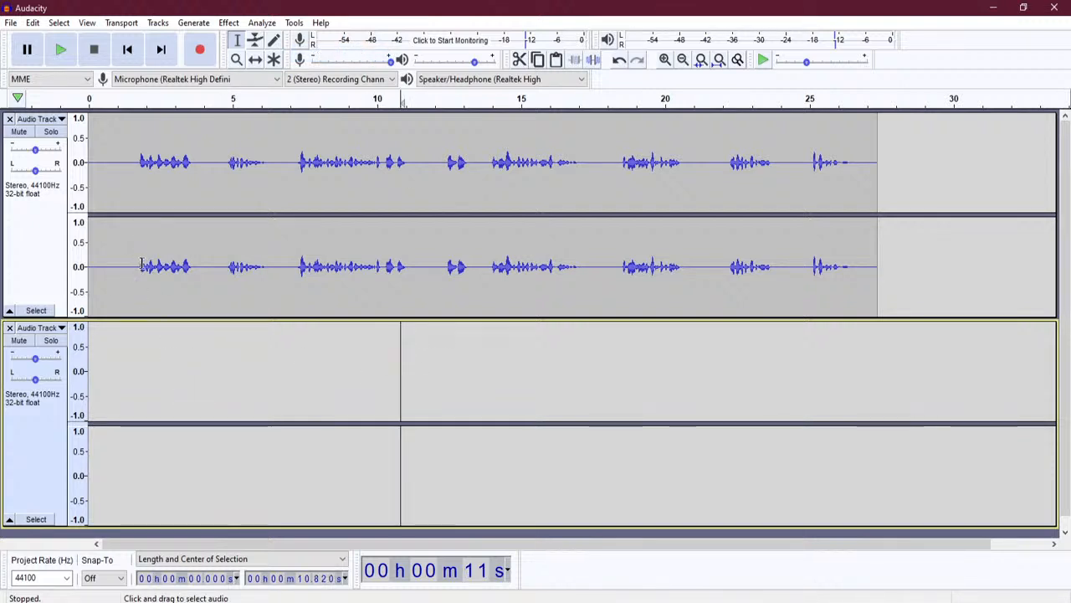
# - Detach nearly all of the first track's narration at silences, then select the empty second track
pyautogui.moveTo(141, 263); pyautogui.dragTo(204, 259)
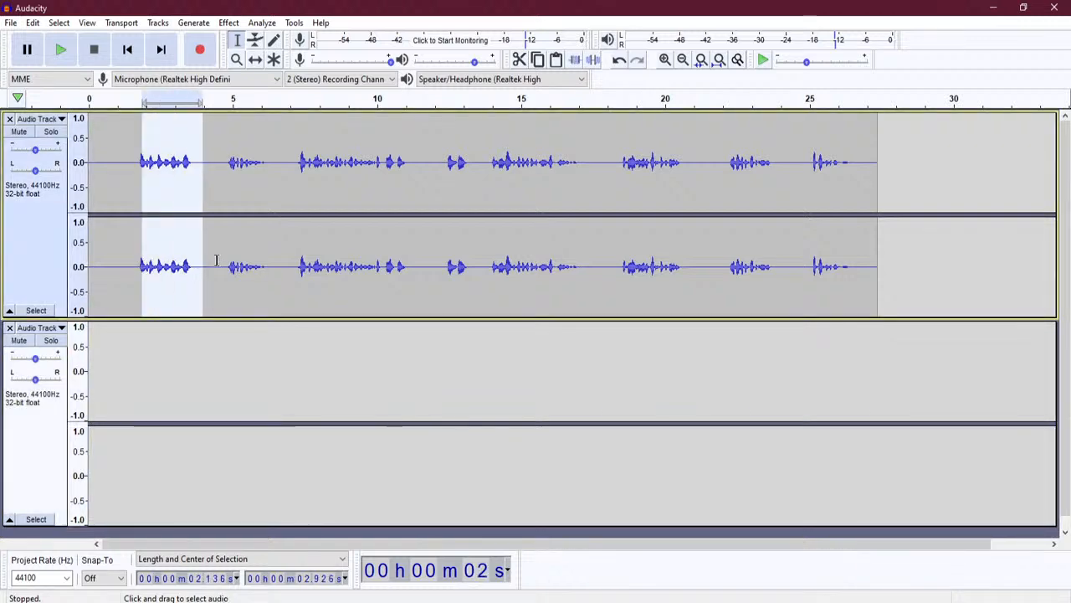
pyautogui.click(217, 258)
pyautogui.moveTo(131, 257); pyautogui.dragTo(196, 259)
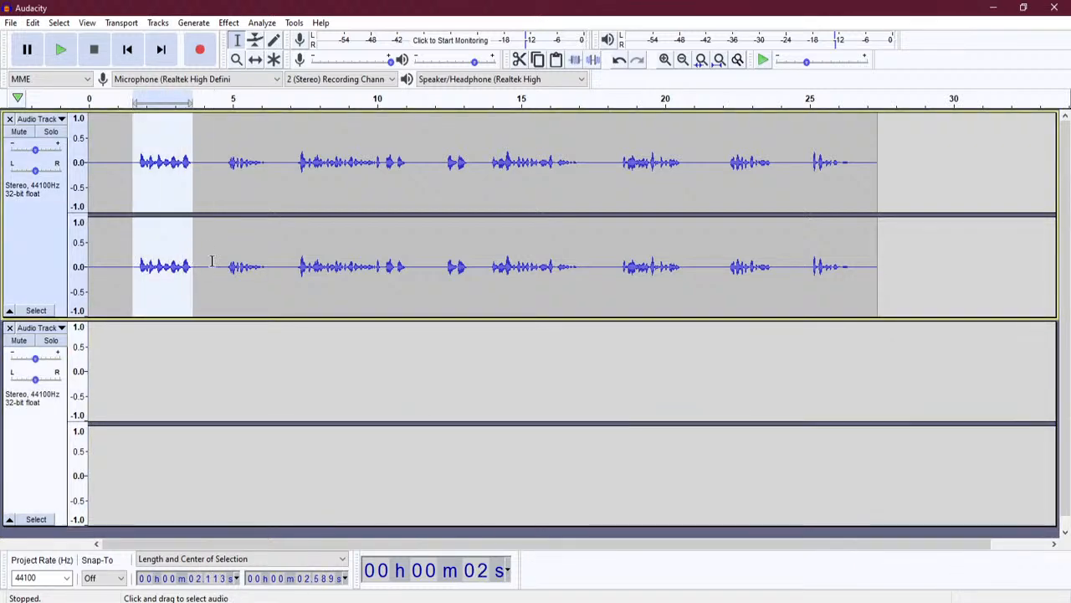
pyautogui.click(221, 266)
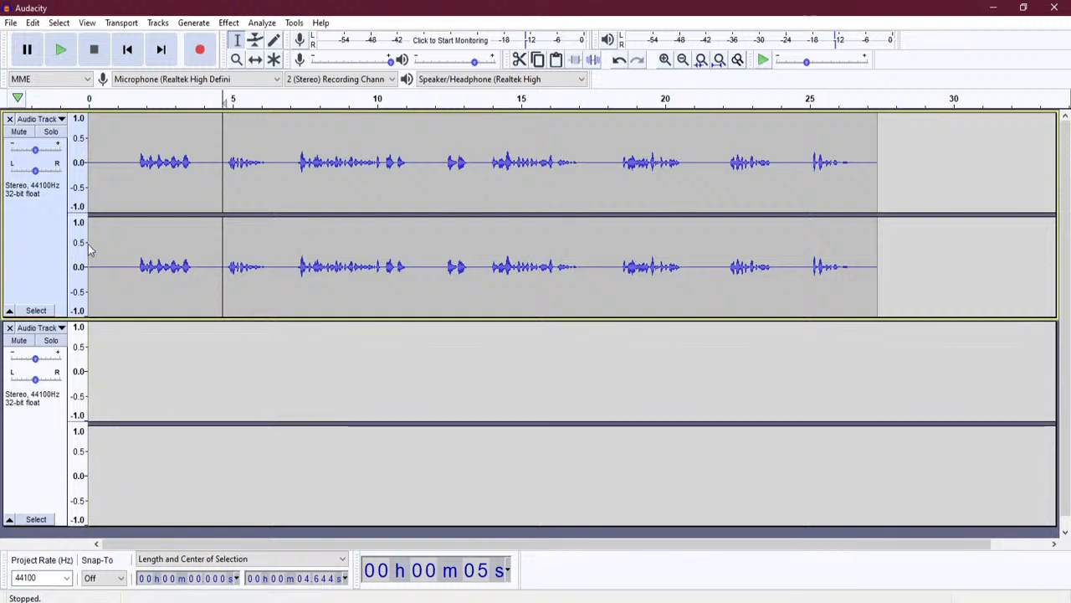
pyautogui.moveTo(88, 243); pyautogui.dragTo(878, 256)
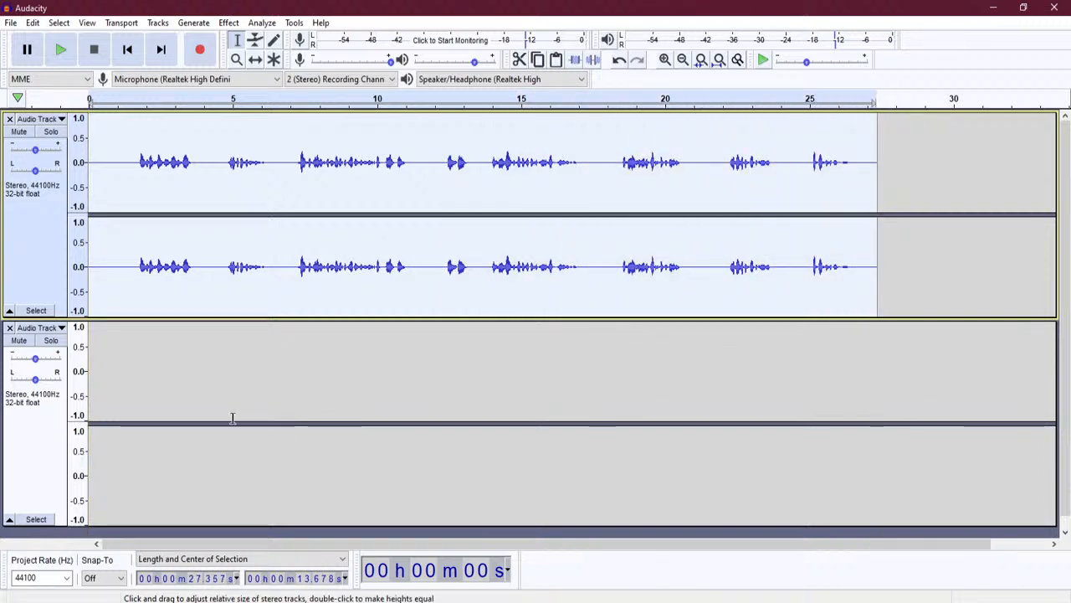
pyautogui.click(33, 22)
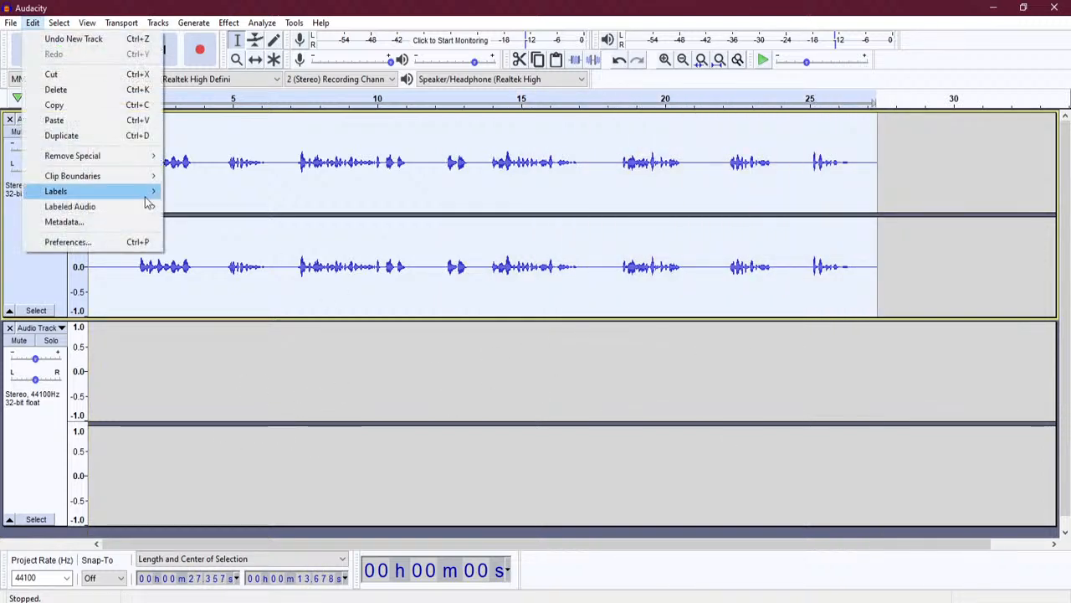
pyautogui.moveTo(116, 179)
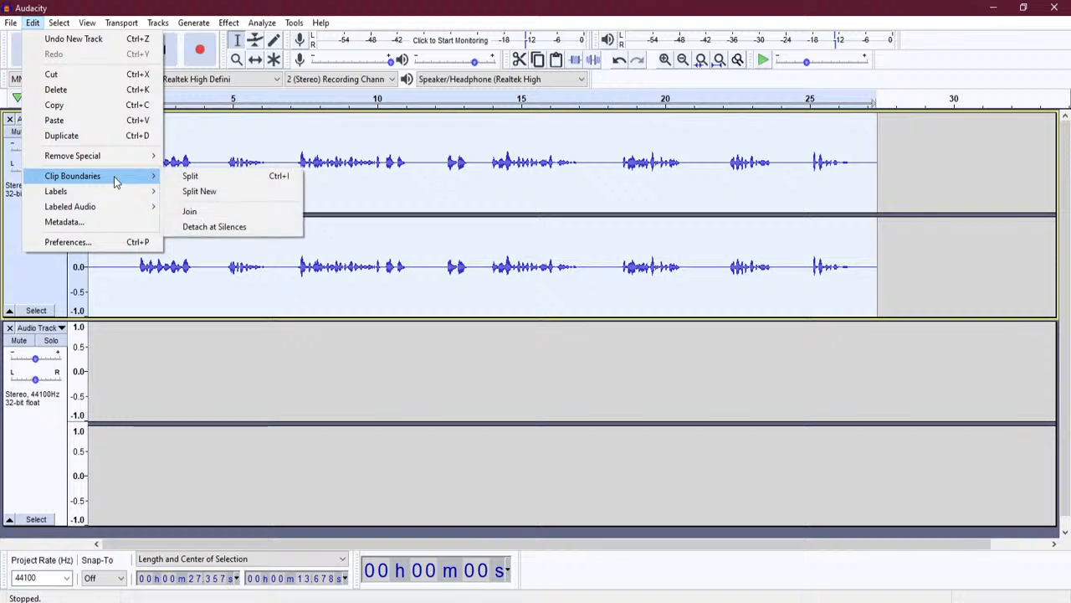
pyautogui.click(267, 222)
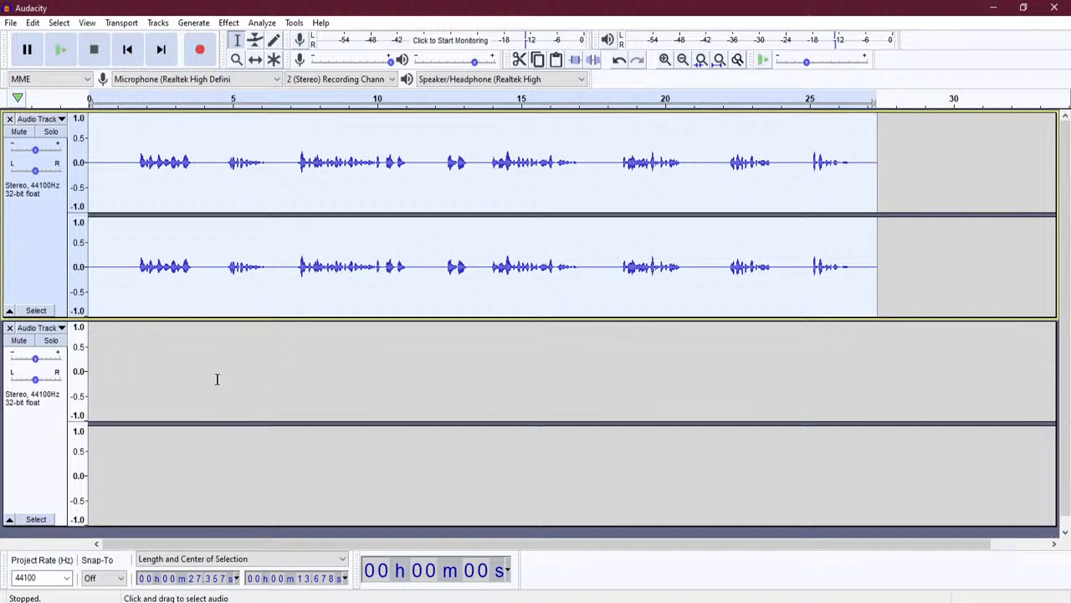
pyautogui.click(90, 370)
# - Paste the narration into the second track and delete its leading silence and first pause
pyautogui.hotkey('ctrl', 'v')
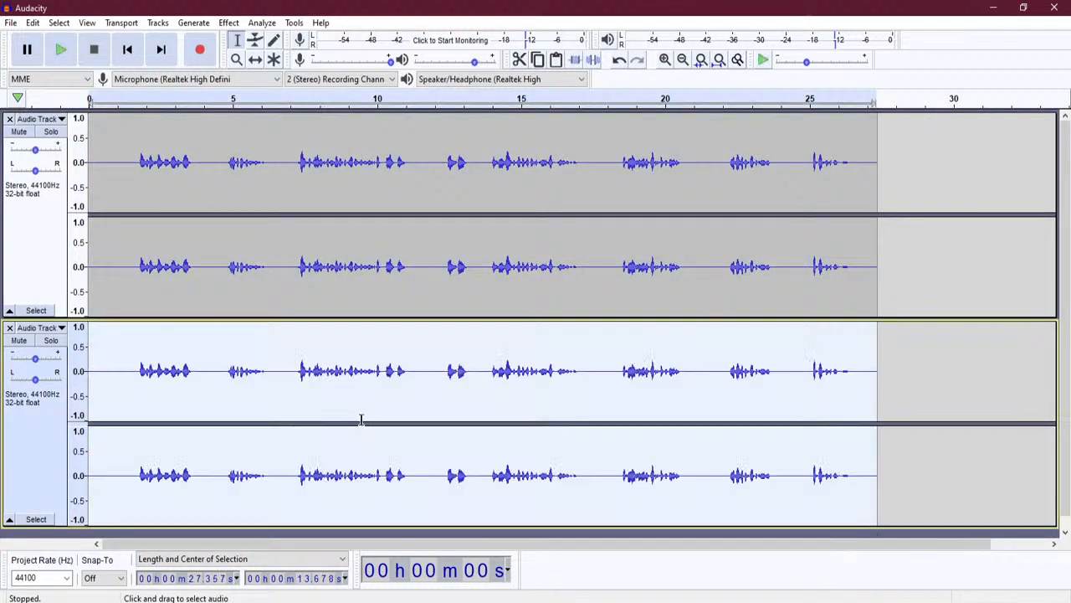
pyautogui.moveTo(135, 382); pyautogui.dragTo(88, 382)
pyautogui.press('Delete')
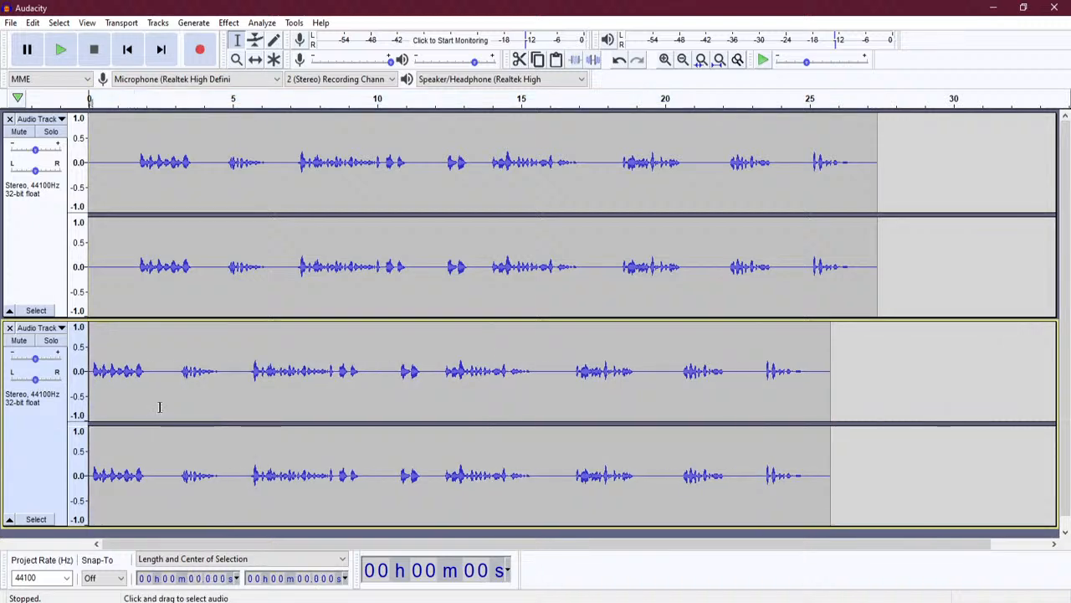
pyautogui.moveTo(181, 383); pyautogui.dragTo(143, 385)
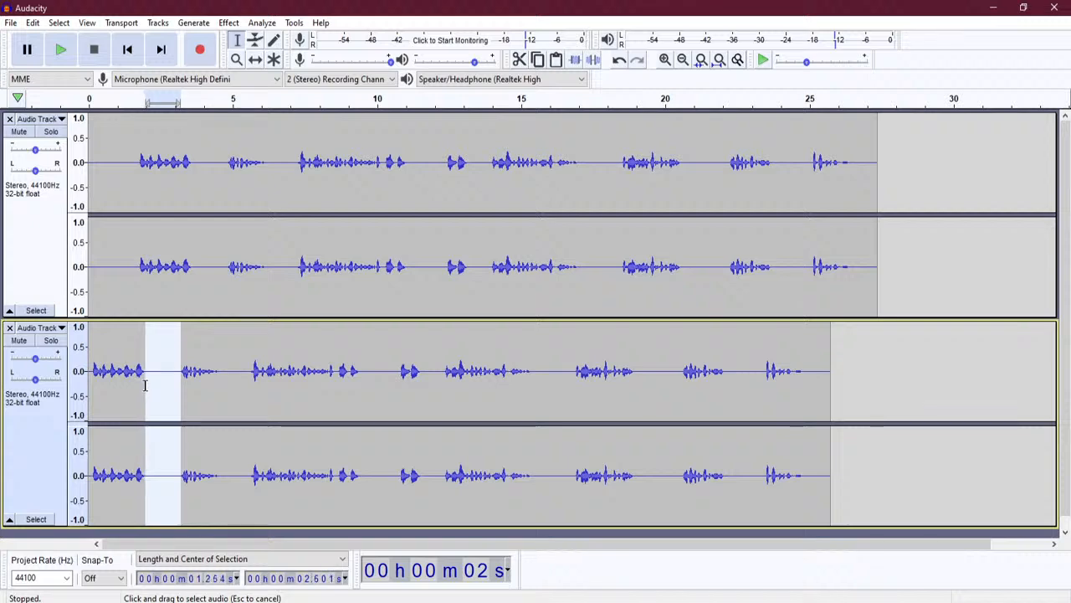
pyautogui.press('Delete')
# - Delete the remaining pauses between phrases so the copy ends near 16 s
pyautogui.click(211, 383)
pyautogui.moveTo(210, 383); pyautogui.dragTo(181, 383)
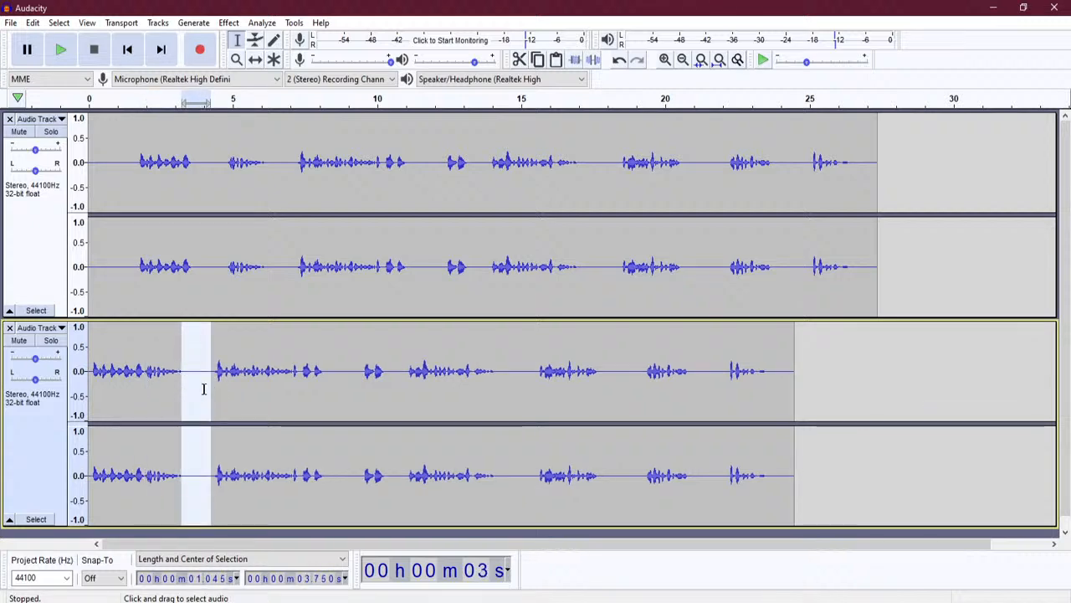
pyautogui.press('Delete')
pyautogui.moveTo(297, 390); pyautogui.dragTo(341, 390)
pyautogui.press('Delete')
pyautogui.press('Delete')
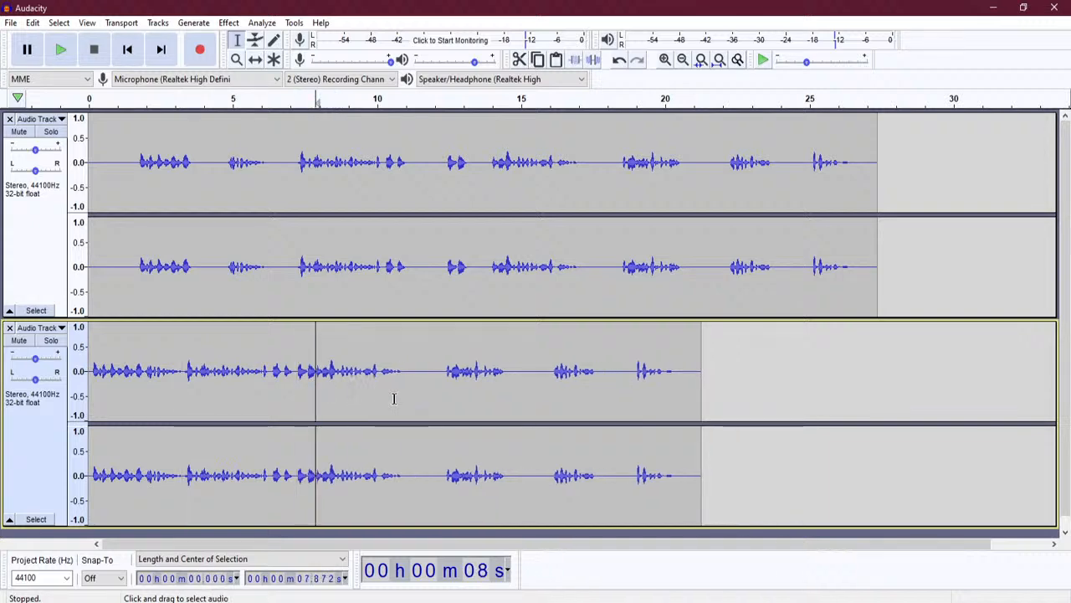
pyautogui.moveTo(407, 391); pyautogui.dragTo(508, 395)
pyautogui.press('Delete')
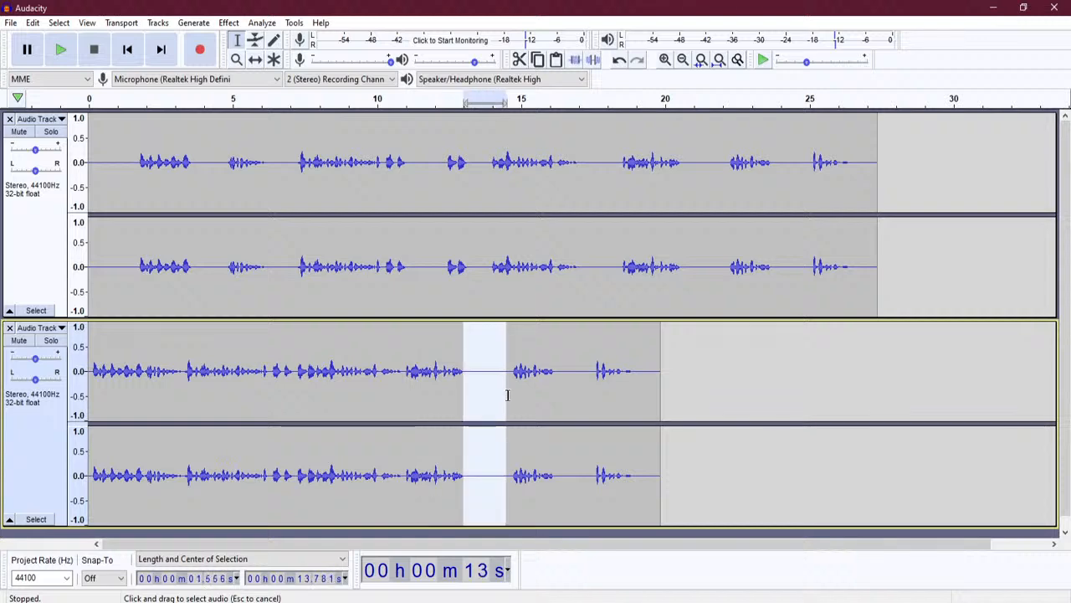
pyautogui.press('Delete')
pyautogui.moveTo(511, 432); pyautogui.dragTo(553, 439)
pyautogui.press('Delete')
pyautogui.press('Delete')
pyautogui.click(607, 394)
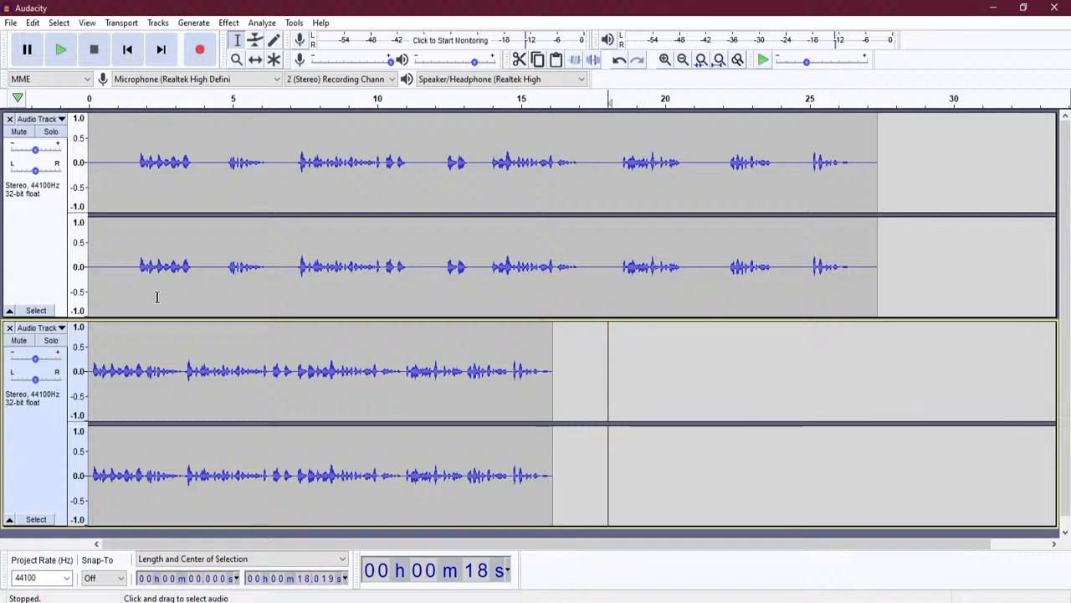
# - Close the original narration track and play the tightened version from the start
pyautogui.click(10, 119)
pyautogui.click(88, 101)
pyautogui.press('space')
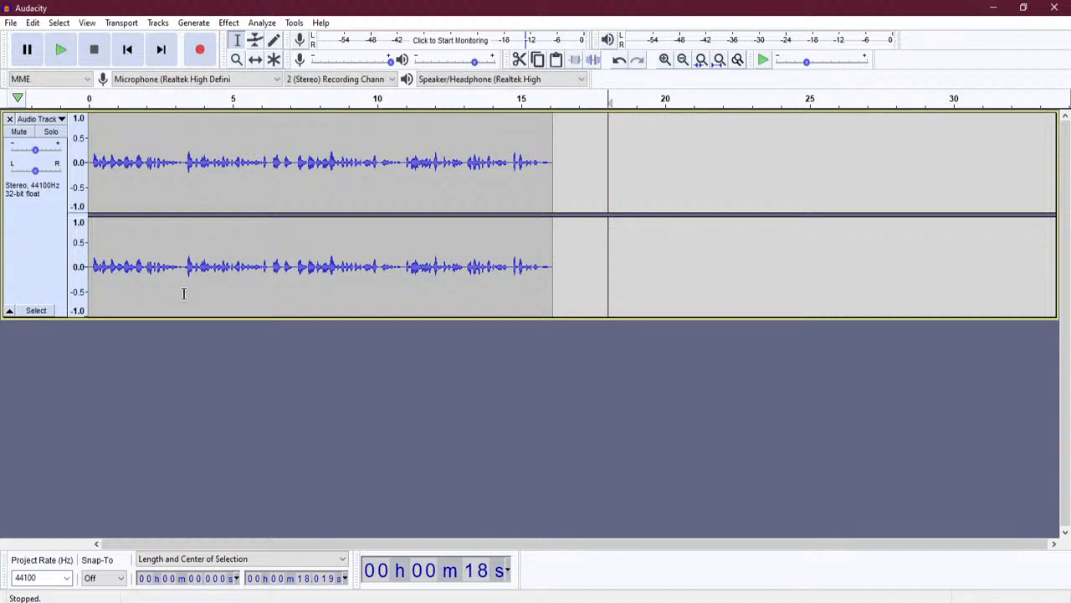
pyautogui.click(100, 177)
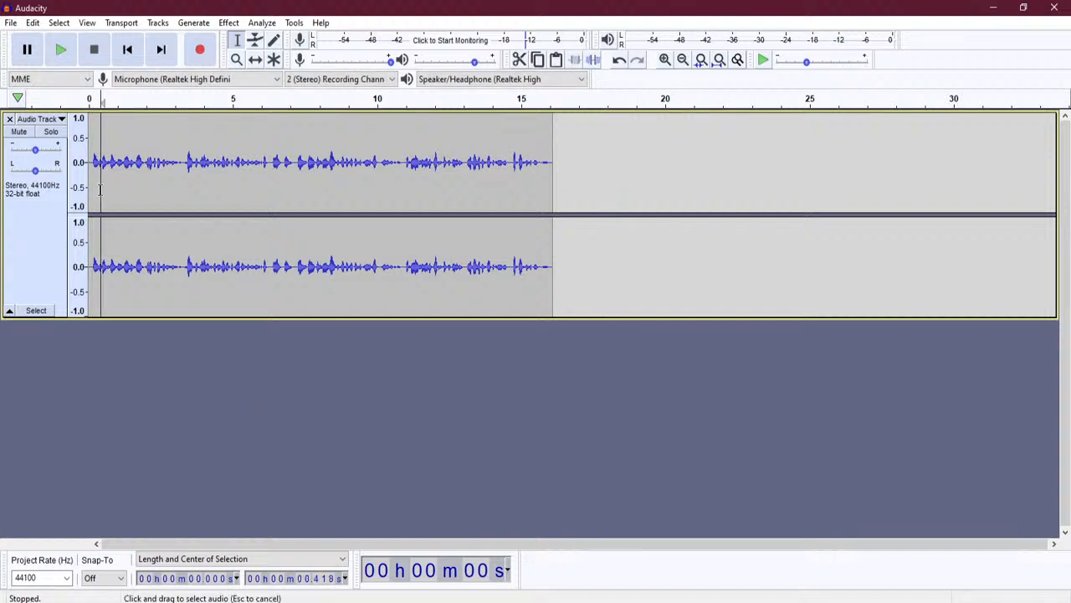
pyautogui.click(61, 49)
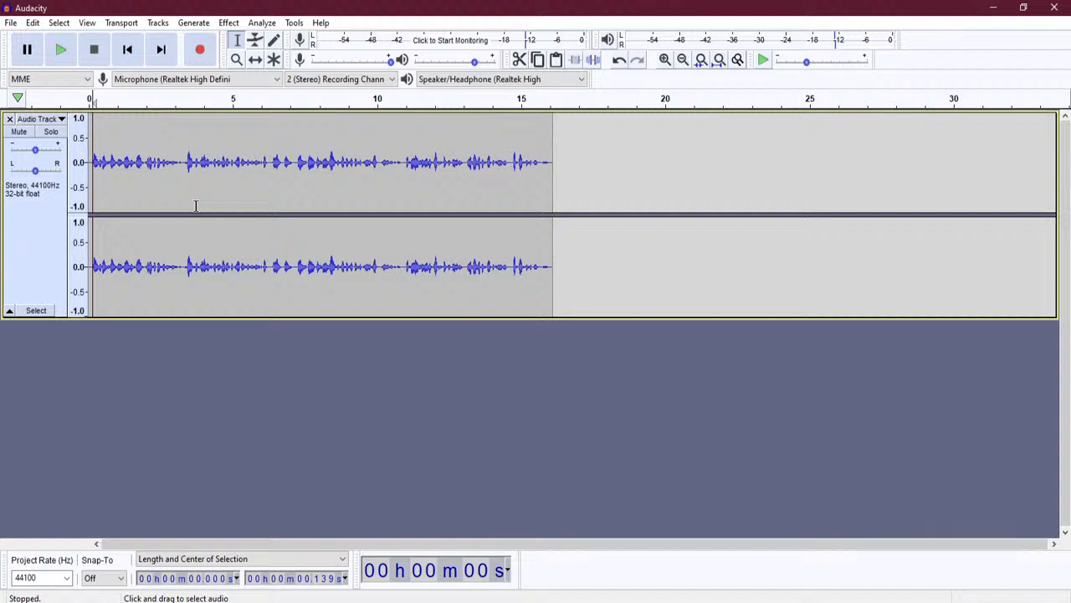
pyautogui.click(156, 195)
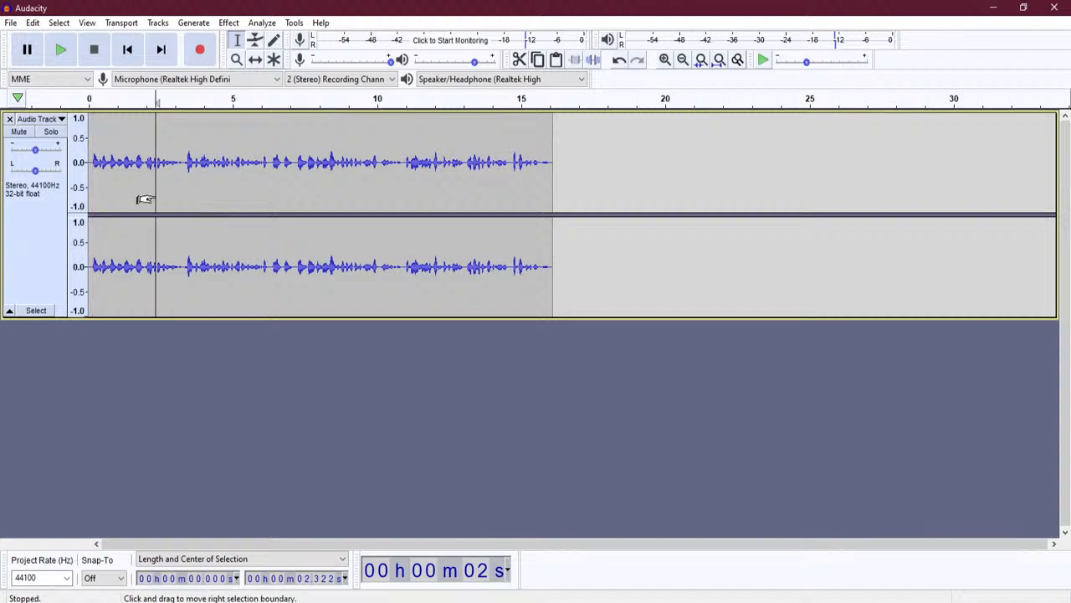
# - Select 3.25–7.8 s of the narration and move it onto a new track with Split New
pyautogui.click(221, 200)
pyautogui.click(181, 193)
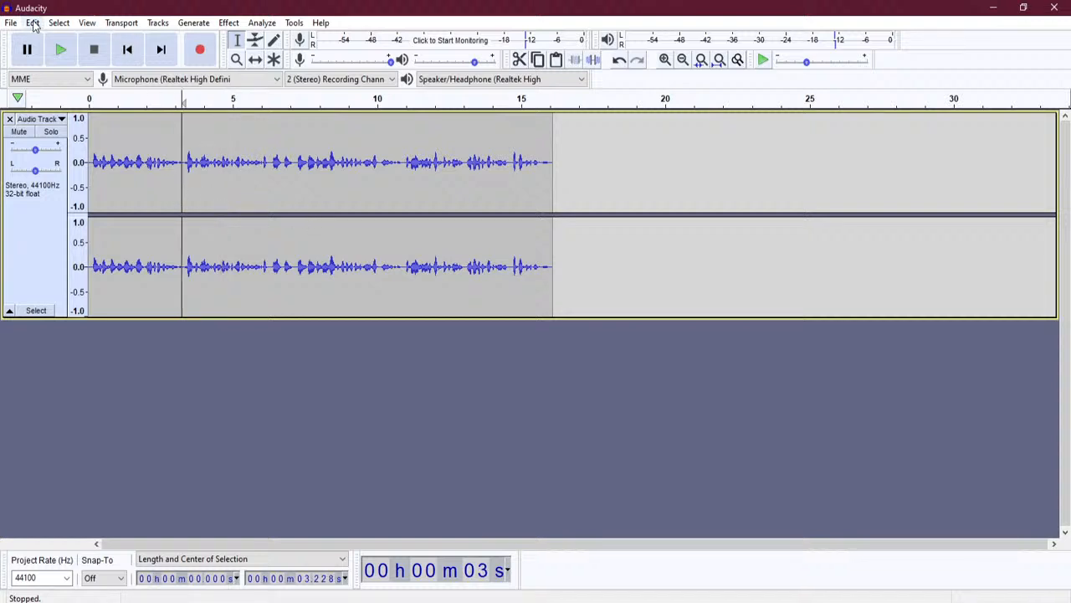
pyautogui.click(32, 24)
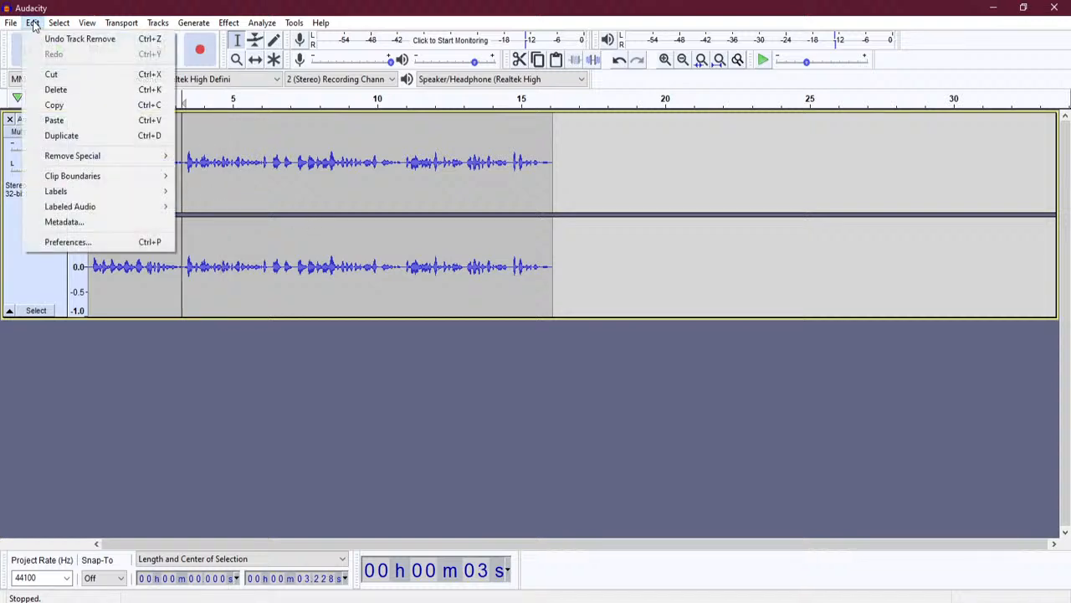
pyautogui.moveTo(98, 176)
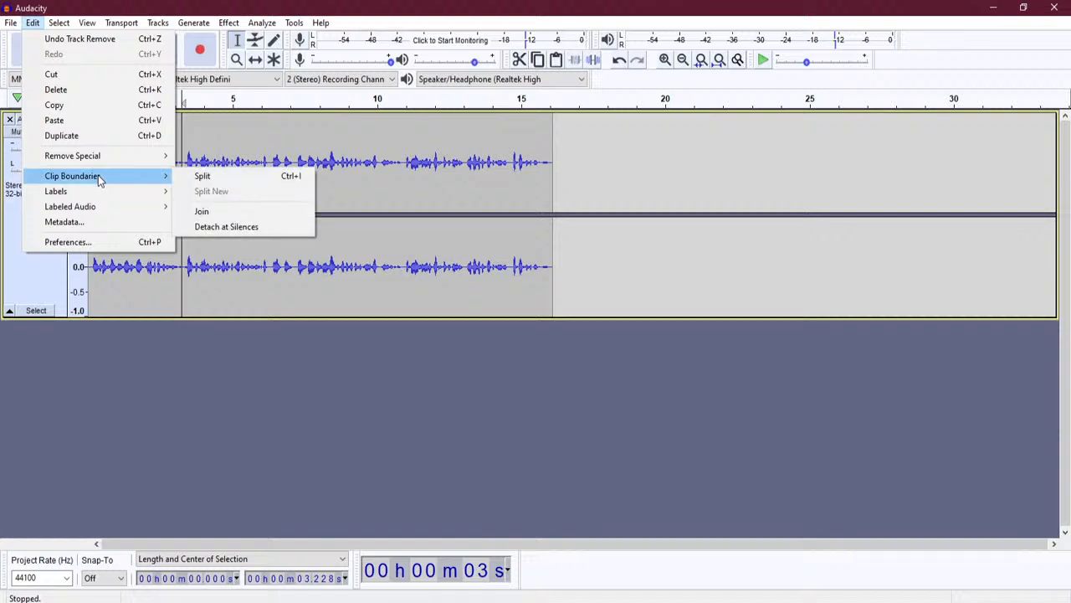
pyautogui.click(421, 186)
pyautogui.click(182, 186)
pyautogui.moveTo(182, 185); pyautogui.dragTo(314, 196)
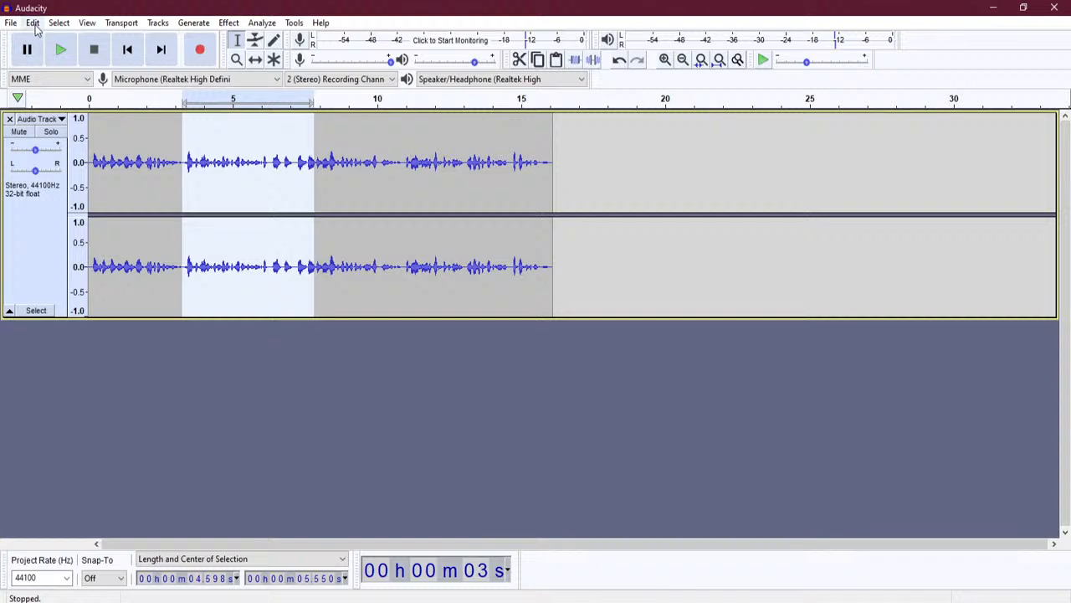
pyautogui.click(34, 24)
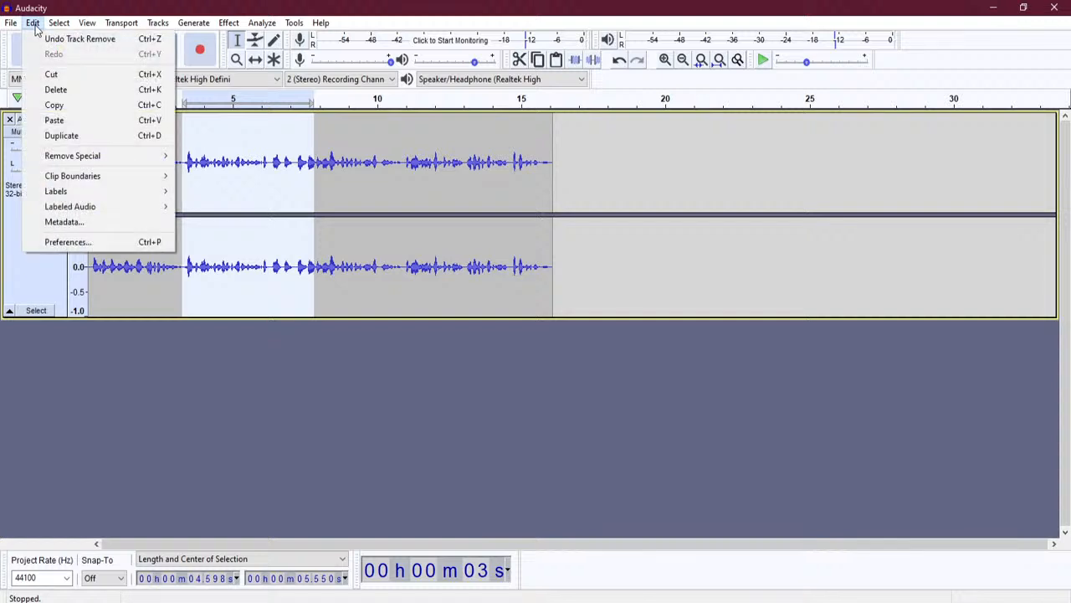
pyautogui.moveTo(117, 179)
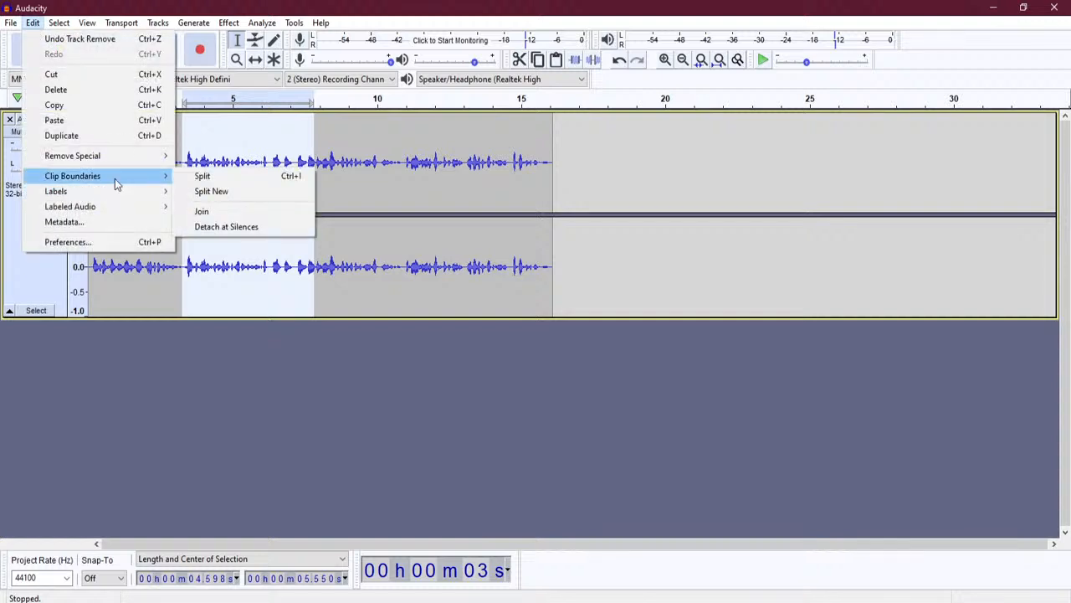
pyautogui.click(256, 197)
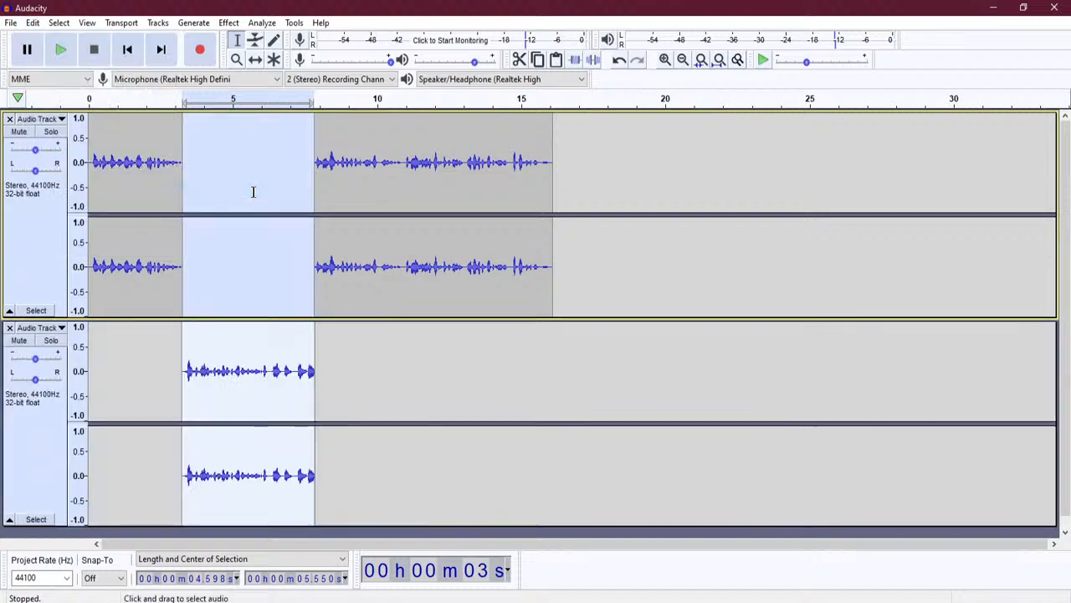
# - Slide the split-off section to 0, follow it with the opening, and shift the remaining speech to about 9 s
pyautogui.click(352, 381)
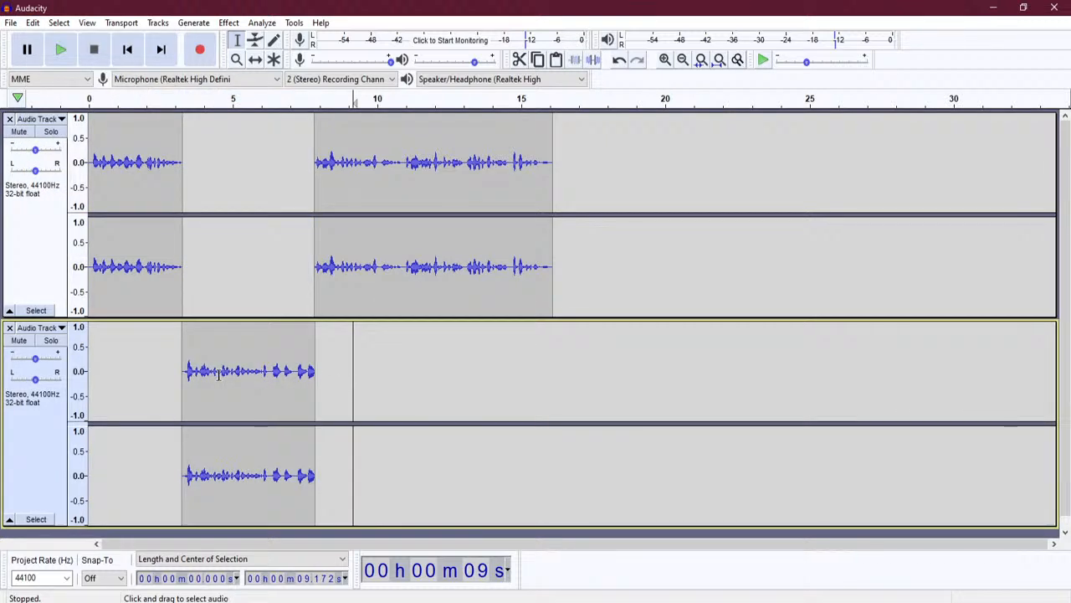
pyautogui.click(255, 59)
pyautogui.moveTo(252, 346); pyautogui.dragTo(199, 346)
pyautogui.moveTo(151, 238); pyautogui.dragTo(282, 239)
pyautogui.moveTo(234, 381); pyautogui.dragTo(191, 381)
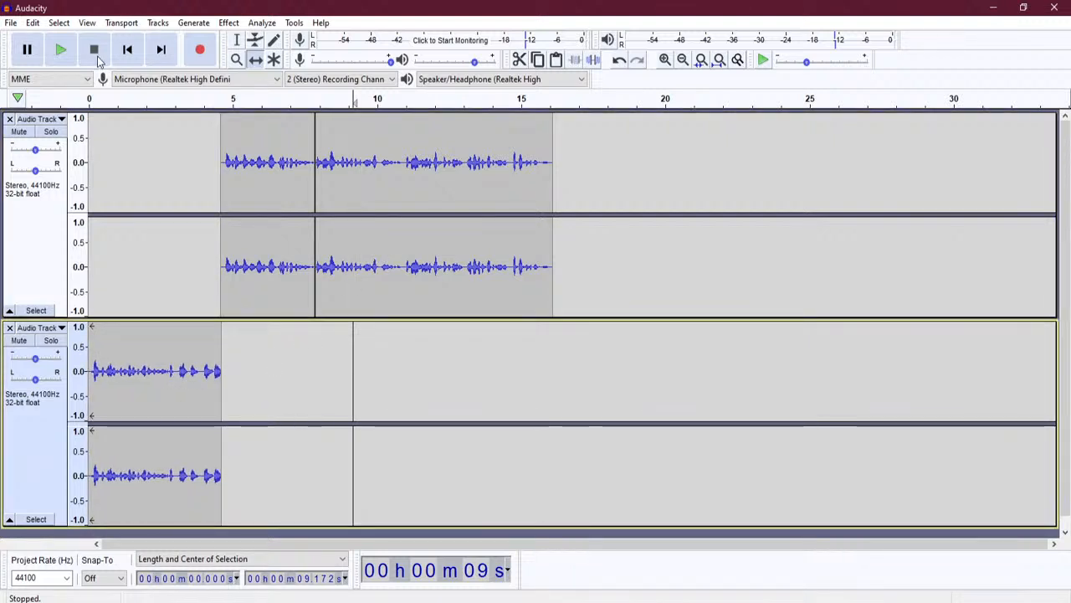
pyautogui.moveTo(458, 184); pyautogui.dragTo(501, 184)
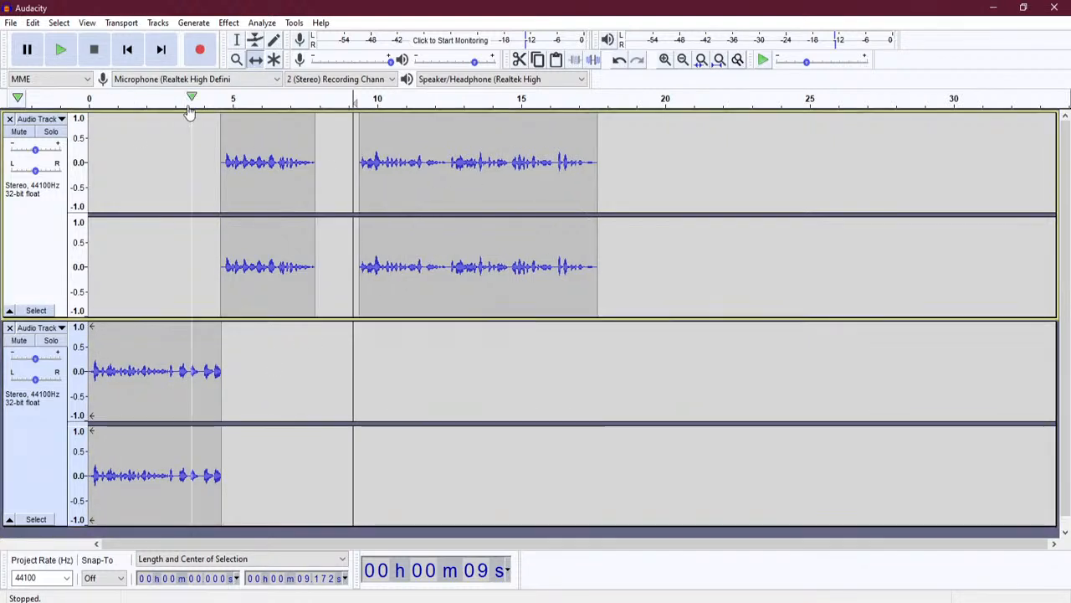
# - Move the remaining speech clip onto a third track with Split New
pyautogui.click(238, 41)
pyautogui.moveTo(598, 243); pyautogui.dragTo(350, 269)
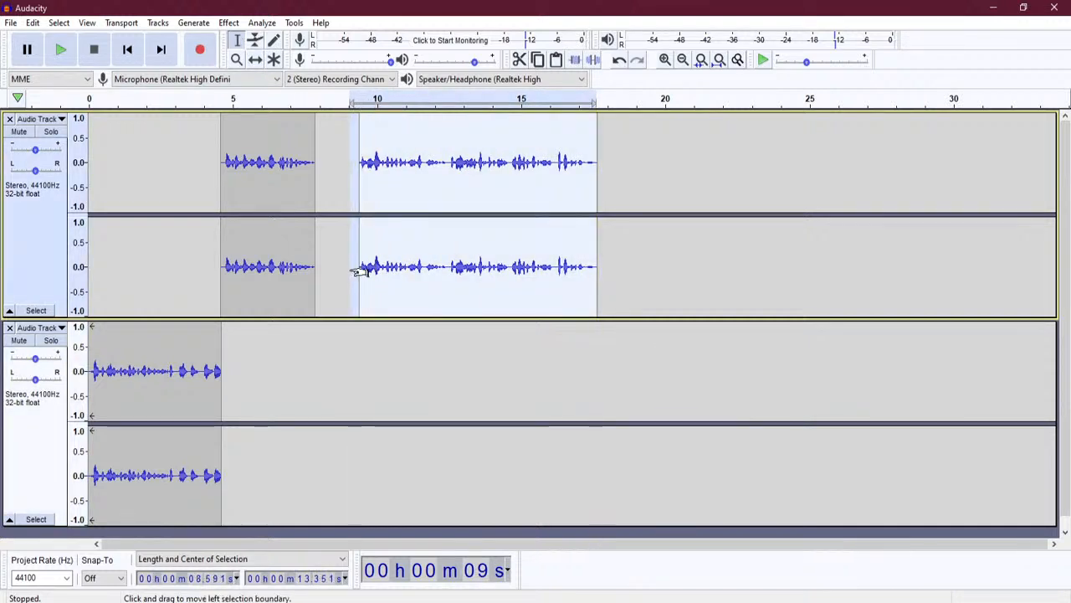
pyautogui.click(59, 26)
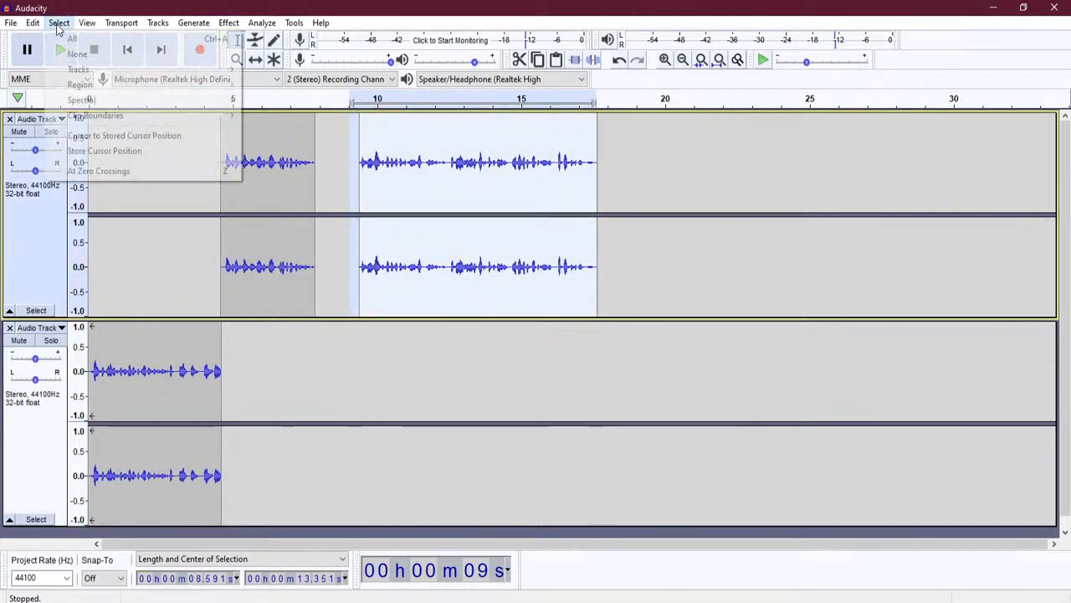
pyautogui.click(33, 23)
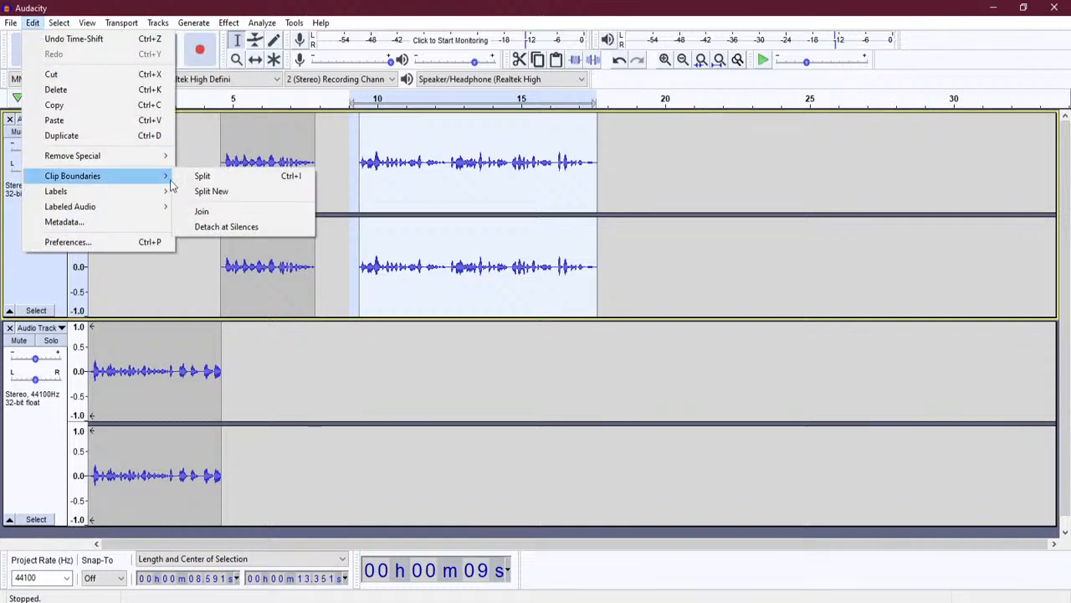
pyautogui.click(252, 199)
# - Shrink the height of all three tracks and clear the selection
pyautogui.scroll(-5, 598, 381)
pyautogui.scroll(5, 597, 377)
pyautogui.moveTo(296, 318); pyautogui.dragTo(298, 226)
pyautogui.moveTo(301, 434); pyautogui.dragTo(299, 327)
pyautogui.moveTo(321, 534); pyautogui.dragTo(322, 432)
pyautogui.click(338, 470)
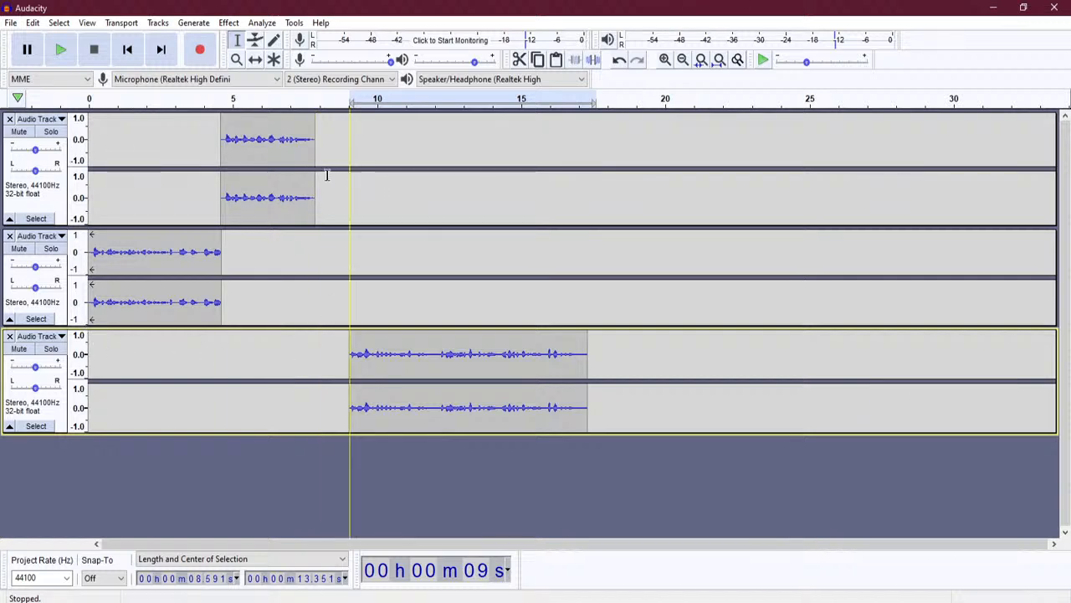
# - Move the third track's clip to the start and shift the other two clips to around 8.2–8.5 s
pyautogui.click(257, 61)
pyautogui.moveTo(259, 159); pyautogui.dragTo(349, 154)
pyautogui.moveTo(394, 359); pyautogui.dragTo(141, 361)
pyautogui.moveTo(142, 301); pyautogui.dragTo(469, 310)
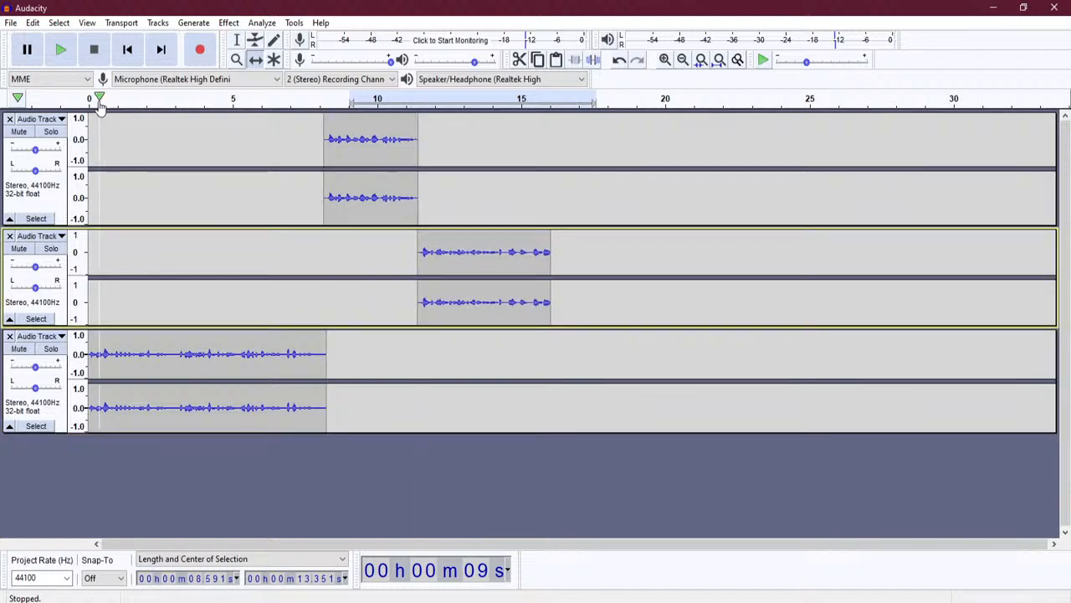
# - Play the rearranged three-track narration from the start and stop it once heard
pyautogui.click(93, 98)
pyautogui.click(94, 50)
pyautogui.click(61, 53)
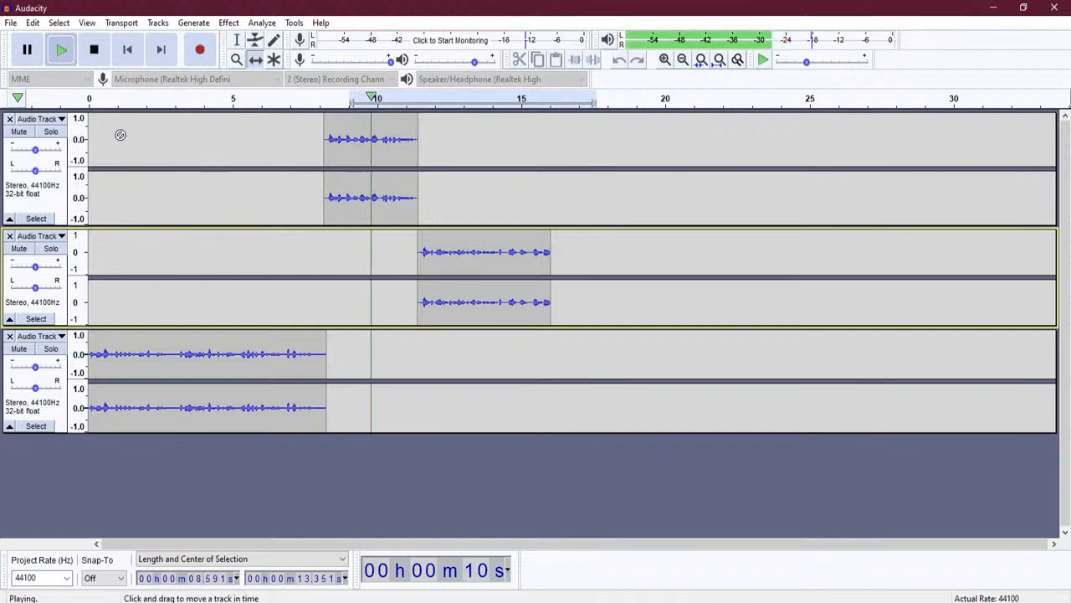
pyautogui.click(94, 50)
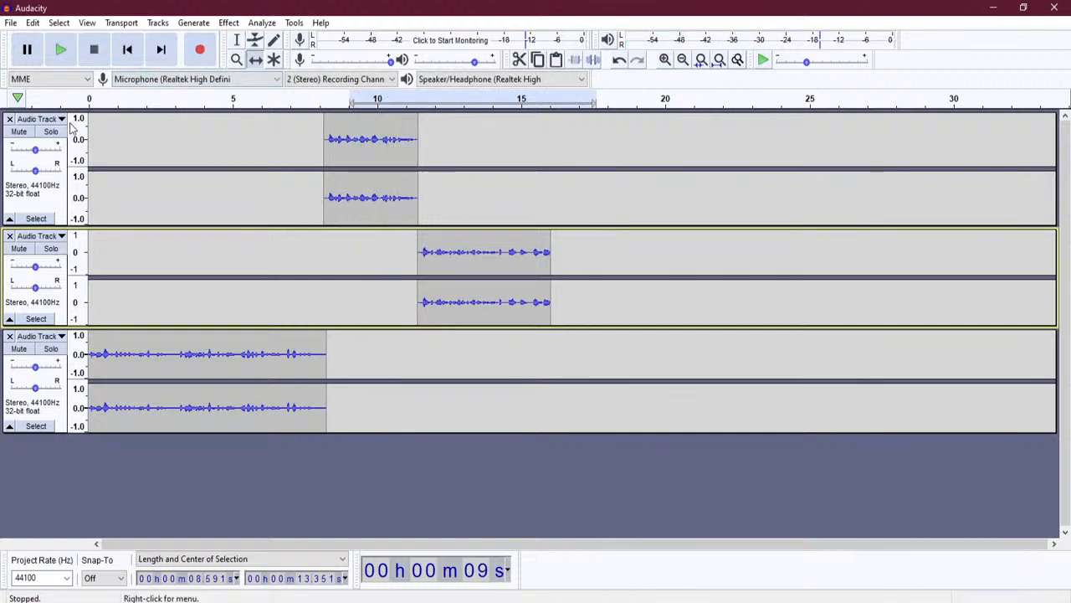
pyautogui.click(93, 98)
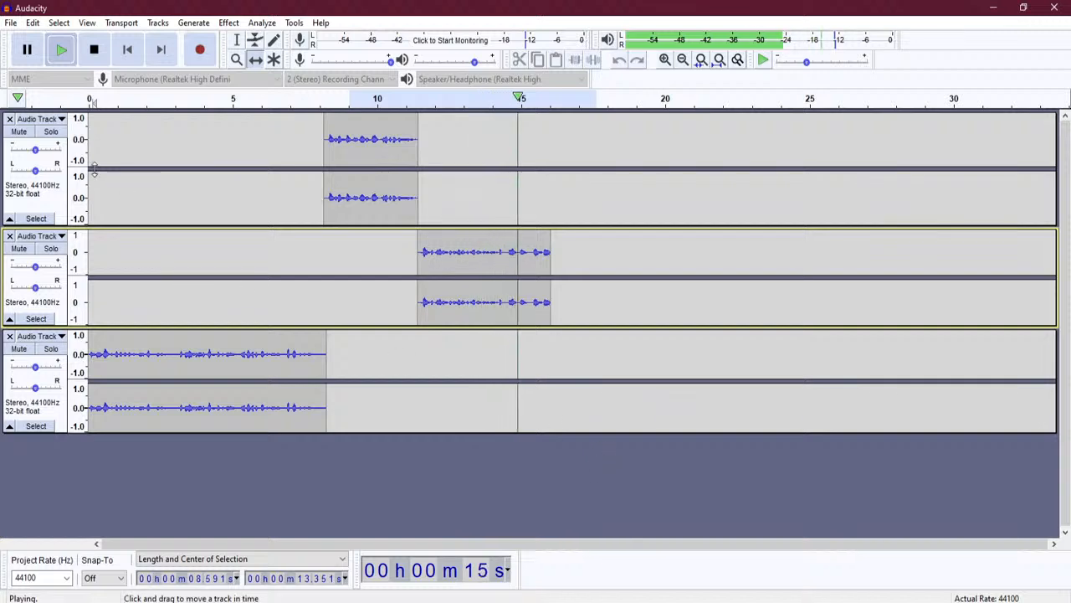
pyautogui.click(94, 49)
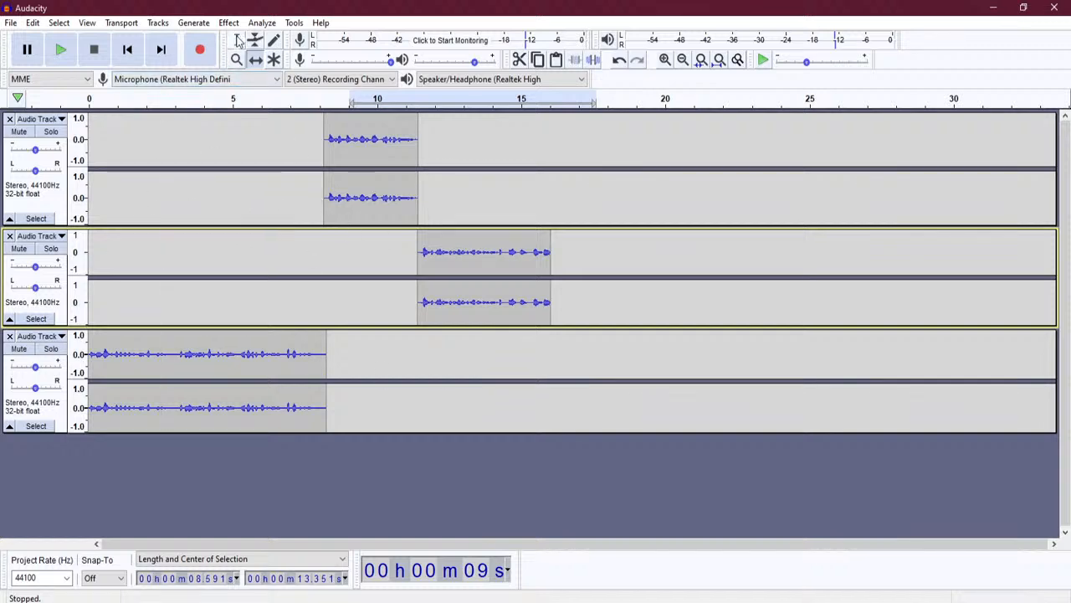
# - Start exporting the project as MP3
pyautogui.click(11, 23)
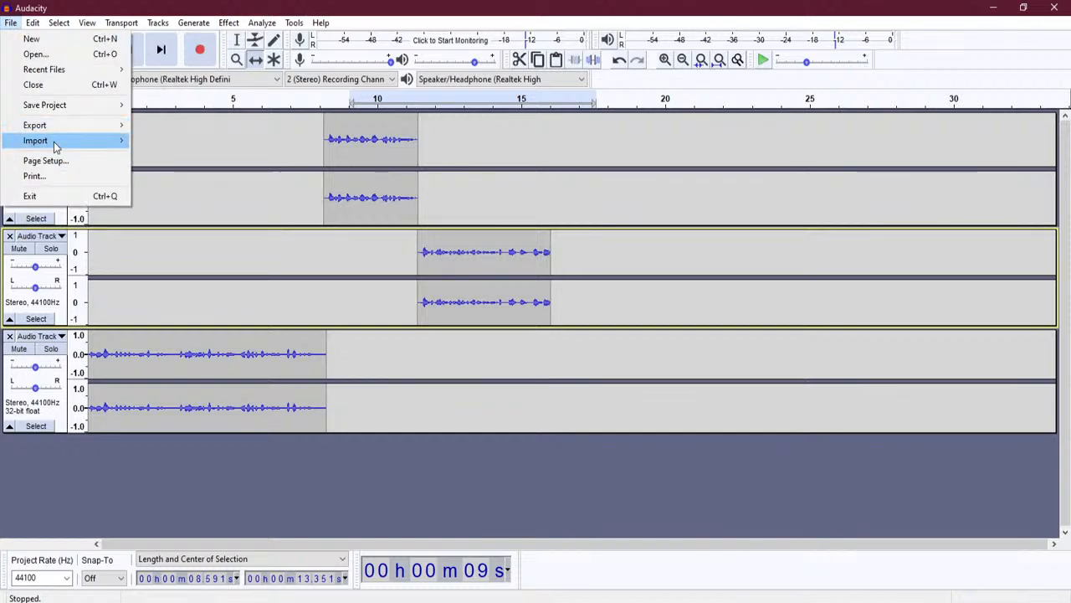
pyautogui.moveTo(55, 148)
pyautogui.moveTo(107, 136)
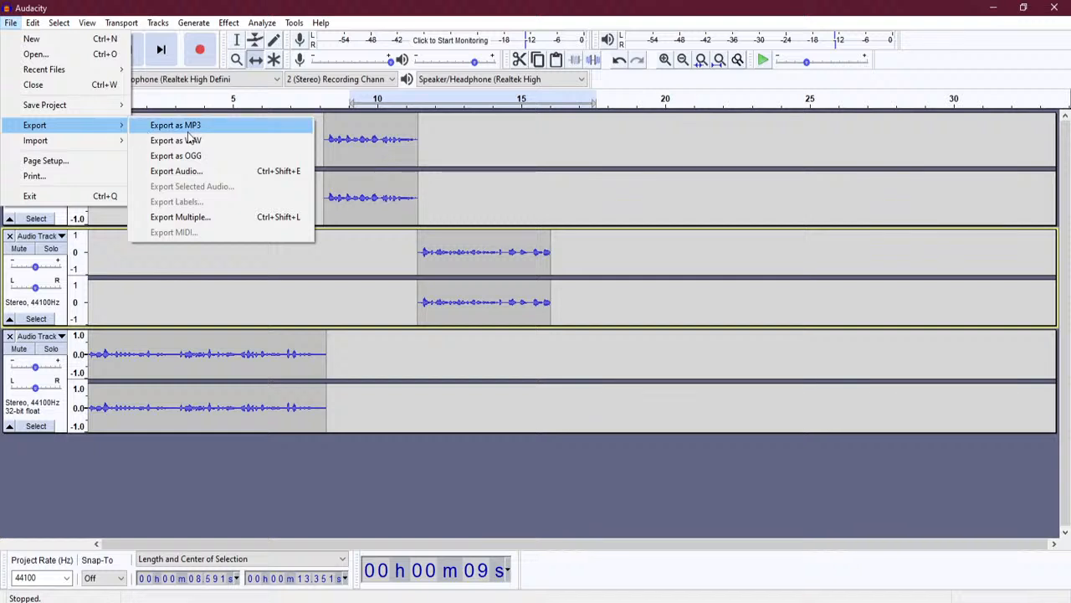
pyautogui.click(101, 355)
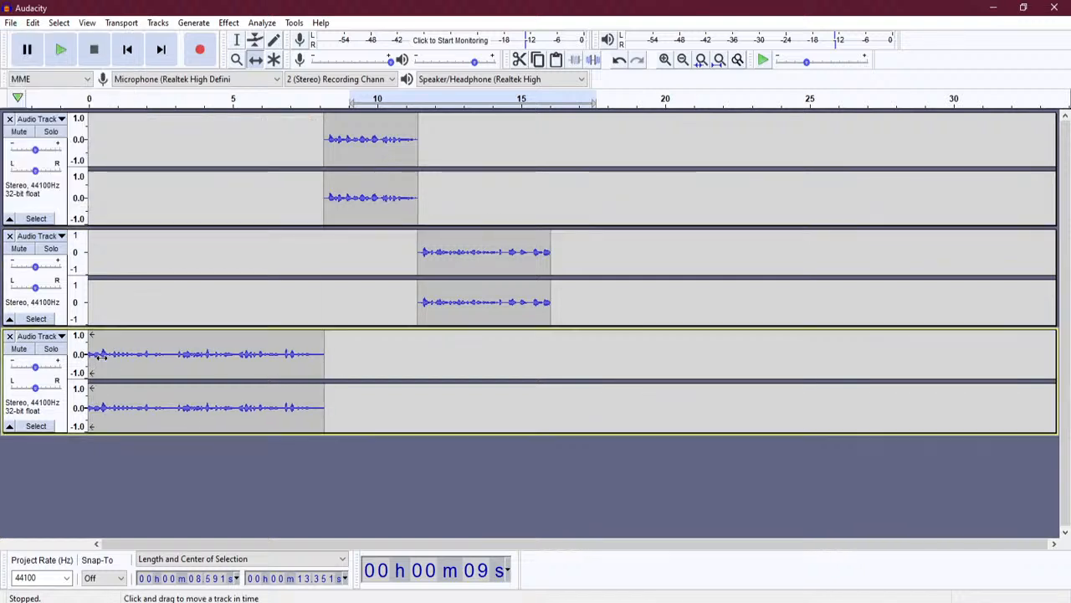
pyautogui.click(11, 23)
pyautogui.moveTo(83, 125)
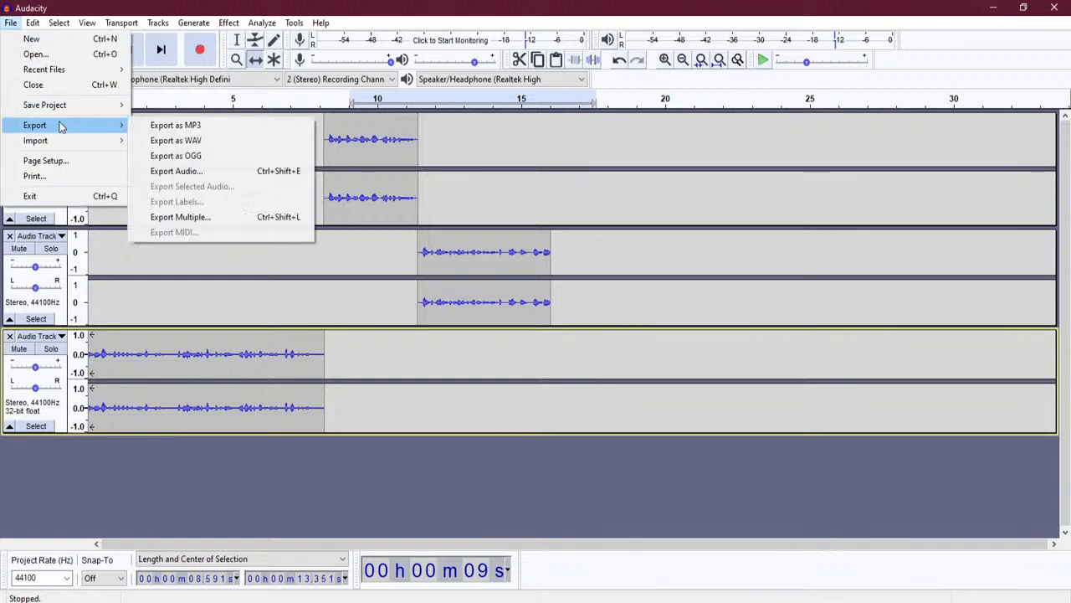
pyautogui.click(236, 132)
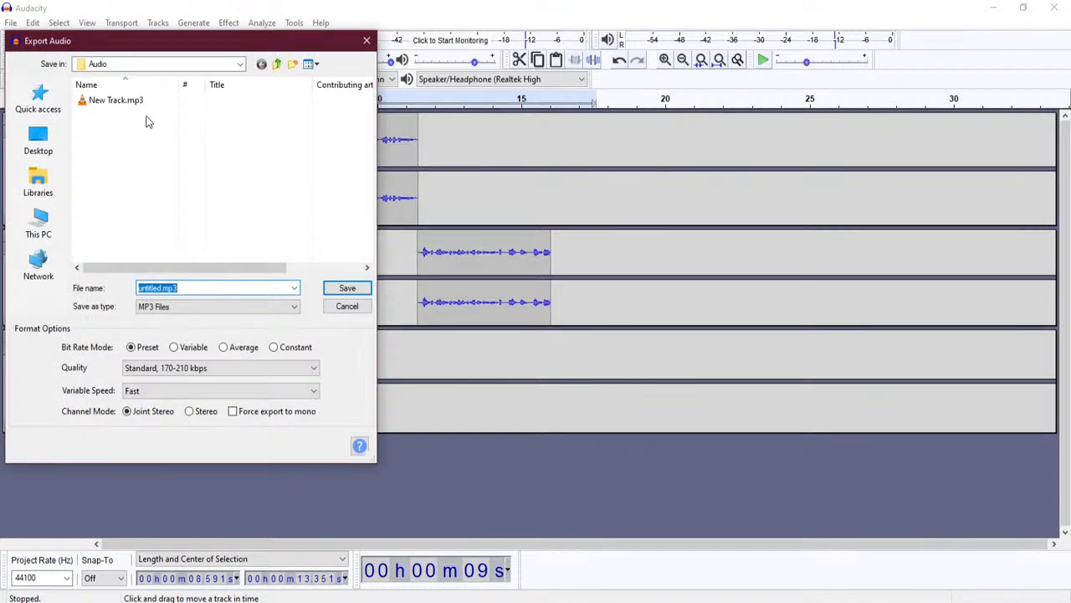
# - Browse the save location to the F: drive's Users > Public > Documents folder
pyautogui.click(239, 64)
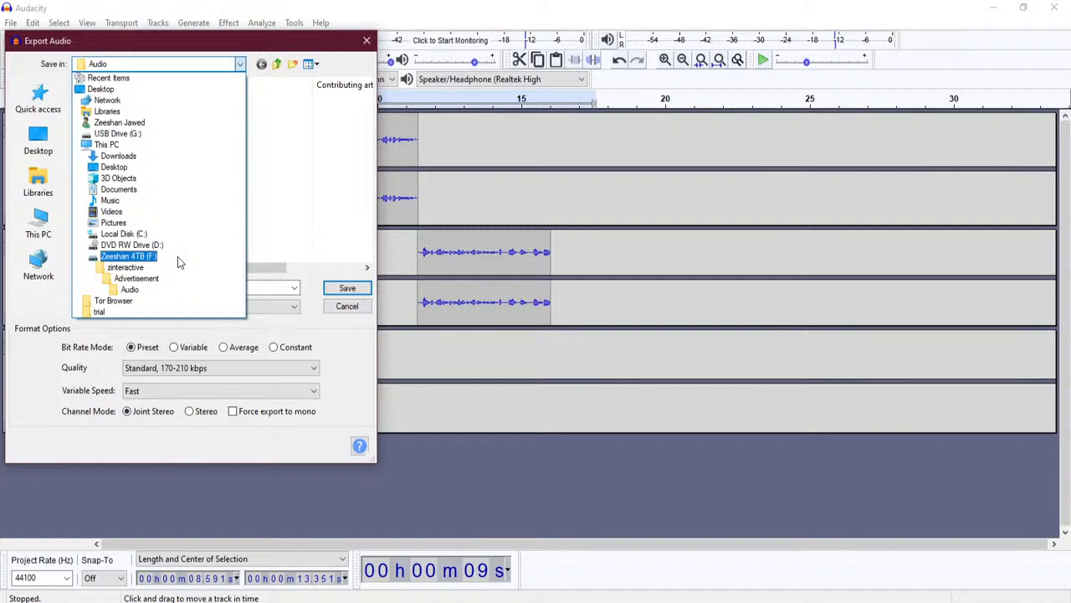
pyautogui.click(177, 259)
pyautogui.scroll(-2, 198, 204)
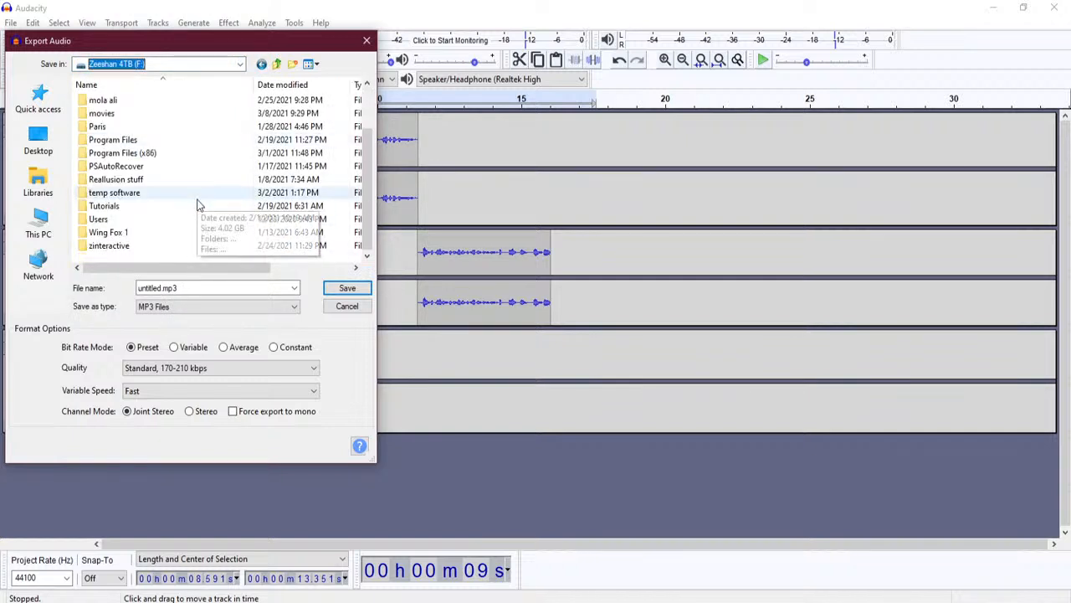
pyautogui.scroll(2, 185, 211)
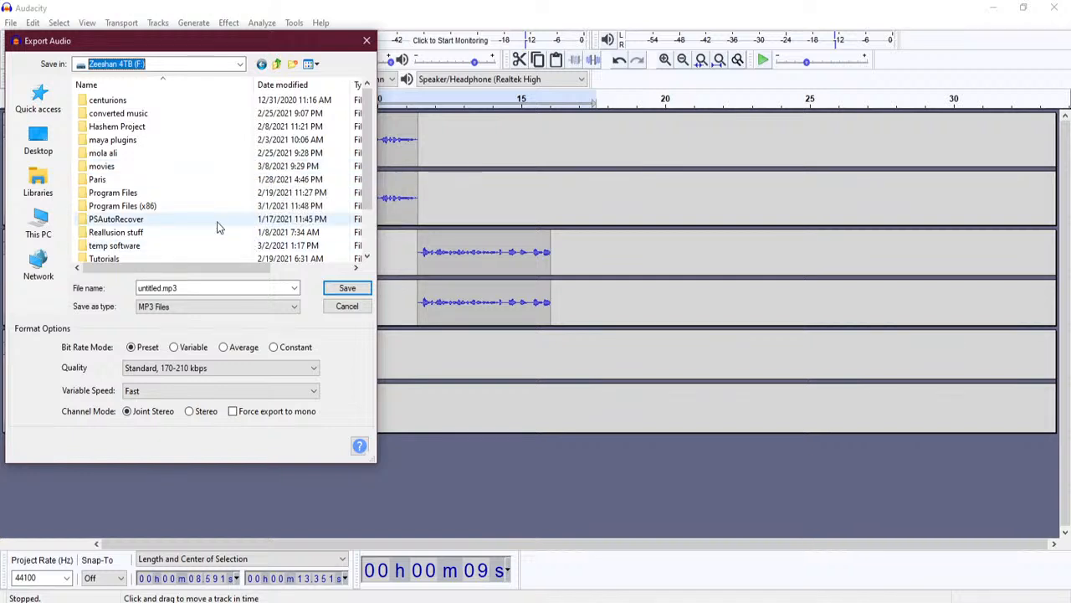
pyautogui.scroll(-2, 238, 223)
pyautogui.scroll(2, 240, 222)
pyautogui.scroll(-2, 241, 221)
pyautogui.doubleClick(181, 221)
pyautogui.doubleClick(144, 100)
pyautogui.doubleClick(144, 100)
# - Go to UCB 2020-21 > Spring 2020-21 > MMP207 > project files and name the file new-audio
pyautogui.scroll(-2, 209, 177)
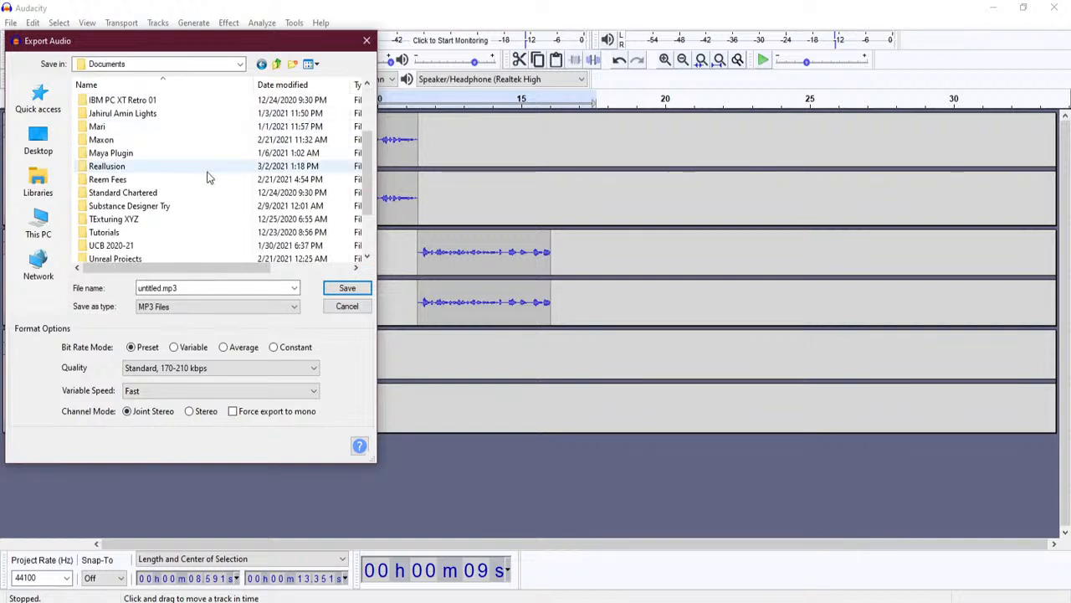
pyautogui.scroll(-2, 210, 178)
pyautogui.click(164, 180)
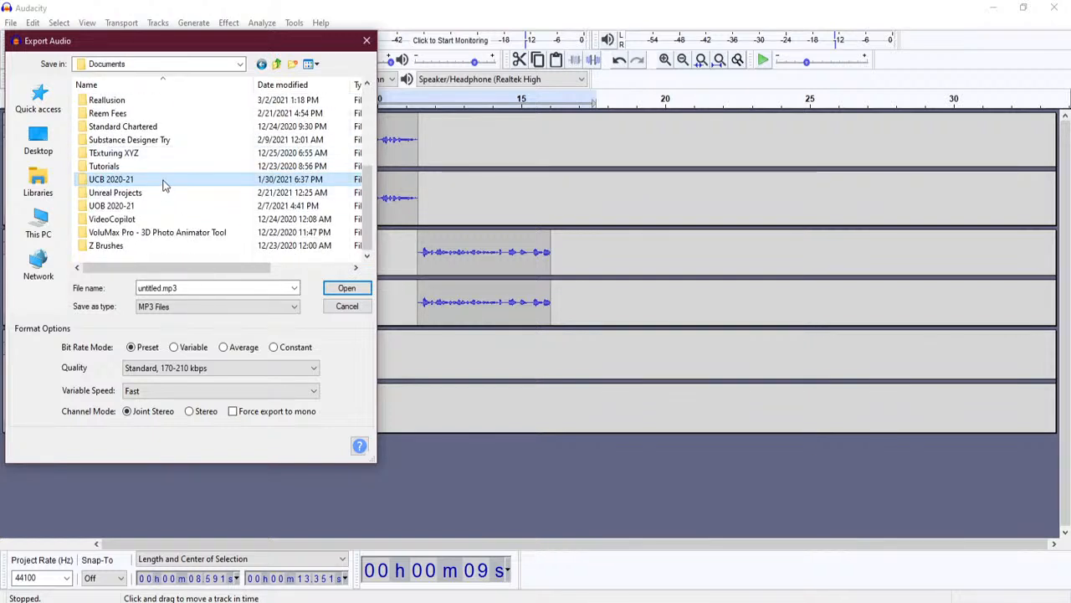
pyautogui.doubleClick(164, 183)
pyautogui.click(174, 143)
pyautogui.doubleClick(174, 142)
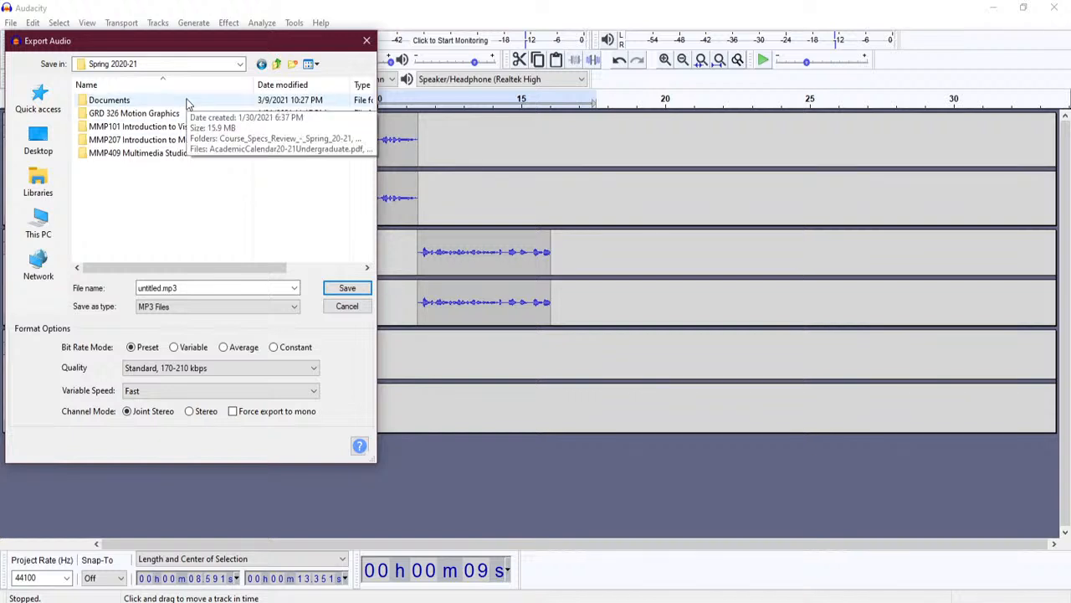
pyautogui.click(187, 101)
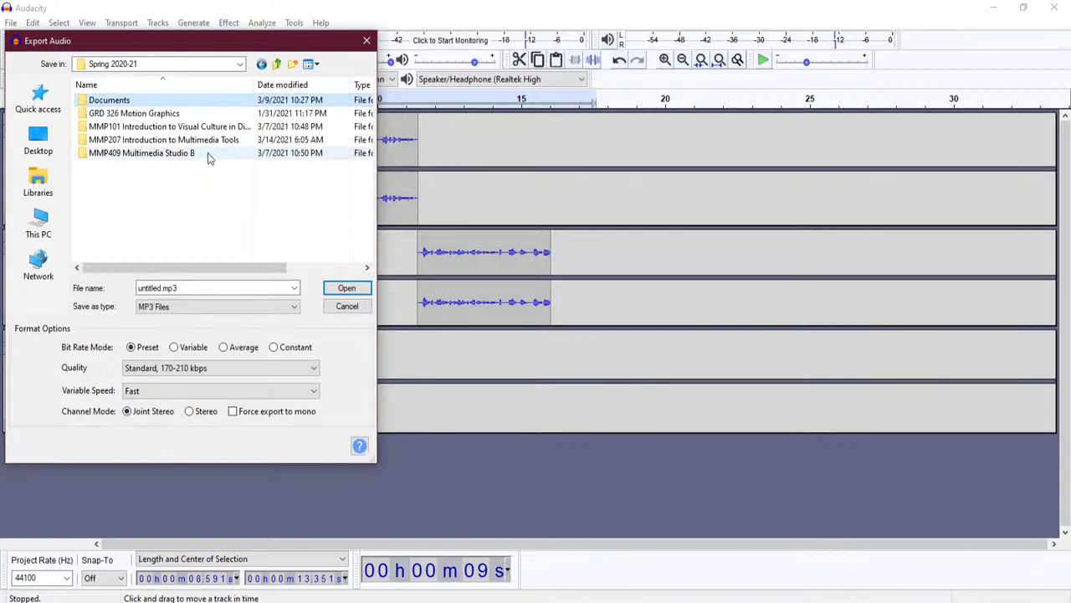
pyautogui.doubleClick(235, 141)
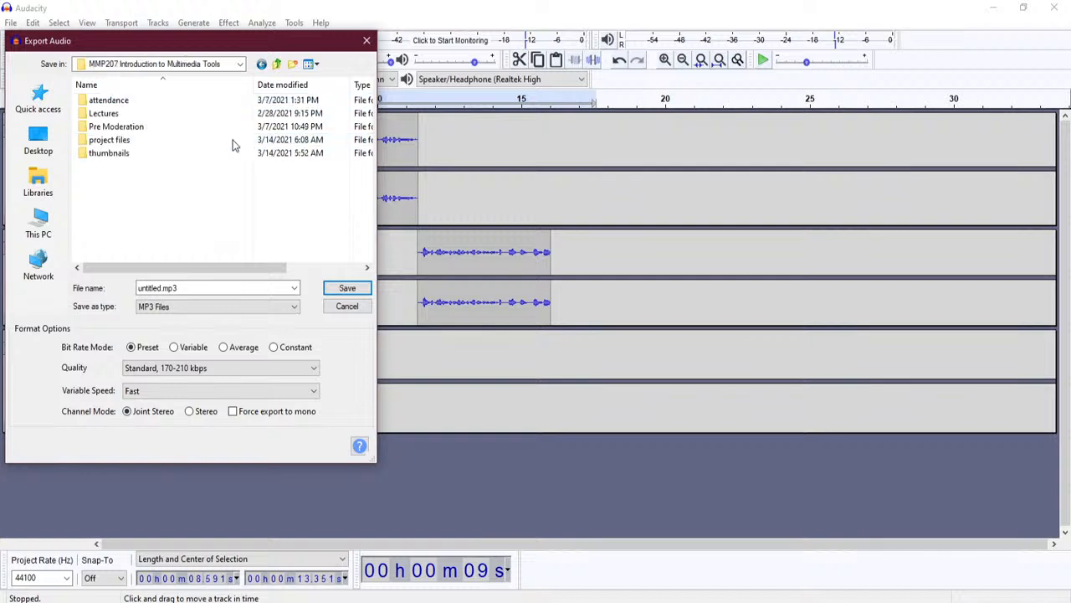
pyautogui.doubleClick(176, 139)
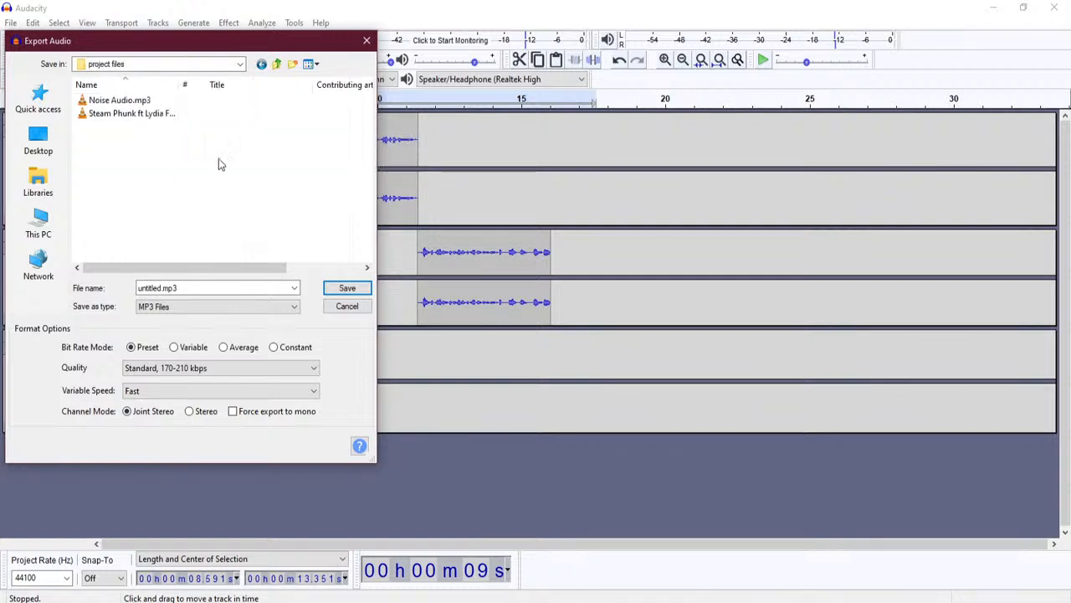
pyautogui.doubleClick(234, 290)
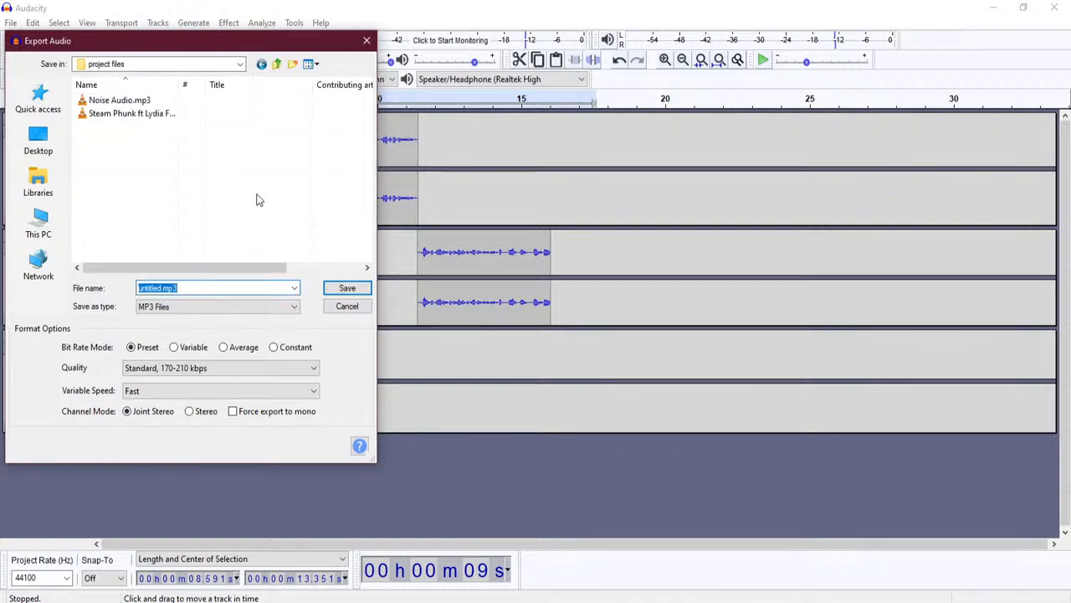
pyautogui.write('new-audio')
# - Save new-audio.mp3, accept the stereo mix-down and metadata tags, and open File Explorer
pyautogui.click(347, 288)
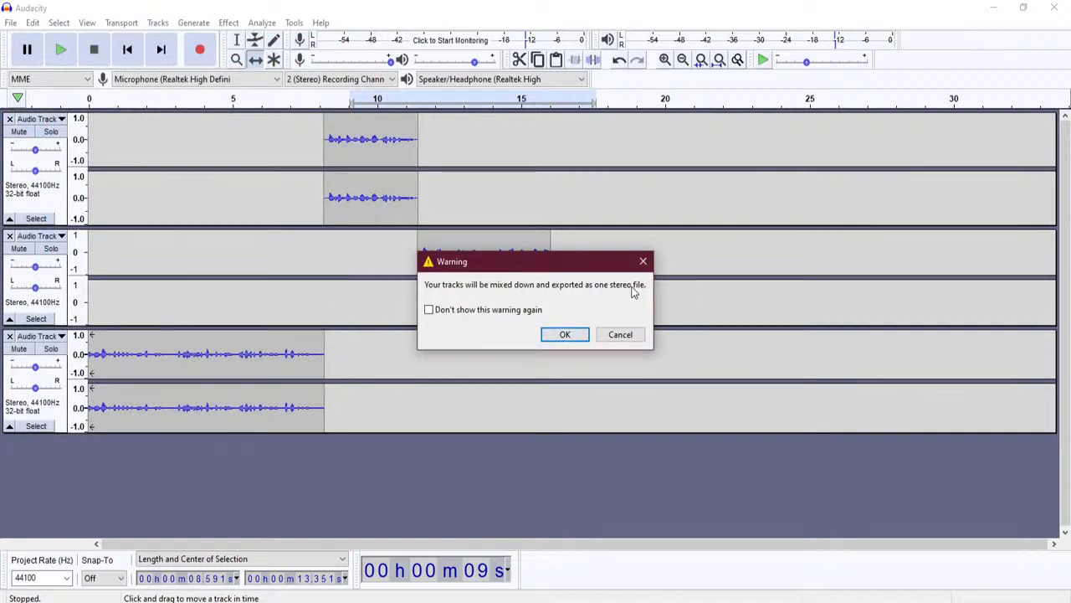
pyautogui.moveTo(534, 262); pyautogui.dragTo(825, 393)
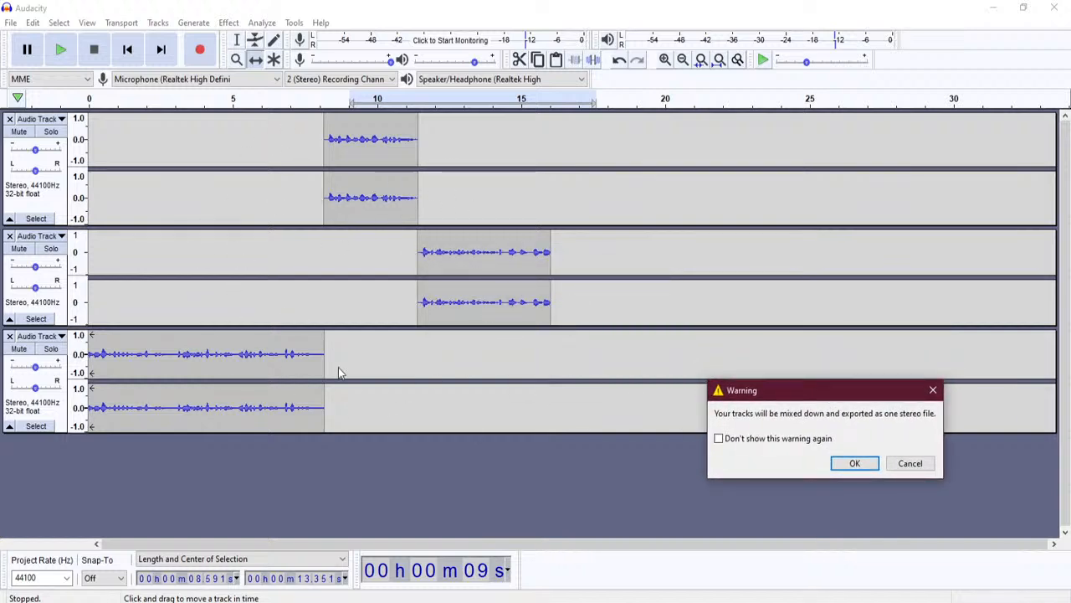
pyautogui.click(852, 463)
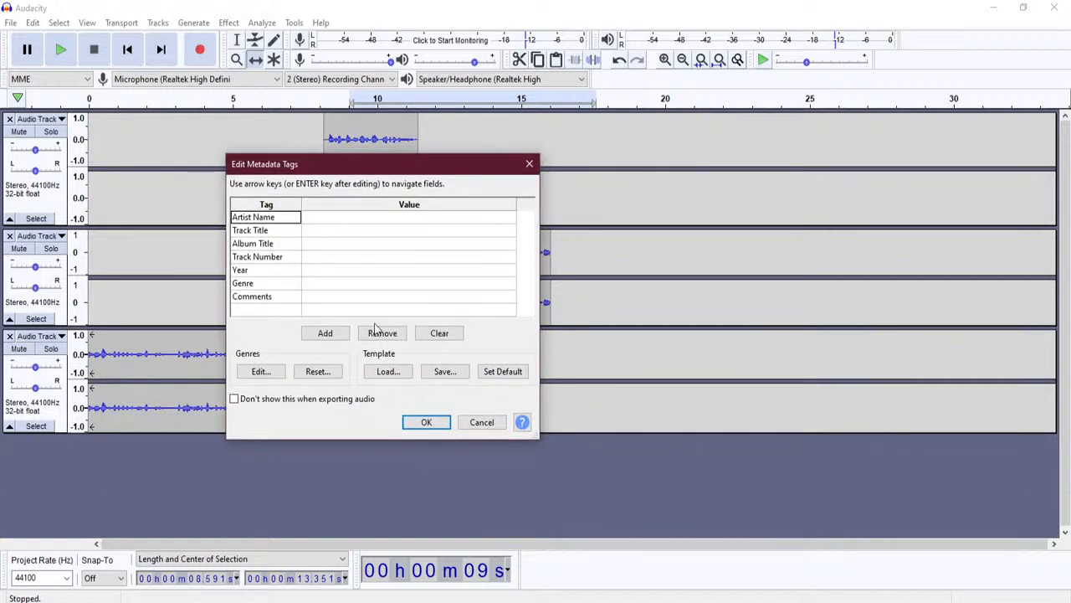
pyautogui.click(427, 422)
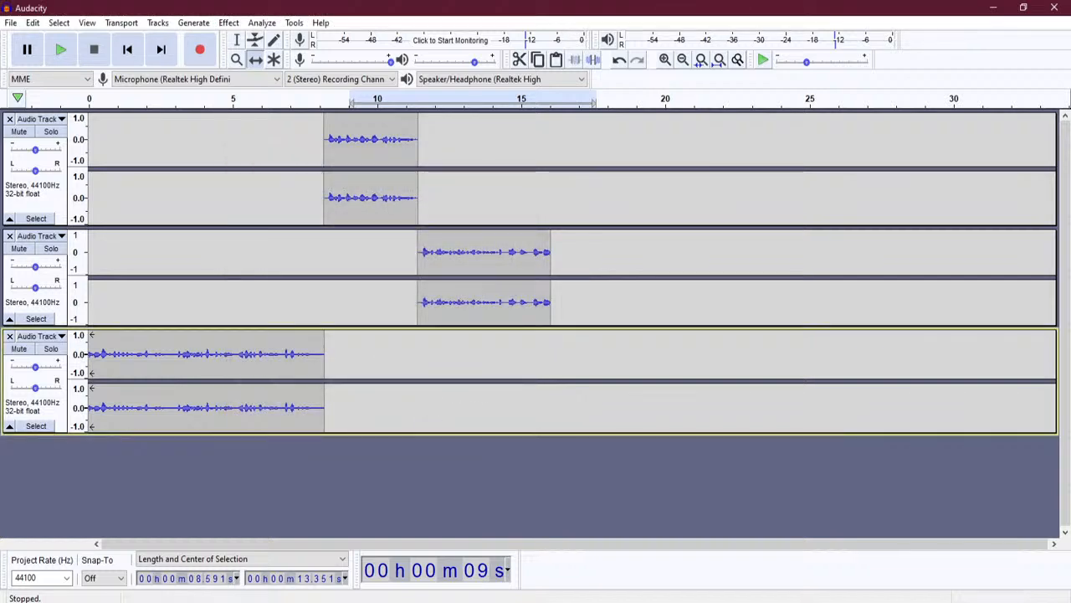
pyautogui.press('super+e')
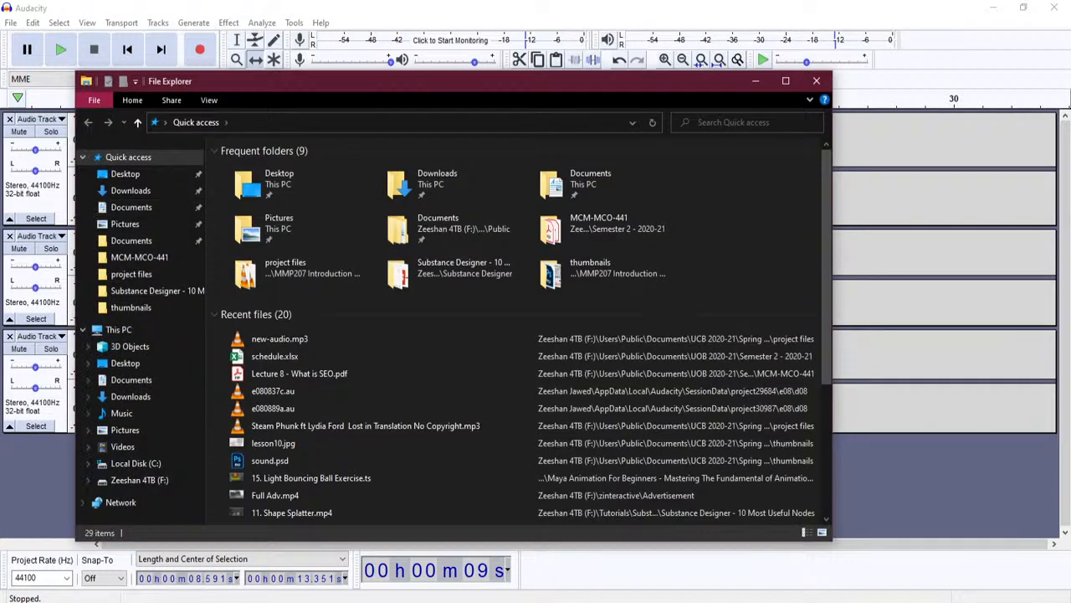
# - Browse Documents > UCB 2020-21 > Spring 2020-21 > MMP207 > project files and open new-audio.mp3
pyautogui.click(134, 241)
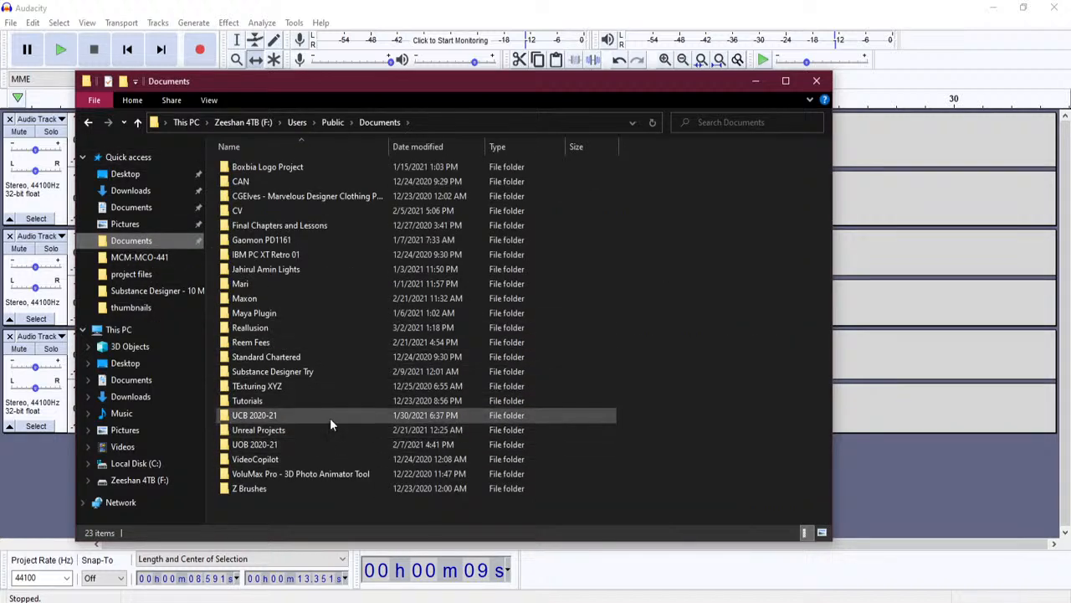
pyautogui.click(330, 418)
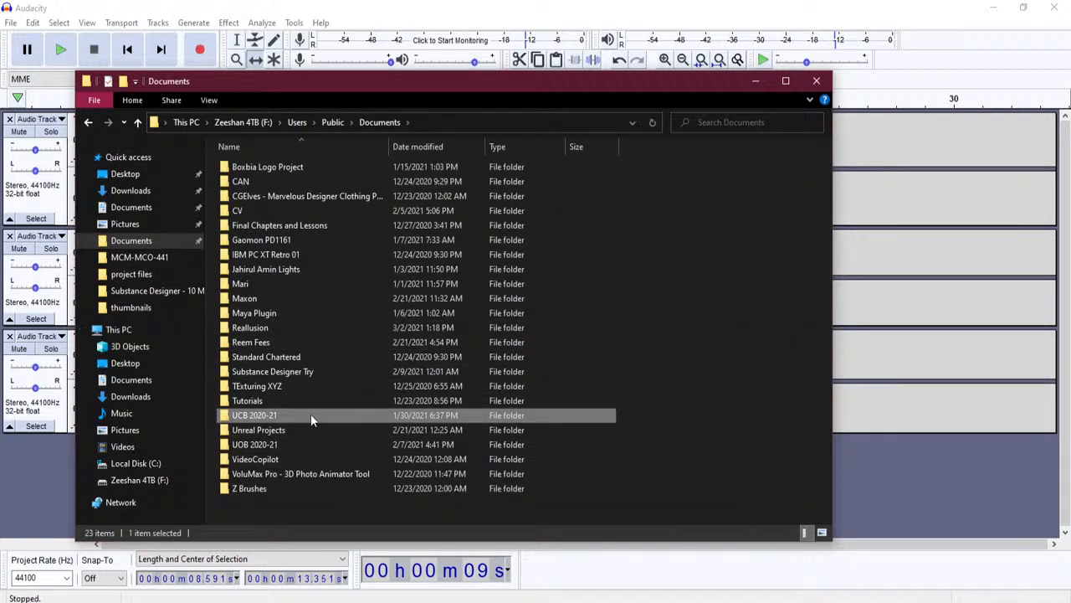
pyautogui.doubleClick(310, 414)
pyautogui.click(285, 212)
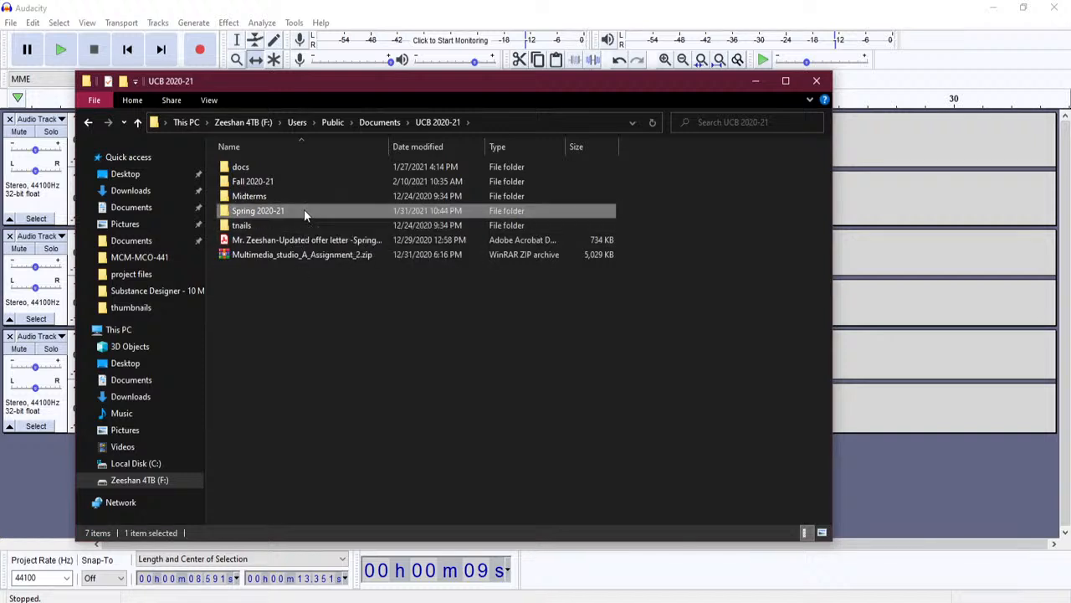
pyautogui.doubleClick(304, 210)
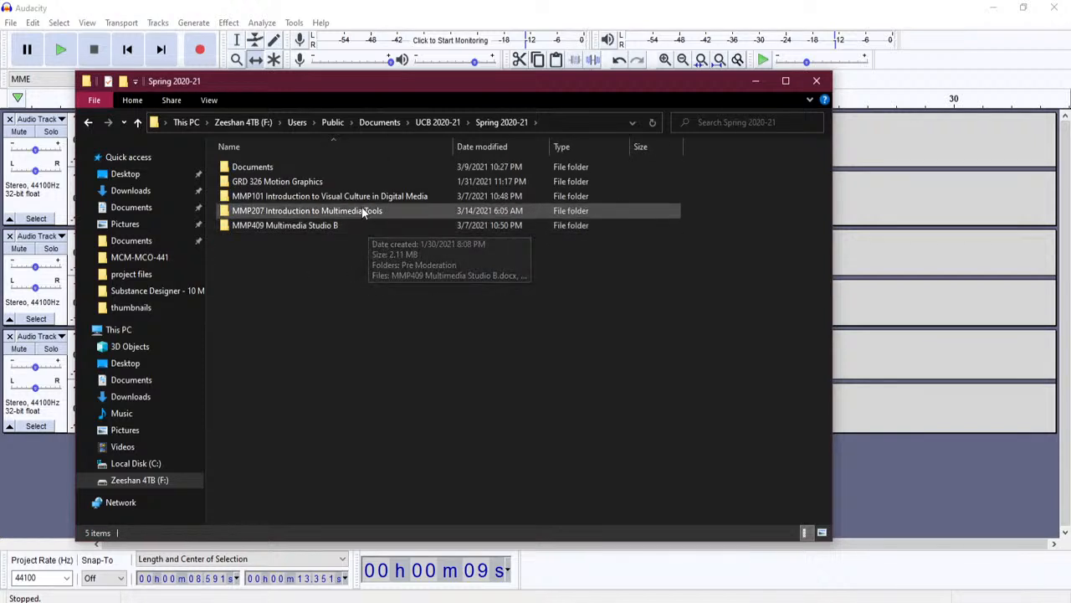
pyautogui.doubleClick(362, 210)
pyautogui.click(309, 213)
pyautogui.doubleClick(309, 214)
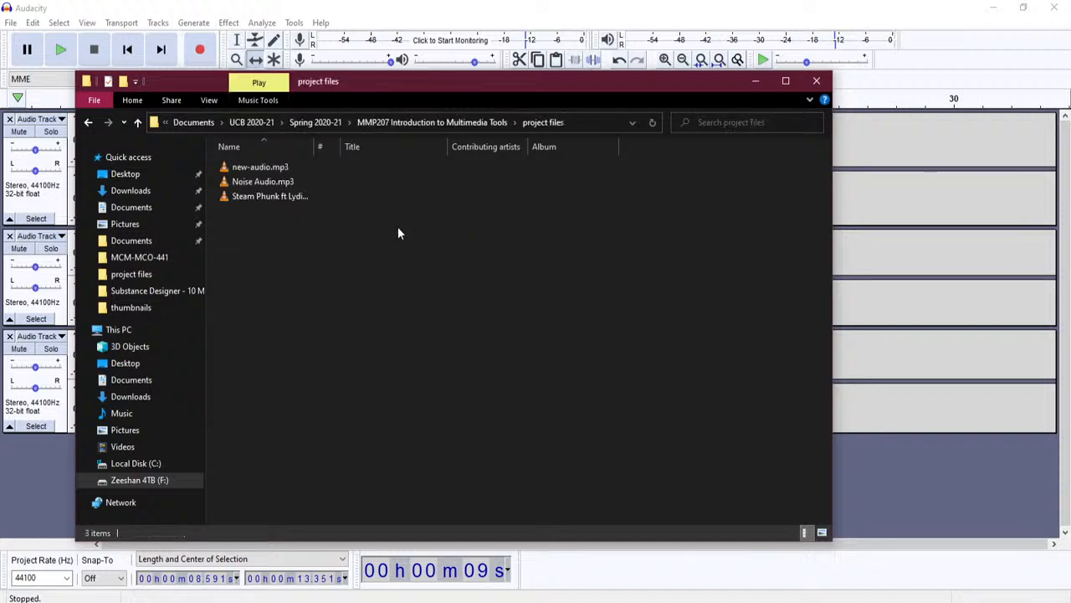
pyautogui.doubleClick(260, 168)
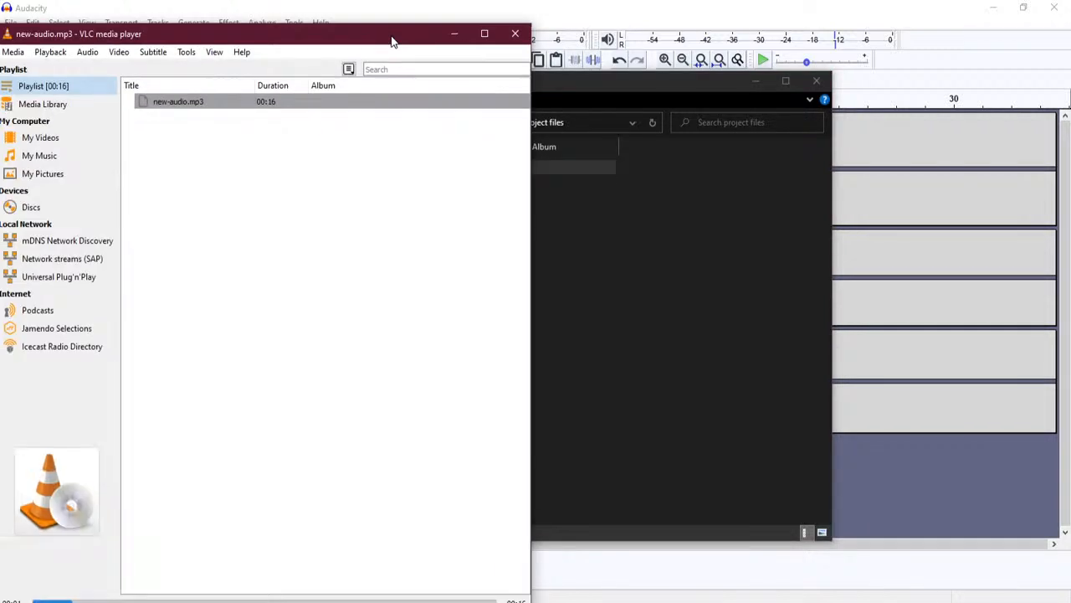
# - Play new-audio.mp3 in VLC, then close VLC and the File Explorer window
pyautogui.moveTo(393, 37); pyautogui.dragTo(474, 27)
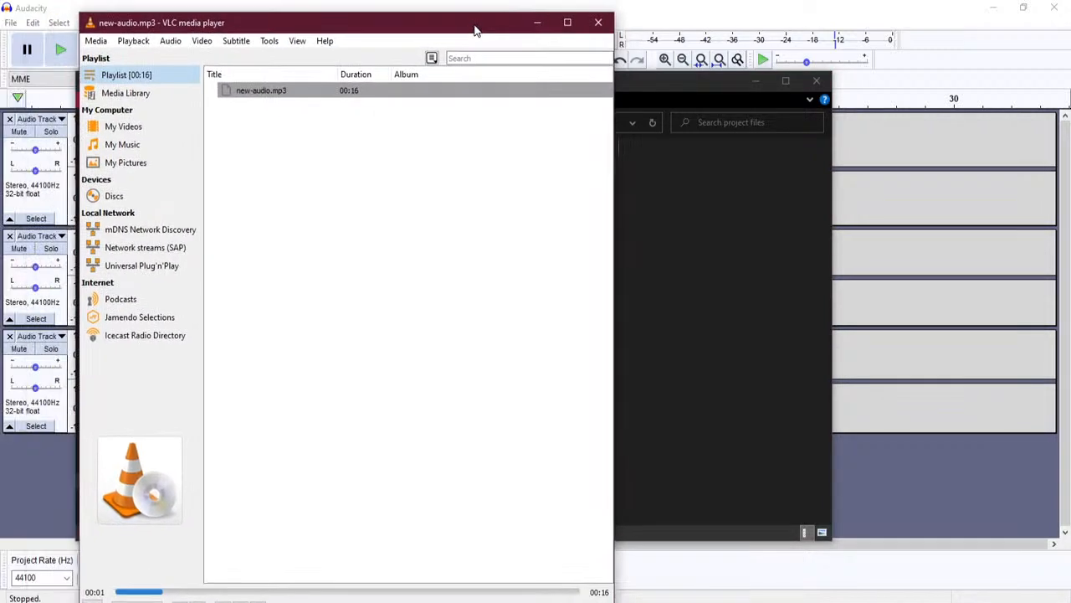
pyautogui.moveTo(395, 14); pyautogui.dragTo(403, 216)
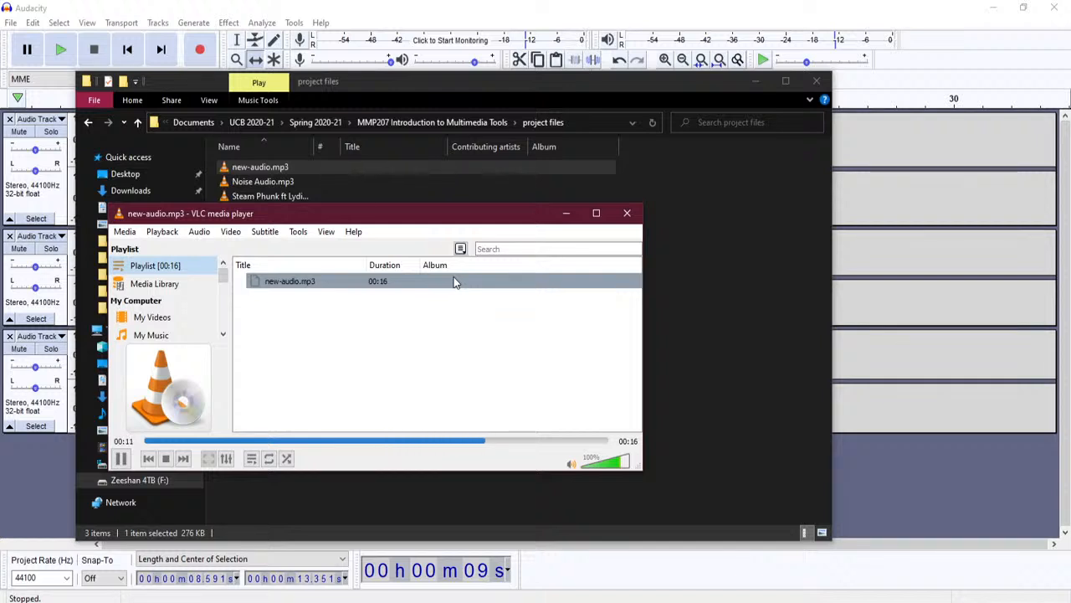
pyautogui.click(627, 214)
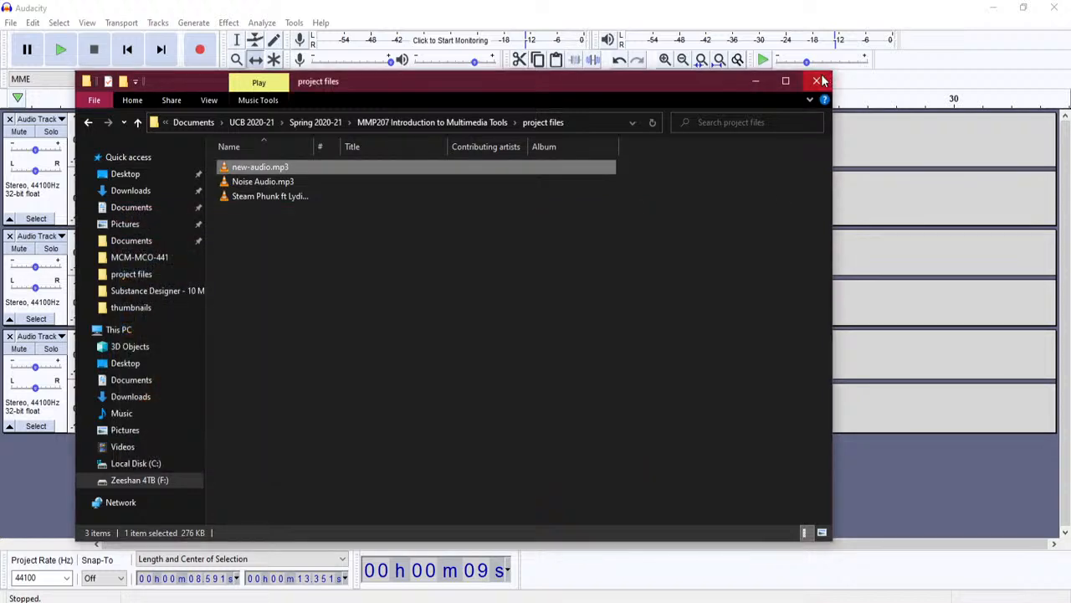
pyautogui.click(818, 80)
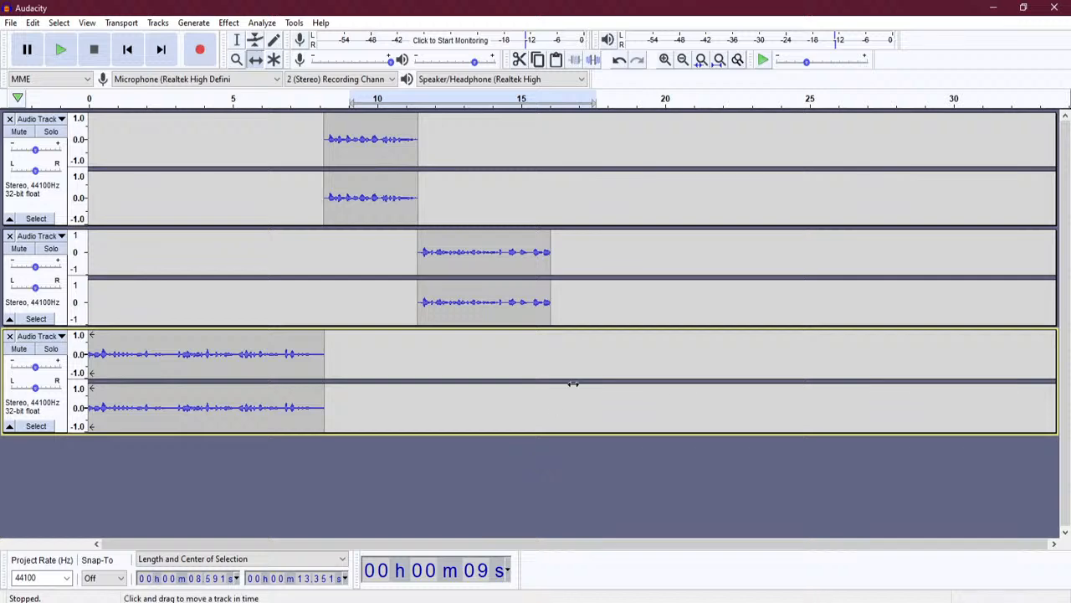
# - Remove all three existing audio tracks from the Audacity project
pyautogui.click(9, 336)
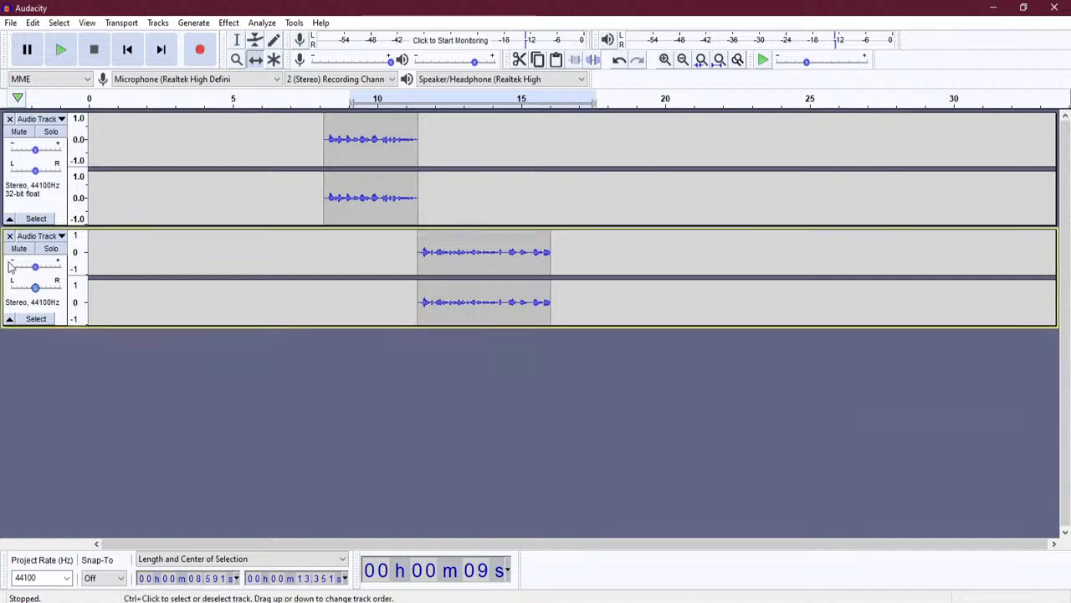
pyautogui.click(9, 236)
pyautogui.click(10, 119)
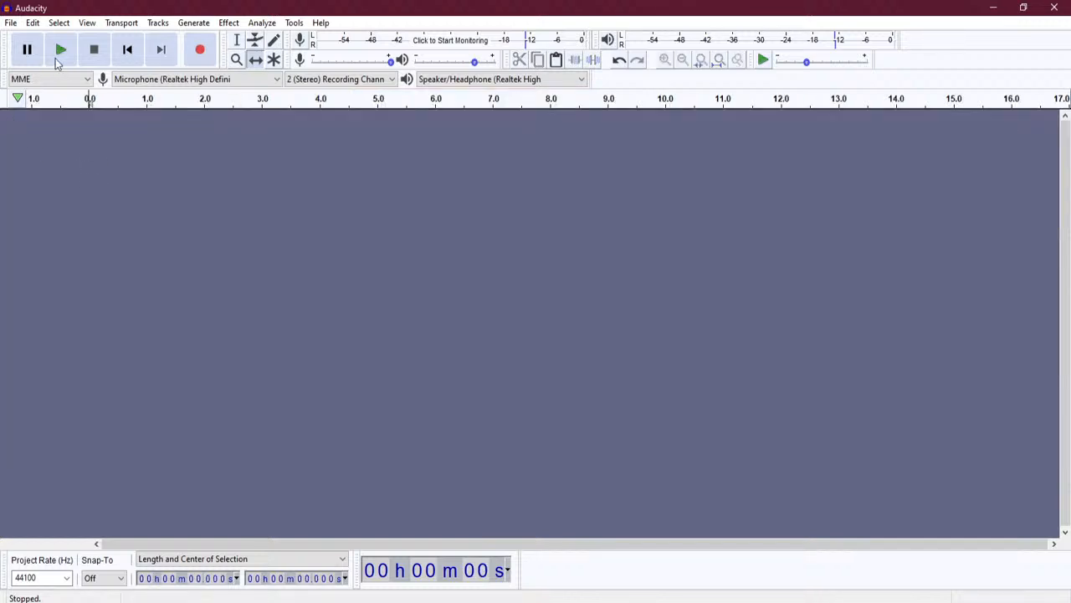
# - Open Noise Audio.mp3 from the project files folder
pyautogui.click(10, 23)
pyautogui.click(35, 54)
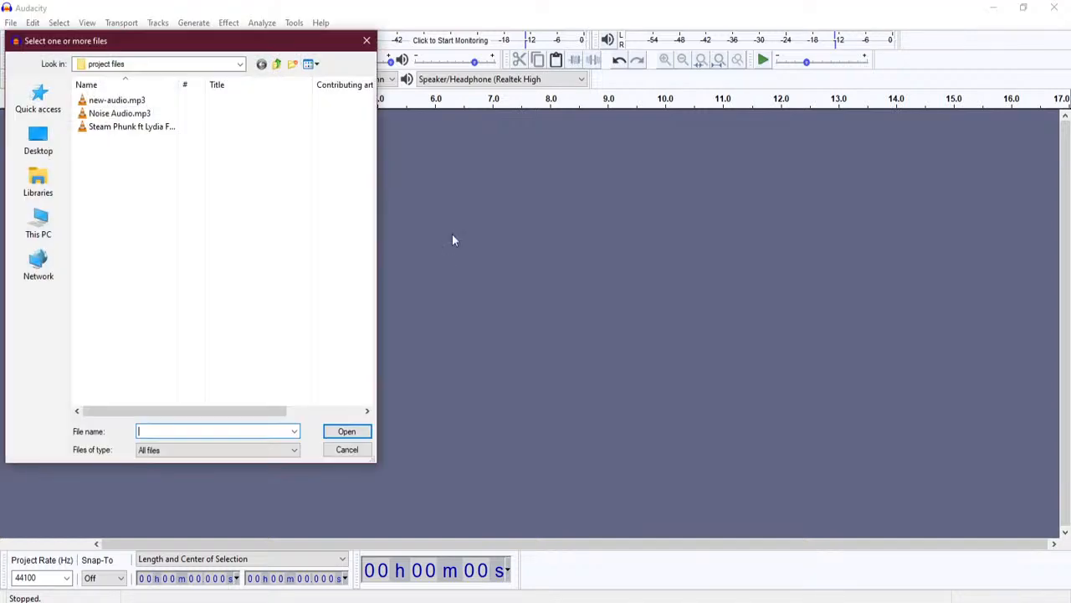
pyautogui.click(166, 115)
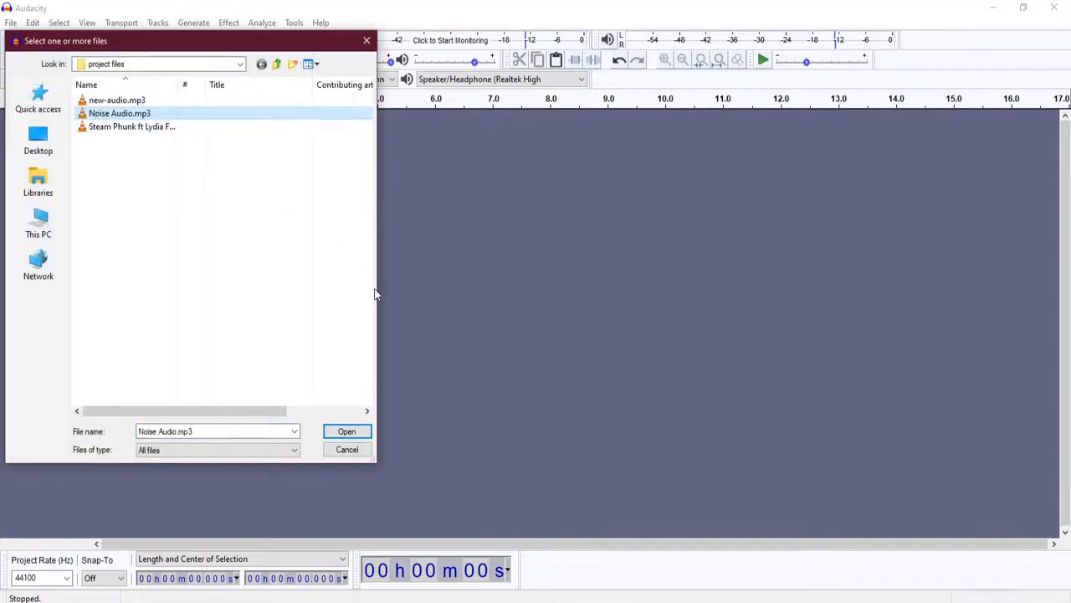
pyautogui.click(345, 433)
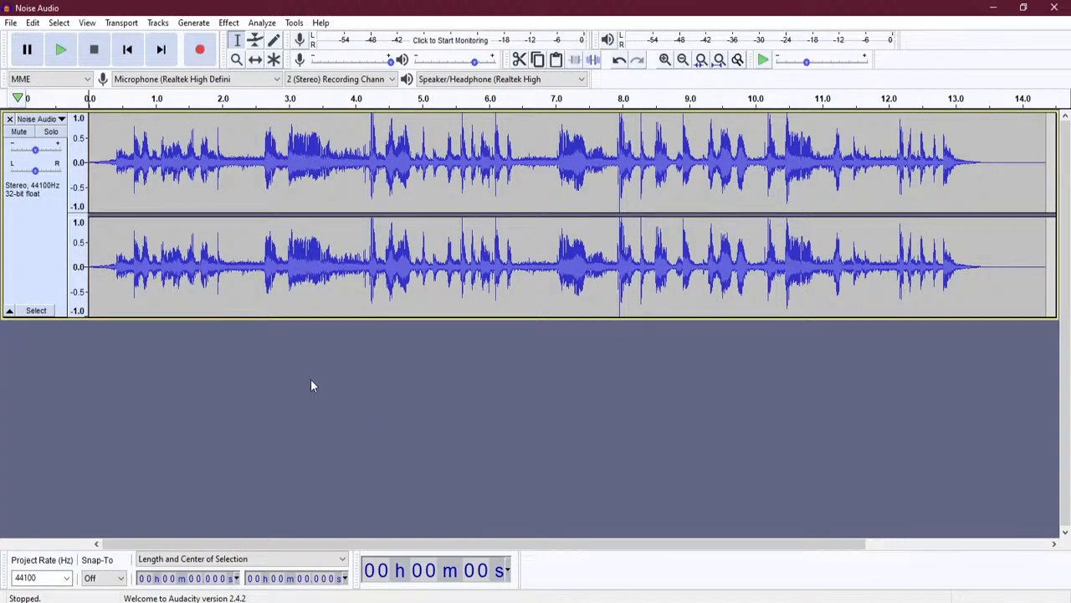
pyautogui.click(62, 50)
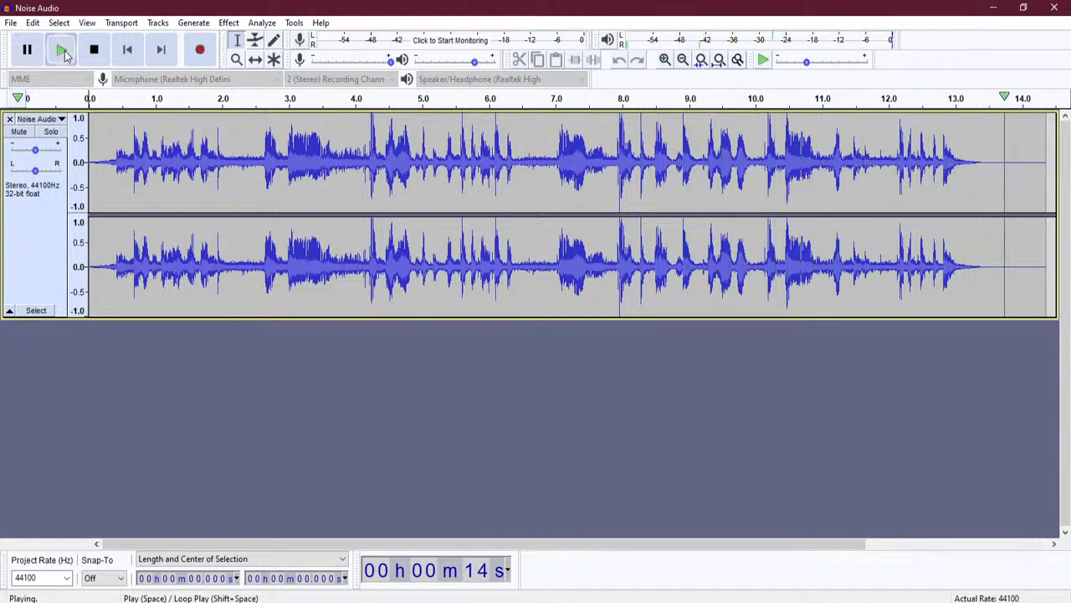
pyautogui.click(93, 52)
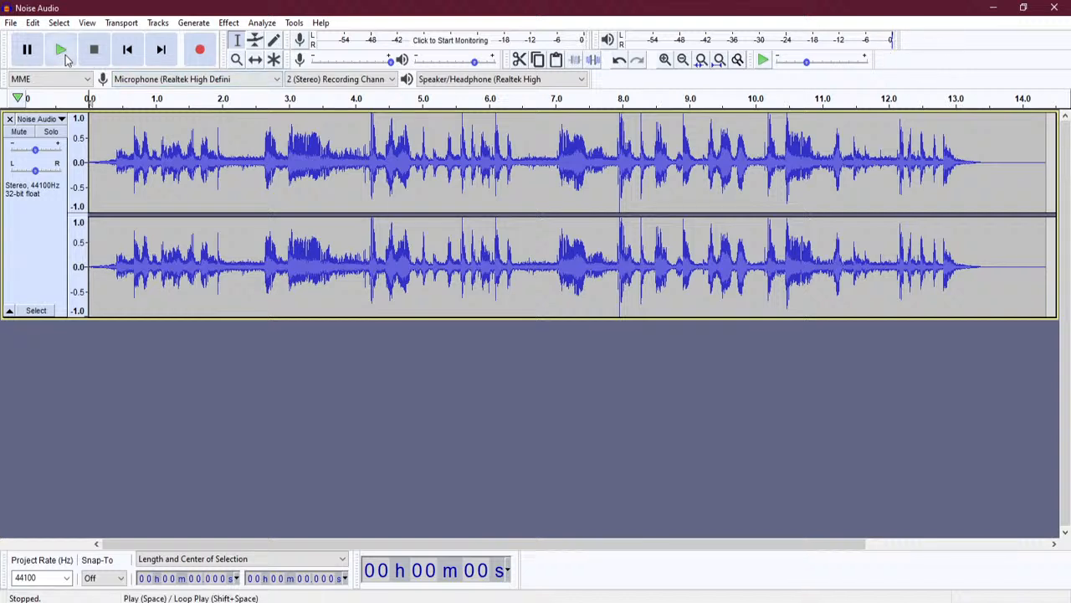
pyautogui.click(61, 52)
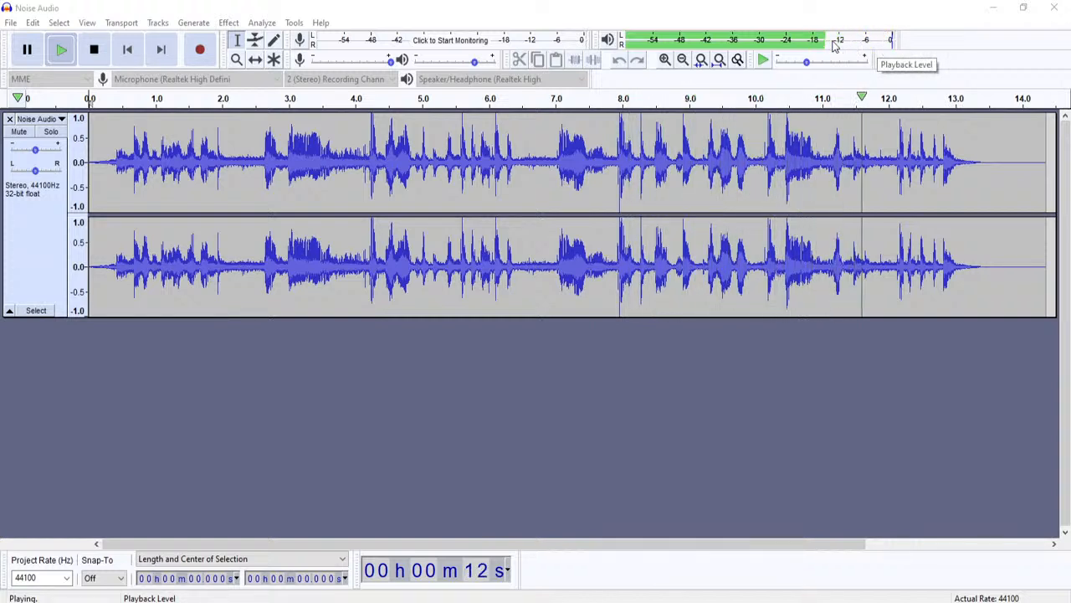
pyautogui.click(94, 50)
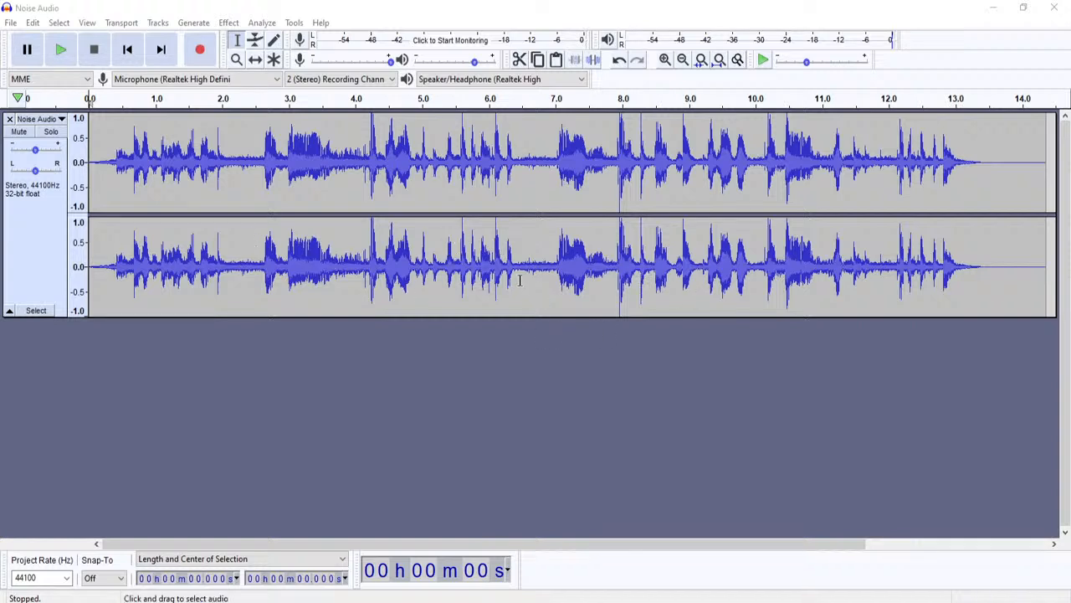
# - Select and audition a noise-only gap of about 0.27 seconds near 6.8 s
pyautogui.moveTo(538, 275); pyautogui.dragTo(546, 287)
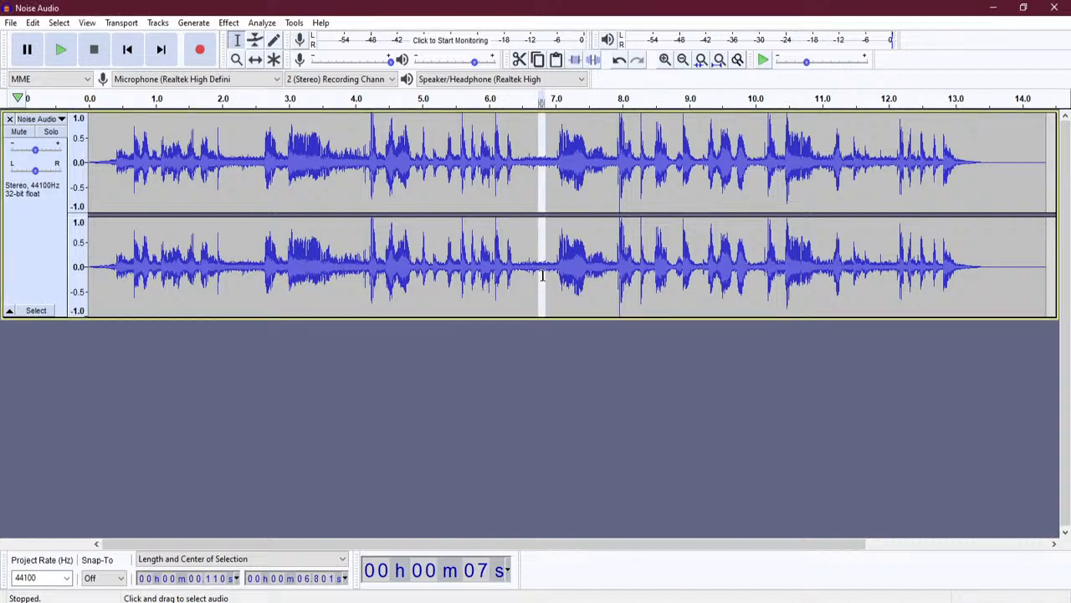
pyautogui.click(61, 50)
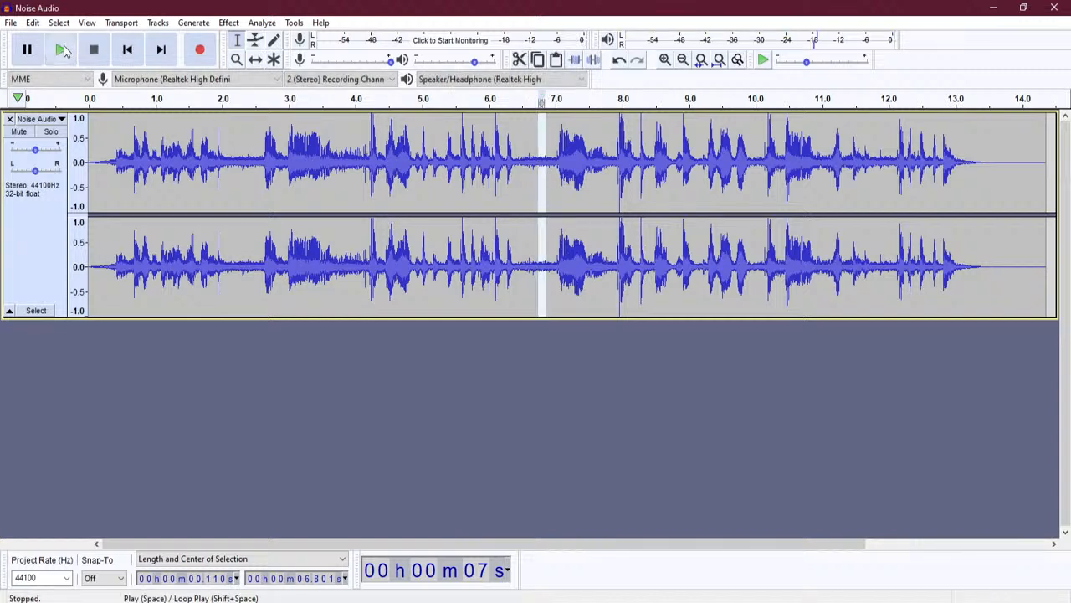
pyautogui.moveTo(533, 276); pyautogui.dragTo(551, 276)
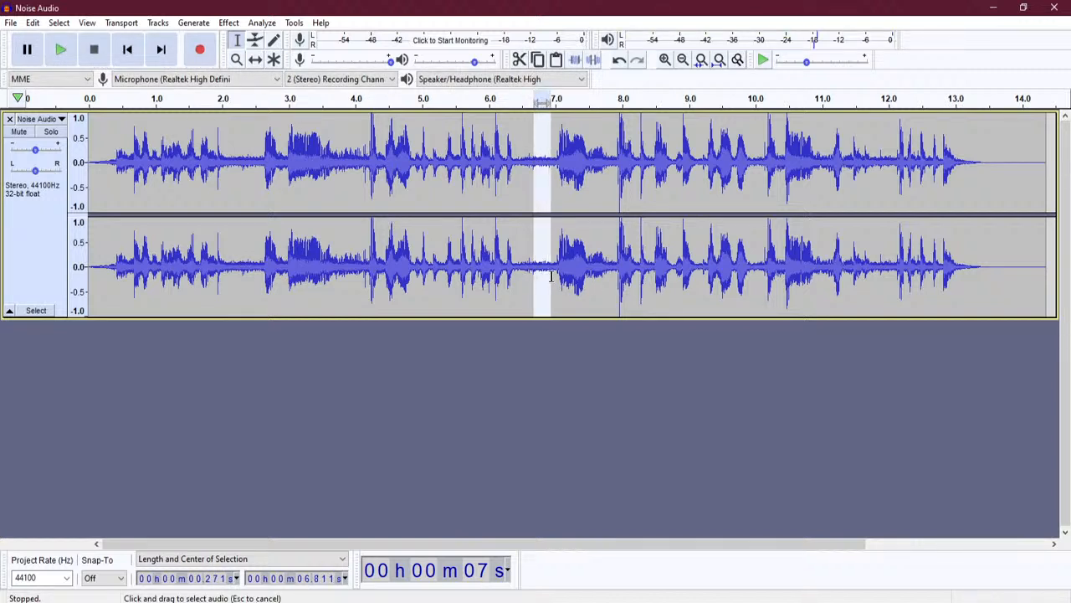
pyautogui.click(58, 51)
pyautogui.click(57, 52)
# - Capture a noise profile from that gap with Noise Reduction's Get Noise Profile
pyautogui.click(228, 23)
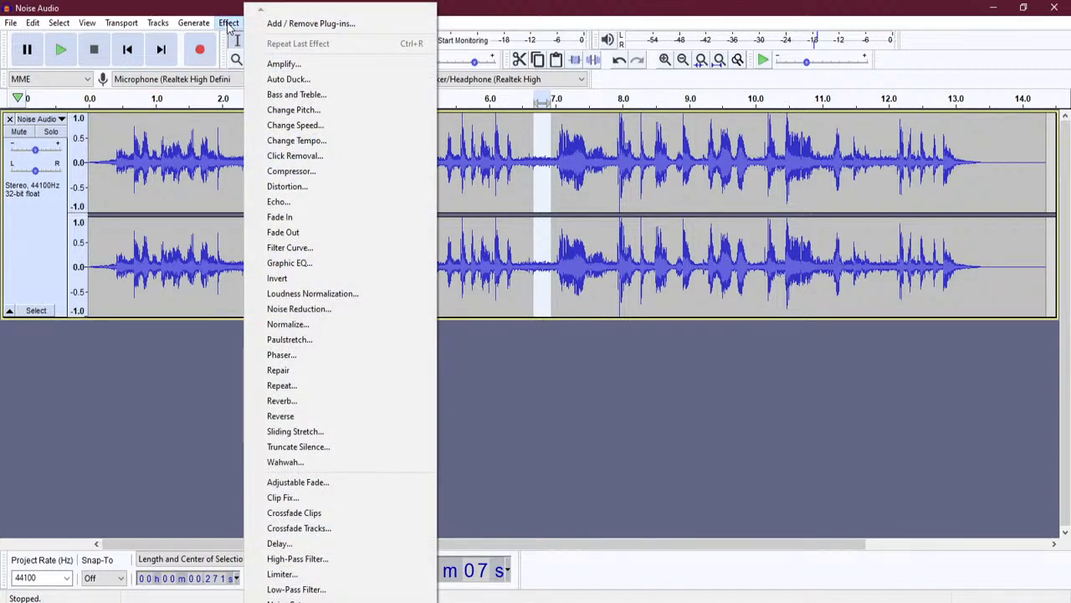
pyautogui.click(378, 315)
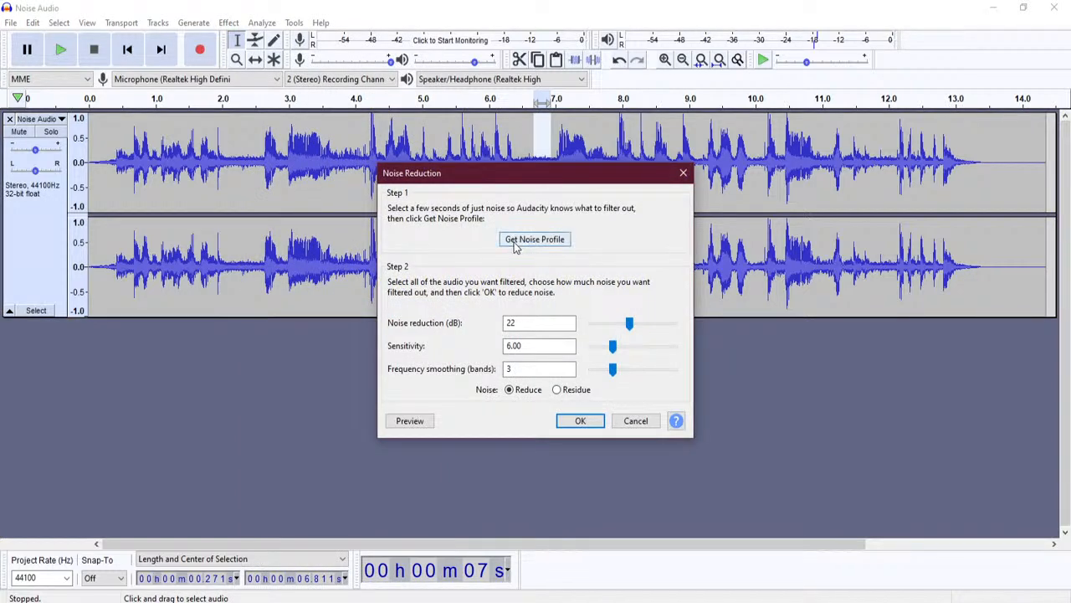
pyautogui.click(535, 240)
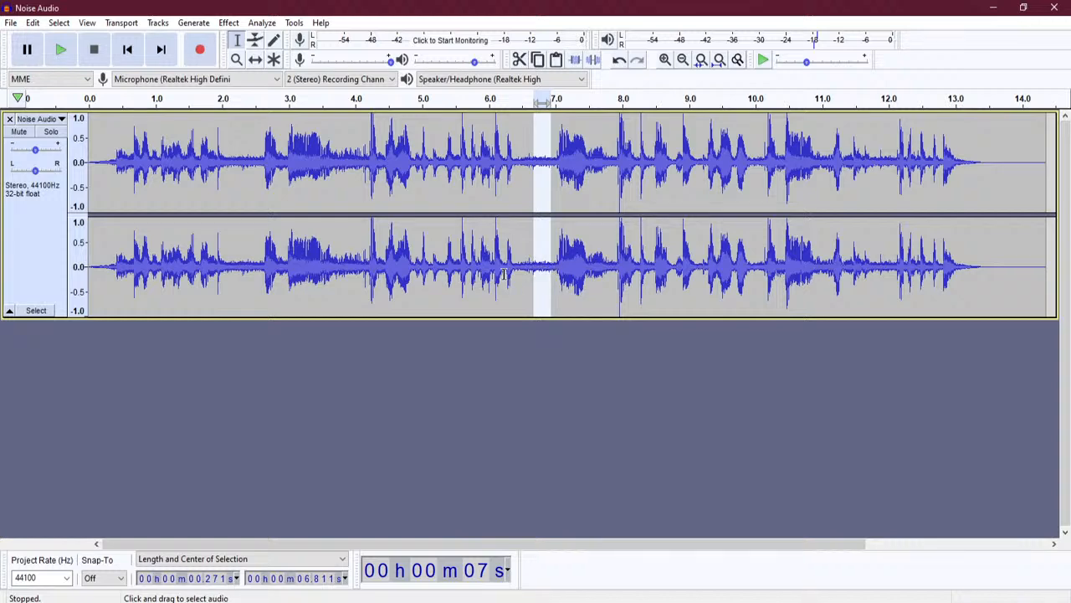
# - Select the whole recording and preview Noise Reduction at 22 dB, sensitivity 6.00, smoothing 3
pyautogui.hotkey('ctrl', 'a')
pyautogui.click(229, 22)
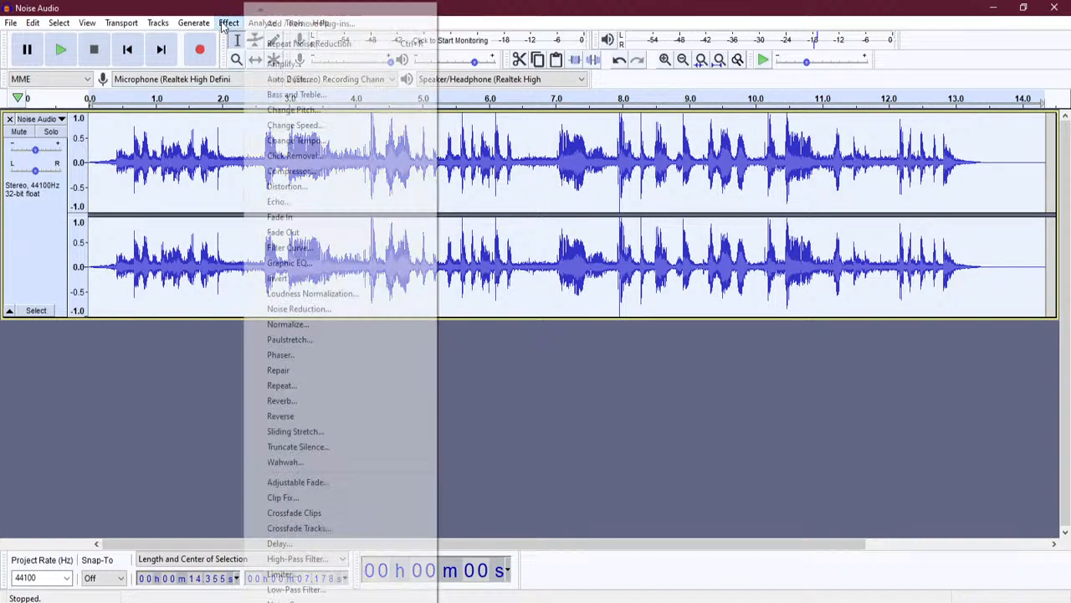
pyautogui.click(333, 309)
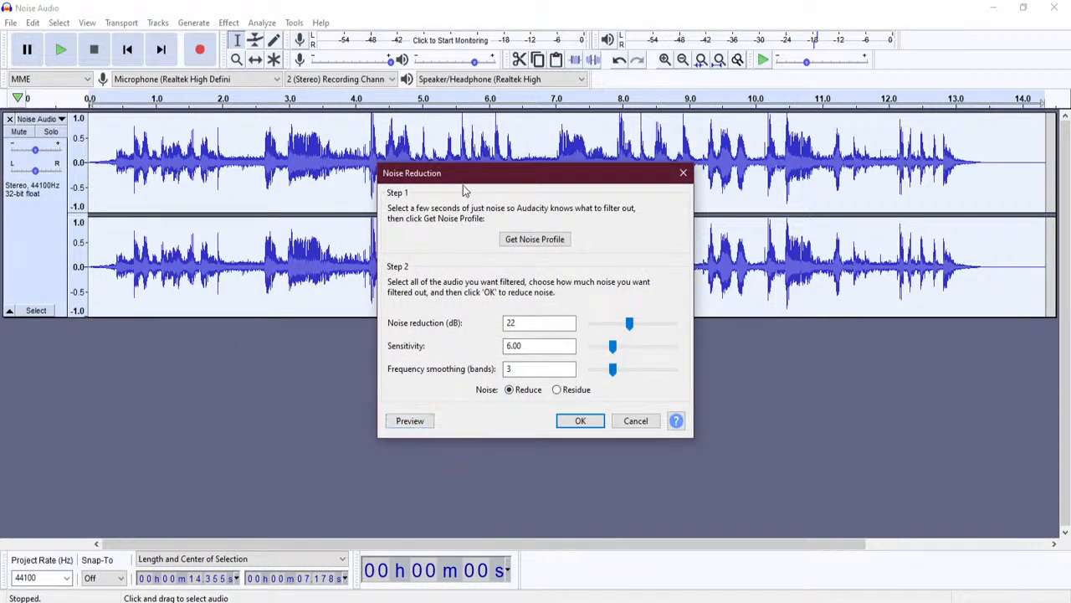
pyautogui.moveTo(466, 175); pyautogui.dragTo(583, 140)
pyautogui.click(529, 386)
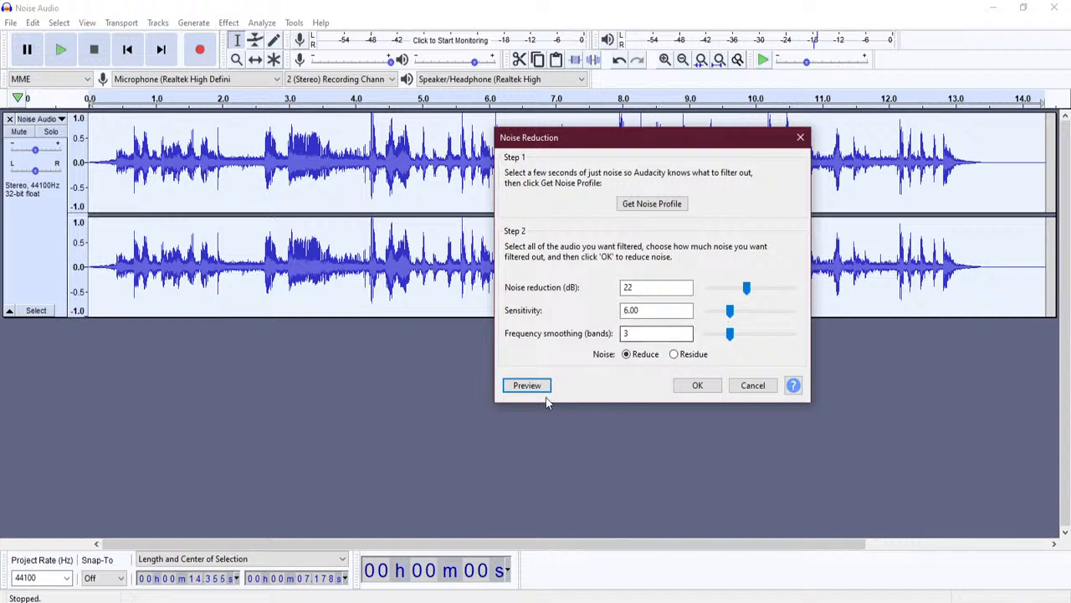
# - Preview noise reduction amounts of 30 dB and then 10 dB
pyautogui.moveTo(665, 289); pyautogui.dragTo(601, 290)
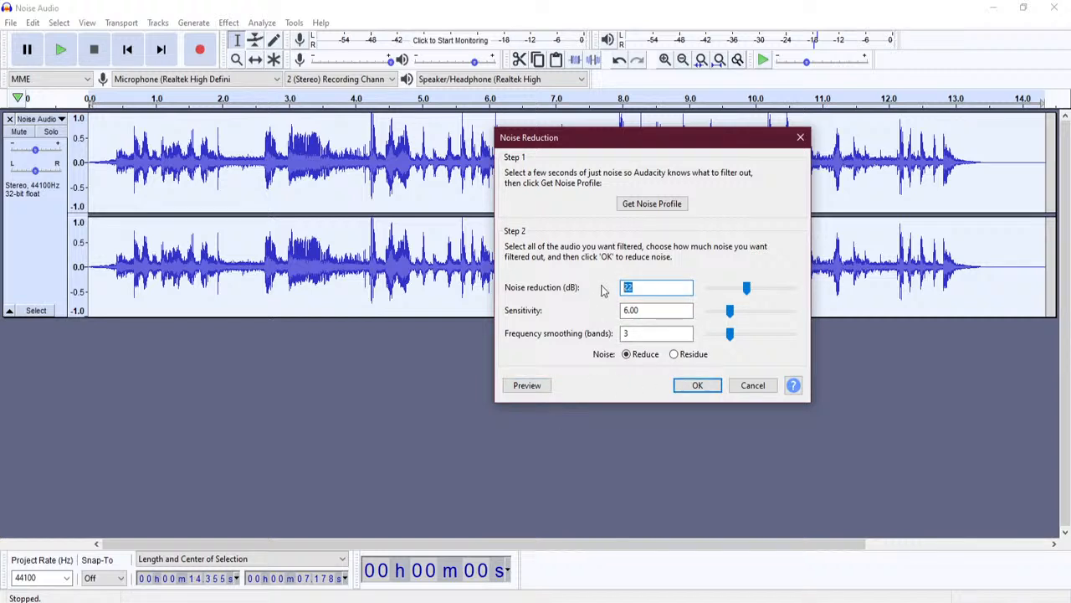
pyautogui.write('30')
pyautogui.click(546, 388)
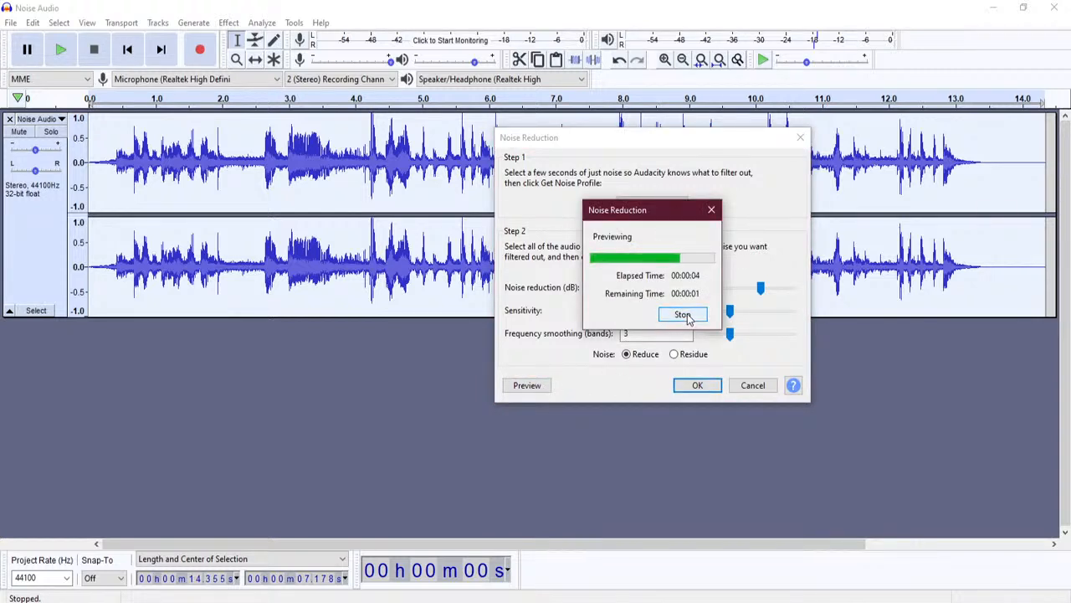
pyautogui.moveTo(667, 288); pyautogui.dragTo(596, 288)
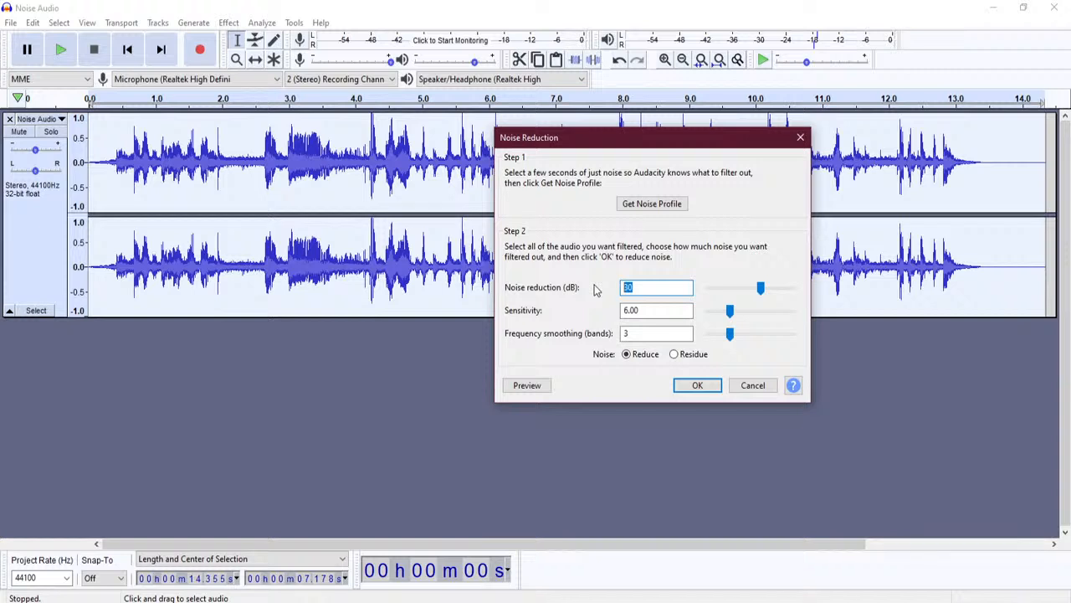
pyautogui.write('10')
pyautogui.click(532, 386)
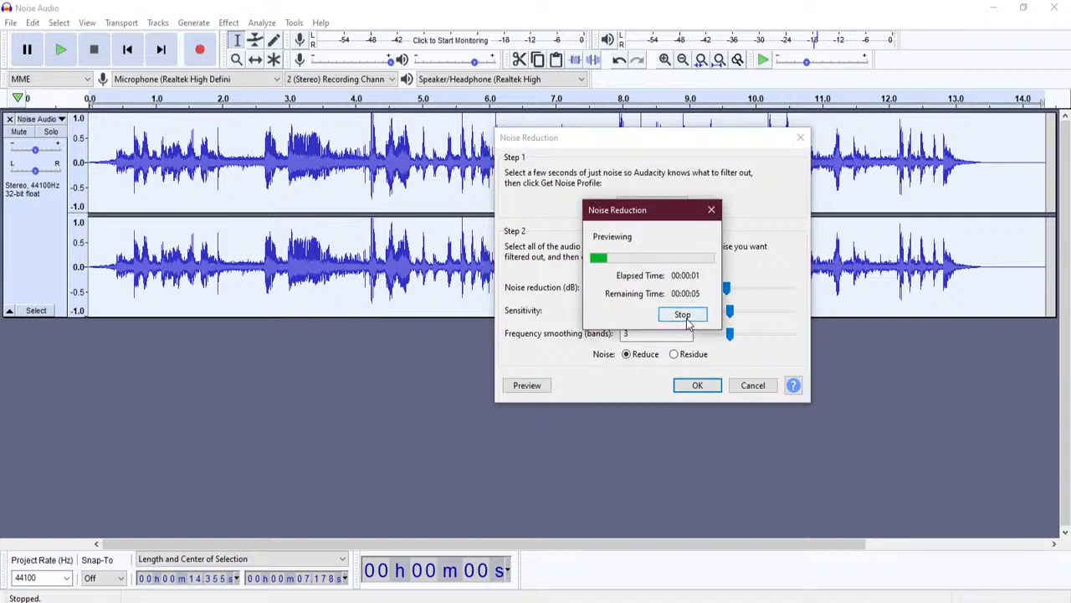
pyautogui.click(682, 313)
# - Set the noise reduction amount to 33 dB and preview it
pyautogui.write('33')
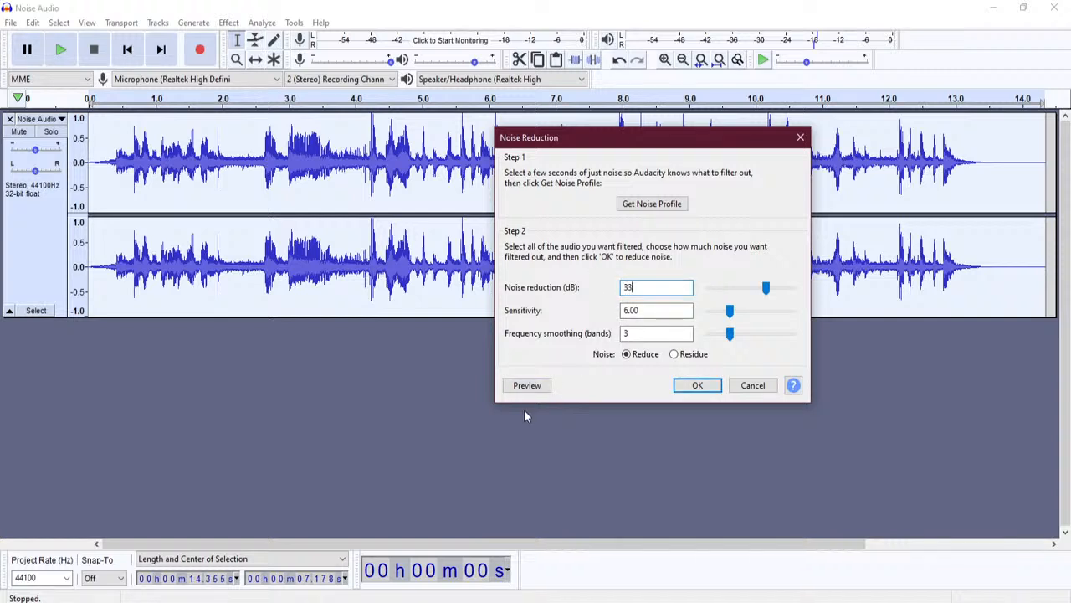
pyautogui.click(537, 387)
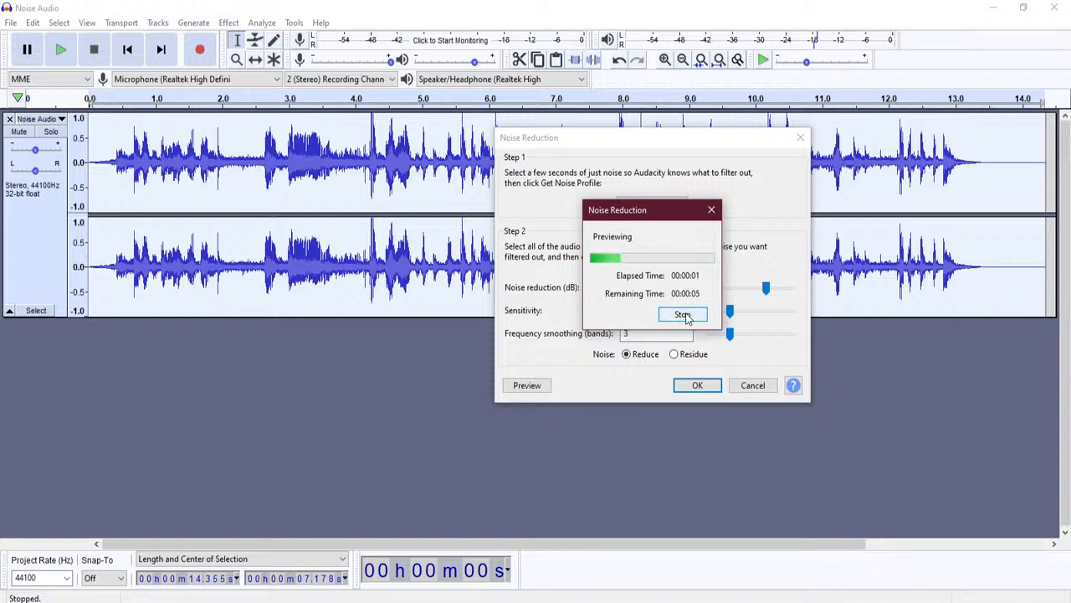
pyautogui.click(683, 315)
# - Preview noise reduction with sensitivity raised to 12
pyautogui.doubleClick(654, 311)
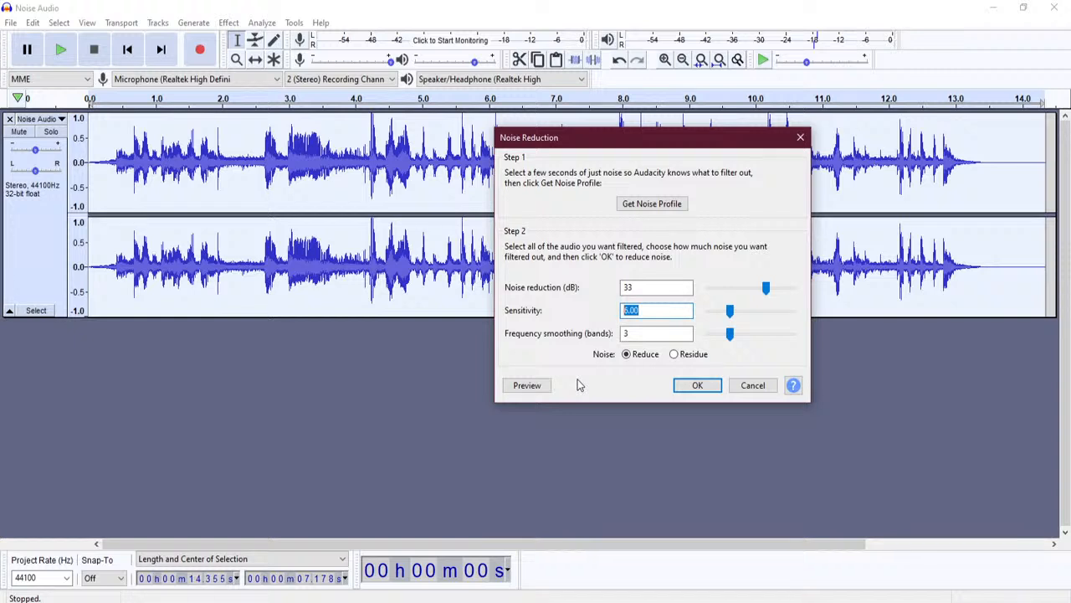
pyautogui.write('12')
pyautogui.click(531, 388)
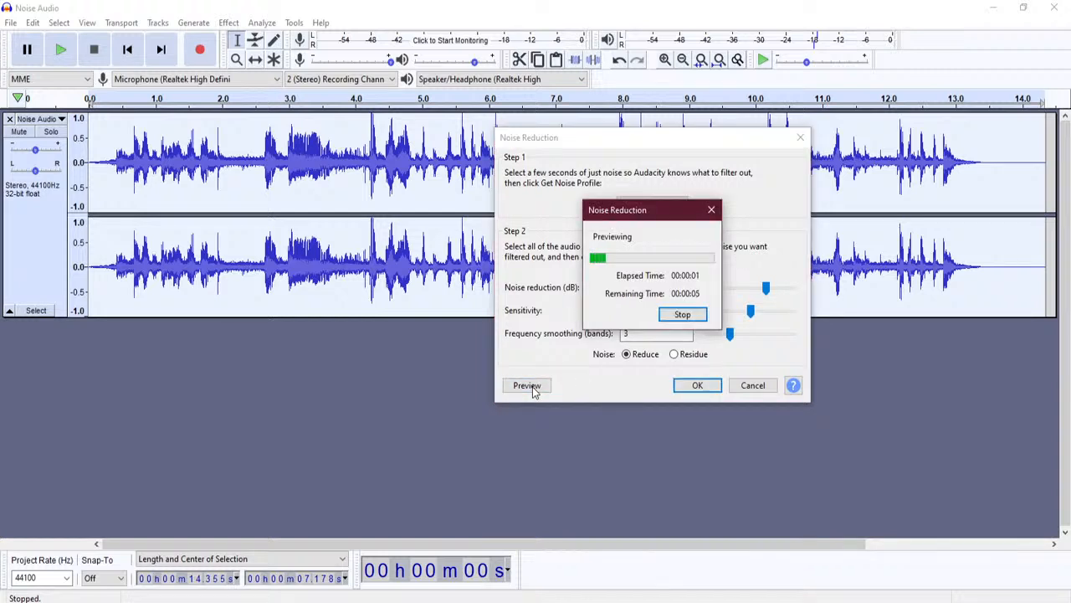
pyautogui.click(687, 316)
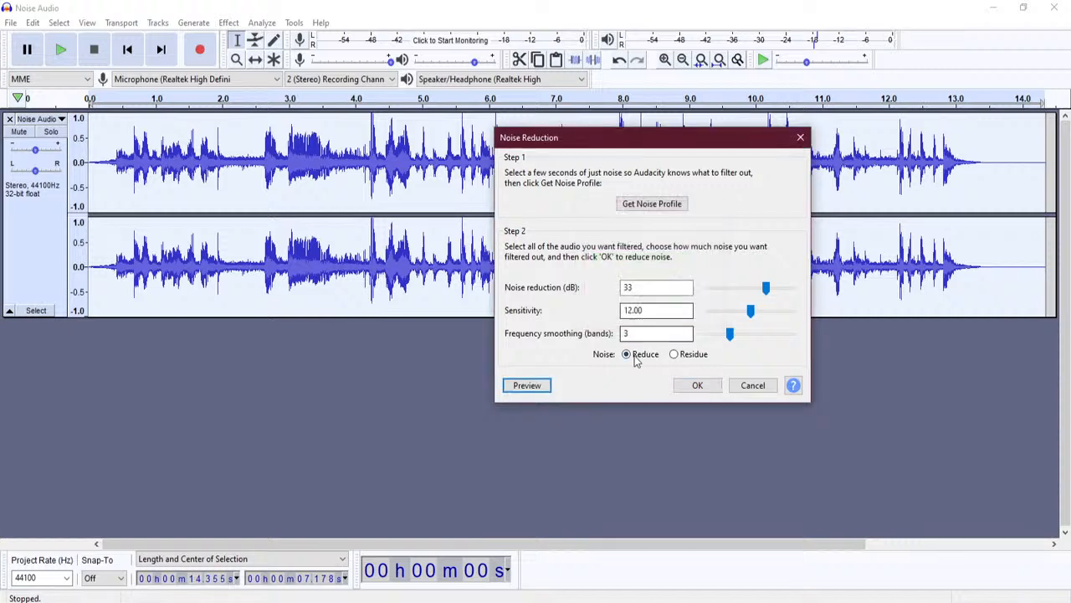
# - Change the sensitivity to 3 and preview the result
pyautogui.doubleClick(659, 311)
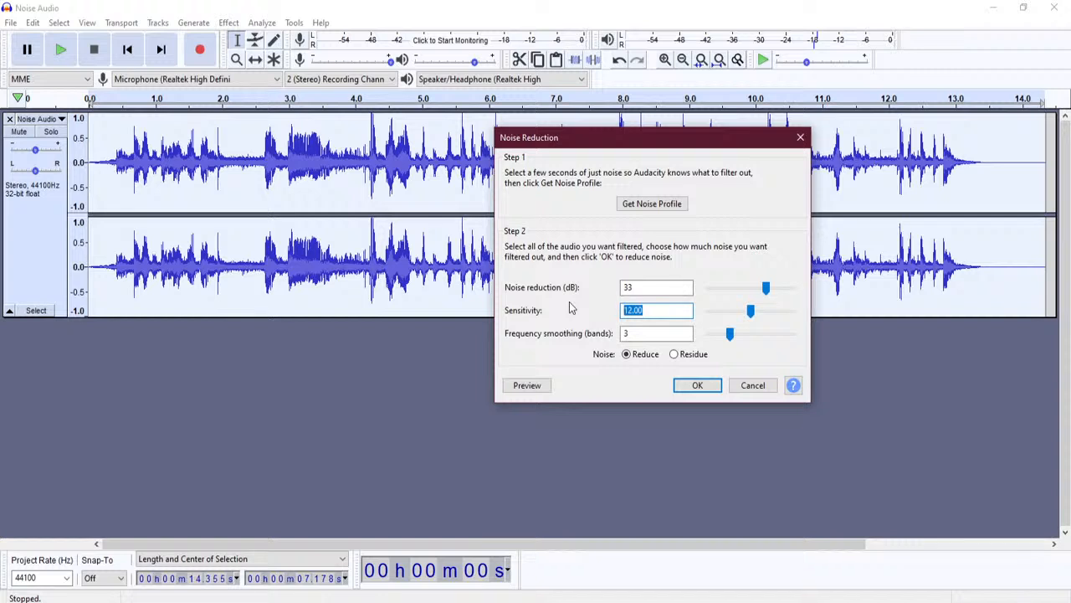
pyautogui.write('3')
pyautogui.click(544, 385)
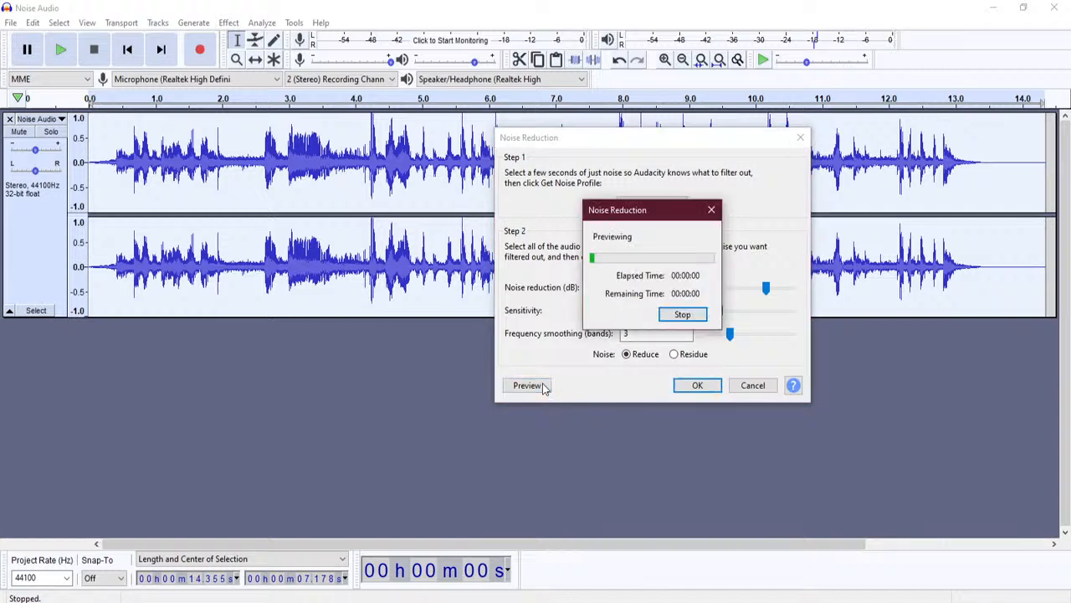
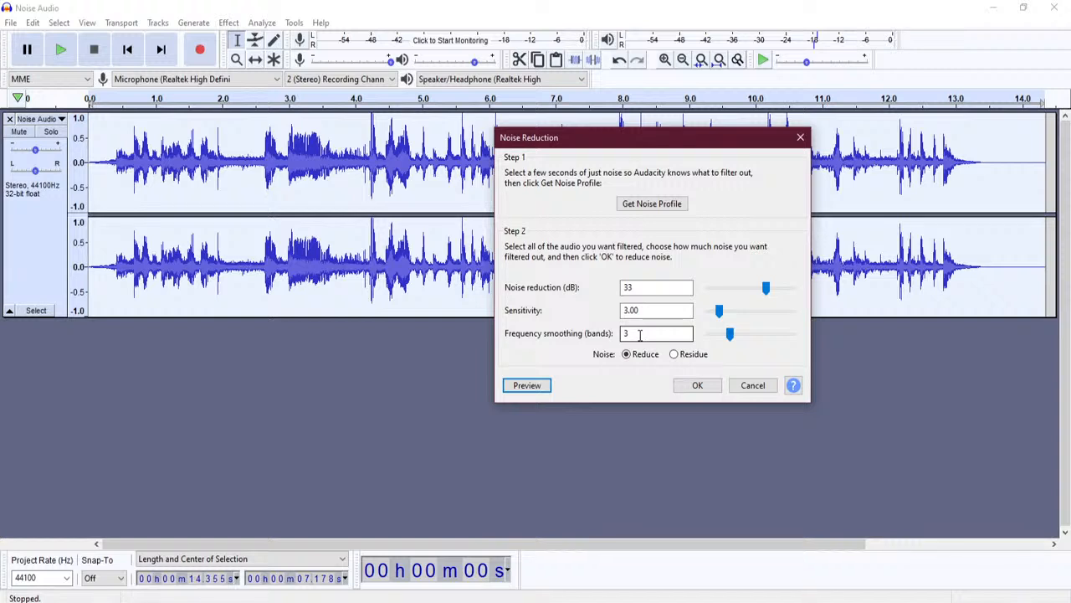
# - Preview noise reduction with frequency smoothing at 12 bands, then at 1 band
pyautogui.doubleClick(641, 335)
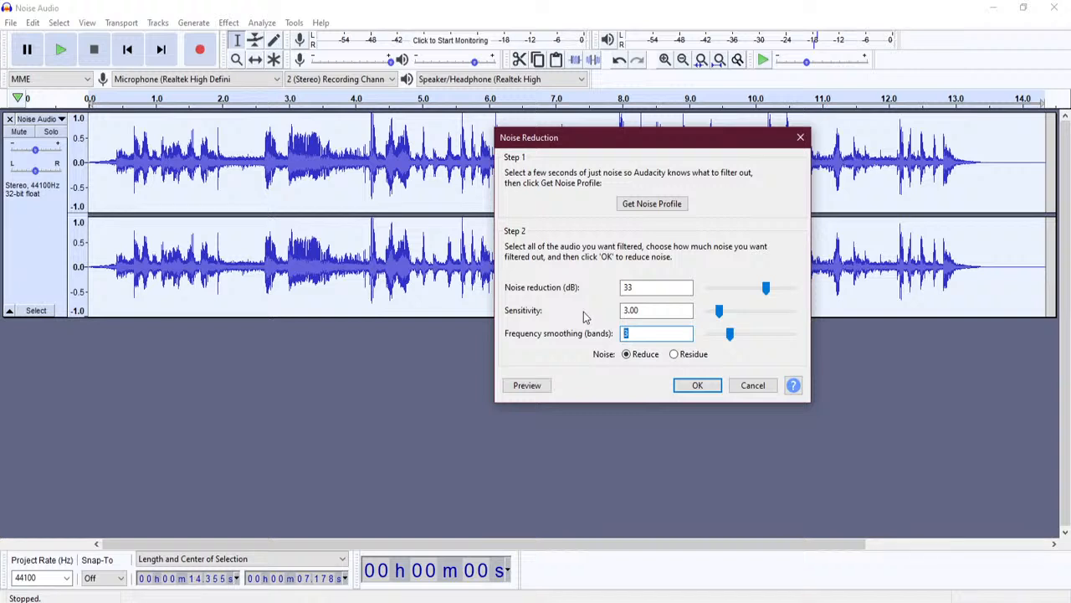
pyautogui.write('12')
pyautogui.click(542, 390)
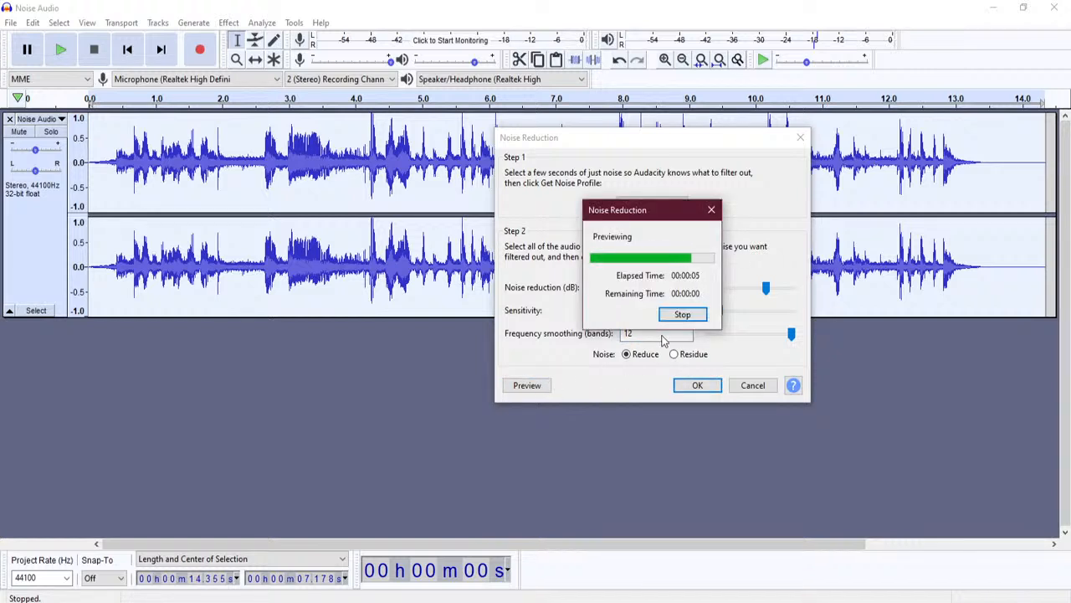
pyautogui.click(684, 317)
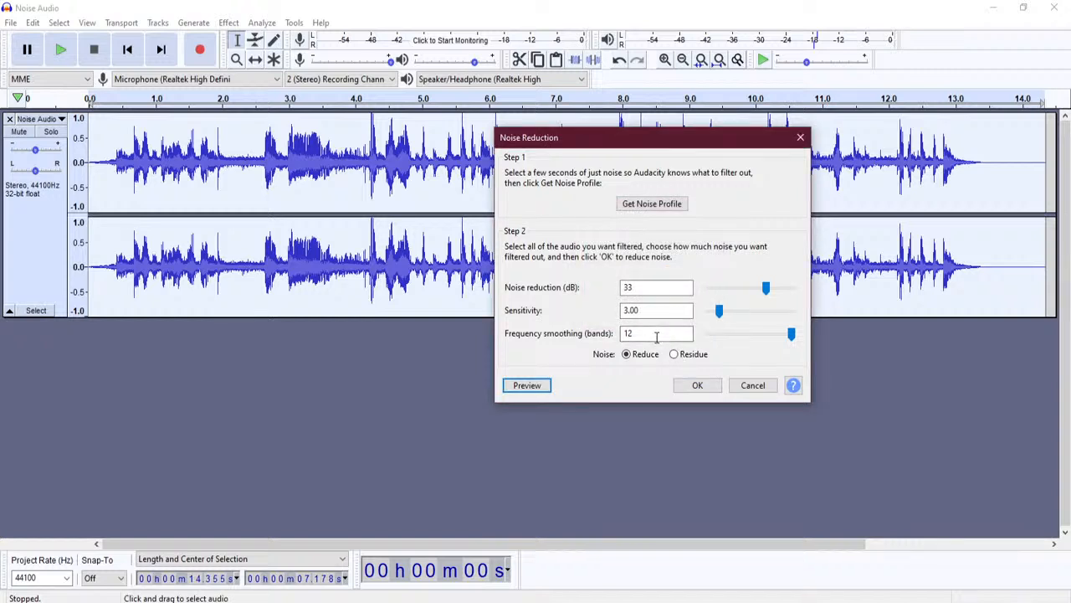
pyautogui.doubleClick(656, 337)
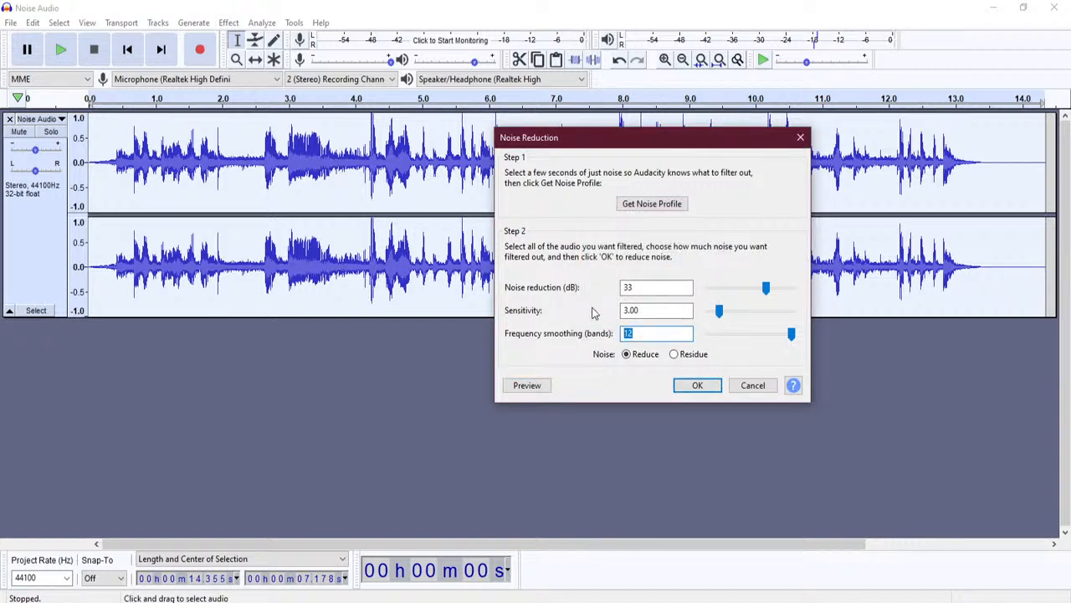
pyautogui.write('1')
pyautogui.click(537, 388)
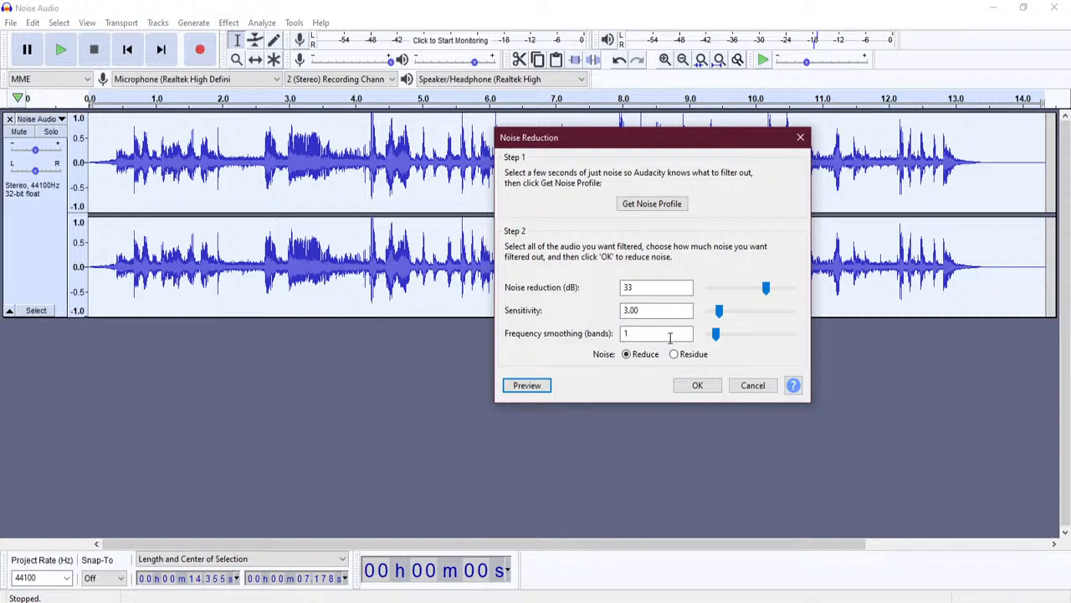
# - Preview smoothing at 6 and then 2 bands, and apply noise reduction with 2 bands
pyautogui.doubleClick(669, 338)
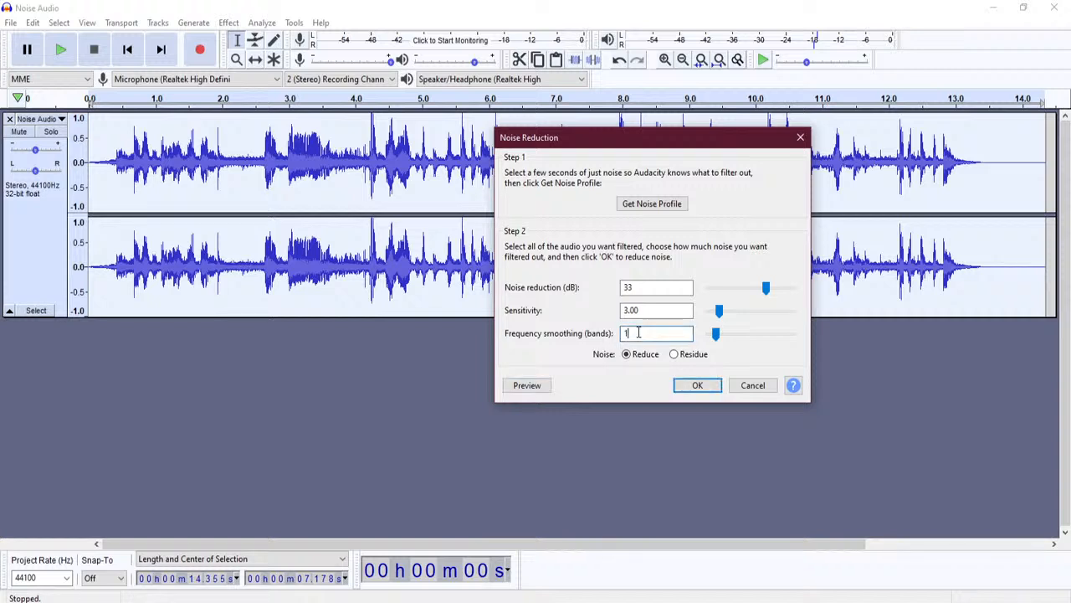
pyautogui.write('6')
pyautogui.click(527, 385)
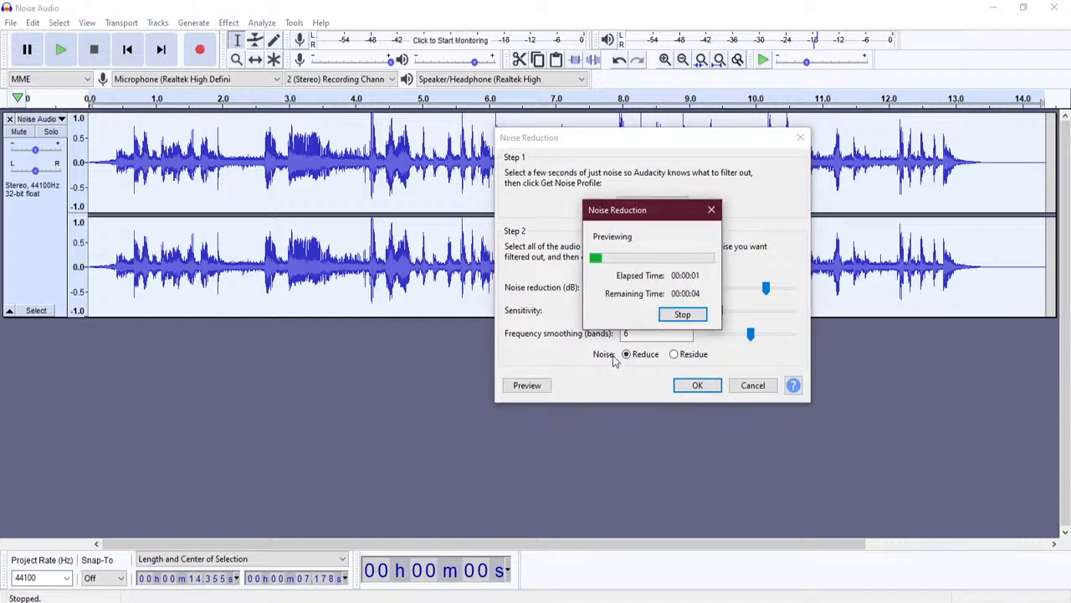
pyautogui.doubleClick(656, 334)
pyautogui.write('2')
pyautogui.click(543, 390)
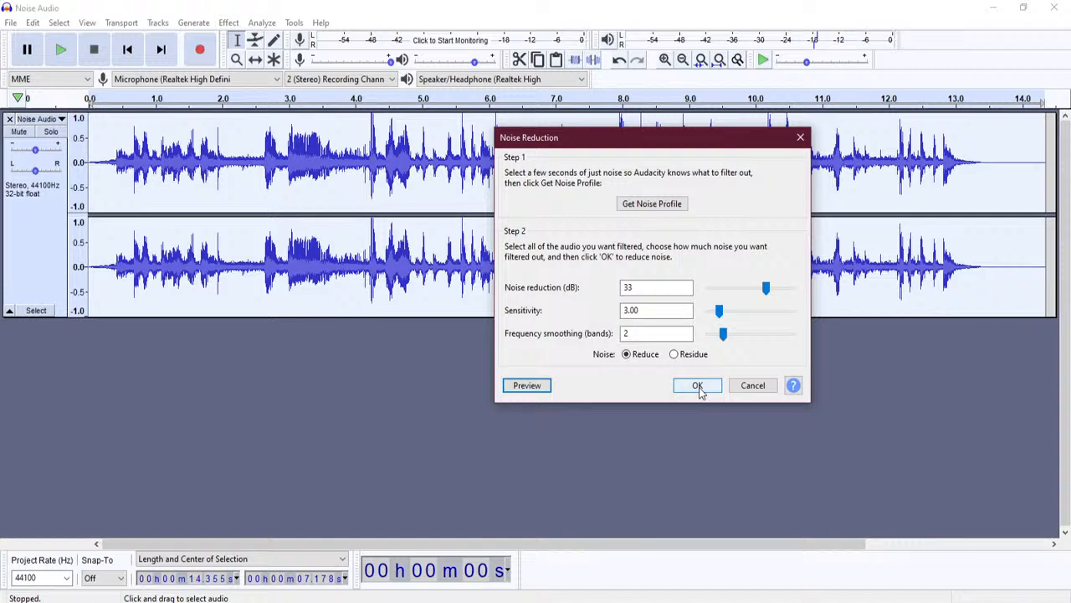
pyautogui.click(698, 389)
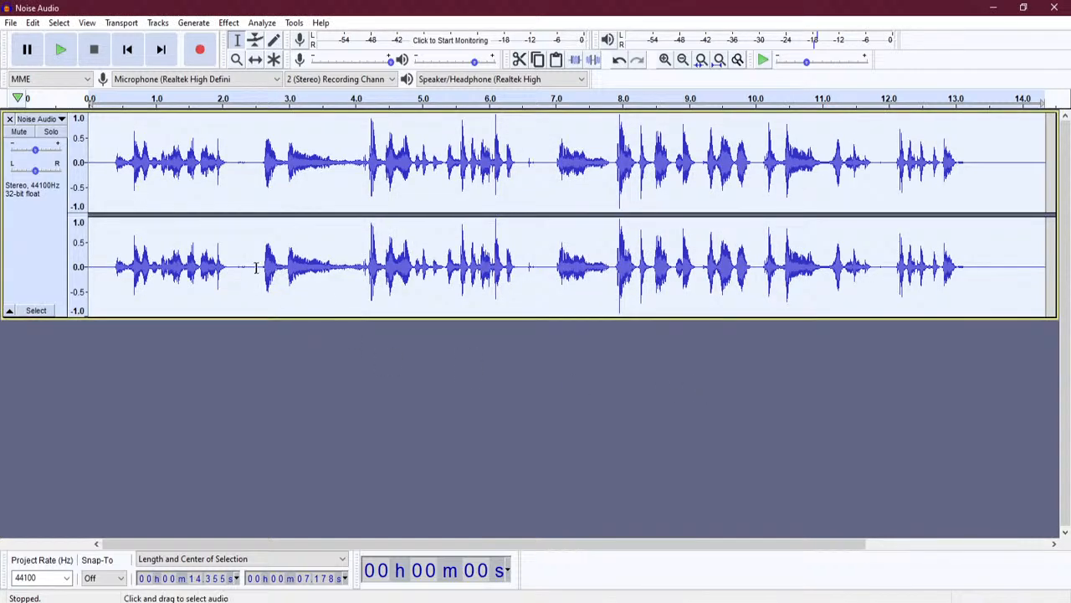
pyautogui.click(298, 266)
pyautogui.click(673, 253)
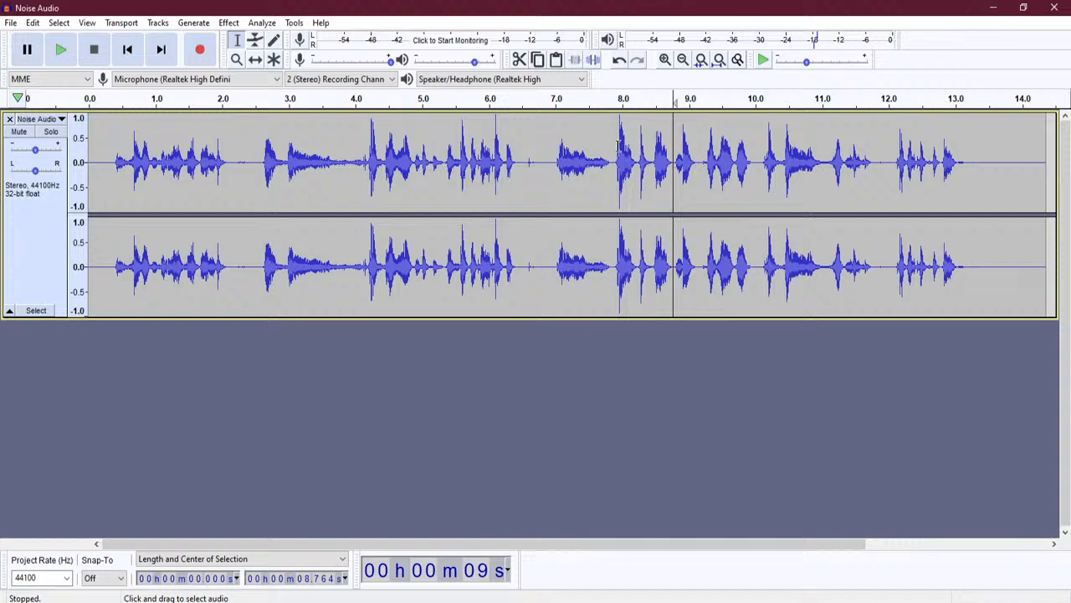
pyautogui.click(551, 159)
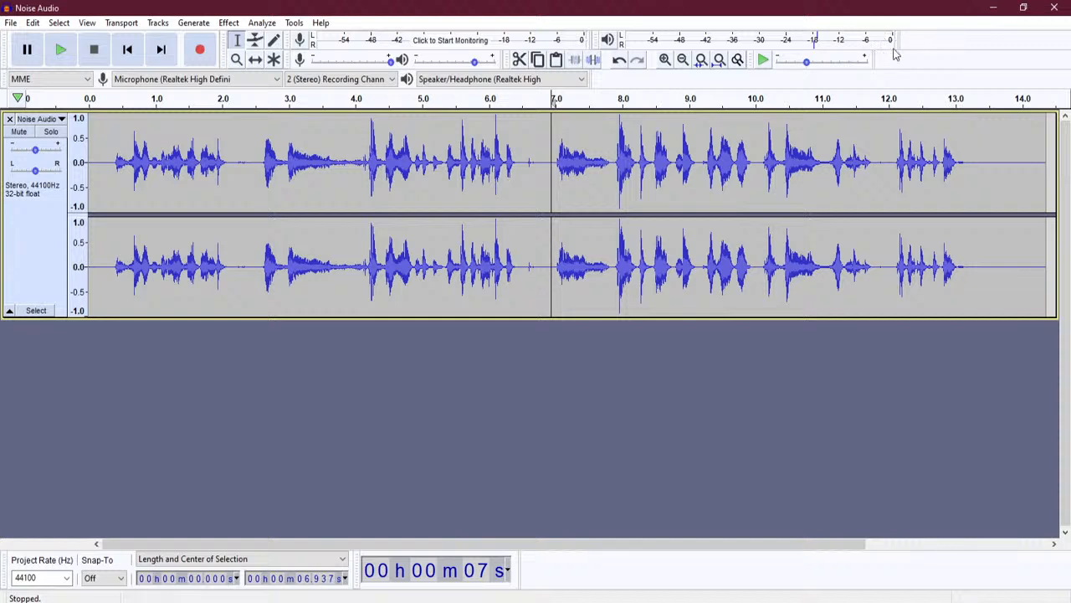
pyautogui.click(65, 53)
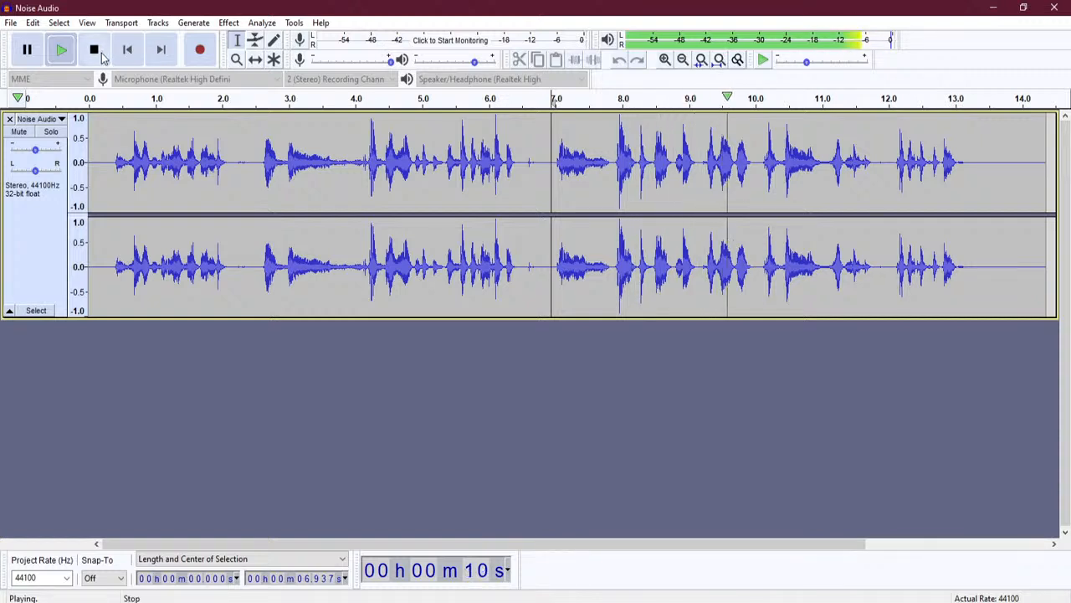
pyautogui.click(102, 52)
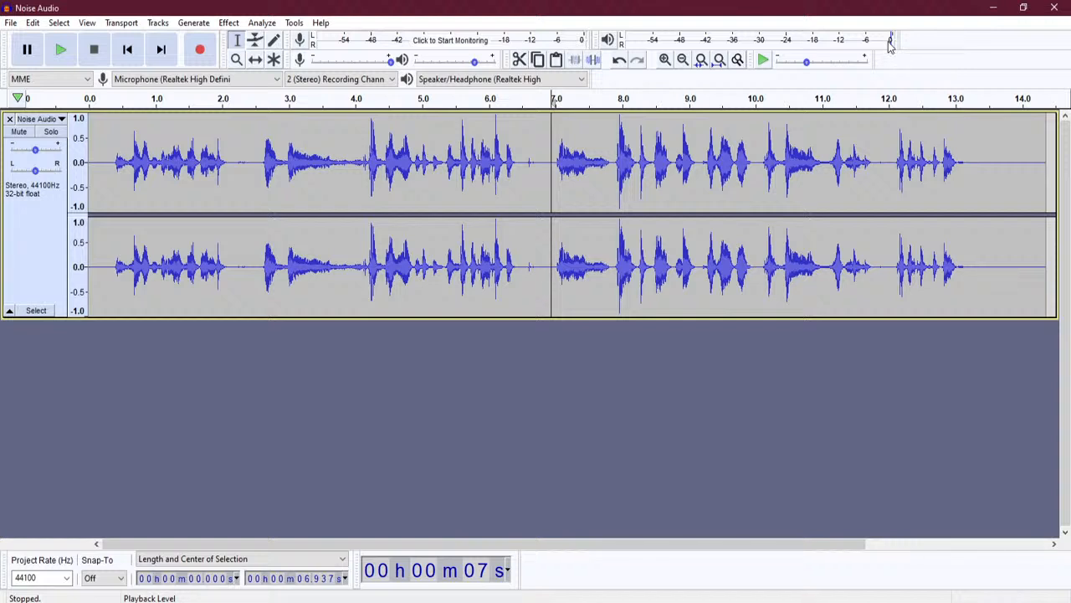
pyautogui.doubleClick(578, 200)
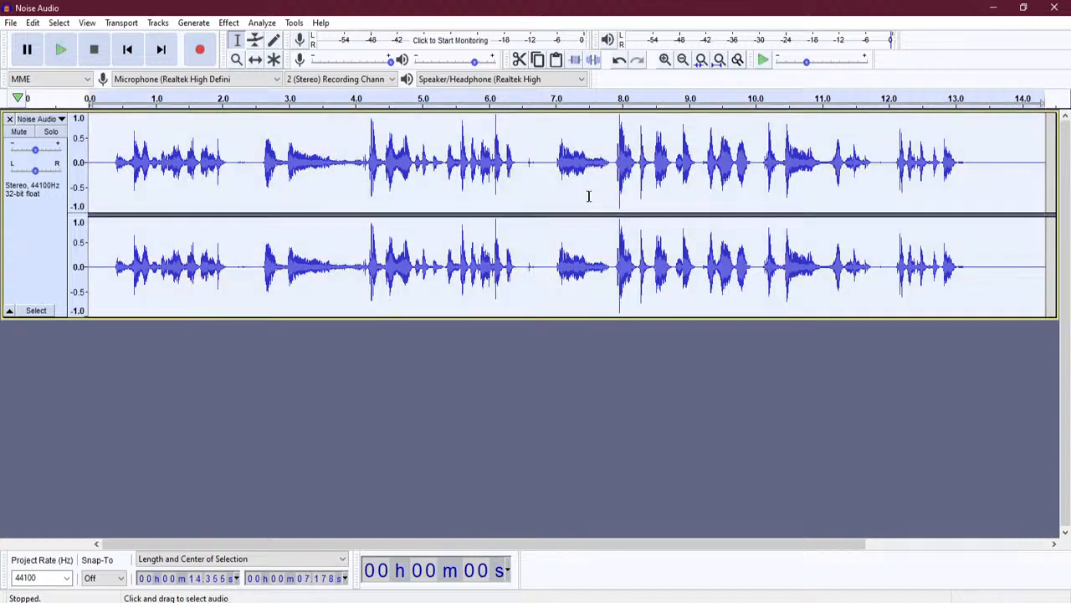
# - Normalize the track to a -1.0 dB peak with DC offset removed
pyautogui.click(233, 25)
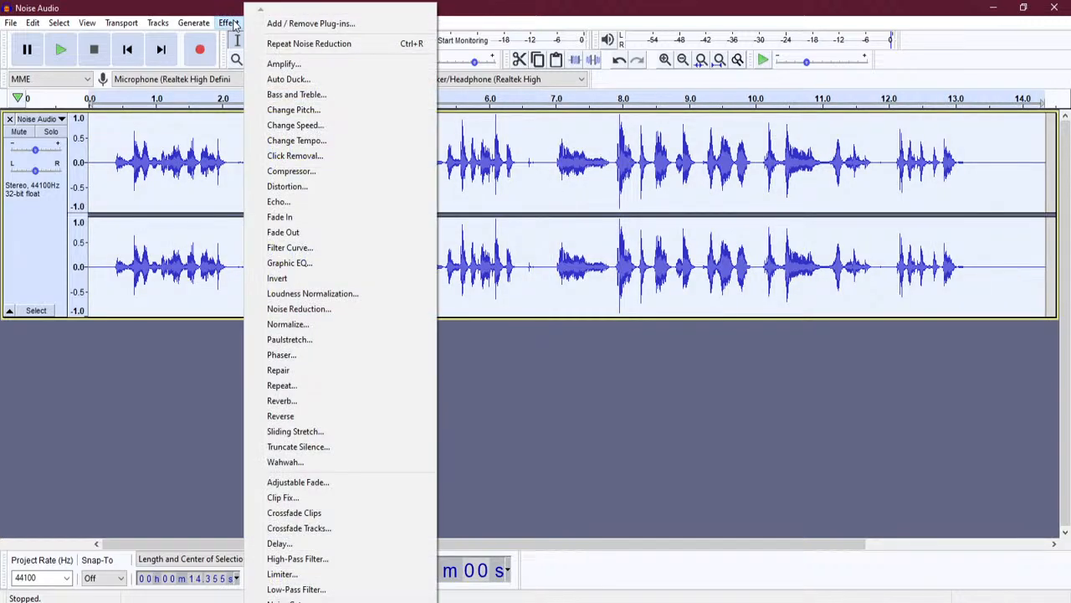
pyautogui.click(369, 331)
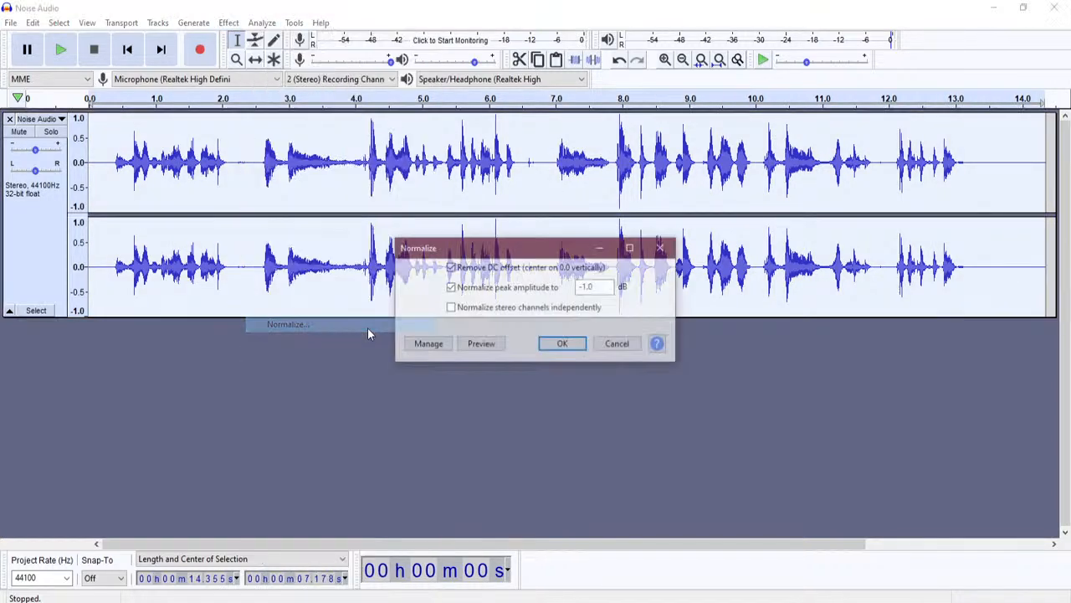
pyautogui.moveTo(522, 248); pyautogui.dragTo(648, 296)
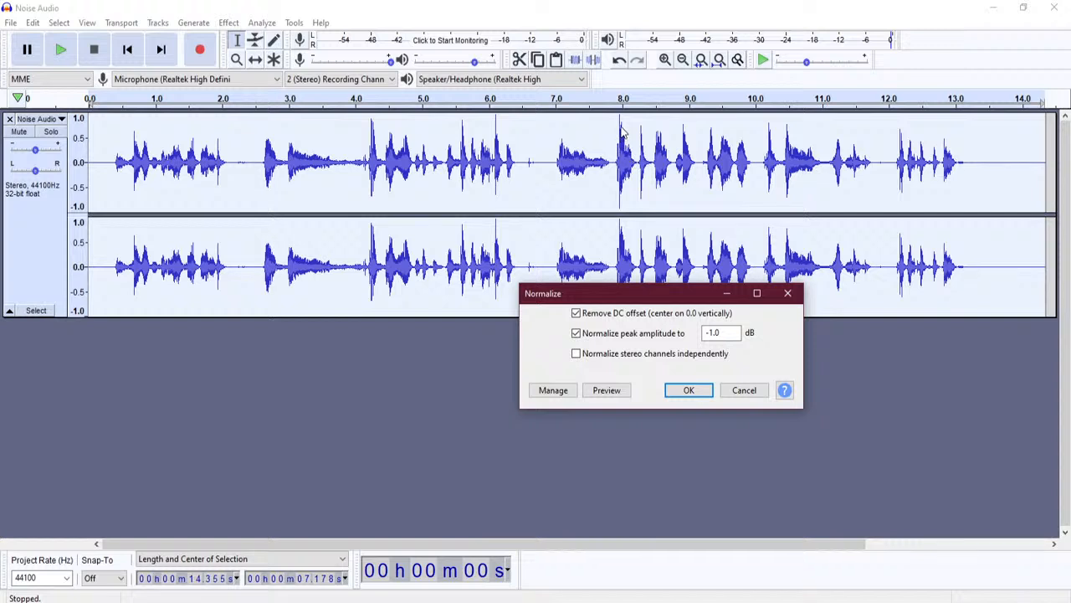
pyautogui.click(692, 391)
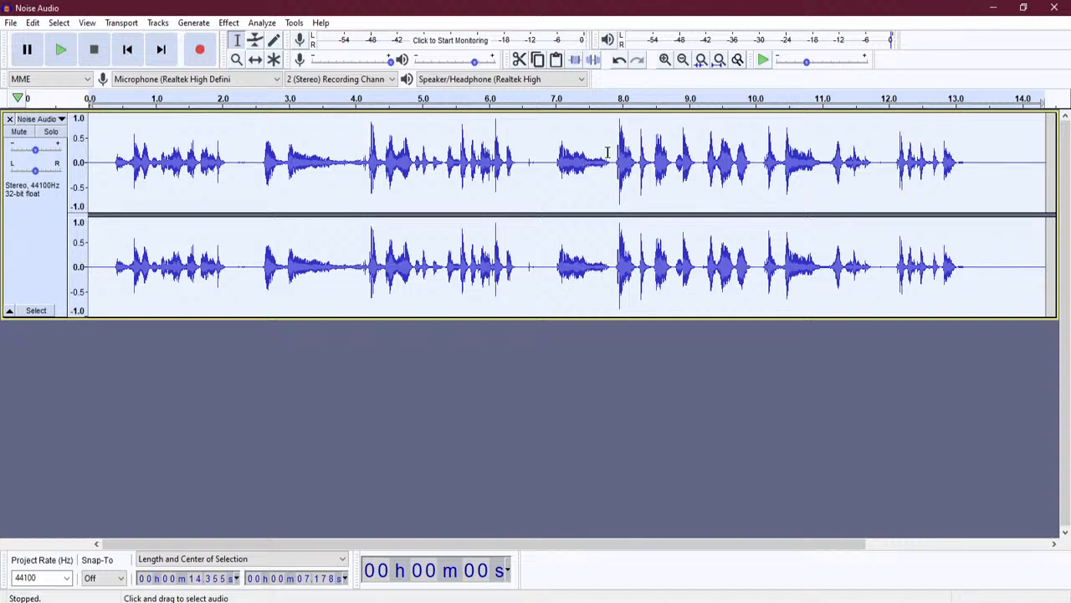
# - Play the normalized audio from about 6.9 seconds, then stop
pyautogui.click(608, 152)
pyautogui.click(547, 153)
pyautogui.click(61, 50)
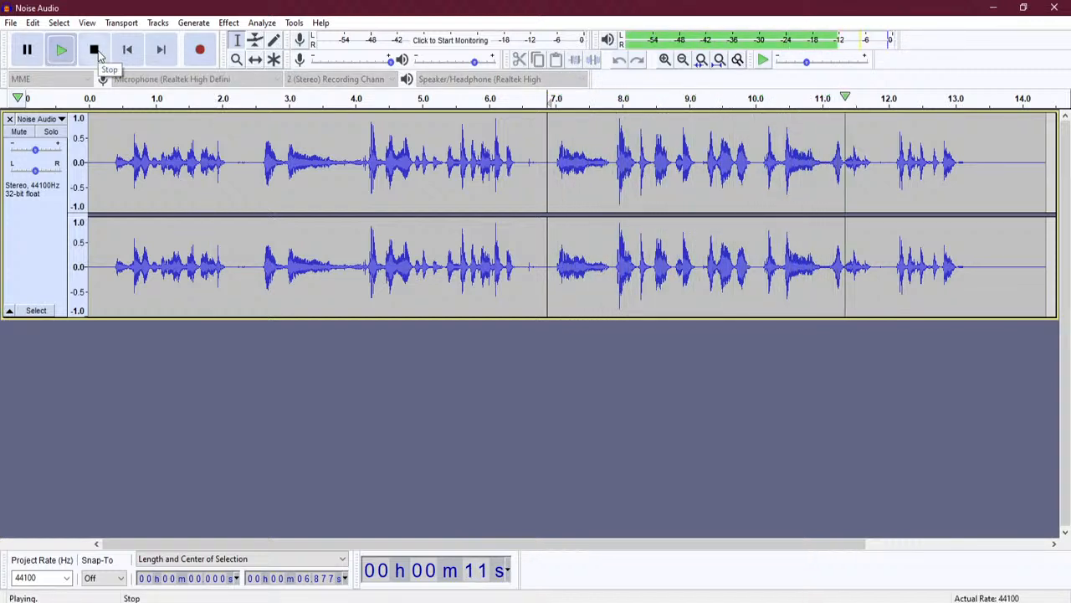
pyautogui.click(95, 52)
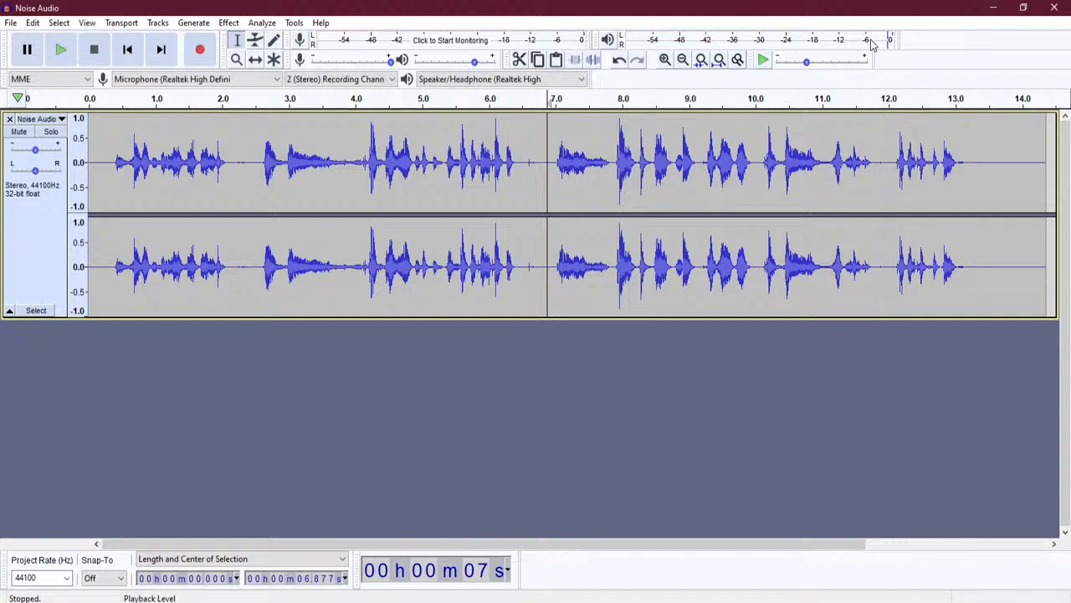
pyautogui.click(100, 201)
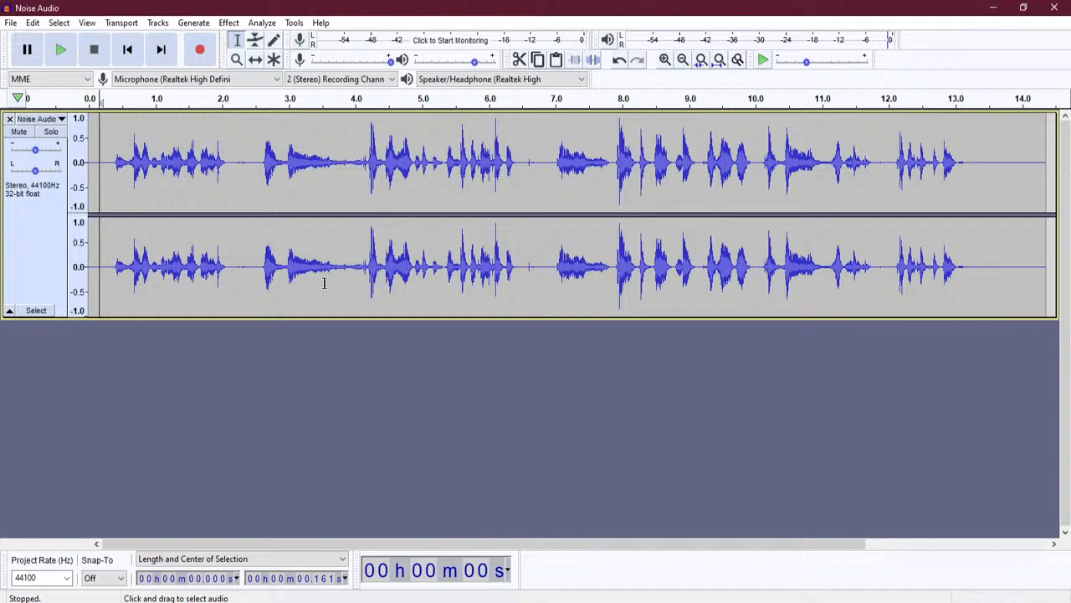
# - Play the processed track from the start, then remove the Noise Audio track
pyautogui.click(61, 52)
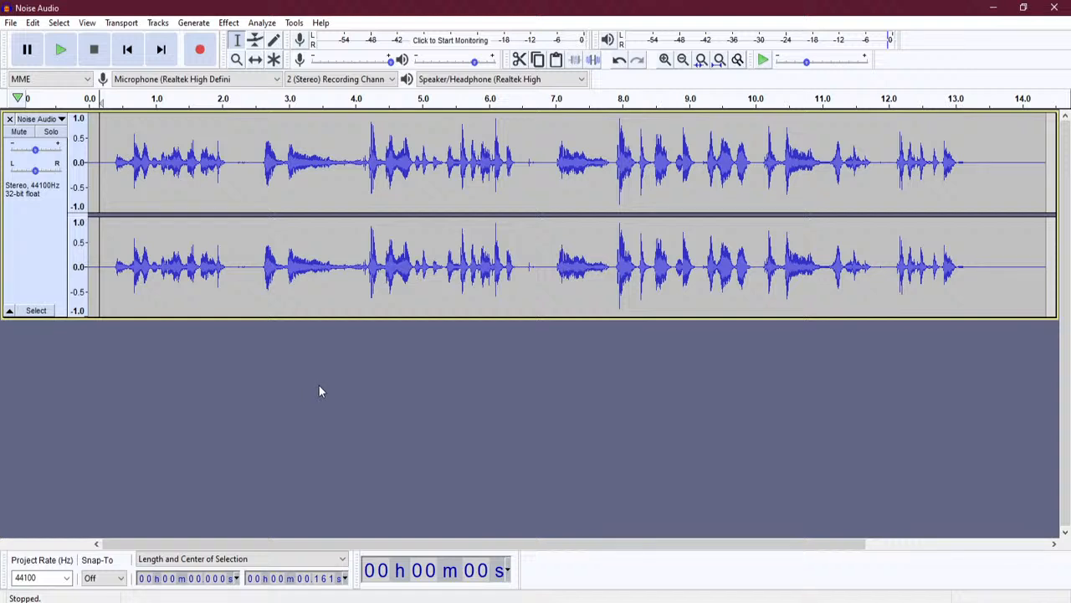
pyautogui.click(10, 120)
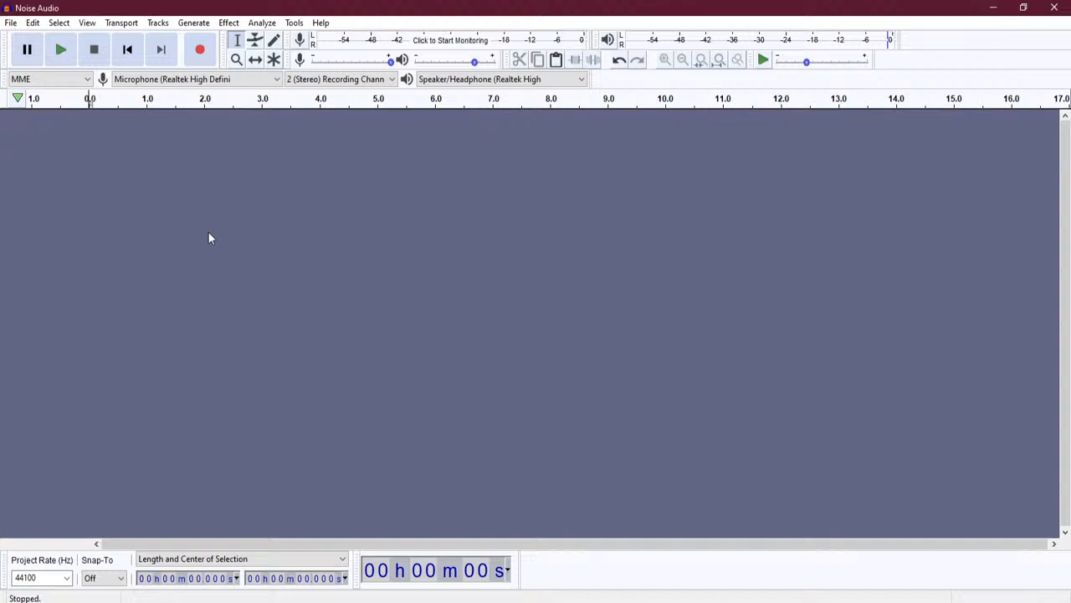
# - Record a new voice take of about 14 seconds
pyautogui.click(202, 52)
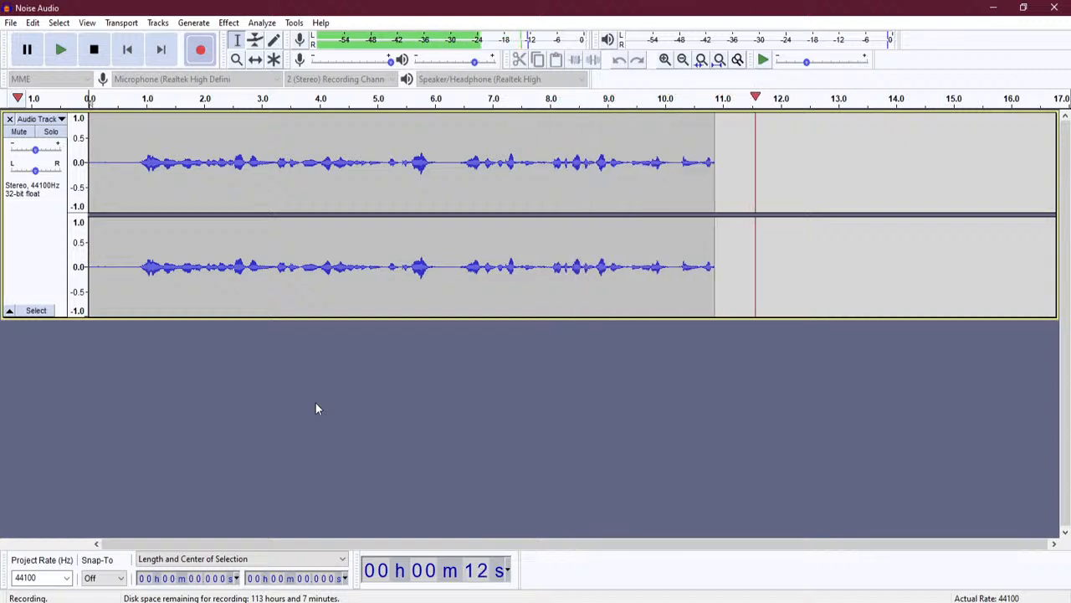
pyautogui.click(94, 52)
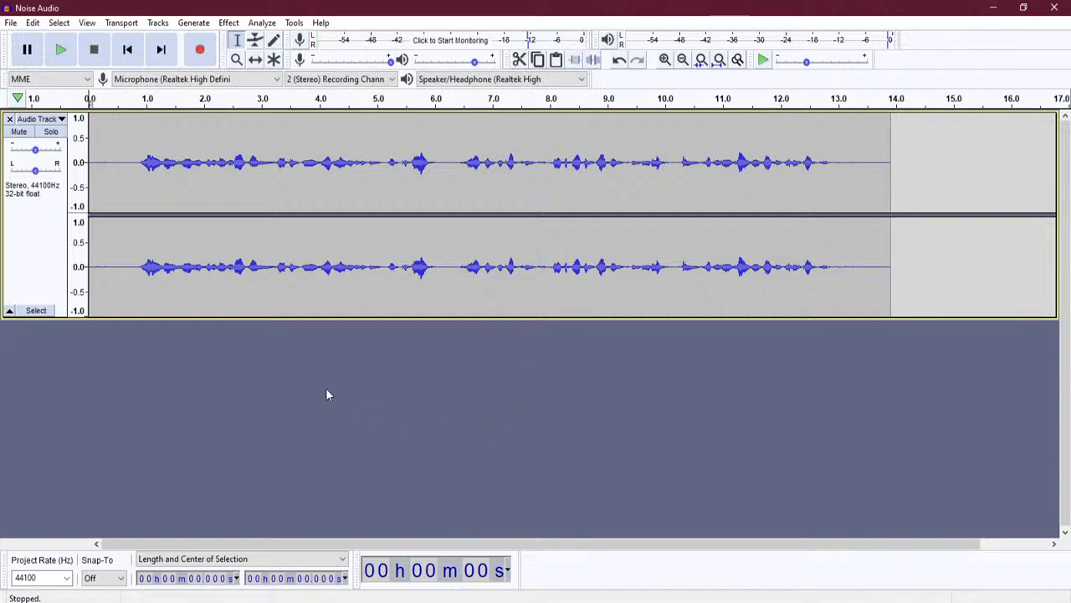
# - Add an empty stereo track via Tracks > Add New > Stereo Track, below the recorded take
pyautogui.click(899, 273)
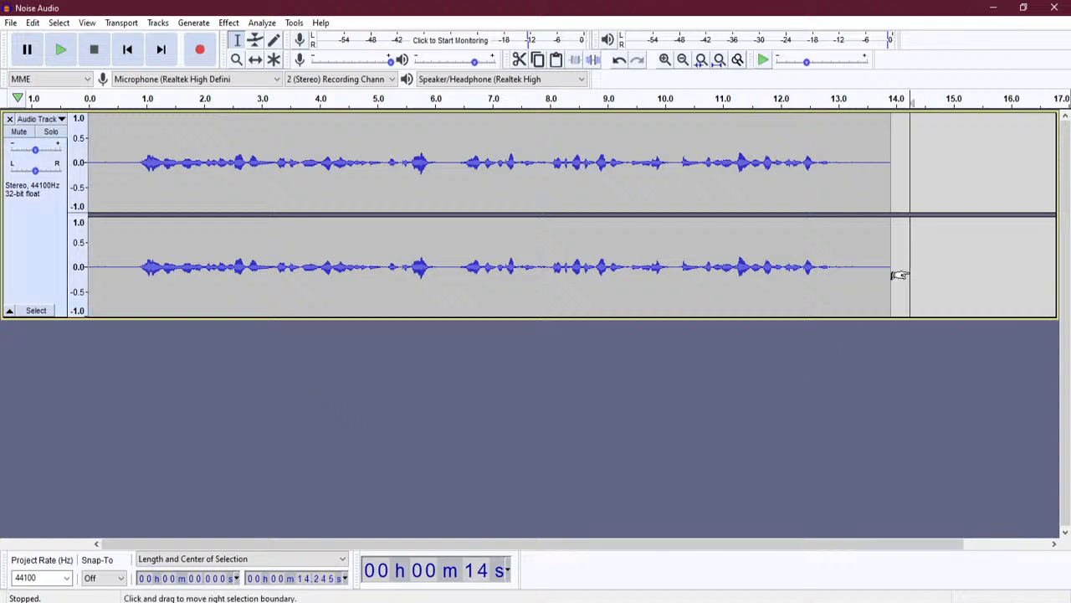
pyautogui.click(156, 25)
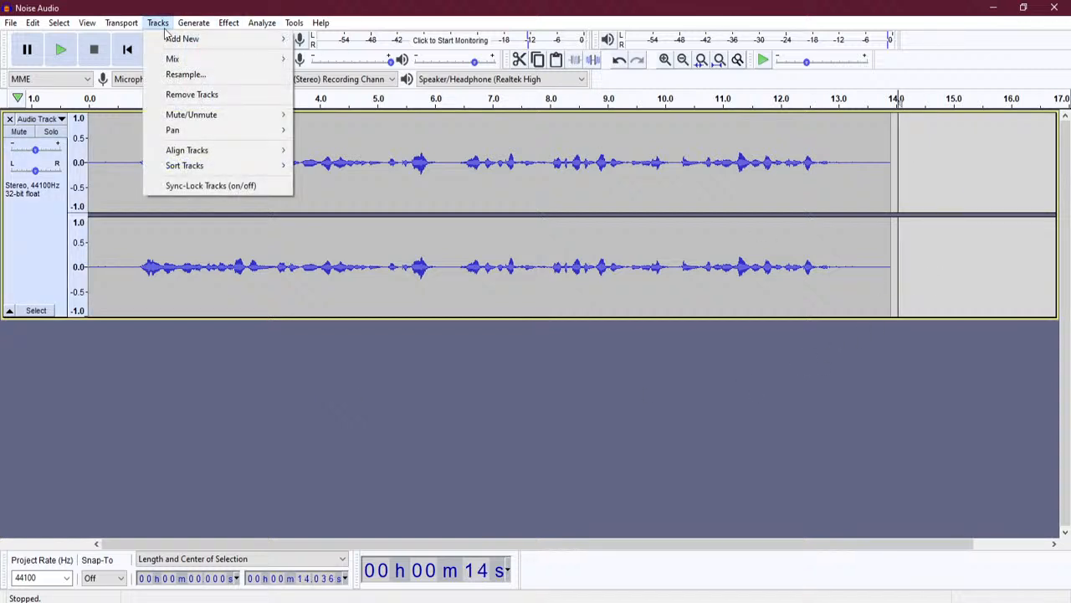
pyautogui.moveTo(186, 42)
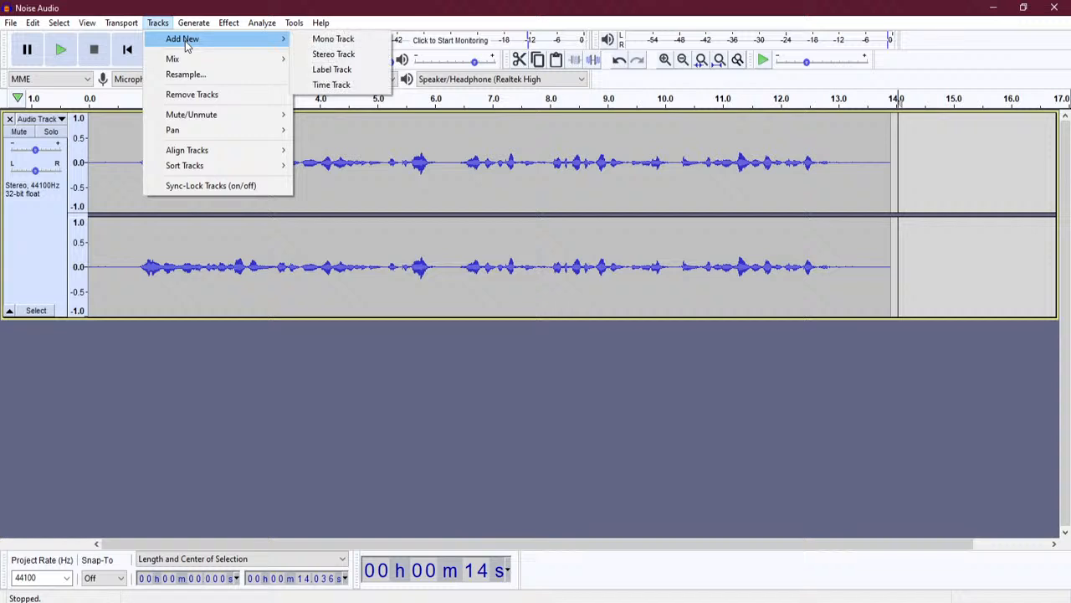
pyautogui.click(351, 55)
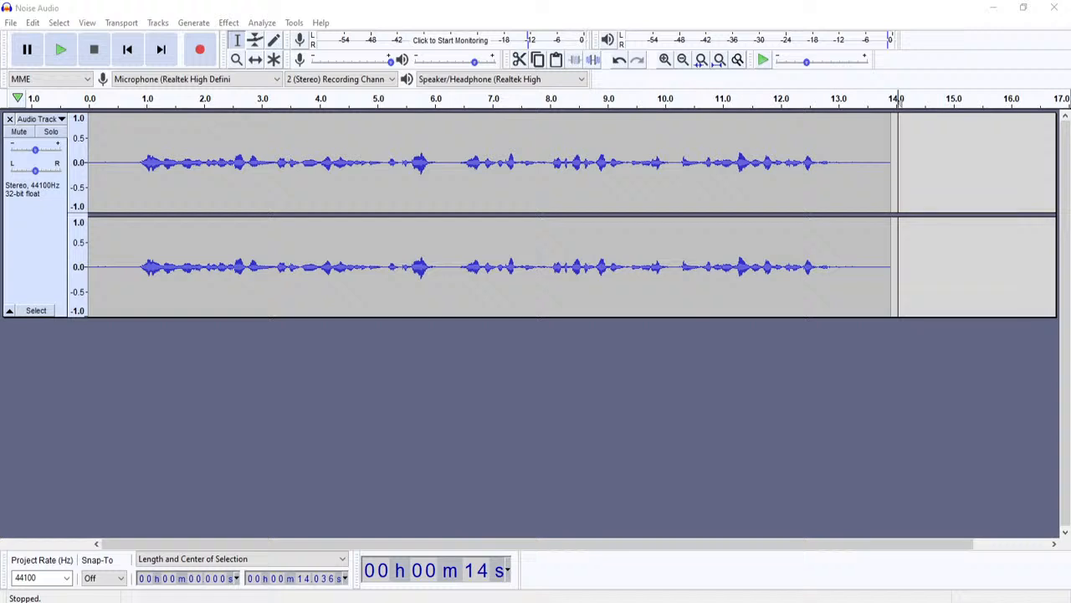
pyautogui.click(140, 25)
pyautogui.moveTo(171, 46)
pyautogui.click(157, 25)
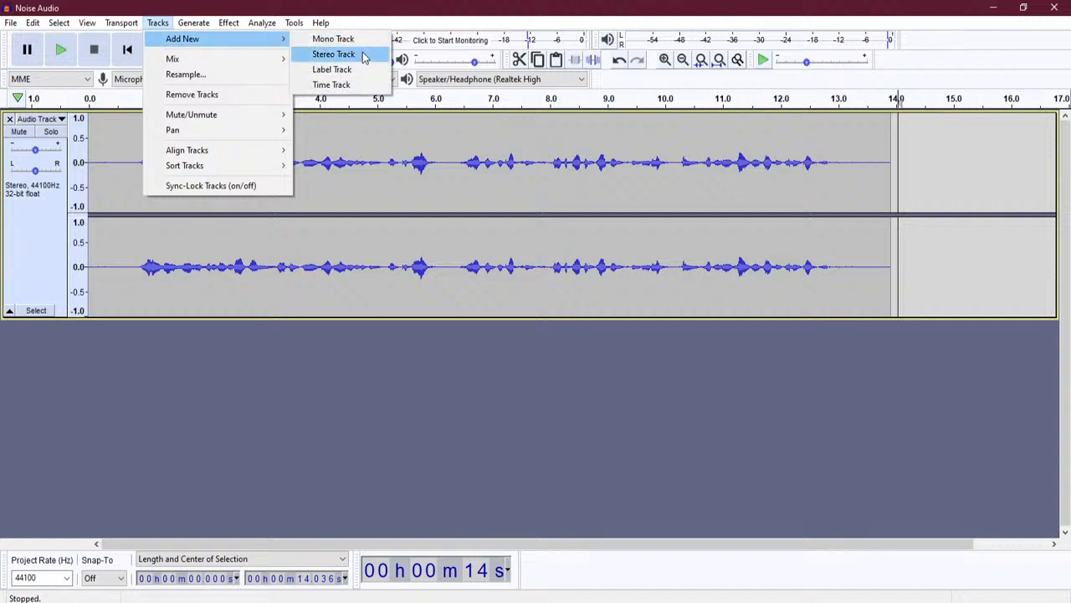
pyautogui.click(363, 54)
pyautogui.click(104, 443)
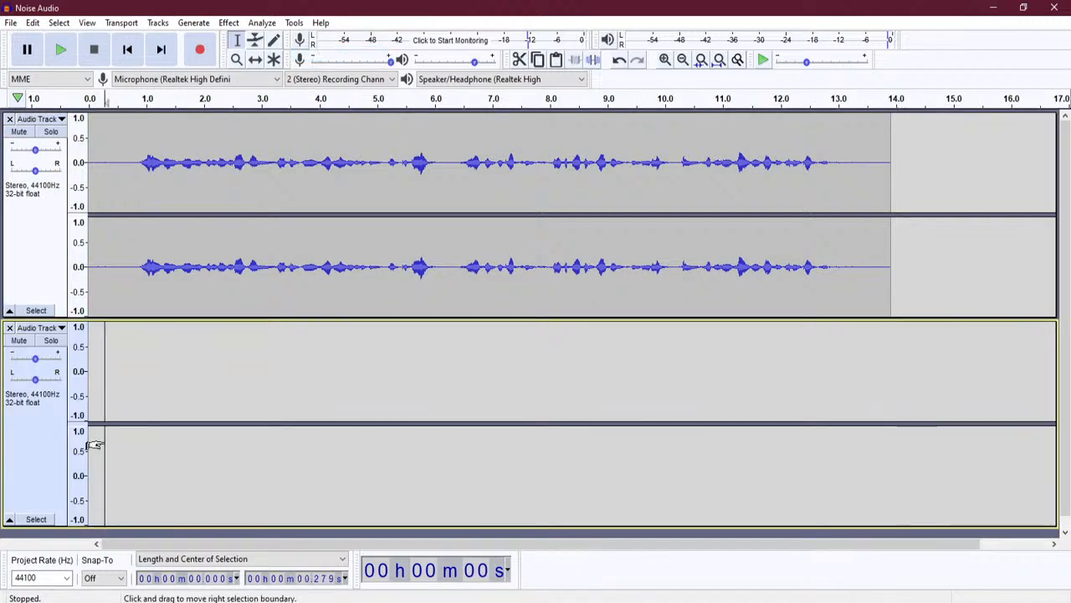
# - Mute track 1 and record an eight-second clip into track 2 from the start
pyautogui.click(23, 134)
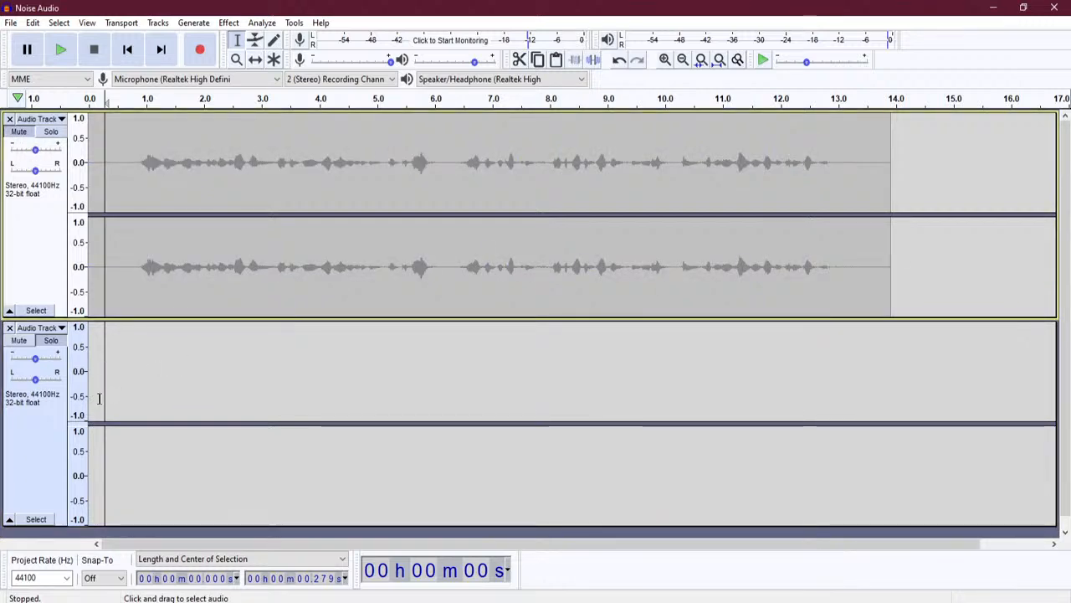
pyautogui.click(84, 102)
pyautogui.moveTo(95, 412); pyautogui.dragTo(81, 412)
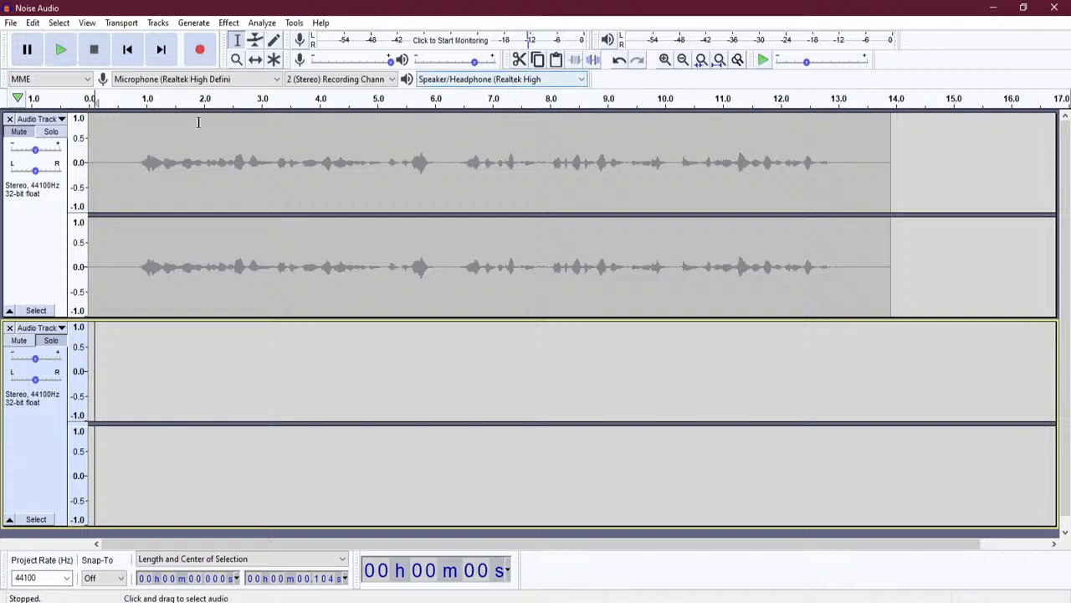
pyautogui.click(128, 50)
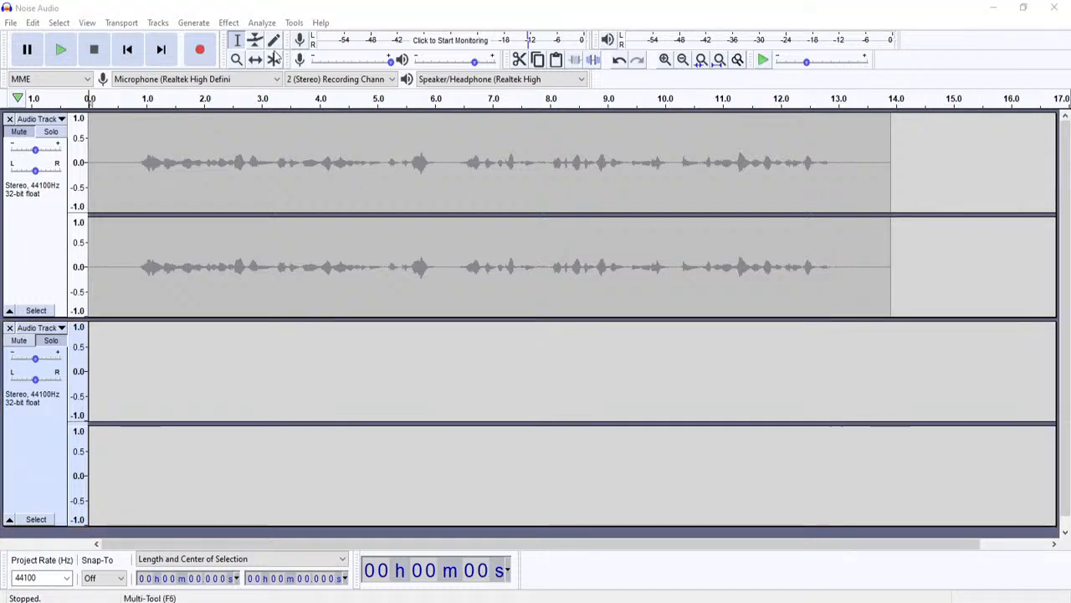
pyautogui.click(201, 50)
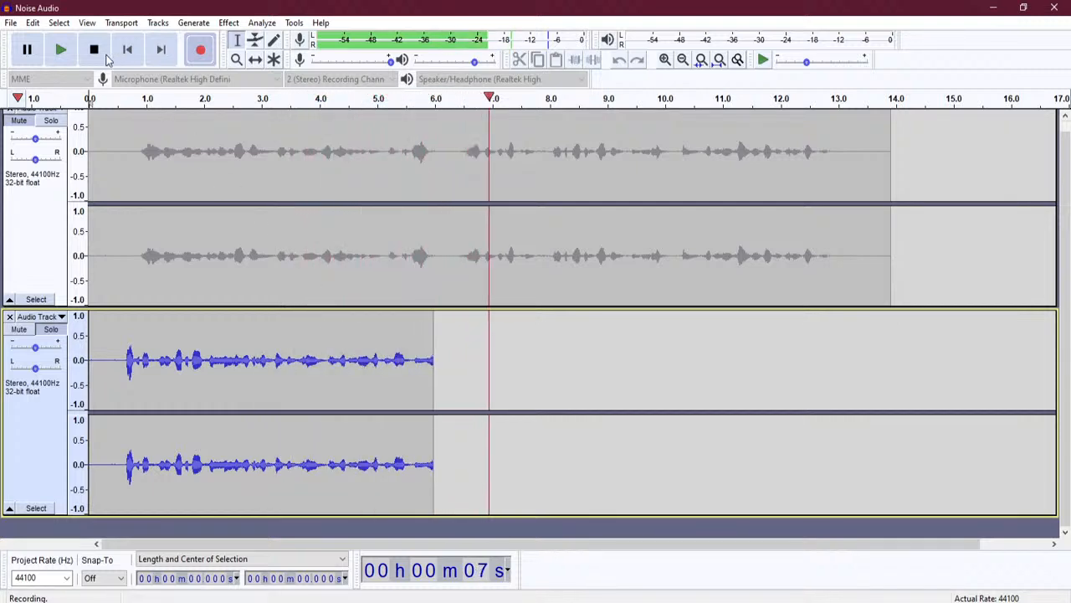
pyautogui.click(95, 52)
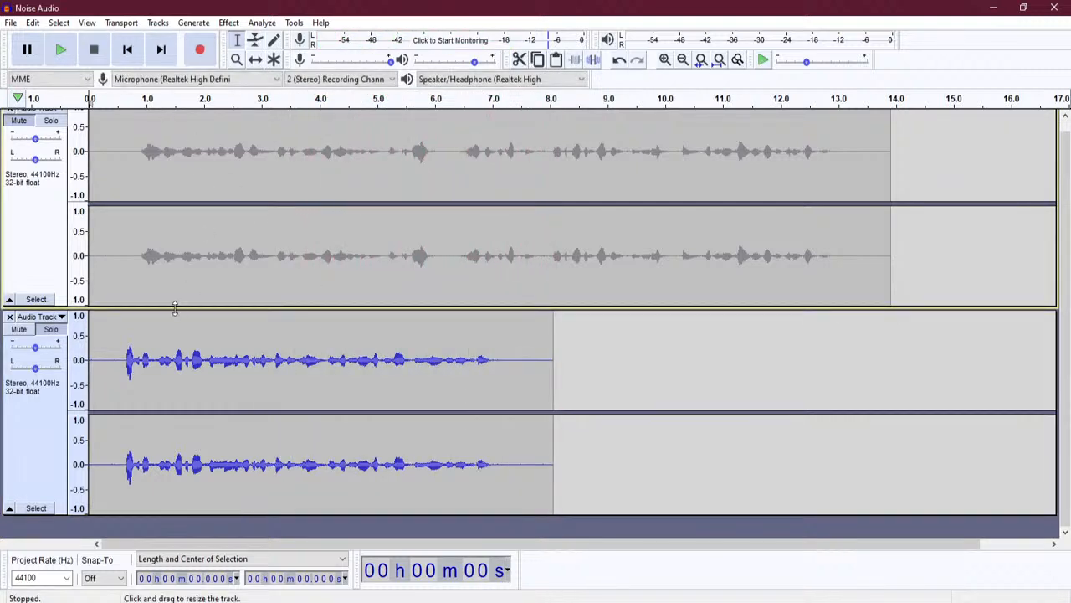
pyautogui.scroll(1, 151, 222)
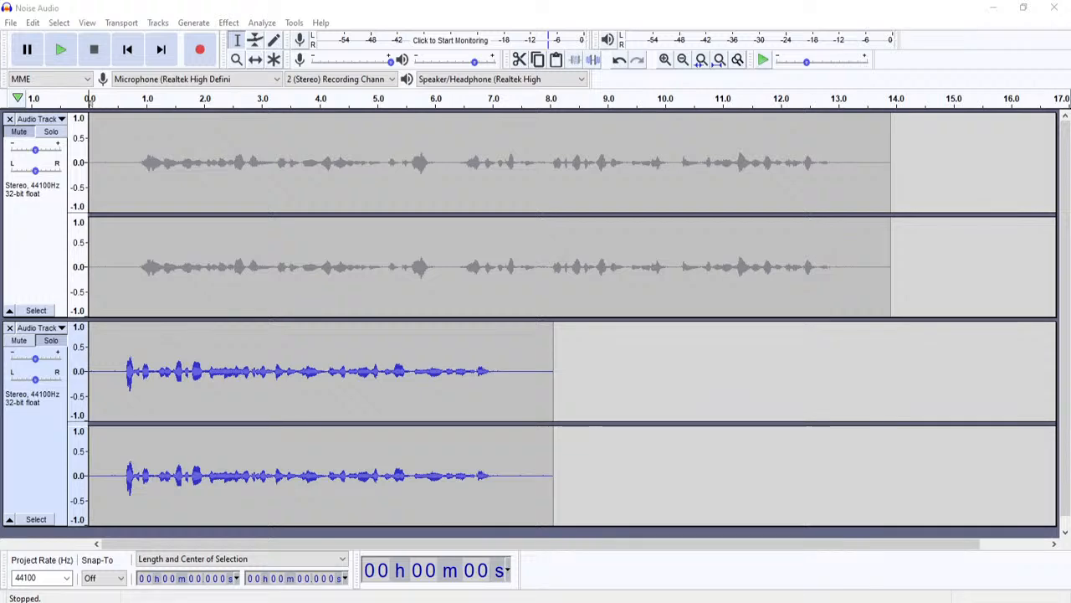
pyautogui.moveTo(0, 52); pyautogui.dragTo(286, 54)
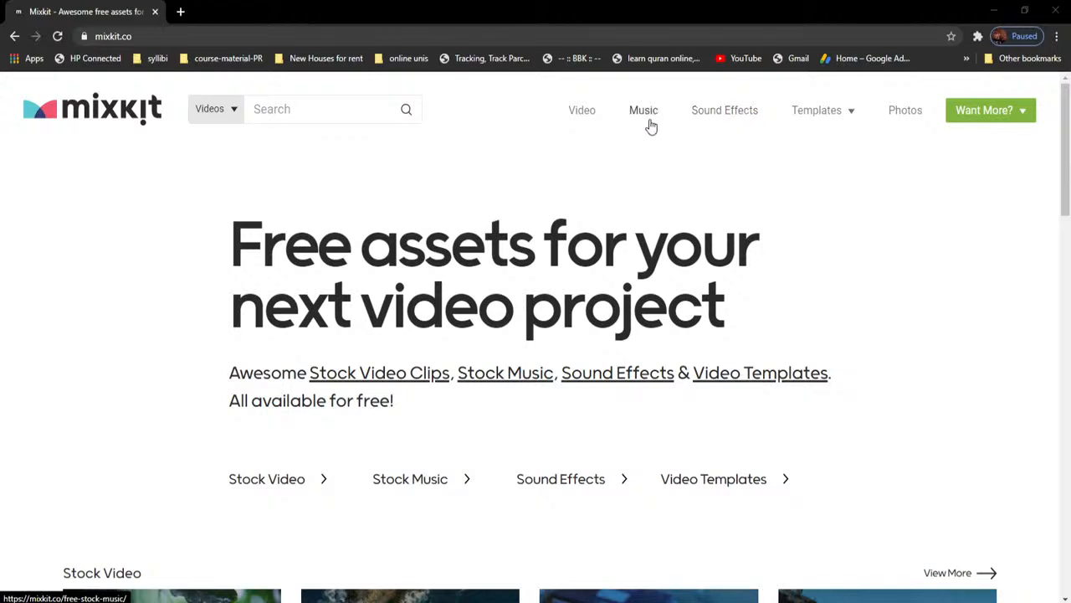
# - Navigate Mixkit to the Royalty Free Stock Music page and click into its search box
pyautogui.click(734, 117)
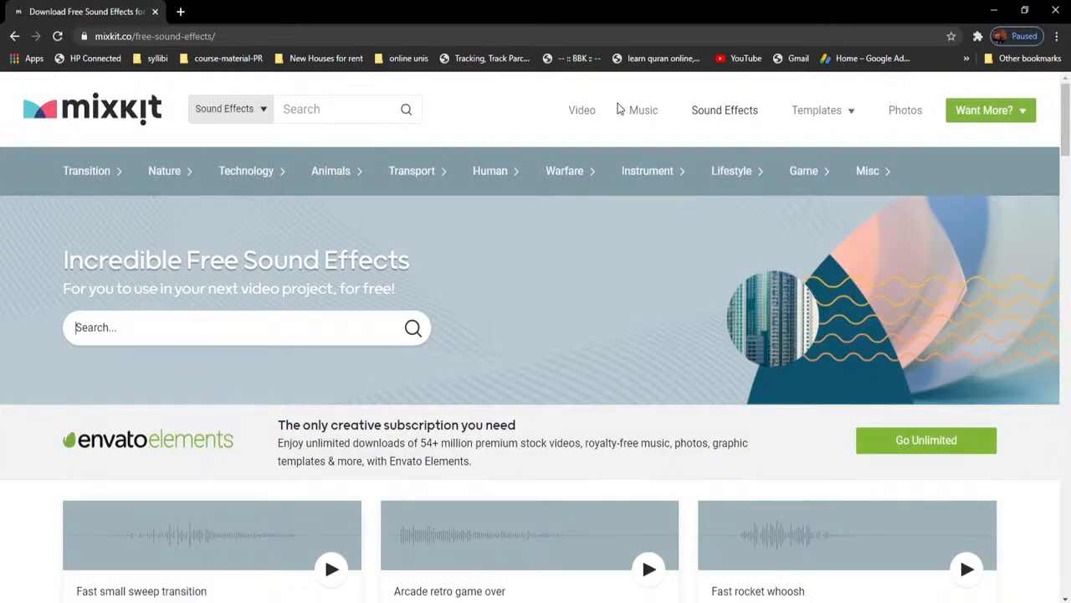
pyautogui.click(645, 112)
pyautogui.click(245, 325)
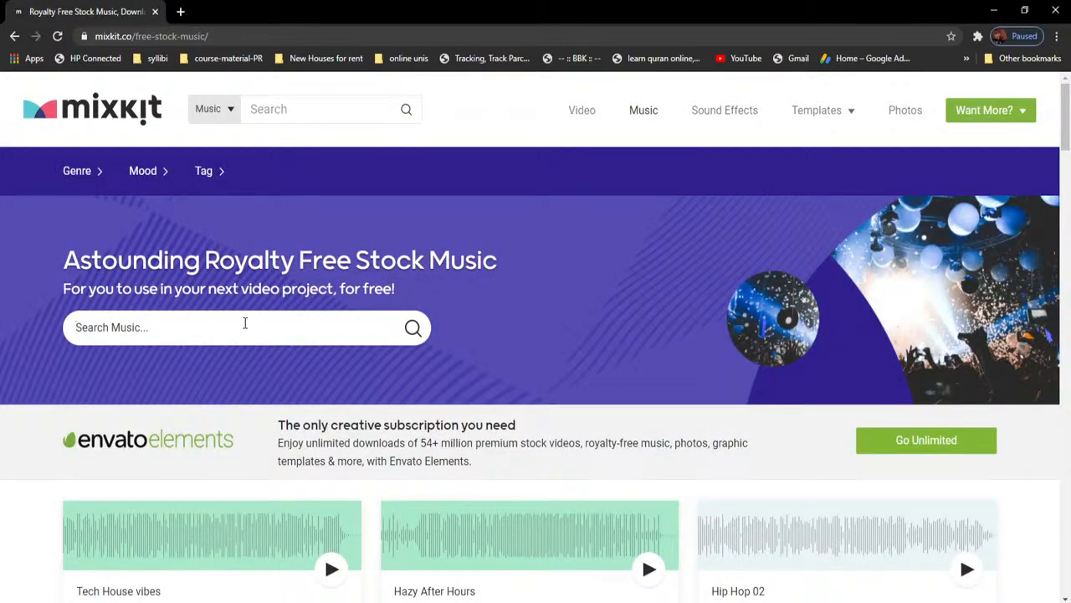
# - Search music for 'radio, intro' and preview Sports Intro, The Dramatic Intro and The Percussion Intro
pyautogui.write('radio, intro')
pyautogui.press('Return')
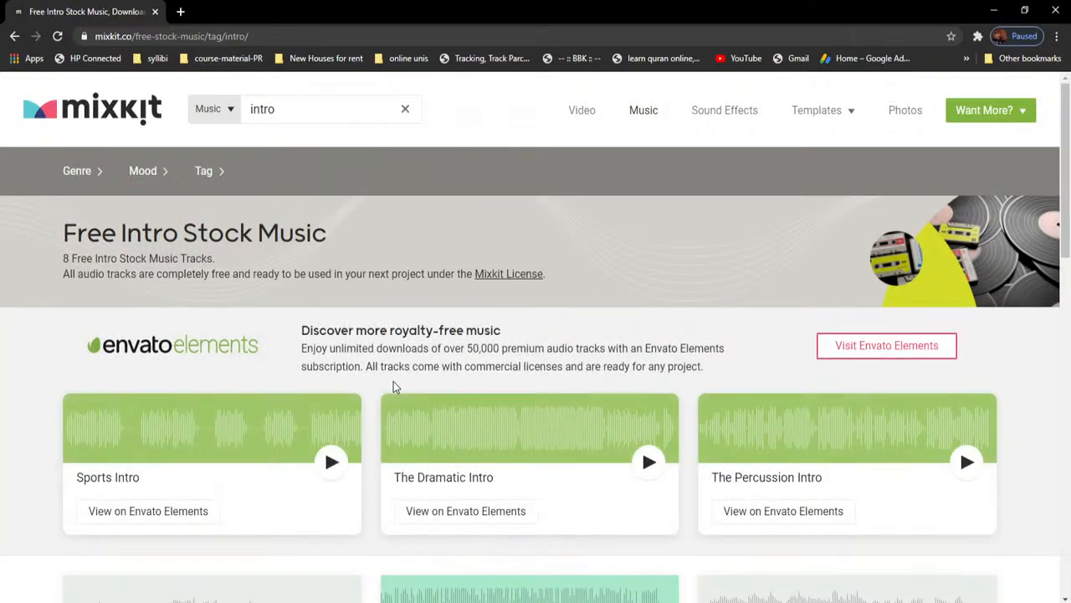
pyautogui.scroll(-2, 426, 383)
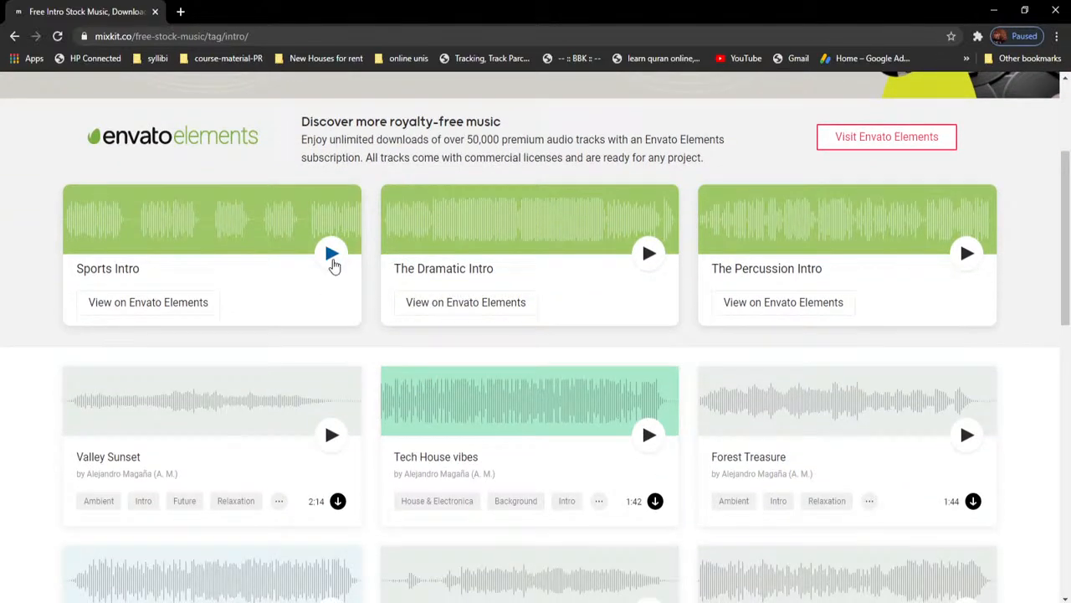
pyautogui.click(332, 255)
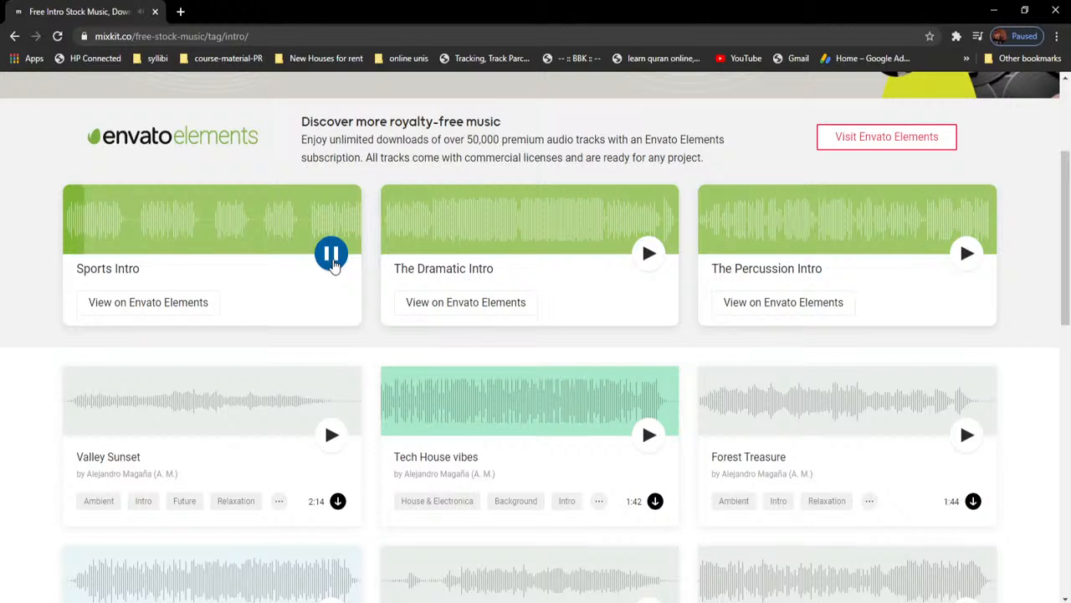
pyautogui.click(332, 260)
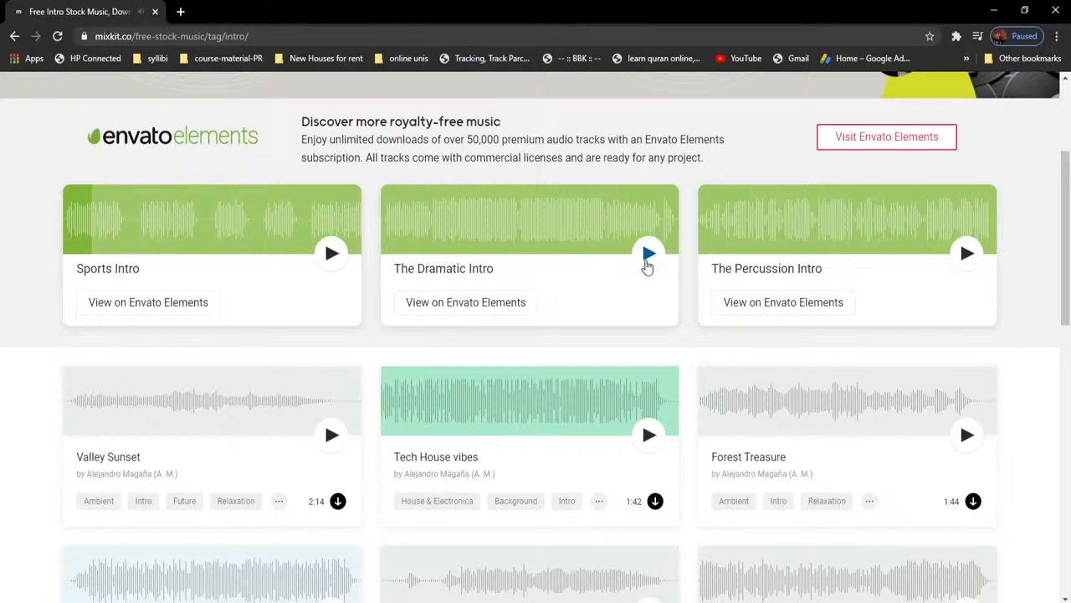
pyautogui.click(647, 261)
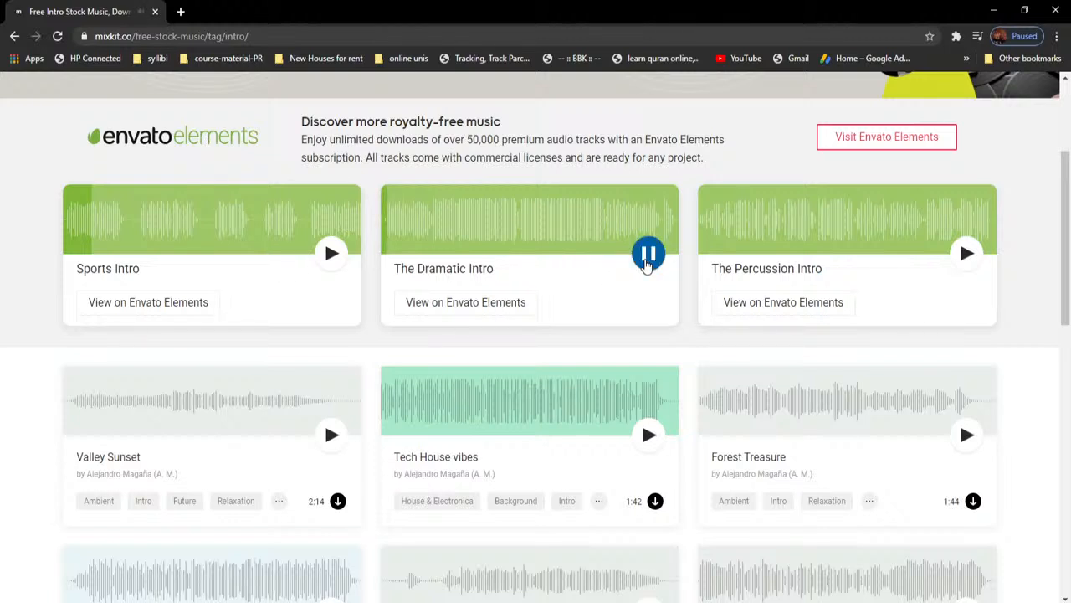
pyautogui.click(647, 261)
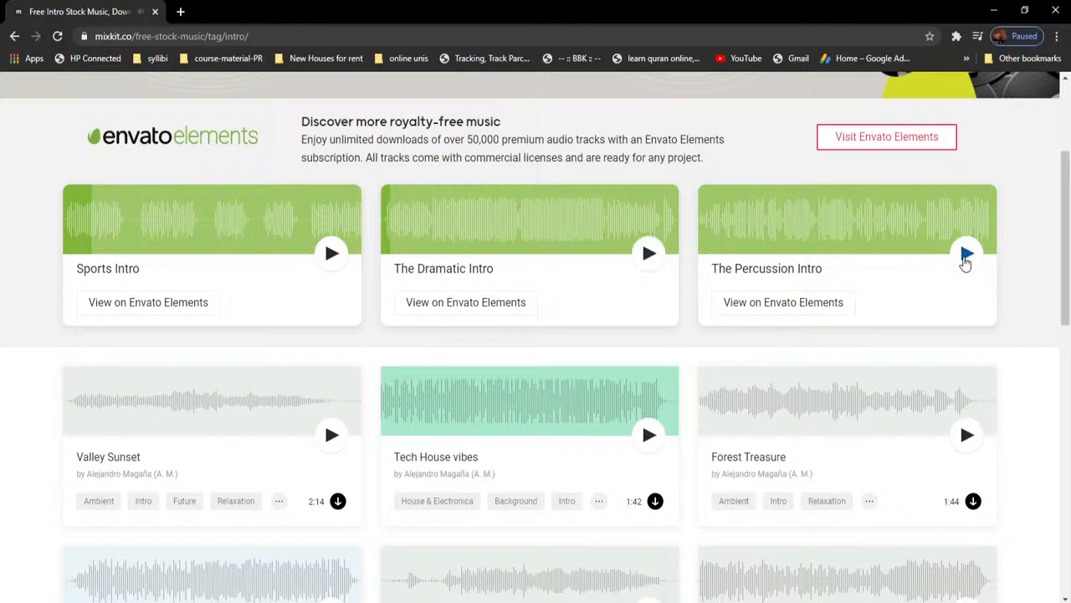
pyautogui.click(966, 260)
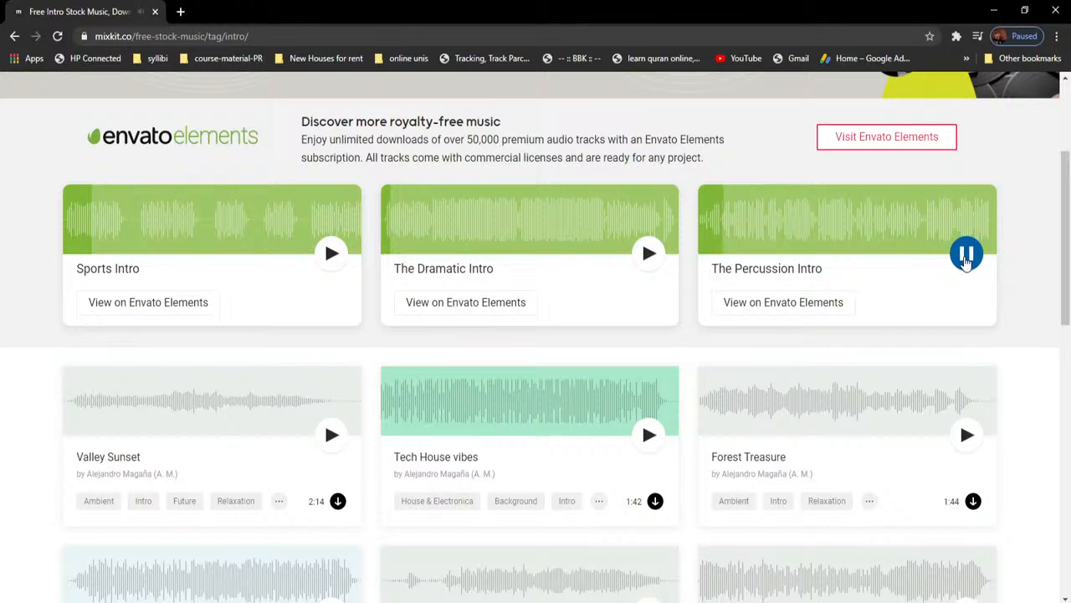
pyautogui.click(967, 255)
# - Preview Valley Sunset, then listen to Sports Intro again
pyautogui.scroll(-2, 334, 442)
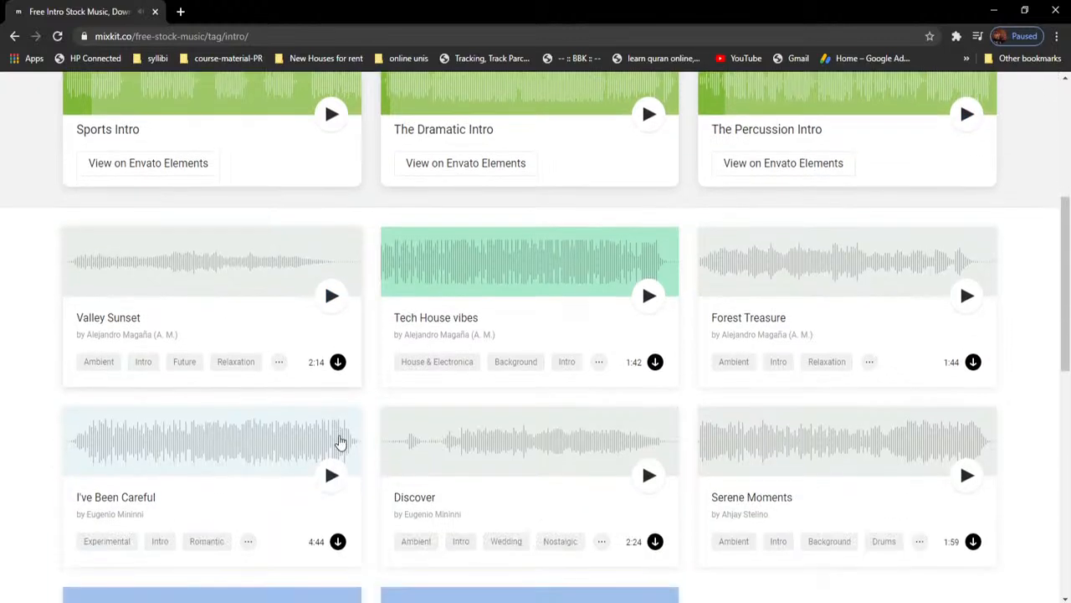
pyautogui.click(332, 304)
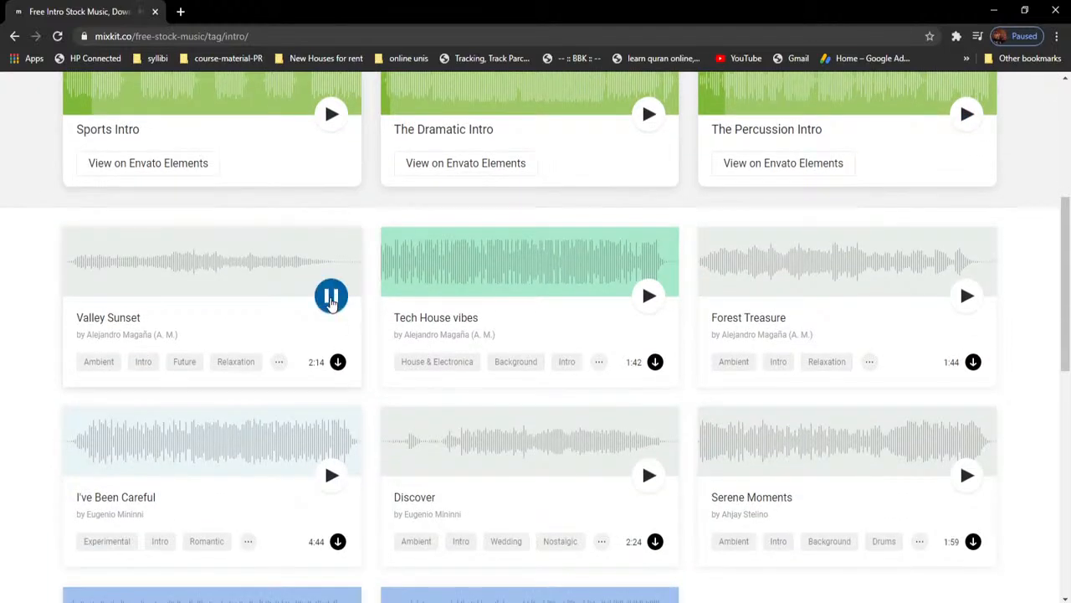
pyautogui.click(332, 302)
pyautogui.scroll(5, 214, 313)
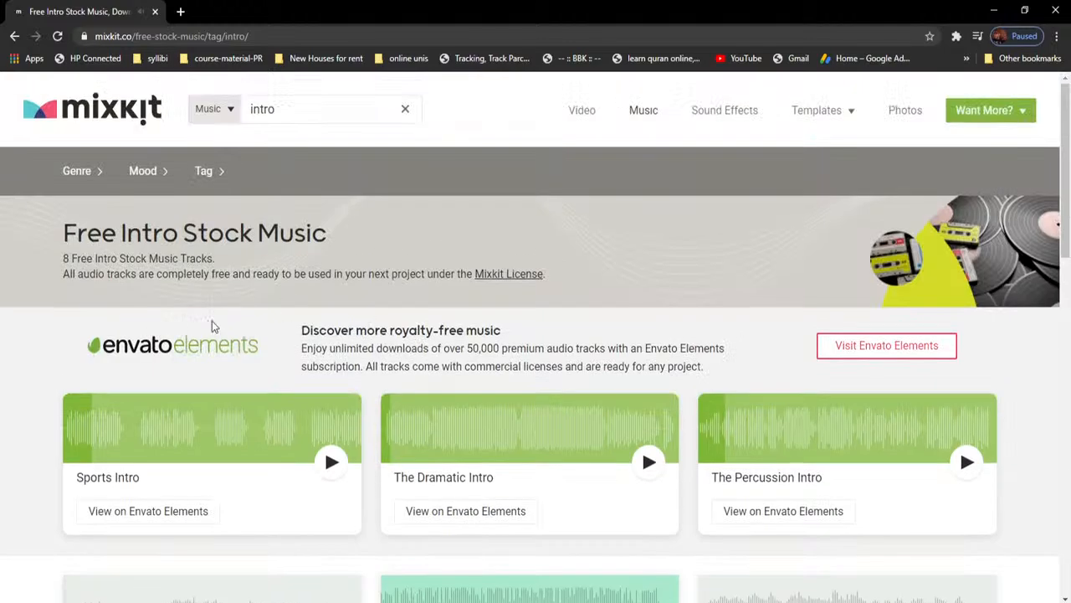
pyautogui.scroll(-2, 210, 431)
pyautogui.click(163, 291)
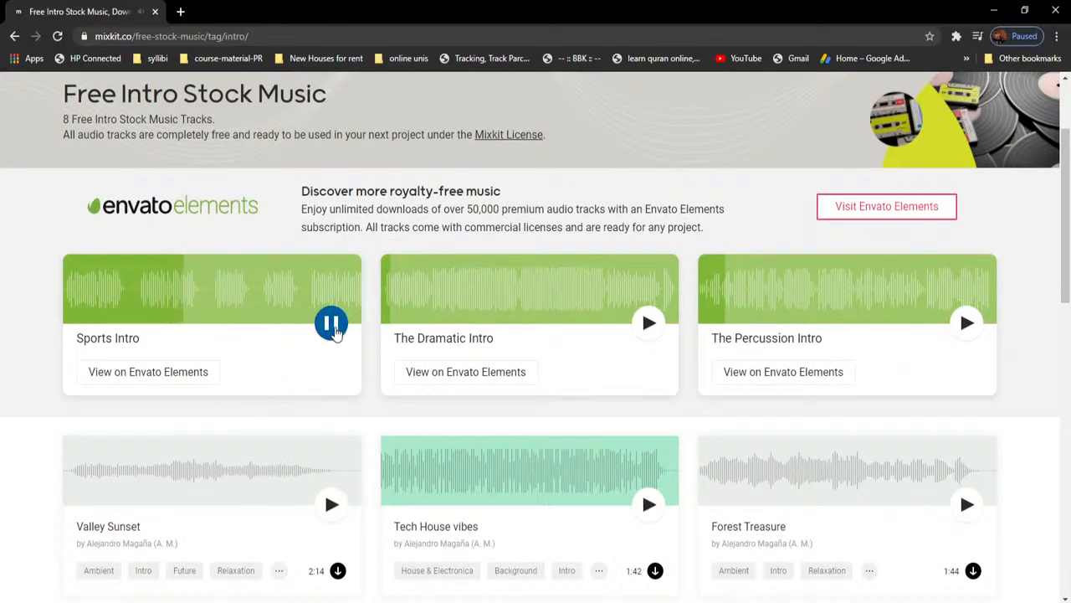
pyautogui.click(332, 325)
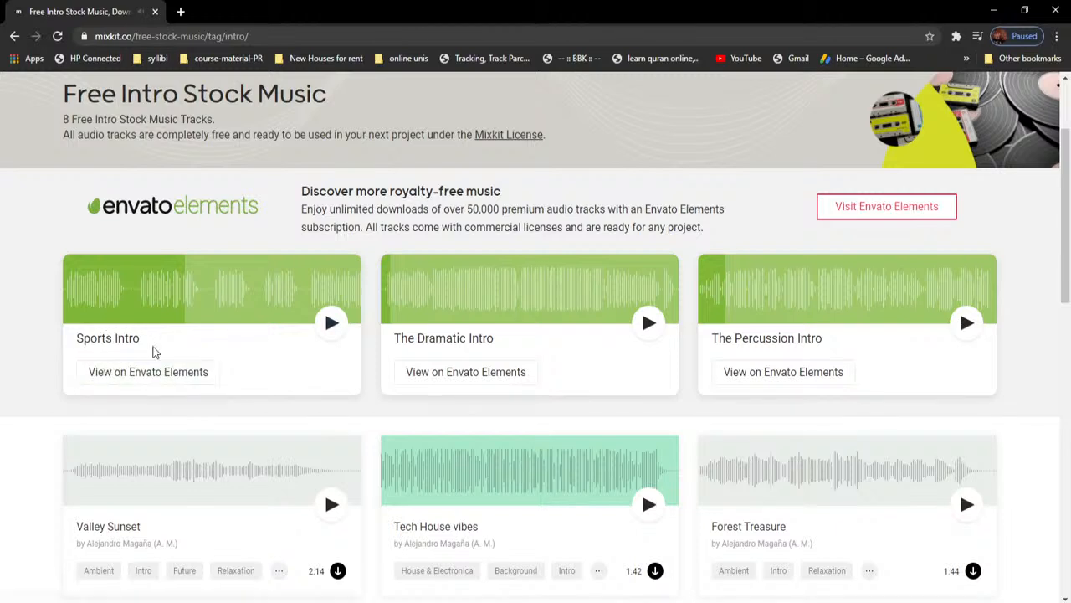
pyautogui.scroll(2, 237, 366)
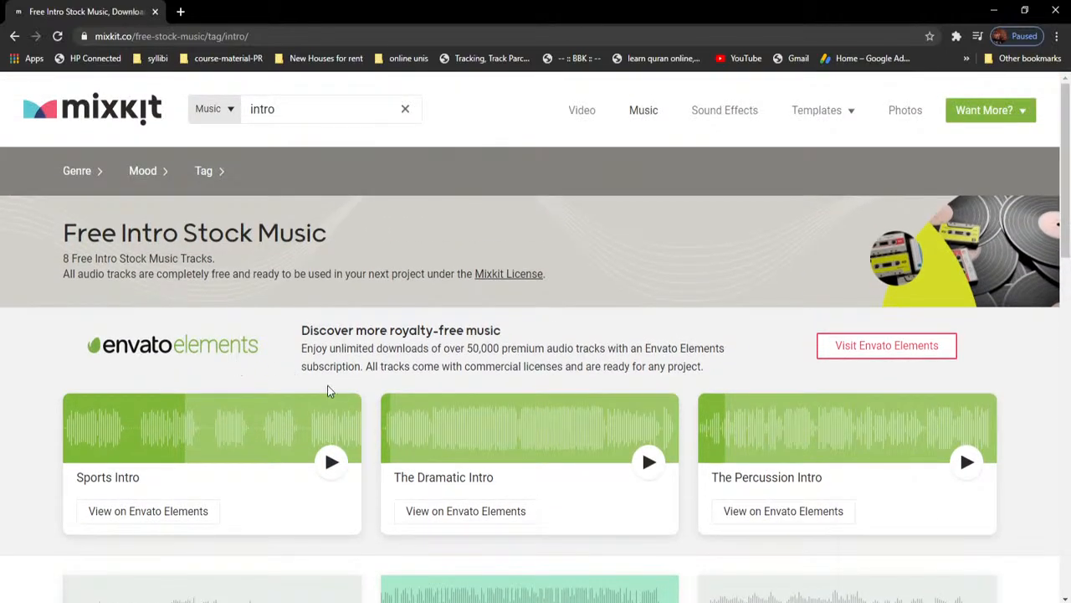
pyautogui.scroll(-4, 337, 385)
pyautogui.scroll(1, 337, 383)
pyautogui.scroll(-1, 337, 381)
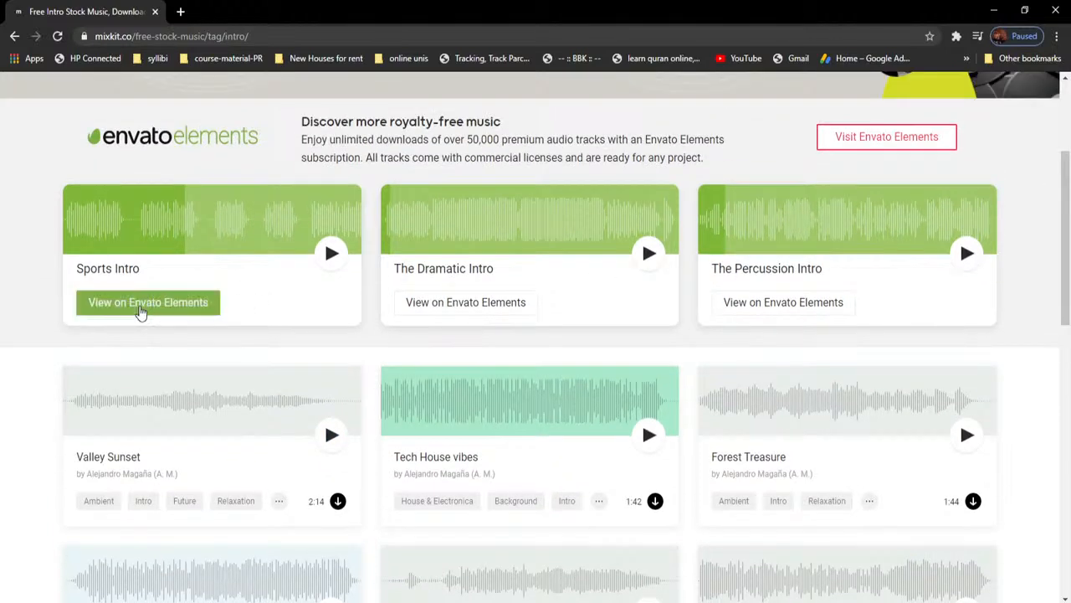
# - Preview Discover, then audition Raising Me Higher and stop it
pyautogui.scroll(-3, 287, 376)
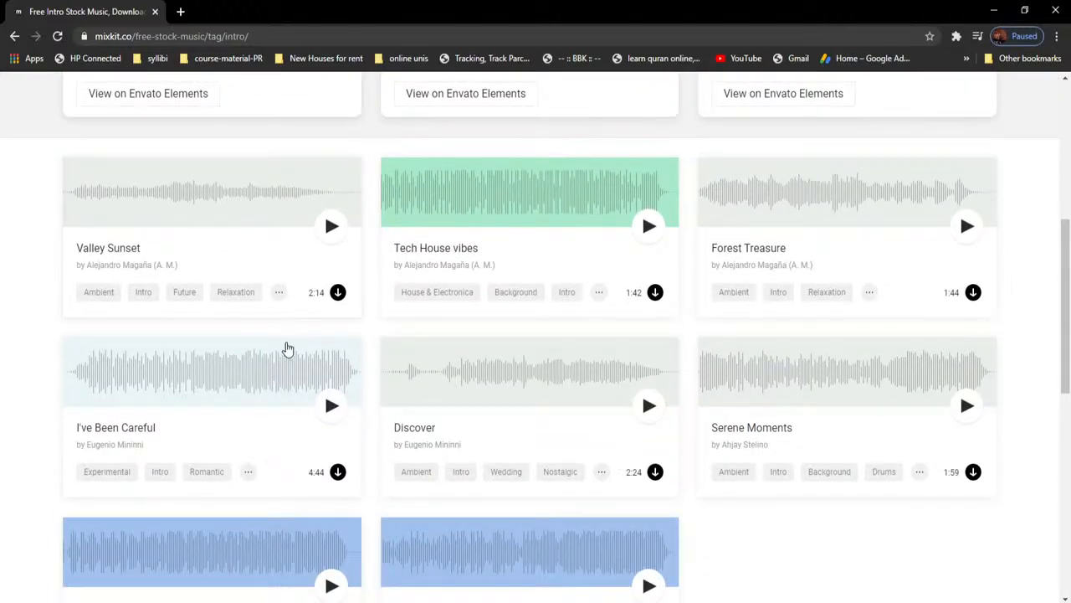
pyautogui.scroll(-1, 287, 348)
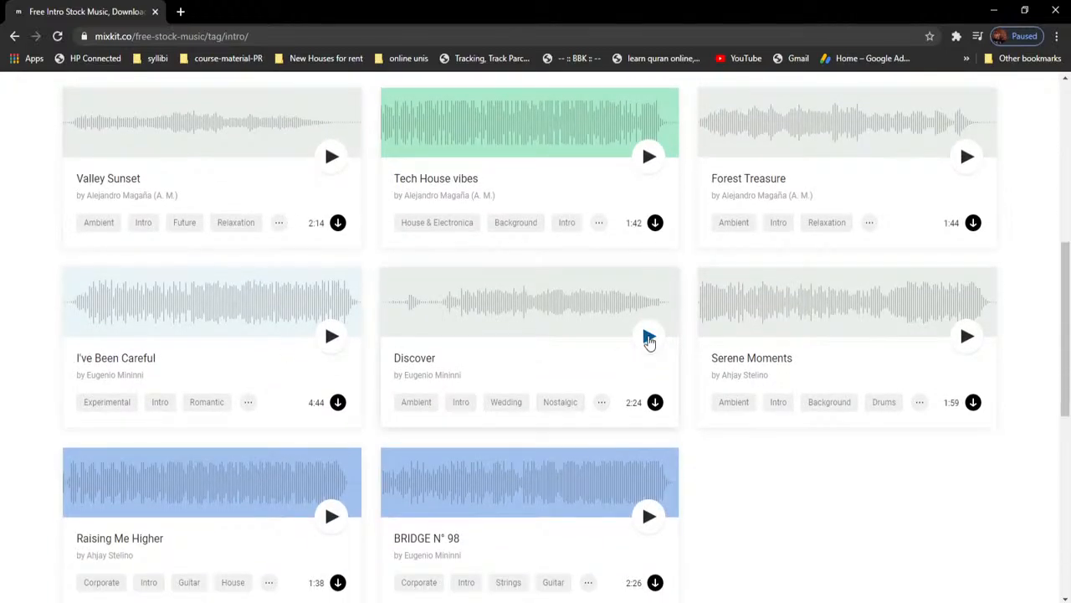
pyautogui.click(650, 339)
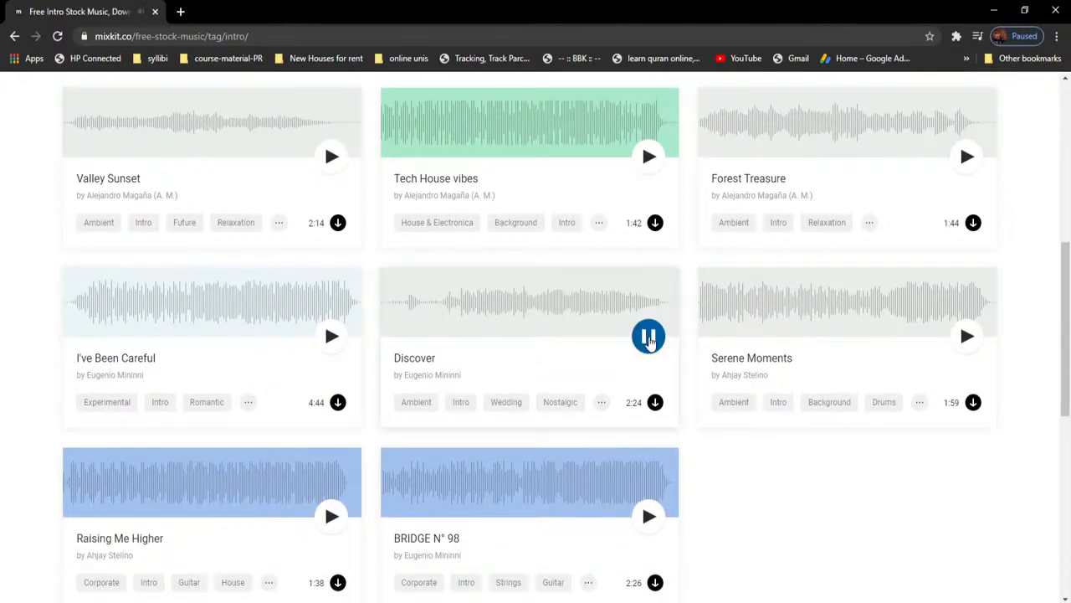
pyautogui.click(649, 339)
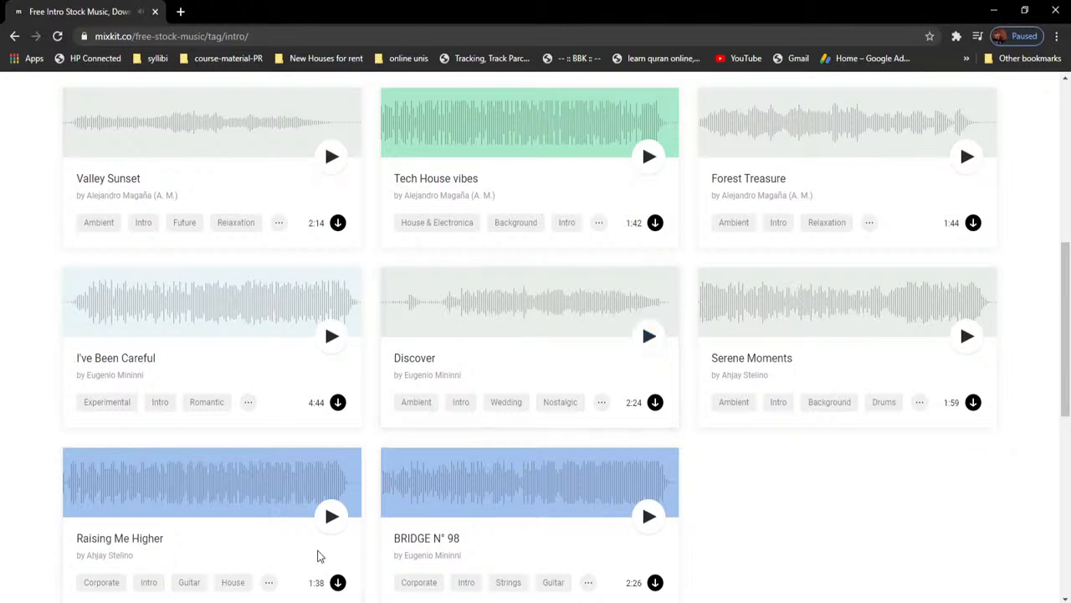
pyautogui.click(332, 517)
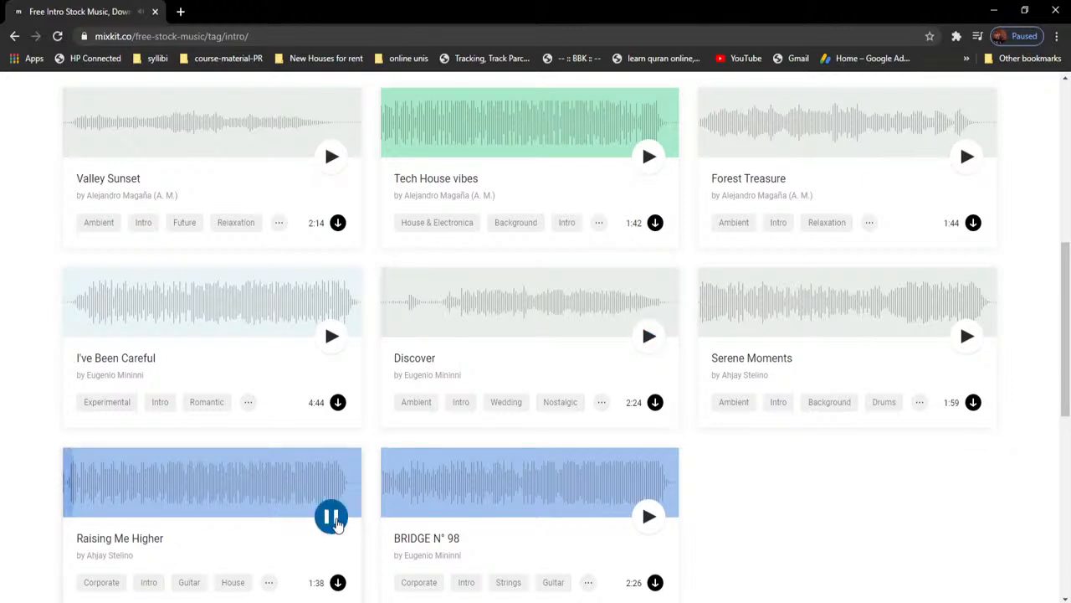
pyautogui.scroll(-2, 335, 521)
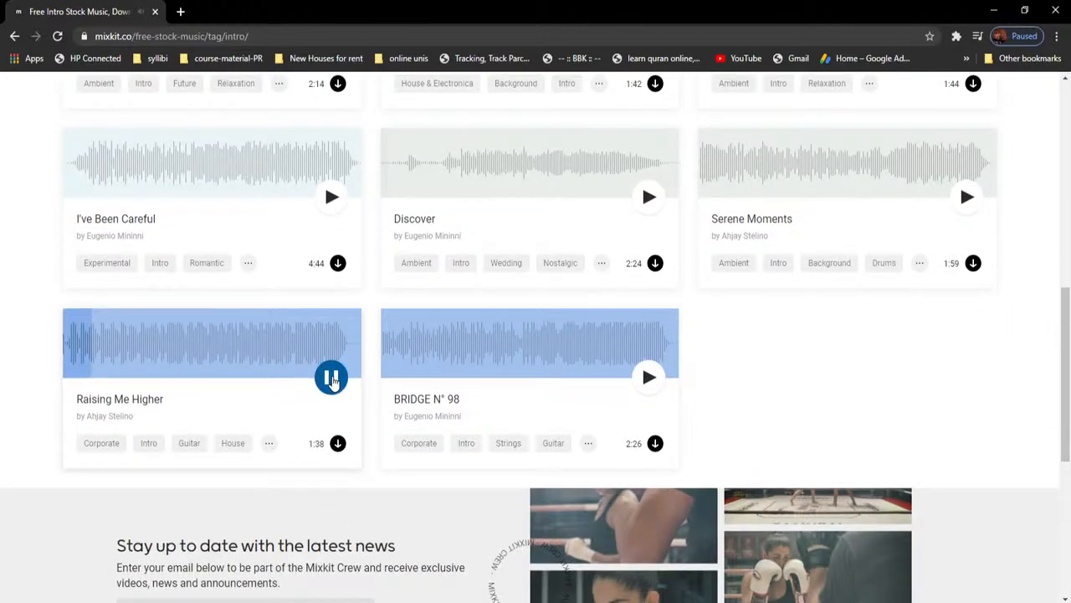
pyautogui.click(331, 378)
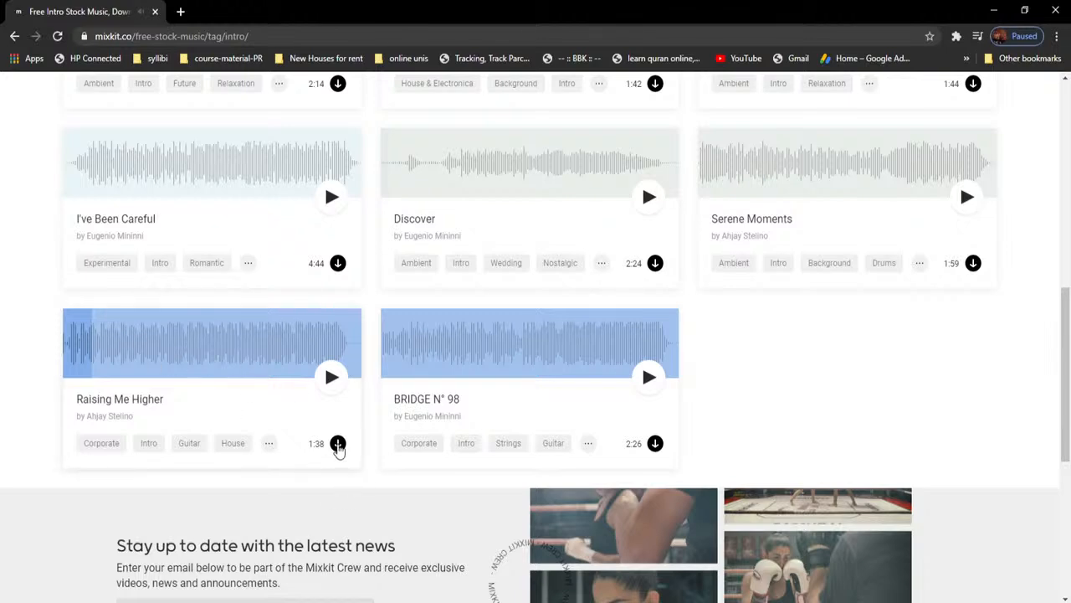
# - Download Raising Me Higher as mixkit-raising-me-higher-34.mp3 into Documents > UCB 2020-21 > Spring 2020-21 > MMP207 > project files
pyautogui.click(337, 444)
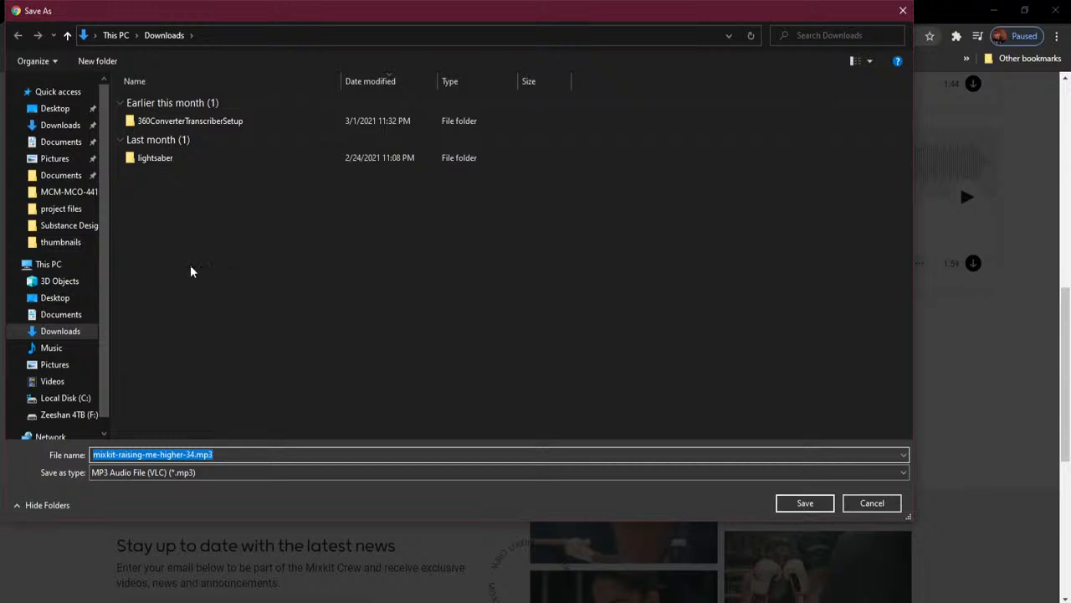
pyautogui.click(63, 174)
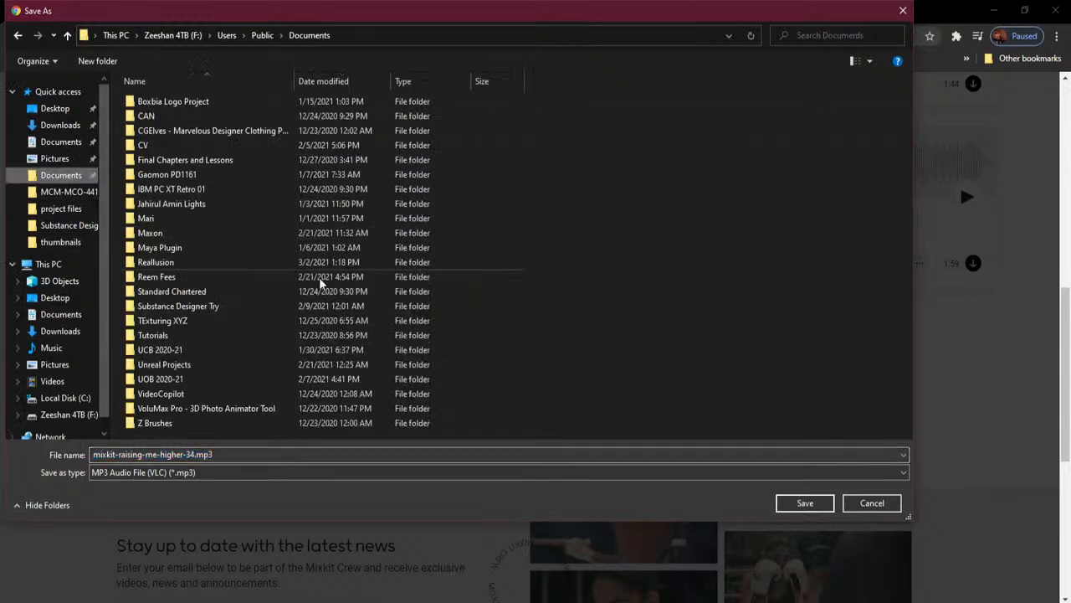
pyautogui.doubleClick(226, 350)
pyautogui.doubleClick(228, 149)
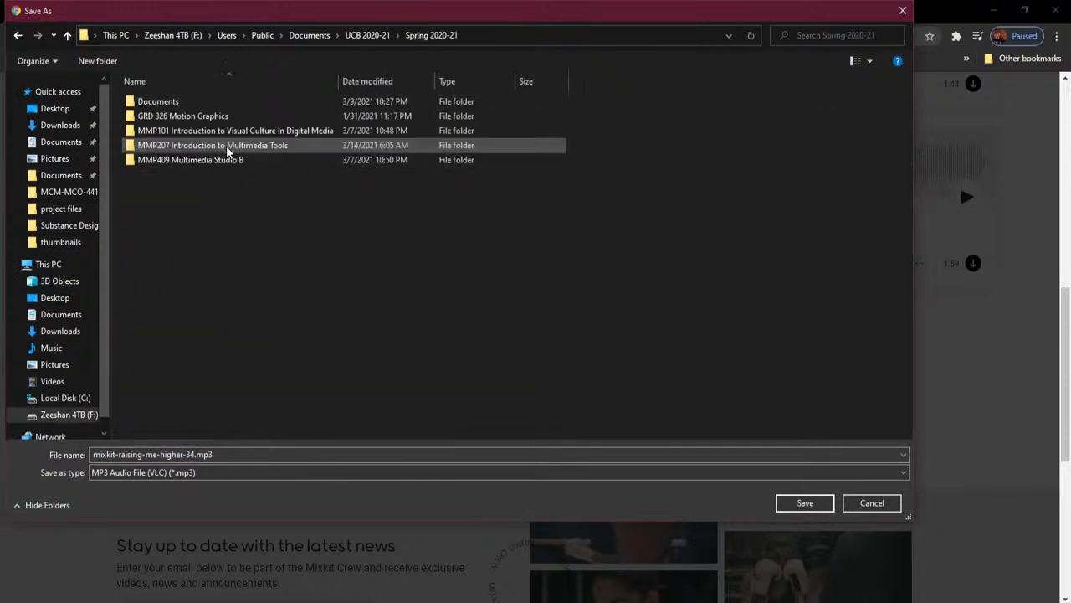
pyautogui.doubleClick(295, 145)
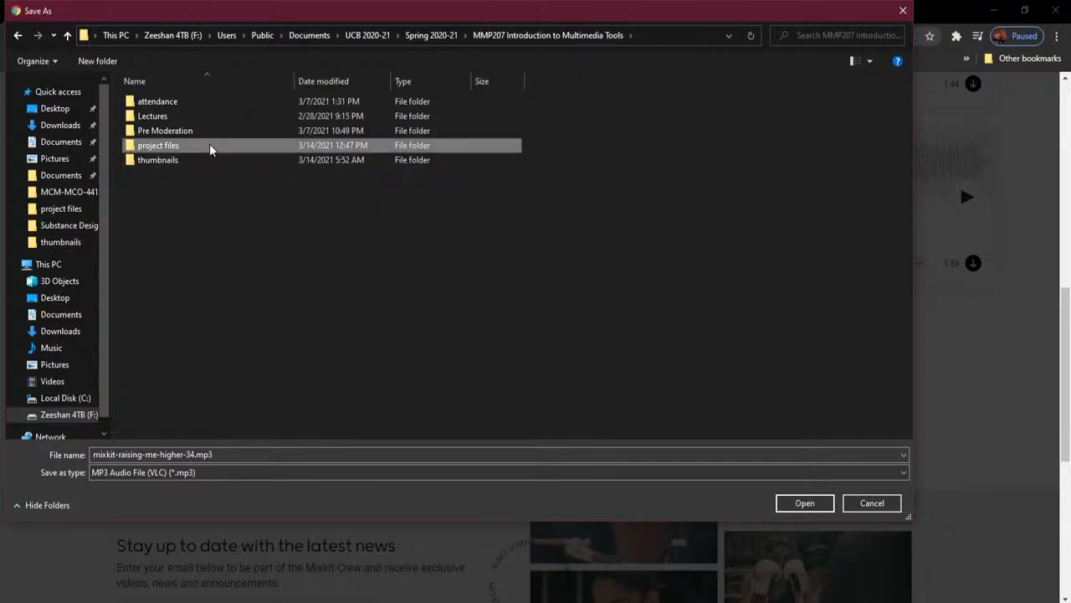
pyautogui.doubleClick(211, 147)
pyautogui.click(801, 503)
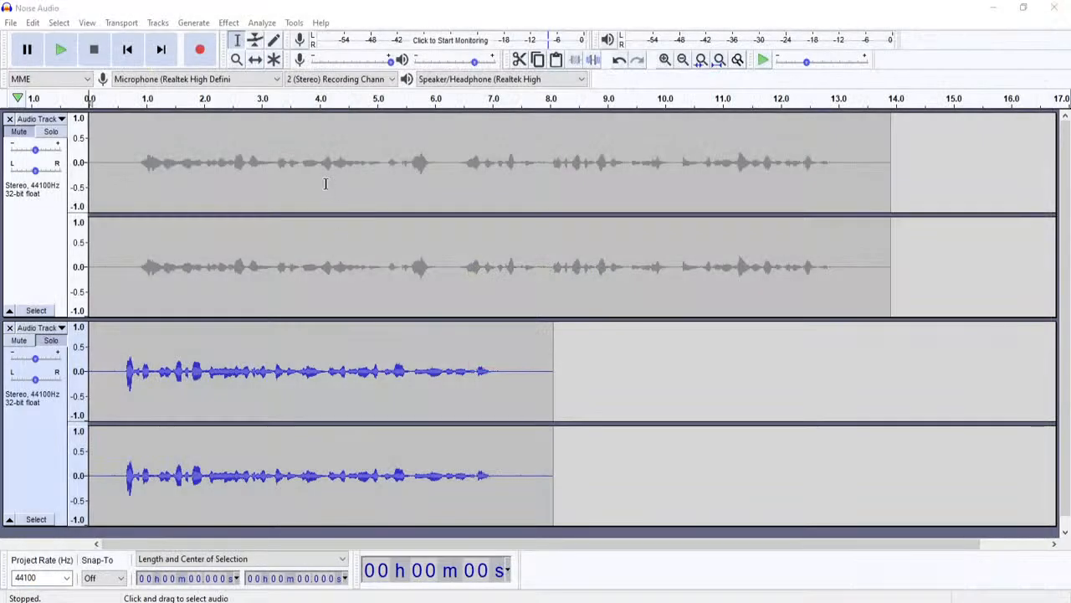
# - Import mixkit-raising-me-higher-34.mp3 from project files via File > Import > Audio
pyautogui.click(158, 24)
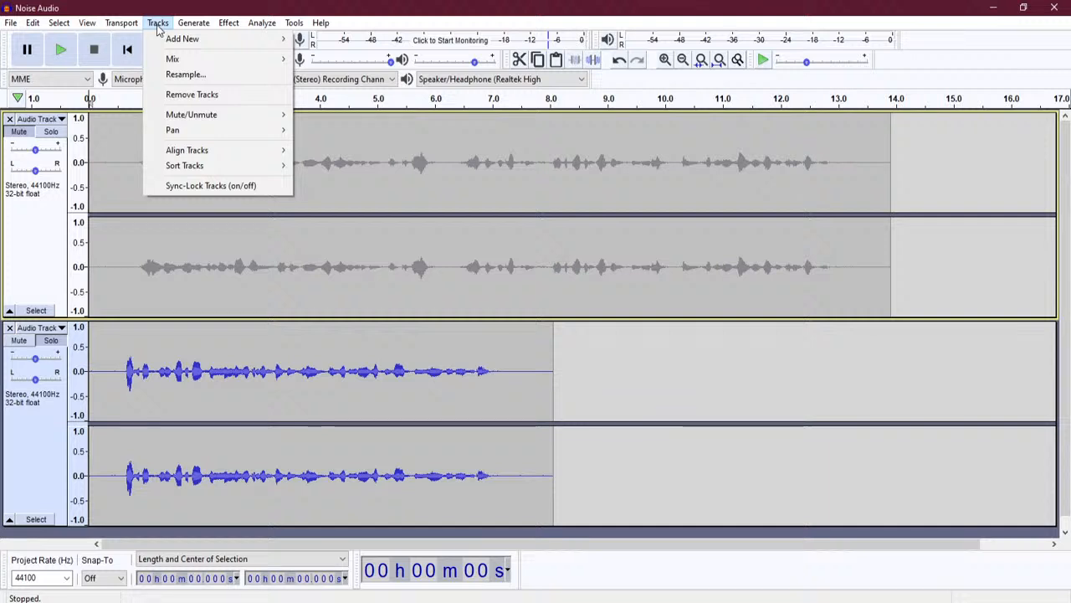
pyautogui.moveTo(171, 45)
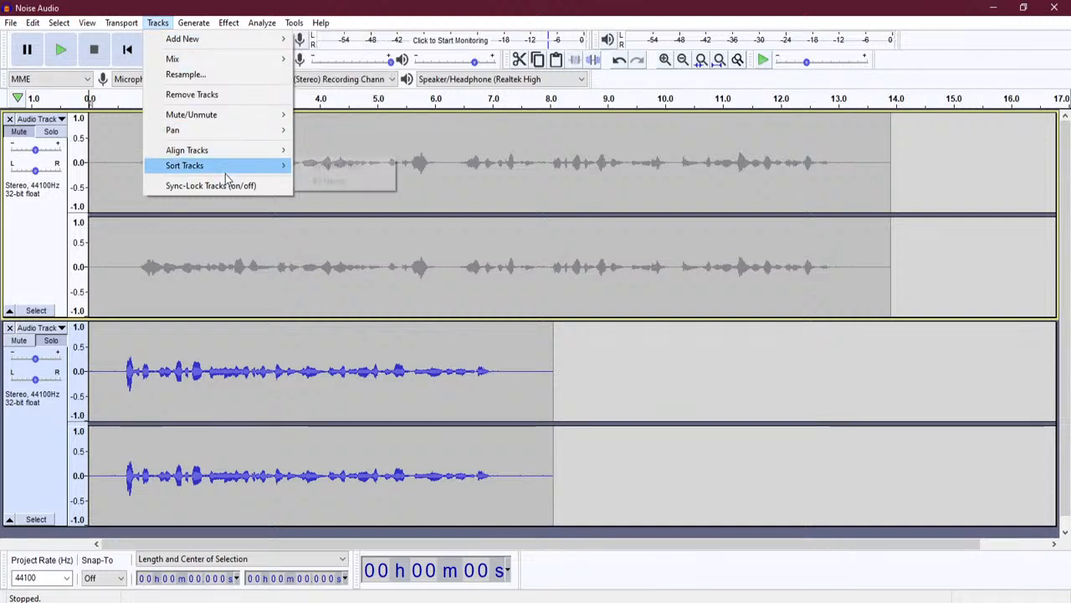
pyautogui.click(11, 24)
pyautogui.moveTo(70, 142)
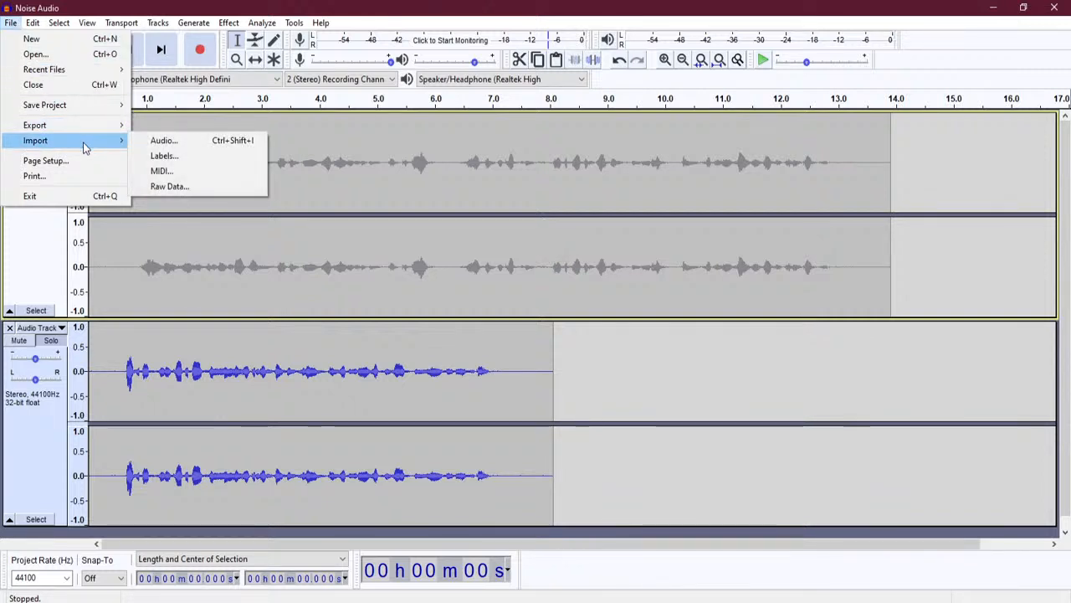
pyautogui.click(188, 143)
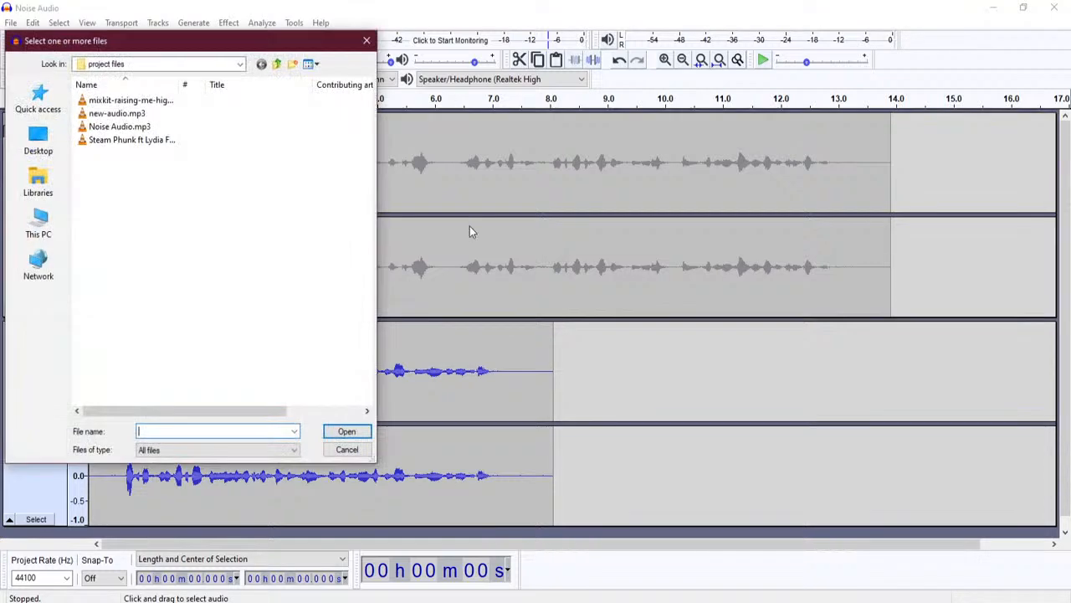
pyautogui.click(130, 100)
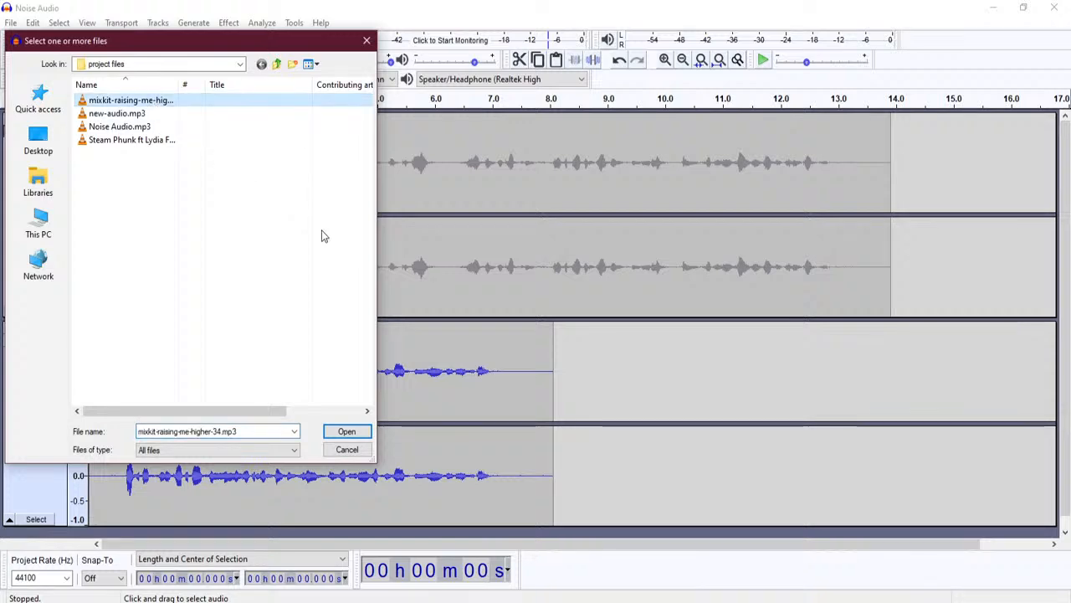
pyautogui.click(347, 432)
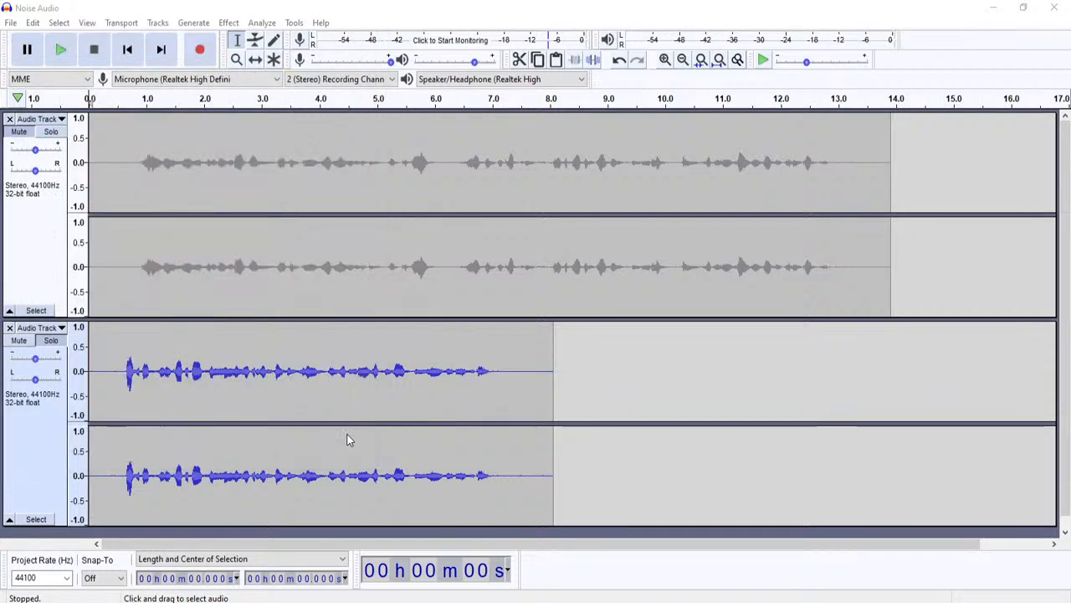
# - Unmute the voice tracks and solo the mixkit music track
pyautogui.scroll(-1, 418, 372)
pyautogui.scroll(5, 347, 375)
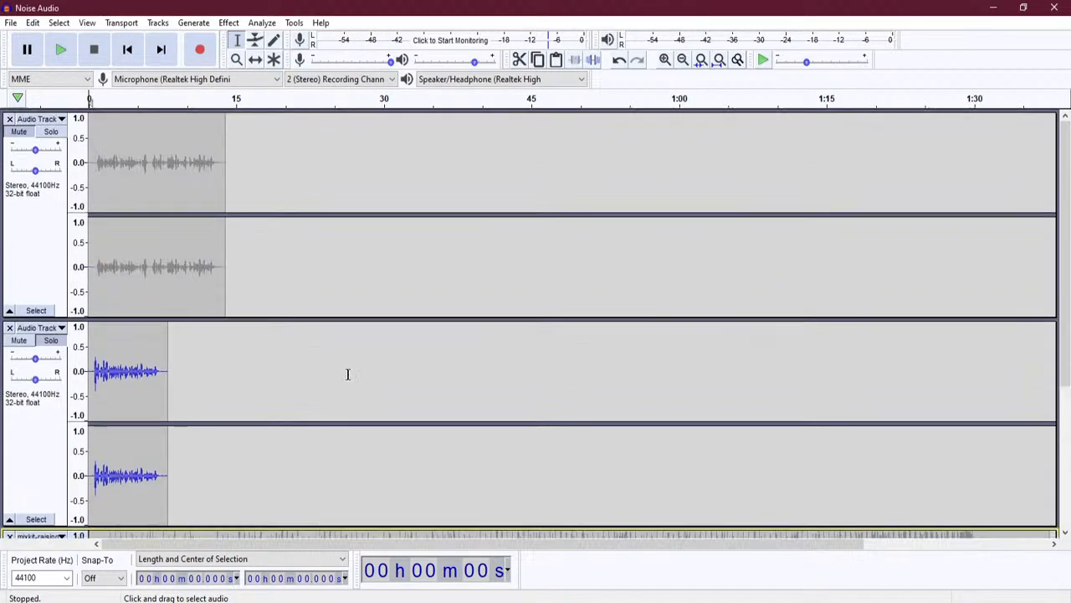
pyautogui.scroll(-5, 348, 373)
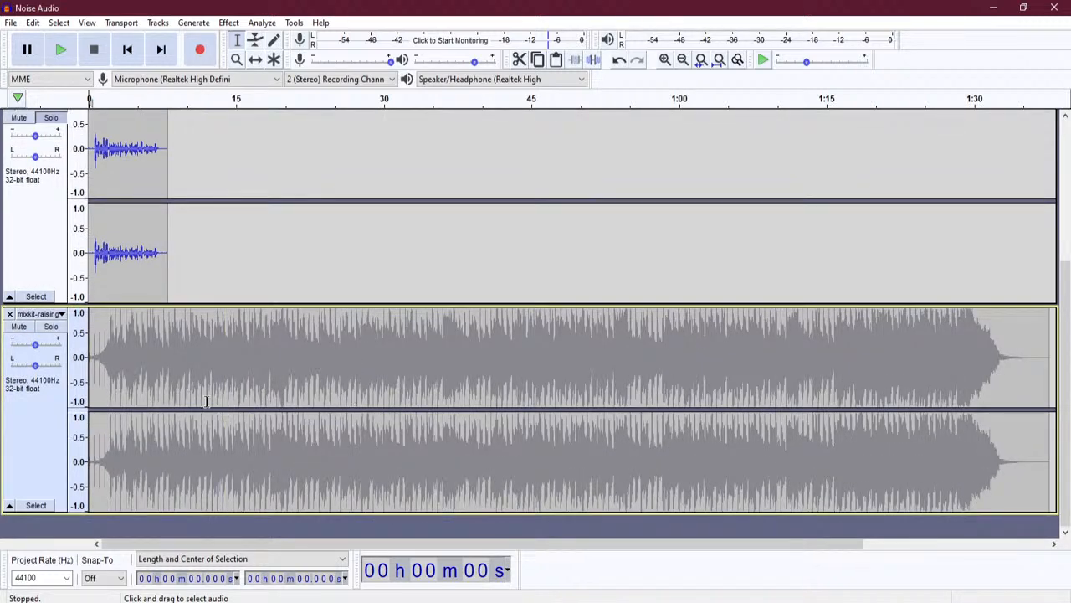
pyautogui.scroll(5, 107, 383)
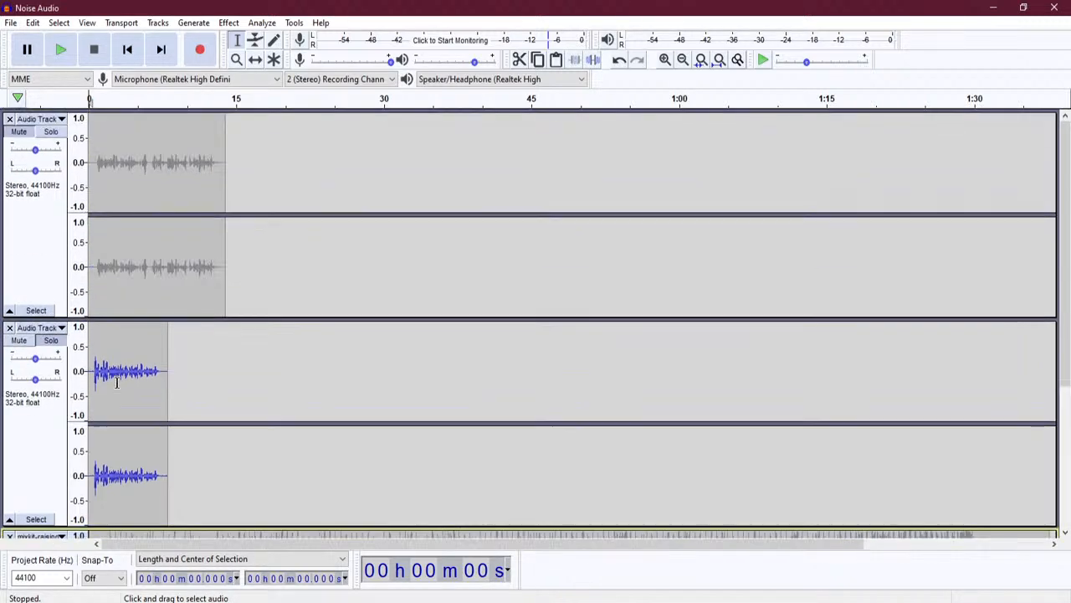
pyautogui.click(21, 350)
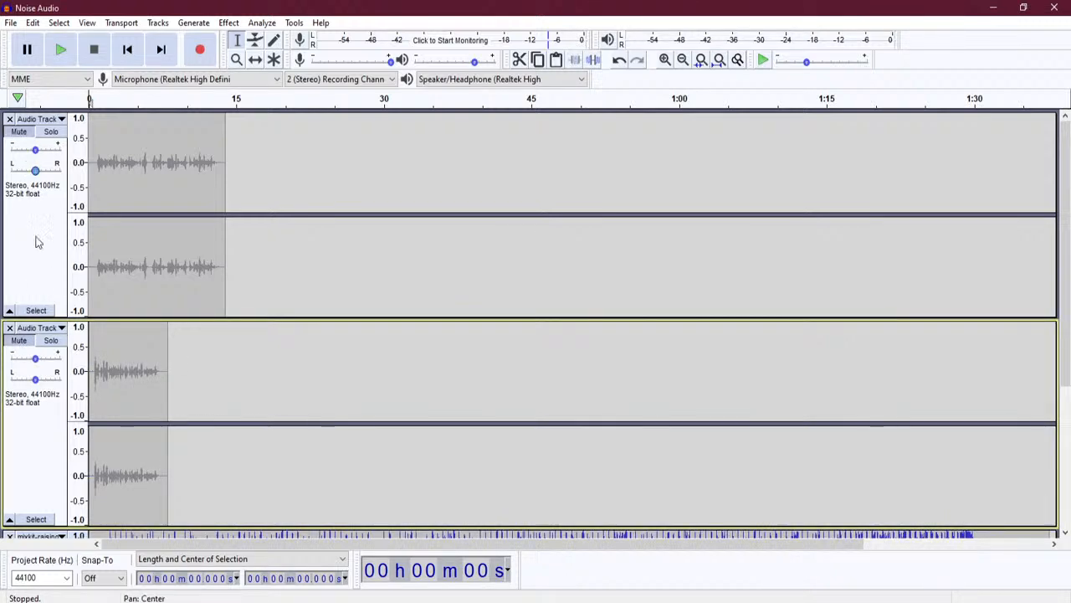
pyautogui.click(21, 134)
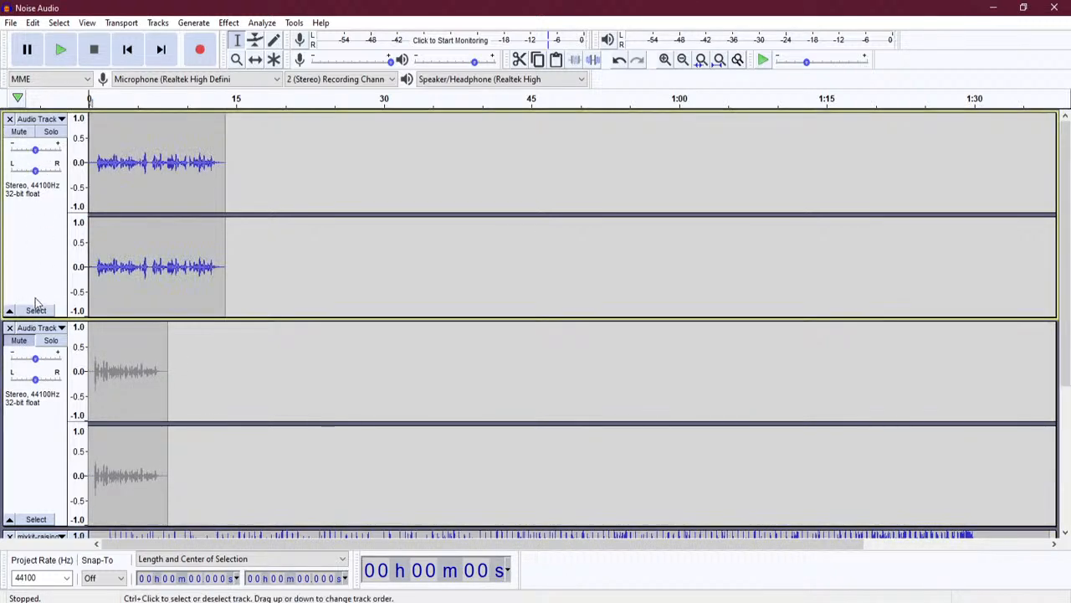
pyautogui.scroll(-3, 222, 377)
pyautogui.click(51, 327)
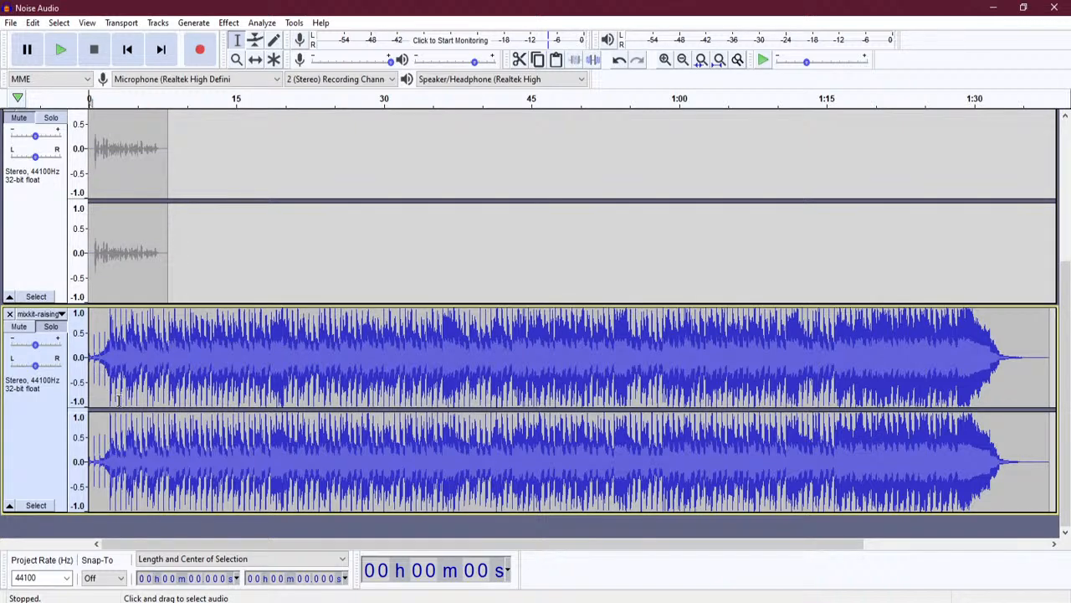
# - Play the music's opening from the start a few times, then mark a point near 4.76 s
pyautogui.scroll(3, 125, 391)
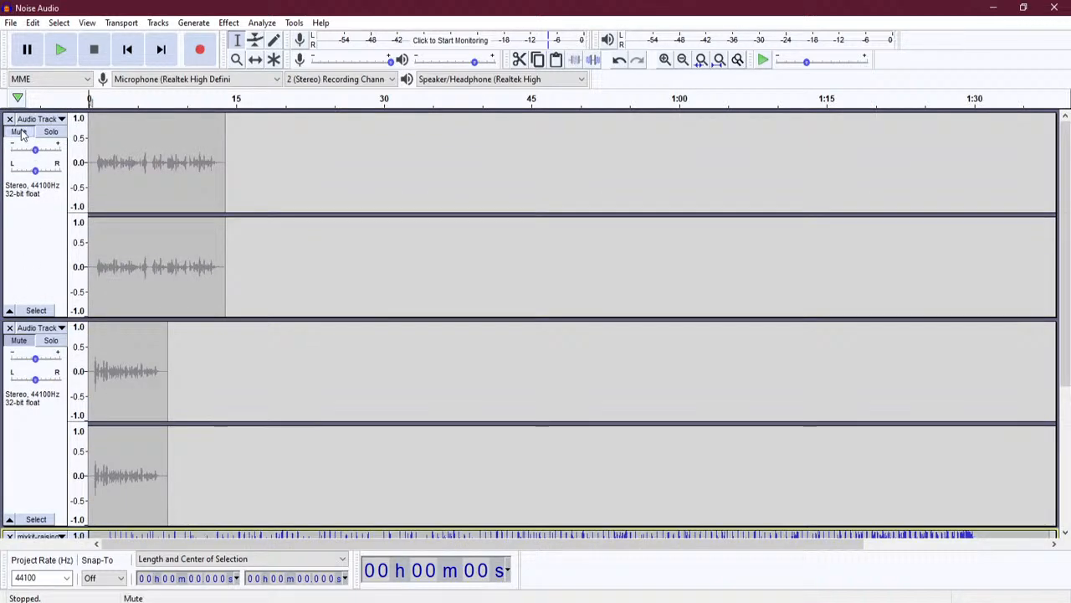
pyautogui.scroll(-3, 32, 461)
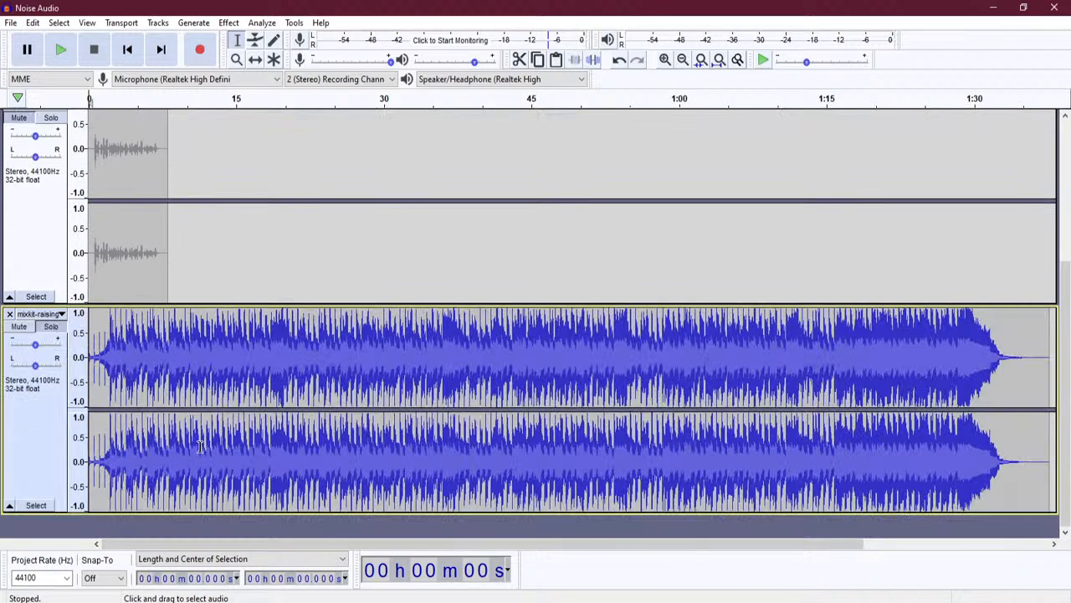
pyautogui.click(93, 449)
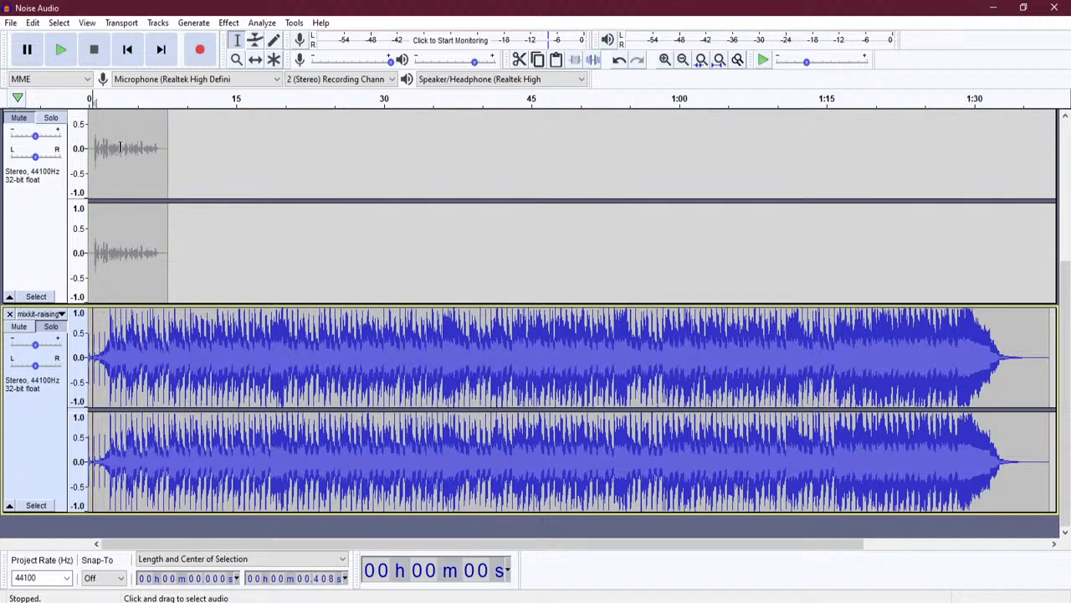
pyautogui.click(127, 49)
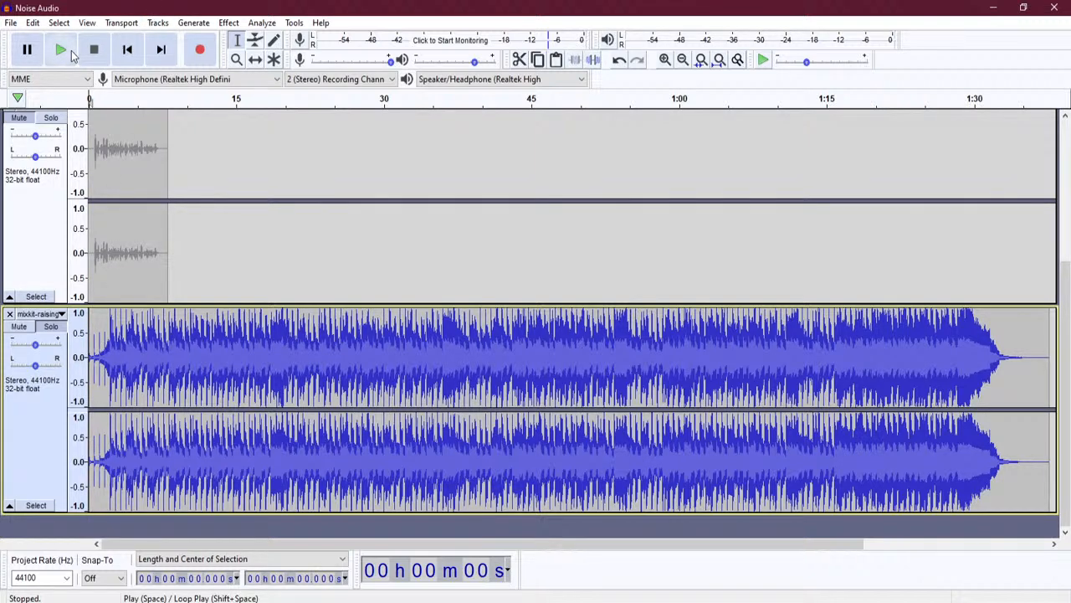
pyautogui.click(71, 52)
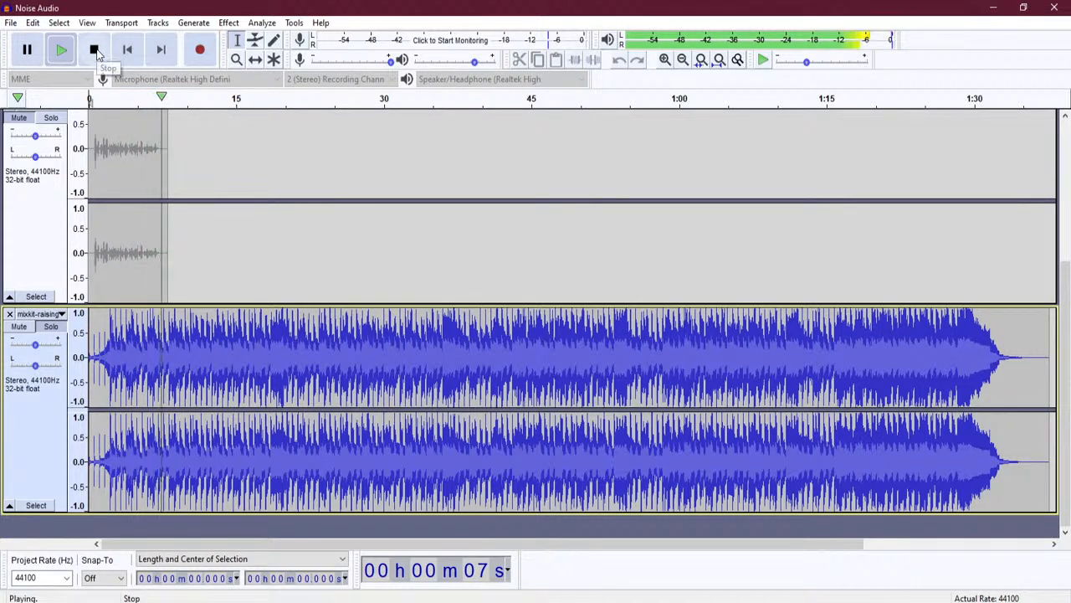
pyautogui.click(94, 51)
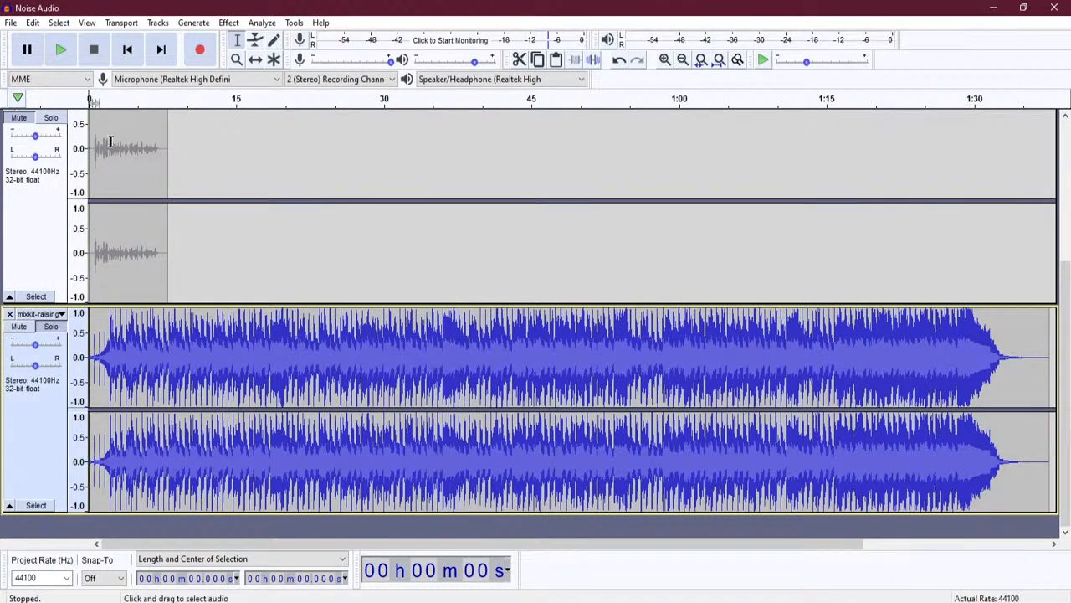
pyautogui.press('space')
pyautogui.click(94, 52)
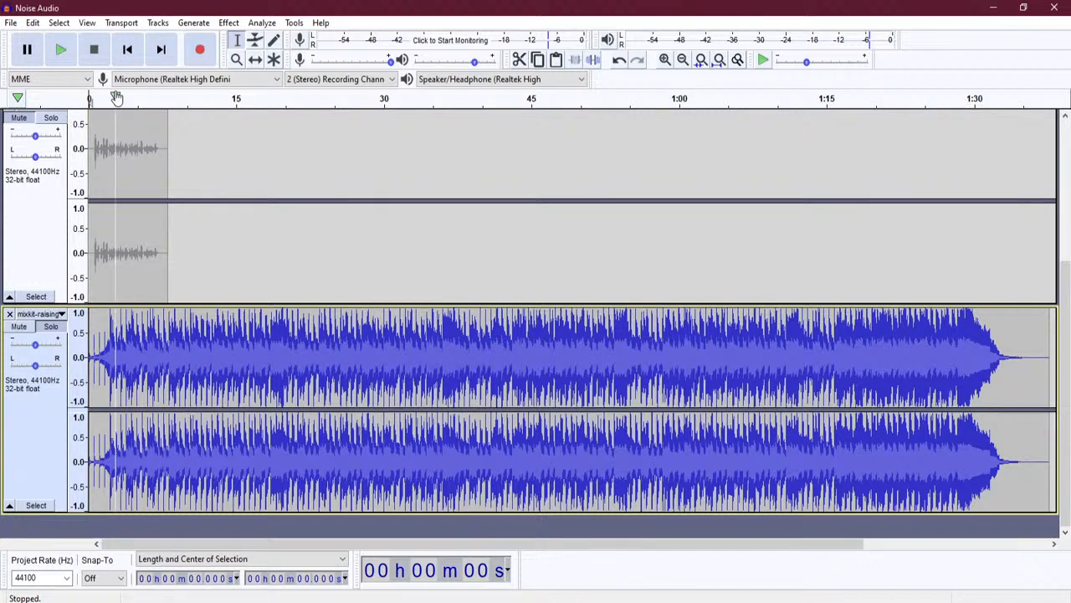
pyautogui.press('space')
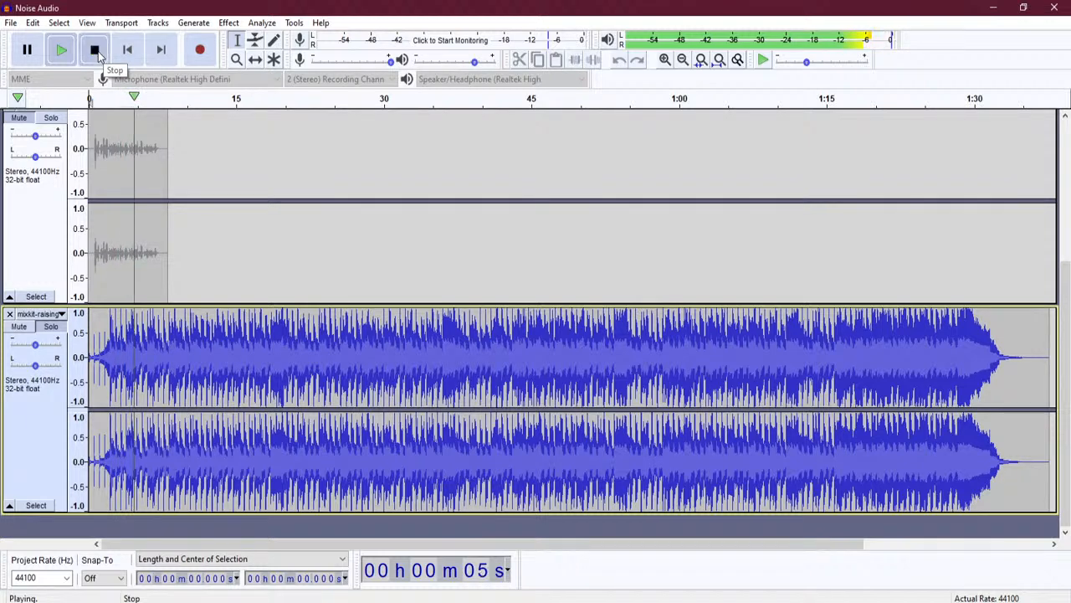
pyautogui.click(94, 50)
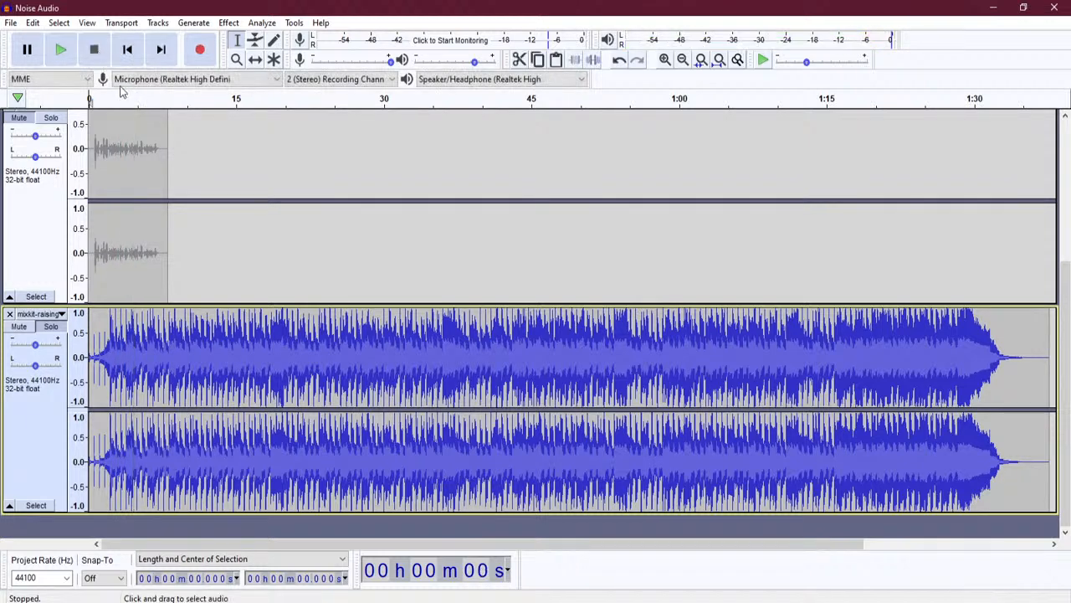
pyautogui.click(135, 369)
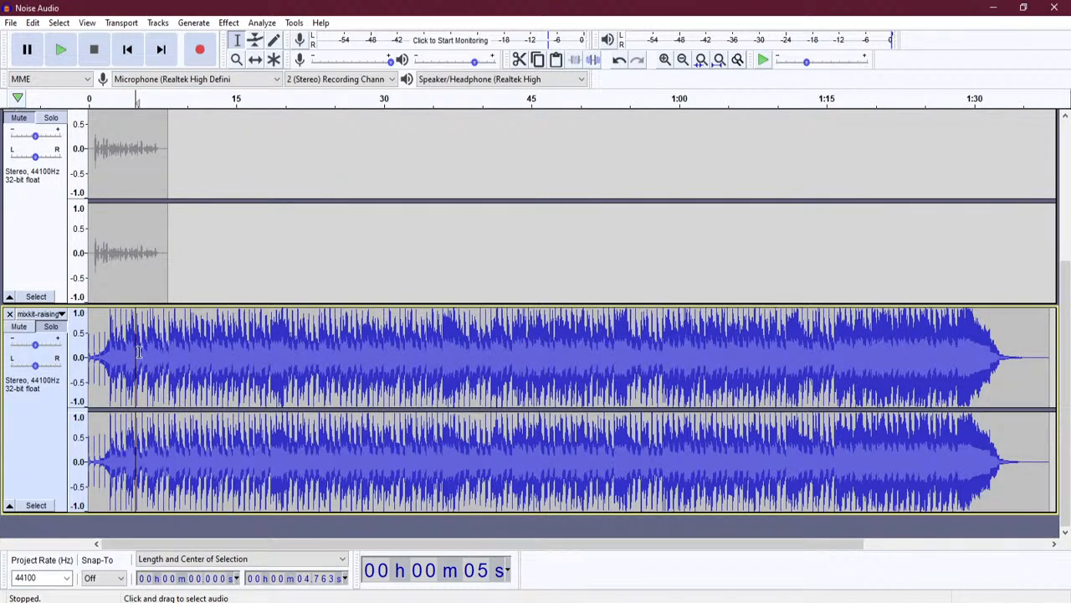
# - Add envelope points on the music track and pull its volume down after the opening, then play to check
pyautogui.click(257, 42)
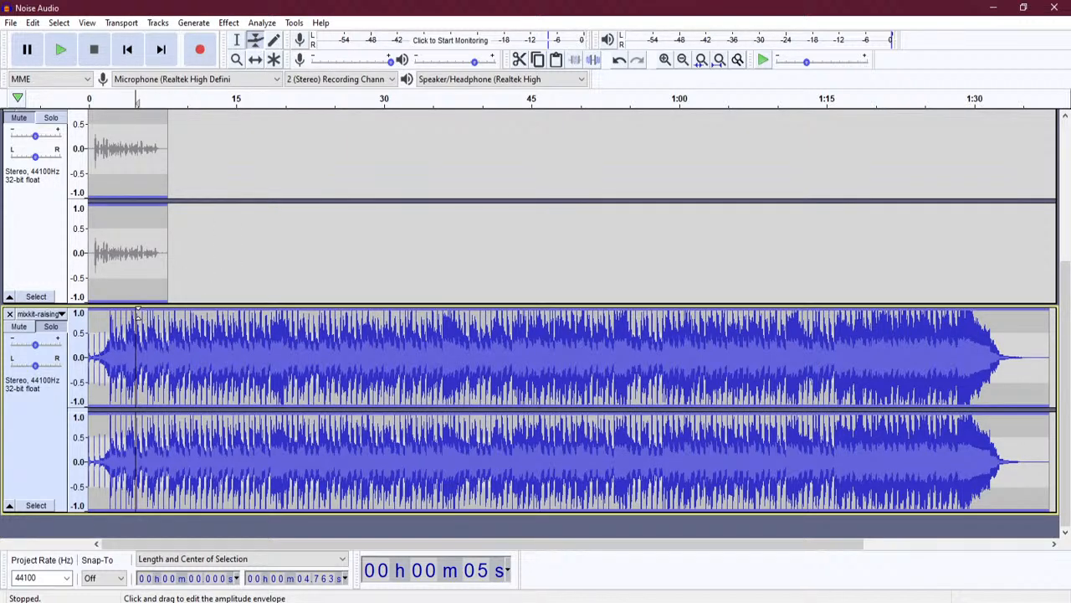
pyautogui.moveTo(146, 311); pyautogui.dragTo(148, 308)
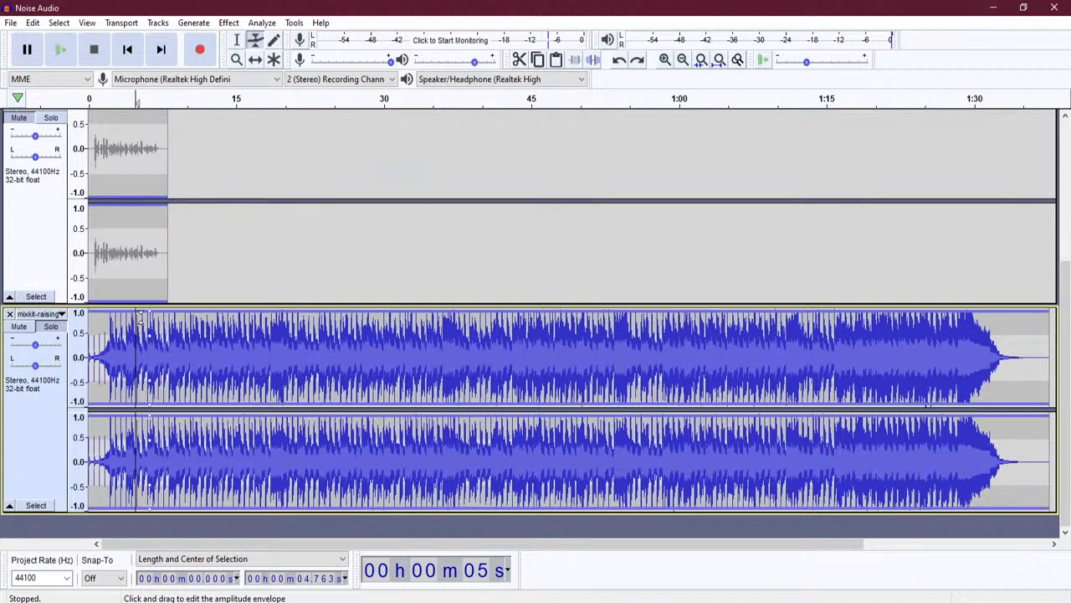
pyautogui.click(136, 315)
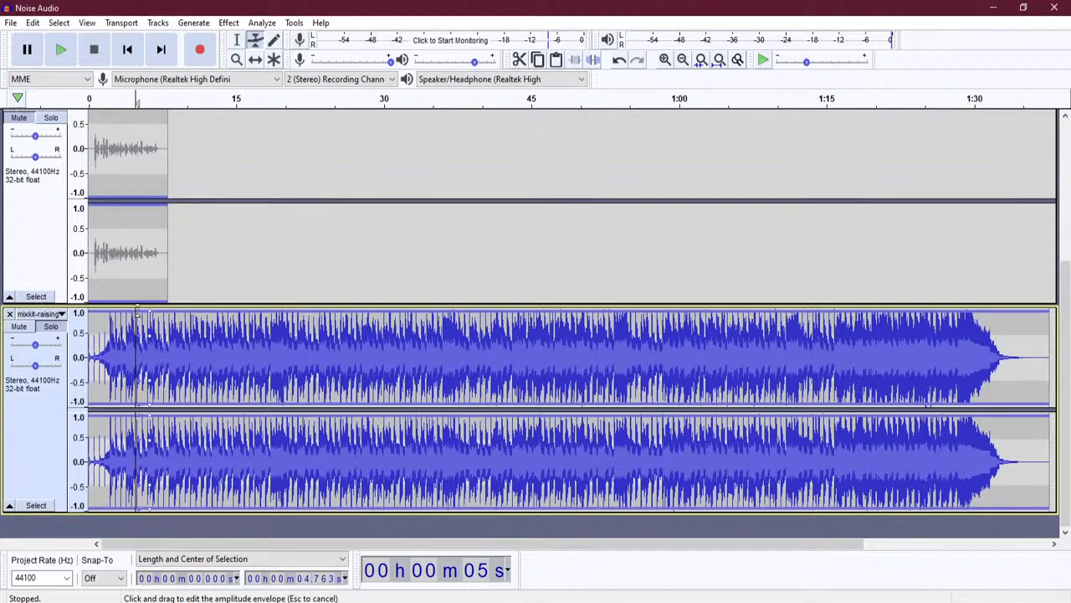
pyautogui.moveTo(147, 312); pyautogui.dragTo(179, 348)
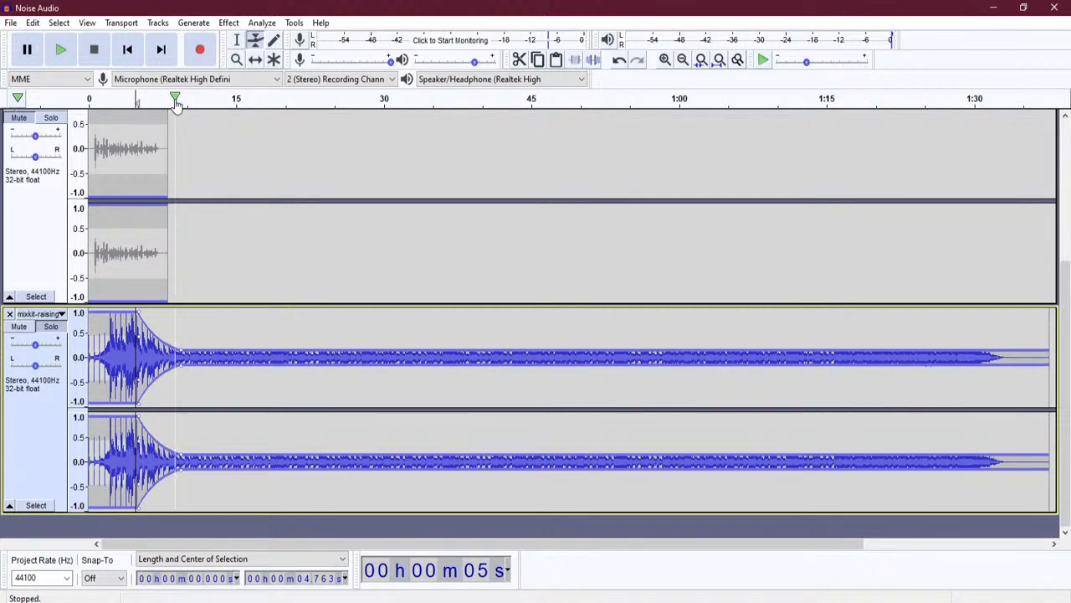
pyautogui.click(236, 39)
pyautogui.click(104, 358)
pyautogui.click(66, 52)
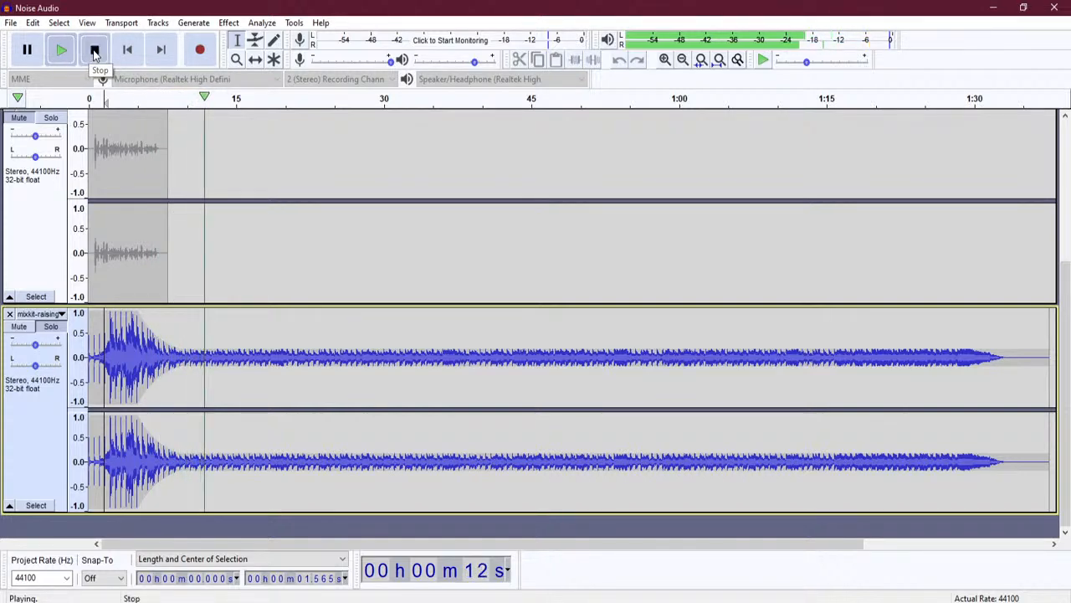
pyautogui.click(95, 51)
# - Refine the music envelope so it drops to near silence sooner, checking by playback
pyautogui.click(255, 39)
pyautogui.moveTo(181, 347); pyautogui.dragTo(180, 349)
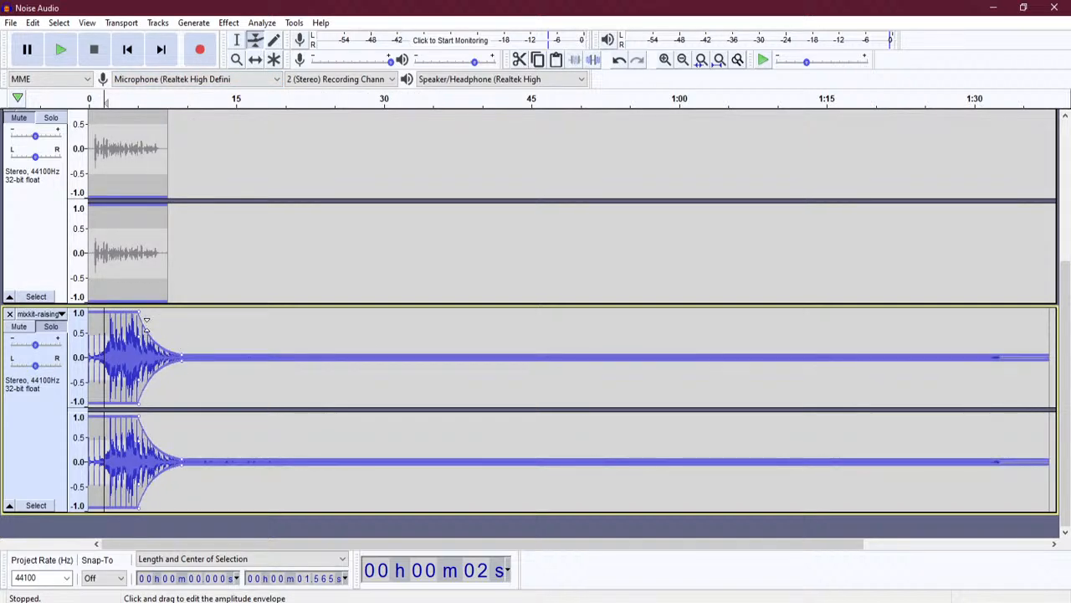
pyautogui.moveTo(138, 311)
pyautogui.mouseDown()
pyautogui.moveTo(89, 316)
pyautogui.moveTo(139, 323)
pyautogui.mouseUp()
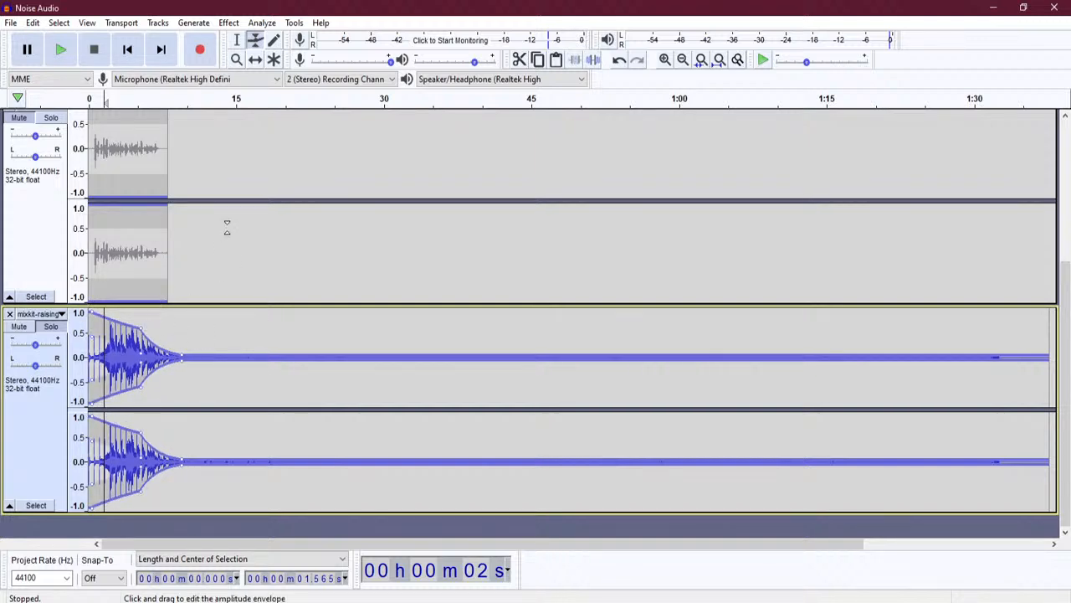
pyautogui.click(61, 50)
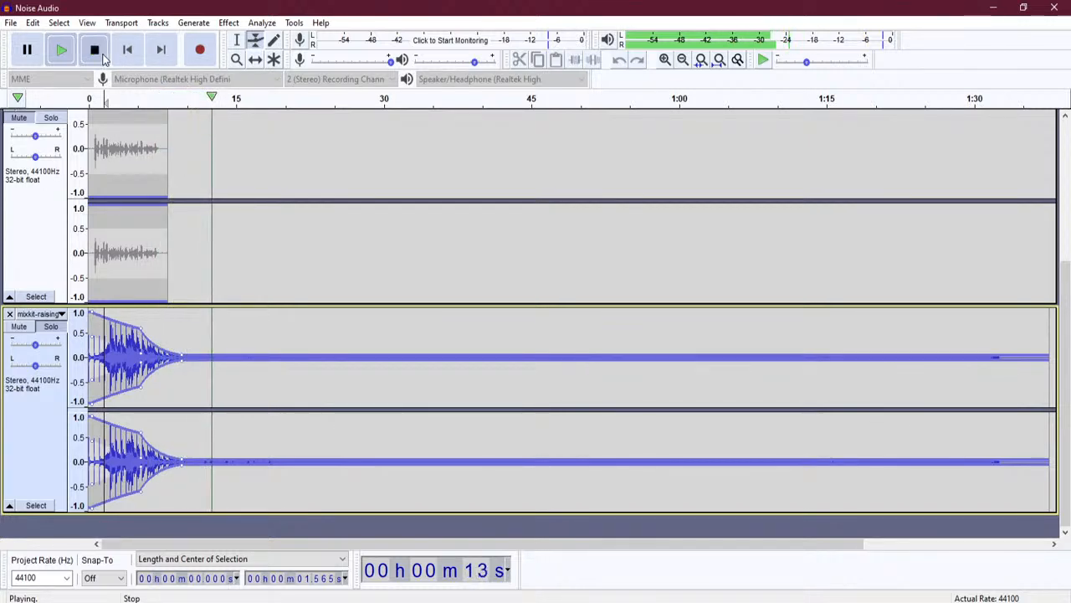
pyautogui.click(96, 51)
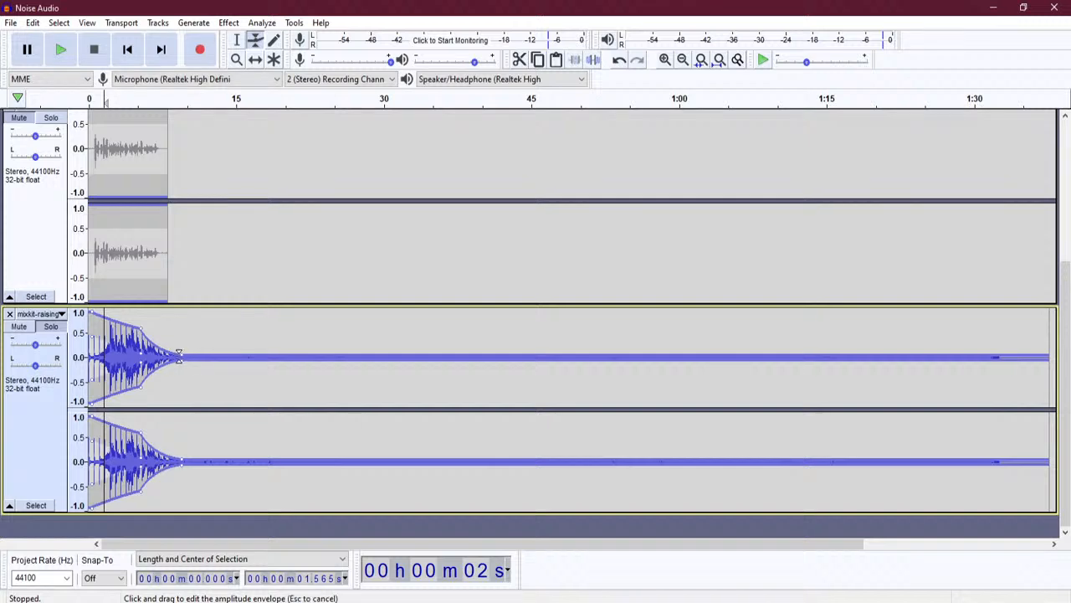
pyautogui.moveTo(178, 355); pyautogui.dragTo(169, 358)
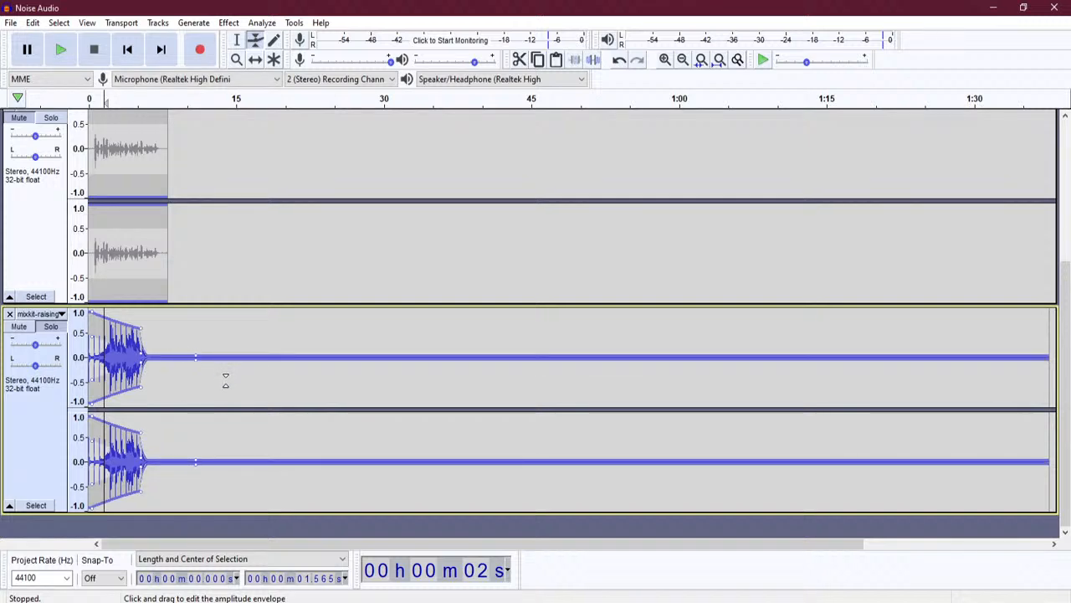
# - Undo the last envelope change, zoom in to the first 12 seconds, and enlarge the music track
pyautogui.hotkey('ctrl', 'z')
pyautogui.click(663, 61)
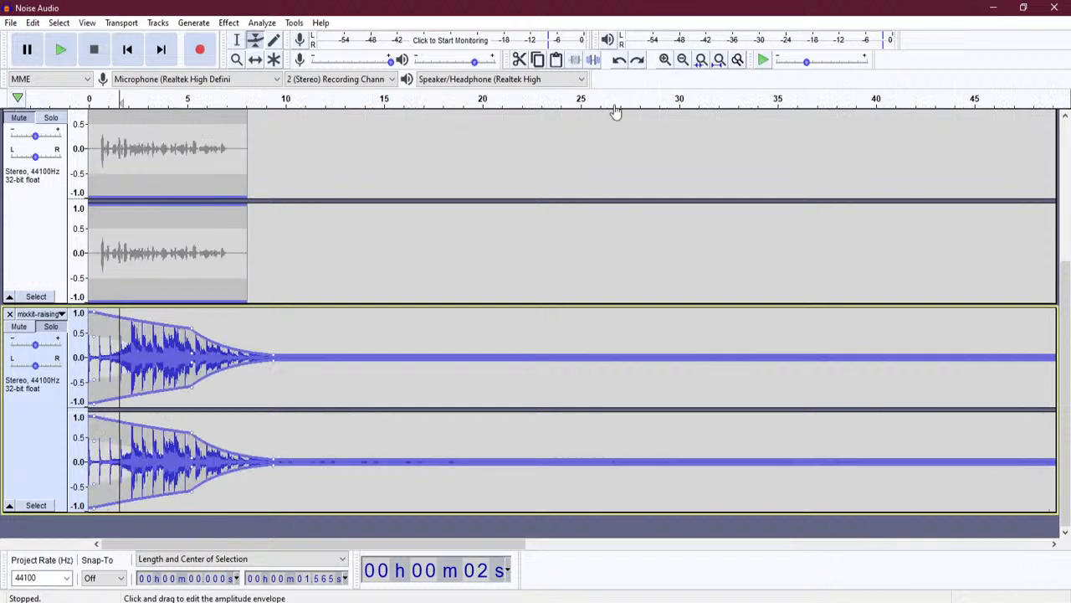
pyautogui.click(665, 61)
pyautogui.click(665, 60)
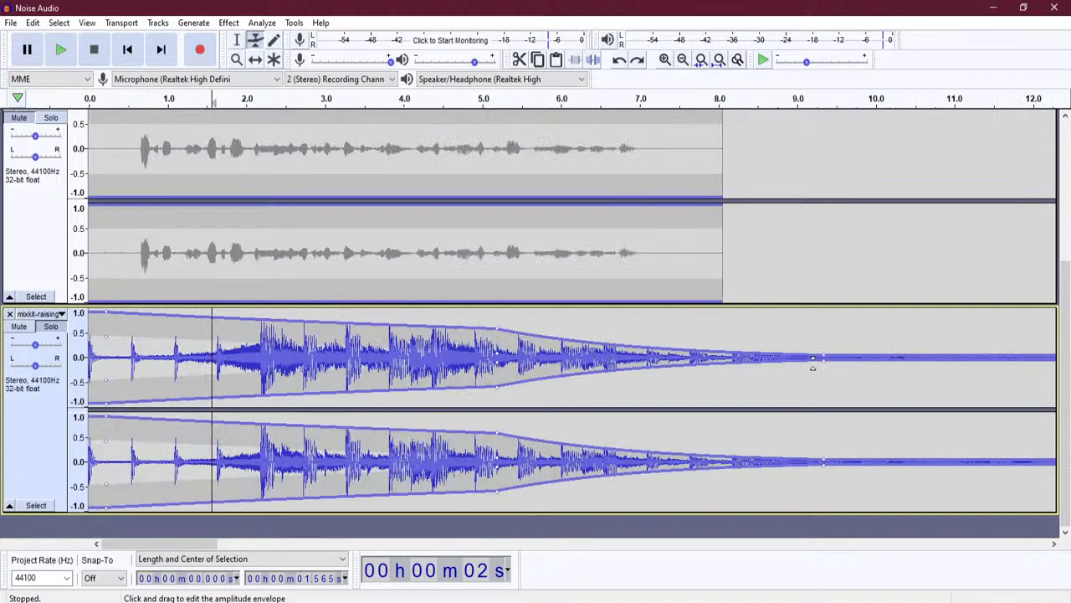
pyautogui.moveTo(760, 275)
pyautogui.mouseDown()
pyautogui.moveTo(754, 206)
pyautogui.moveTo(757, 289)
pyautogui.mouseUp()
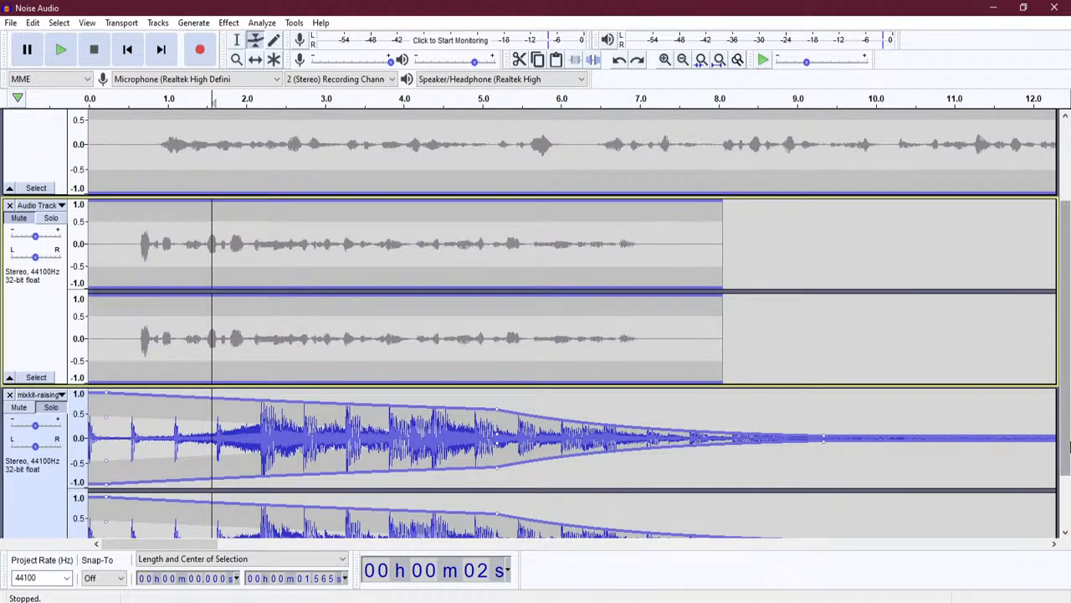
pyautogui.moveTo(1068, 434); pyautogui.dragTo(1068, 493)
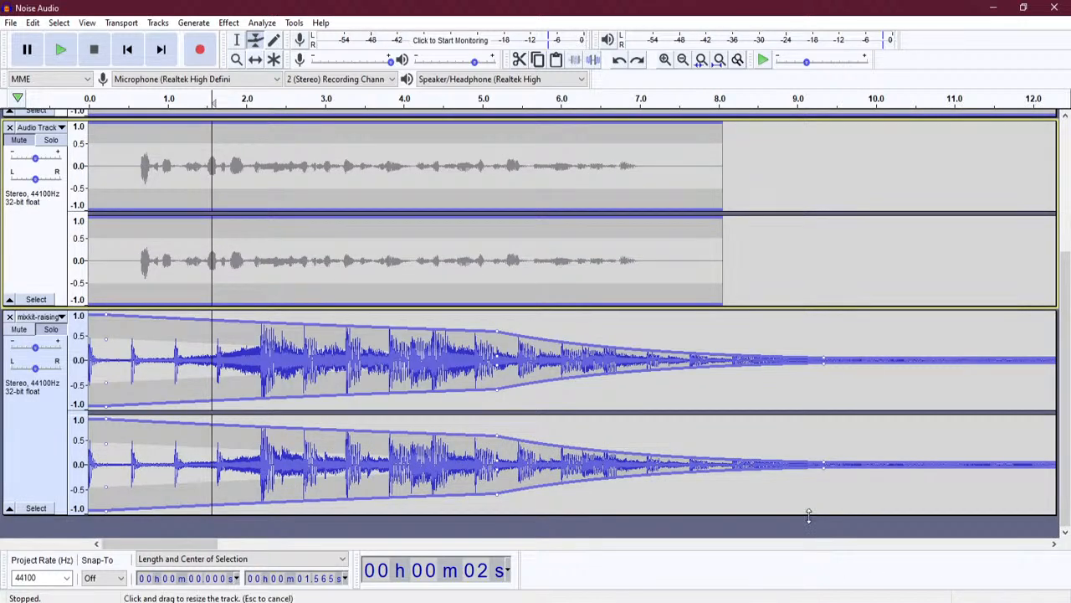
pyautogui.moveTo(810, 563); pyautogui.dragTo(815, 601)
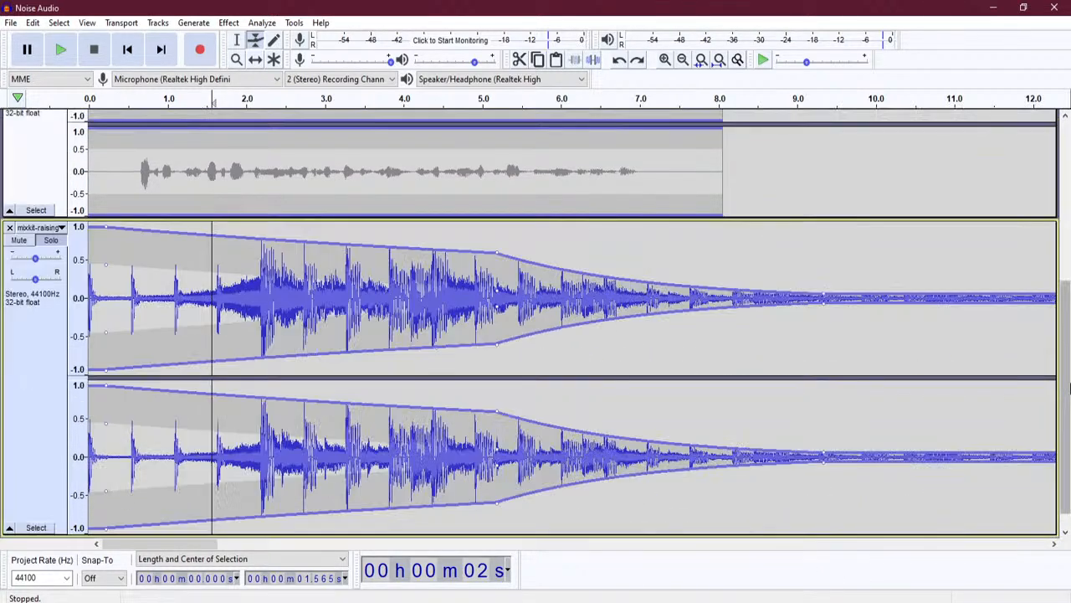
pyautogui.scroll(-1, 1066, 373)
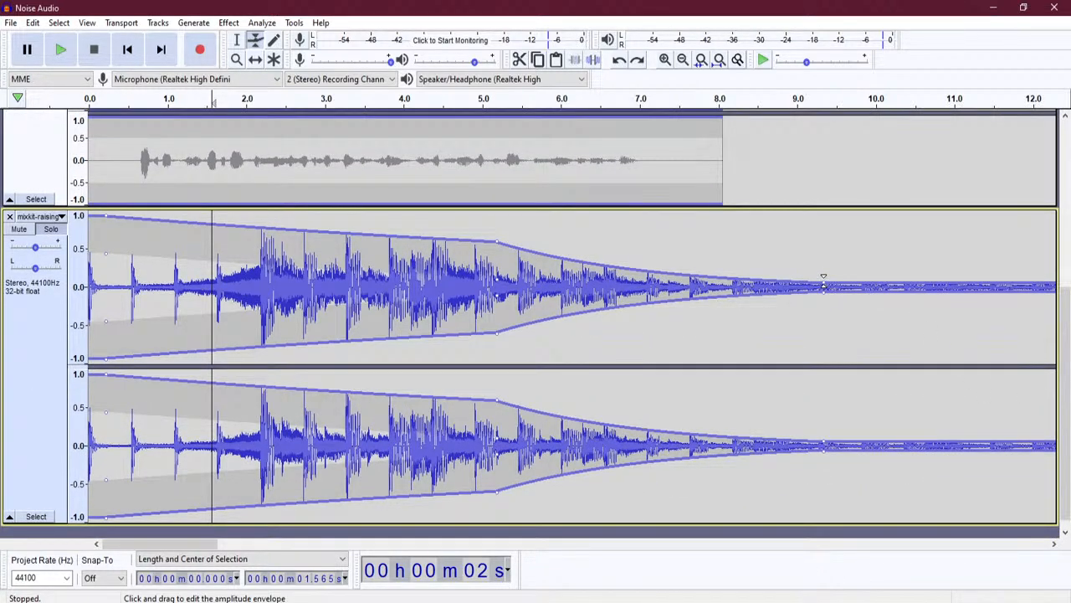
# - Move the envelope's end point so the fade reaches near silence at about 6.3 s, then shrink the music track
pyautogui.moveTo(824, 282); pyautogui.dragTo(821, 283)
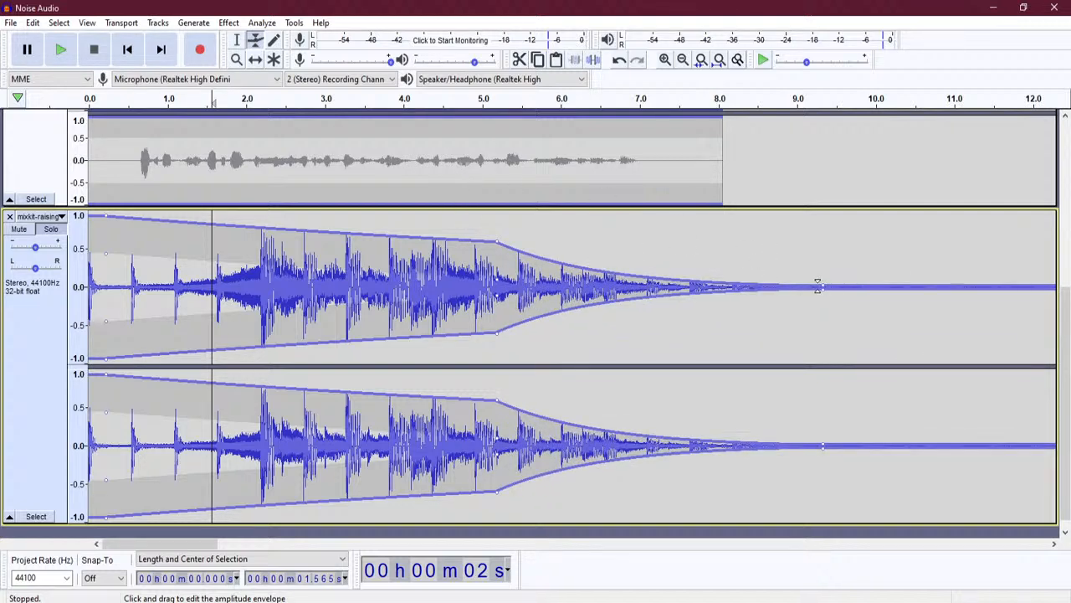
pyautogui.moveTo(824, 285); pyautogui.dragTo(591, 283)
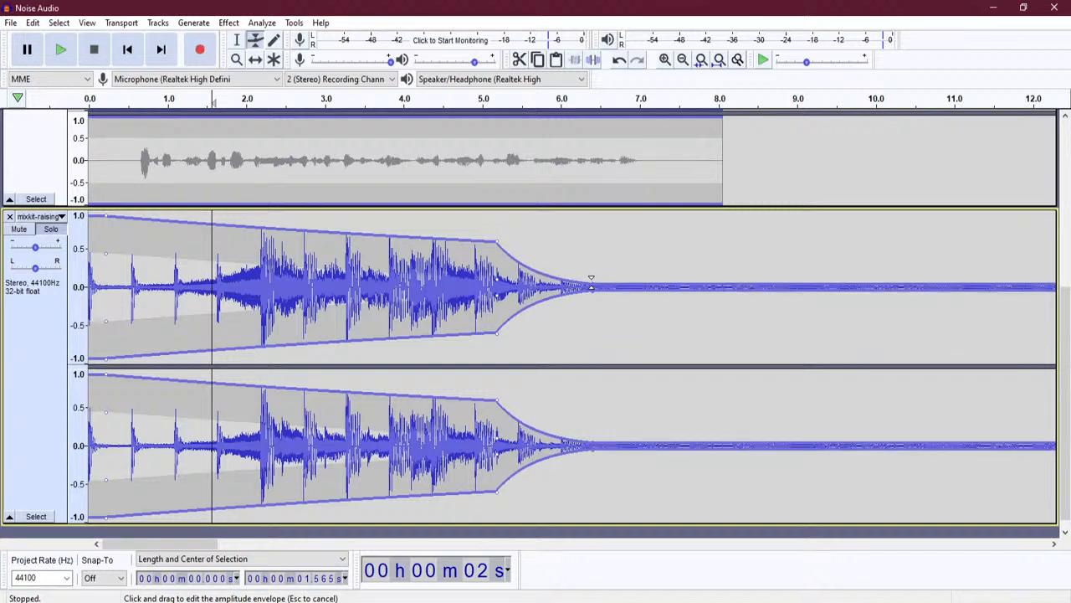
pyautogui.click(61, 49)
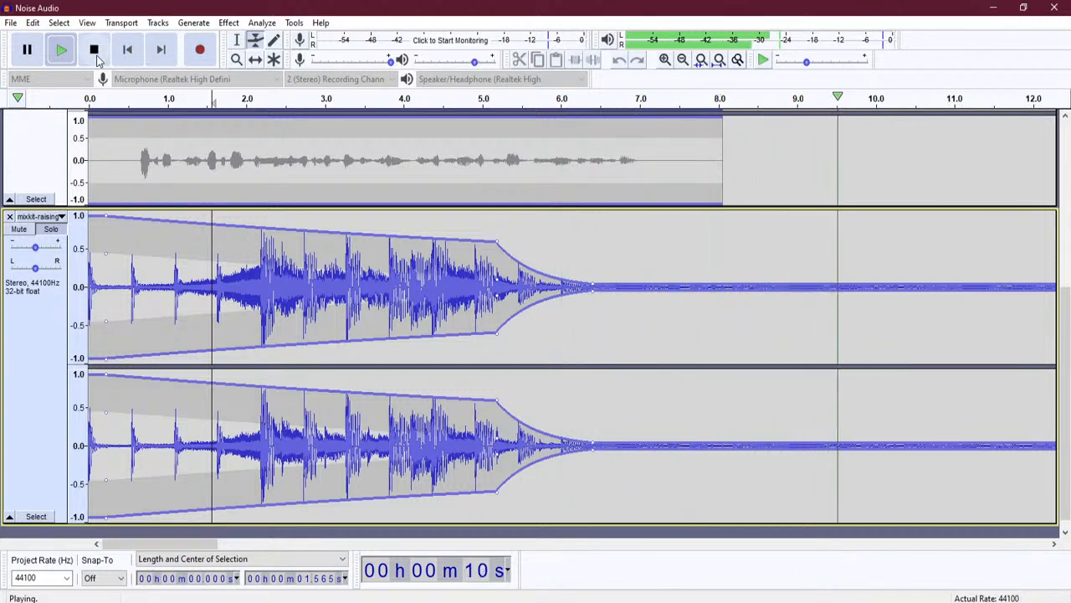
pyautogui.click(95, 52)
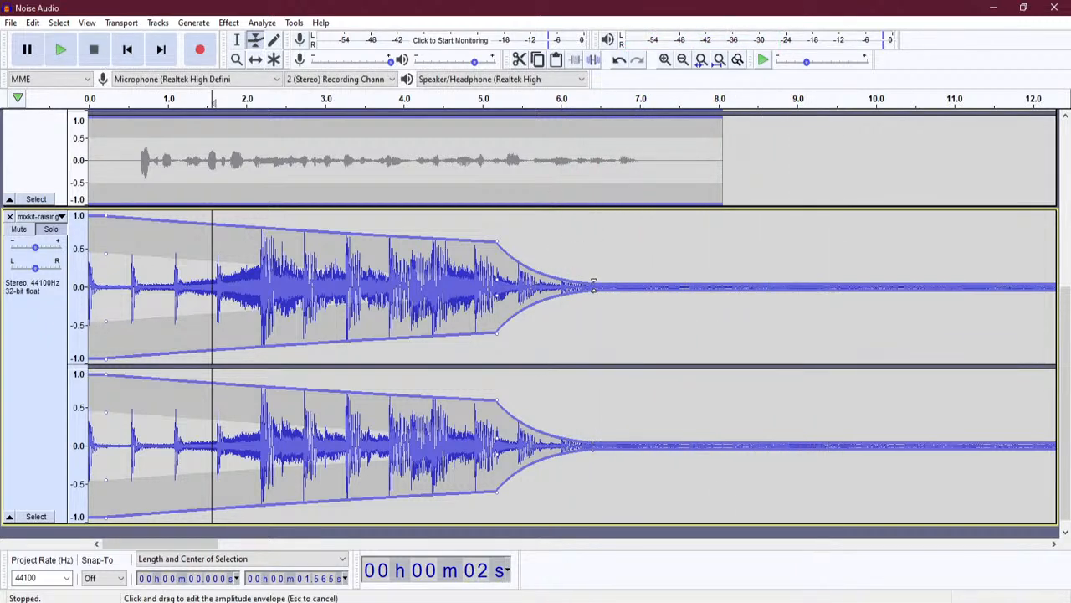
pyautogui.click(593, 286)
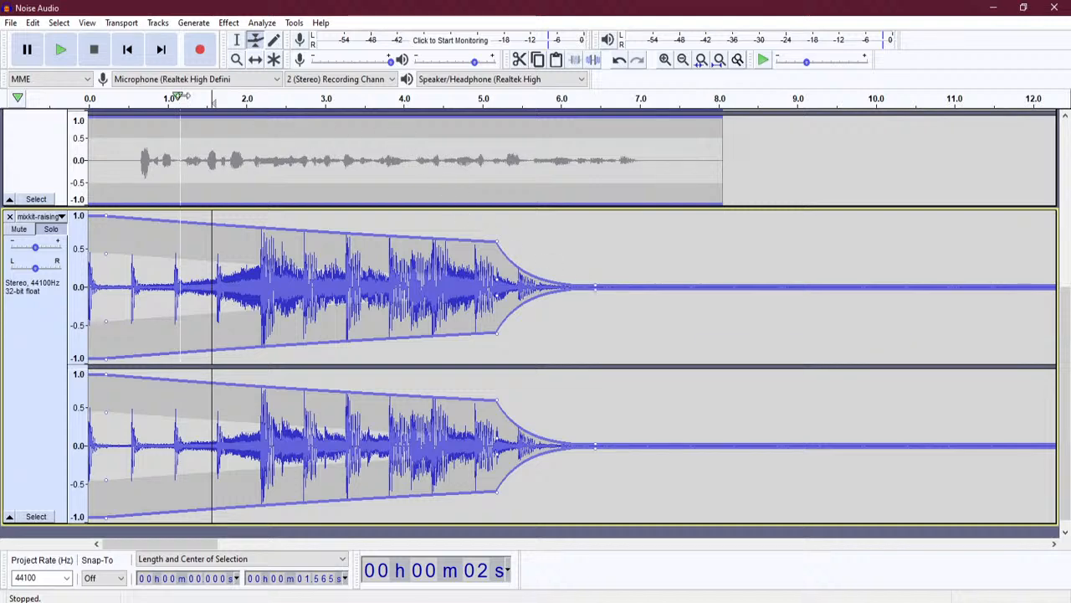
pyautogui.click(72, 51)
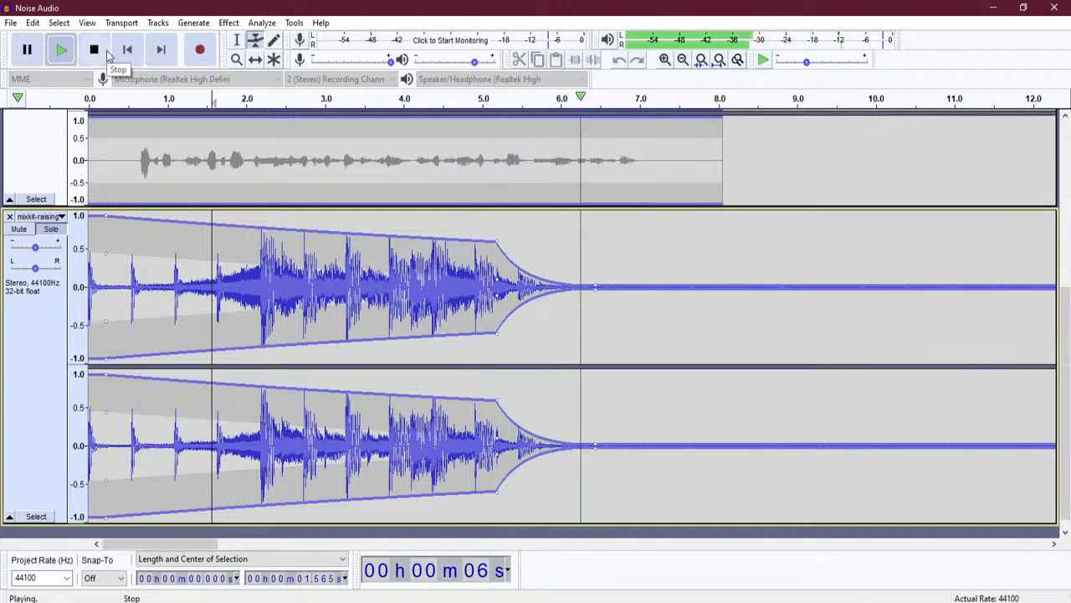
pyautogui.click(95, 50)
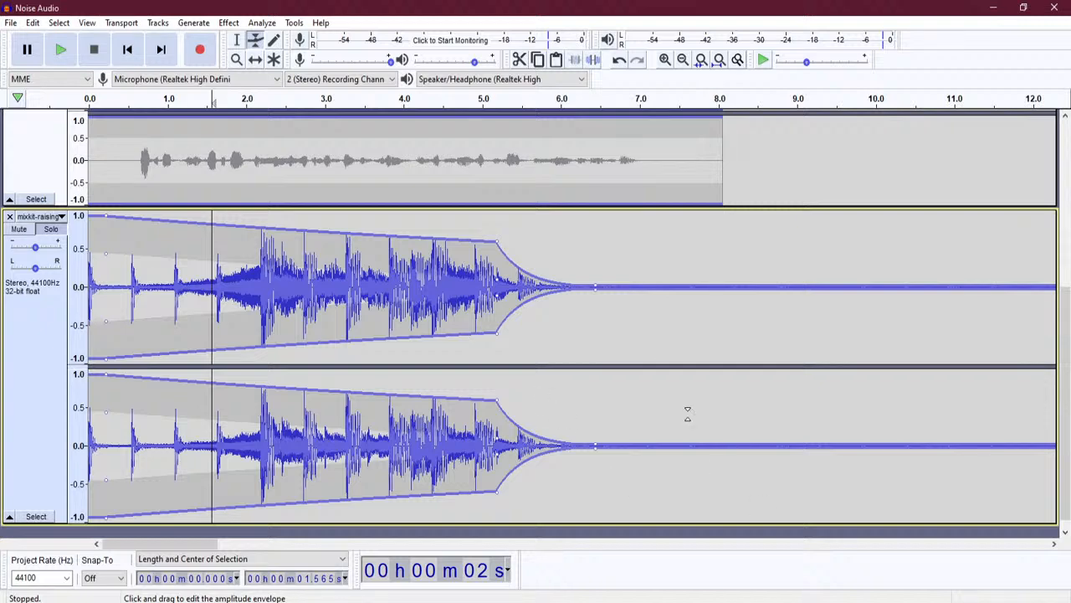
pyautogui.moveTo(612, 236); pyautogui.dragTo(606, 208)
pyautogui.moveTo(596, 521); pyautogui.dragTo(585, 305)
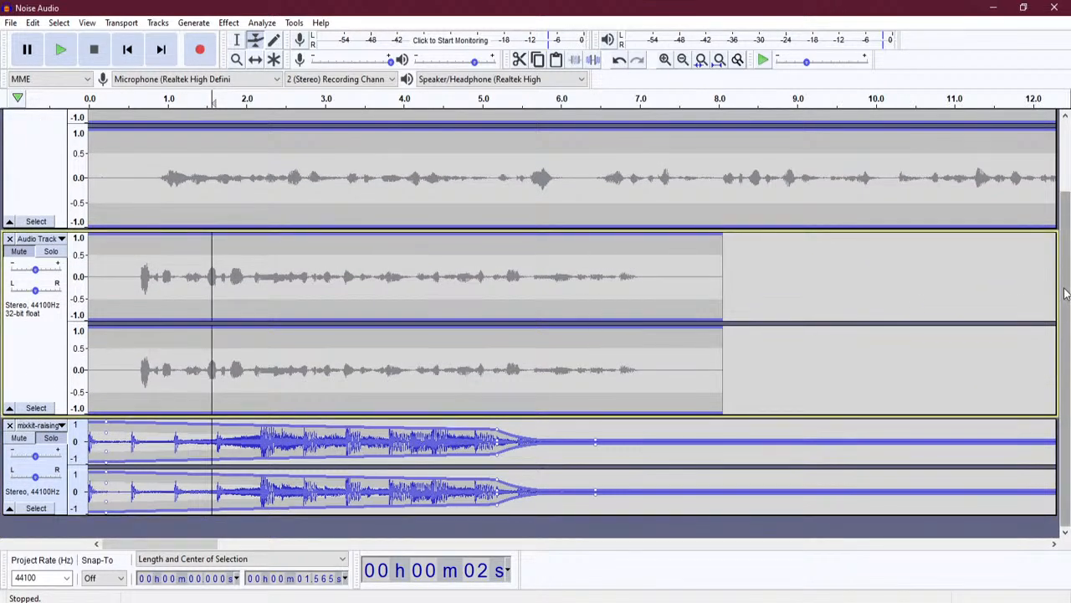
# - Shrink both voice tracks and return to the Selection tool
pyautogui.scroll(3, 1061, 244)
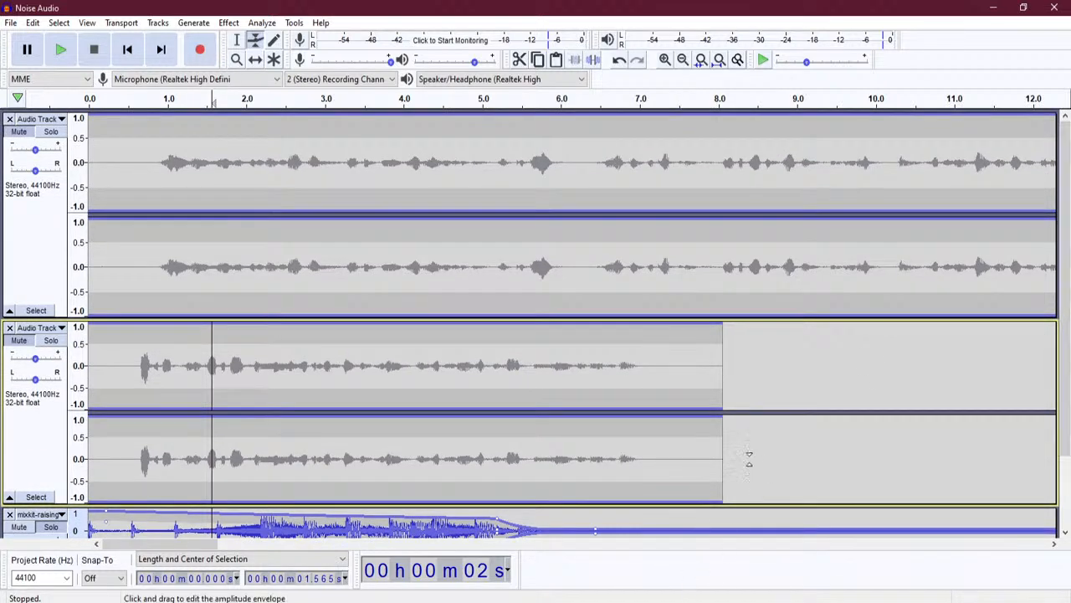
pyautogui.moveTo(712, 506); pyautogui.dragTo(701, 424)
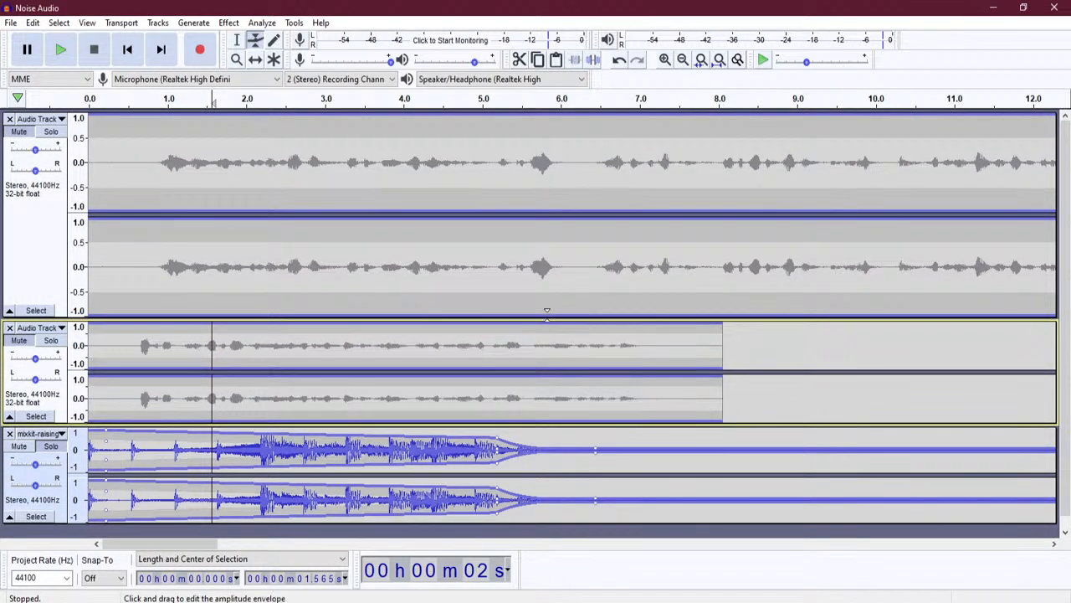
pyautogui.moveTo(546, 317); pyautogui.dragTo(542, 288)
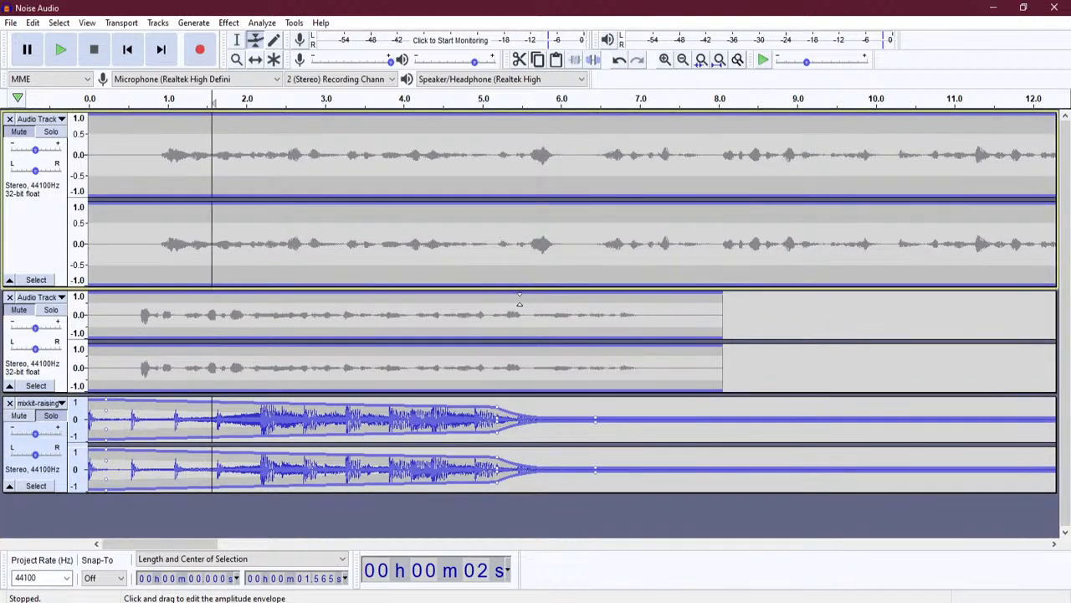
pyautogui.click(256, 61)
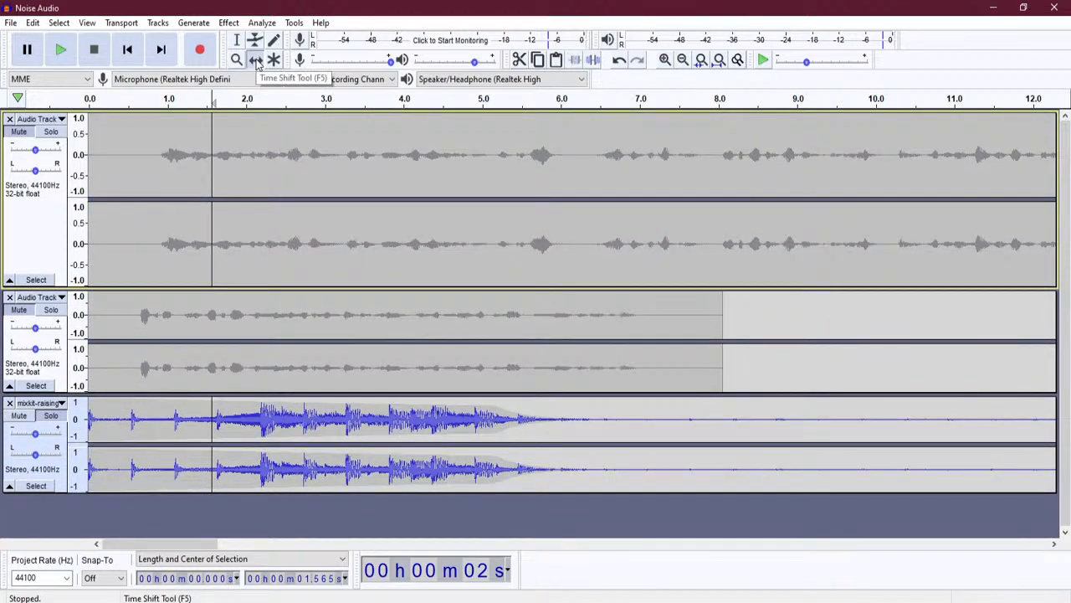
pyautogui.click(237, 40)
# - Unmute the first voice track, select its silent lead-in (about 0–0.6 s), and mute the music
pyautogui.click(147, 172)
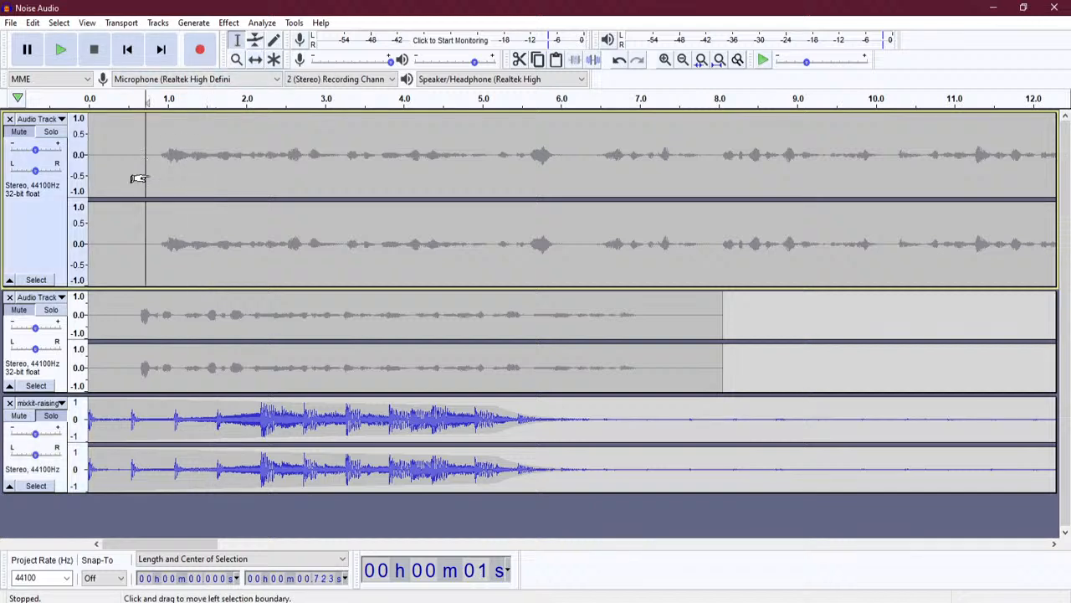
pyautogui.click(20, 134)
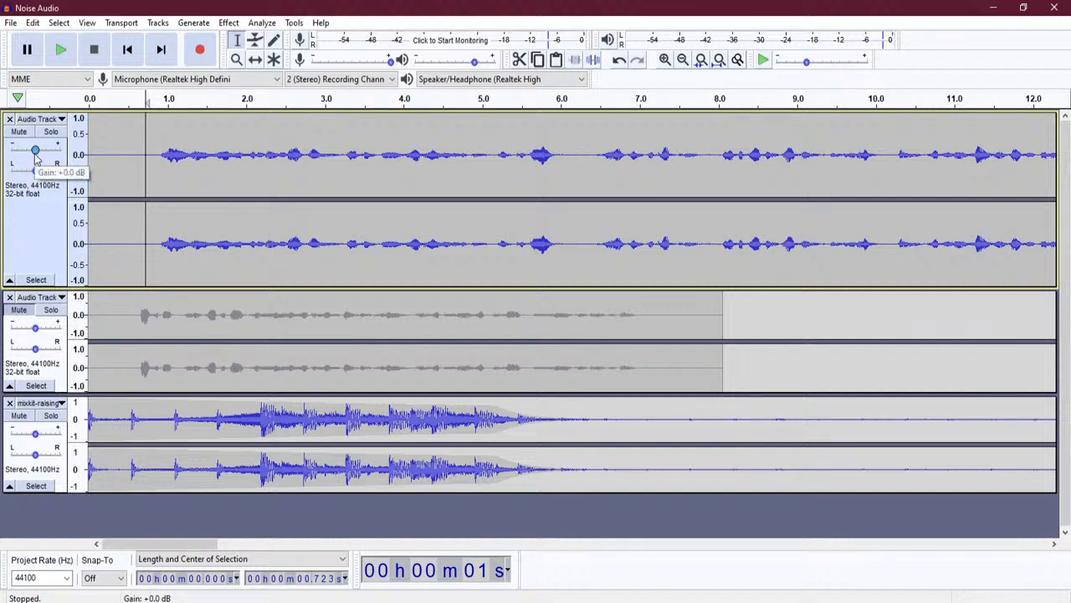
pyautogui.moveTo(105, 173); pyautogui.dragTo(151, 172)
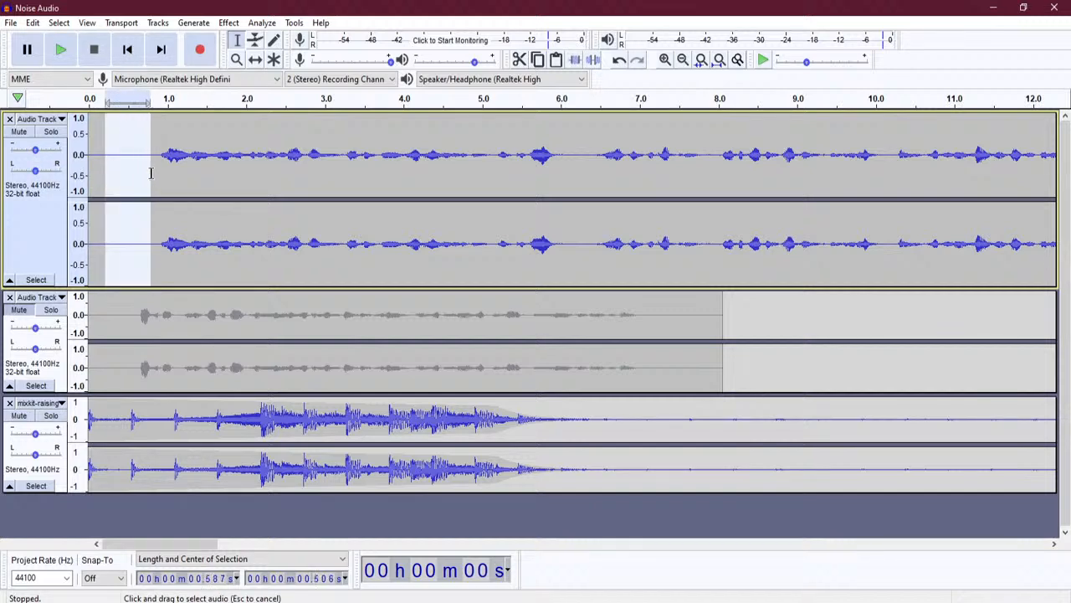
pyautogui.click(19, 415)
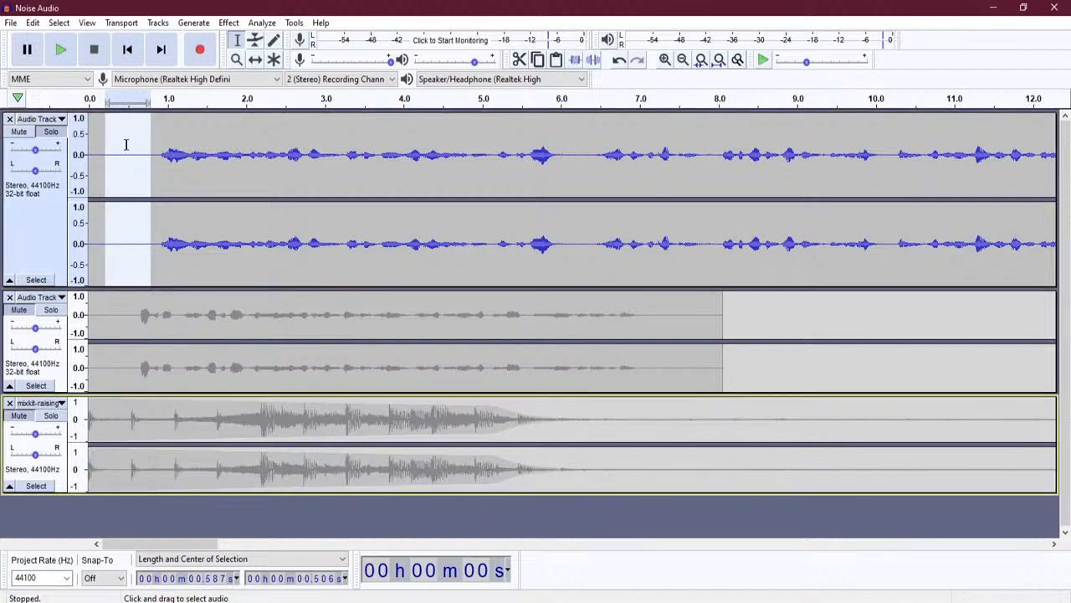
# - Capture the selected silence as the noise profile in Effect > Noise Reduction
pyautogui.click(228, 23)
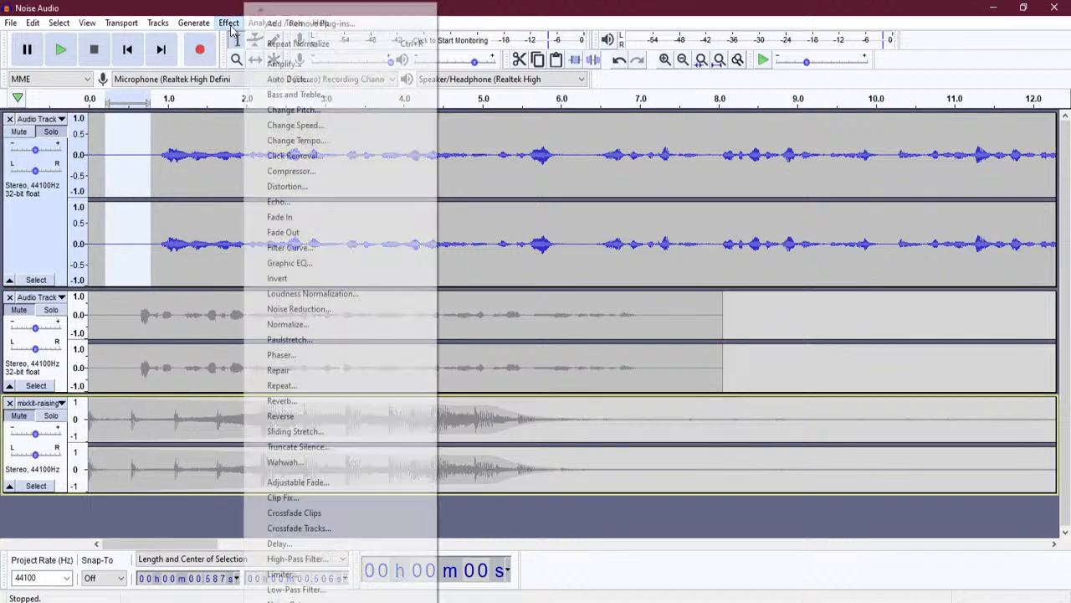
pyautogui.click(341, 312)
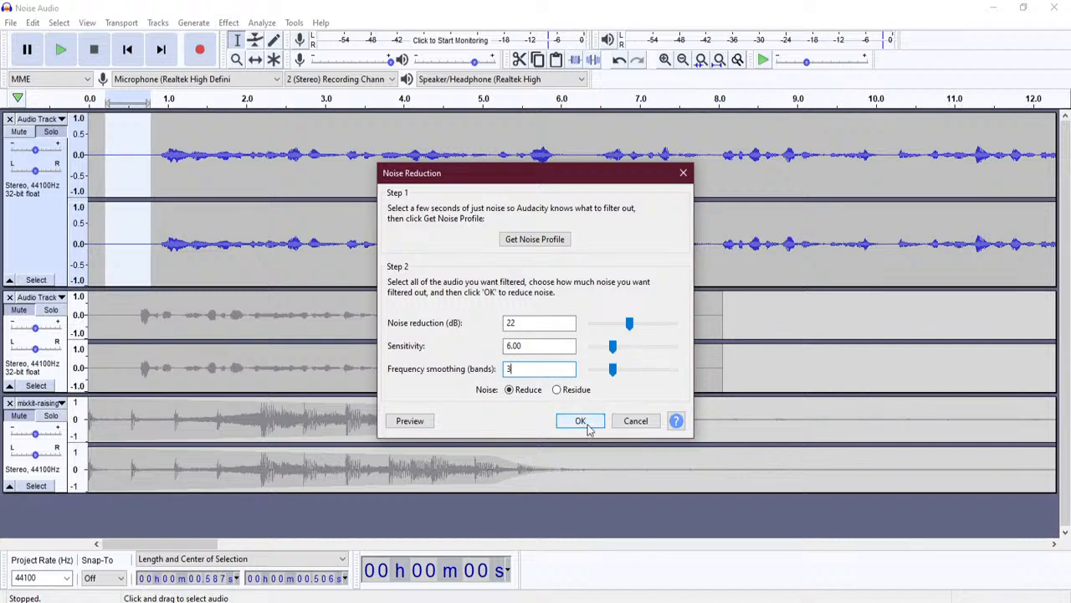
pyautogui.click(534, 240)
# - Select the first voice clip from 0 s to its end
pyautogui.click(248, 227)
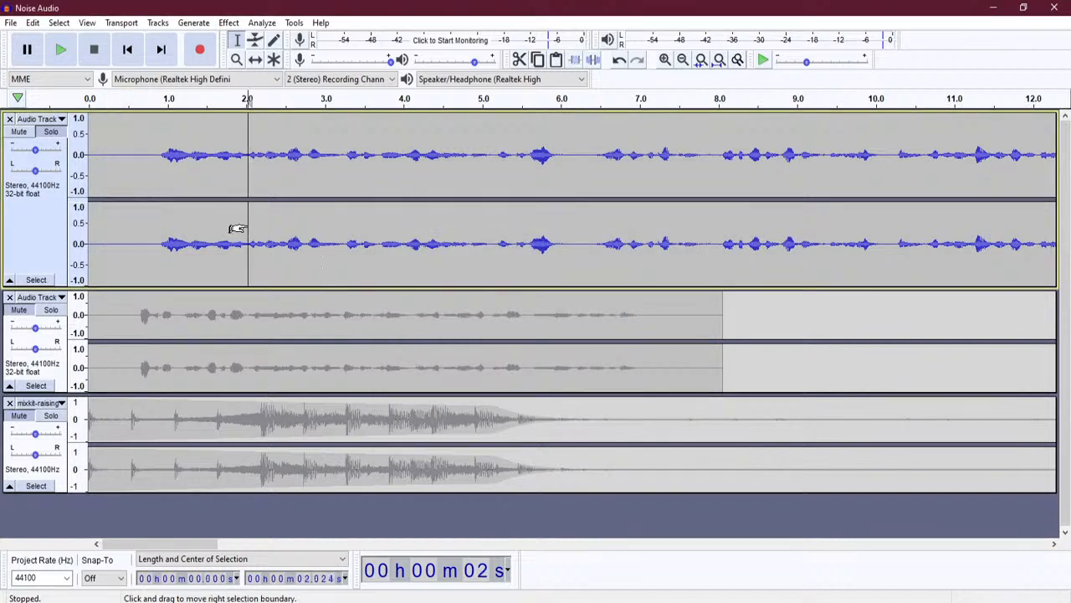
pyautogui.hotkey('ctrl', 'a')
pyautogui.click(247, 241)
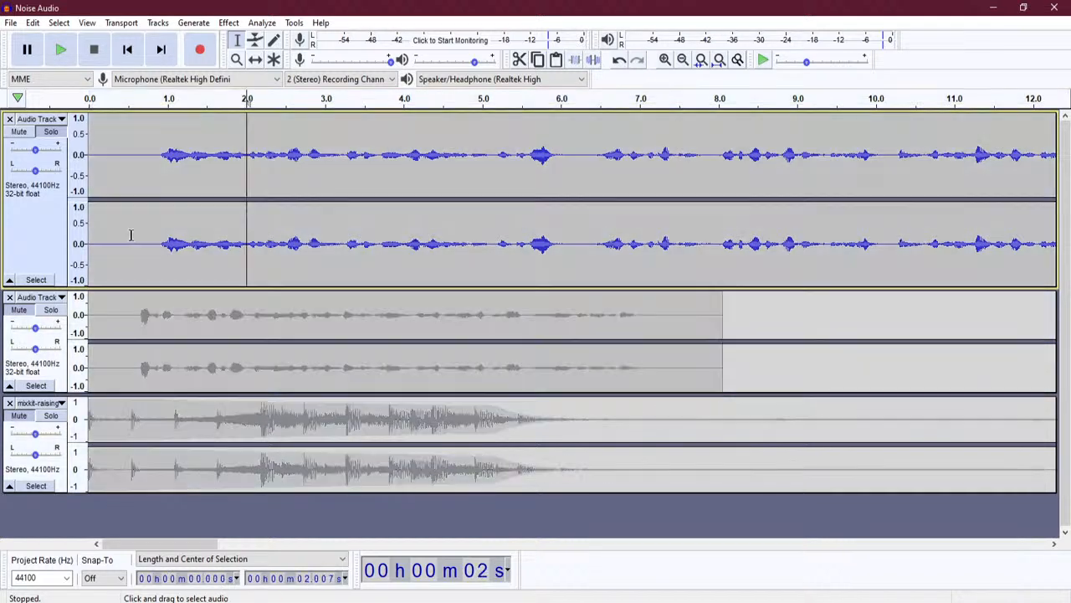
pyautogui.moveTo(87, 233); pyautogui.dragTo(866, 246)
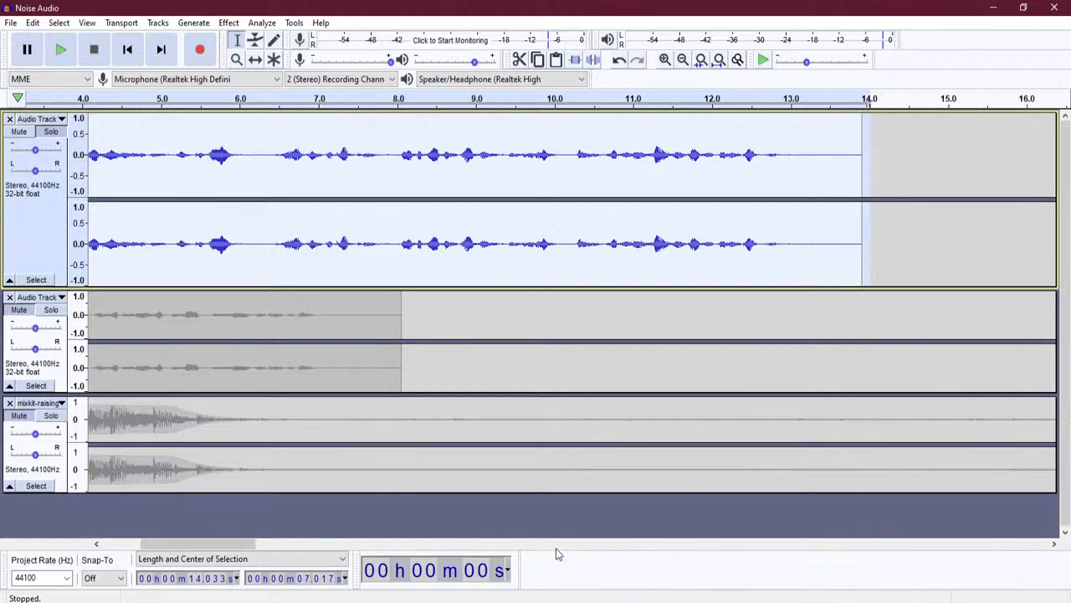
# - Extend the selection across both voice tracks
pyautogui.click(412, 544)
pyautogui.click(412, 544)
pyautogui.moveTo(402, 546); pyautogui.dragTo(132, 544)
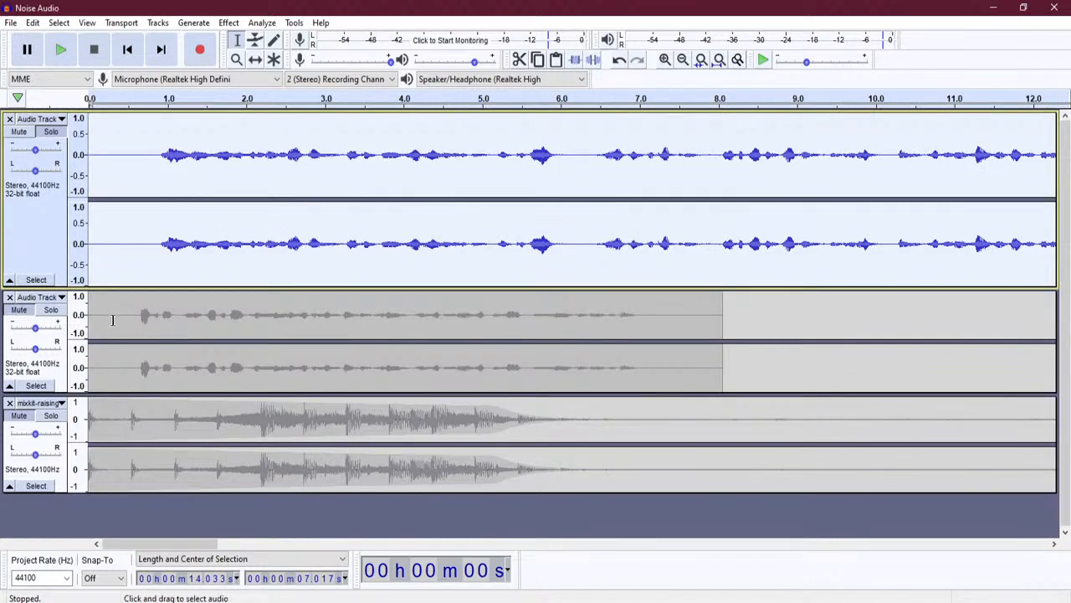
pyautogui.keyDown('shift'); pyautogui.click(720, 329); pyautogui.keyUp('shift')
pyautogui.moveTo(714, 332); pyautogui.dragTo(897, 332)
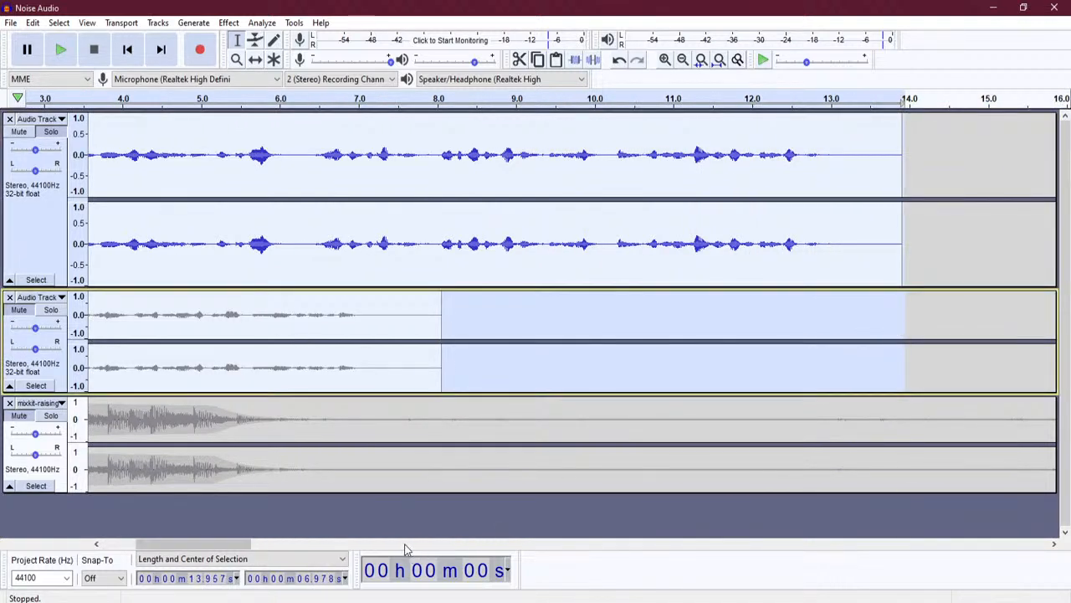
pyautogui.click(410, 546)
pyautogui.moveTo(289, 548); pyautogui.dragTo(140, 548)
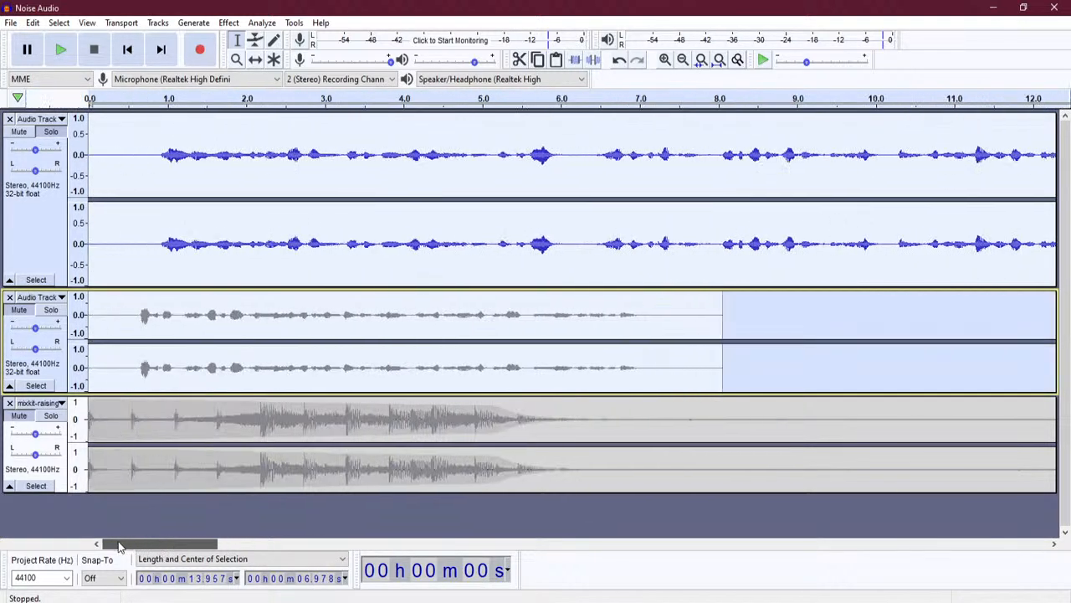
# - Apply Noise Reduction to both voice takes, re-mute track 2, and click near 0.9 s on track 1
pyautogui.click(19, 310)
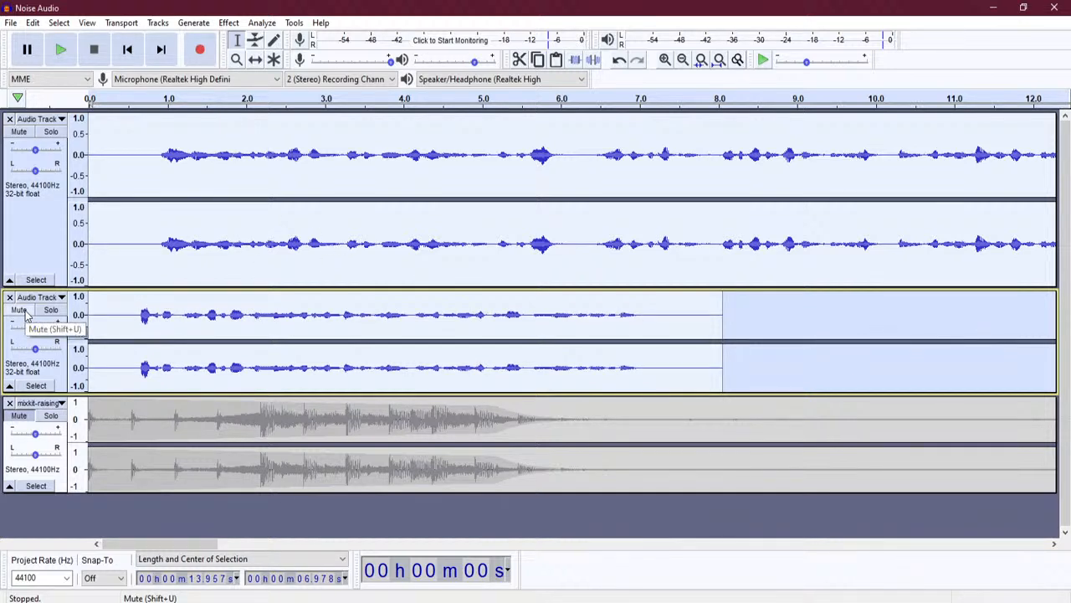
pyautogui.click(229, 23)
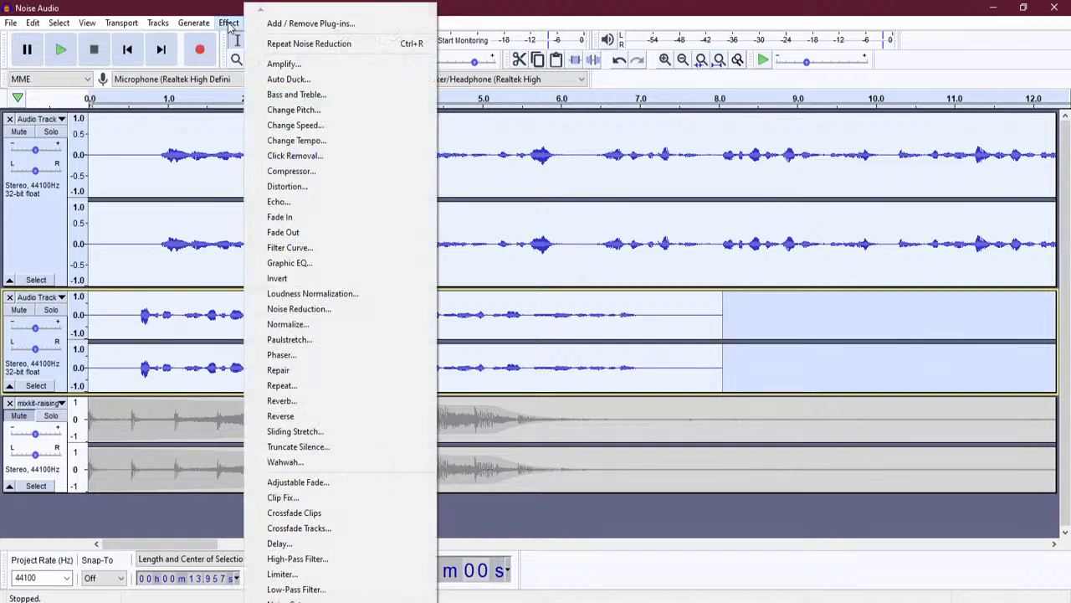
pyautogui.click(335, 308)
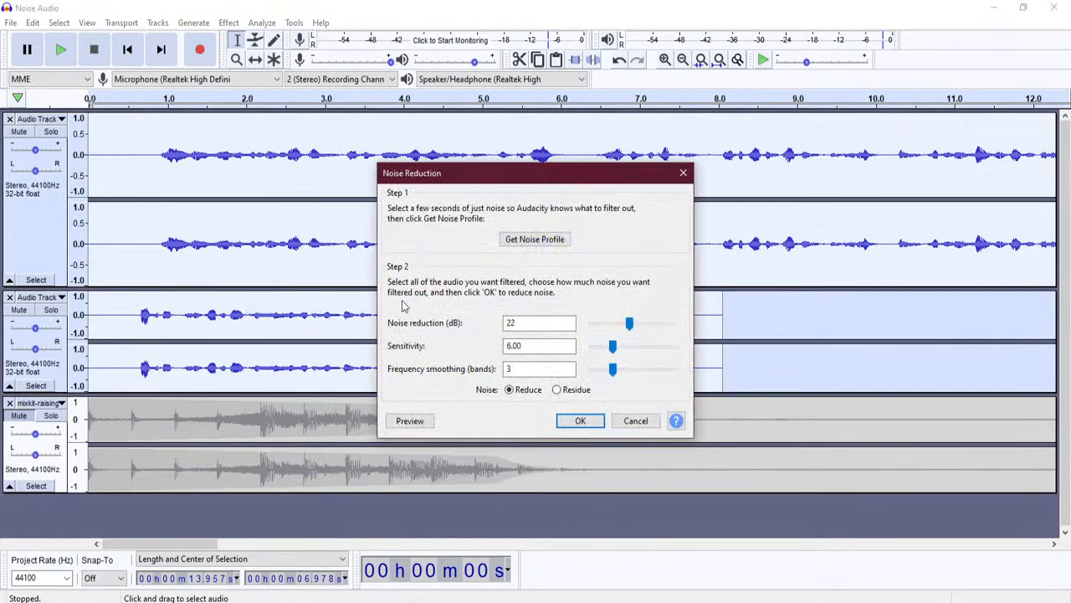
pyautogui.click(581, 421)
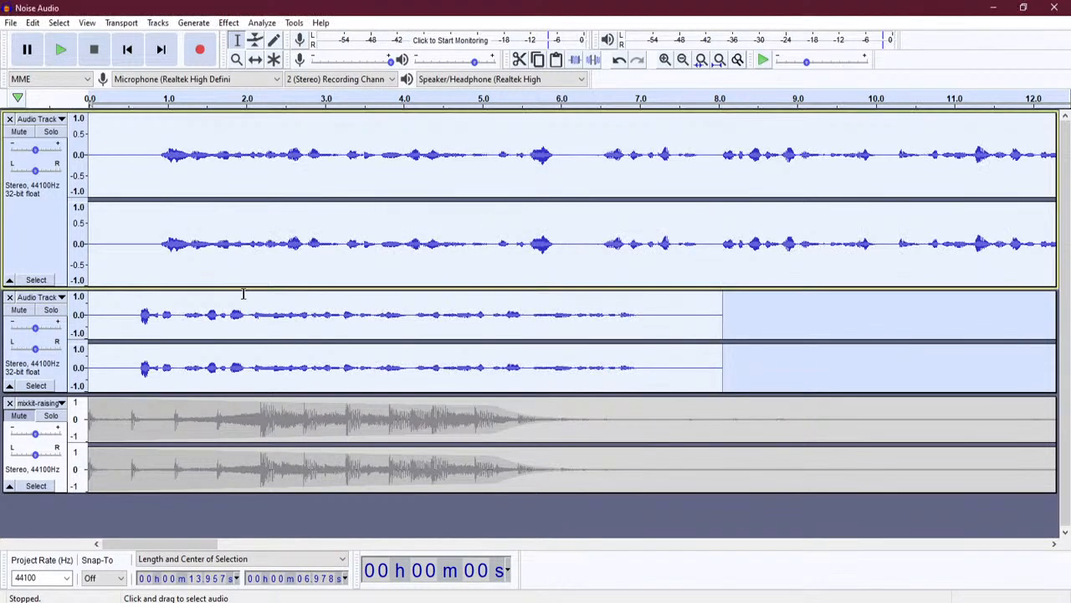
pyautogui.click(19, 309)
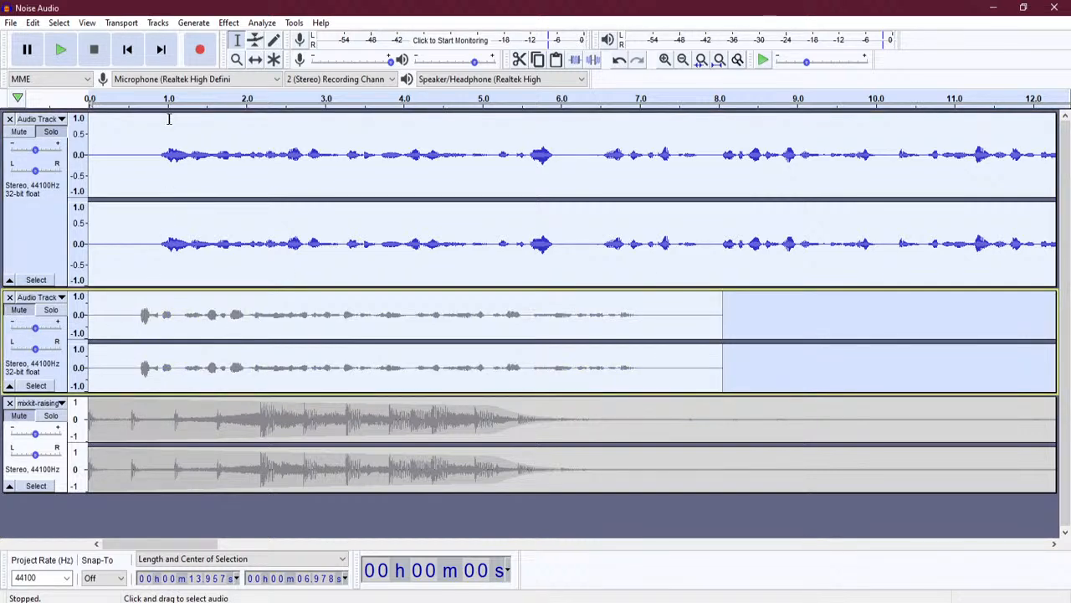
pyautogui.click(279, 230)
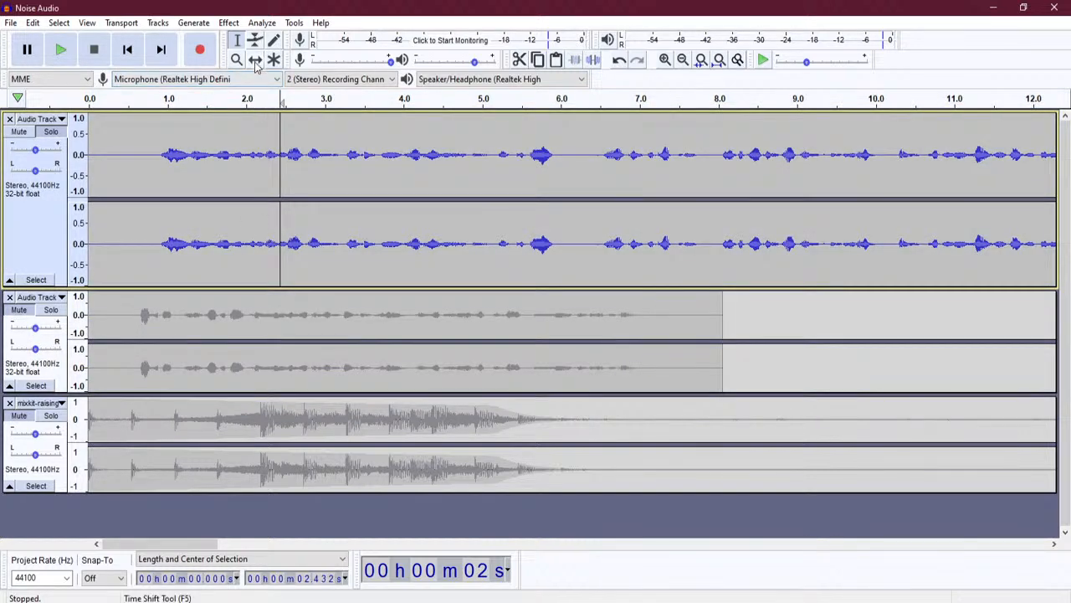
pyautogui.click(161, 244)
# - Delete the first 0.87 s of the first voice clip and shift the clip to start near 5.4 s
pyautogui.moveTo(157, 243); pyautogui.dragTo(52, 246)
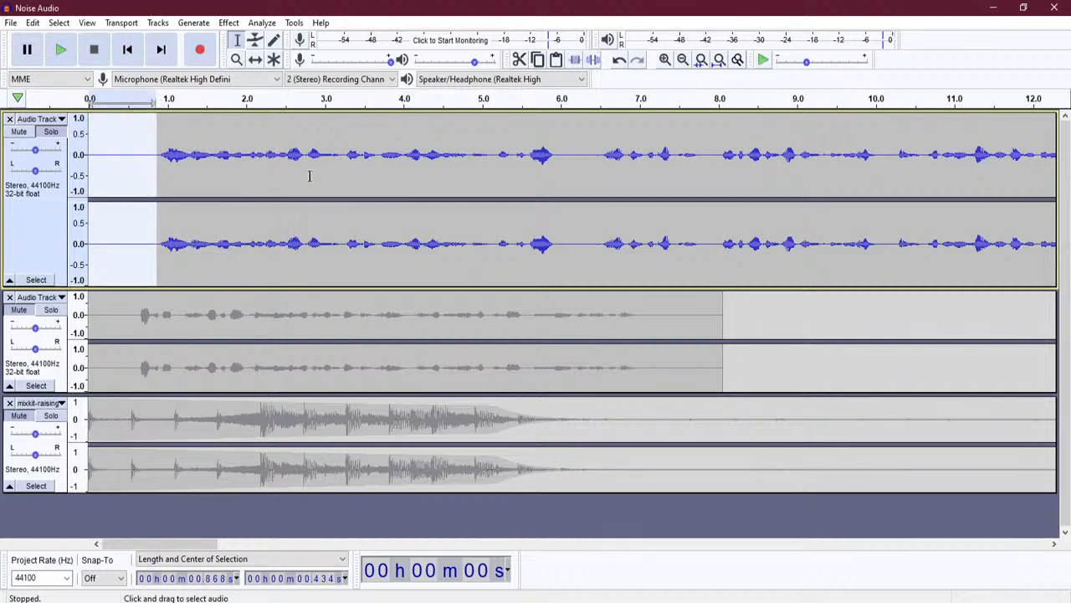
pyautogui.press('Delete')
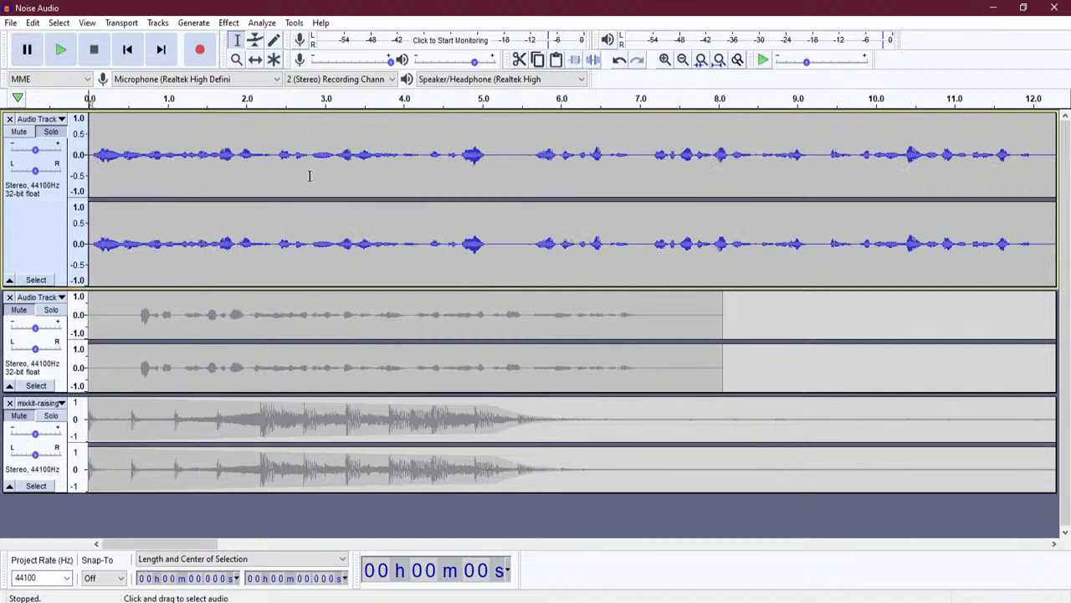
pyautogui.click(256, 60)
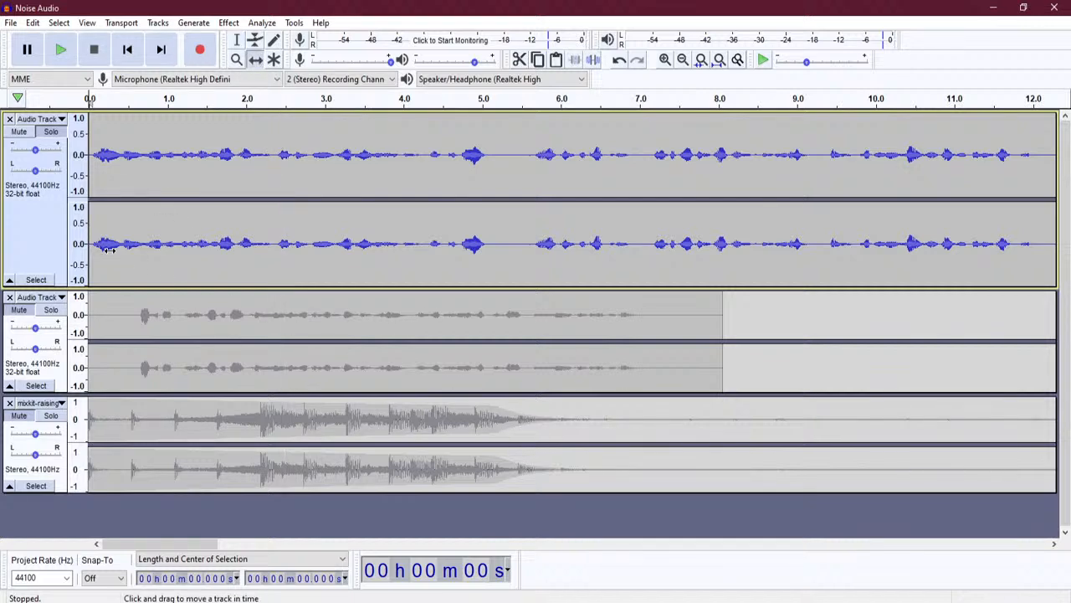
pyautogui.moveTo(114, 244); pyautogui.dragTo(549, 245)
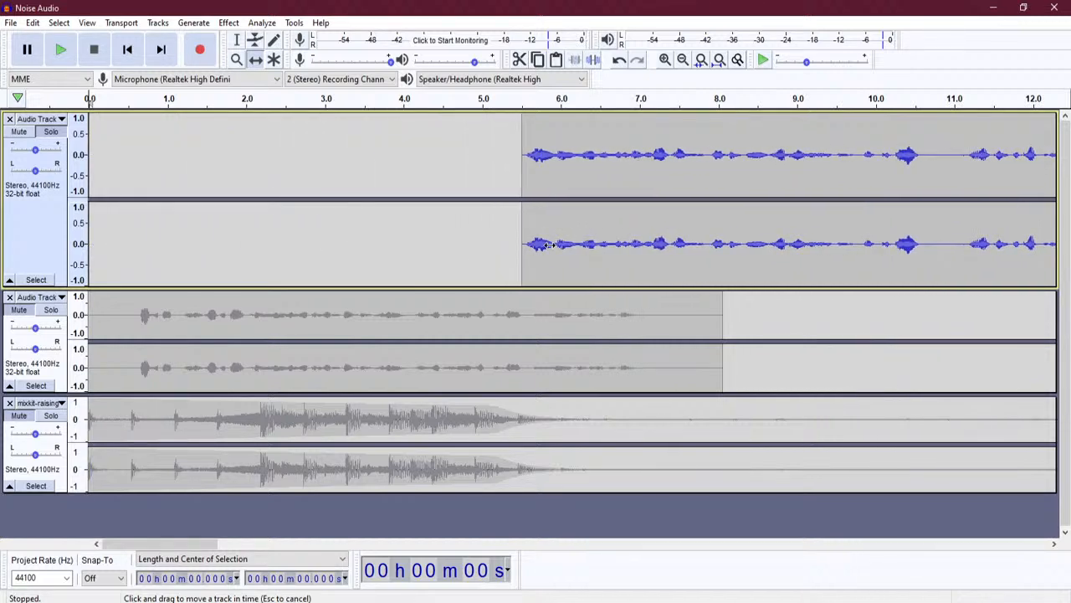
pyautogui.moveTo(549, 244); pyautogui.dragTo(540, 248)
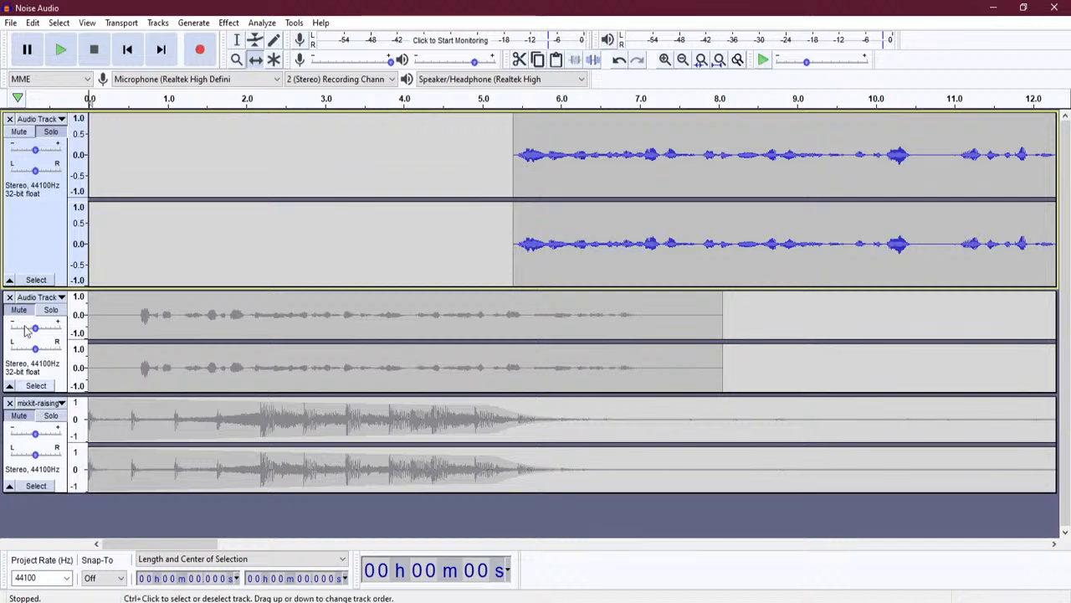
pyautogui.click(37, 425)
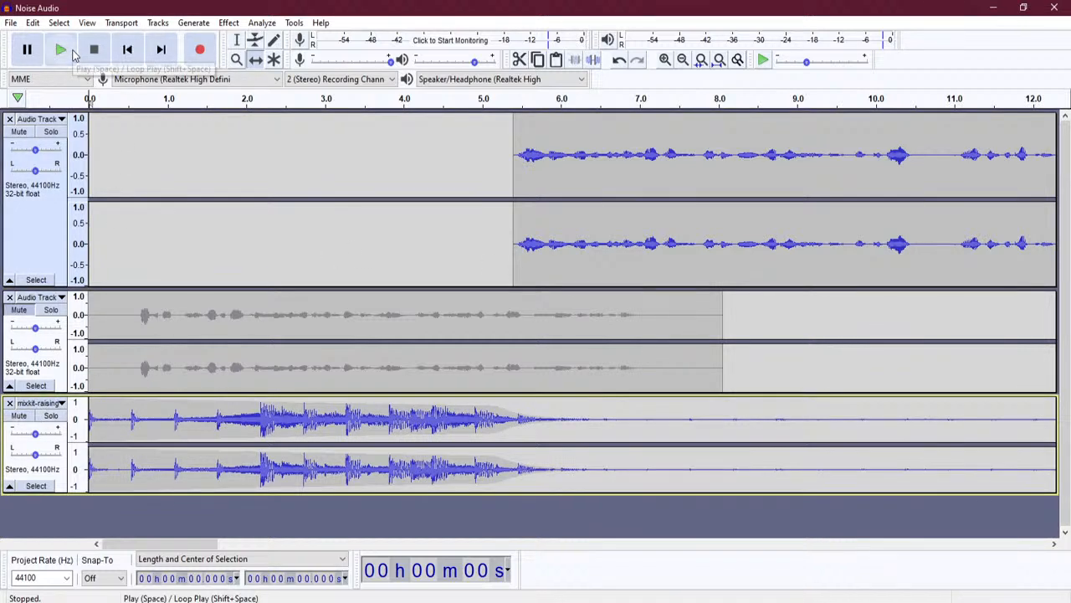
# - Play back the mix, then mark a point near 17.57 s on the music track
pyautogui.click(60, 51)
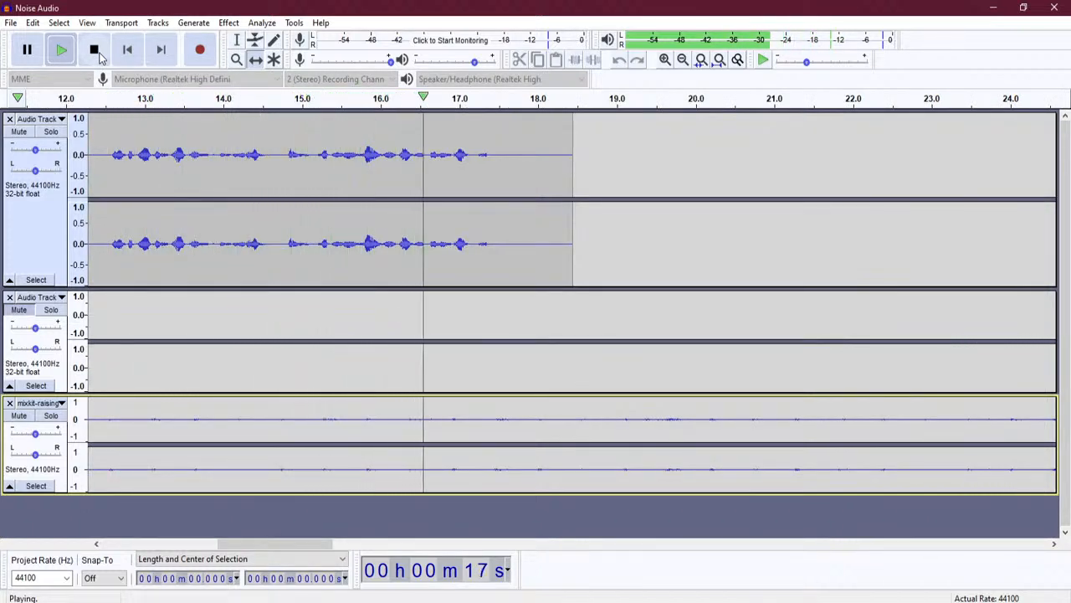
pyautogui.click(95, 50)
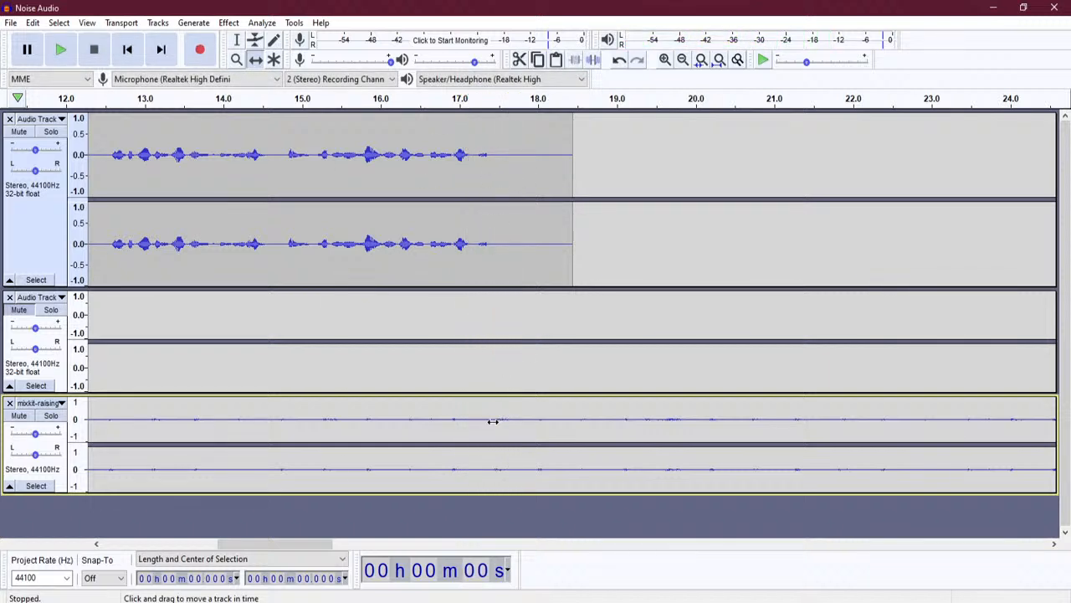
pyautogui.click(237, 39)
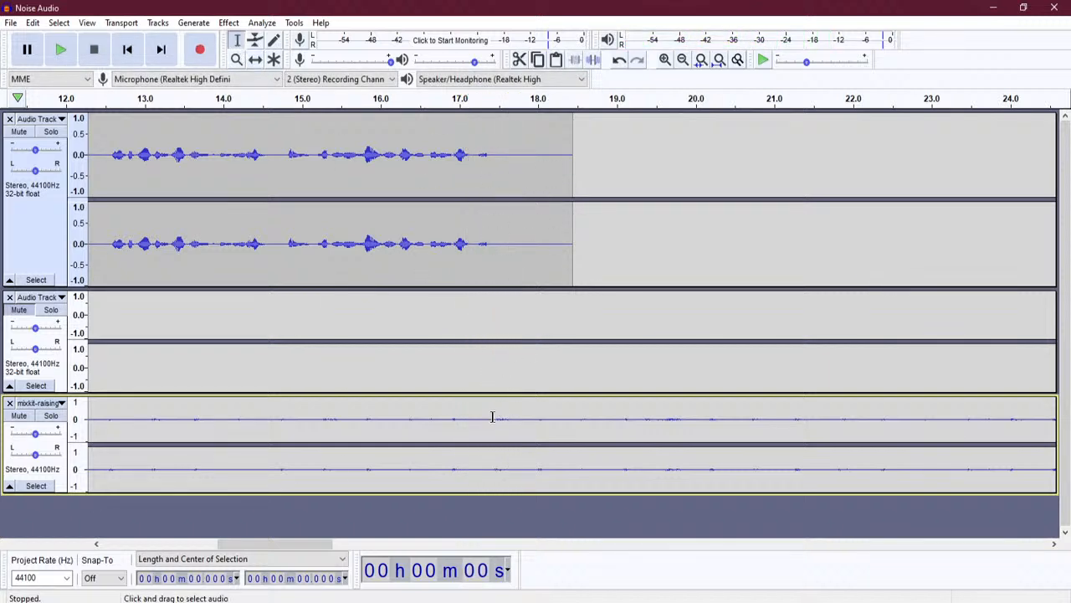
pyautogui.click(503, 421)
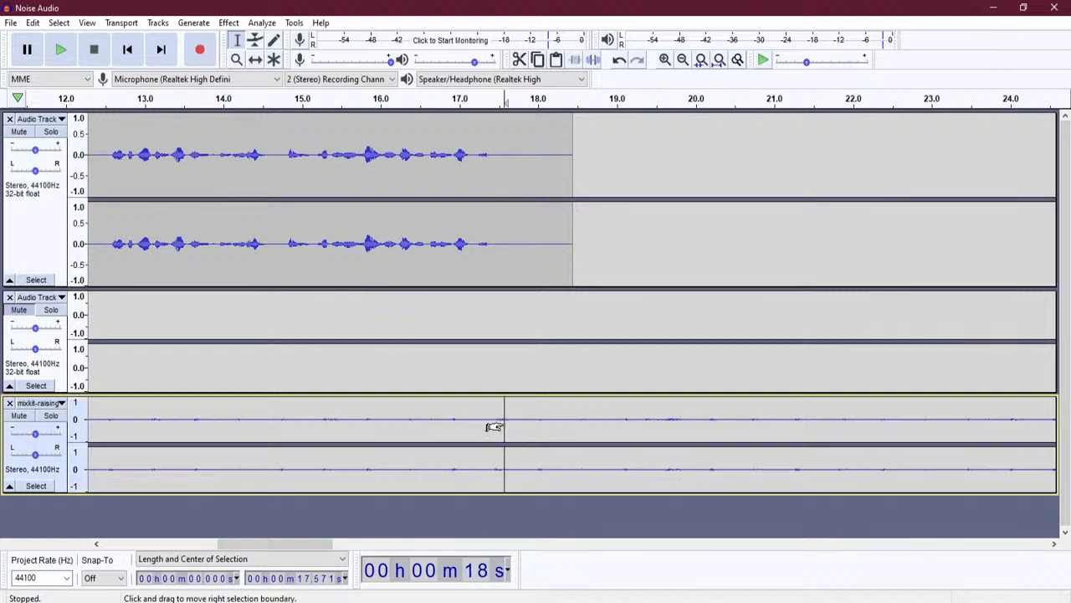
# - Shorten both voice tracks and make the music track much taller
pyautogui.moveTo(510, 394)
pyautogui.mouseDown()
pyautogui.moveTo(510, 363)
pyautogui.moveTo(512, 378)
pyautogui.mouseUp()
pyautogui.moveTo(510, 285); pyautogui.dragTo(511, 168)
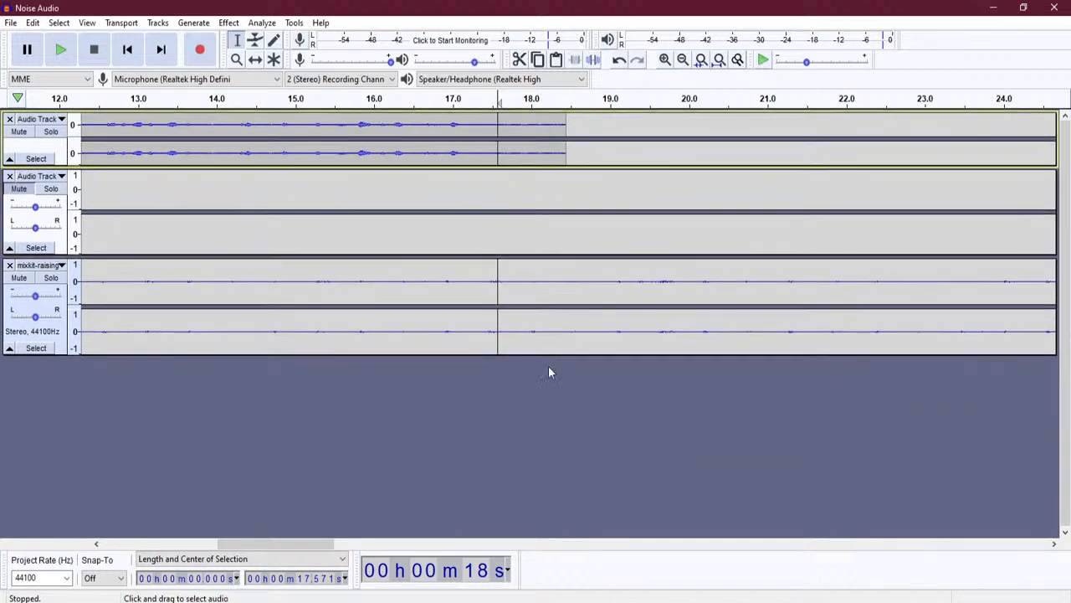
pyautogui.moveTo(530, 358); pyautogui.dragTo(542, 550)
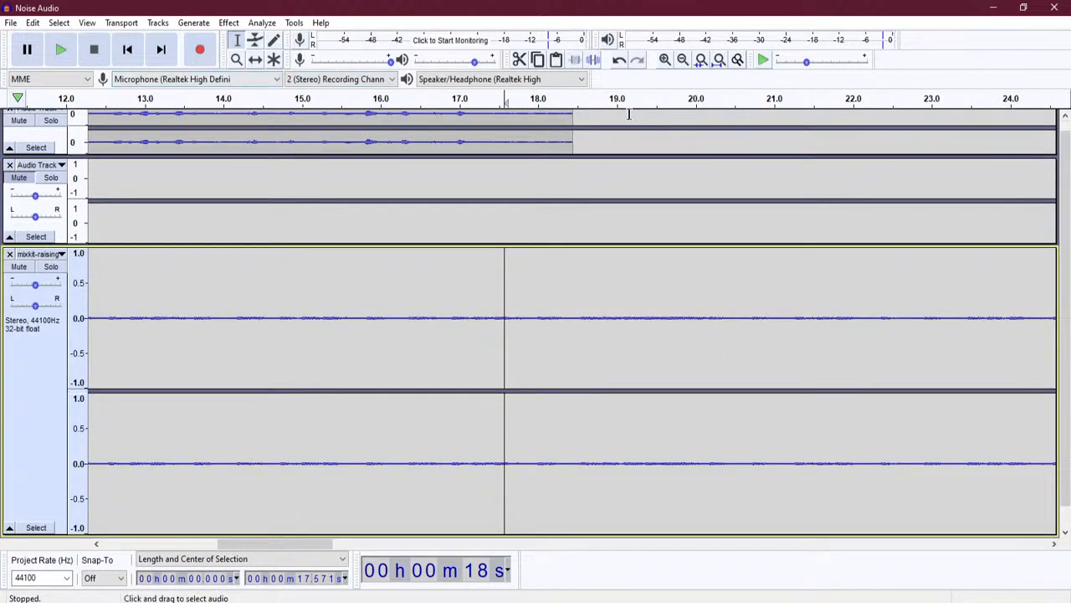
pyautogui.click(665, 60)
pyautogui.click(665, 60)
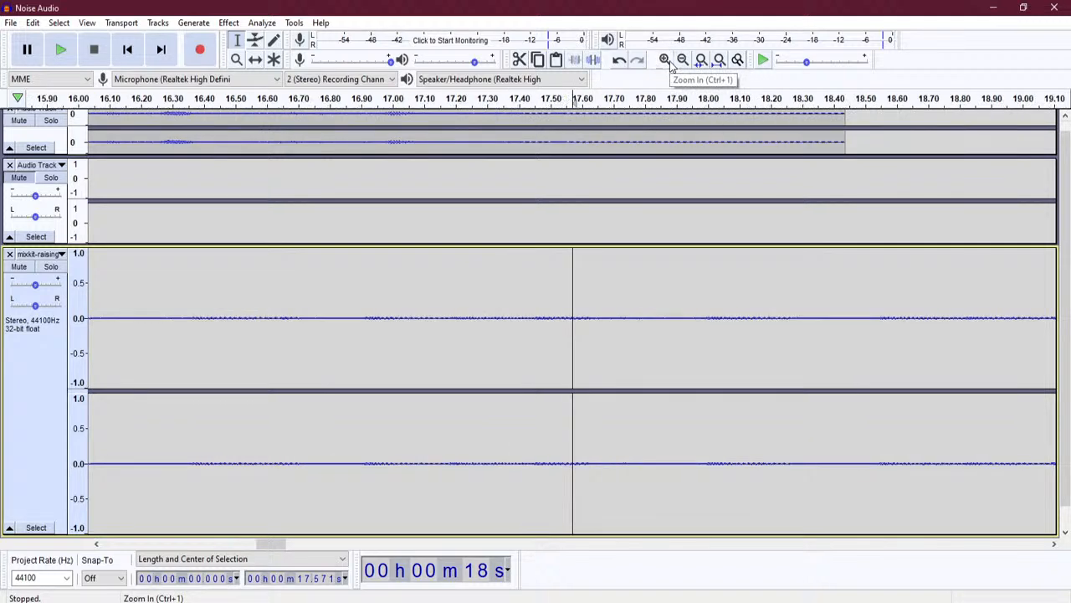
pyautogui.click(665, 60)
pyautogui.click(665, 61)
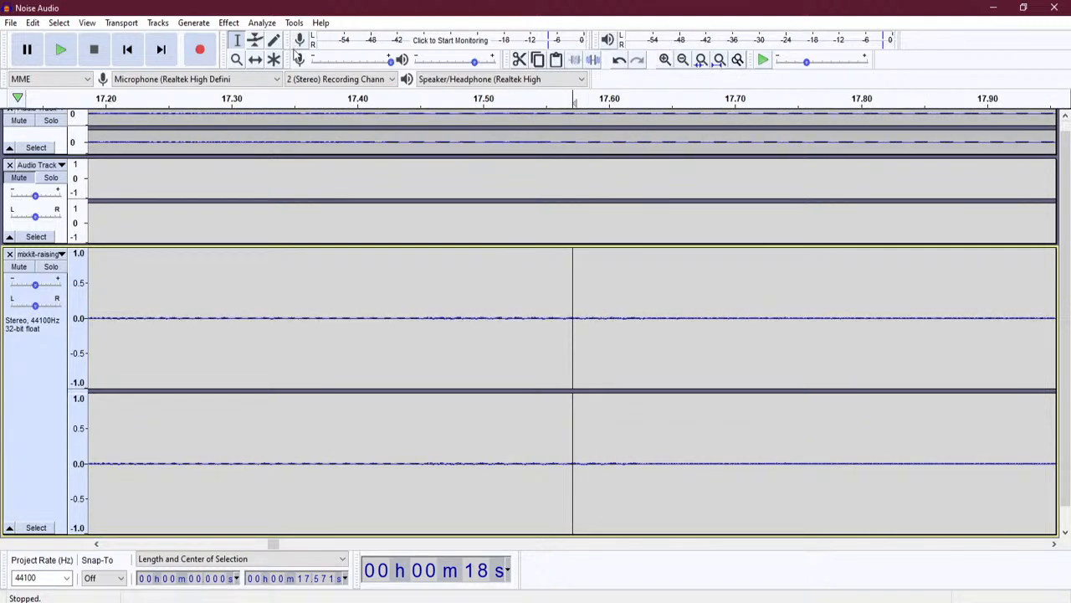
pyautogui.click(256, 43)
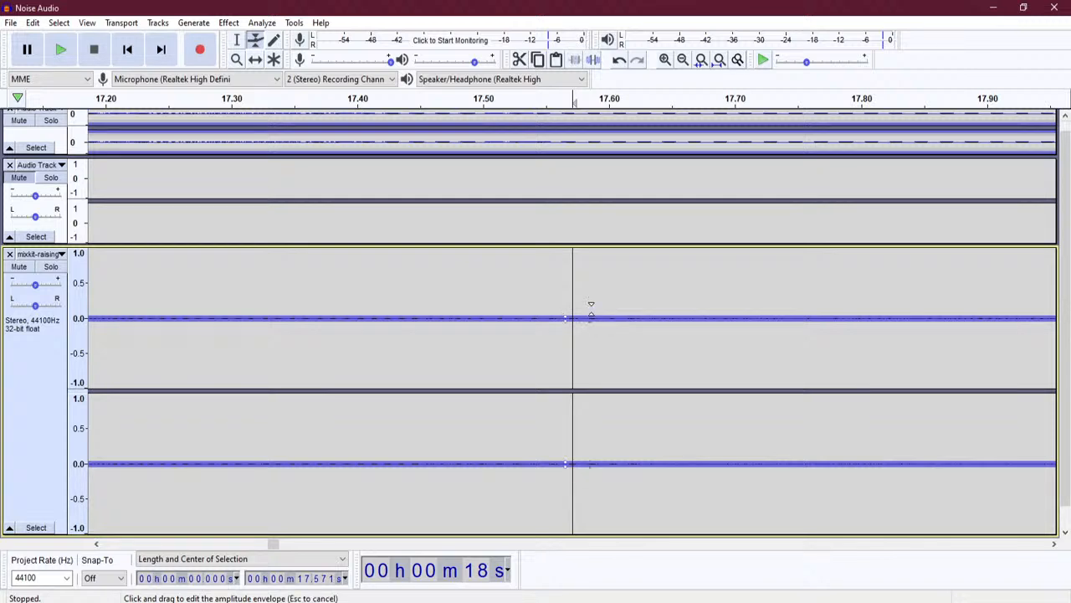
pyautogui.moveTo(595, 316); pyautogui.dragTo(630, 265)
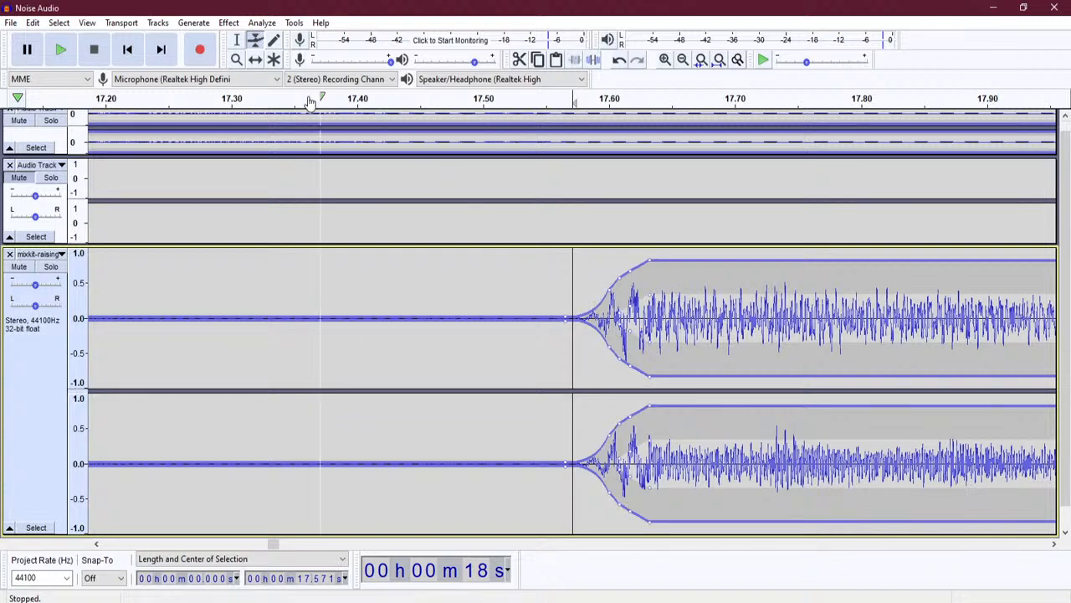
pyautogui.click(238, 42)
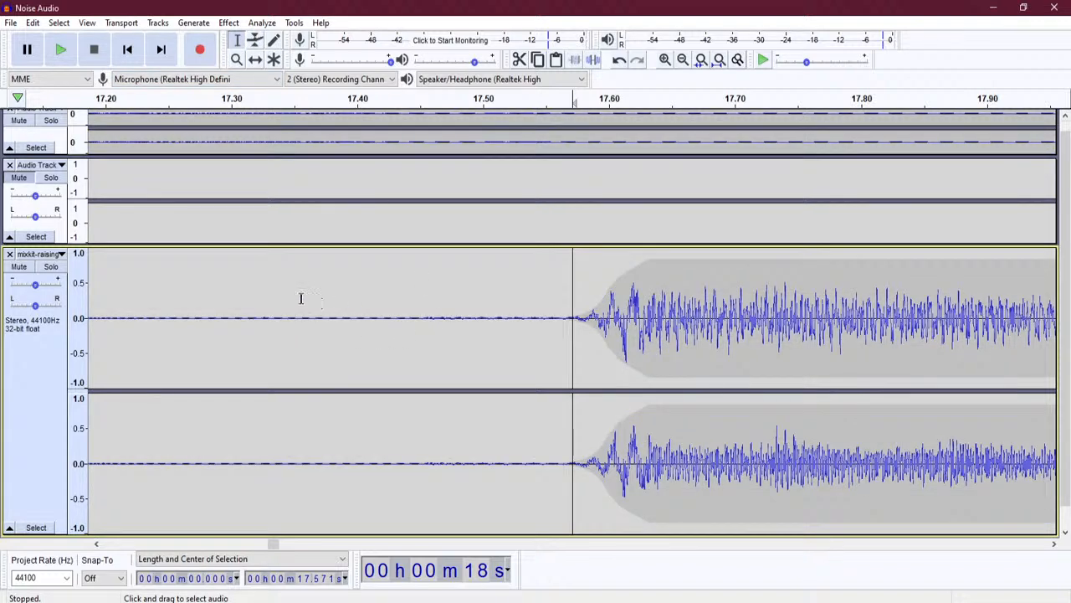
pyautogui.click(268, 291)
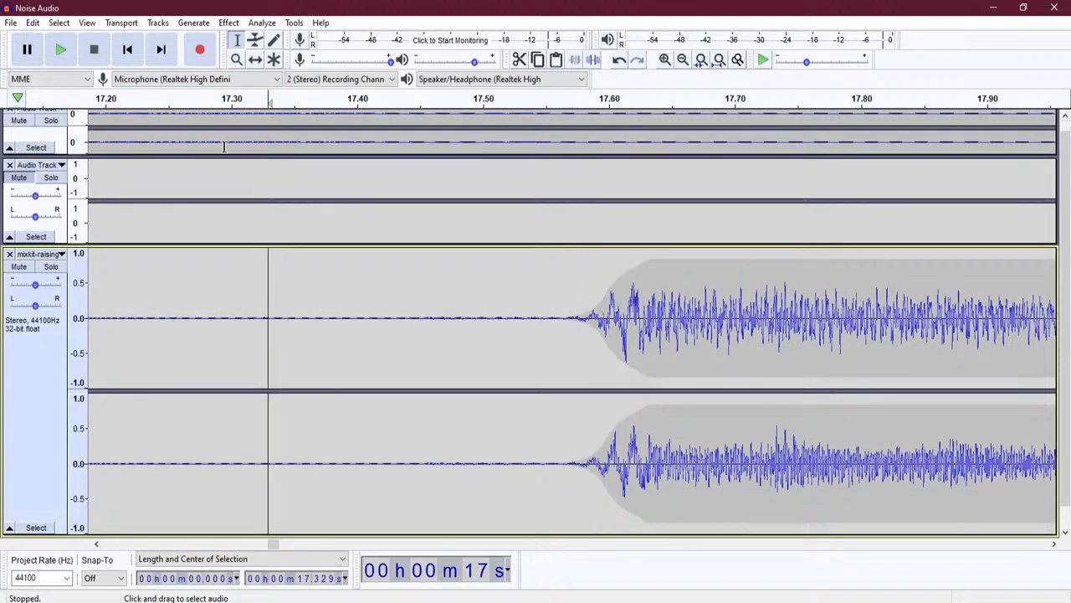
pyautogui.click(61, 50)
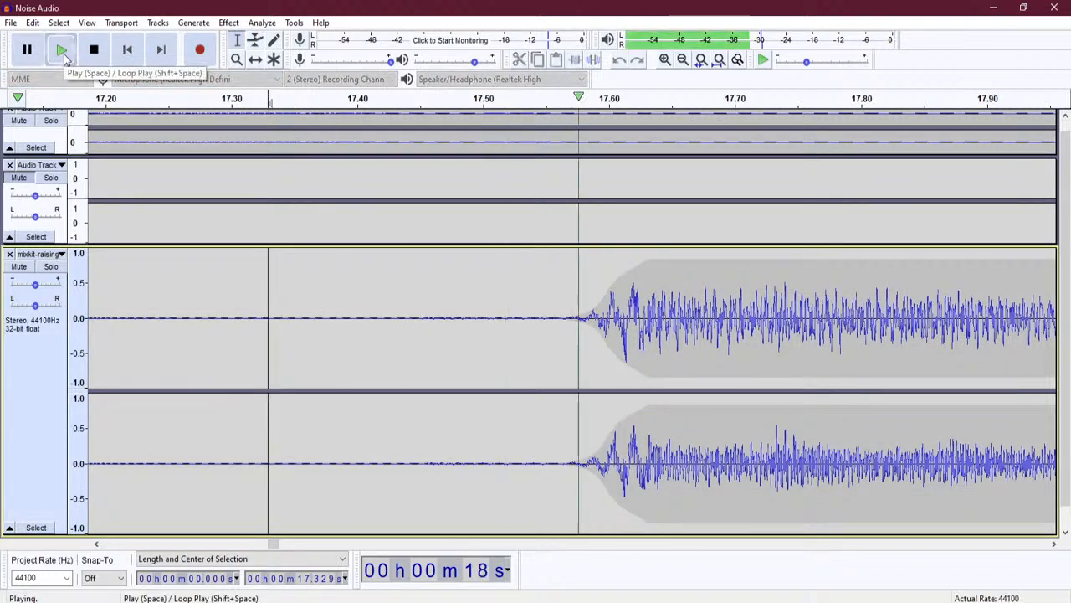
pyautogui.click(94, 51)
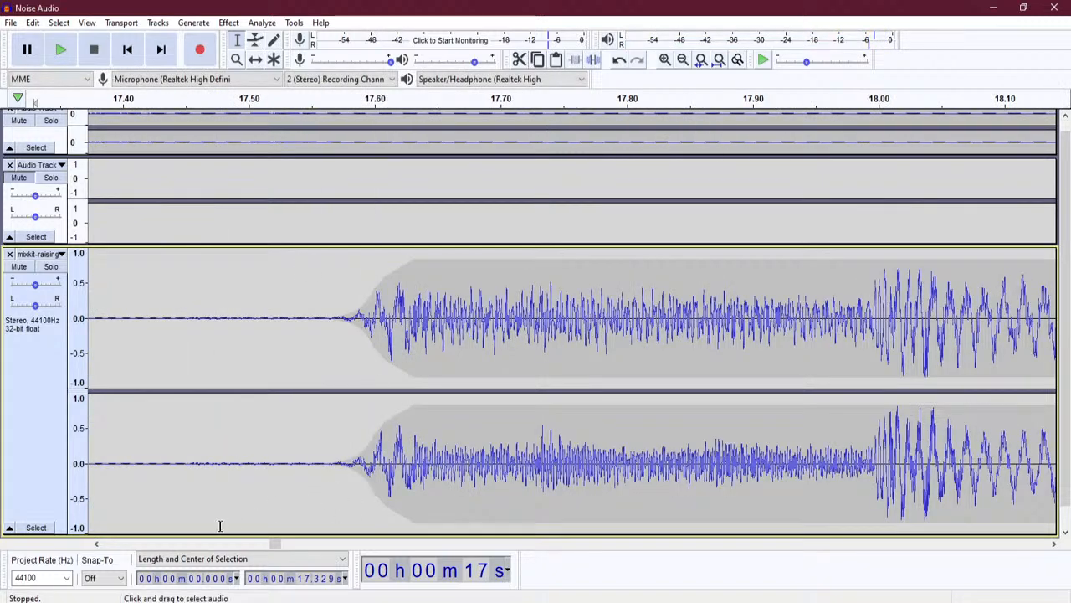
pyautogui.moveTo(276, 545); pyautogui.dragTo(107, 545)
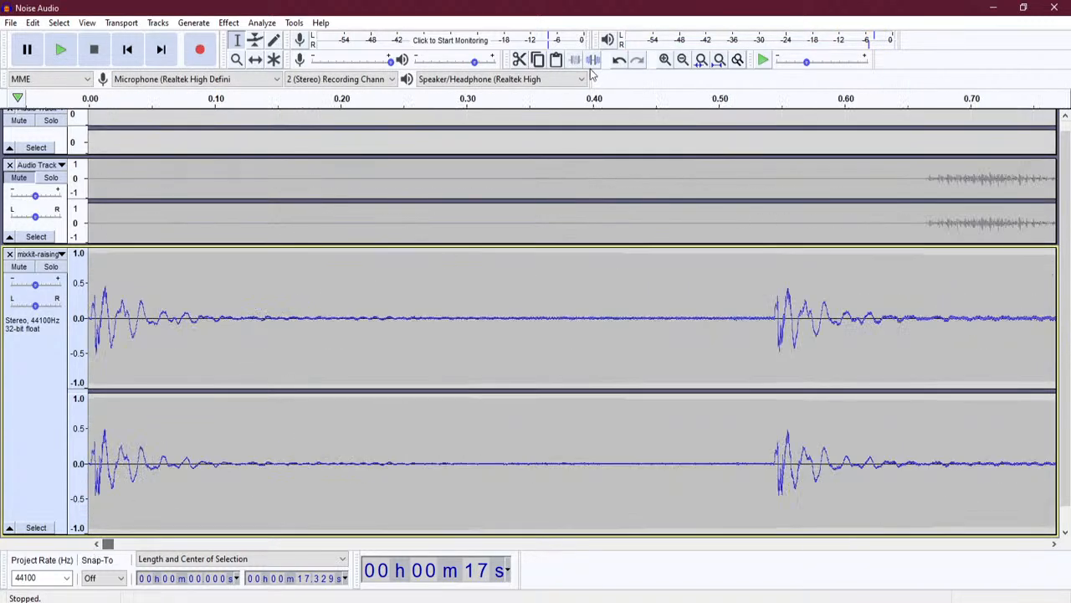
pyautogui.click(683, 60)
pyautogui.click(683, 61)
pyautogui.click(683, 60)
pyautogui.click(683, 61)
pyautogui.click(683, 60)
pyautogui.click(683, 60)
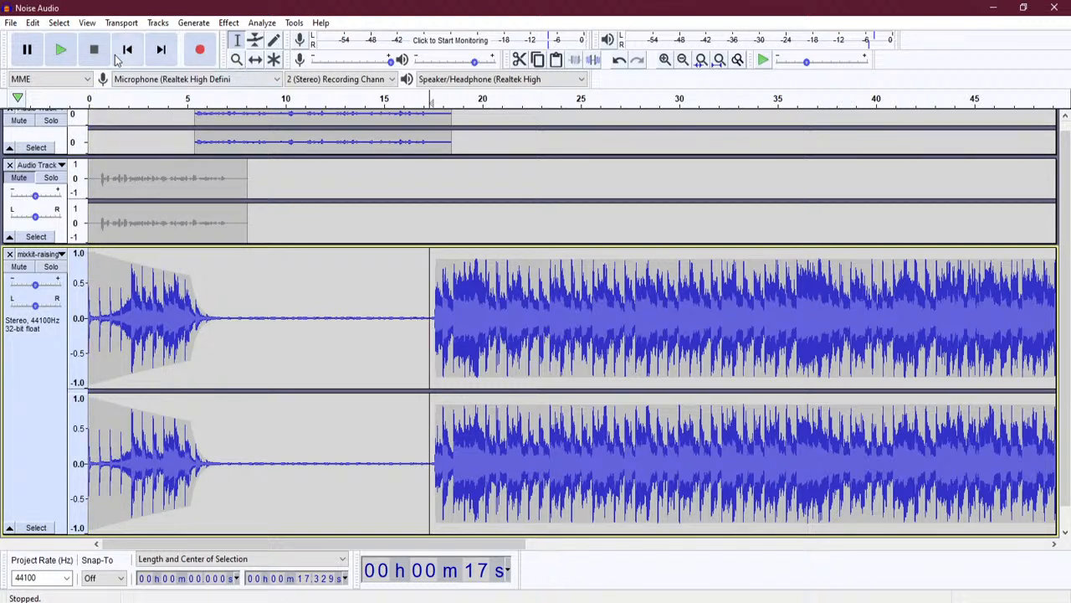
pyautogui.click(128, 50)
pyautogui.click(62, 51)
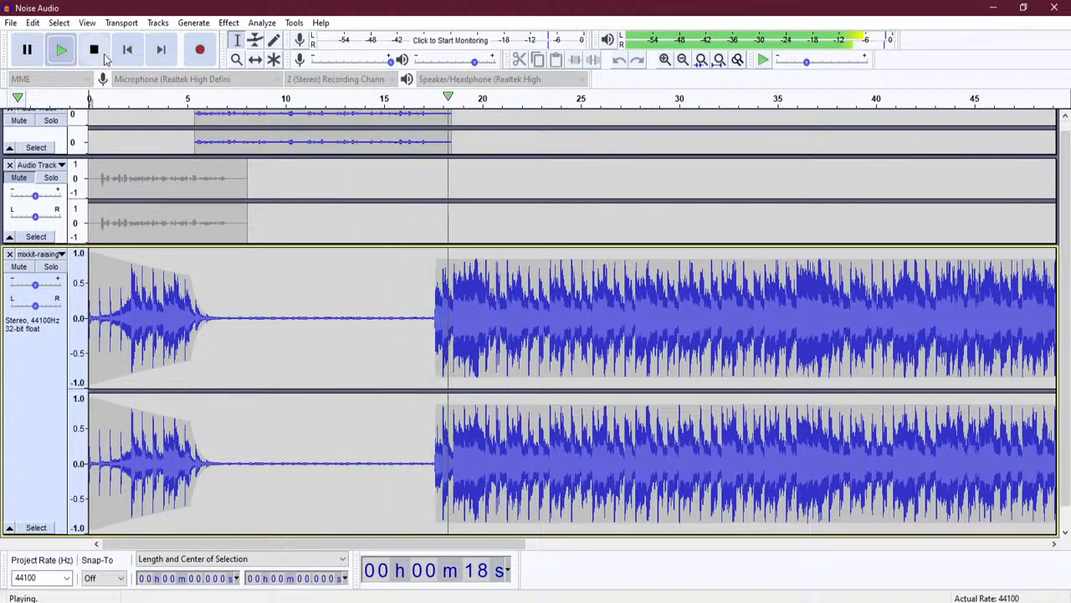
pyautogui.click(101, 52)
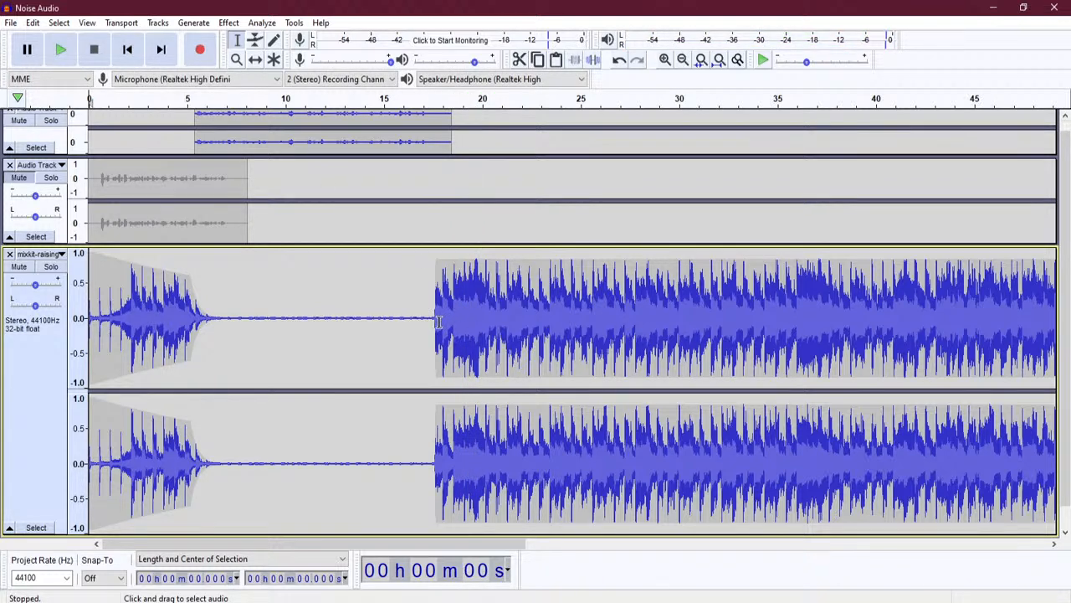
pyautogui.click(667, 62)
pyautogui.click(666, 62)
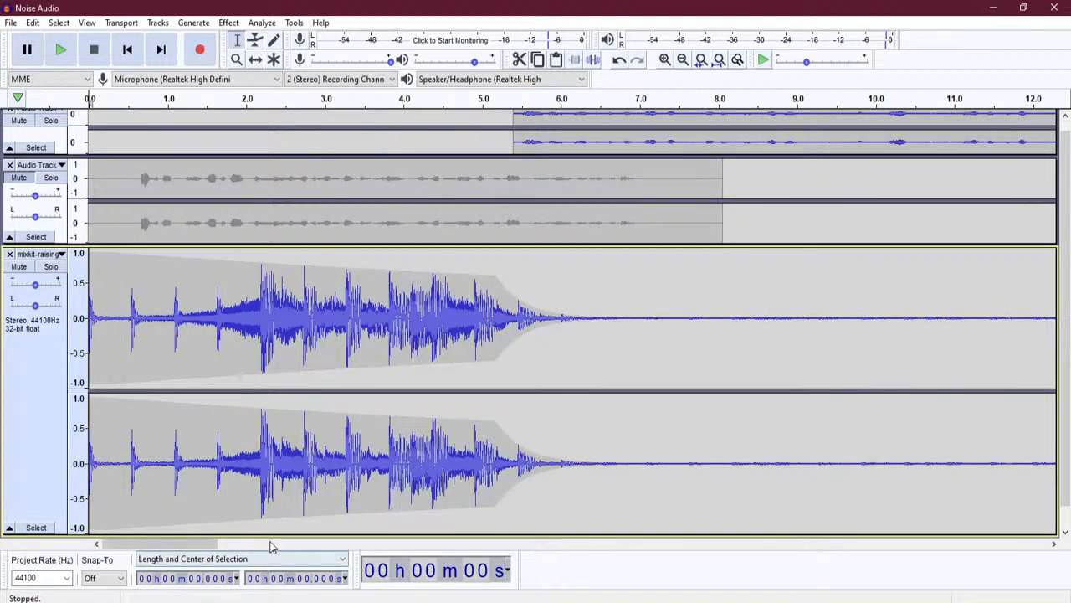
# - Drag the music's envelope points into a ramp from silence at 17.6 s to full volume at 18.9 s
pyautogui.moveTo(215, 548); pyautogui.dragTo(354, 551)
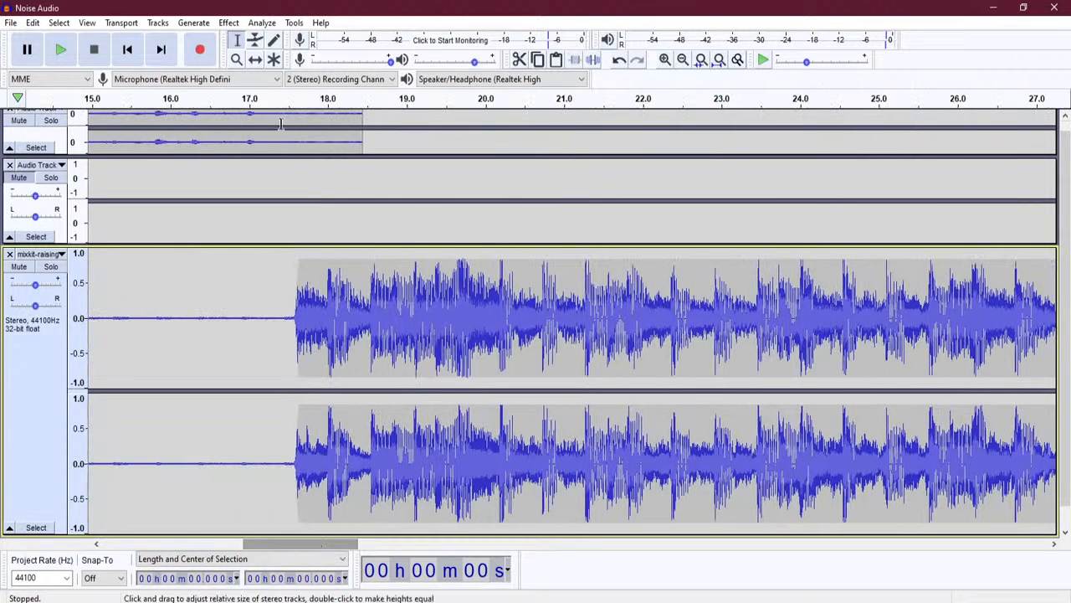
pyautogui.click(255, 41)
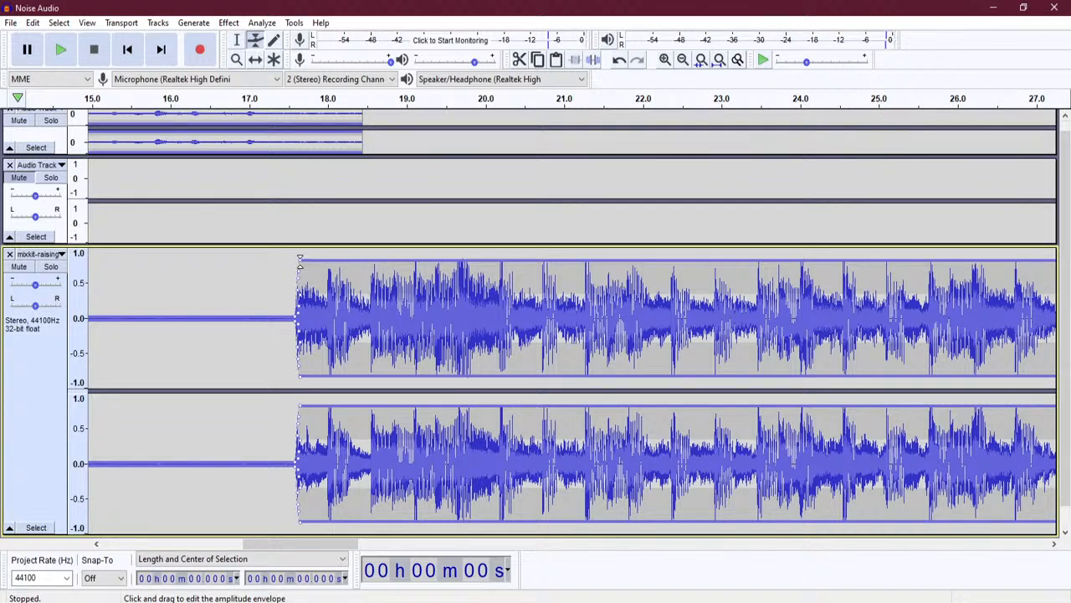
pyautogui.moveTo(300, 262); pyautogui.dragTo(398, 260)
pyautogui.moveTo(299, 269); pyautogui.dragTo(369, 272)
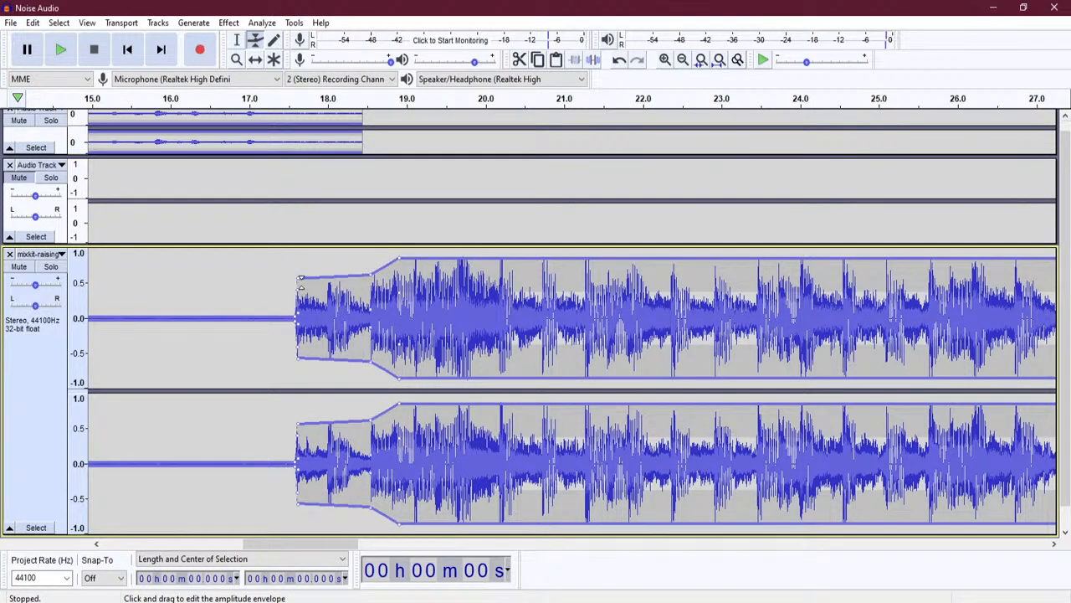
pyautogui.moveTo(298, 279); pyautogui.dragTo(319, 295)
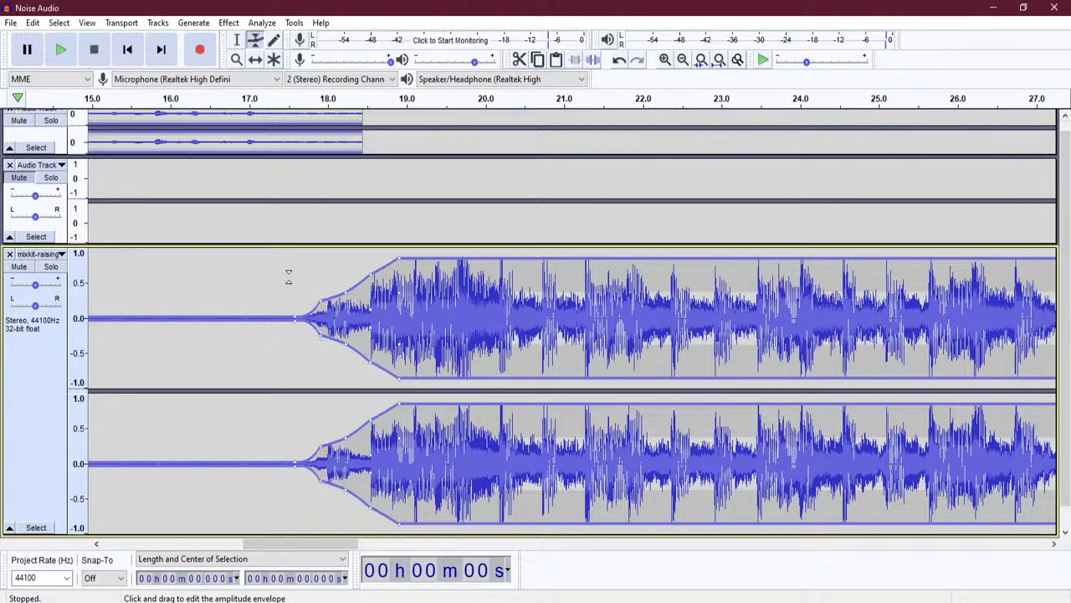
pyautogui.click(127, 50)
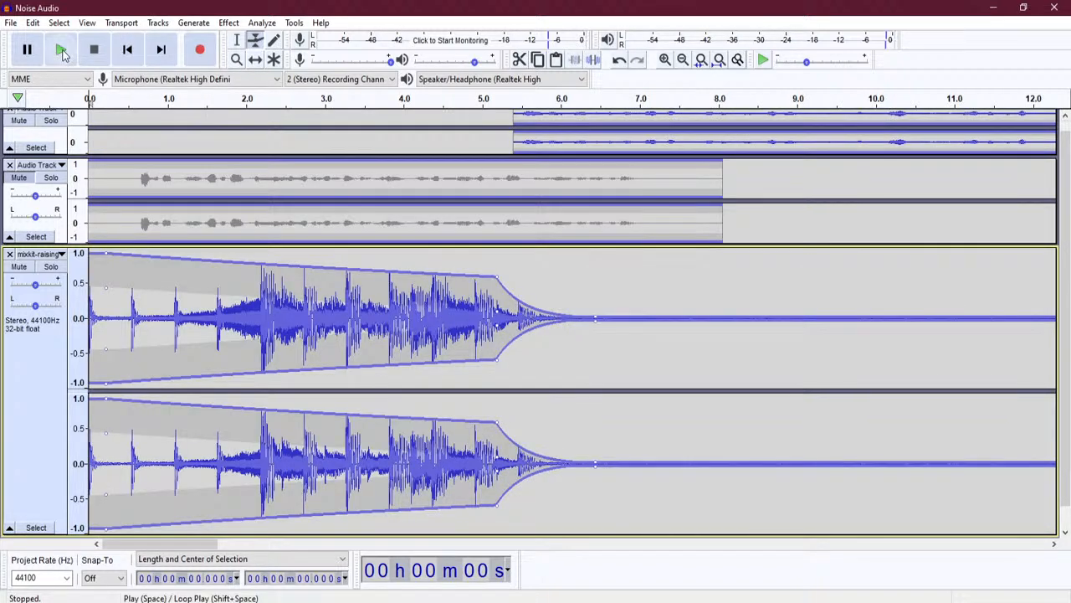
pyautogui.click(62, 50)
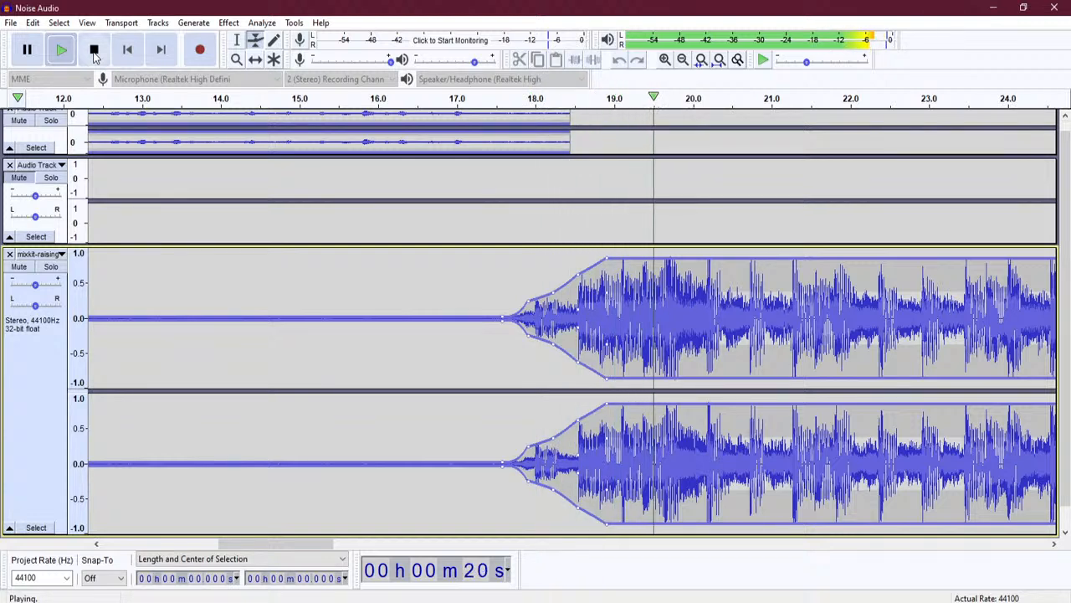
pyautogui.click(96, 51)
pyautogui.moveTo(314, 552); pyautogui.dragTo(350, 554)
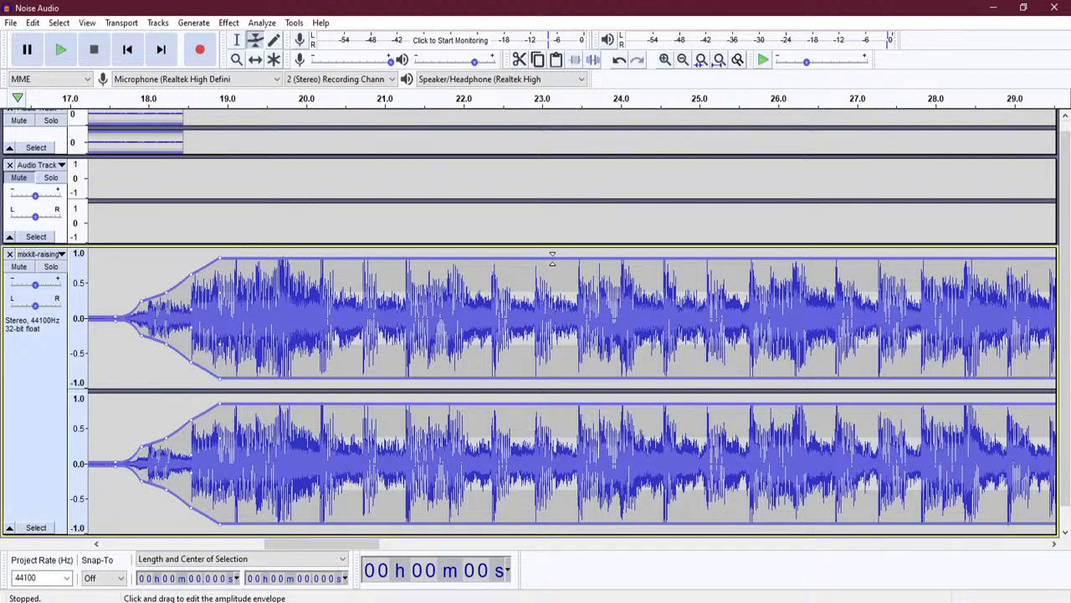
# - Add envelope points holding the music at full volume until 23.1 s, then dropping to silence by 24.2 s
pyautogui.moveTo(551, 260); pyautogui.dragTo(550, 262)
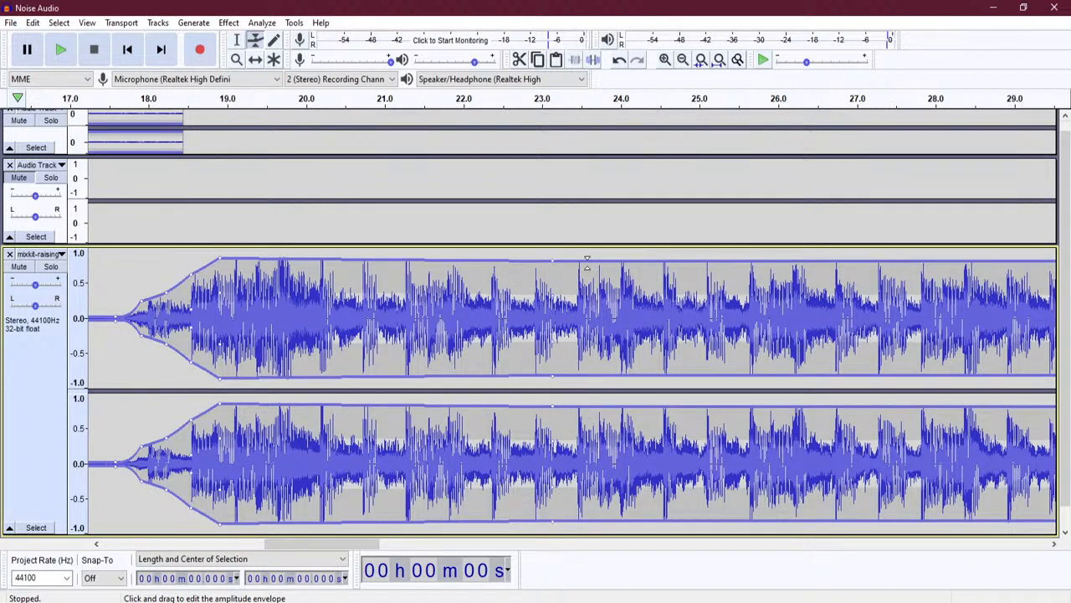
pyautogui.moveTo(552, 260); pyautogui.dragTo(634, 314)
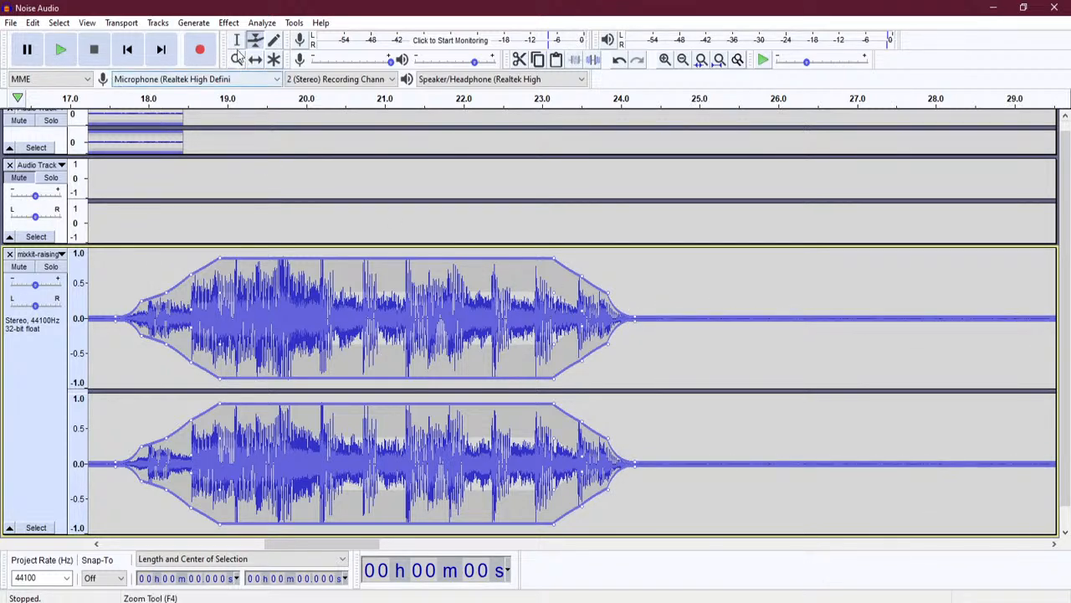
pyautogui.press('F1')
# - Play the music from about 17.6 s to check its fades
pyautogui.click(120, 265)
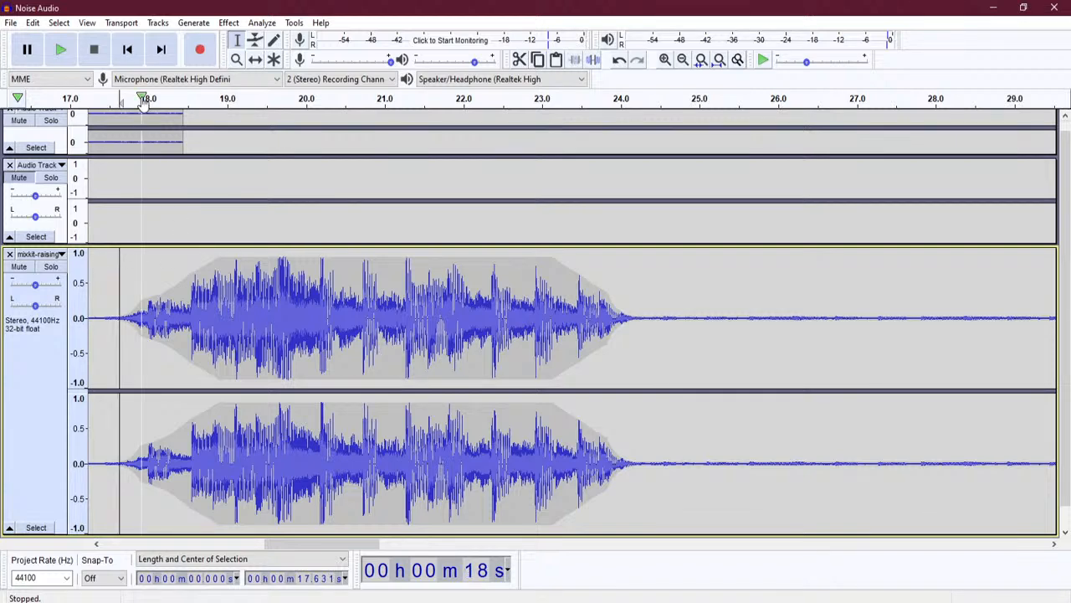
pyautogui.click(61, 51)
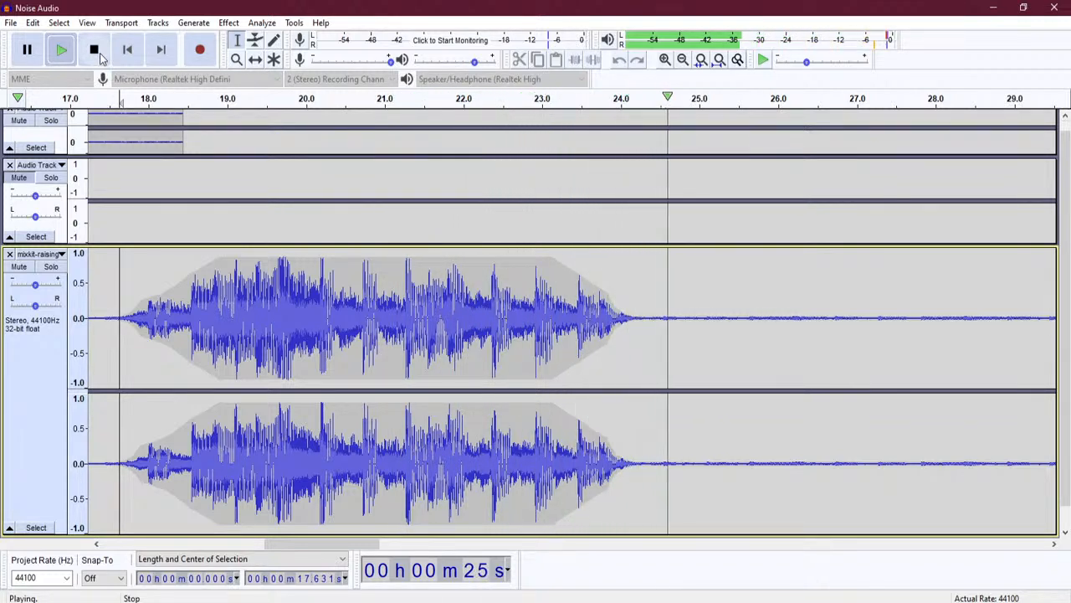
pyautogui.click(95, 52)
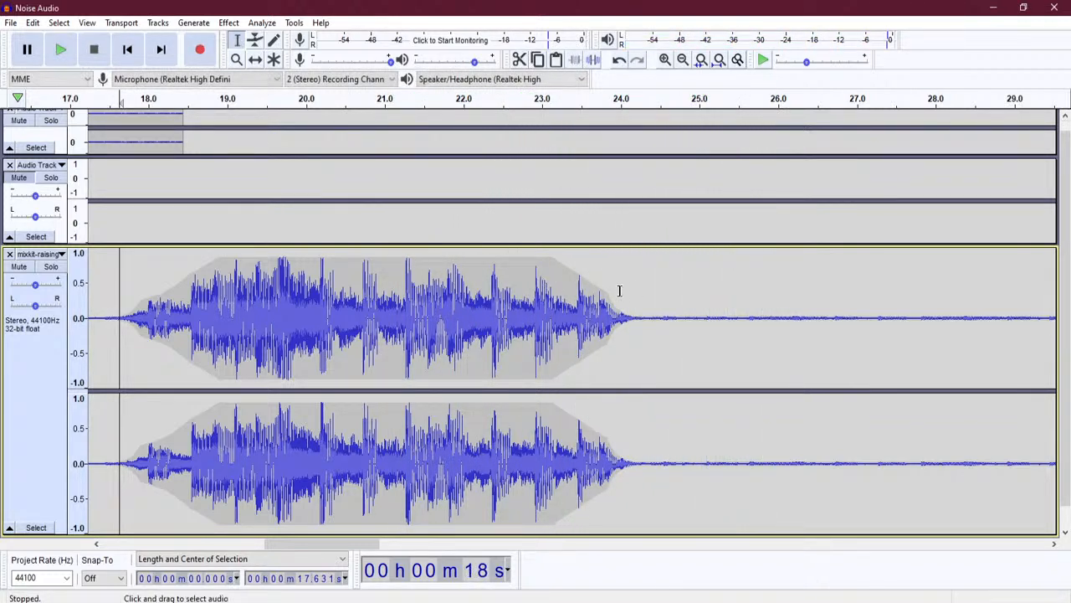
# - Extend the music fade-out to end near 24.6 s and smooth the fade-in envelope points
pyautogui.click(579, 286)
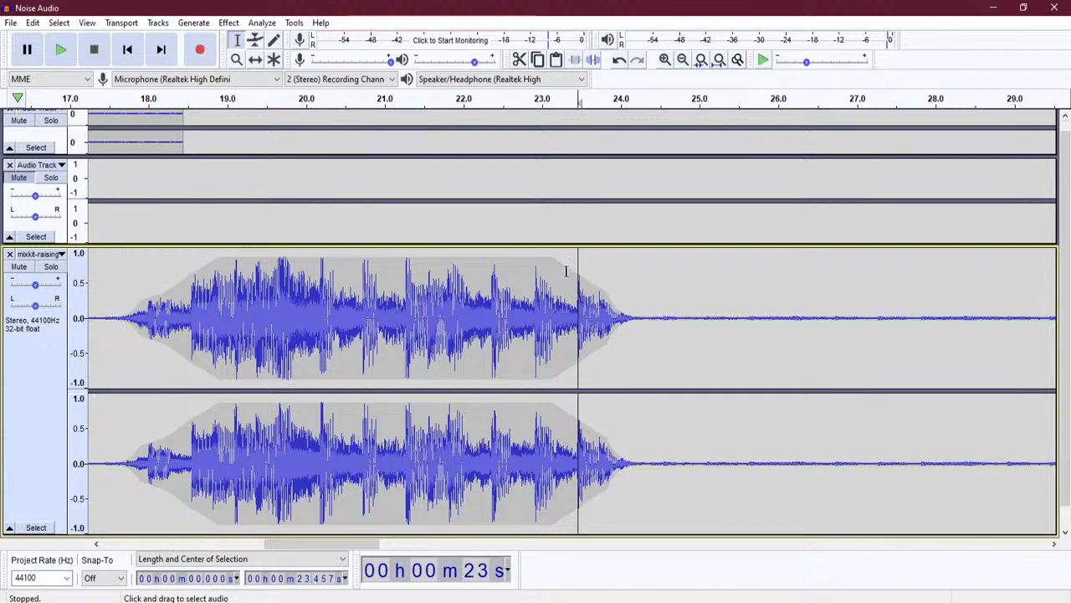
pyautogui.click(257, 41)
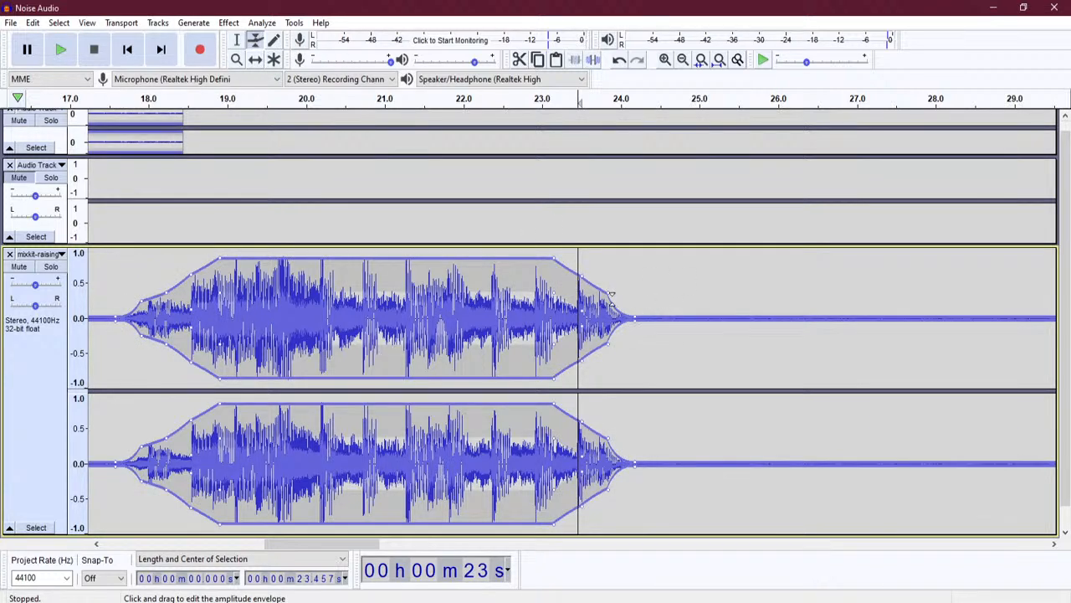
pyautogui.moveTo(638, 316); pyautogui.dragTo(669, 315)
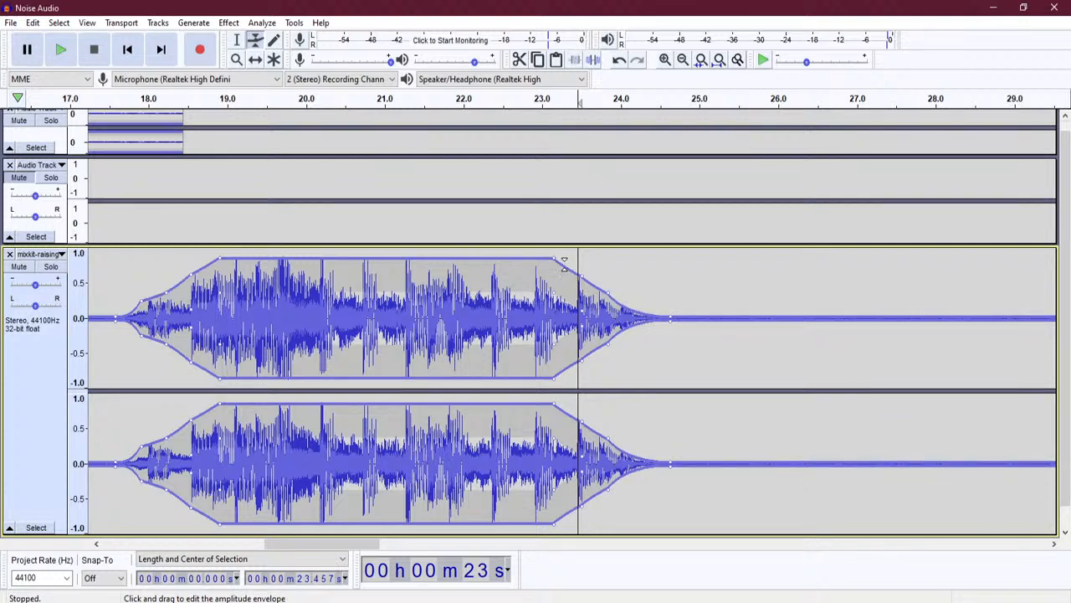
pyautogui.moveTo(567, 266); pyautogui.dragTo(588, 284)
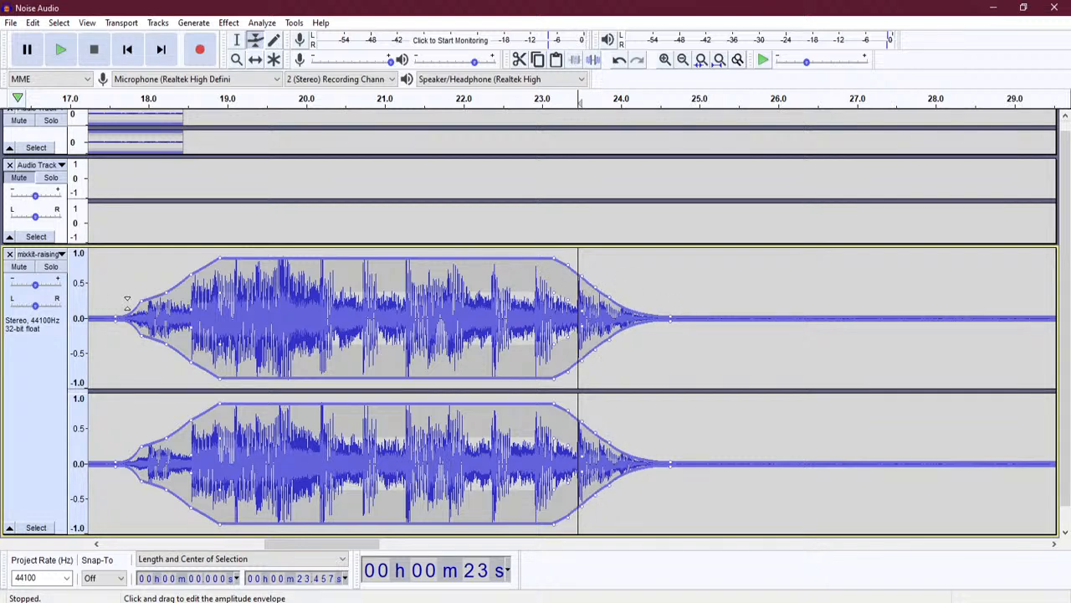
pyautogui.moveTo(165, 292); pyautogui.dragTo(131, 305)
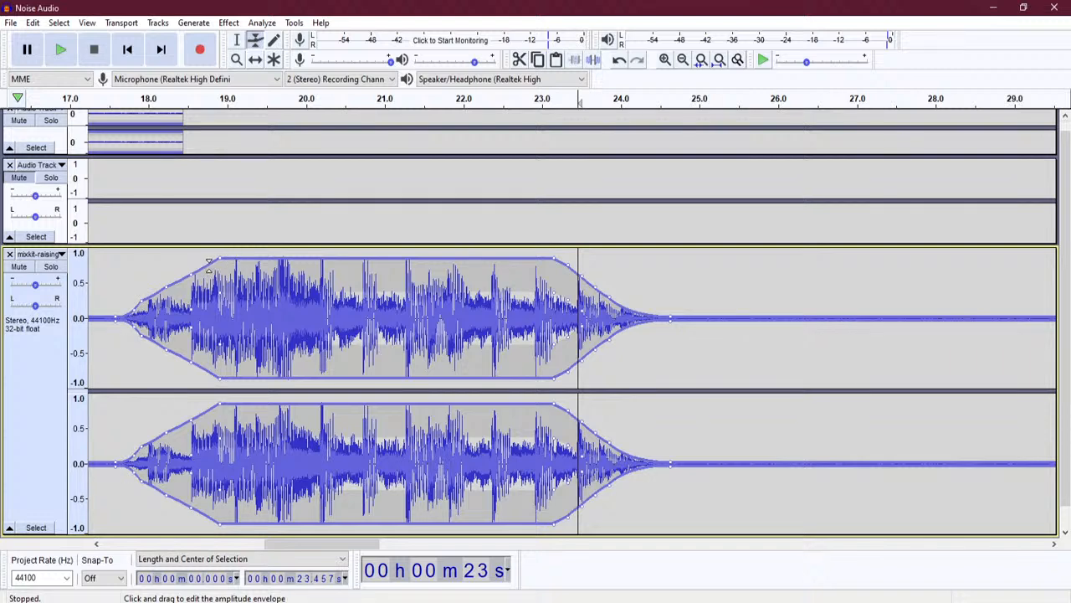
pyautogui.moveTo(202, 266); pyautogui.dragTo(165, 279)
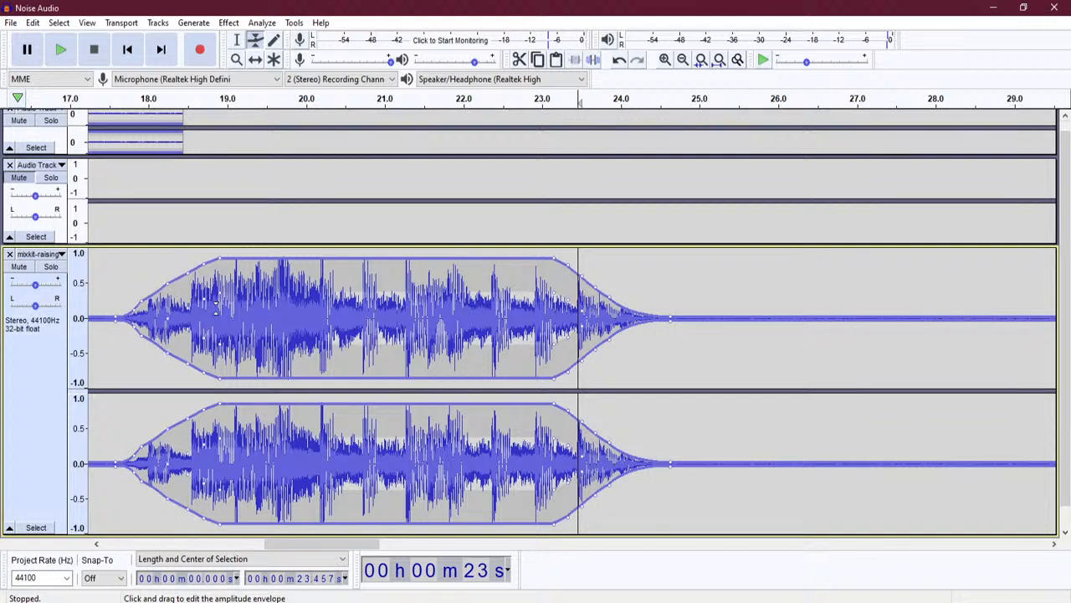
# - Play the mix from about 17.6 s to hear the final fades
pyautogui.click(237, 39)
pyautogui.click(118, 184)
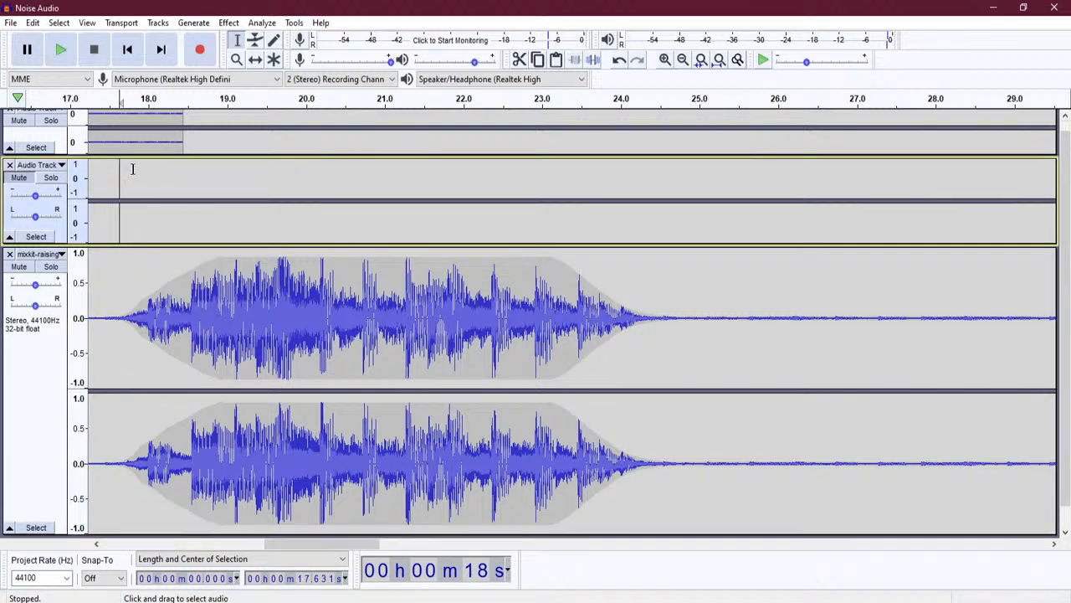
pyautogui.click(61, 51)
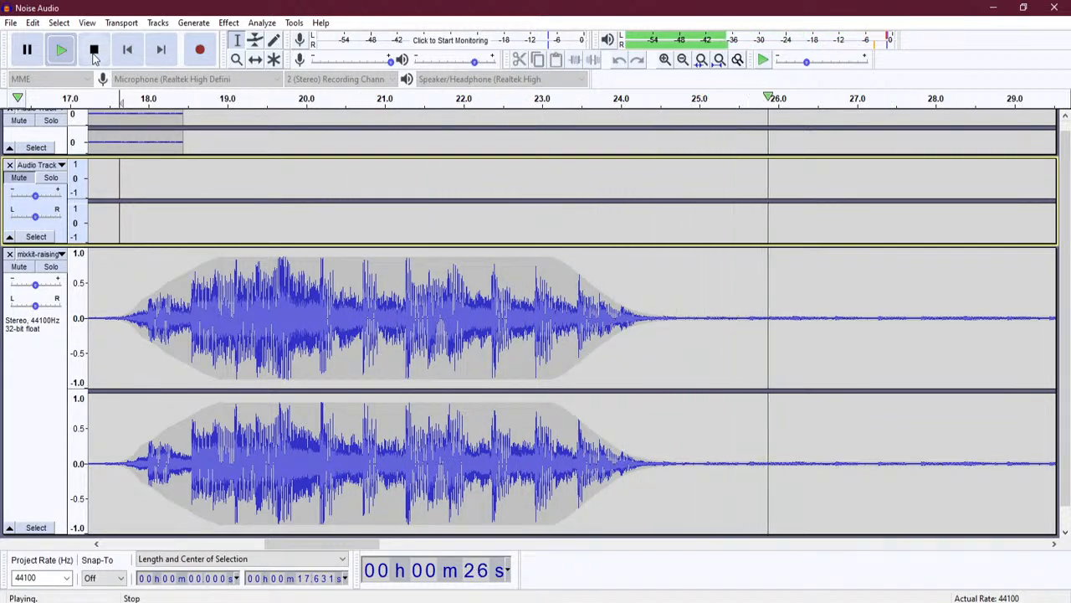
pyautogui.click(94, 52)
# - Mark the 23.55 s fade end and zoom out to show the whole project
pyautogui.click(586, 305)
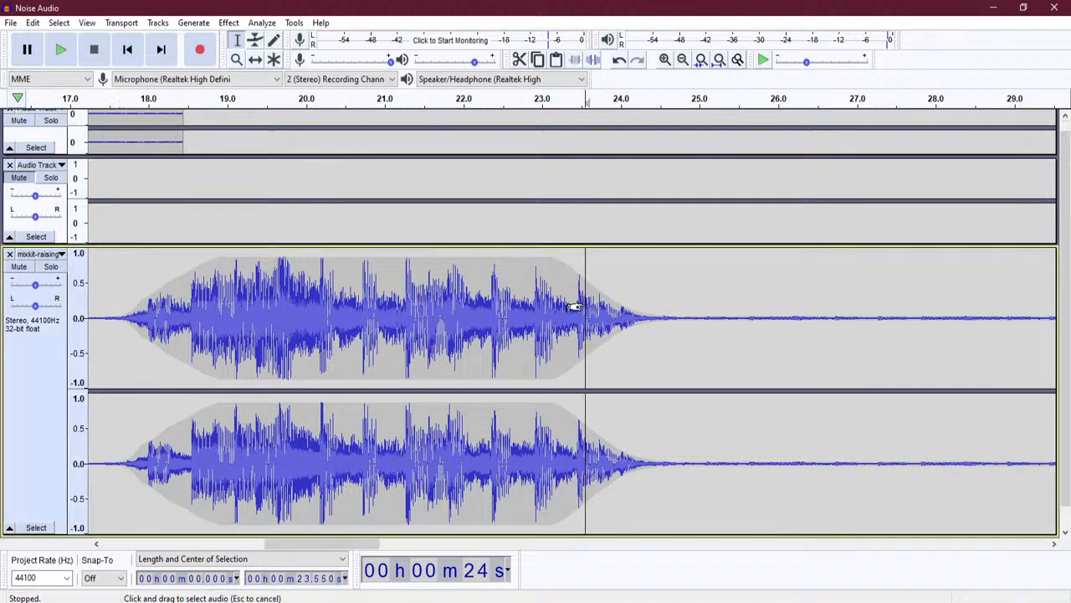
pyautogui.click(255, 41)
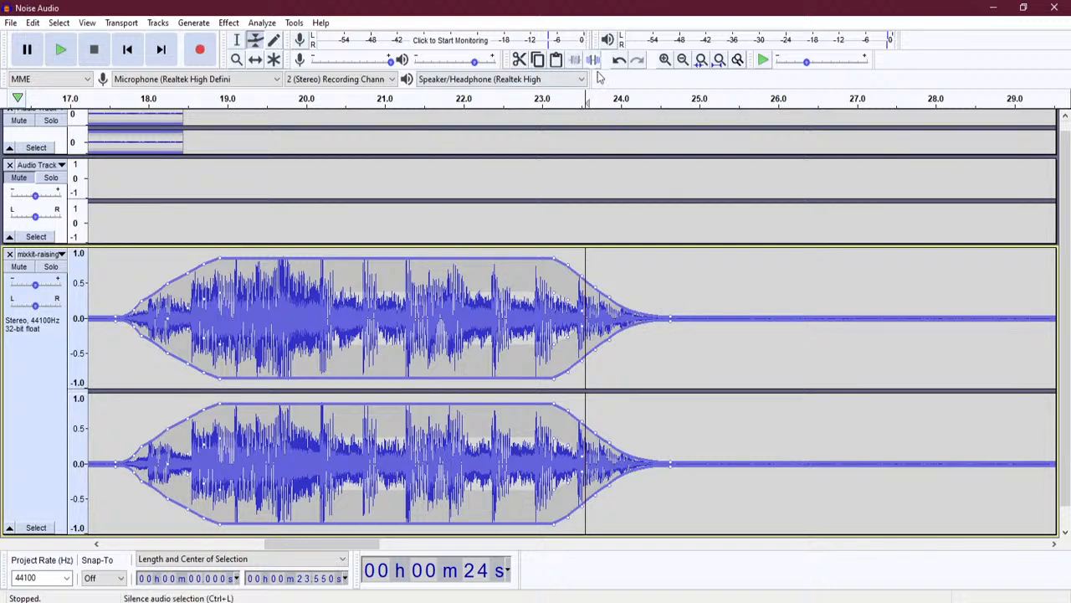
pyautogui.click(683, 61)
pyautogui.click(683, 60)
pyautogui.click(683, 61)
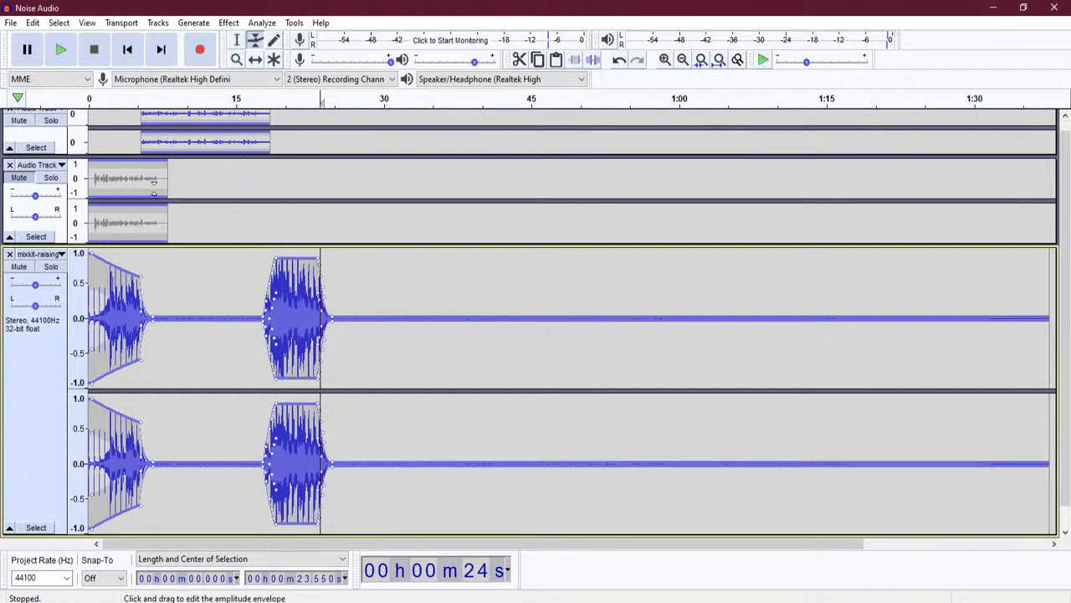
# - Shift the second voice clip to about 23 s and resize the voice and music track heights
pyautogui.click(256, 59)
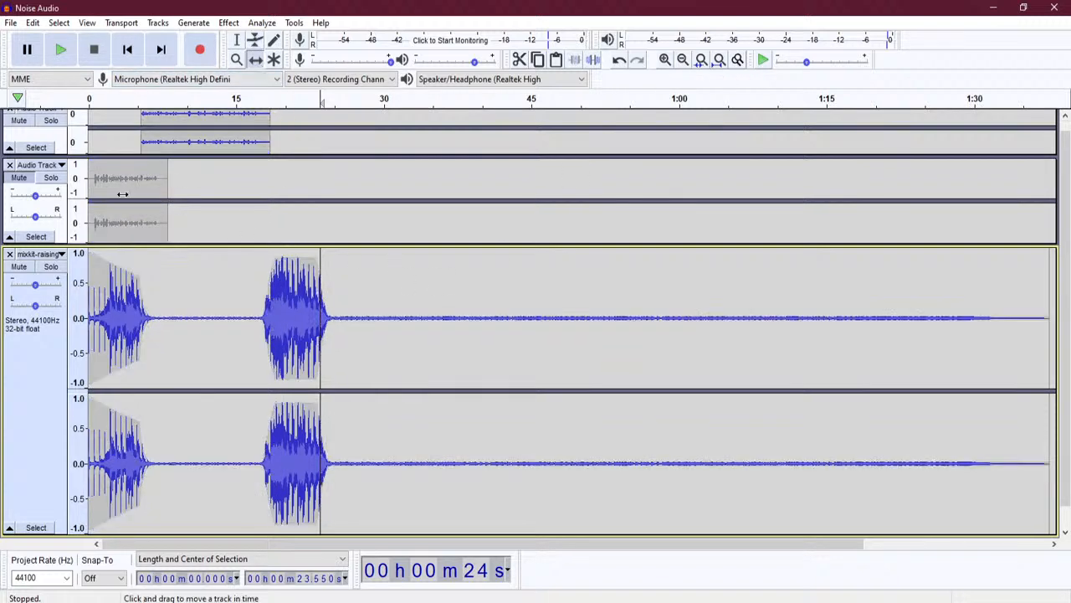
pyautogui.moveTo(116, 179); pyautogui.dragTo(345, 188)
pyautogui.moveTo(402, 243)
pyautogui.mouseDown()
pyautogui.moveTo(402, 276)
pyautogui.moveTo(405, 217)
pyautogui.moveTo(401, 263)
pyautogui.moveTo(408, 235)
pyautogui.mouseUp()
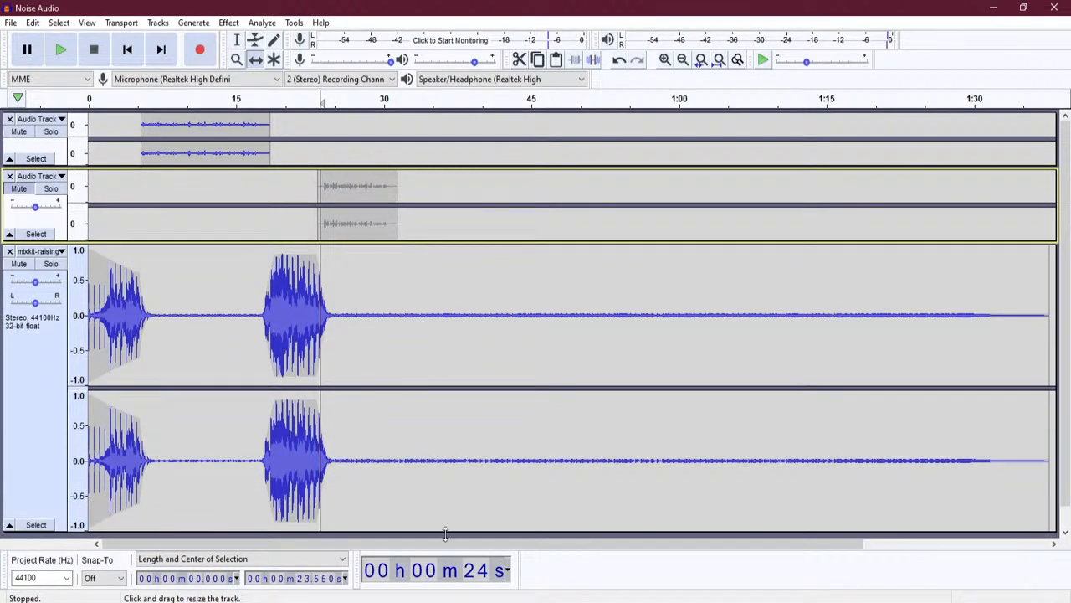
pyautogui.moveTo(446, 534); pyautogui.dragTo(422, 347)
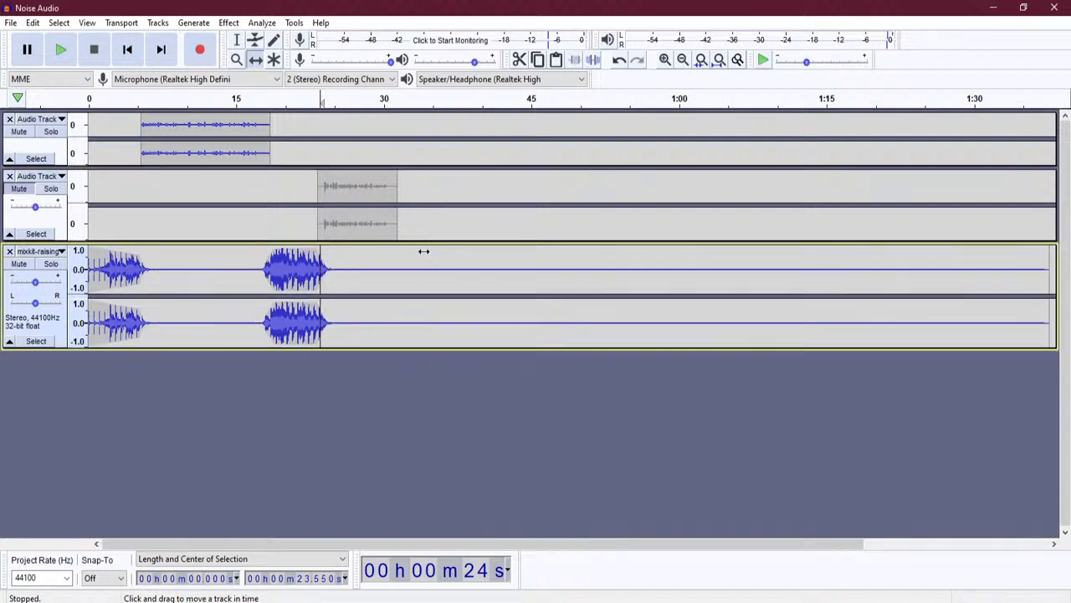
pyautogui.moveTo(424, 241); pyautogui.dragTo(430, 380)
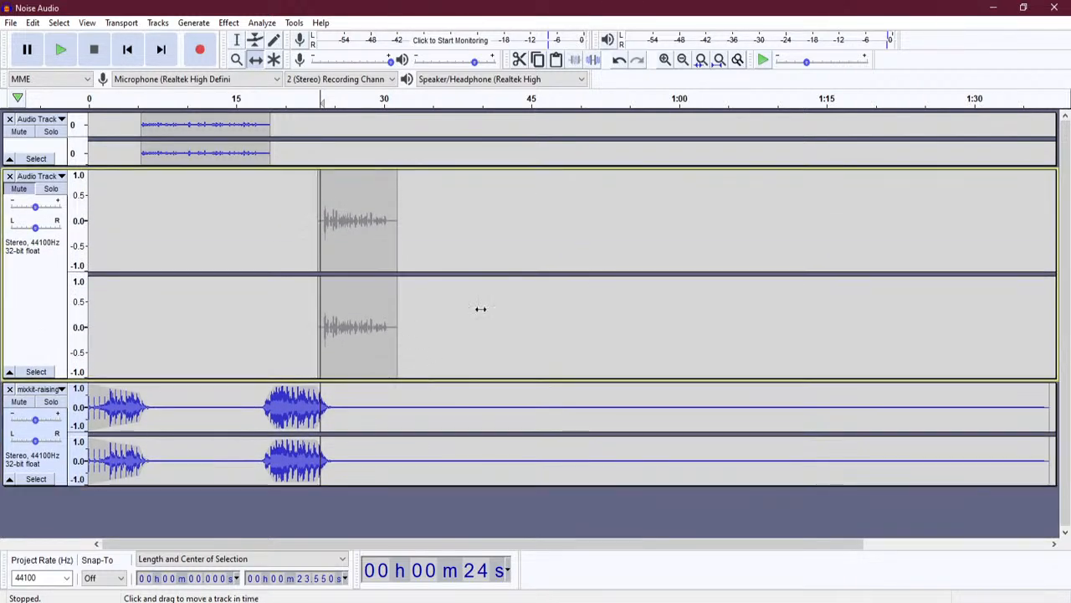
# - Zoom in around 23 s and nudge the voice clip to start near 23.4 s
pyautogui.click(667, 60)
pyautogui.click(666, 60)
pyautogui.click(666, 61)
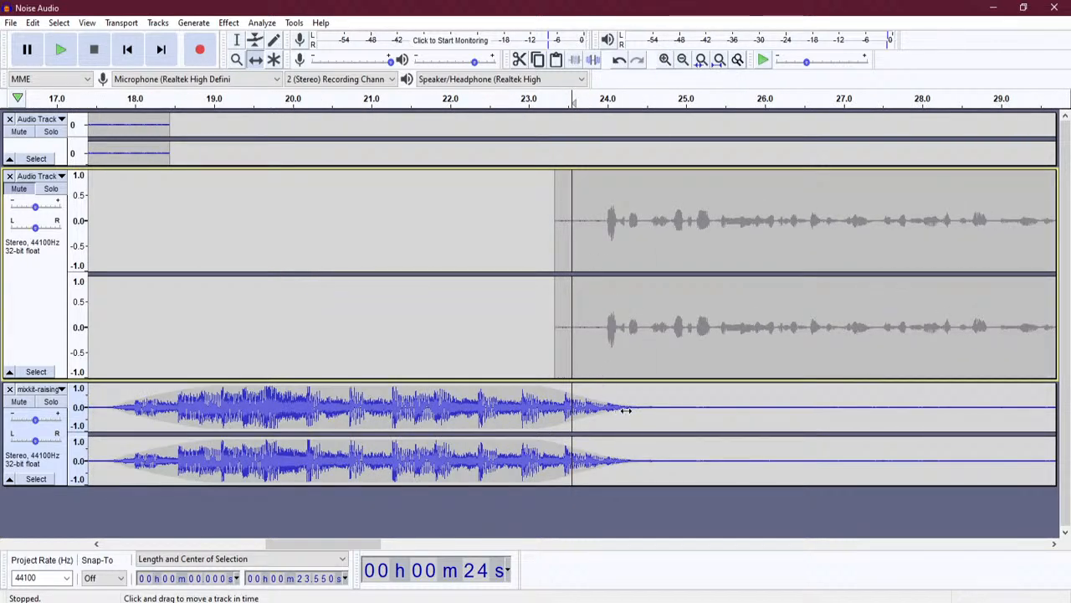
pyautogui.moveTo(614, 301); pyautogui.dragTo(622, 301)
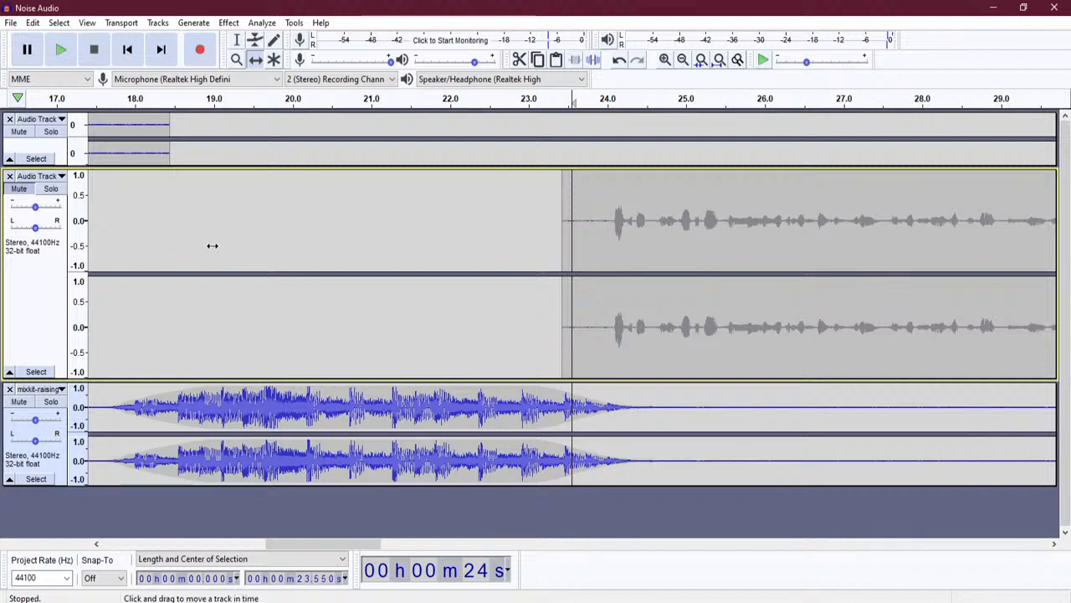
# - Play the music-to-voice transition from about 17.6 s
pyautogui.click(237, 41)
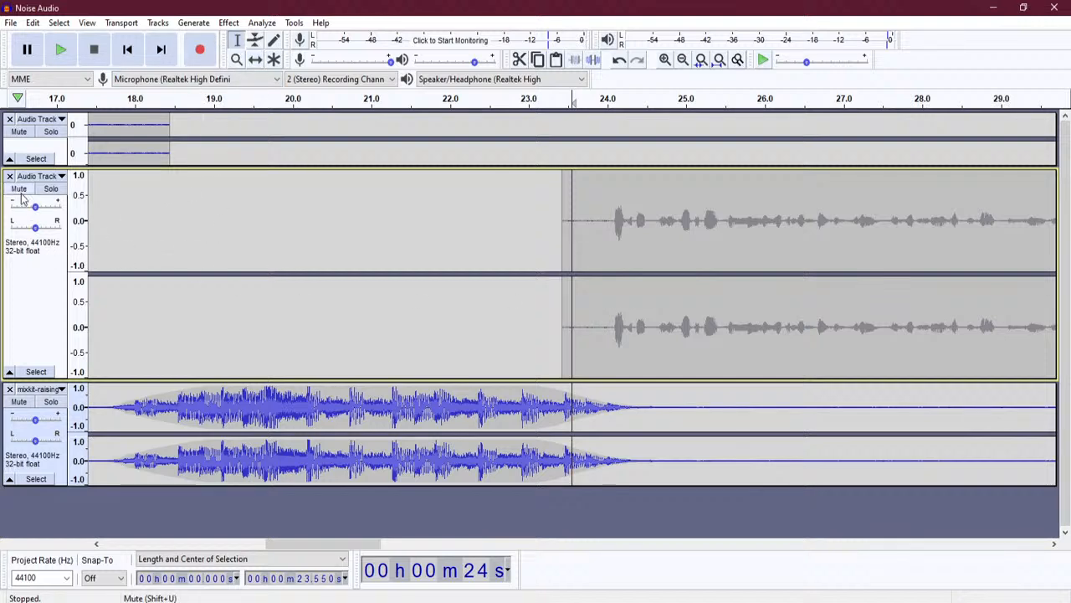
pyautogui.click(108, 269)
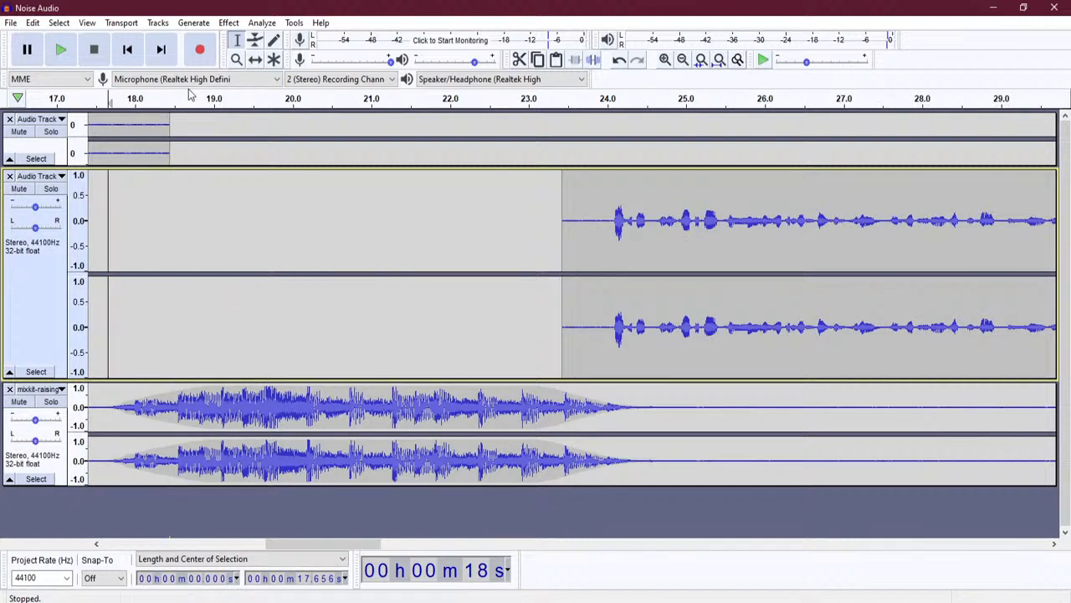
pyautogui.click(62, 51)
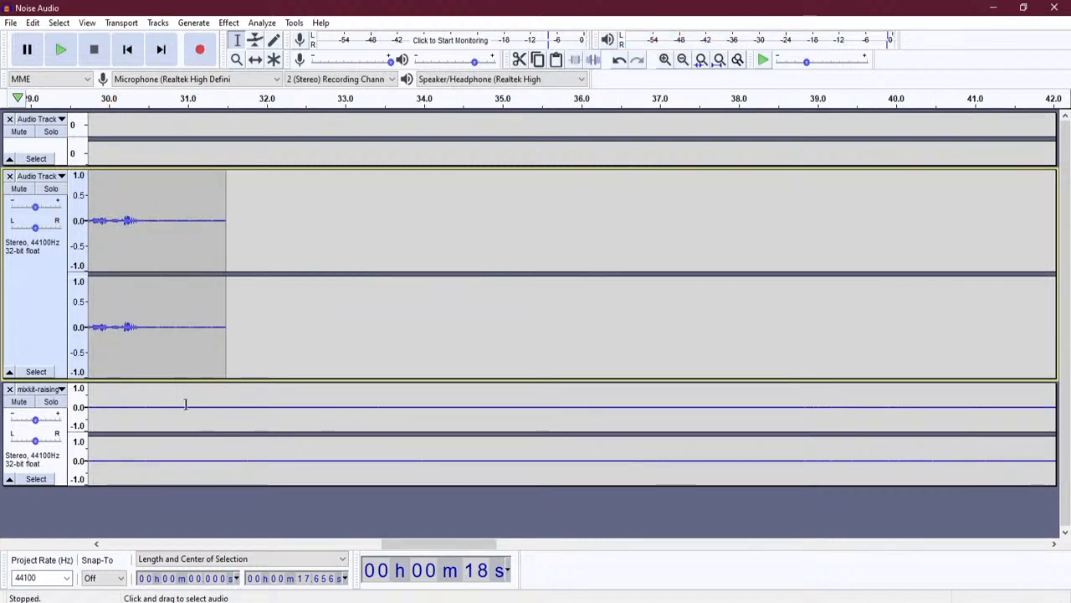
# - Shrink the second voice track and enlarge the music track for envelope editing
pyautogui.moveTo(179, 381); pyautogui.dragTo(182, 295)
pyautogui.moveTo(179, 403); pyautogui.dragTo(198, 526)
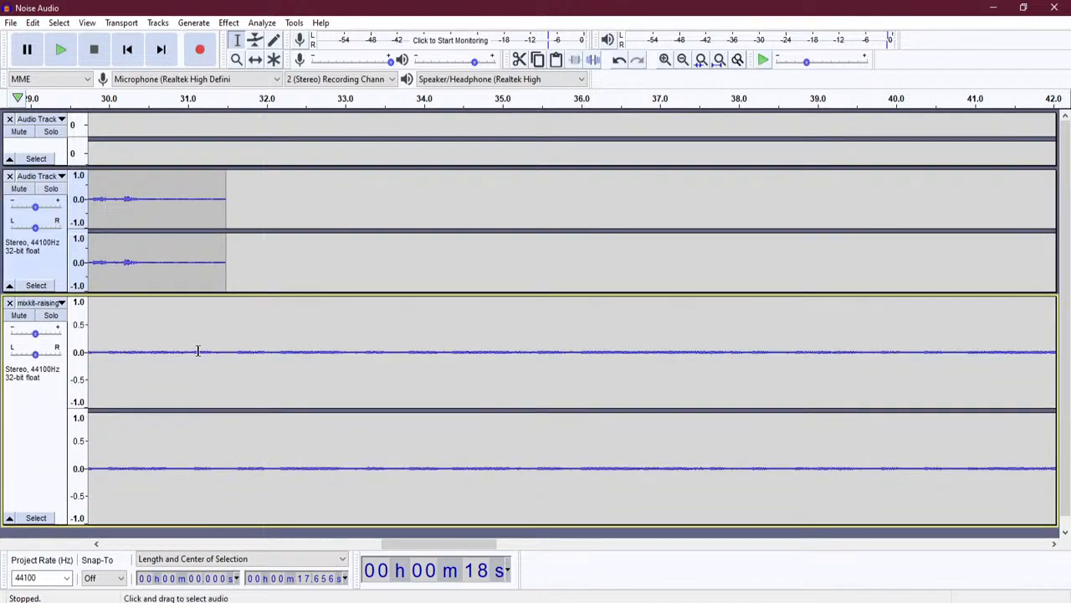
pyautogui.click(256, 42)
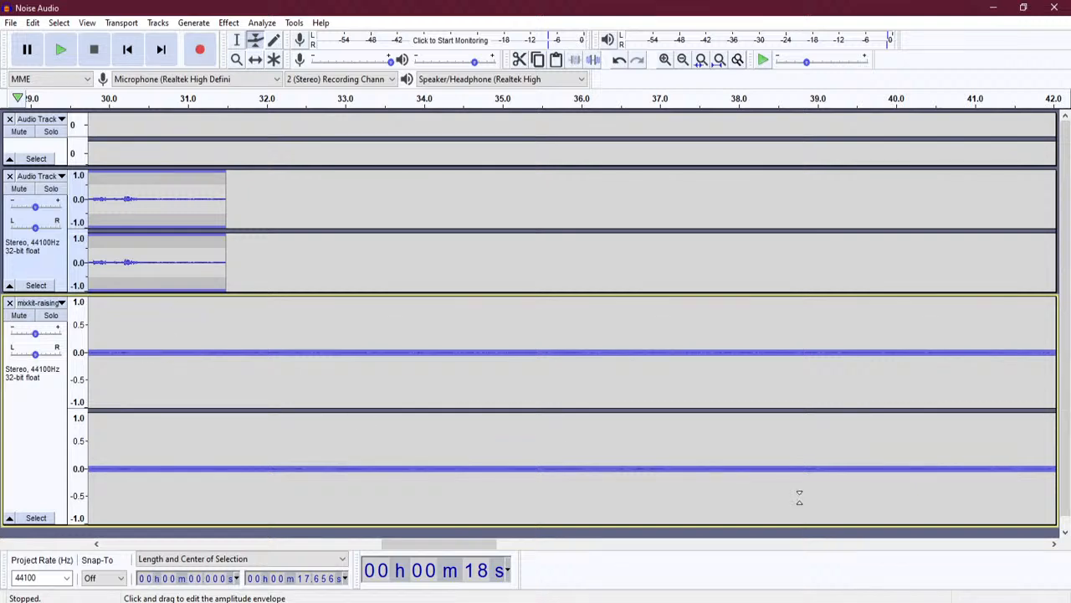
pyautogui.click(664, 60)
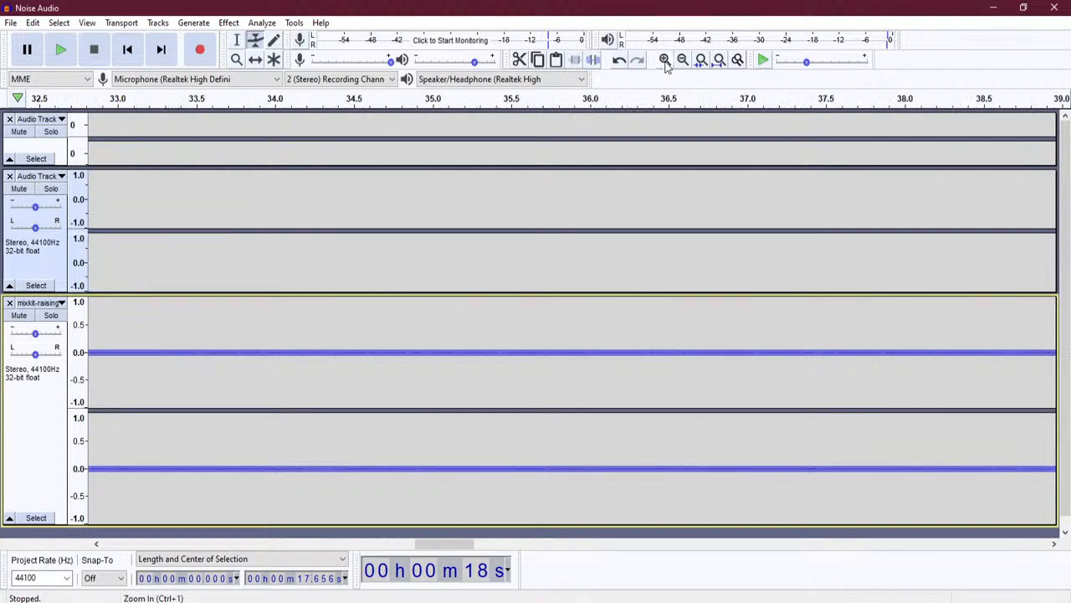
# - Draw a music fade-in from near silence at 30.2 s to full volume at 31.5 s
pyautogui.moveTo(466, 544); pyautogui.dragTo(425, 548)
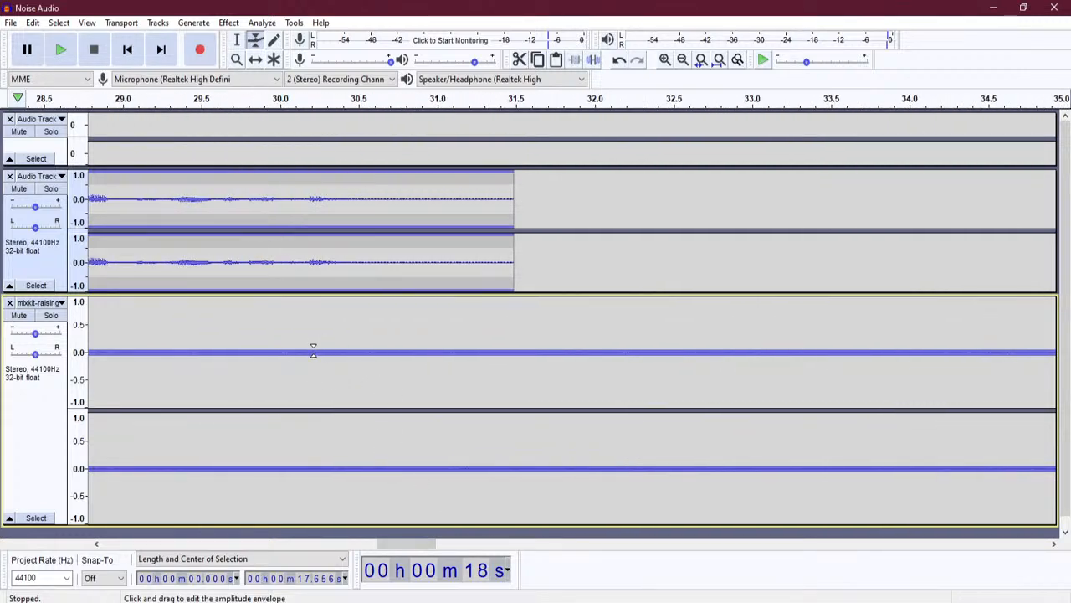
pyautogui.moveTo(510, 351); pyautogui.dragTo(511, 305)
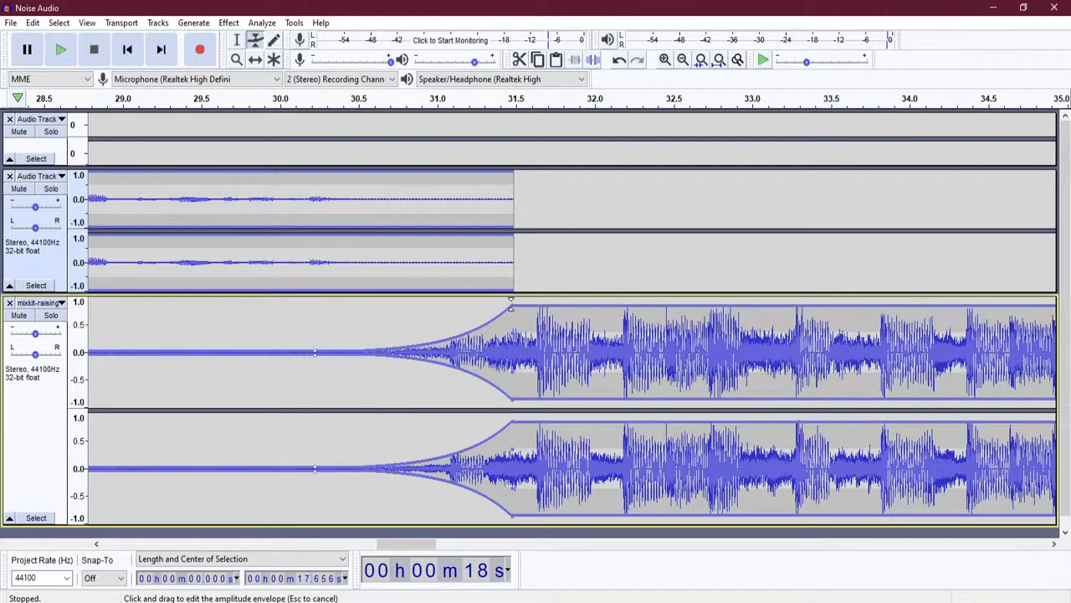
pyautogui.moveTo(456, 328); pyautogui.dragTo(456, 315)
pyautogui.moveTo(406, 339); pyautogui.dragTo(336, 334)
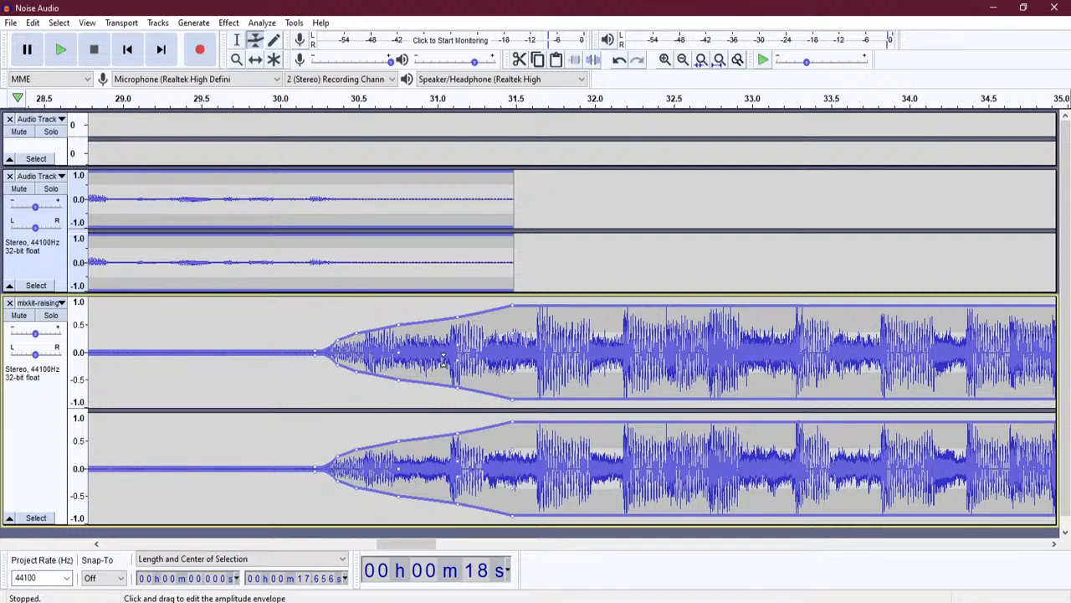
pyautogui.click(237, 39)
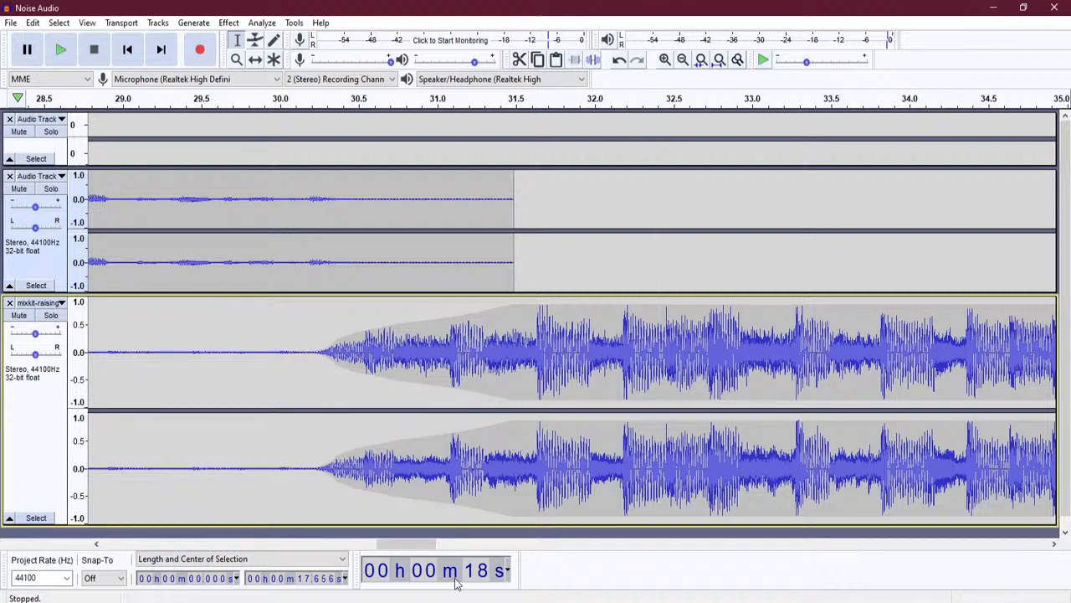
# - Select and delete the music's trailing section so the track stops at about 34.8 s
pyautogui.click(682, 60)
pyautogui.click(682, 61)
pyautogui.click(683, 61)
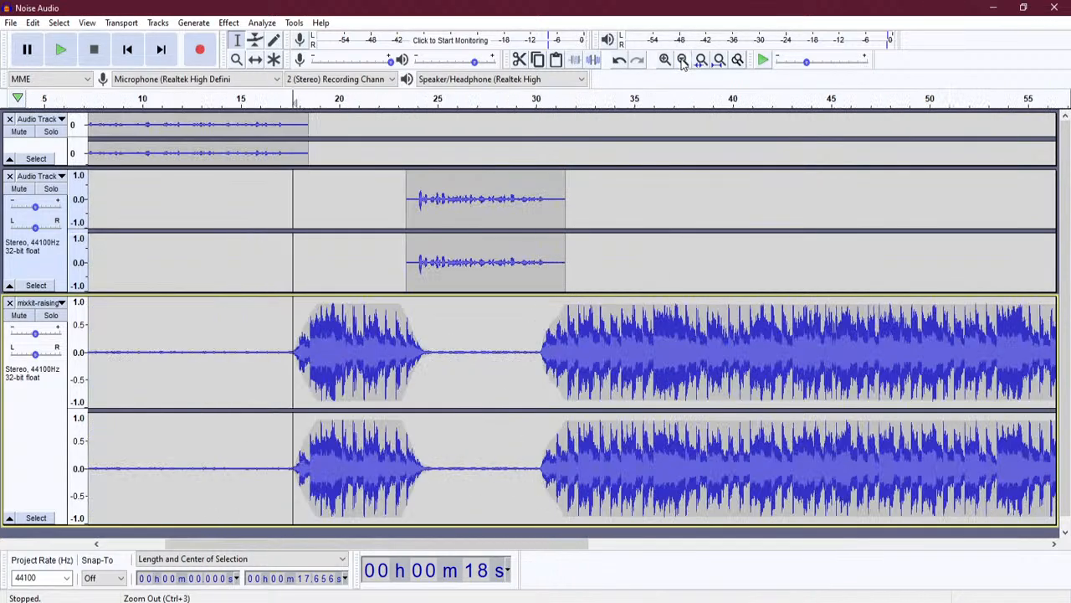
pyautogui.click(682, 60)
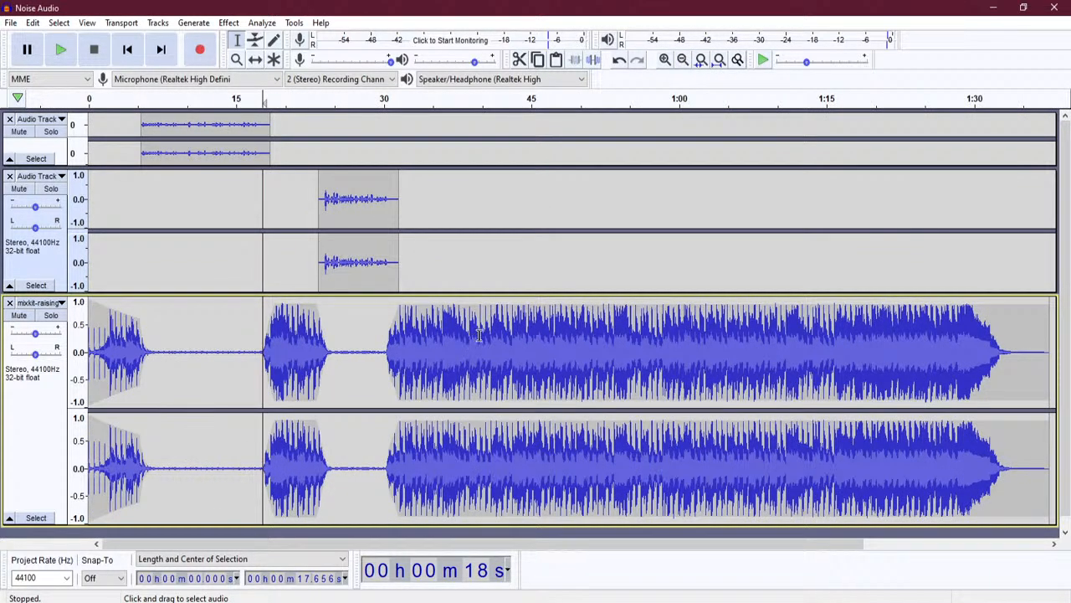
pyautogui.moveTo(469, 336); pyautogui.dragTo(969, 354)
pyautogui.press('Delete')
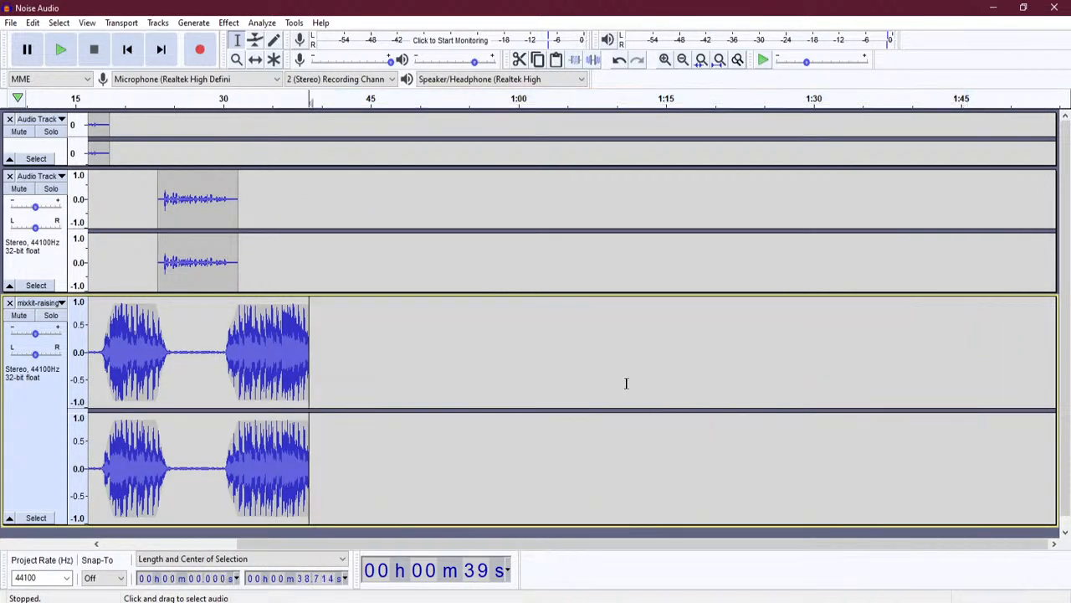
pyautogui.moveTo(266, 331); pyautogui.dragTo(327, 337)
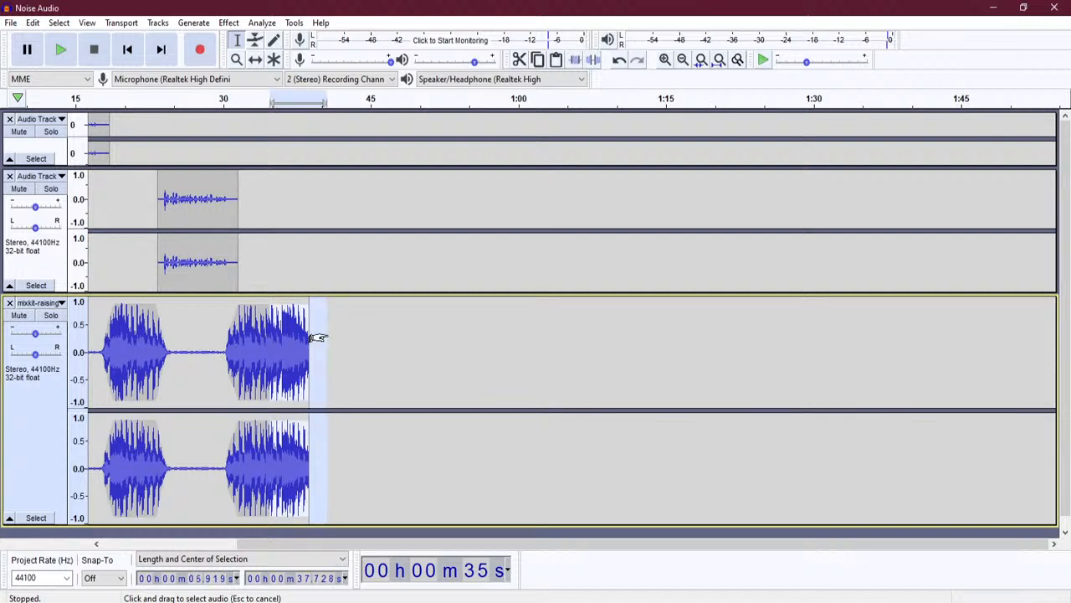
pyautogui.press('Delete')
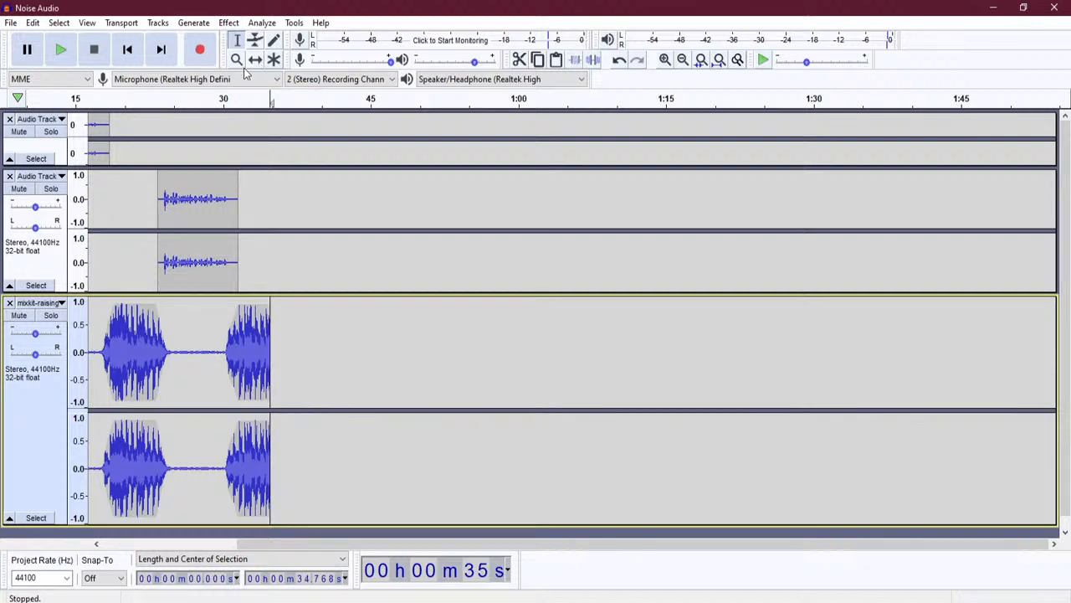
# - Fade the music envelope out from about 34.12 s to the track's end
pyautogui.click(664, 59)
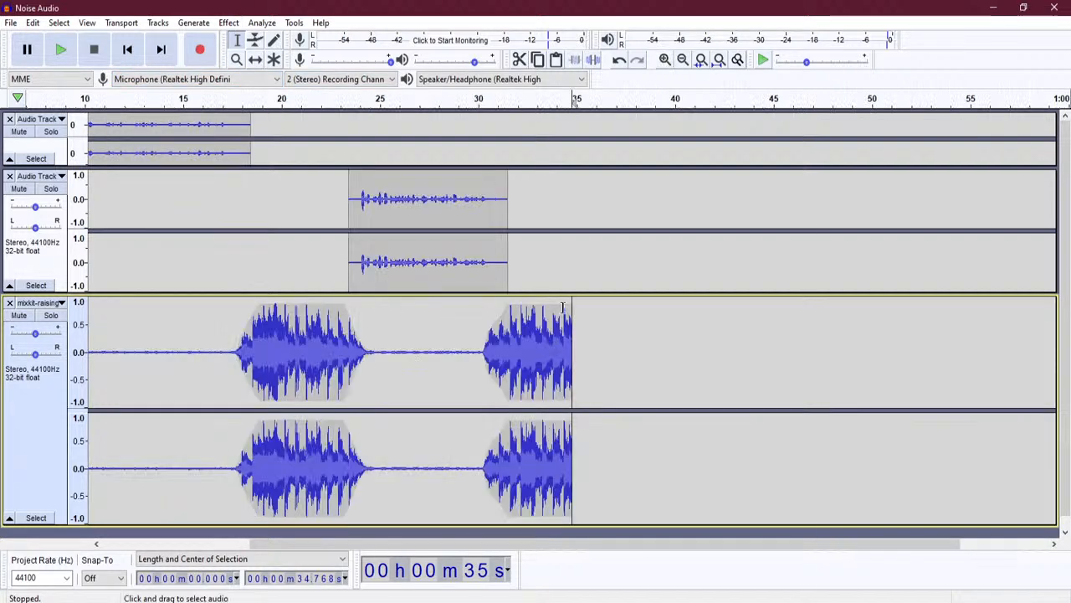
pyautogui.moveTo(552, 328)
pyautogui.mouseDown()
pyautogui.moveTo(593, 329)
pyautogui.moveTo(573, 329)
pyautogui.mouseUp()
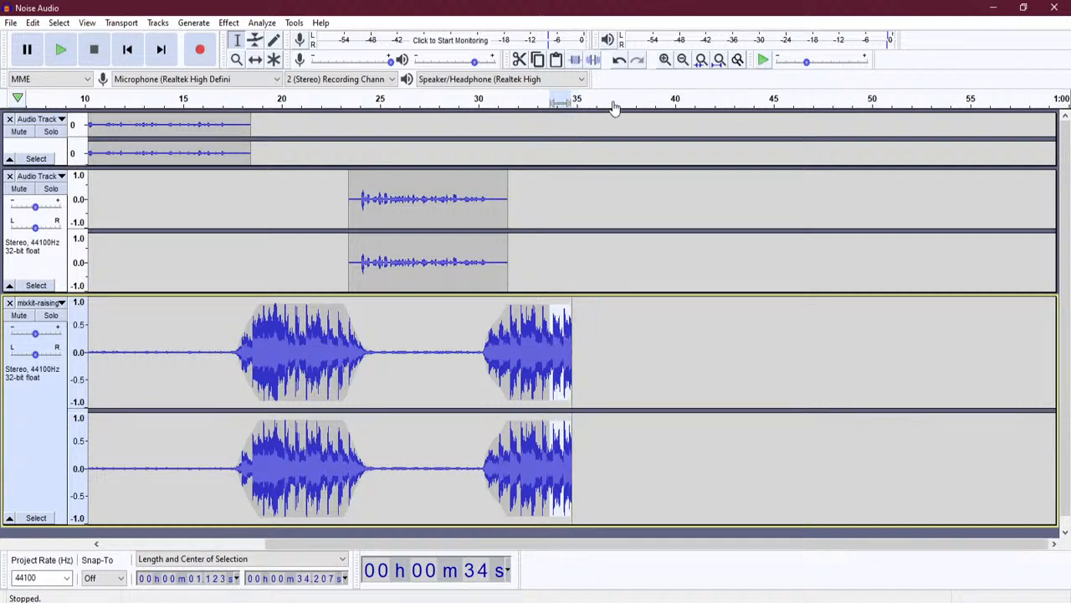
pyautogui.click(664, 60)
pyautogui.click(665, 60)
pyautogui.click(665, 61)
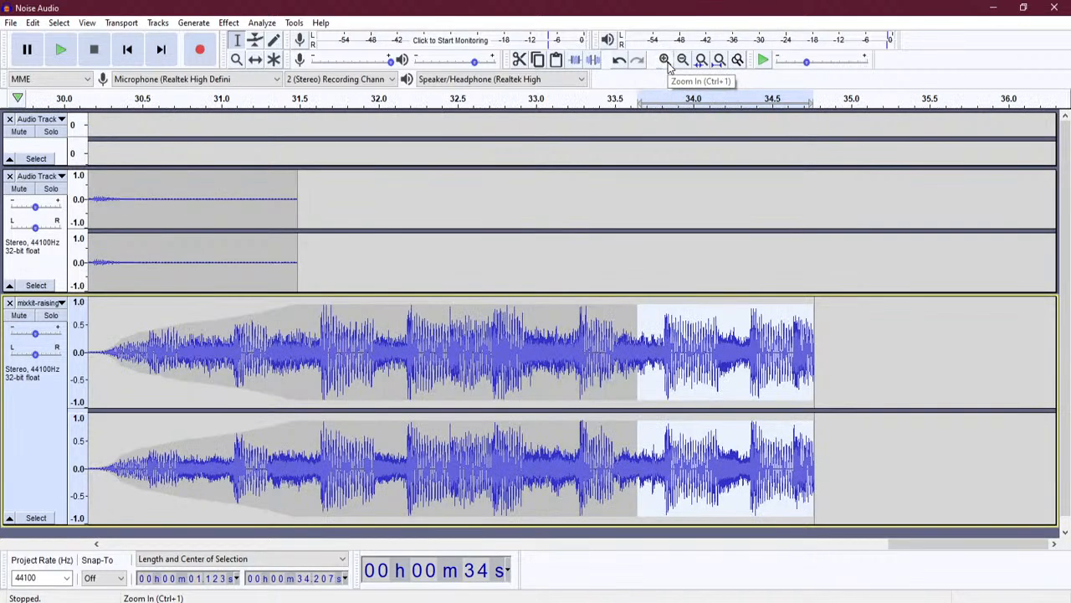
pyautogui.click(713, 351)
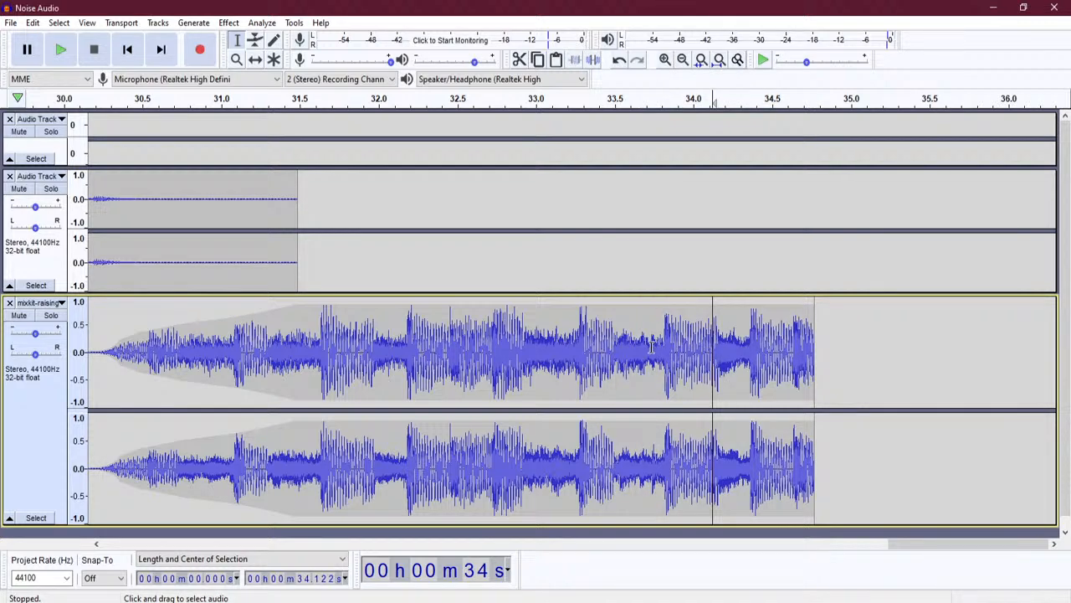
pyautogui.press('F2')
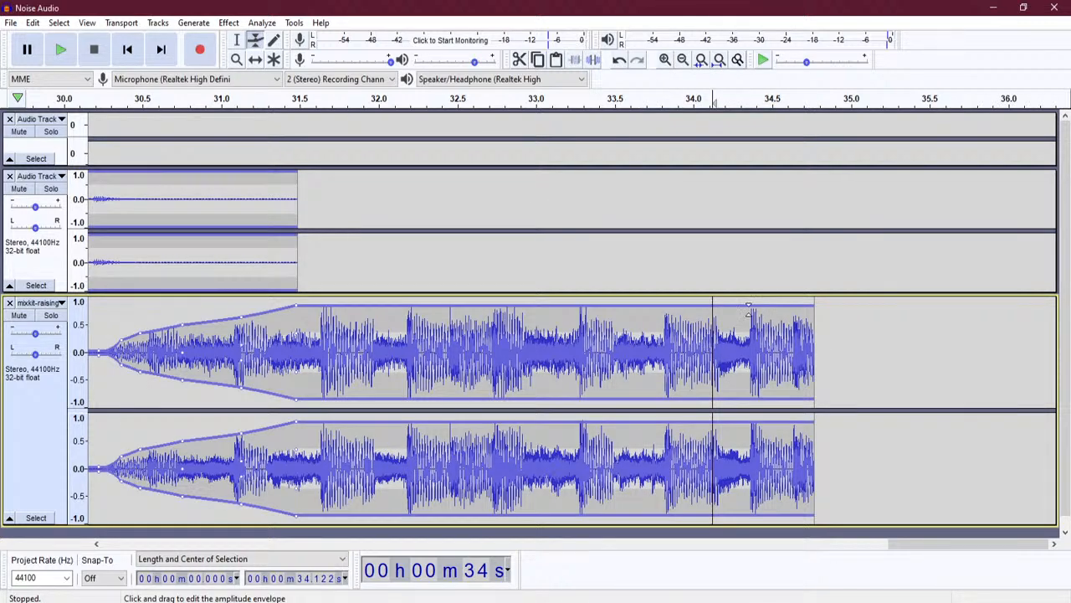
pyautogui.moveTo(709, 303); pyautogui.dragTo(711, 306)
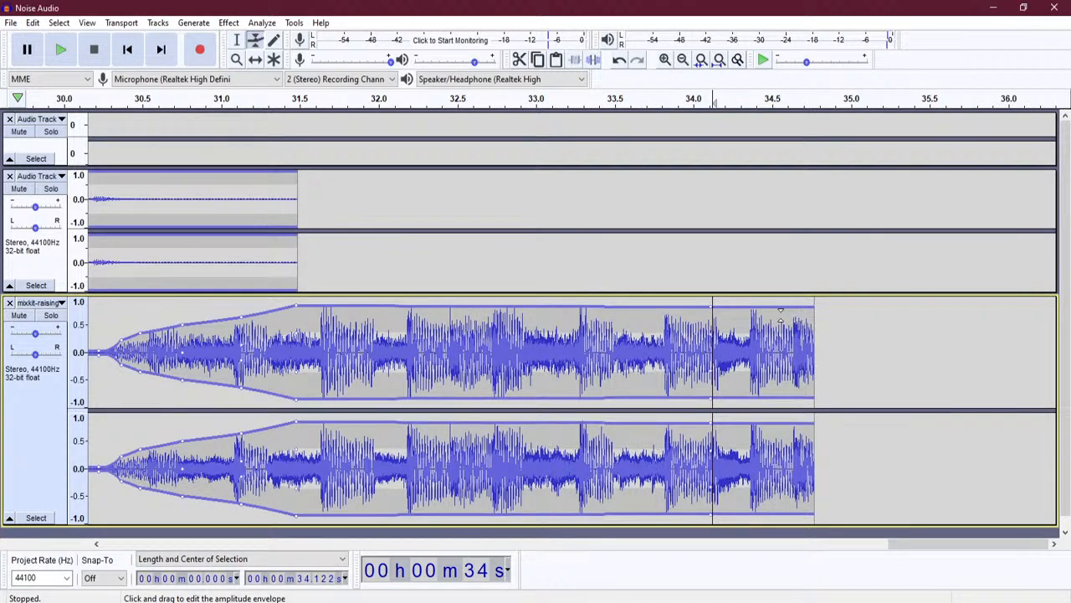
pyautogui.moveTo(812, 304); pyautogui.dragTo(820, 349)
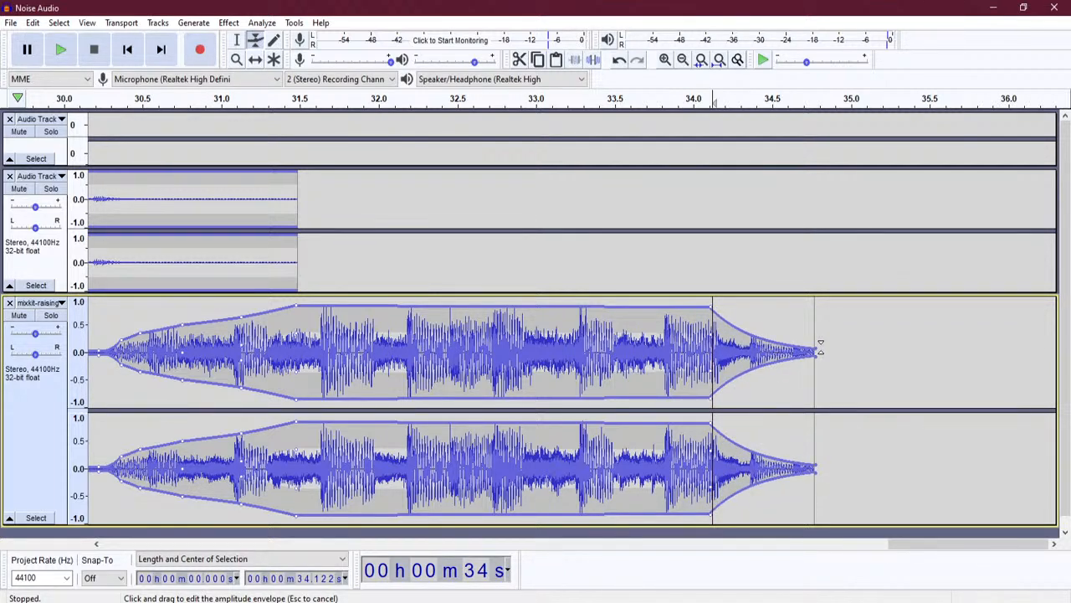
pyautogui.moveTo(758, 337); pyautogui.dragTo(760, 328)
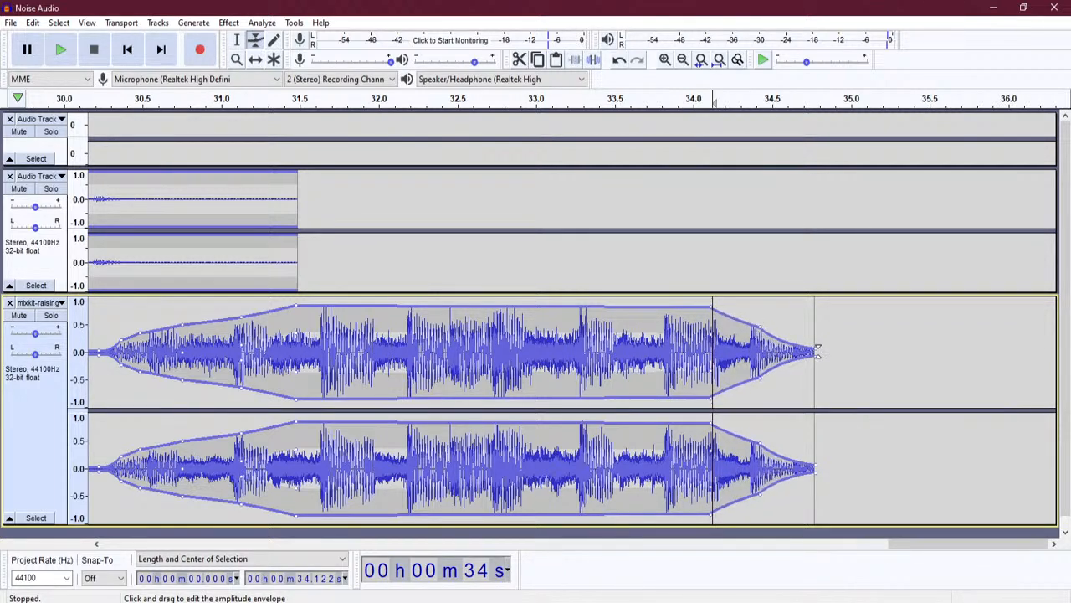
# - Zoom out to show every clip and rearrange the voice and music track heights
pyautogui.click(237, 40)
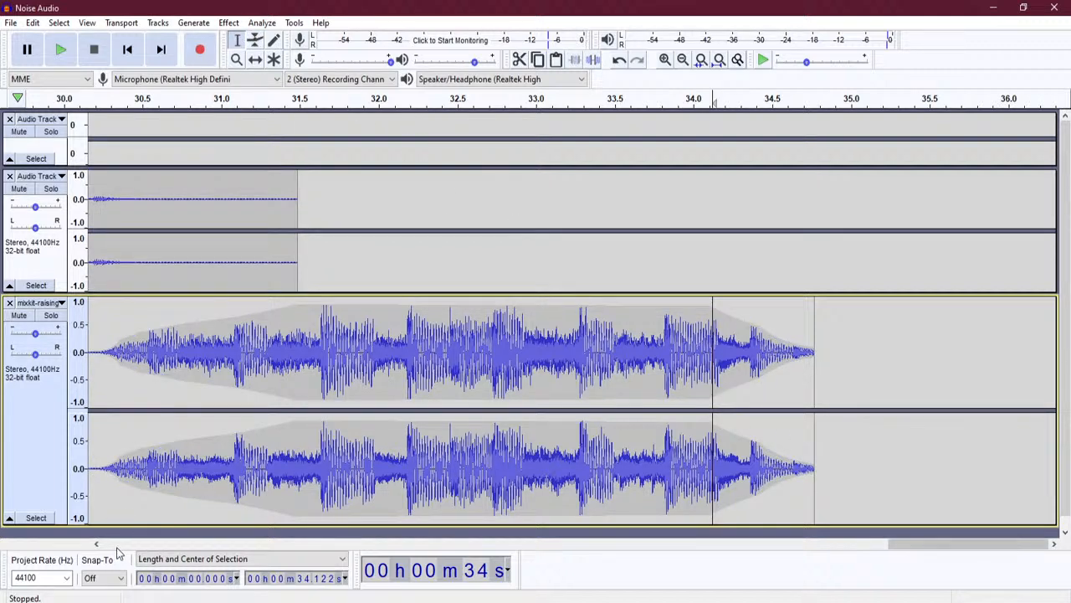
pyautogui.click(682, 59)
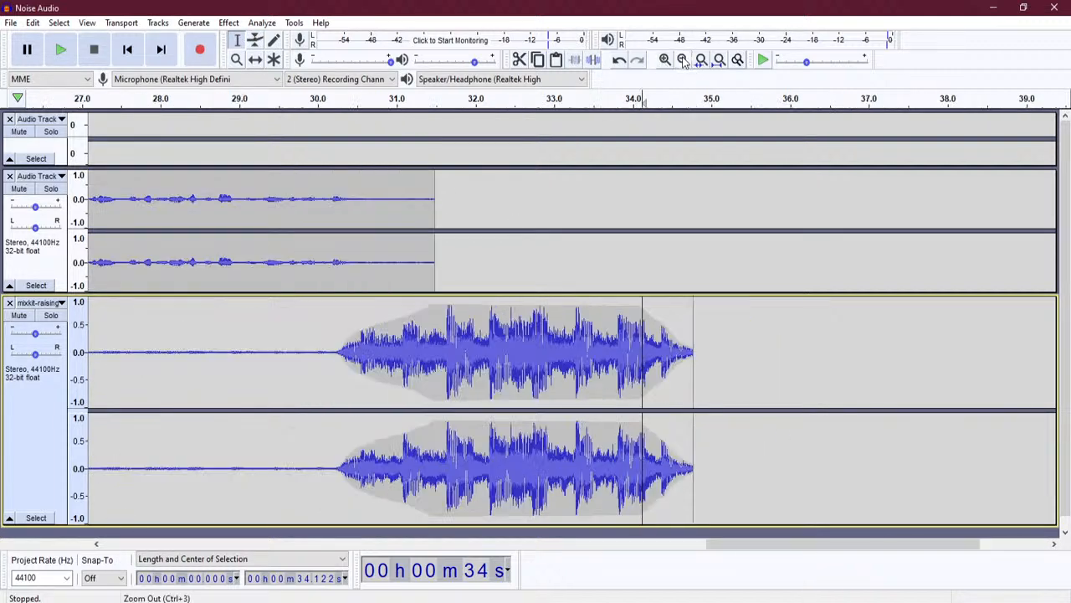
pyautogui.click(682, 60)
pyautogui.moveTo(605, 544); pyautogui.dragTo(220, 544)
pyautogui.click(683, 63)
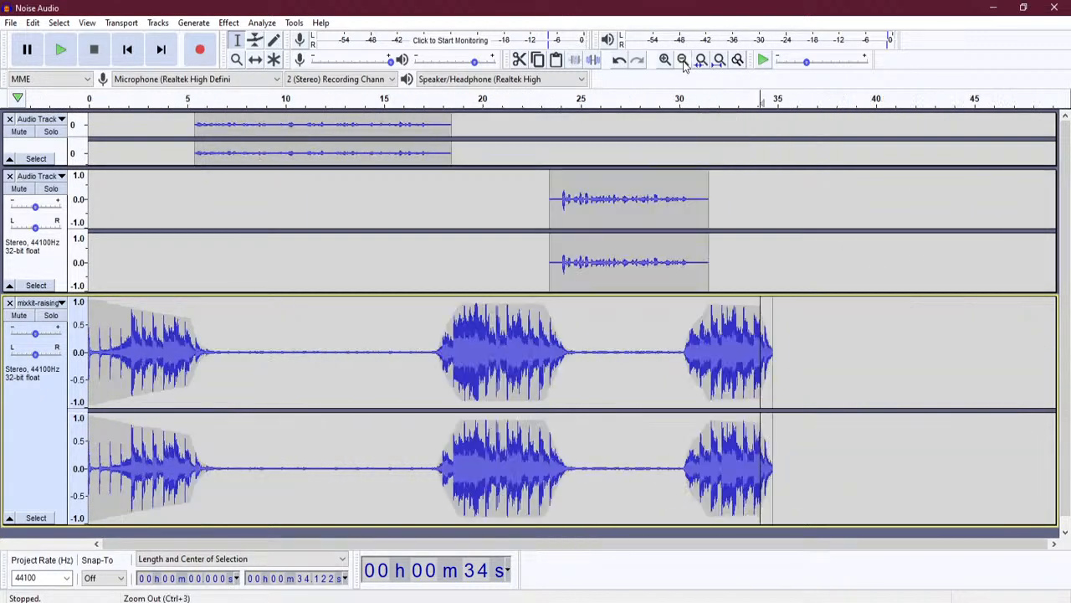
pyautogui.moveTo(210, 292)
pyautogui.mouseDown()
pyautogui.moveTo(210, 321)
pyautogui.moveTo(221, 308)
pyautogui.mouseUp()
pyautogui.click(222, 289)
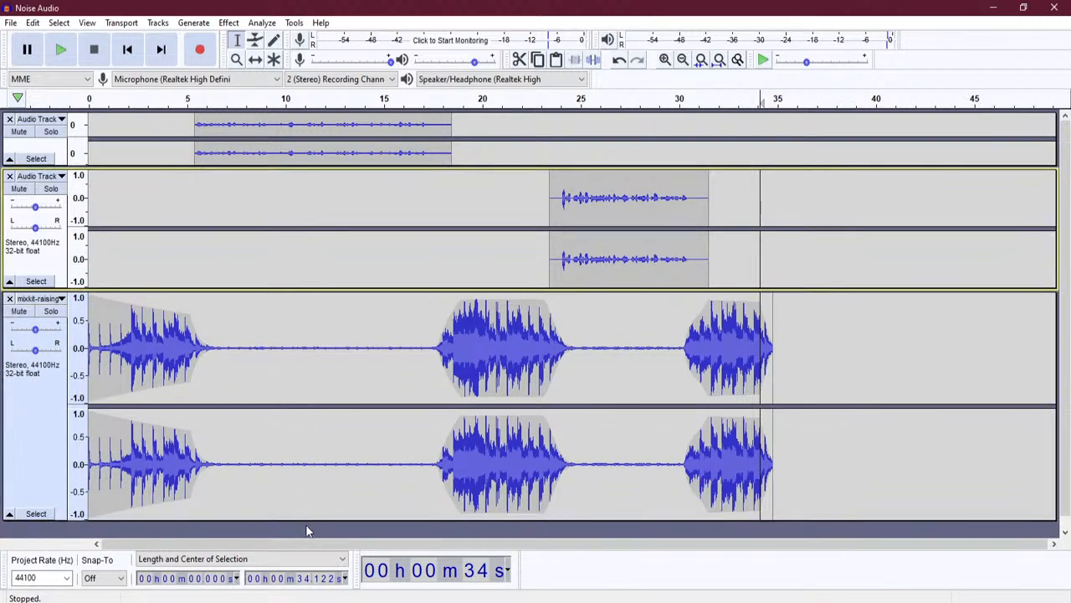
pyautogui.moveTo(304, 519); pyautogui.dragTo(293, 422)
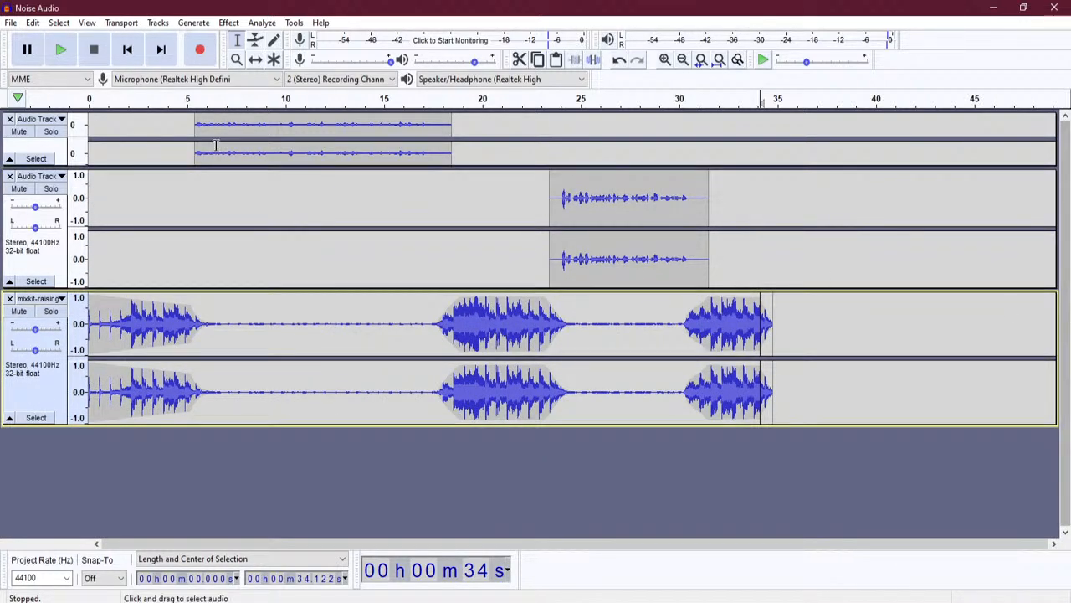
pyautogui.click(127, 53)
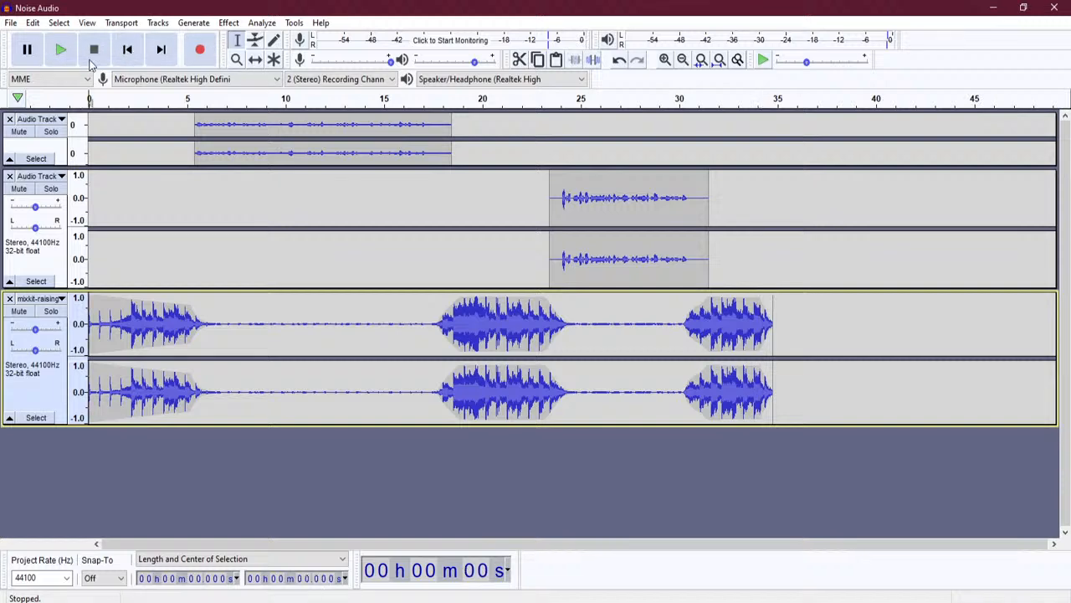
pyautogui.click(70, 52)
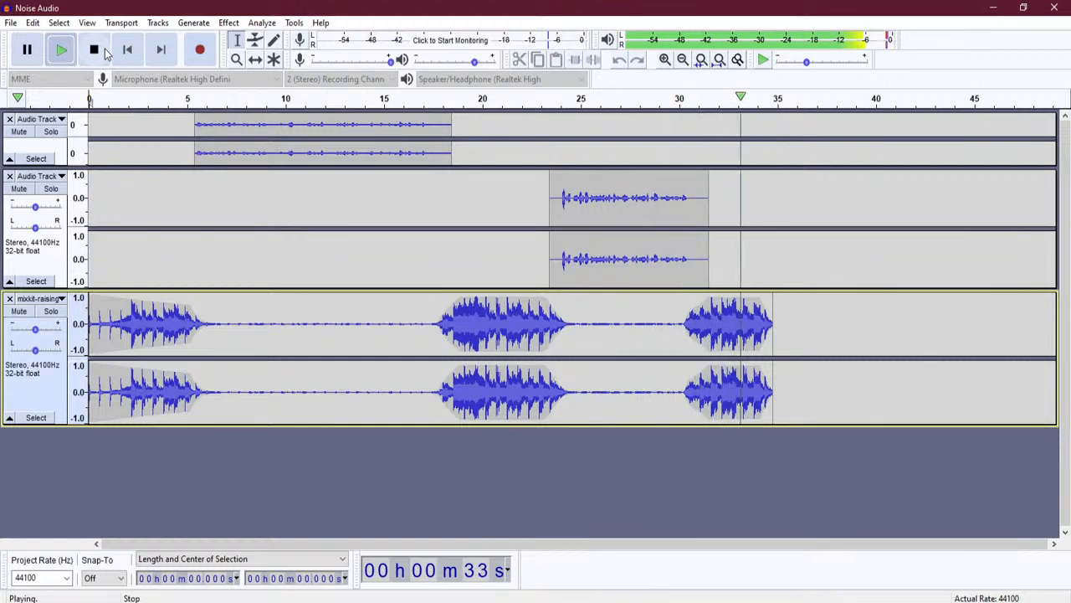
pyautogui.click(96, 51)
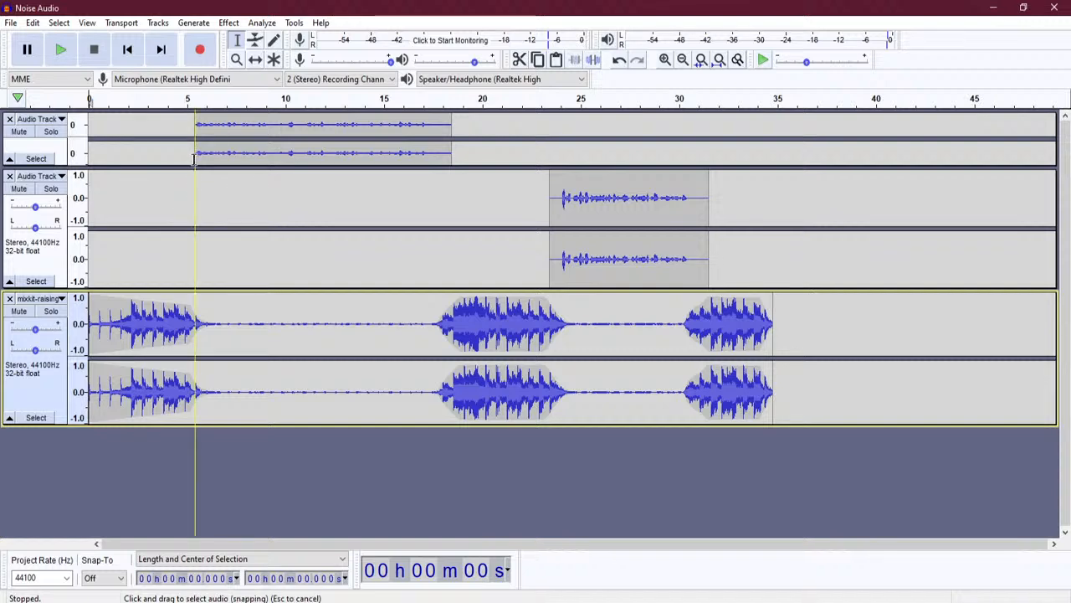
# - Mute the music track, select both voice clips from about 5 s to 31 s, and open Effect
pyautogui.click(18, 311)
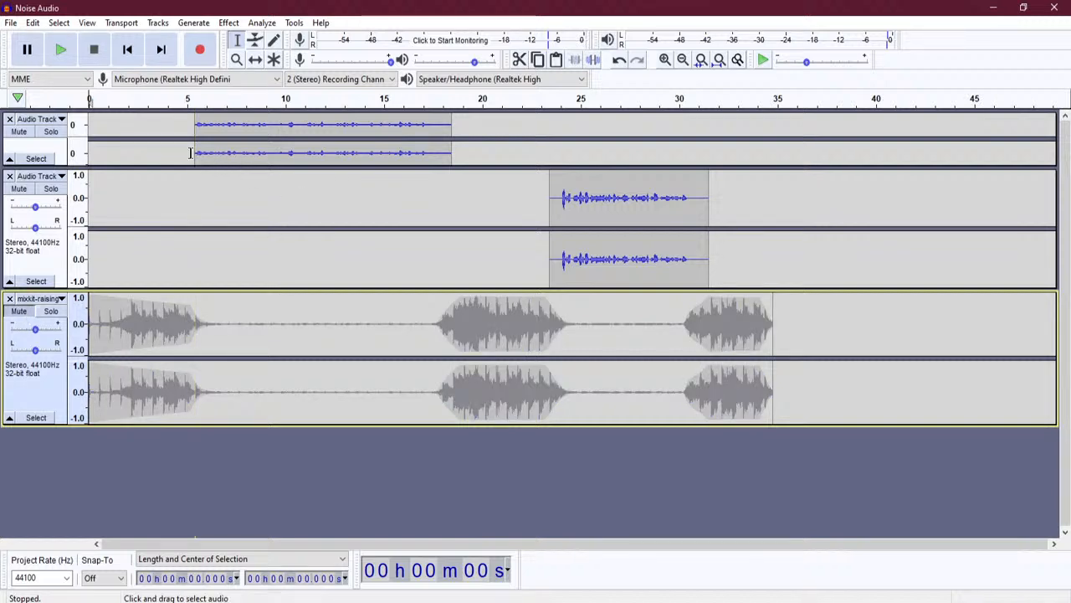
pyautogui.moveTo(195, 153); pyautogui.dragTo(451, 154)
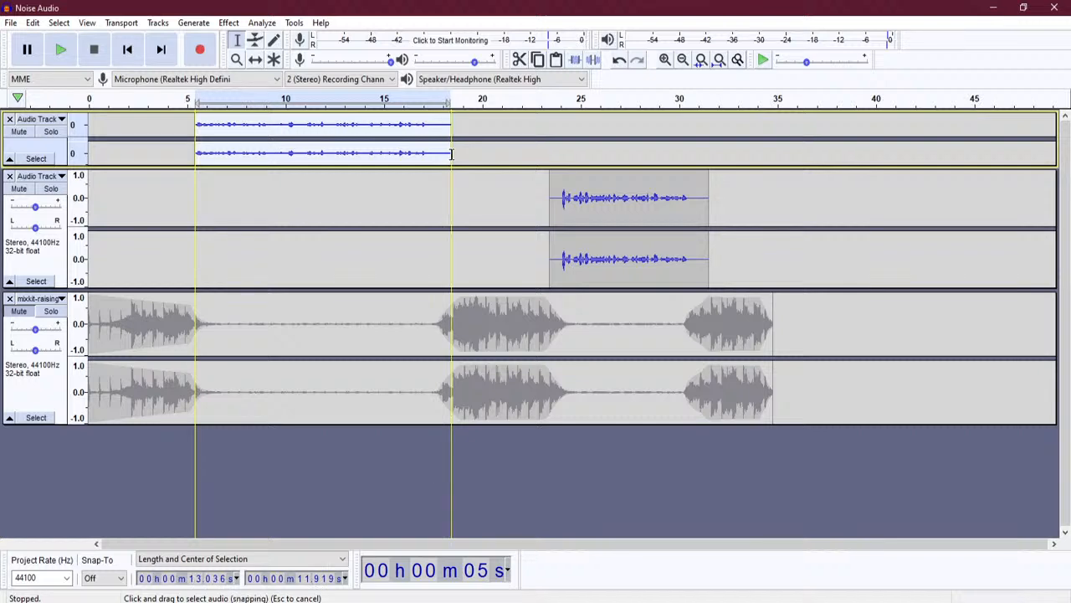
pyautogui.moveTo(452, 154); pyautogui.dragTo(708, 240)
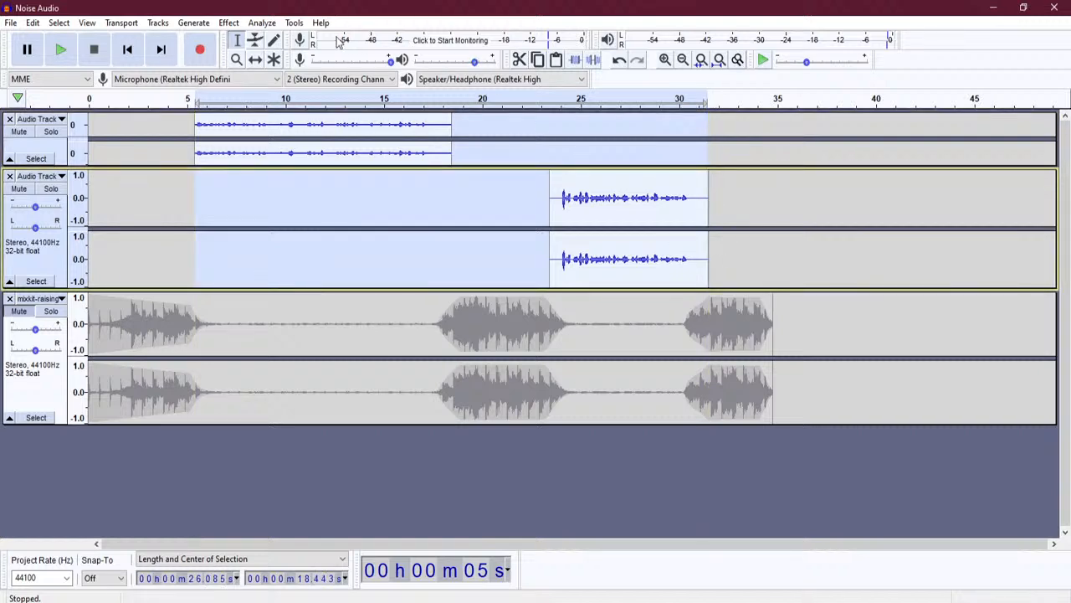
pyautogui.click(227, 26)
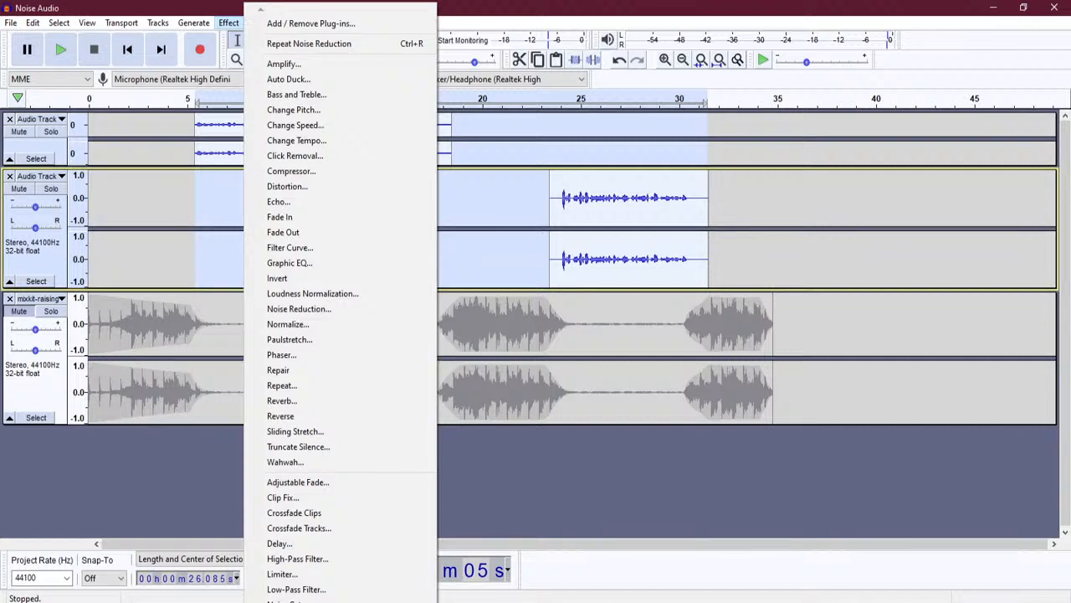
# - Dismiss the Effect menu without applying anything and reposition the project window
pyautogui.moveTo(340, 601)
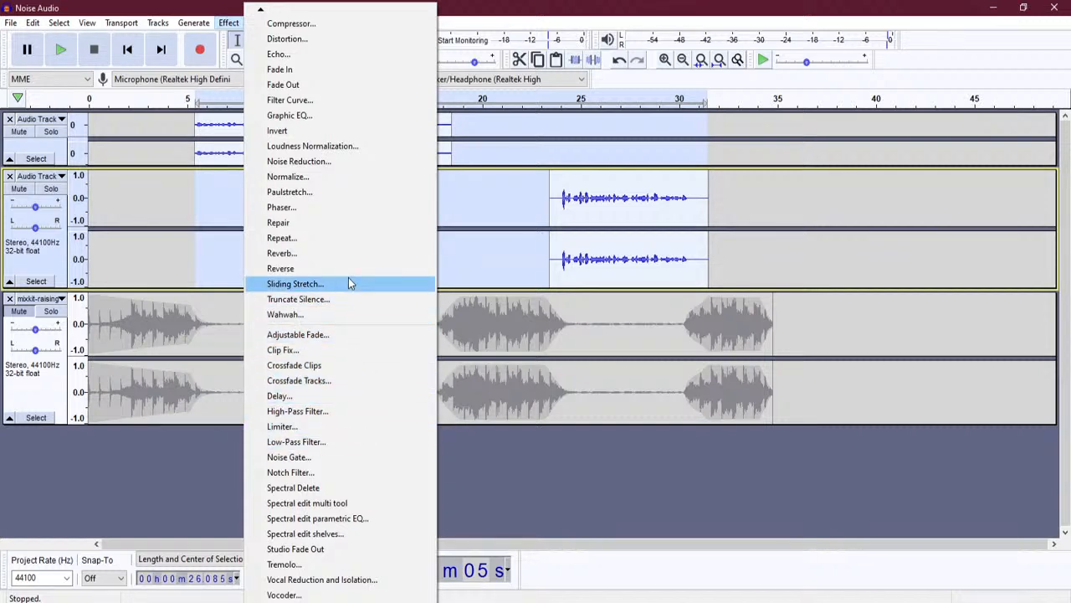
pyautogui.doubleClick(260, 11)
pyautogui.moveTo(322, 12); pyautogui.dragTo(293, 1)
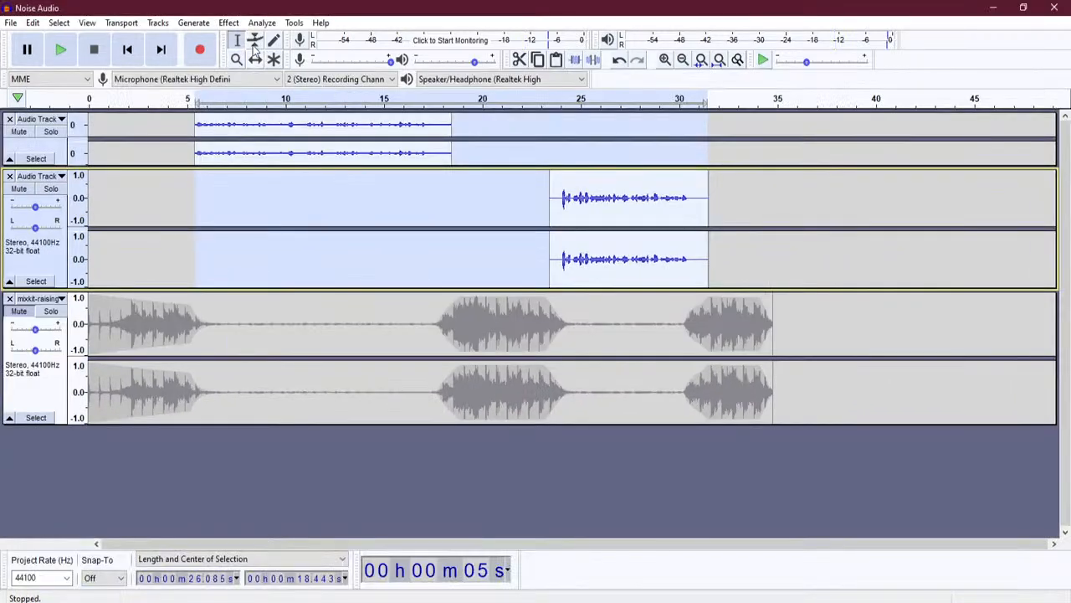
# - Open Effect > Graphic EQ for the selected voice clips and move the dialog lower
pyautogui.click(229, 23)
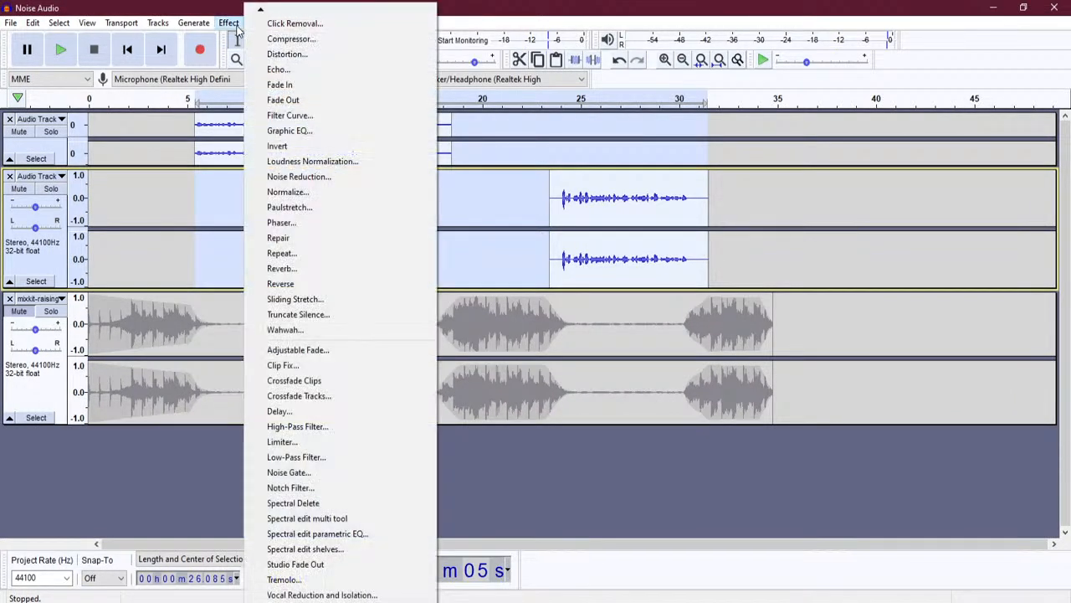
pyautogui.click(331, 136)
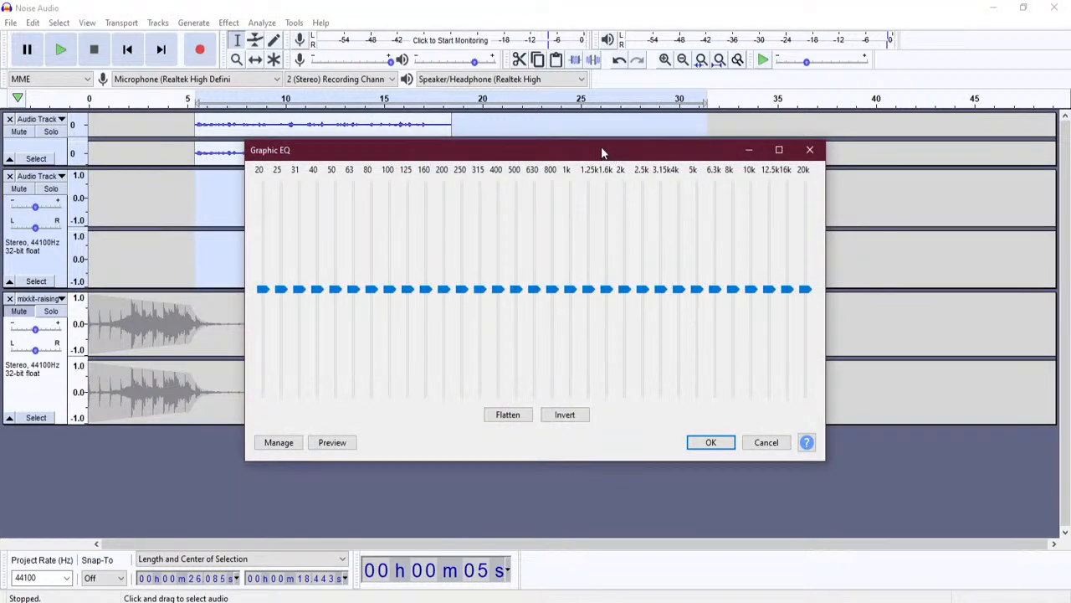
pyautogui.moveTo(601, 156); pyautogui.dragTo(588, 210)
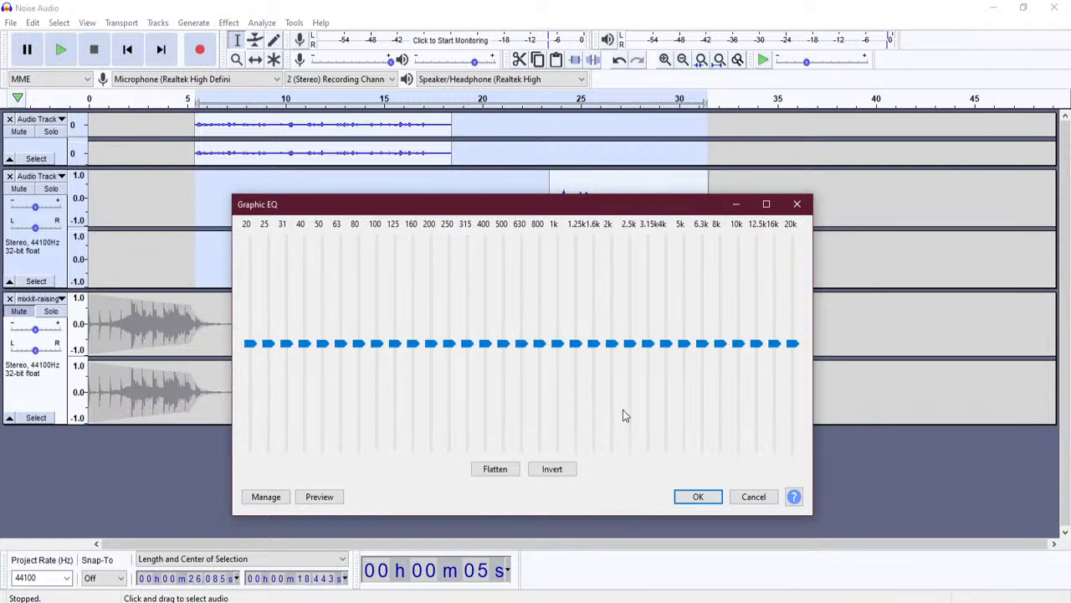
pyautogui.moveTo(730, 424)
pyautogui.moveTo(485, 330)
pyautogui.moveTo(253, 345)
# - Boost the outer EQ bands: 20 Hz and 20 kHz to 18 dB, 25–40 Hz and 10–16 kHz to 14–16 dB
pyautogui.moveTo(249, 348); pyautogui.dragTo(251, 238)
pyautogui.moveTo(792, 339); pyautogui.dragTo(793, 239)
pyautogui.moveTo(268, 345); pyautogui.dragTo(270, 248)
pyautogui.moveTo(775, 343); pyautogui.dragTo(778, 251)
pyautogui.moveTo(285, 345); pyautogui.dragTo(287, 260)
pyautogui.moveTo(755, 342); pyautogui.dragTo(756, 260)
pyautogui.moveTo(303, 343); pyautogui.dragTo(305, 270)
pyautogui.moveTo(737, 343); pyautogui.dragTo(737, 266)
# - Taper the boost (50 Hz 9 dB, 80 Hz 6 dB, 100 Hz/4 kHz 3 dB, 5–8 kHz 8–13 dB) and apply
pyautogui.moveTo(321, 342); pyautogui.dragTo(324, 299)
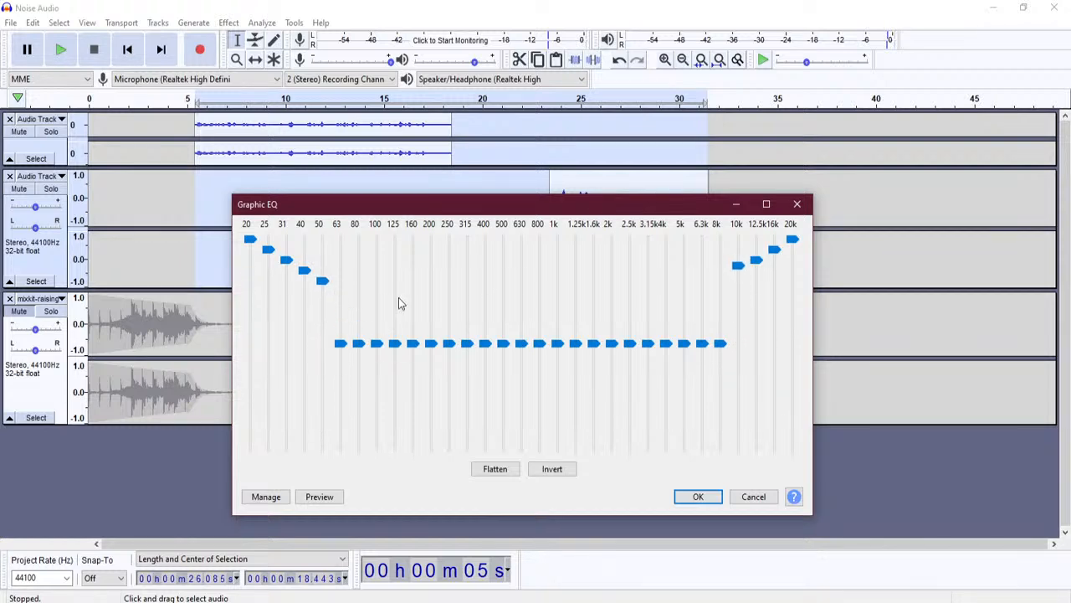
pyautogui.moveTo(718, 343); pyautogui.dragTo(724, 283)
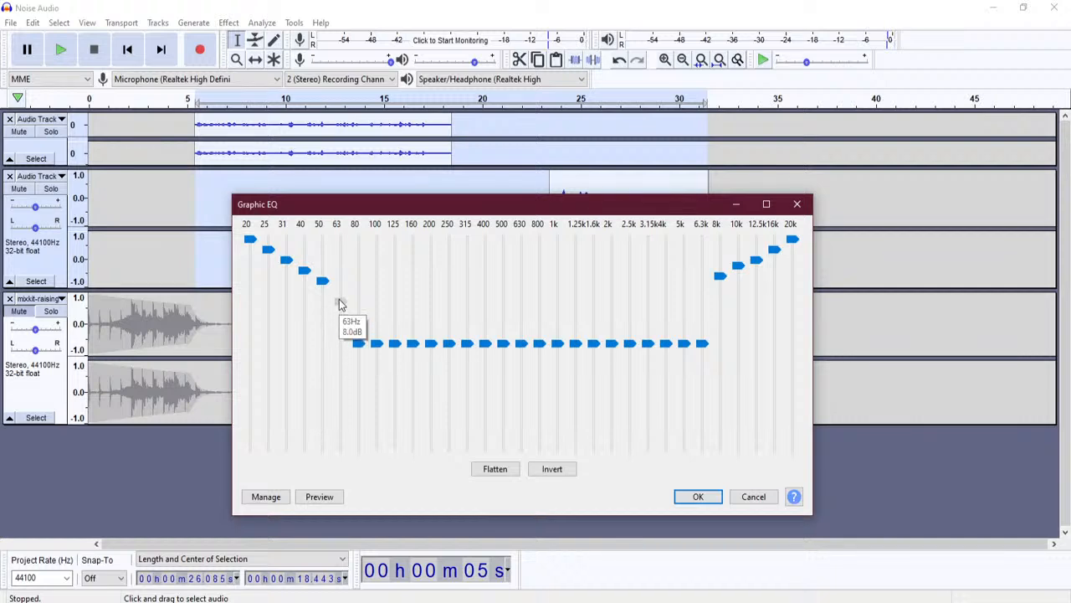
pyautogui.moveTo(705, 347); pyautogui.dragTo(703, 286)
pyautogui.moveTo(362, 349); pyautogui.dragTo(359, 319)
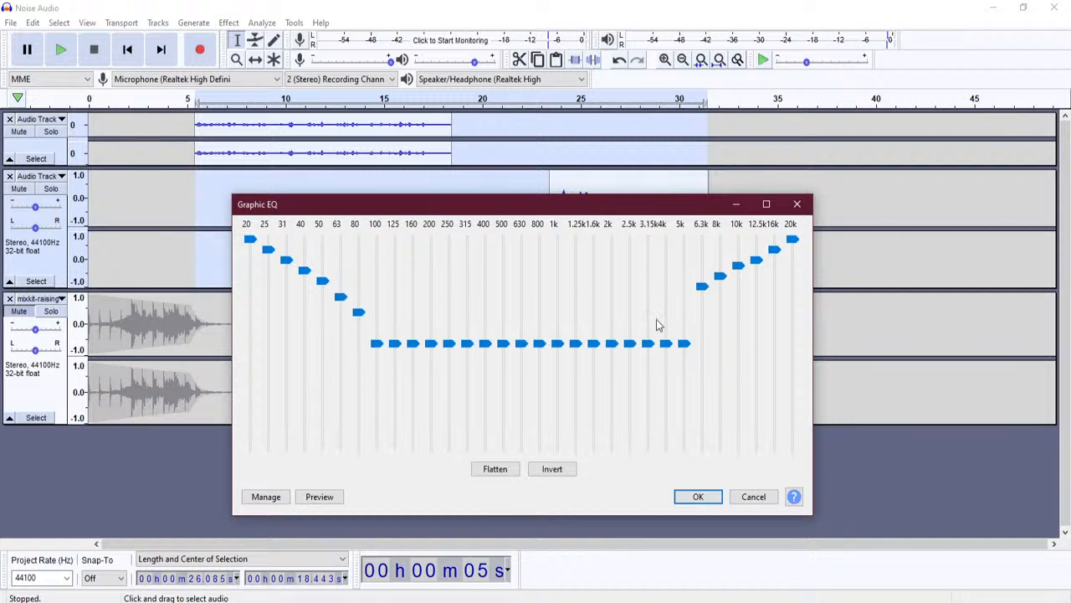
pyautogui.moveTo(694, 348); pyautogui.dragTo(688, 308)
pyautogui.moveTo(375, 344); pyautogui.dragTo(375, 333)
pyautogui.moveTo(663, 346); pyautogui.dragTo(668, 334)
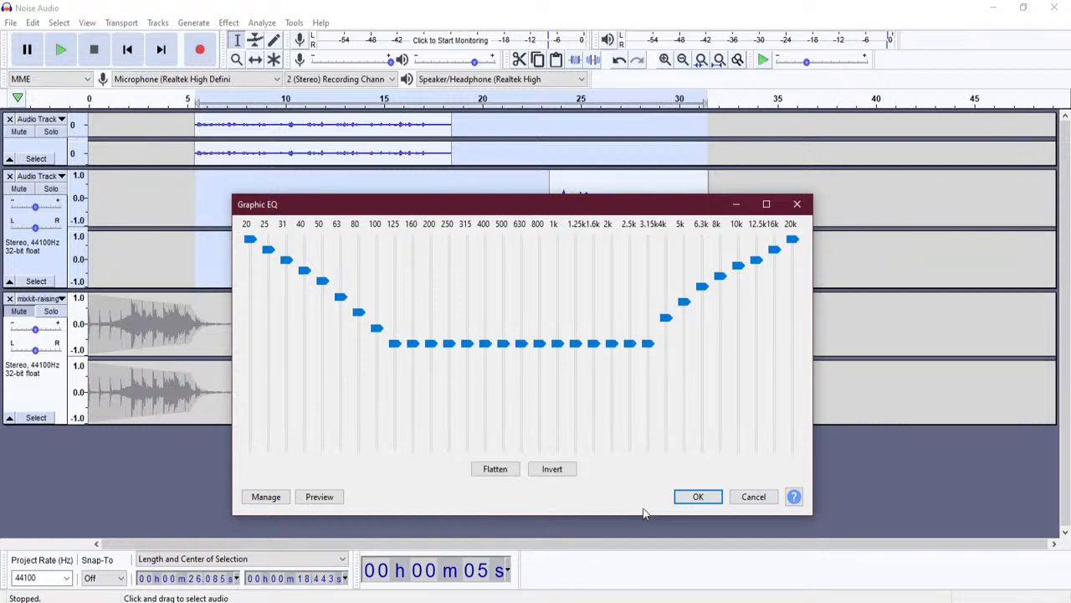
pyautogui.click(699, 497)
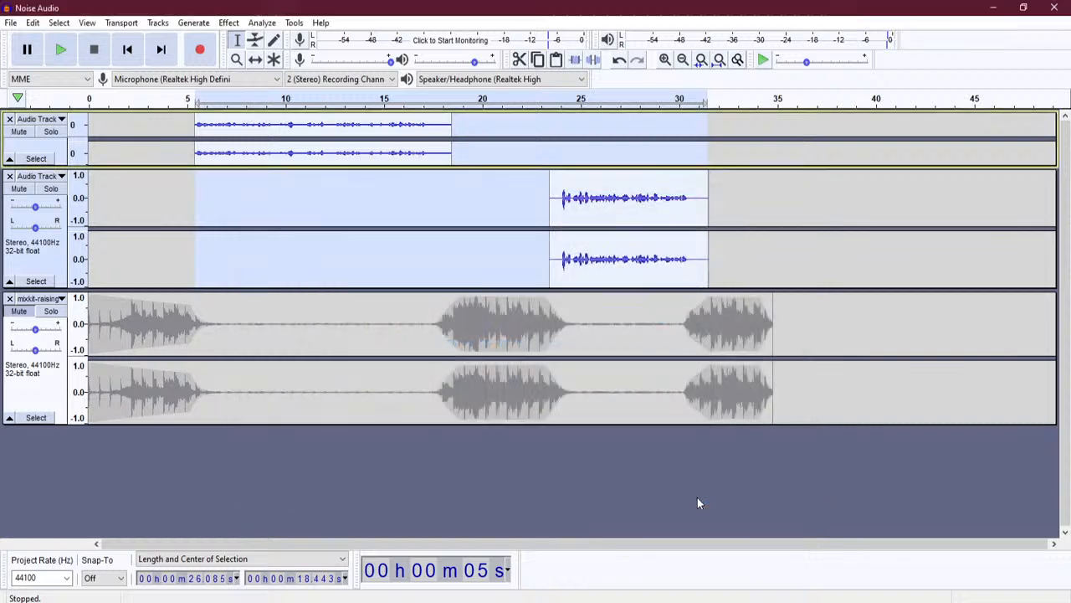
# - Play the mix from about 5 s to listen to the equalised voice
pyautogui.click(195, 163)
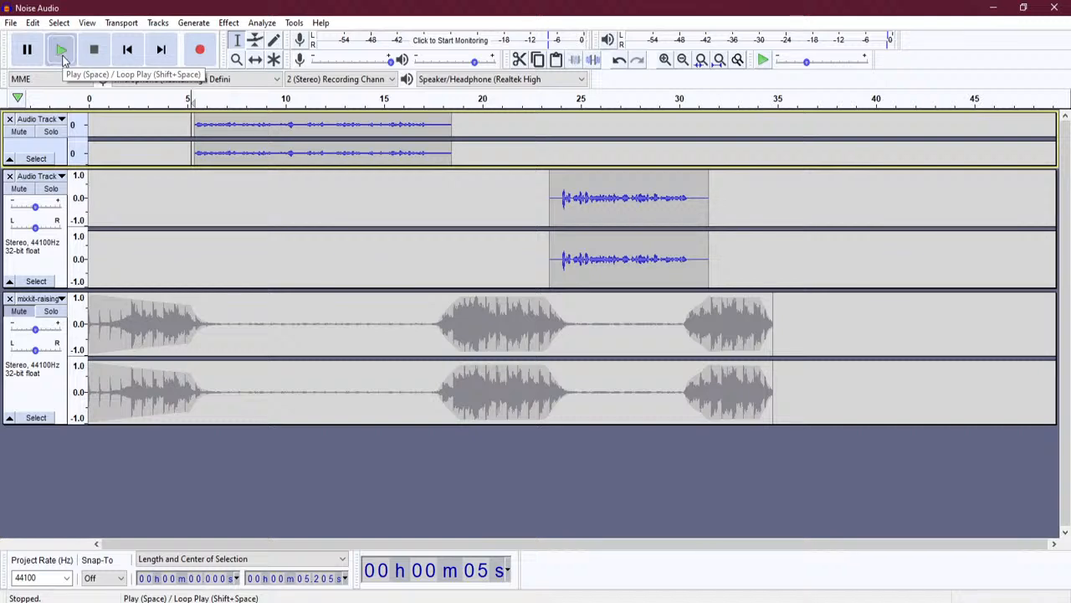
pyautogui.click(62, 50)
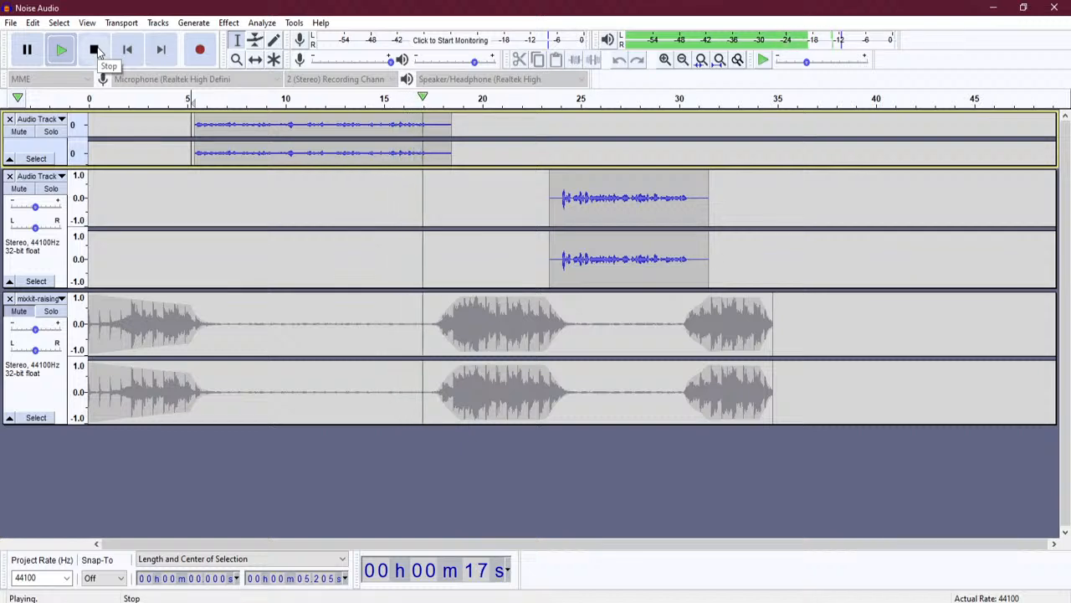
pyautogui.click(95, 50)
# - Undo the Graphic EQ and preview the mix from about 5.4 s without it
pyautogui.click(32, 22)
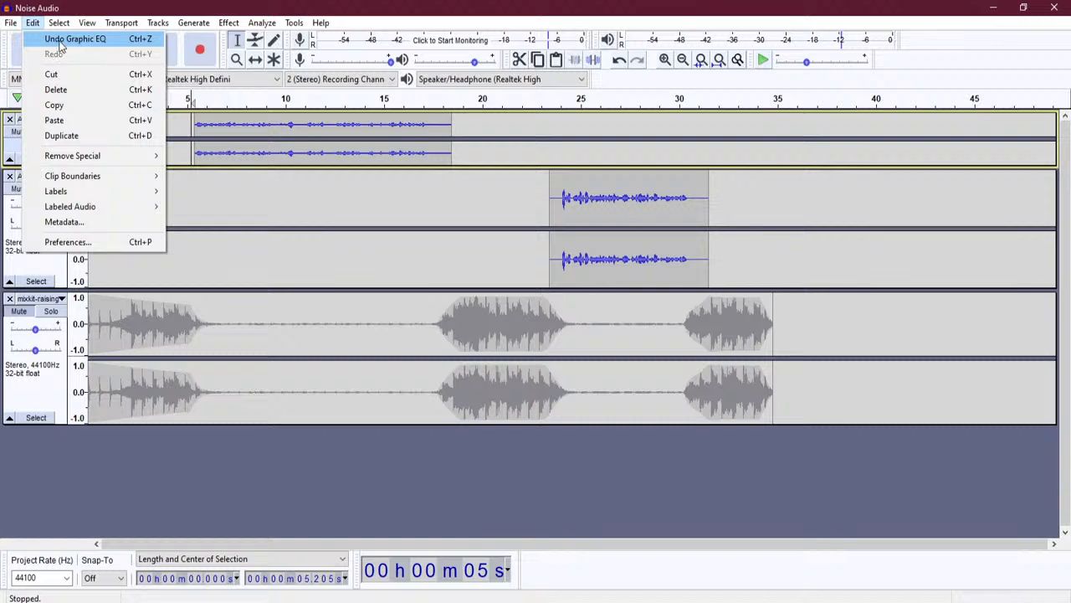
pyautogui.click(58, 41)
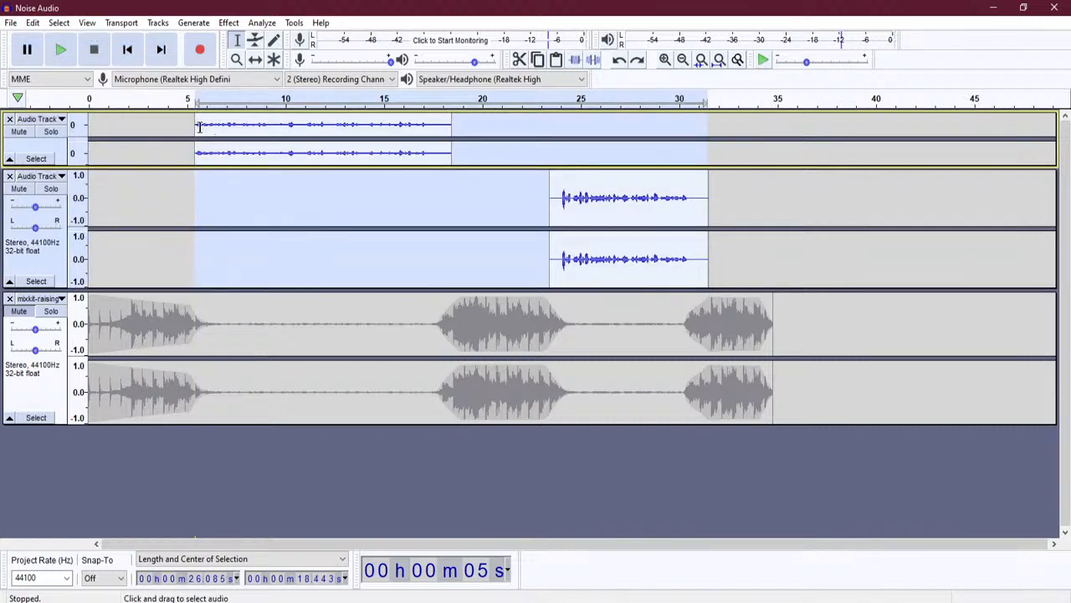
pyautogui.click(231, 126)
pyautogui.click(195, 124)
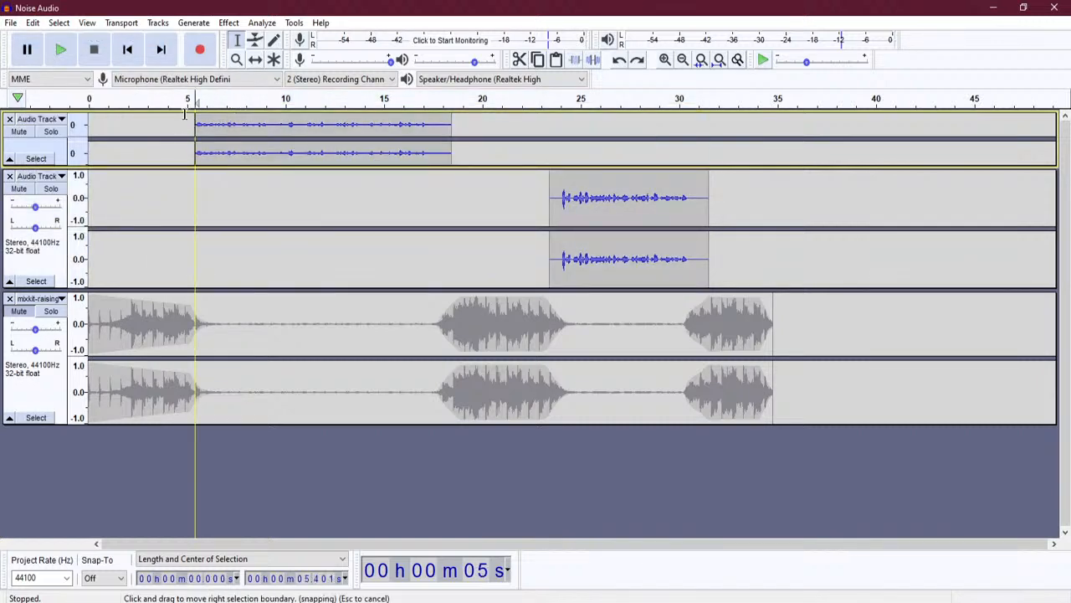
pyautogui.click(60, 50)
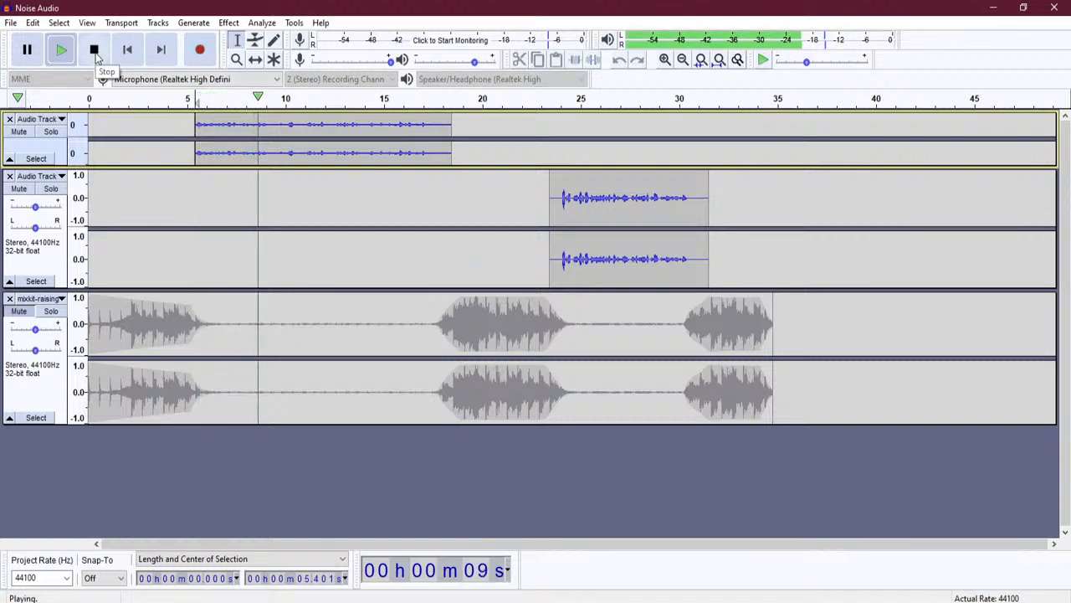
pyautogui.click(96, 52)
# - Redo the Graphic EQ and play the first voice clip to compare
pyautogui.click(33, 23)
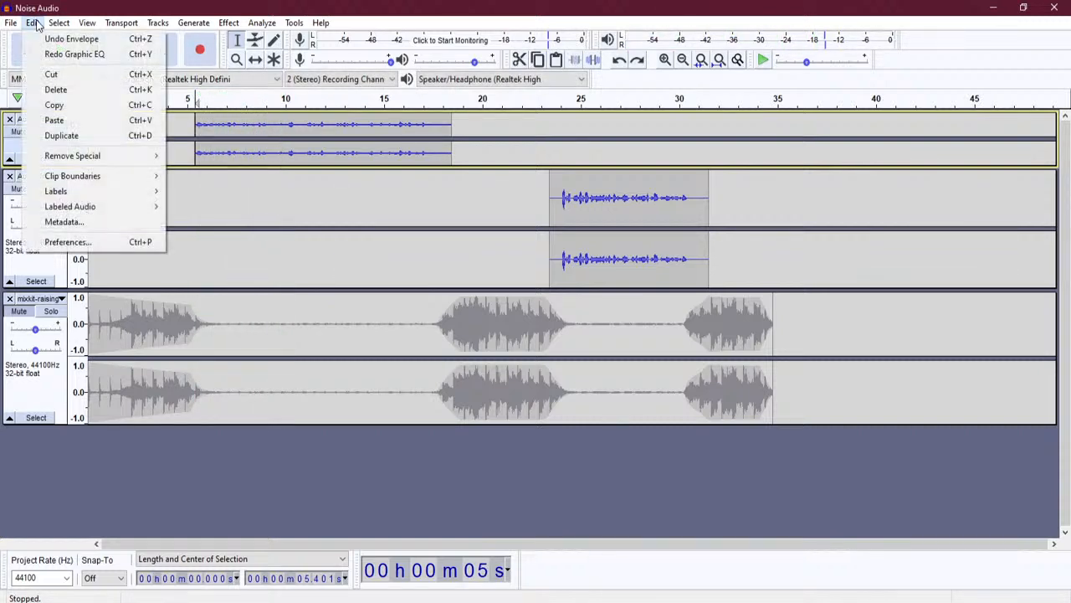
pyautogui.click(71, 52)
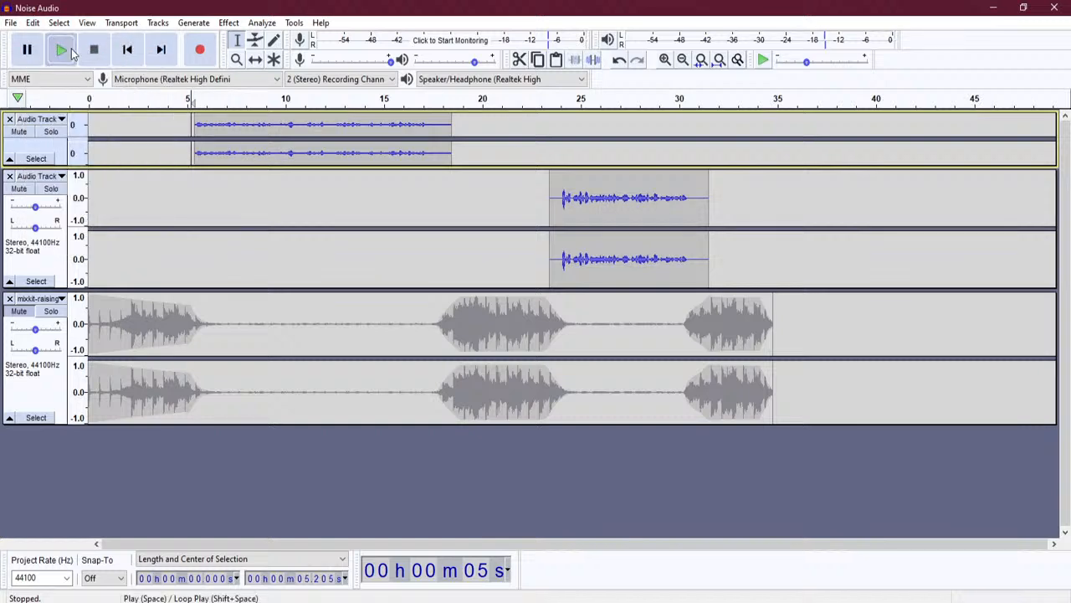
pyautogui.click(71, 52)
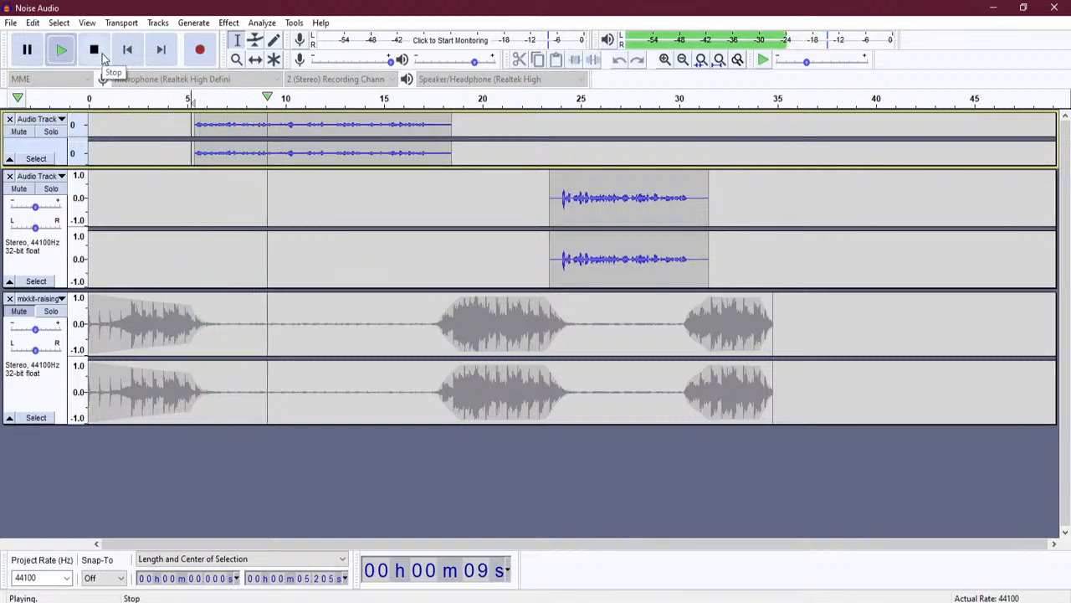
pyautogui.click(103, 55)
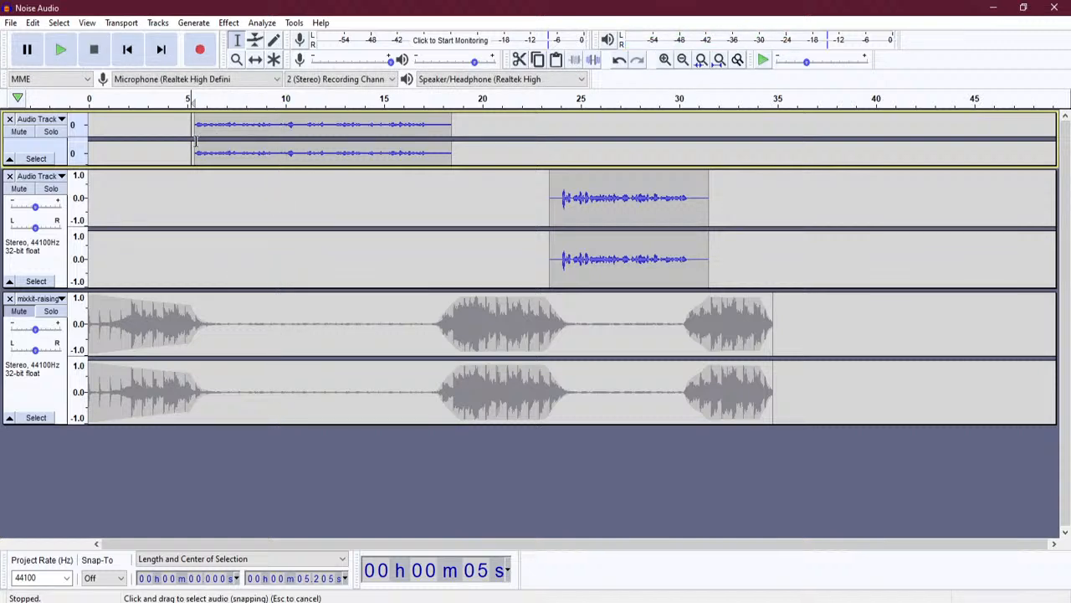
# - Select both voice tracks from 5.4 s to 31.5 s and set Graphic EQ lows and highs: 40Hz 18 dB, 100Hz 8 dB, 5–6.3kHz about 8–9 dB
pyautogui.moveTo(194, 142); pyautogui.dragTo(708, 228)
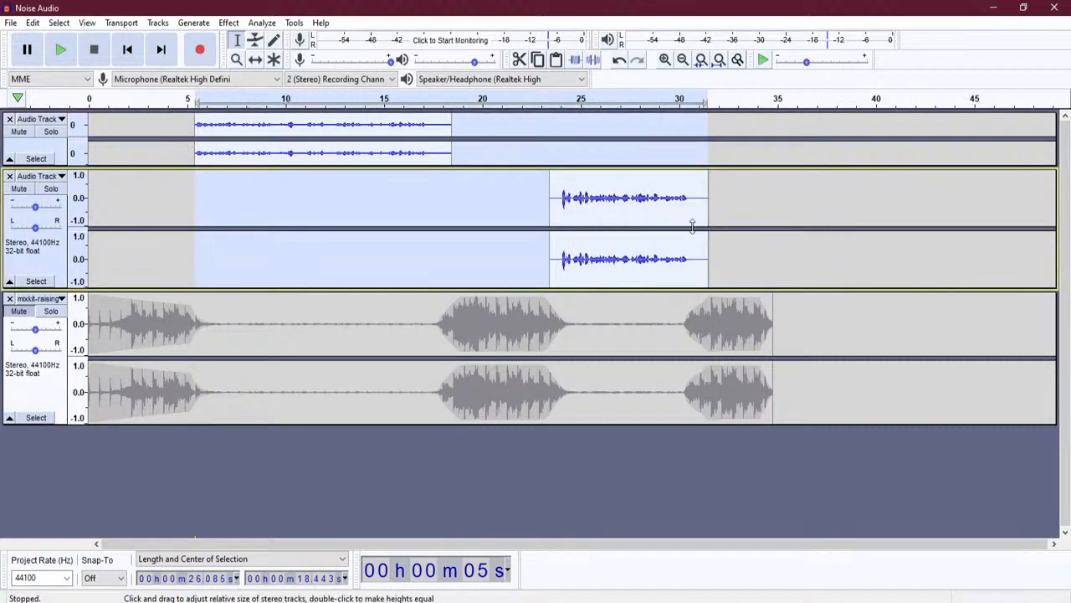
pyautogui.click(229, 22)
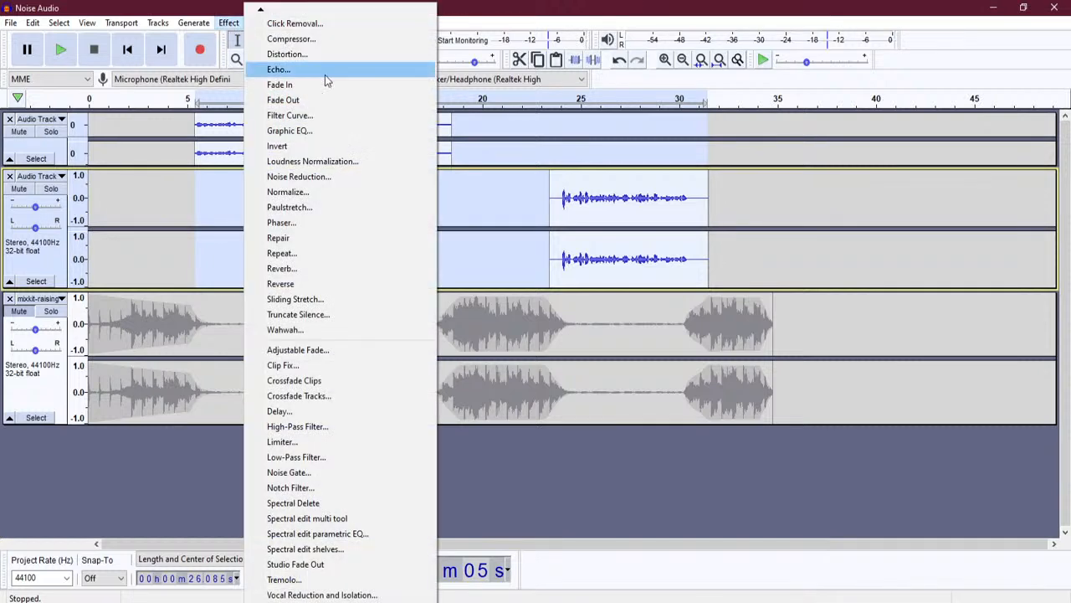
pyautogui.click(351, 131)
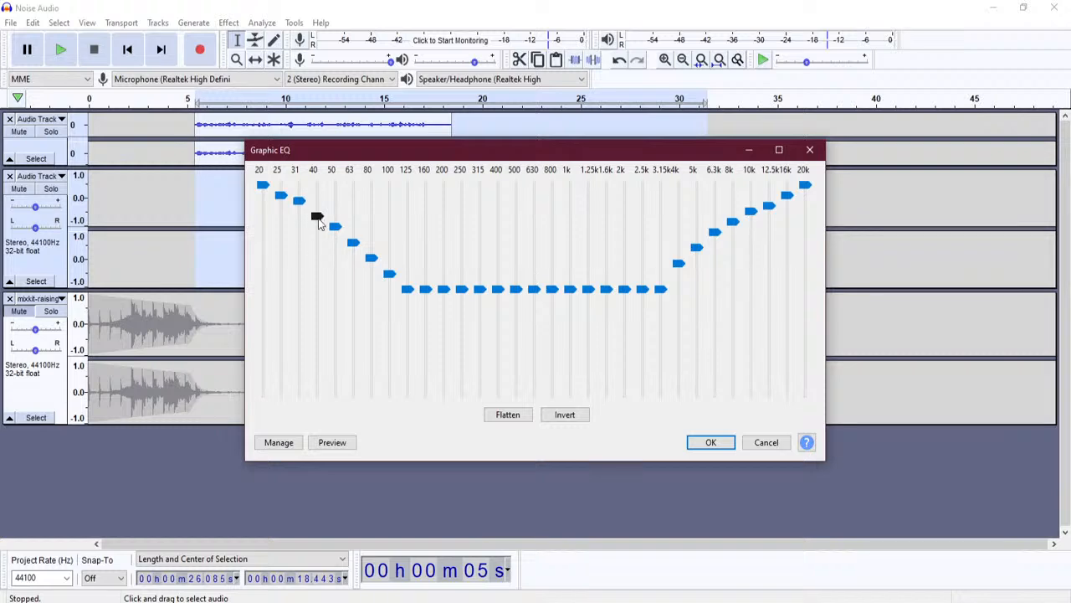
pyautogui.moveTo(318, 218); pyautogui.dragTo(372, 238)
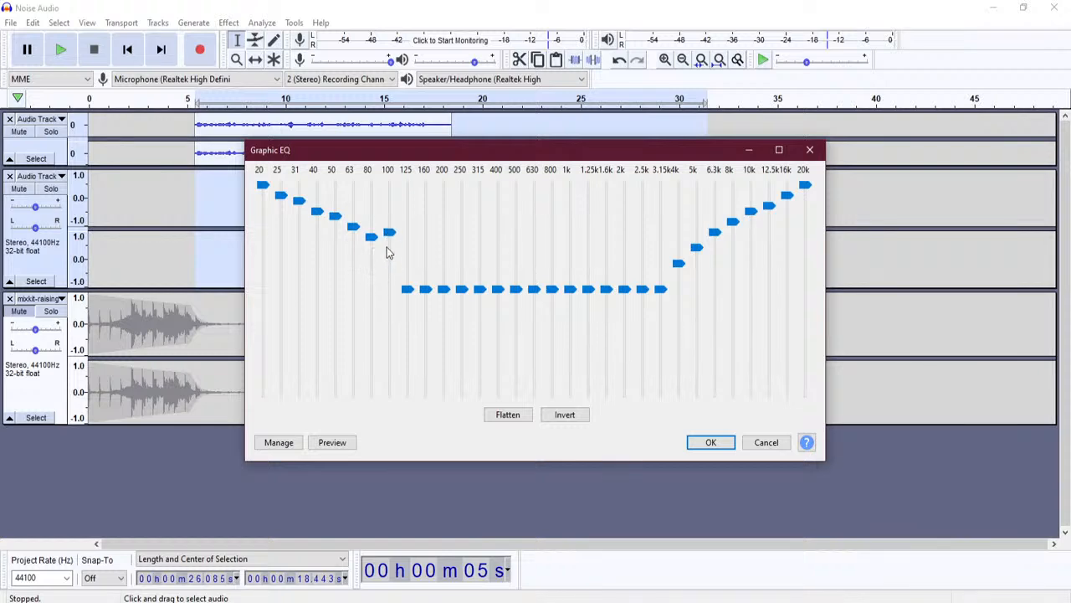
pyautogui.moveTo(388, 237); pyautogui.dragTo(386, 251)
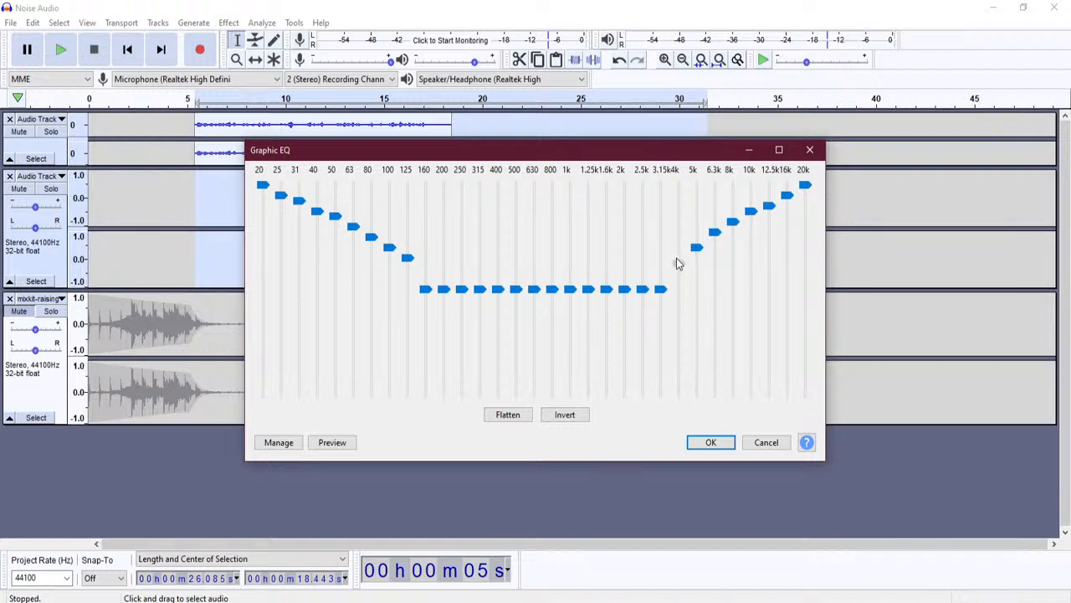
pyautogui.click(697, 250)
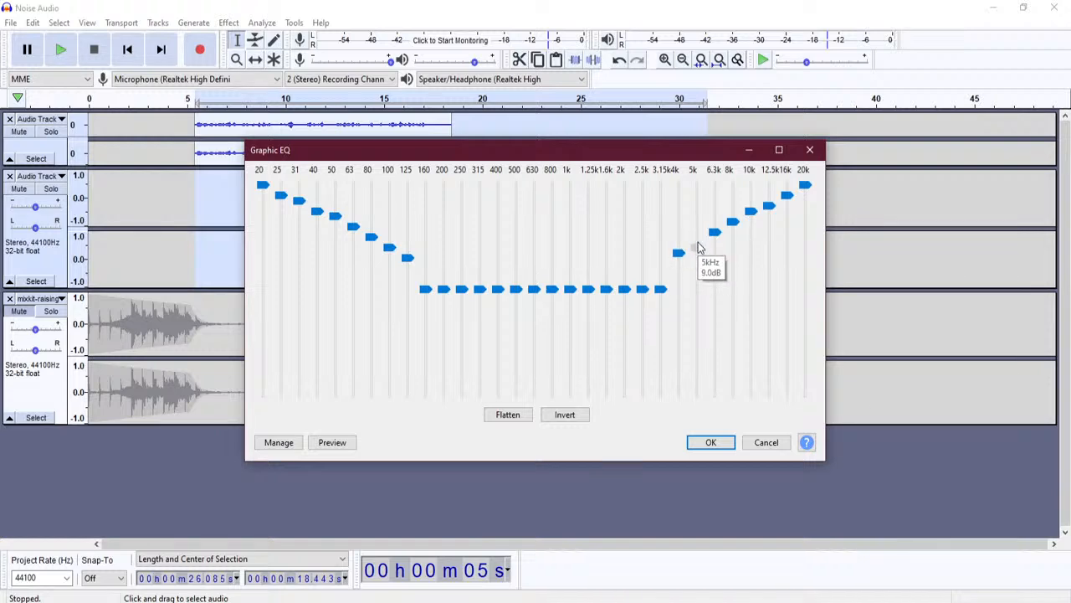
pyautogui.moveTo(714, 233); pyautogui.dragTo(715, 236)
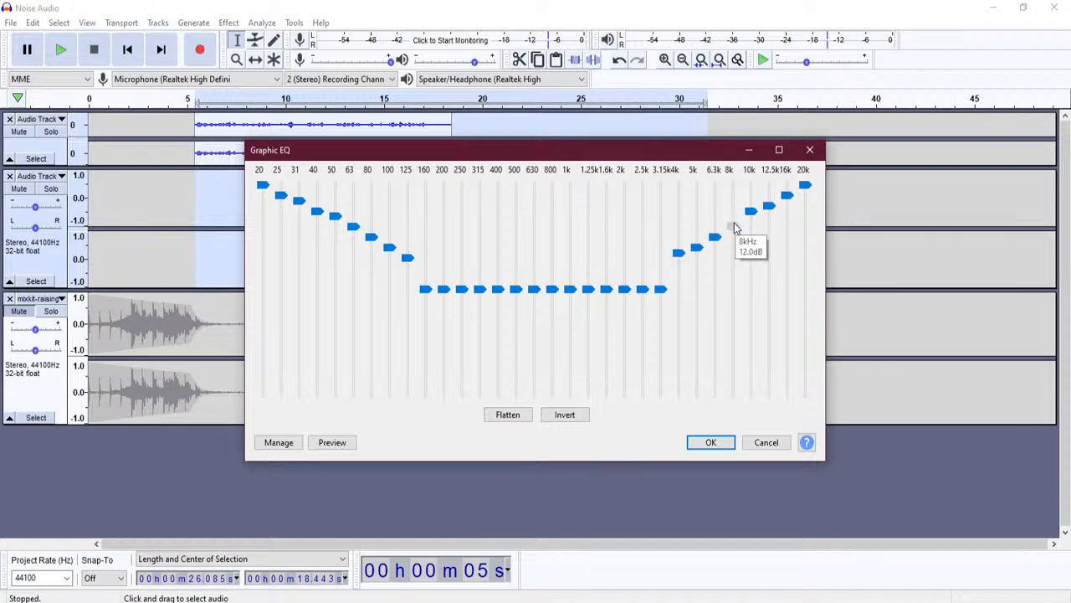
pyautogui.moveTo(770, 206); pyautogui.dragTo(770, 211)
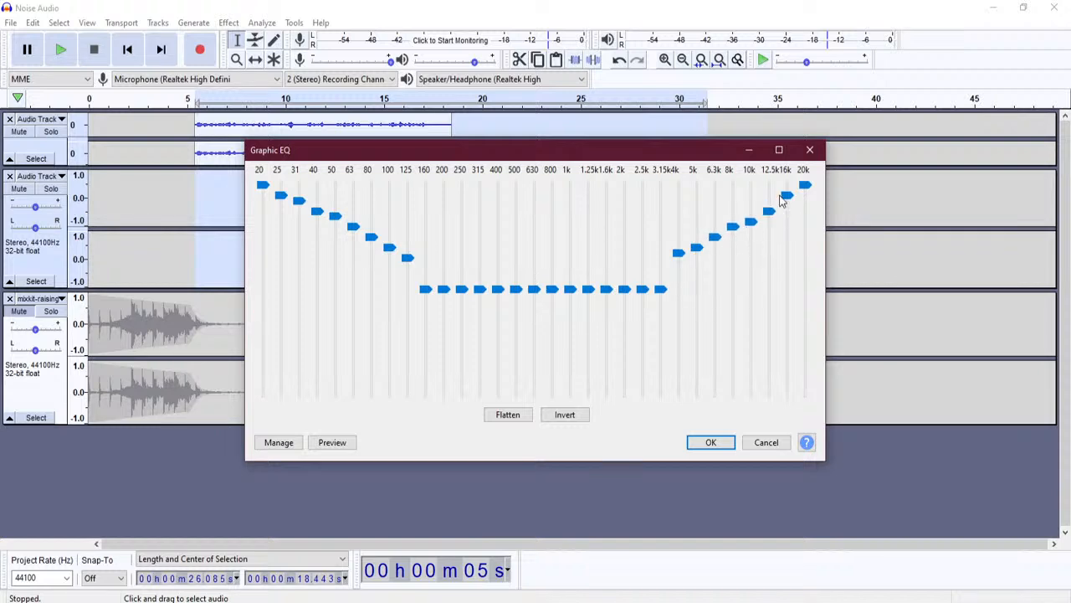
# - Taper the curve: 160Hz 4 dB, 3.15kHz 5 dB, 200Hz 2 dB, 2.5kHz 3 dB, then apply
pyautogui.moveTo(435, 291); pyautogui.dragTo(427, 272)
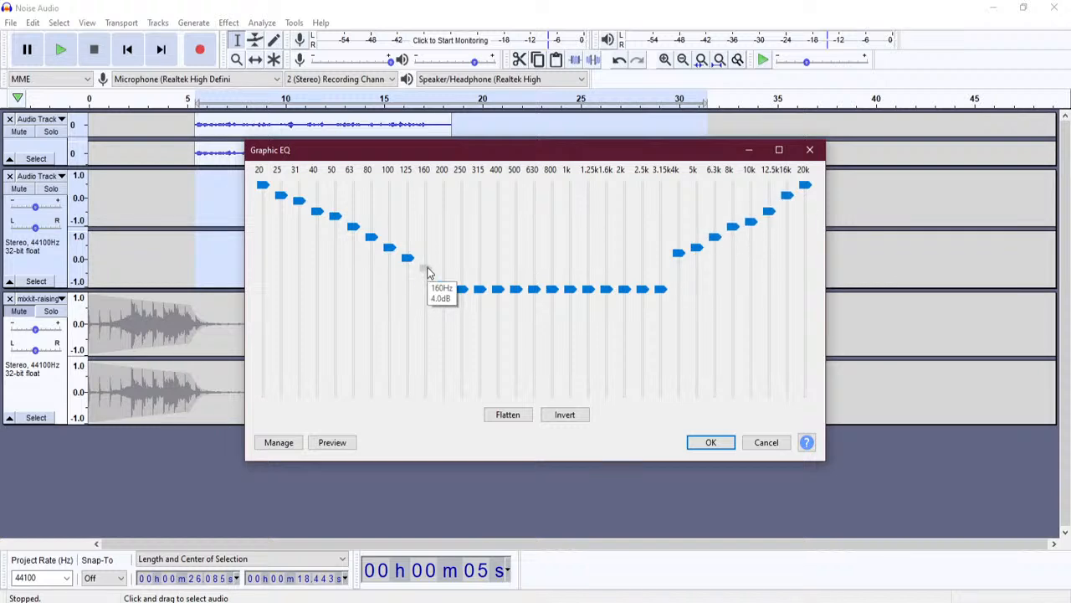
pyautogui.moveTo(667, 283); pyautogui.dragTo(664, 267)
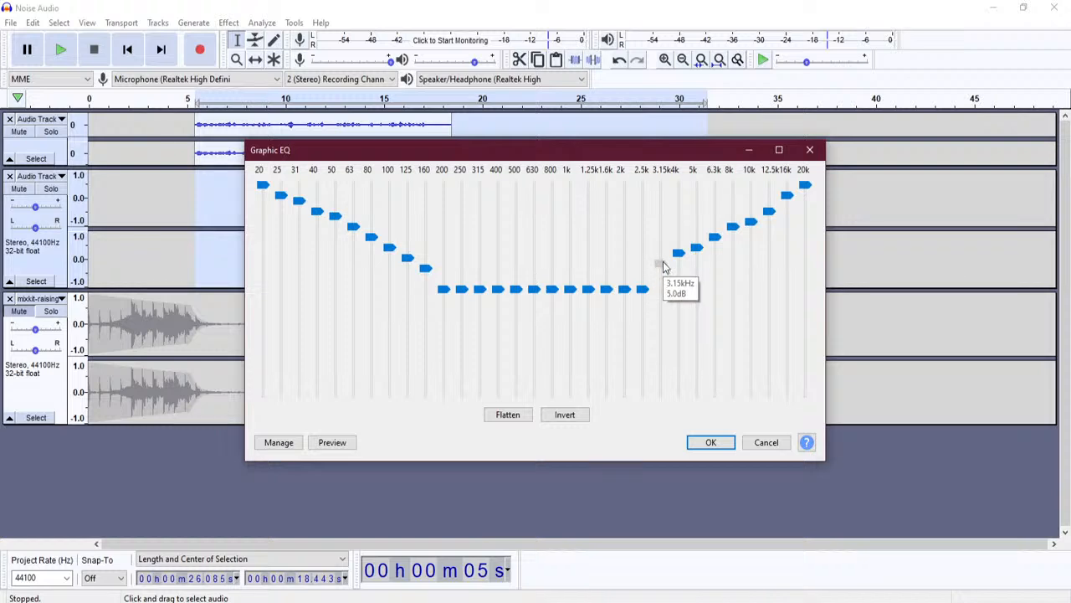
pyautogui.moveTo(444, 289); pyautogui.dragTo(446, 281)
pyautogui.moveTo(652, 290)
pyautogui.mouseDown()
pyautogui.moveTo(652, 275)
pyautogui.moveTo(634, 285)
pyautogui.mouseUp()
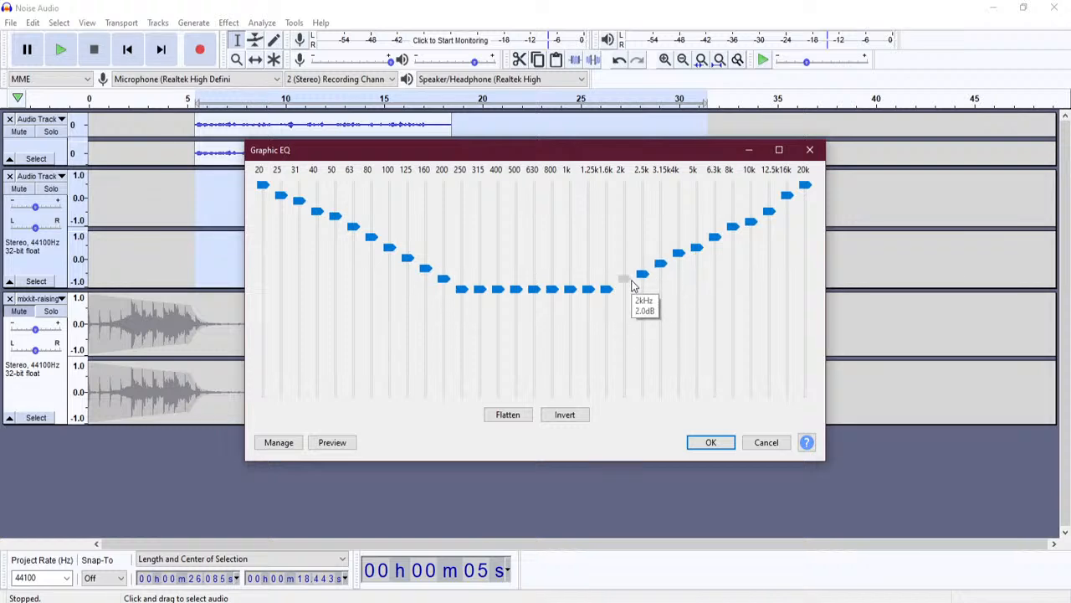
pyautogui.click(710, 444)
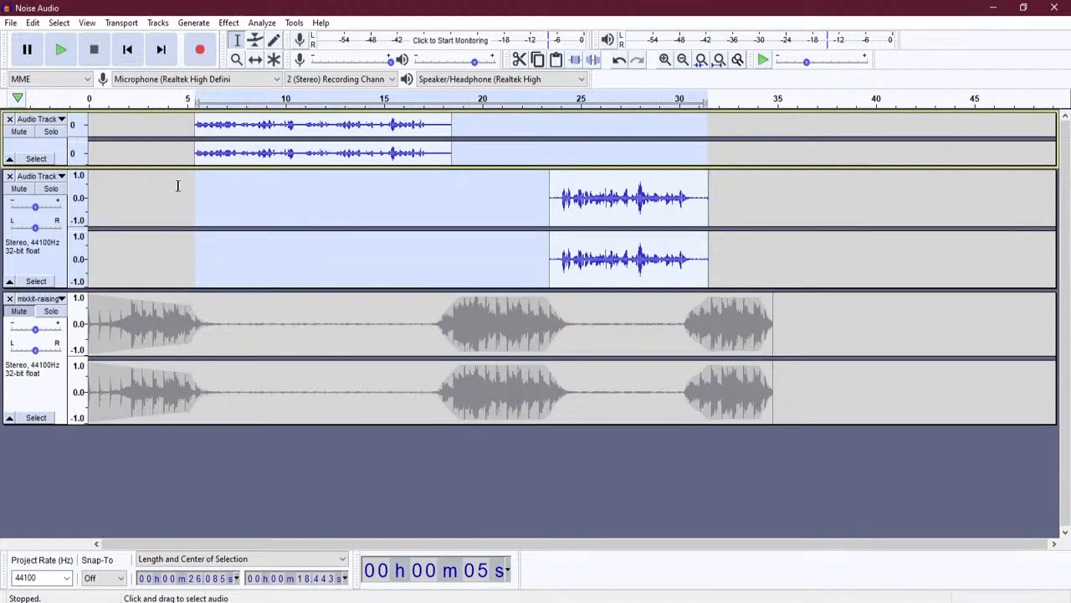
pyautogui.click(189, 154)
pyautogui.click(63, 52)
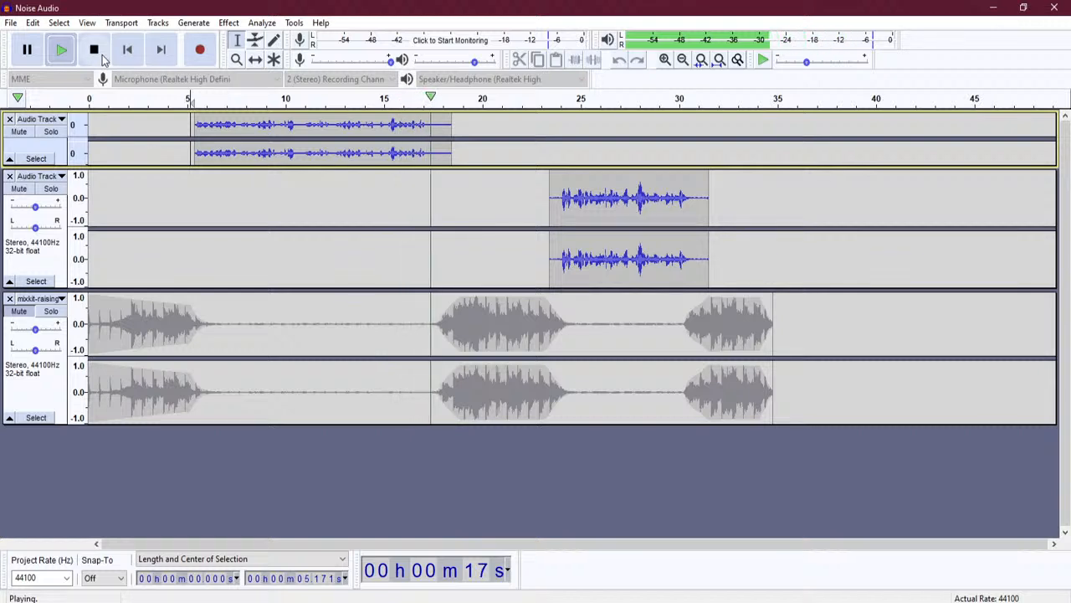
pyautogui.click(97, 51)
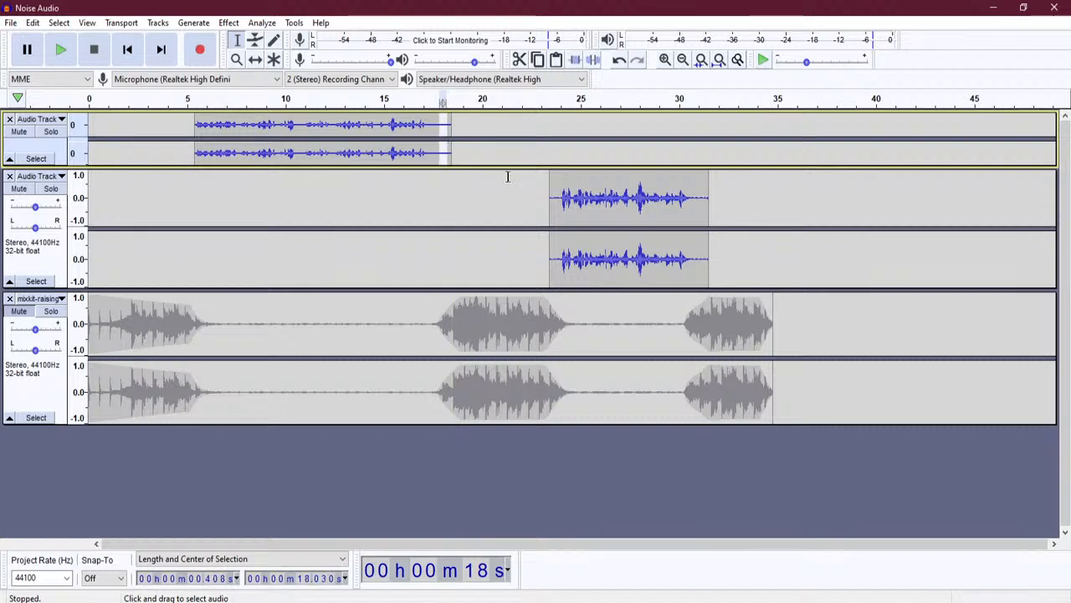
# - Capture a noise profile from the quiet selection with Noise Reduction
pyautogui.click(228, 23)
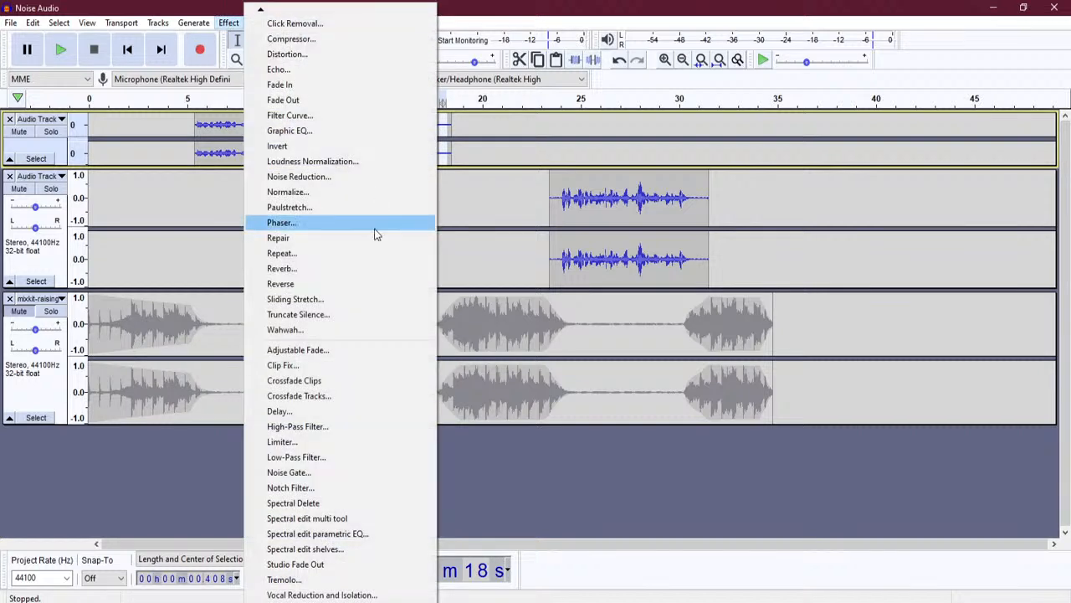
pyautogui.click(355, 177)
pyautogui.click(537, 240)
# - Apply Noise Reduction to both voice tracks from 4.7 s to 31.7 s
pyautogui.moveTo(179, 151); pyautogui.dragTo(710, 209)
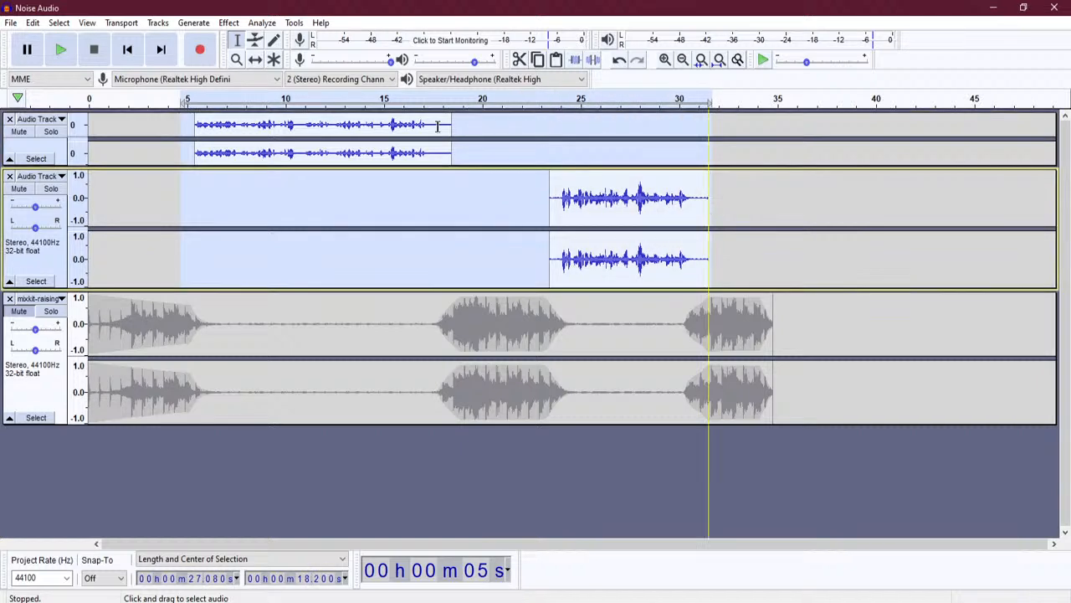
pyautogui.click(228, 23)
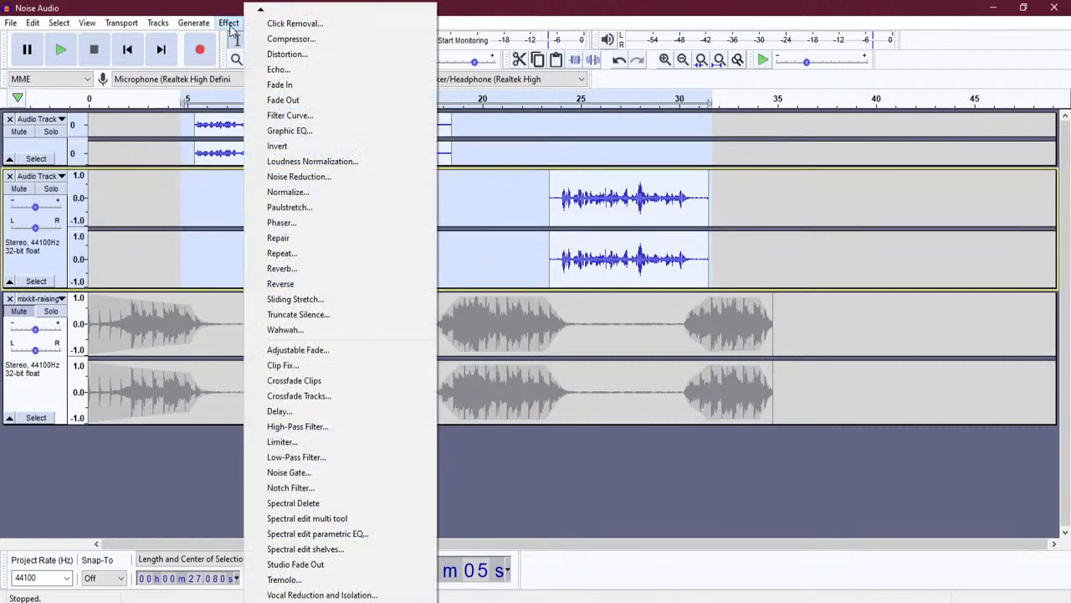
pyautogui.click(339, 180)
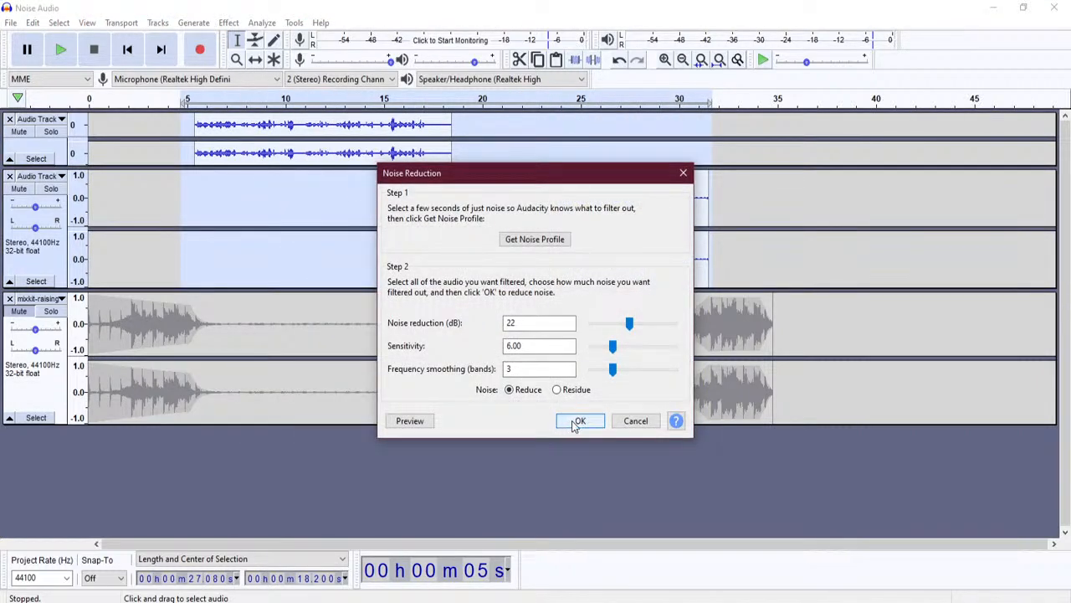
pyautogui.click(576, 423)
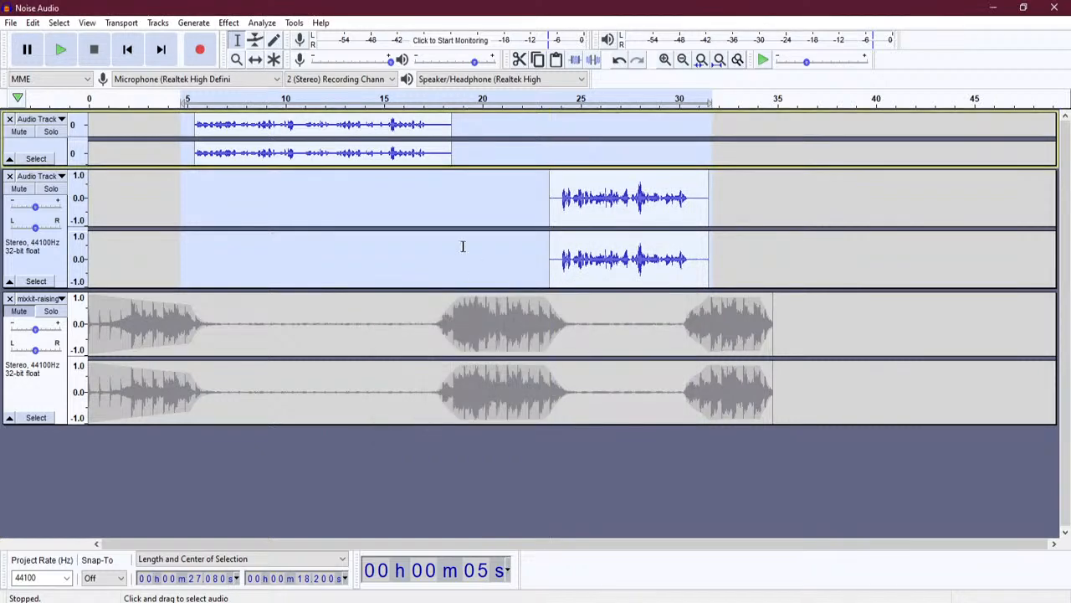
pyautogui.click(428, 211)
# - Play the first voice clip from 5.2 s to check the result
pyautogui.click(192, 153)
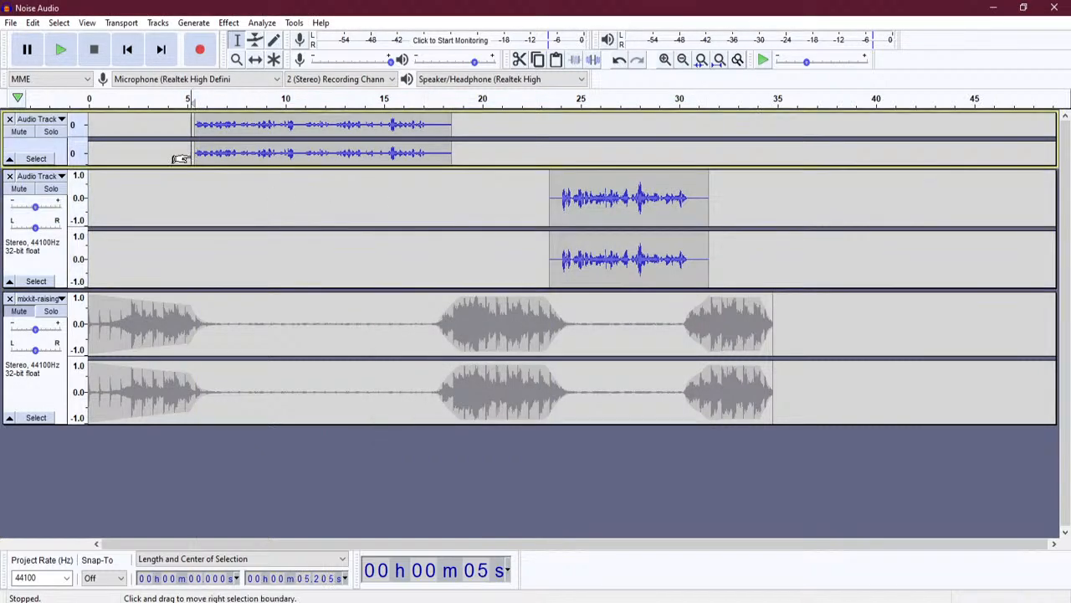
pyautogui.press('space')
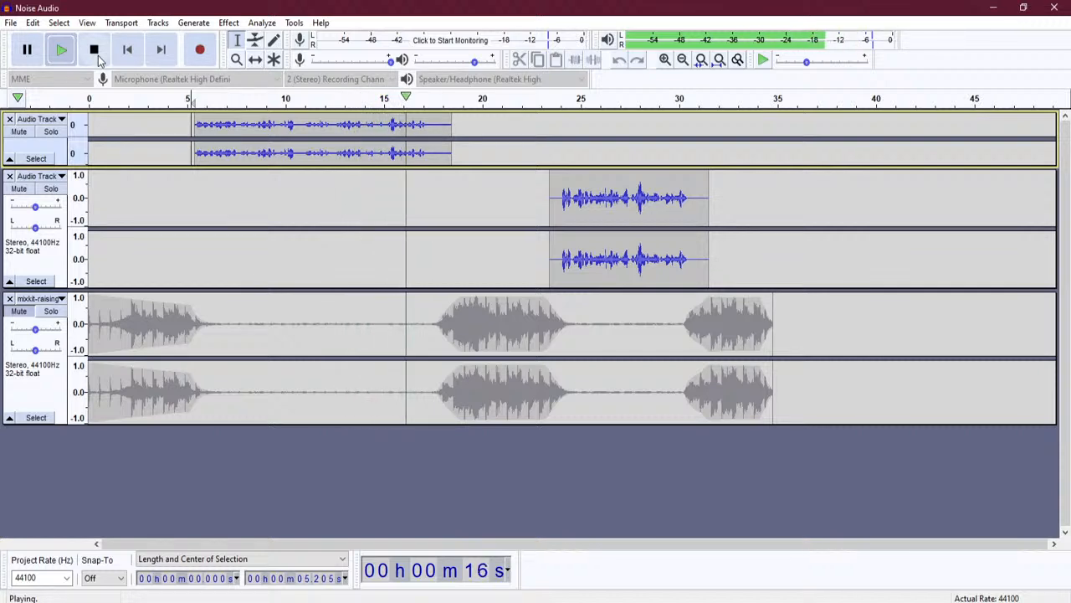
pyautogui.click(96, 53)
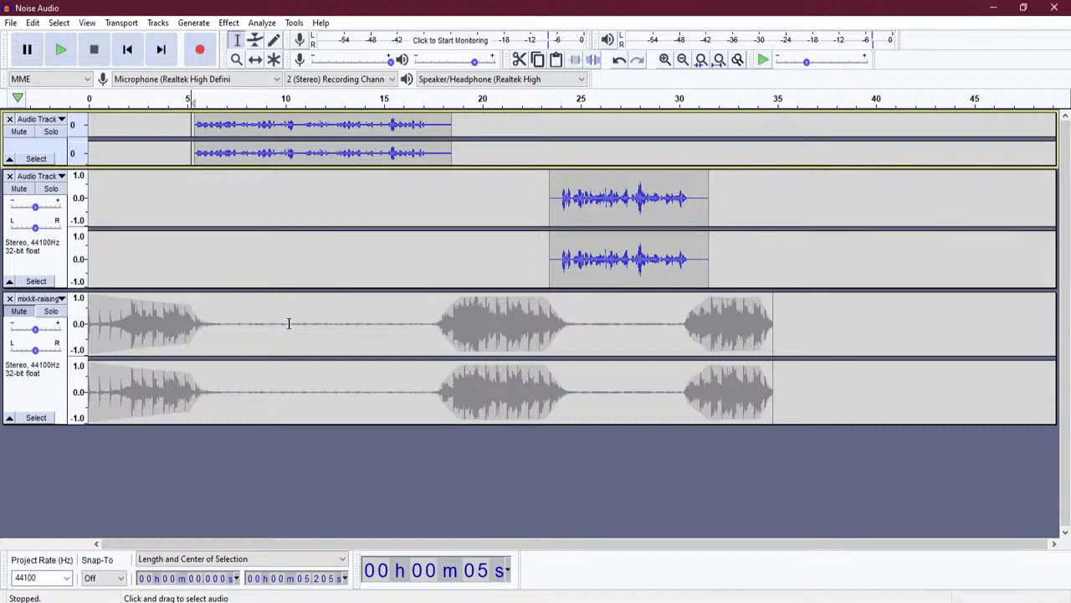
# - Unmute the mixkit music track and play the full mix from the start
pyautogui.click(19, 311)
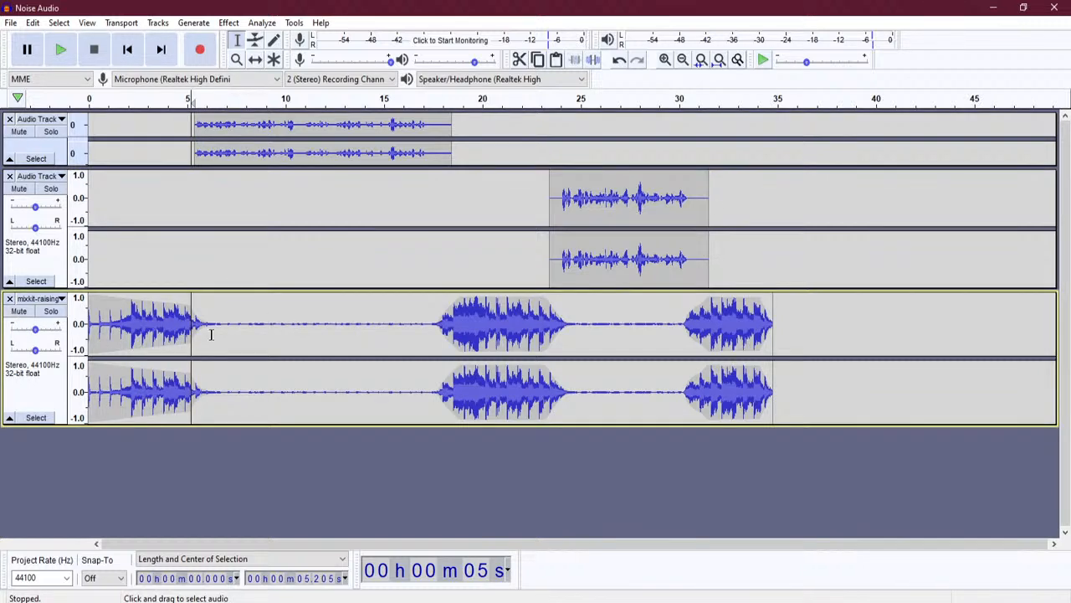
pyautogui.click(127, 50)
pyautogui.click(62, 52)
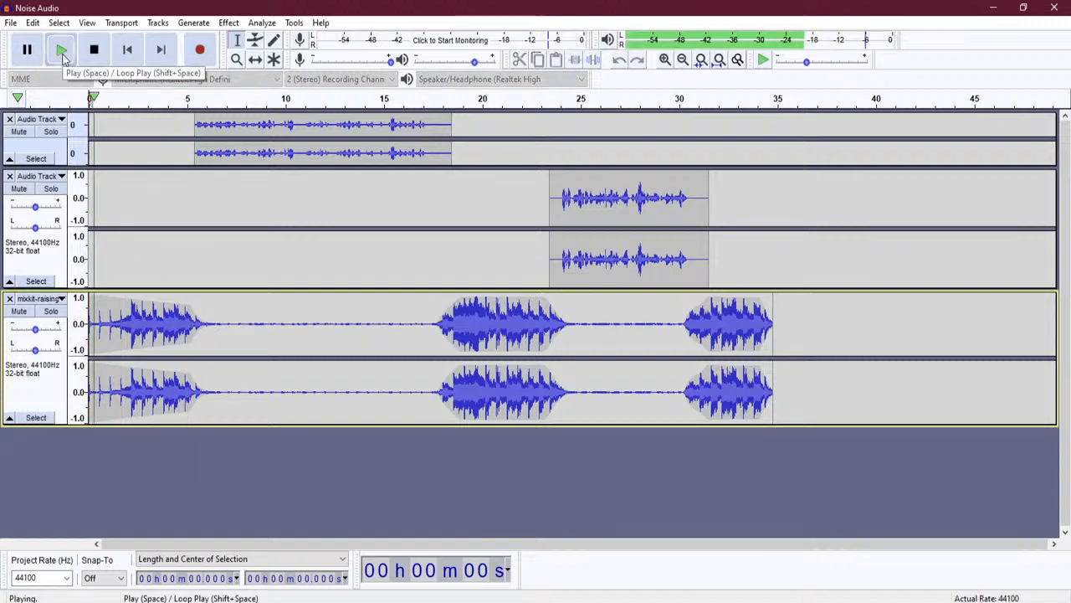
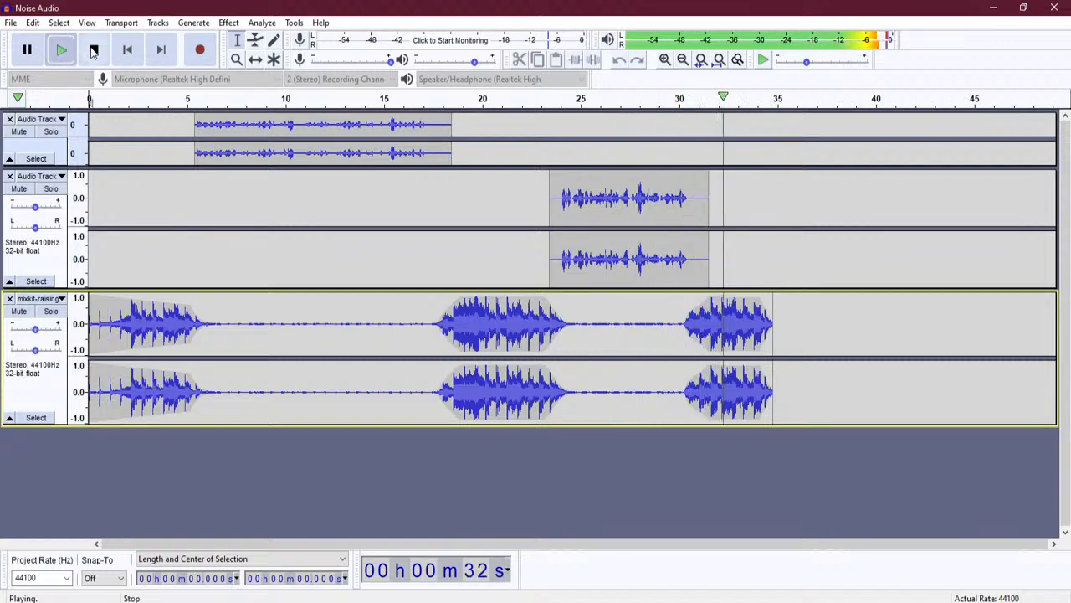
# - Stop playback of the three-track 'Noise Audio' mix
pyautogui.click(94, 50)
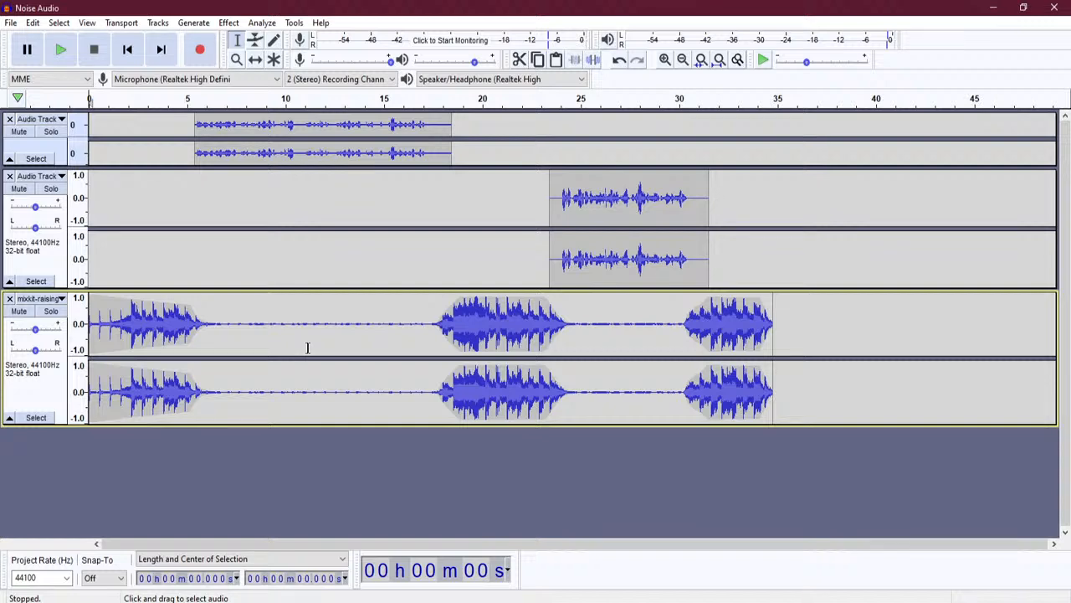
pyautogui.click(32, 23)
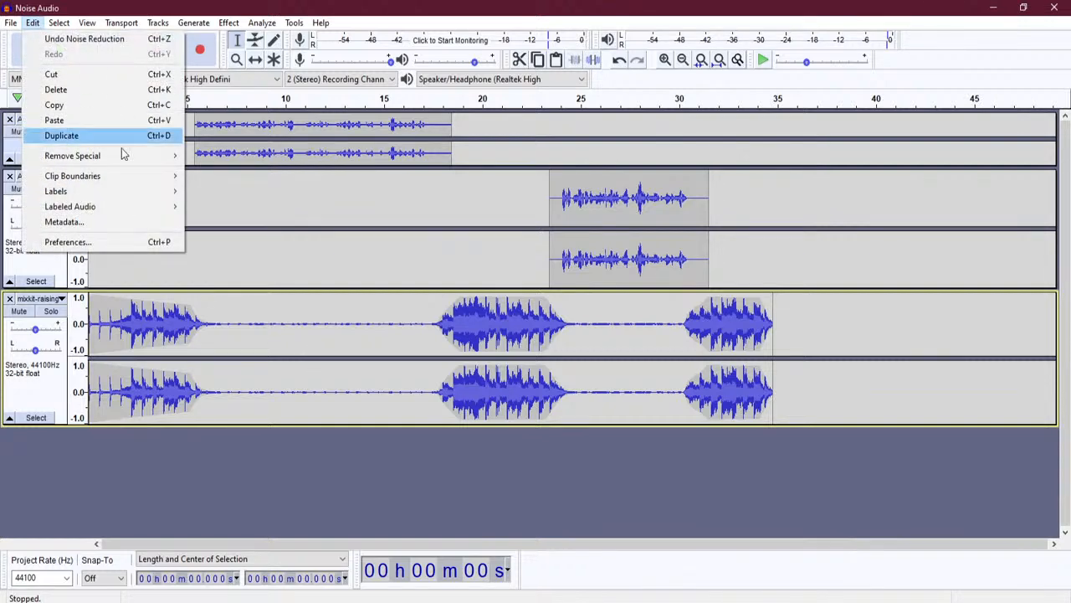
pyautogui.moveTo(123, 193)
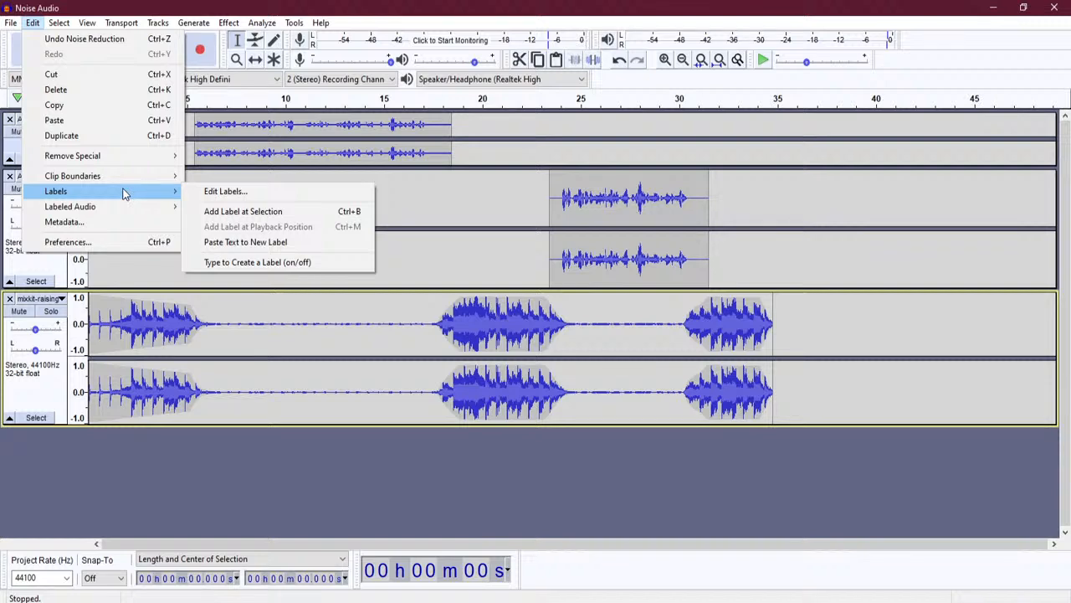
pyautogui.moveTo(193, 25)
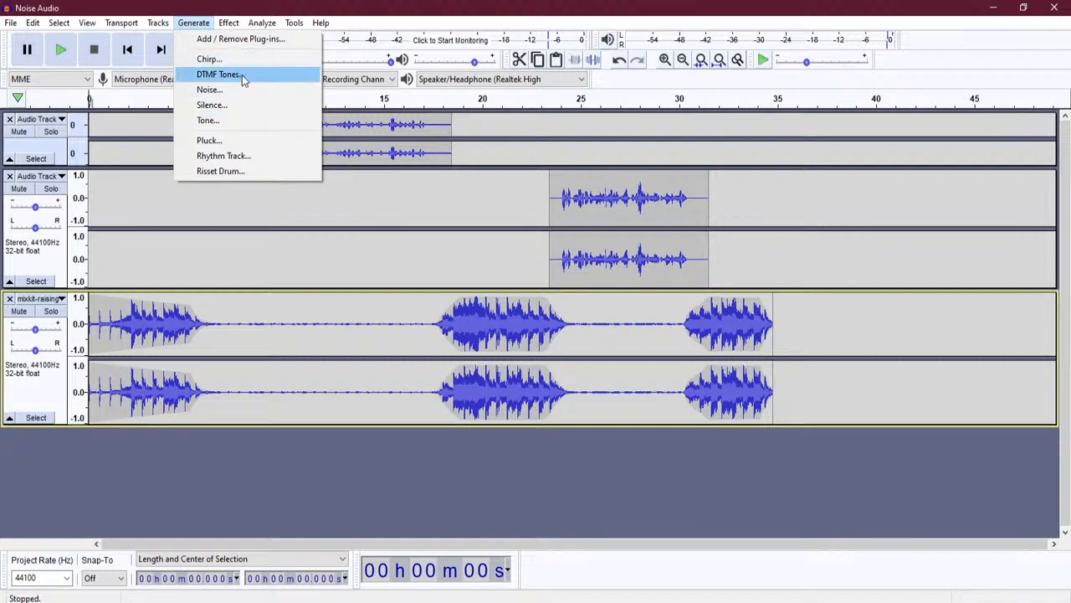
pyautogui.click(228, 22)
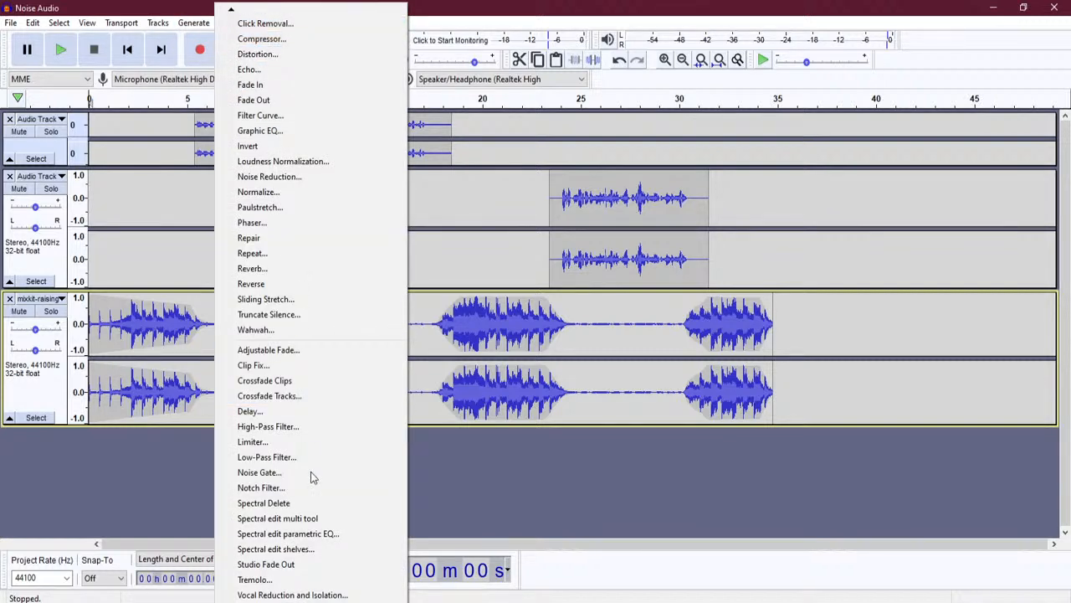
pyautogui.moveTo(323, 601)
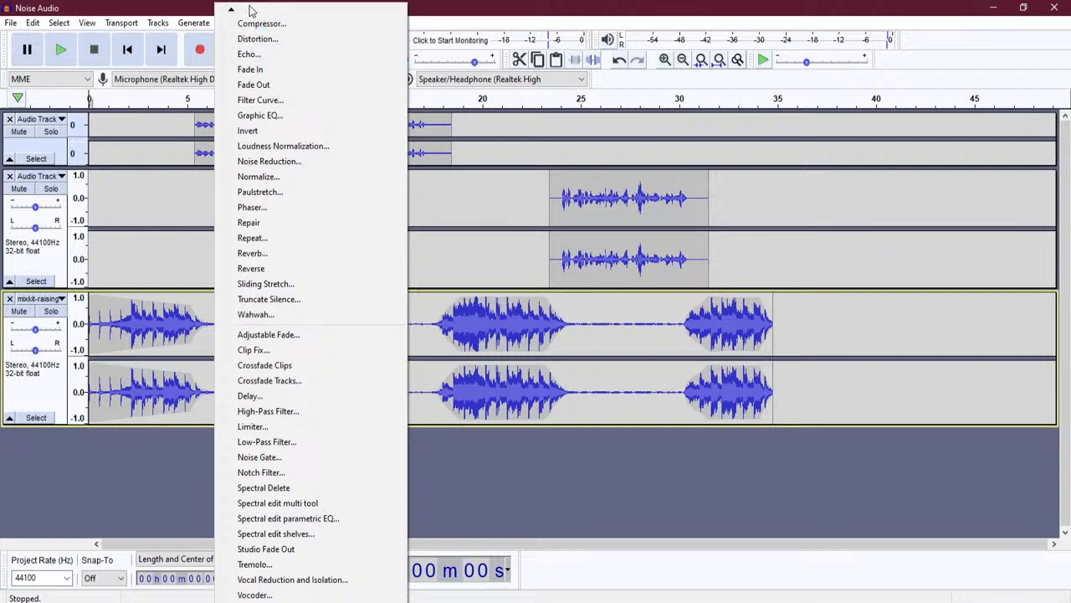
pyautogui.moveTo(236, 11)
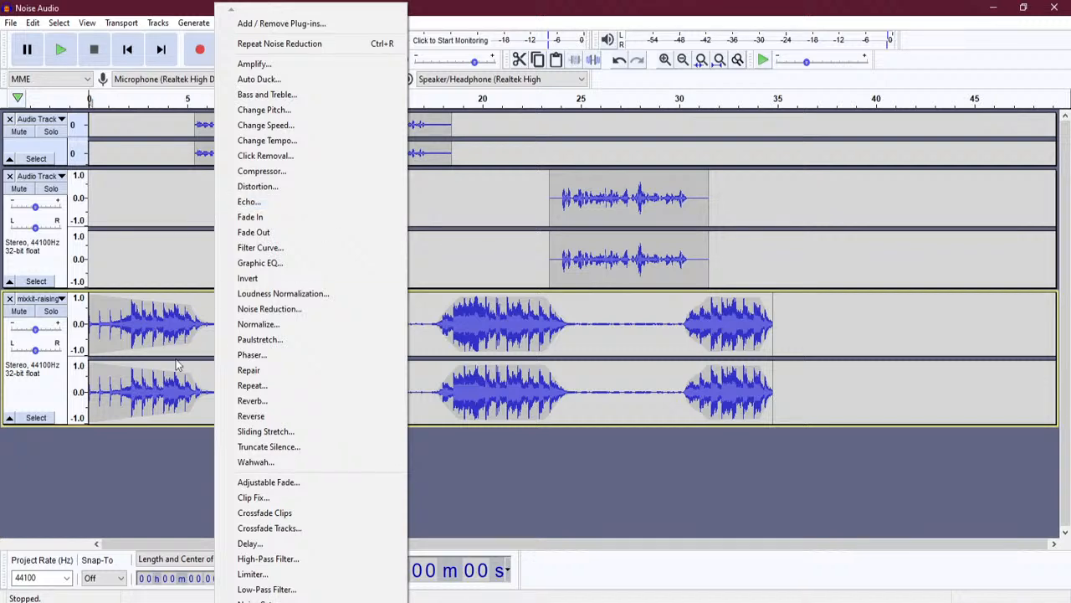
pyautogui.click(131, 339)
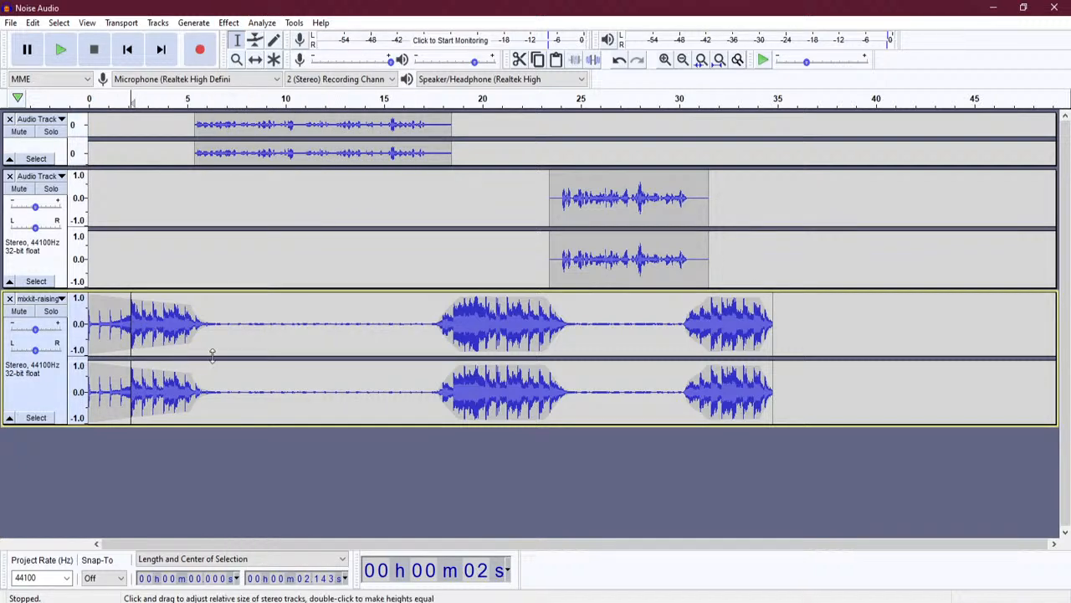
# - Add a label named 'Intro' over the first 5.8 seconds, then select the speech clip's span
pyautogui.click(33, 22)
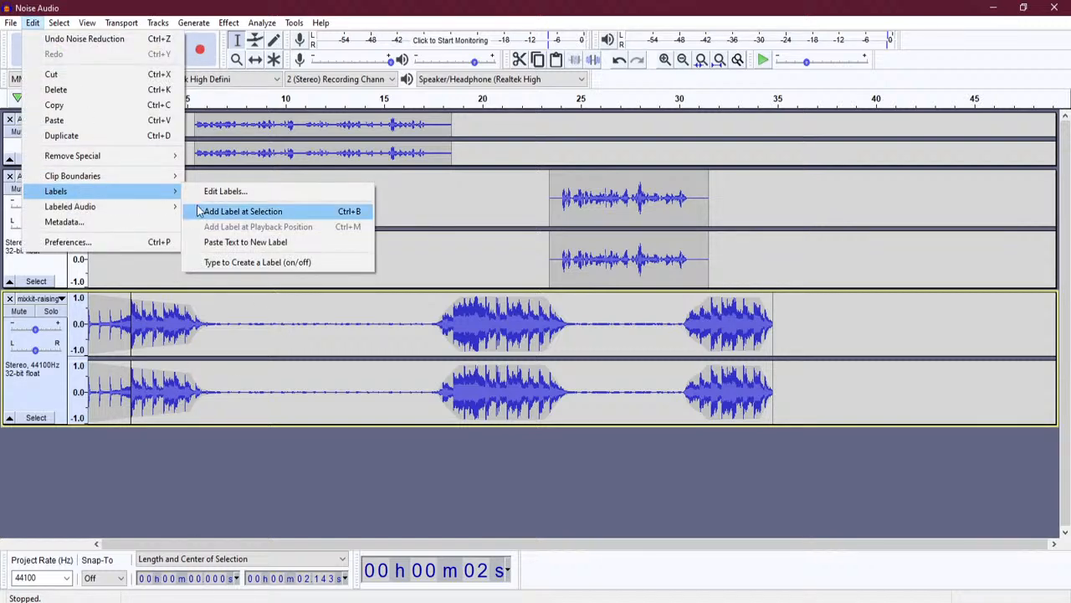
pyautogui.click(315, 330)
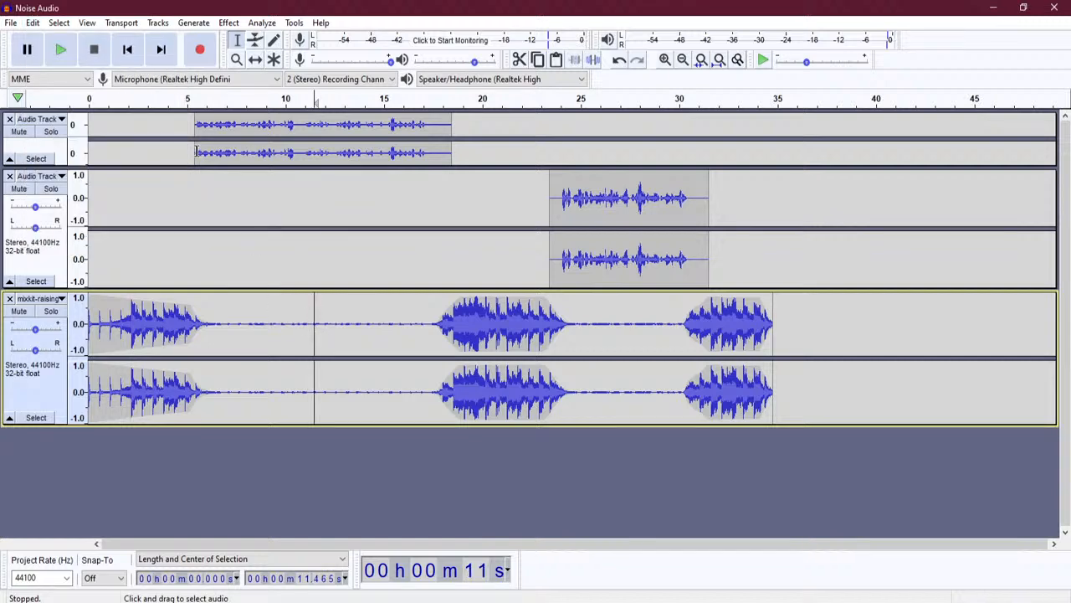
pyautogui.moveTo(203, 330); pyautogui.dragTo(88, 333)
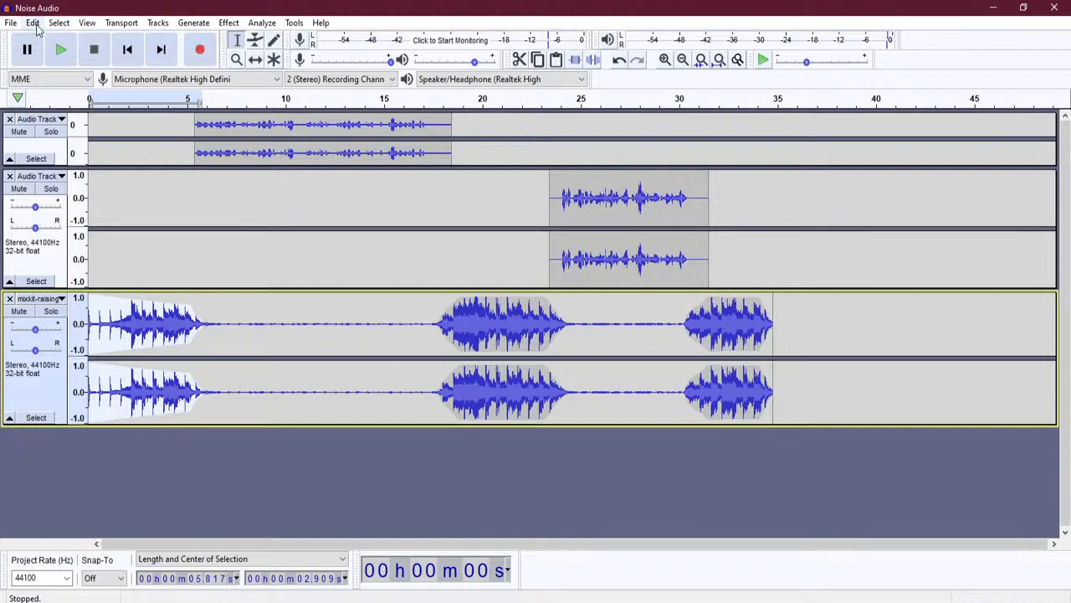
pyautogui.click(33, 23)
pyautogui.moveTo(122, 192)
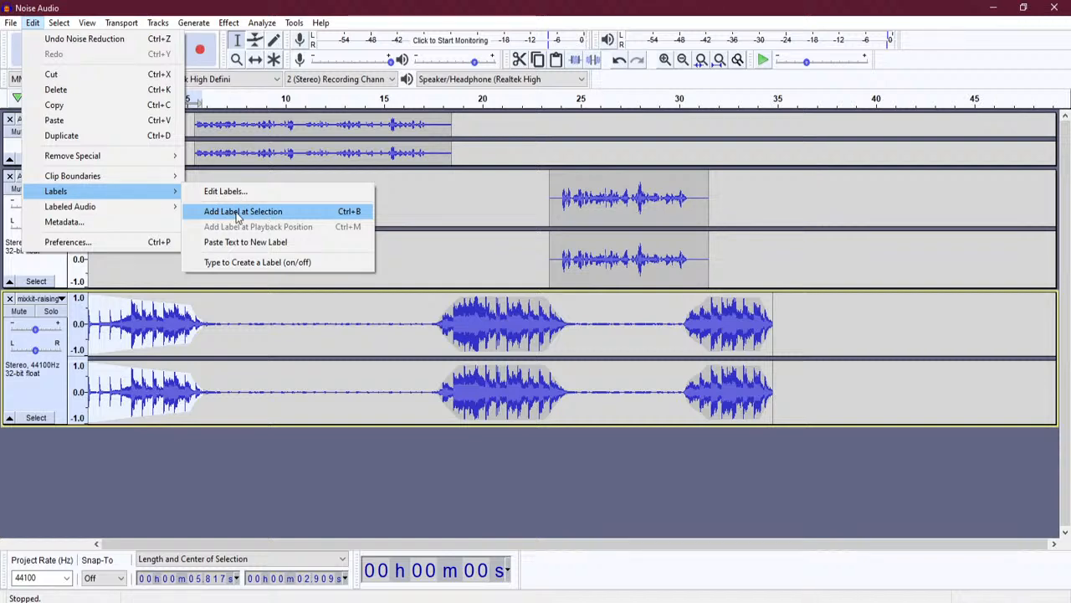
pyautogui.click(262, 216)
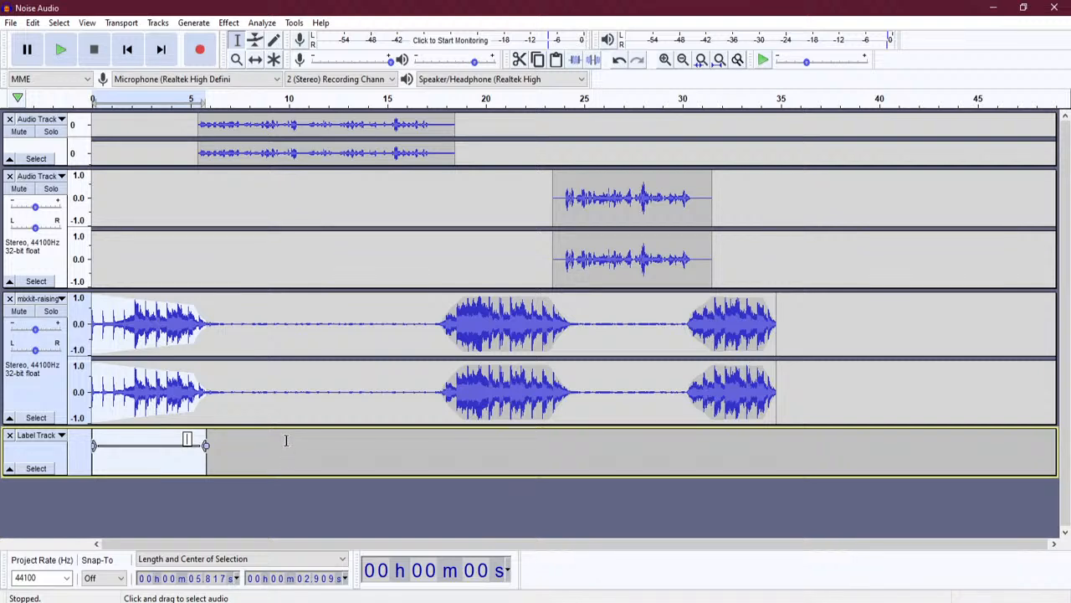
pyautogui.write('Intro')
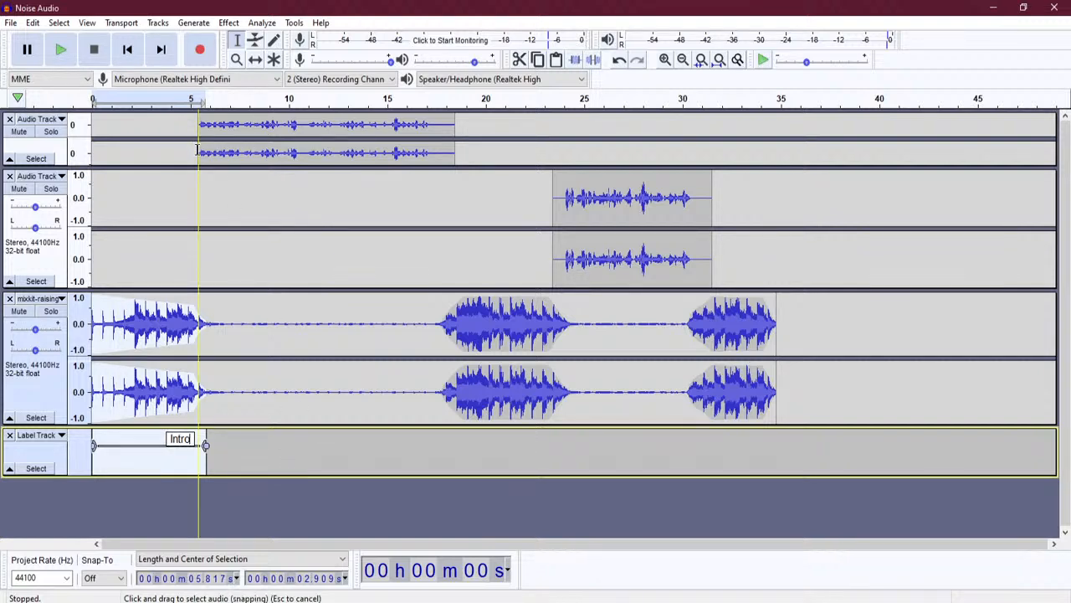
pyautogui.moveTo(197, 149); pyautogui.dragTo(453, 157)
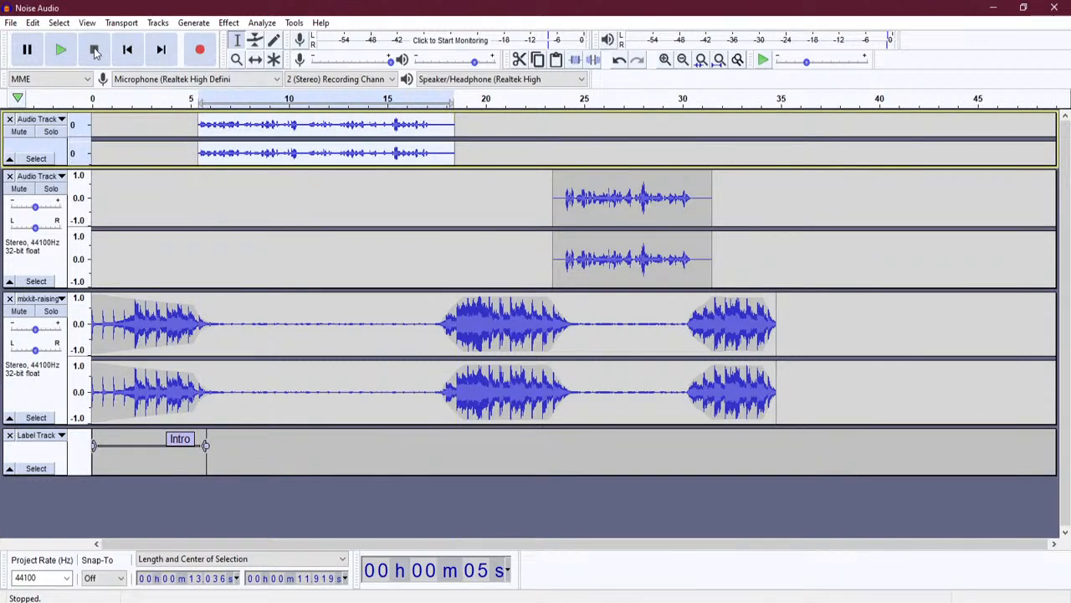
# - Preview the selected speech clip, then undo a botched label that deleted label and audio
pyautogui.click(67, 51)
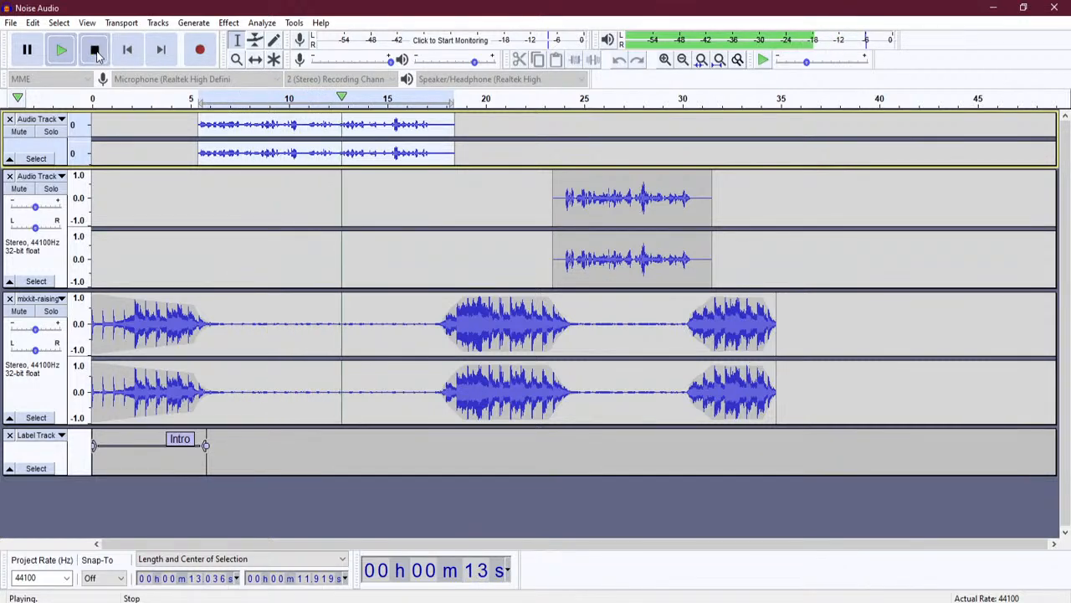
pyautogui.click(94, 51)
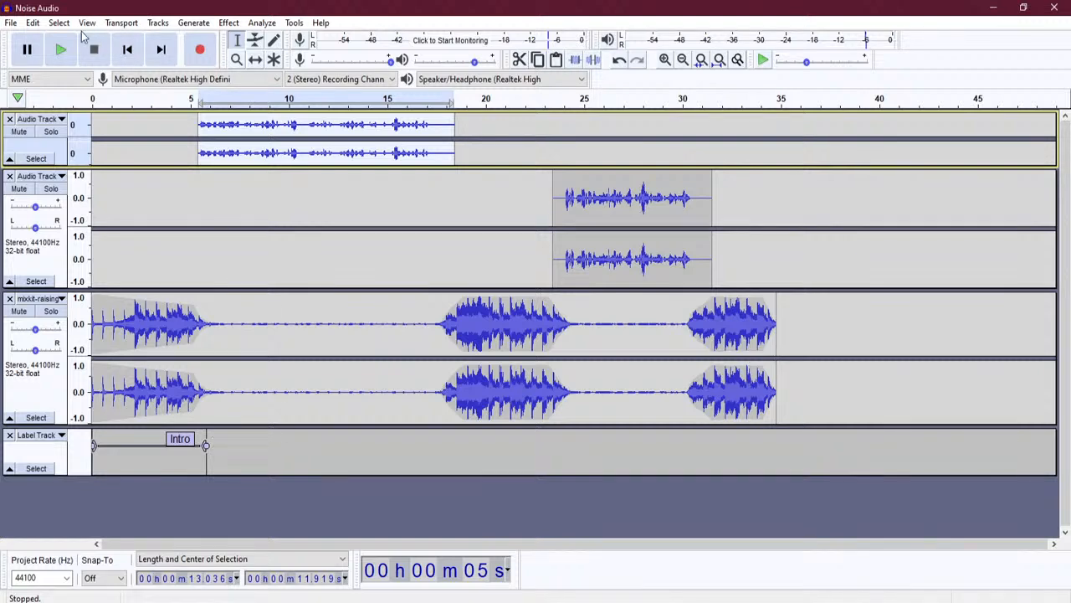
pyautogui.click(33, 22)
pyautogui.moveTo(59, 22)
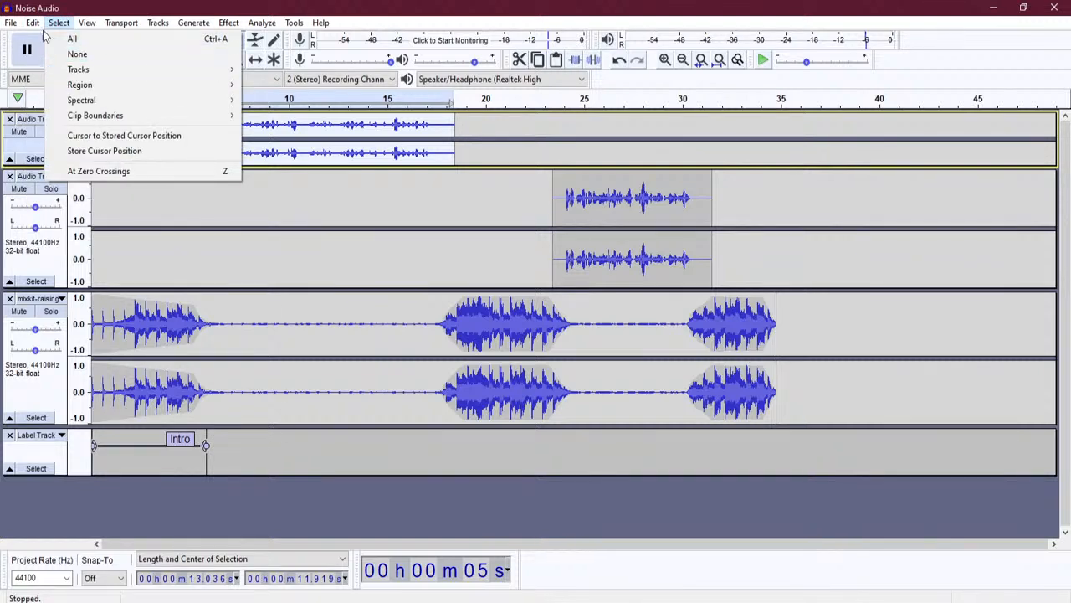
pyautogui.moveTo(108, 192)
pyautogui.click(238, 212)
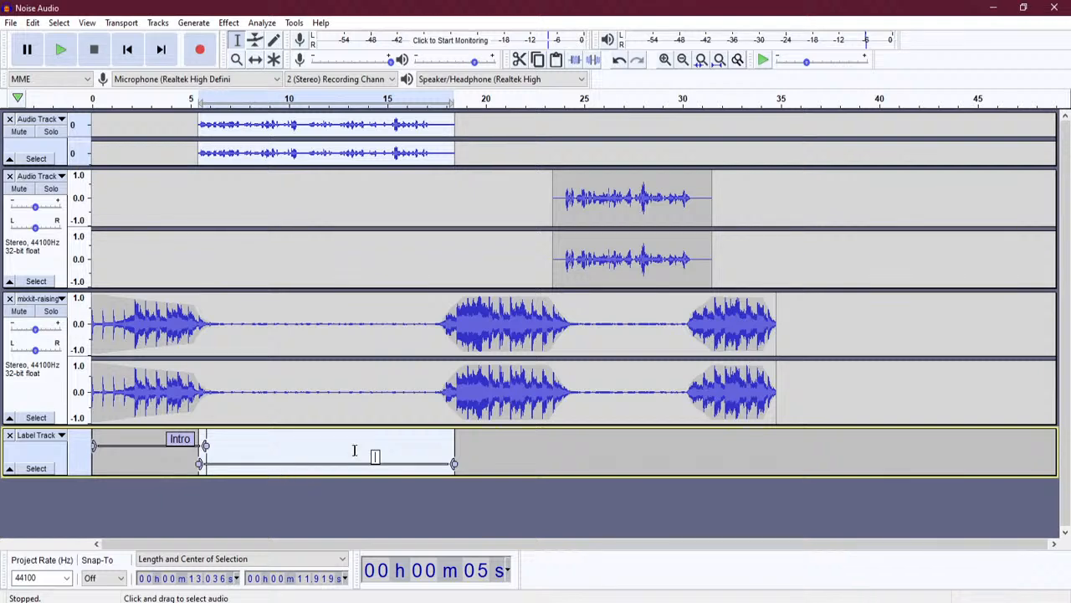
pyautogui.write('Welcome')
pyautogui.press('BackSpace')
pyautogui.press('BackSpace')
pyautogui.press('BackSpace')
pyautogui.press('BackSpace')
pyautogui.press('BackSpace')
pyautogui.press('BackSpace')
pyautogui.press('BackSpace')
pyautogui.press('BackSpace')
pyautogui.press('BackSpace')
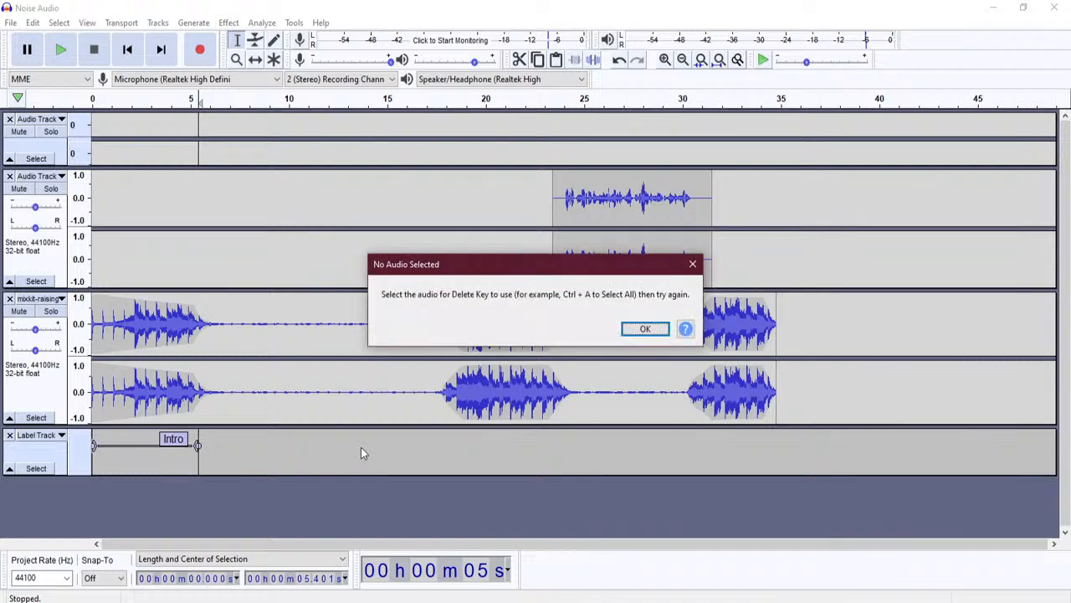
pyautogui.click(645, 328)
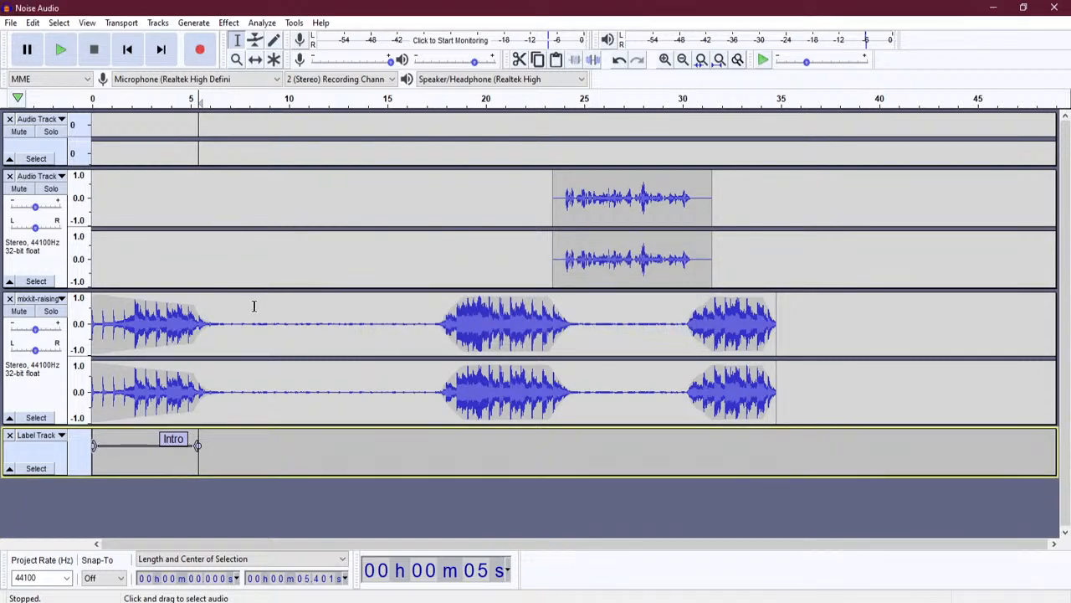
pyautogui.hotkey('ctrl', 'z')
# - Label the speech clip 'Welcome Message' and select roughly 18–24 s on the mixkit track
pyautogui.click(33, 22)
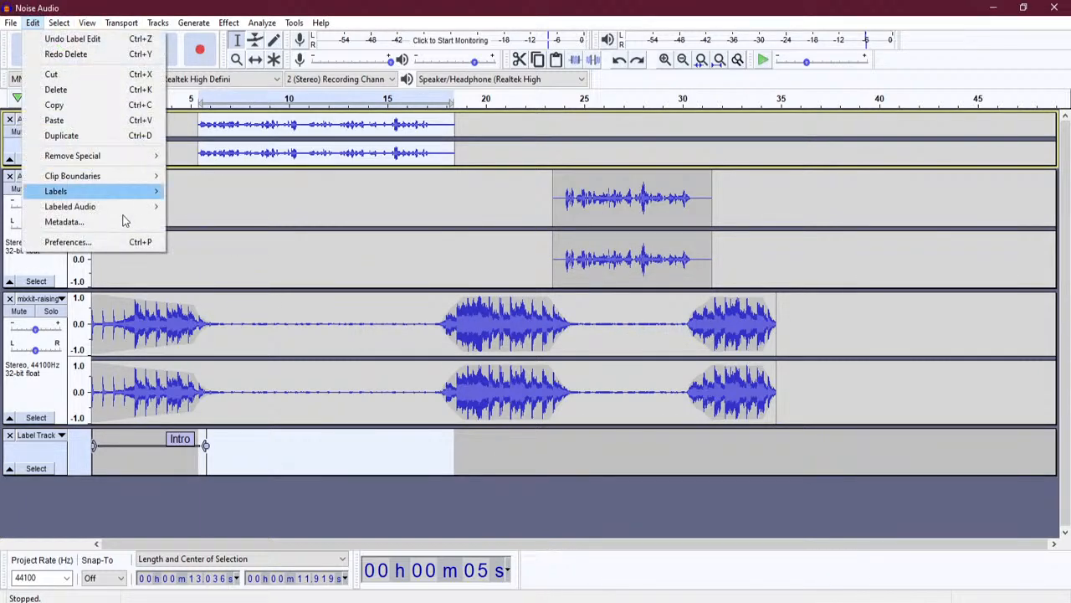
pyautogui.moveTo(109, 192)
pyautogui.click(226, 211)
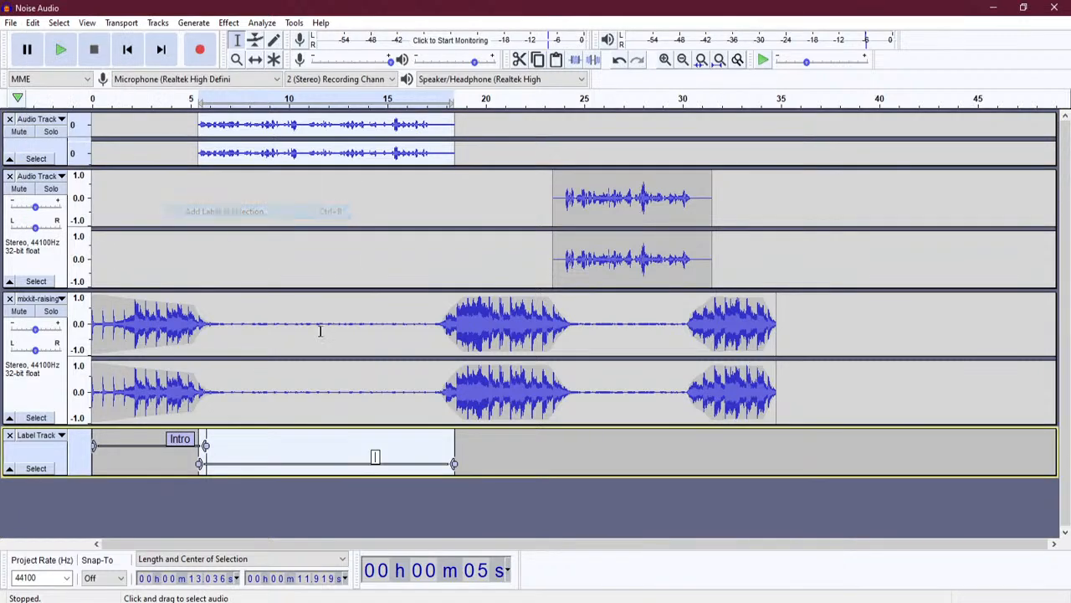
pyautogui.write('W')
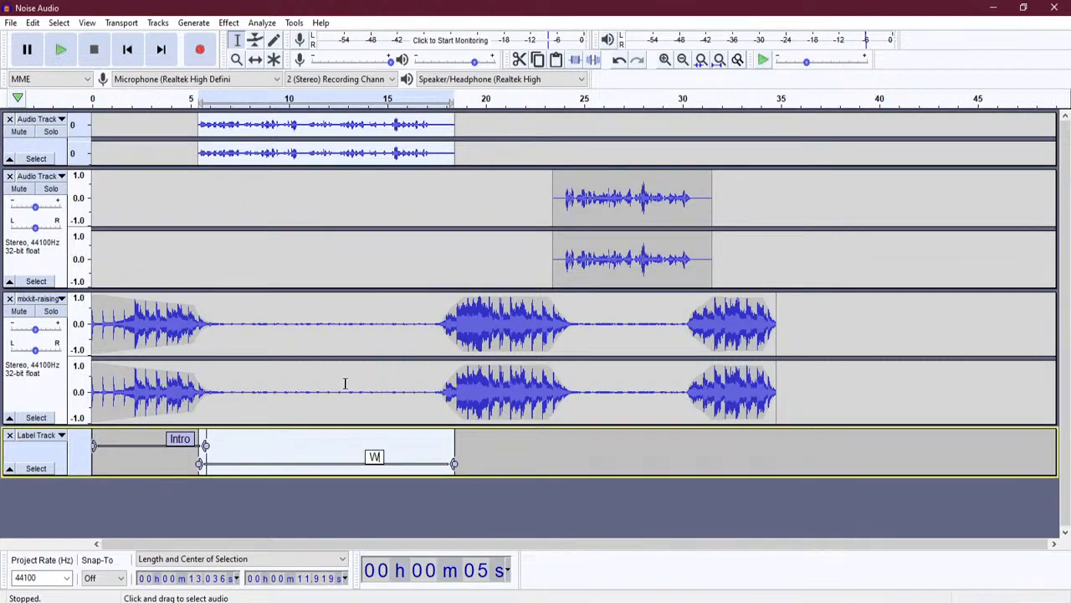
pyautogui.write('elcome')
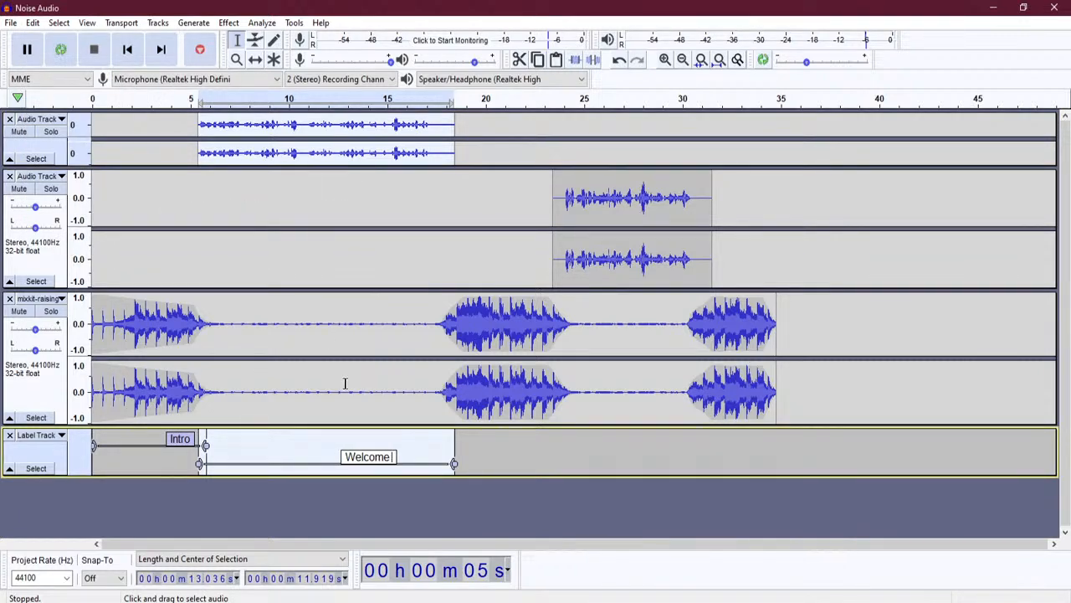
pyautogui.write(' Message')
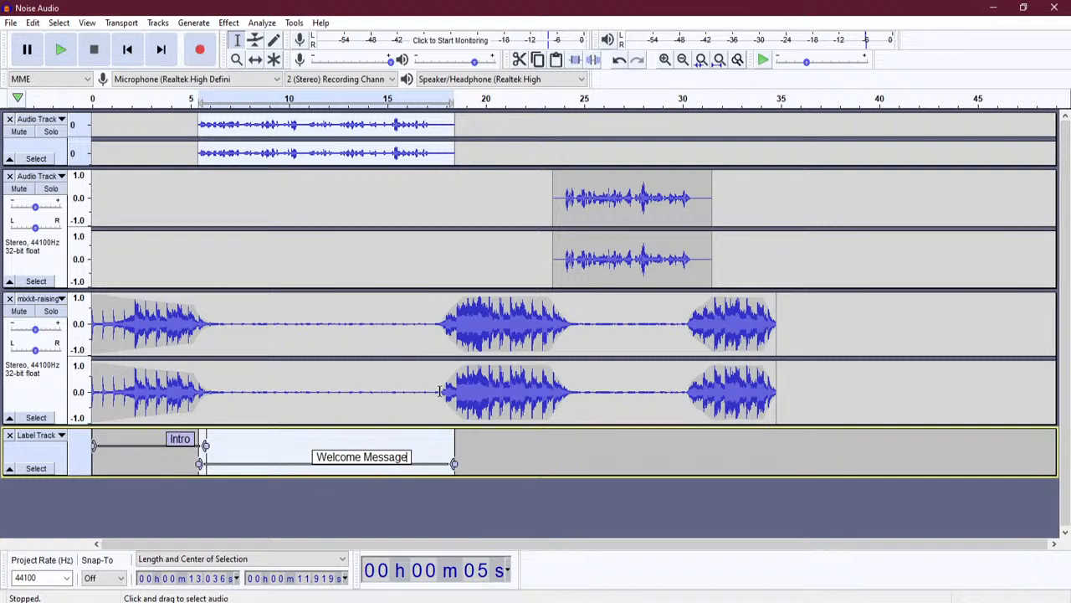
pyautogui.moveTo(440, 391); pyautogui.dragTo(573, 391)
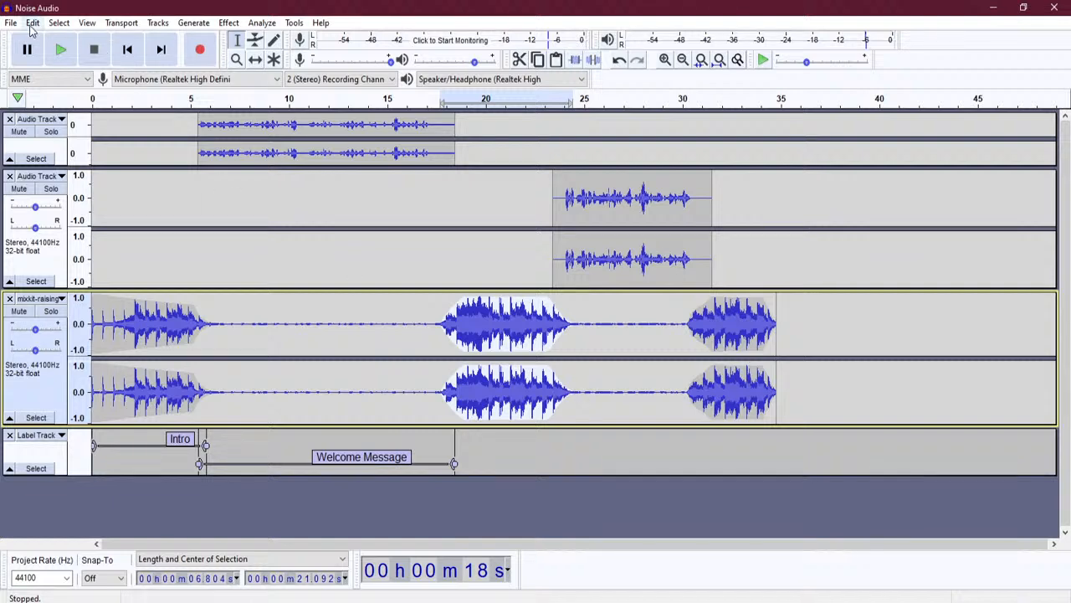
# - Add a label named 'Middle Music' over the selected 18–24 s range
pyautogui.click(32, 25)
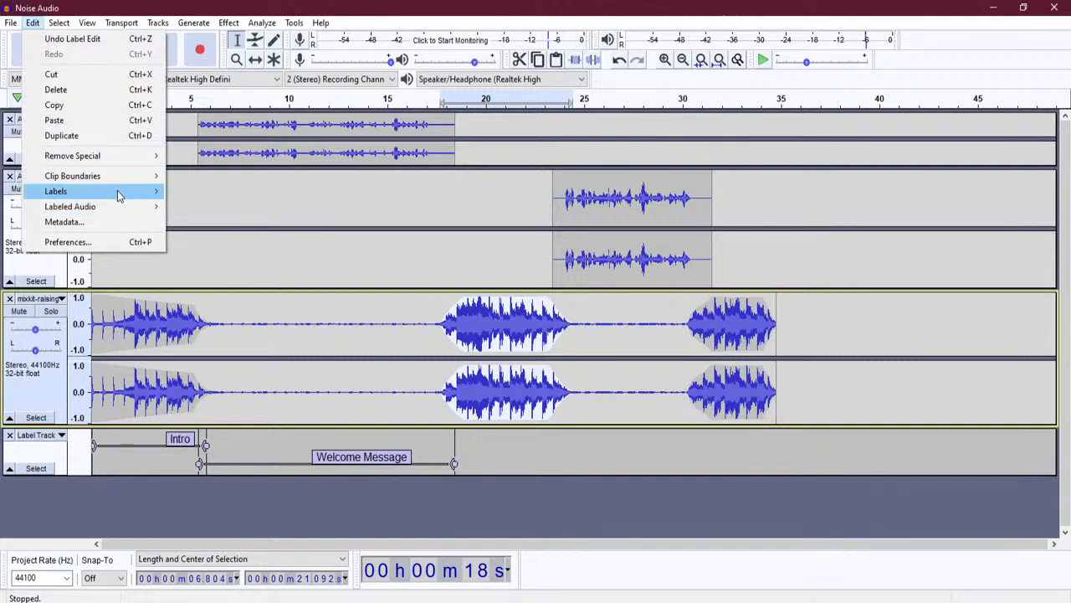
pyautogui.moveTo(118, 194)
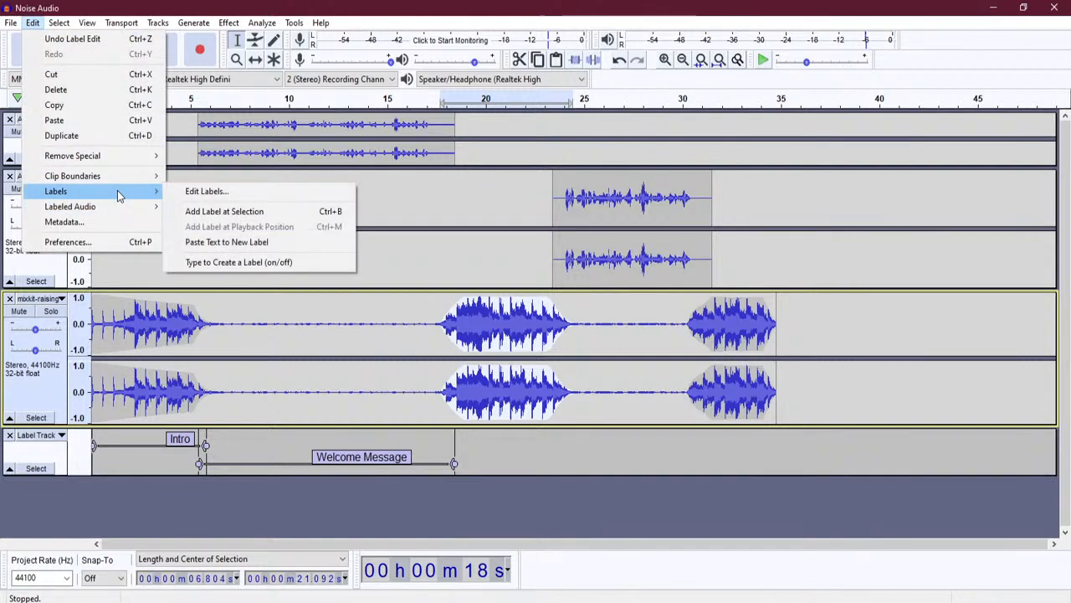
pyautogui.click(213, 213)
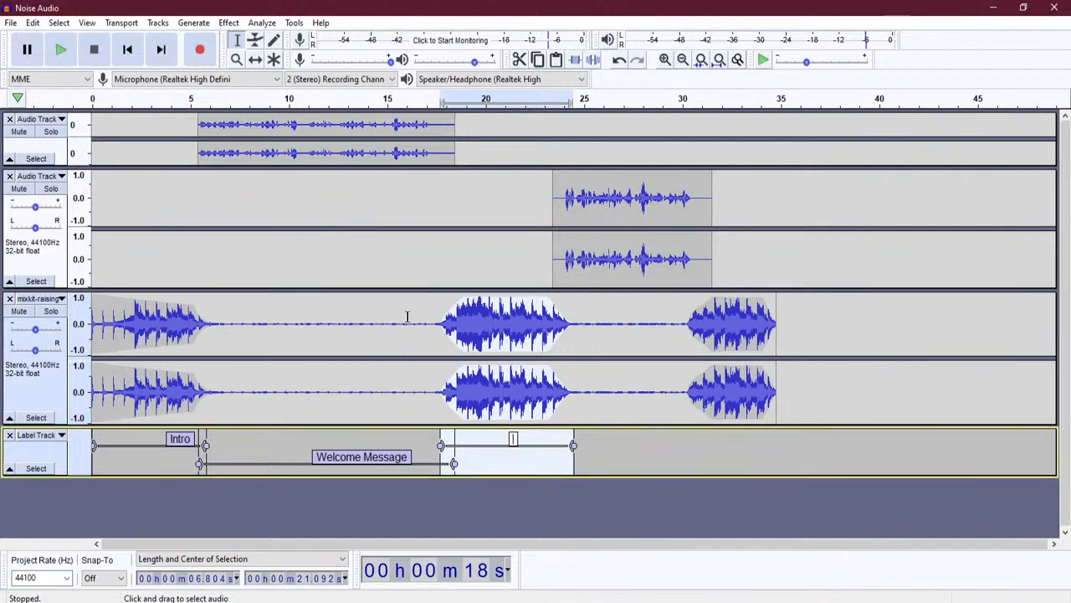
pyautogui.write('Middle Music')
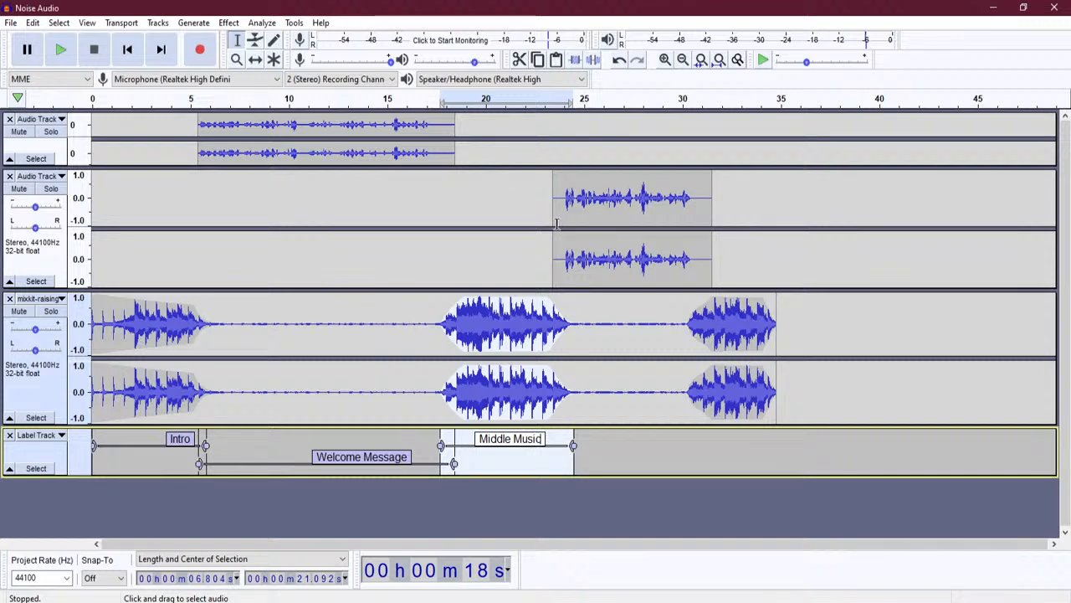
# - Label the second speech clip (about 23–31 s) 'More topics on radio', then select 30–35 s
pyautogui.moveTo(553, 222); pyautogui.dragTo(711, 223)
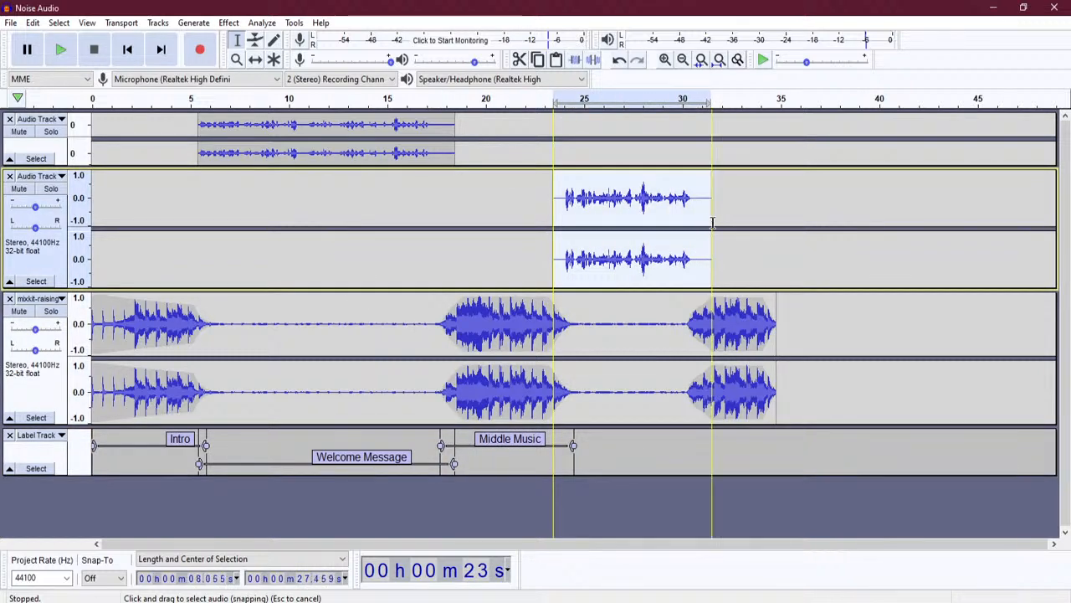
pyautogui.click(59, 25)
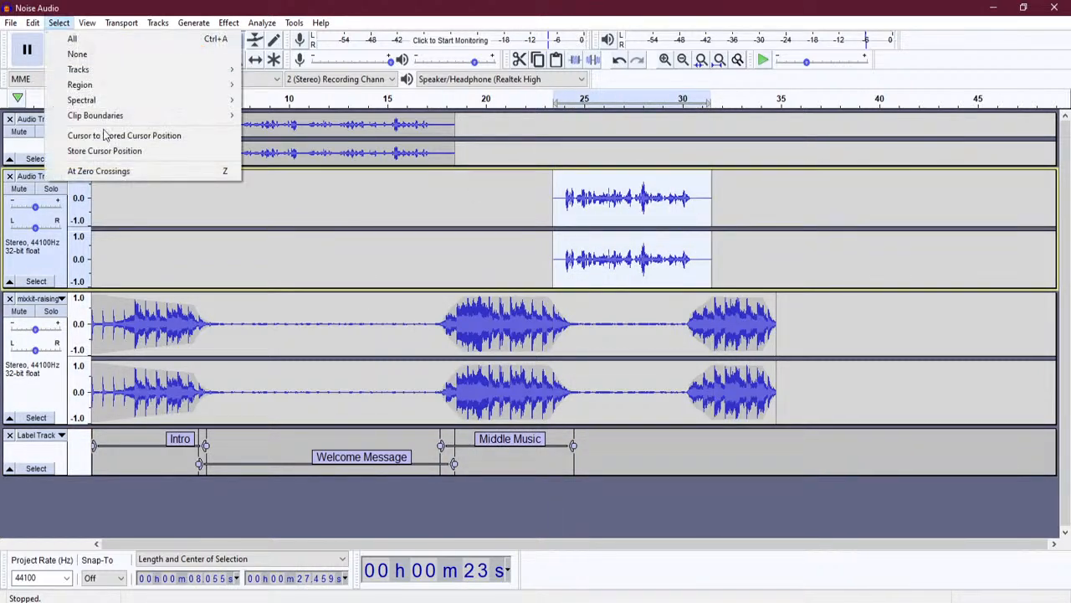
pyautogui.moveTo(118, 199)
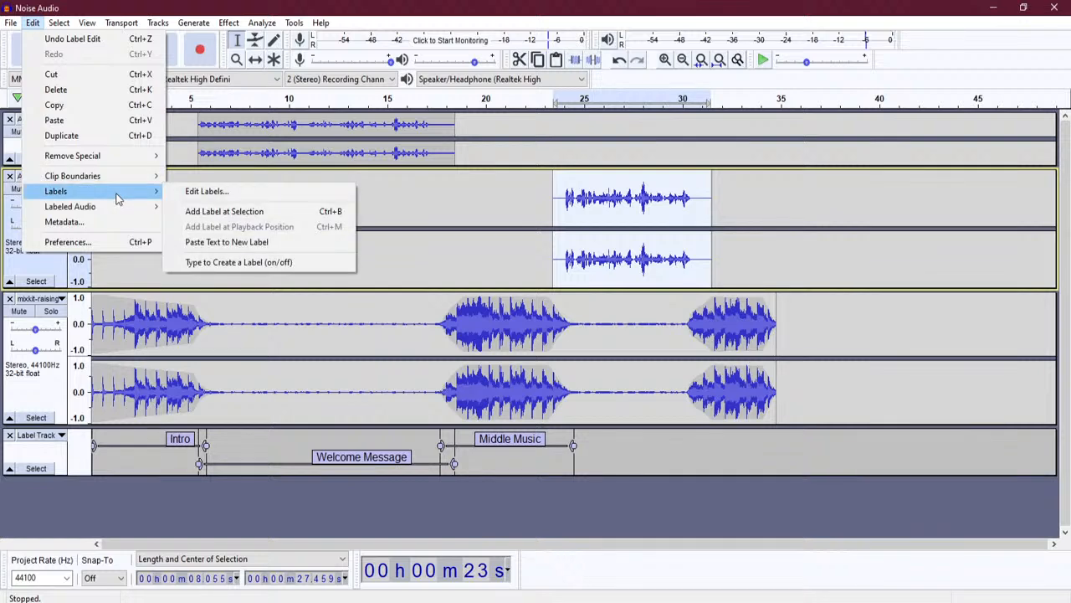
pyautogui.click(243, 212)
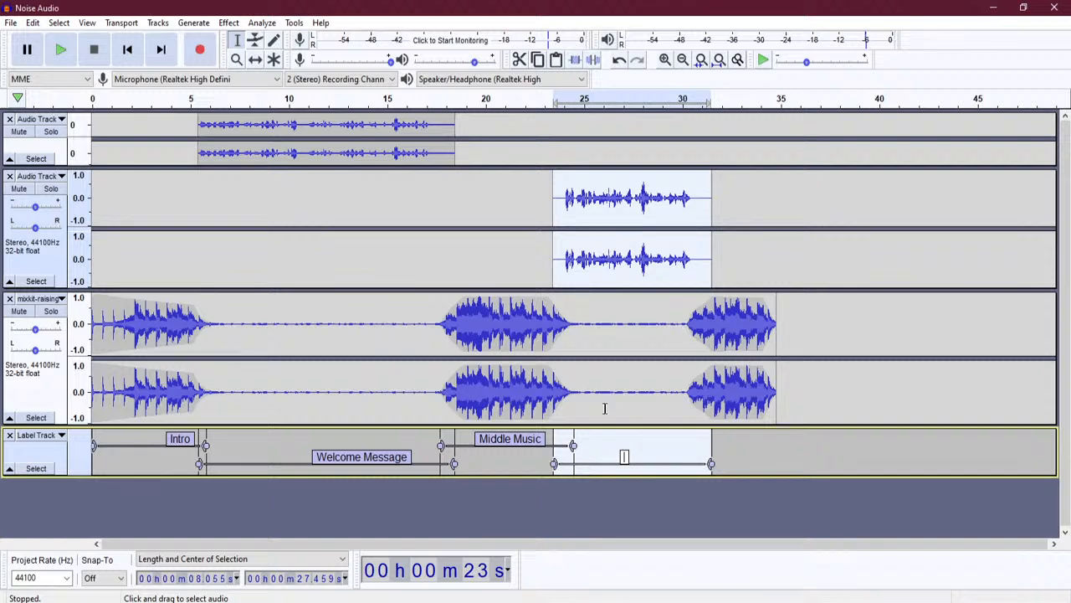
pyautogui.write('More topics')
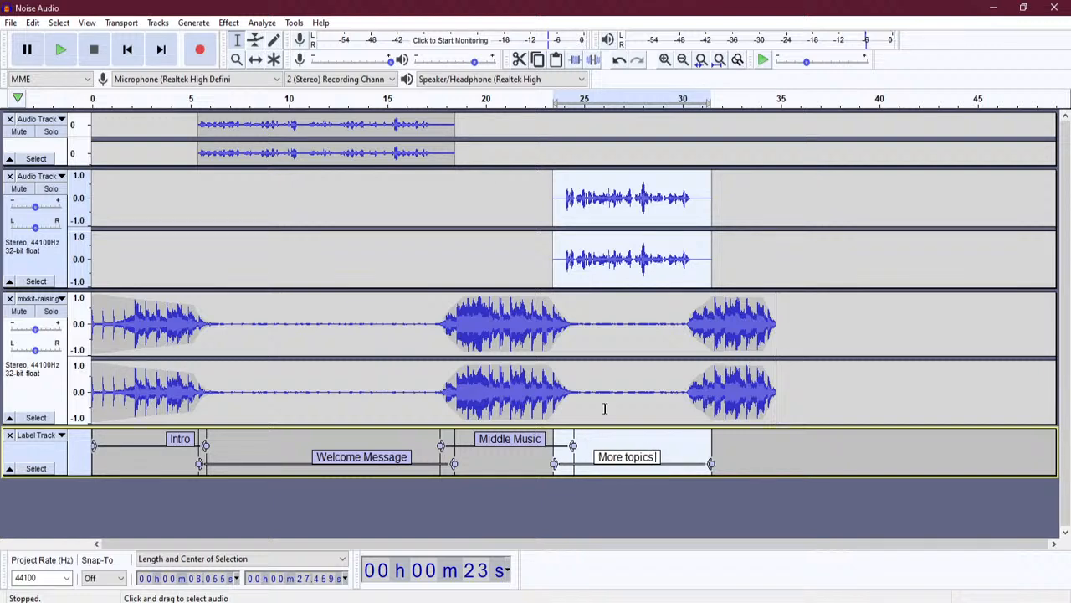
pyautogui.write(' on radio')
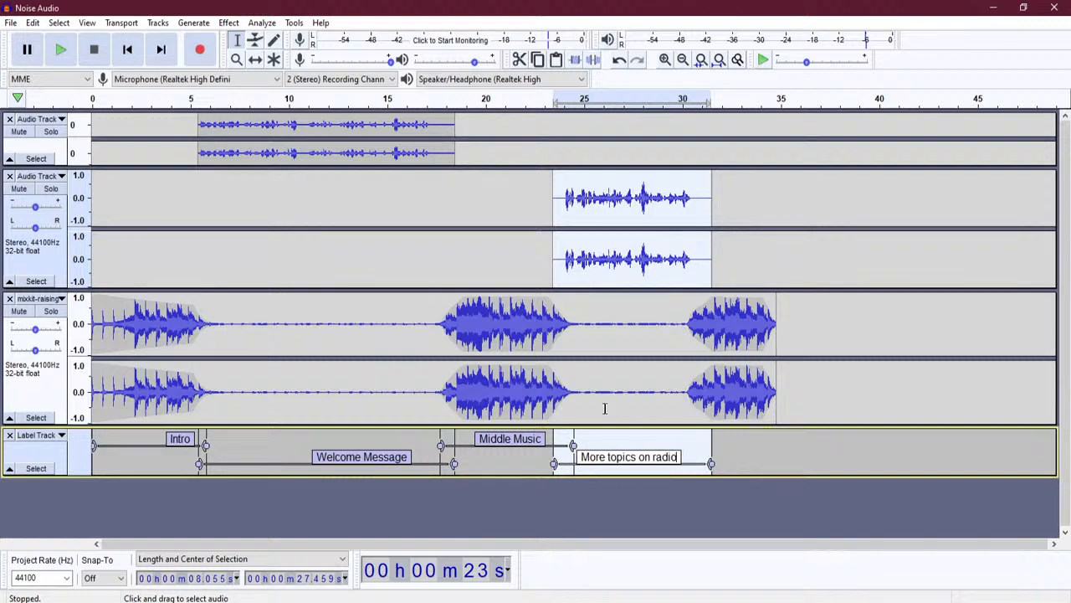
pyautogui.moveTo(689, 369); pyautogui.dragTo(776, 371)
# - Add an 'Outro' label over the final 30–35 s music burst and finish editing it
pyautogui.click(33, 23)
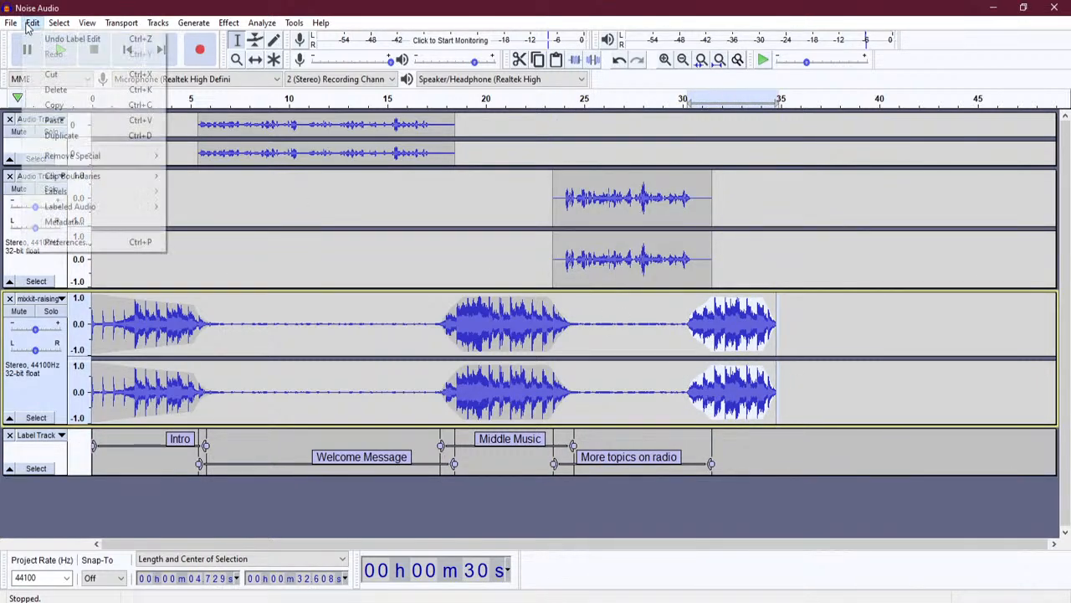
pyautogui.moveTo(105, 191)
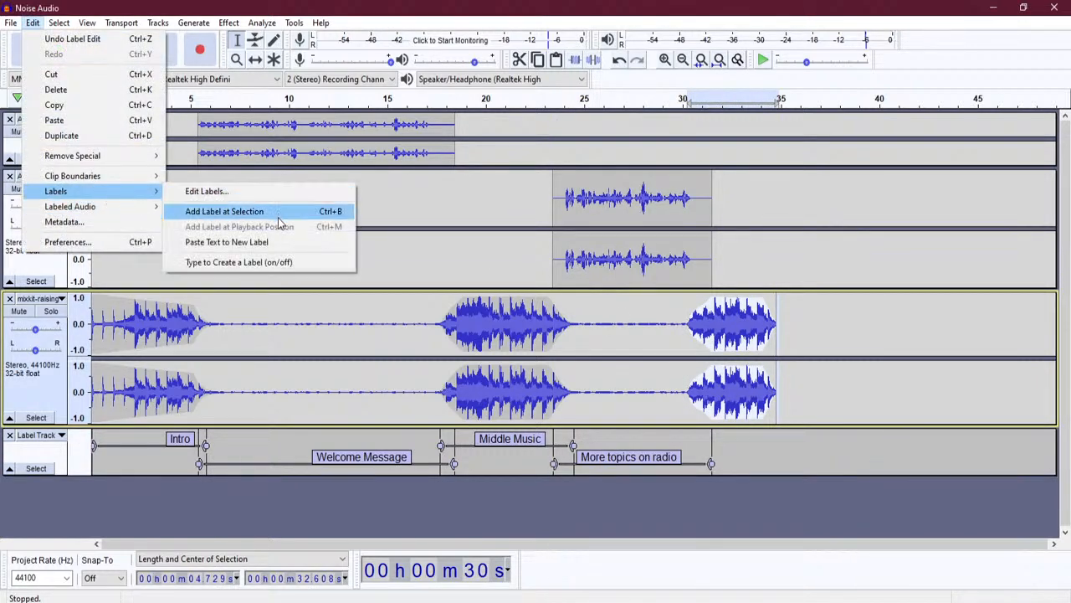
pyautogui.click(282, 216)
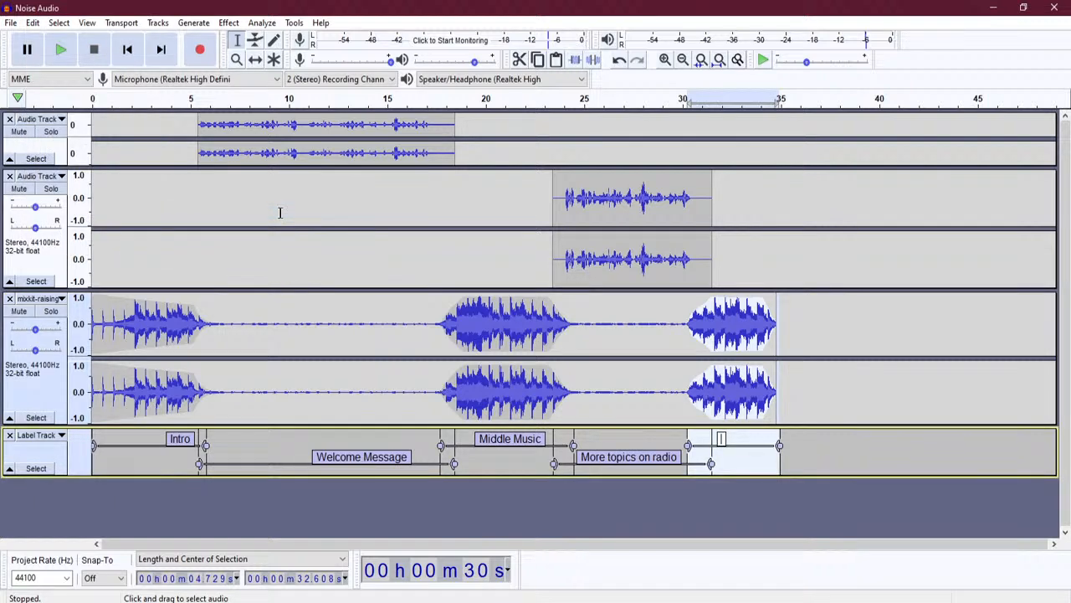
pyautogui.write('Outro')
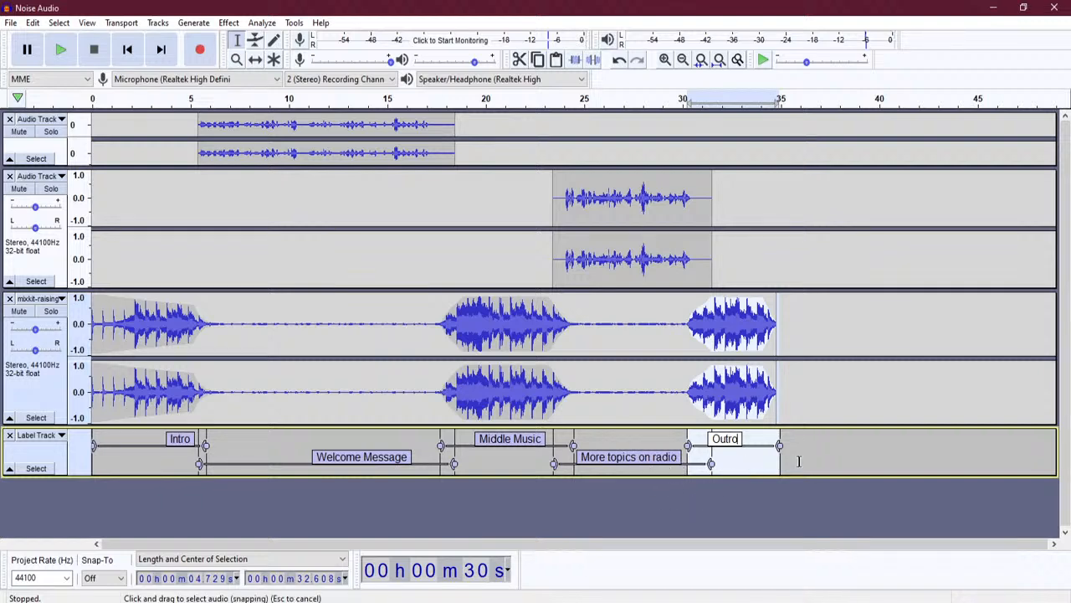
pyautogui.click(748, 504)
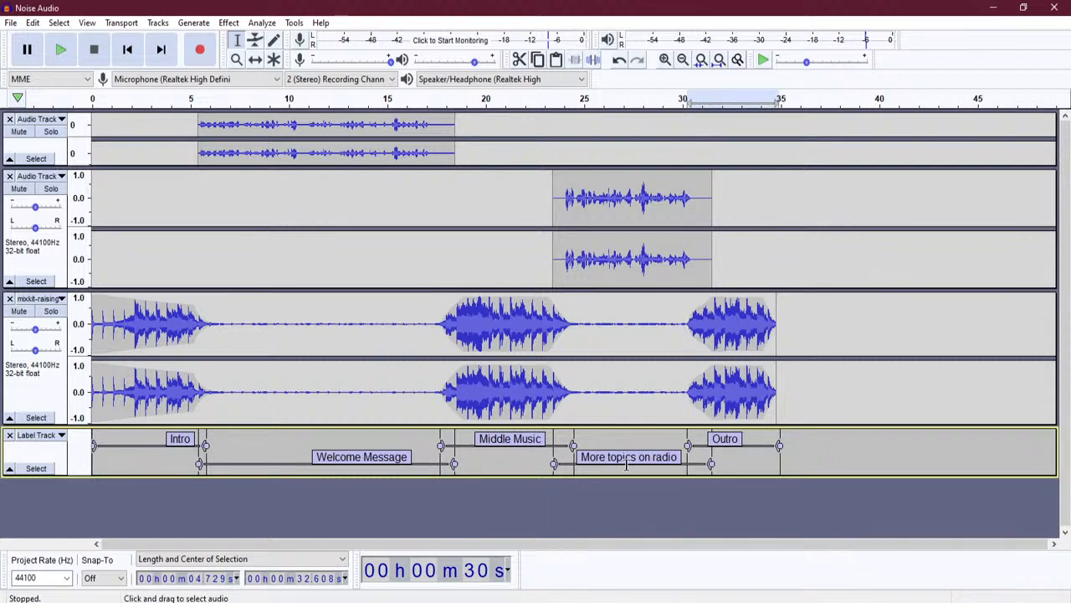
pyautogui.click(333, 457)
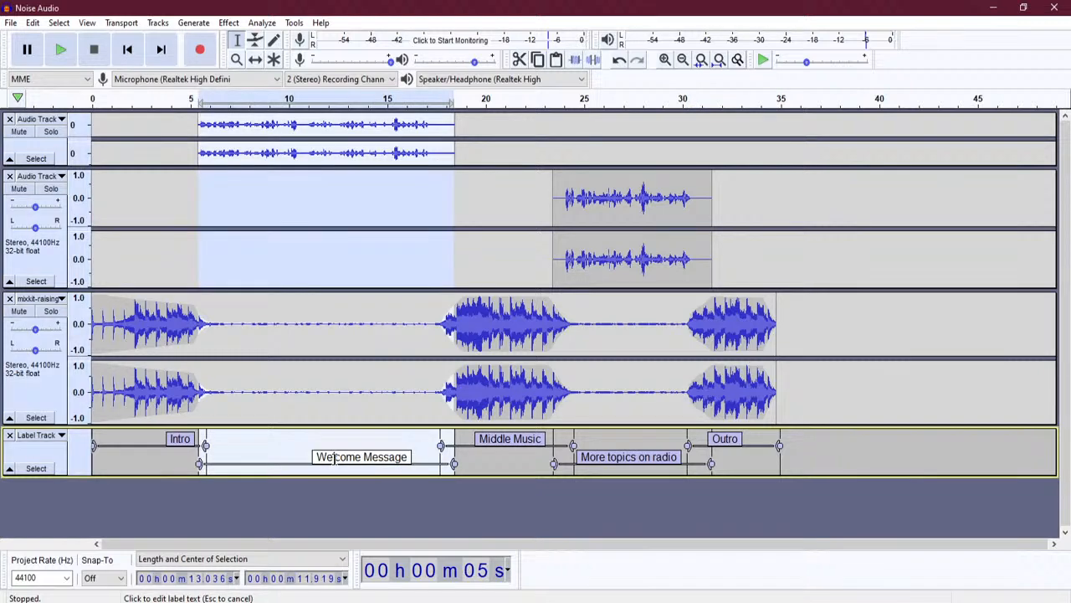
pyautogui.click(588, 457)
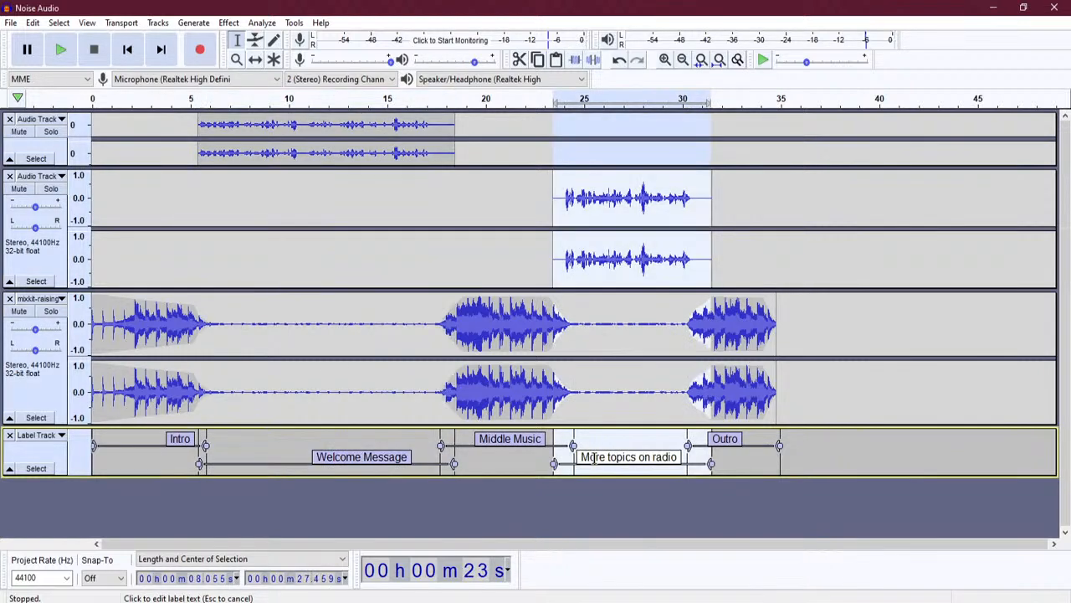
pyautogui.click(34, 25)
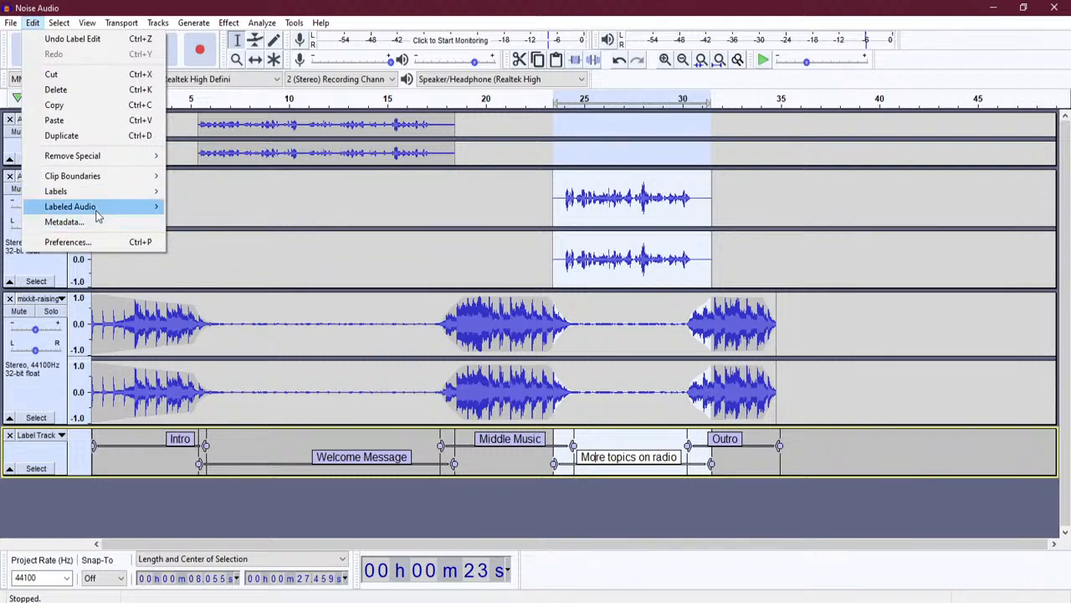
pyautogui.moveTo(98, 217)
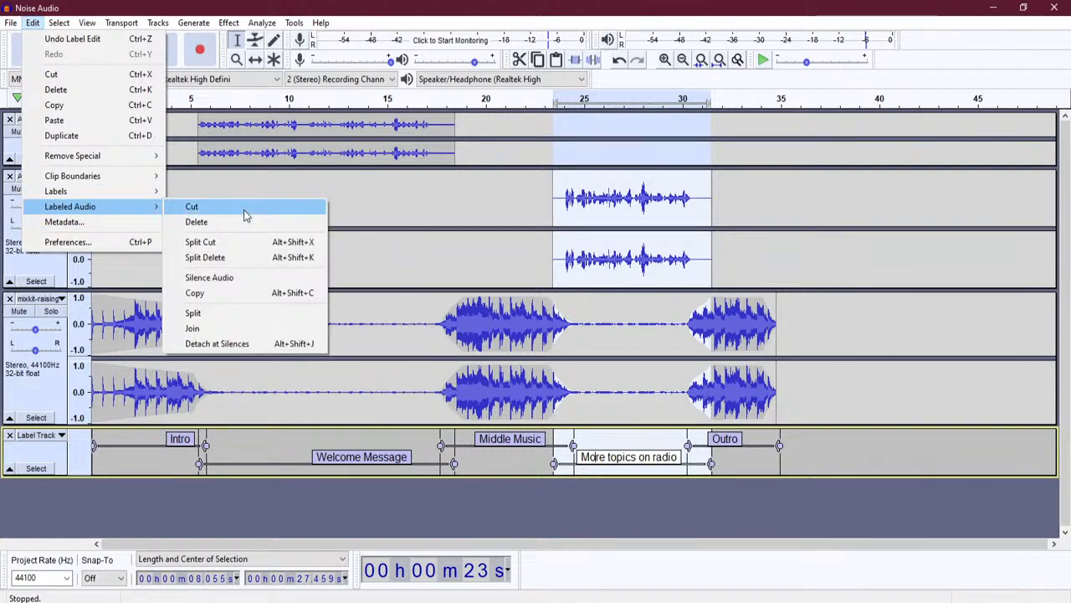
pyautogui.click(348, 457)
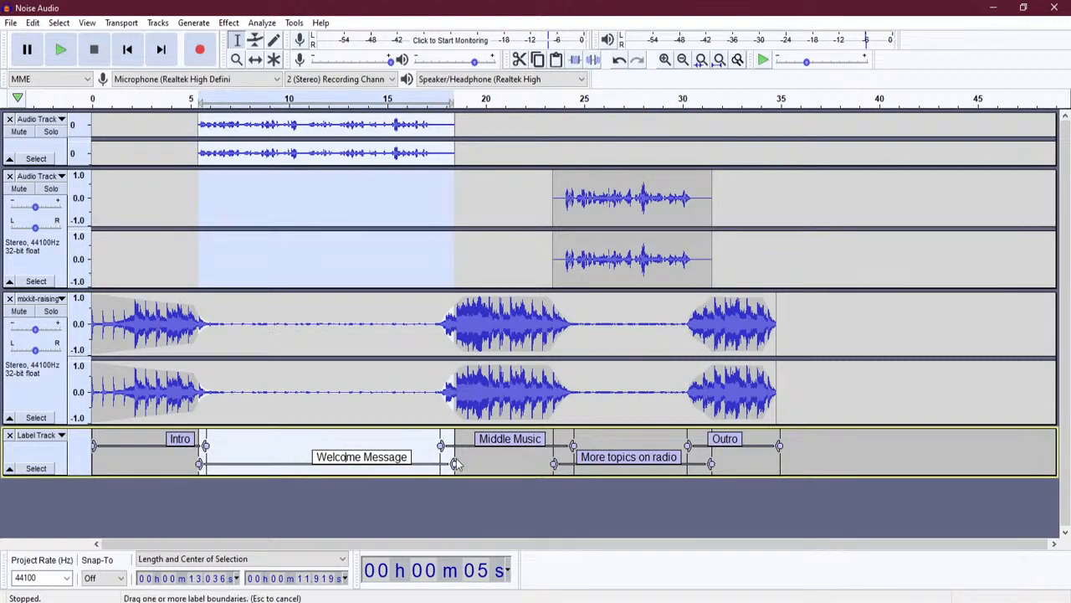
pyautogui.click(512, 439)
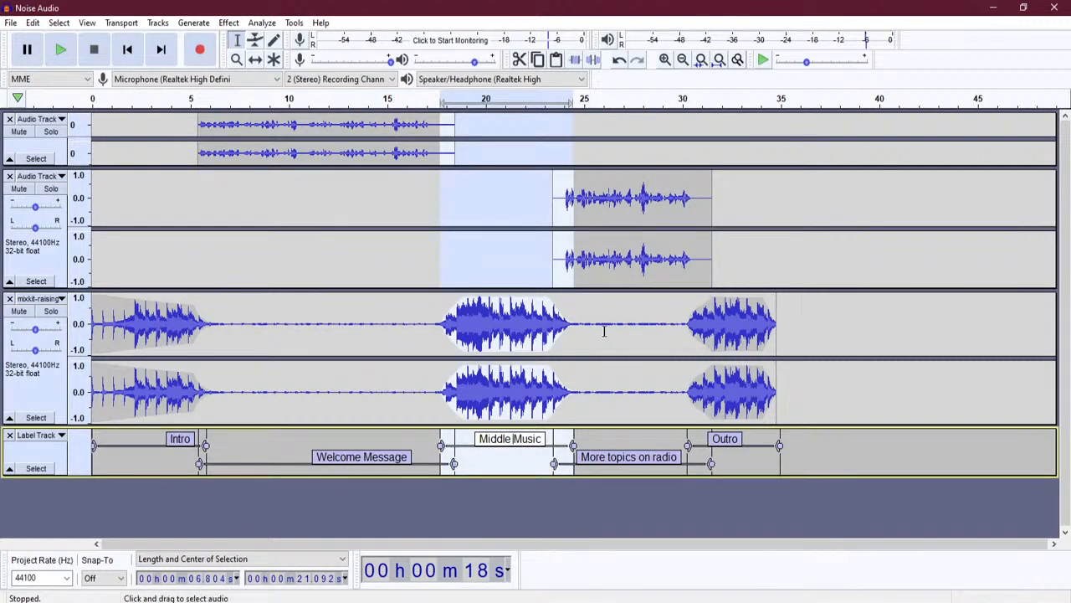
pyautogui.click(592, 457)
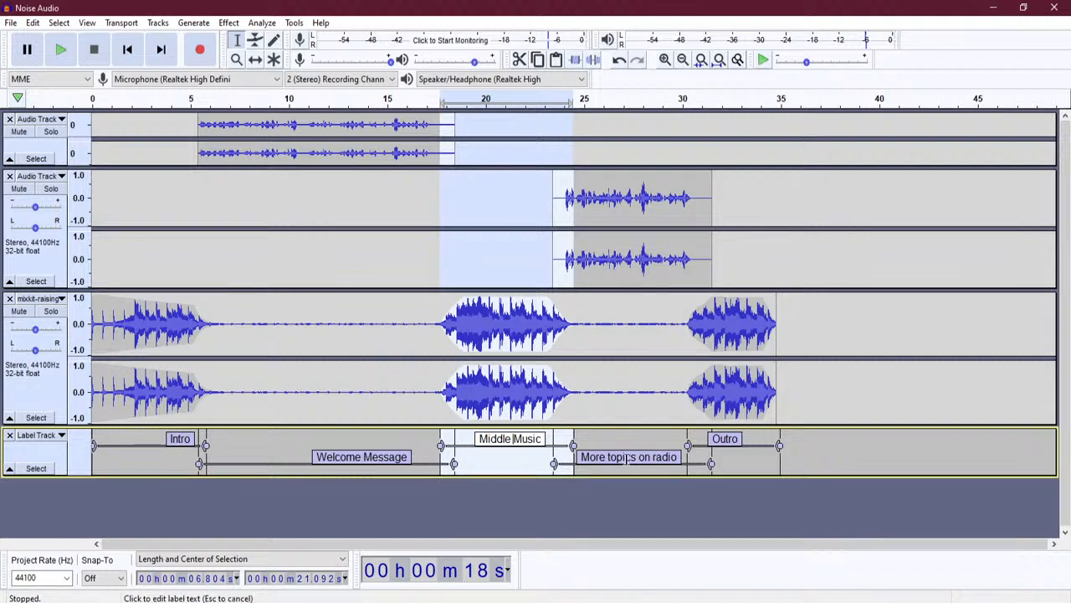
pyautogui.click(735, 441)
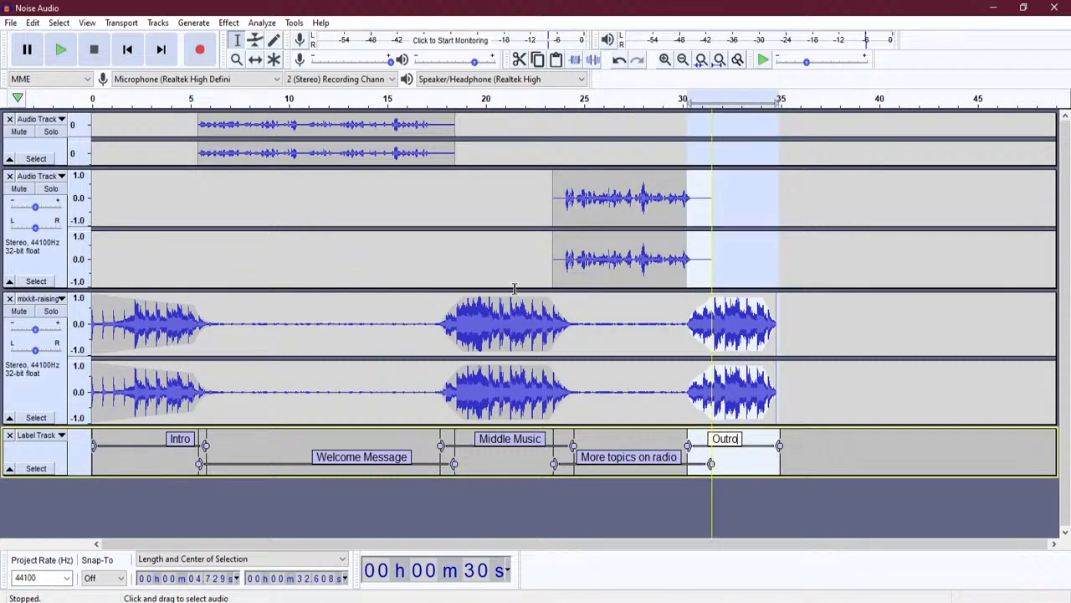
# - Mute both upper audio tracks, then unmute them again
pyautogui.click(19, 188)
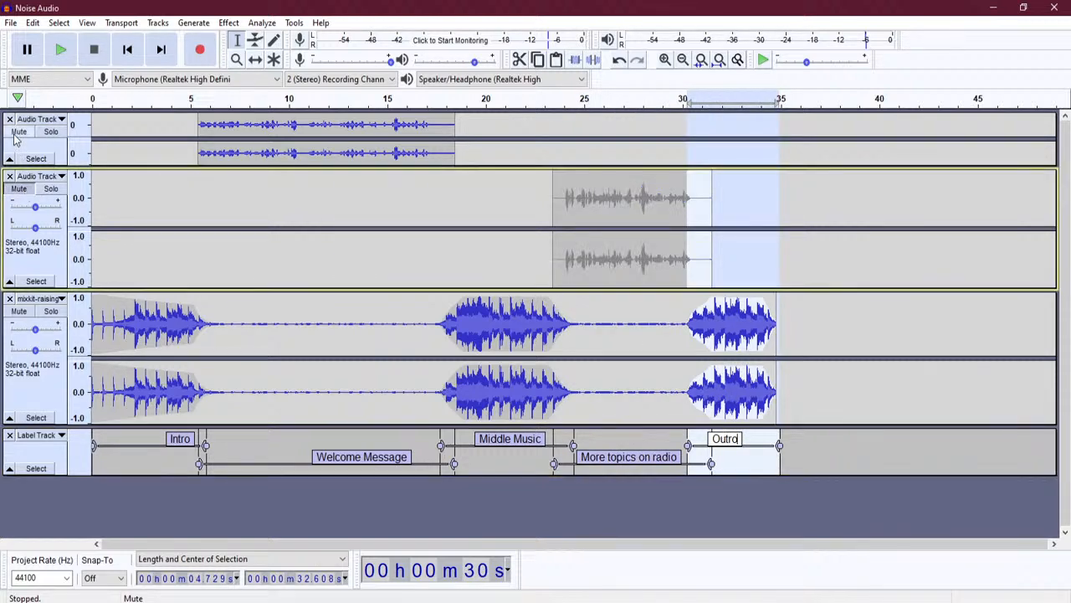
pyautogui.click(17, 132)
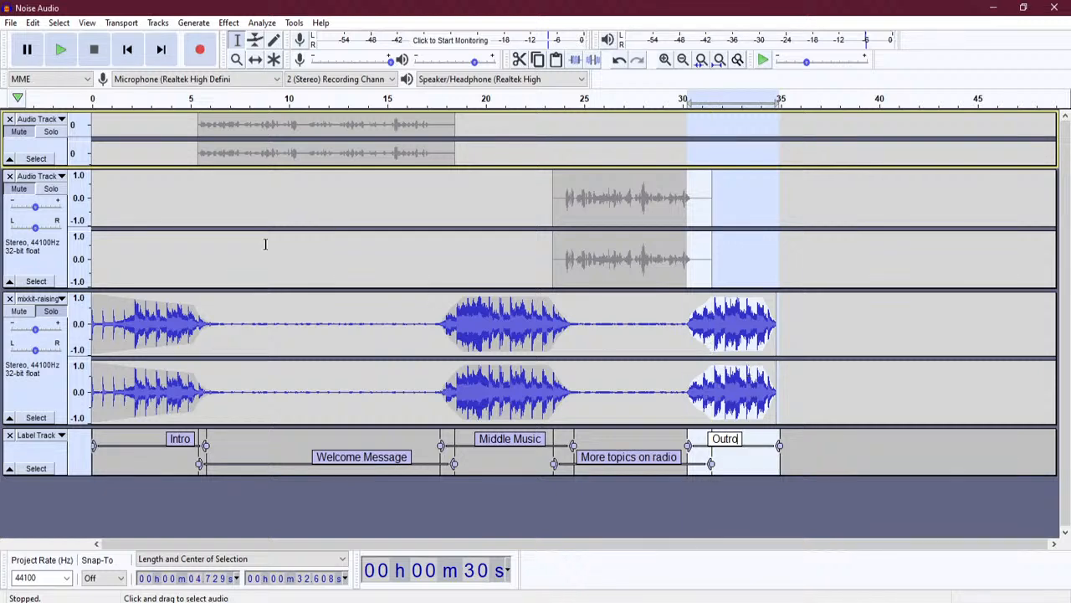
pyautogui.click(19, 188)
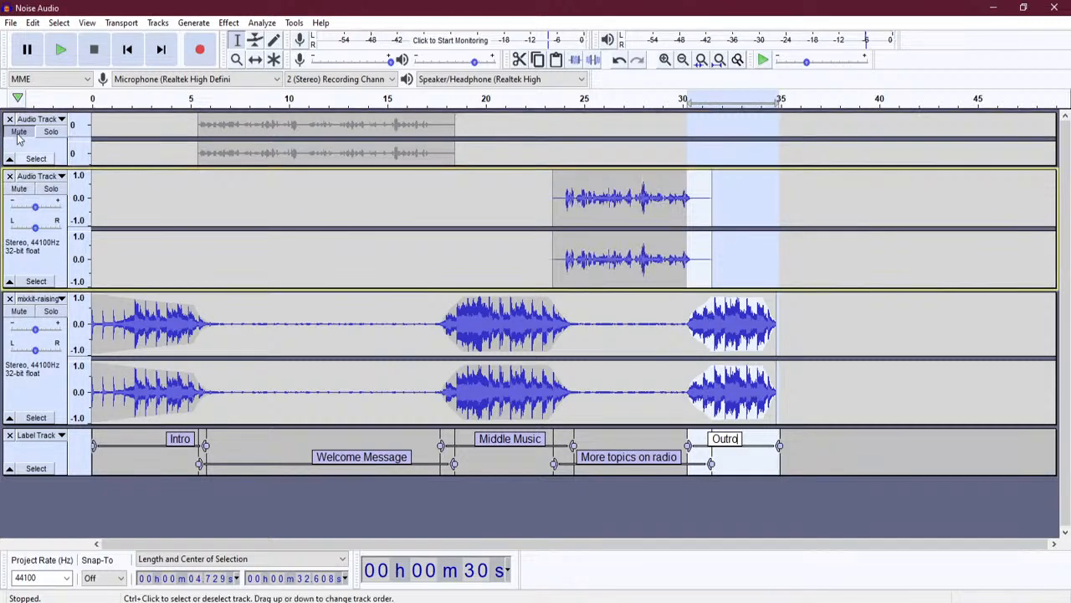
pyautogui.click(18, 132)
# - Browse the Edit > Labels commands and the View menu
pyautogui.click(33, 22)
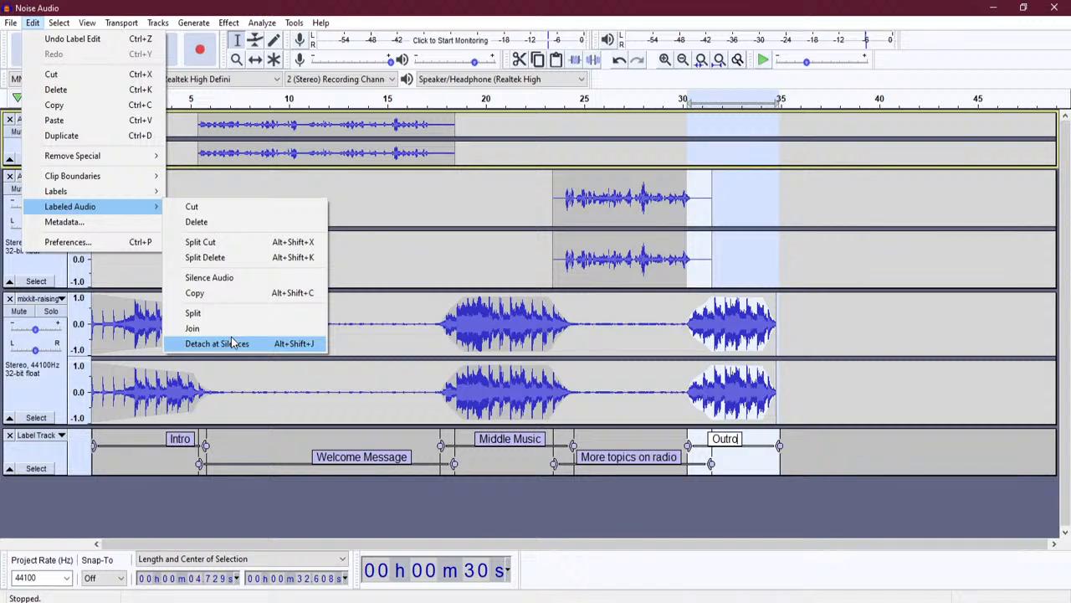
pyautogui.moveTo(125, 192)
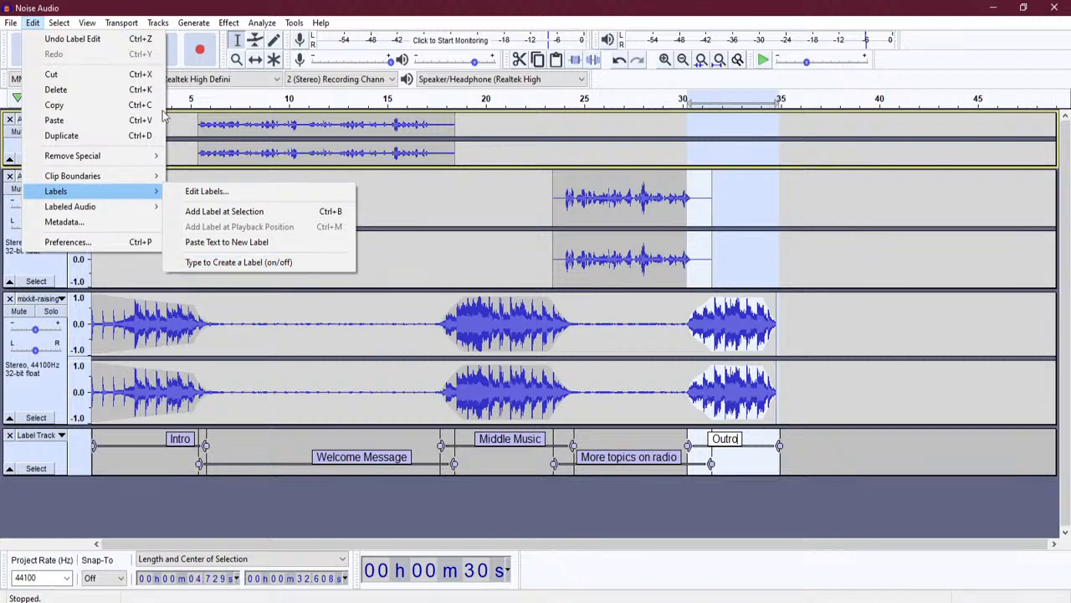
pyautogui.moveTo(67, 29)
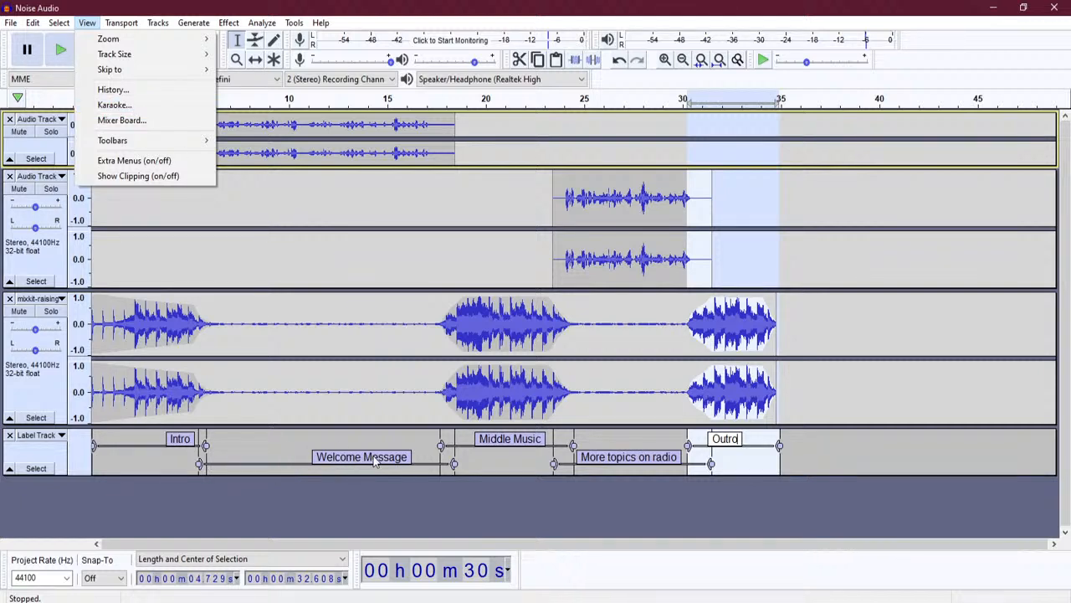
# - Open the View > Karaoke window and start playback so the labels scroll
pyautogui.click(155, 104)
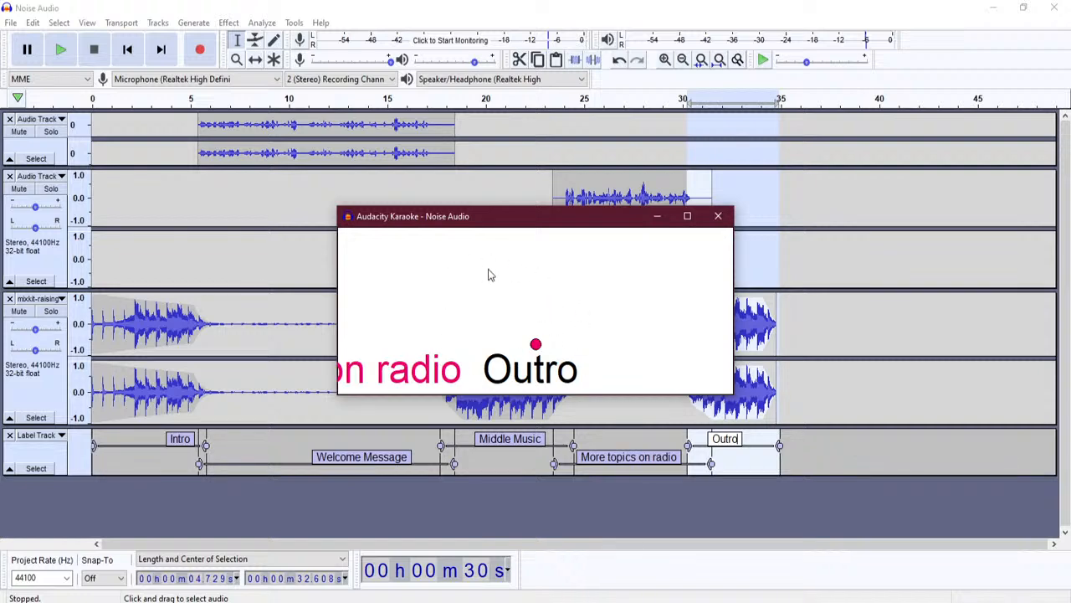
pyautogui.click(92, 98)
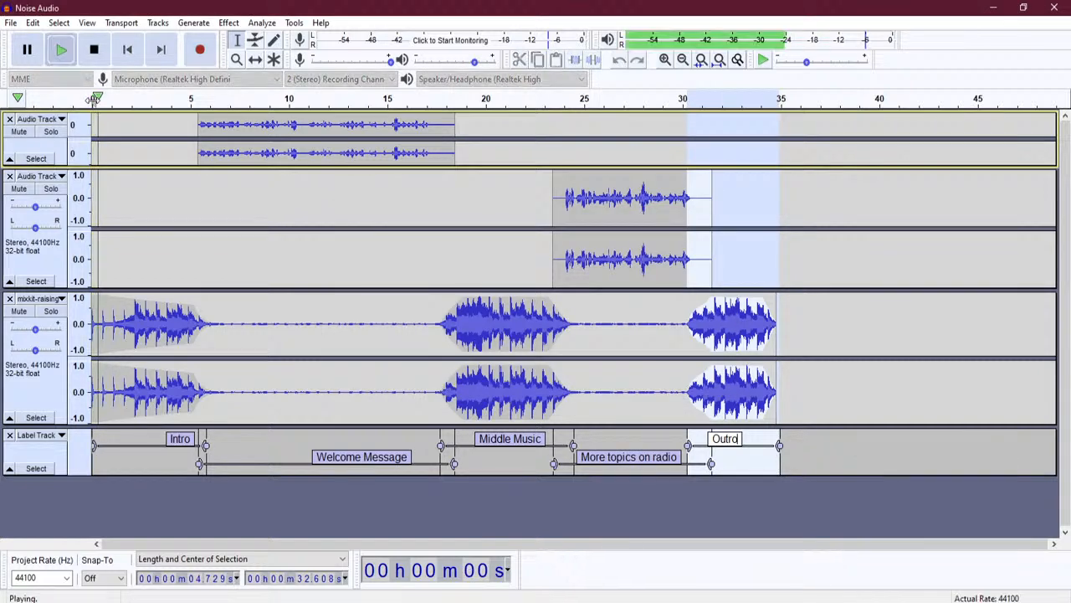
pyautogui.click(96, 52)
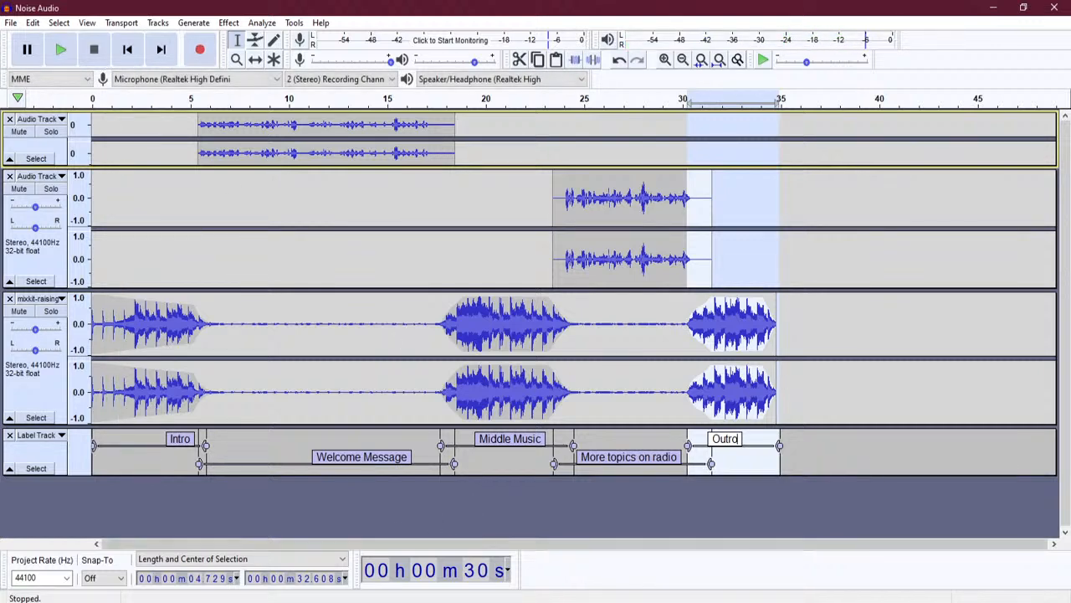
pyautogui.click(87, 24)
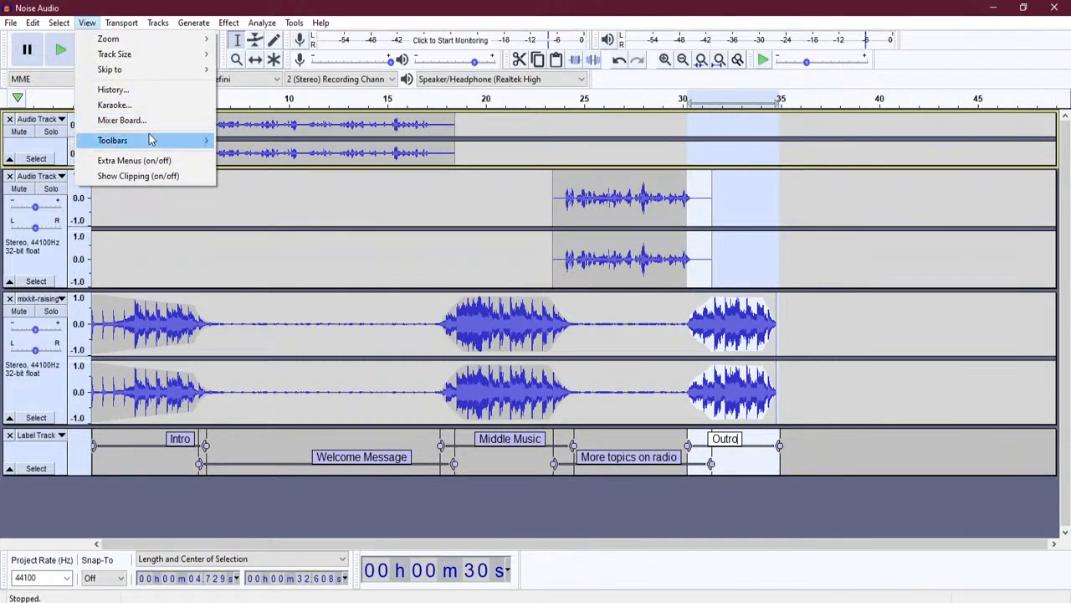
pyautogui.click(117, 105)
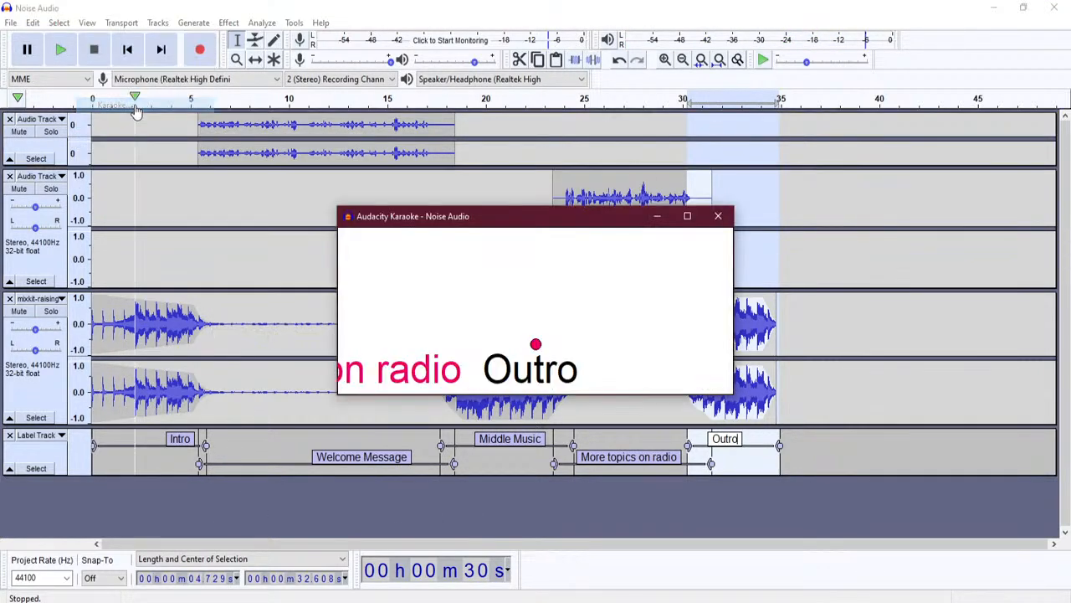
pyautogui.press('space')
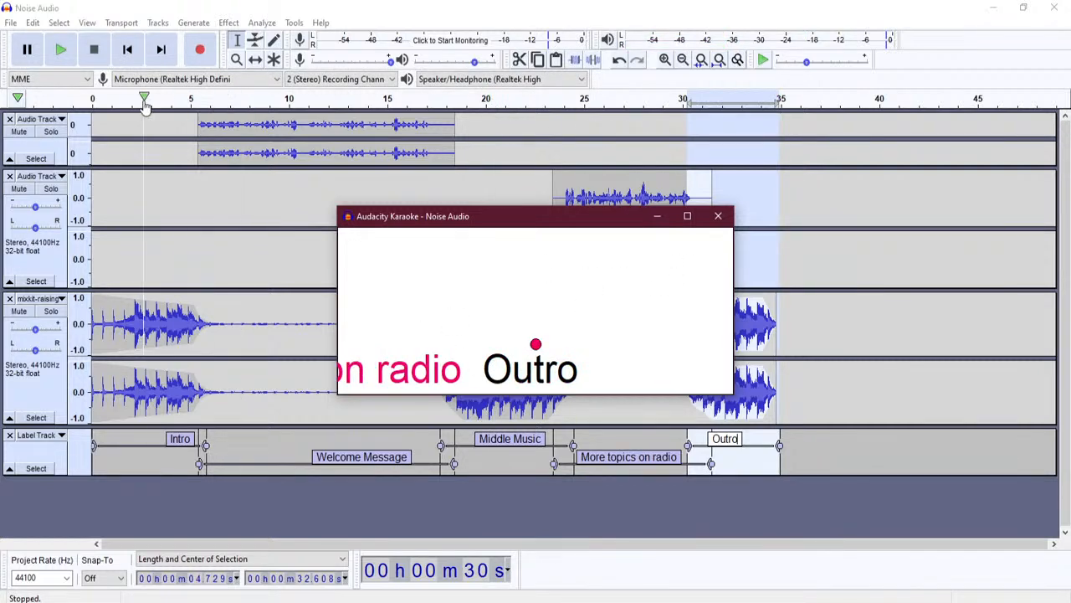
# - Replay from the start in Karaoke view, then close the Karaoke window and stop playback
pyautogui.click(125, 52)
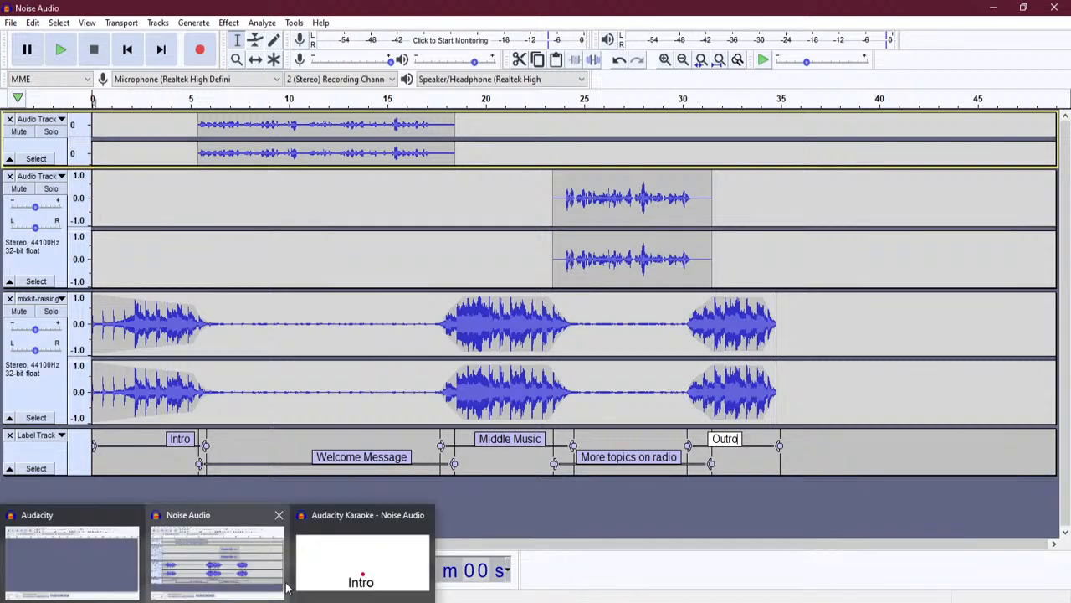
pyautogui.click(394, 569)
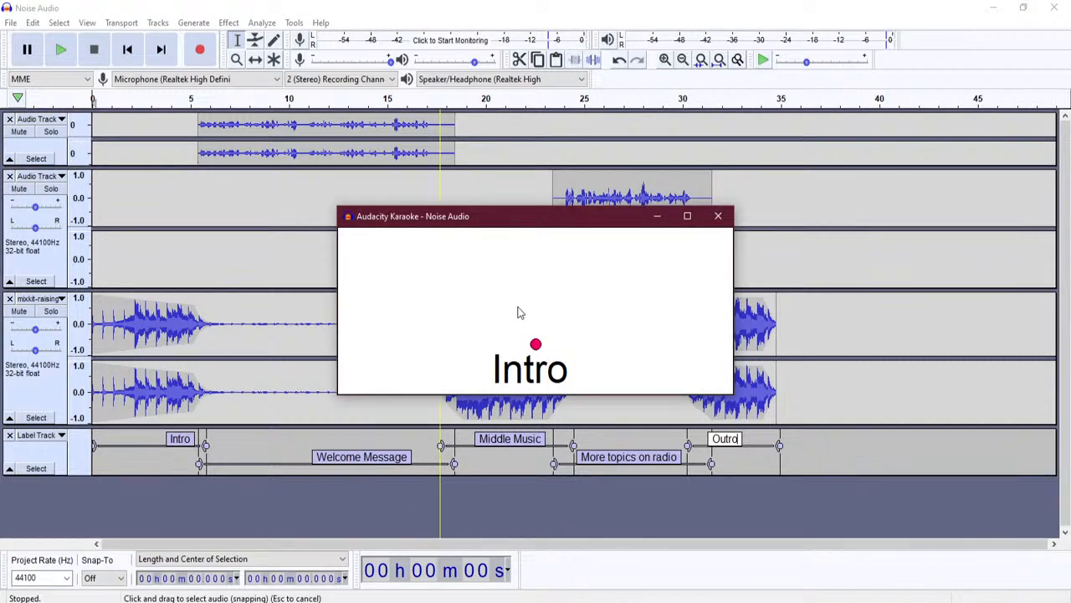
pyautogui.press('space')
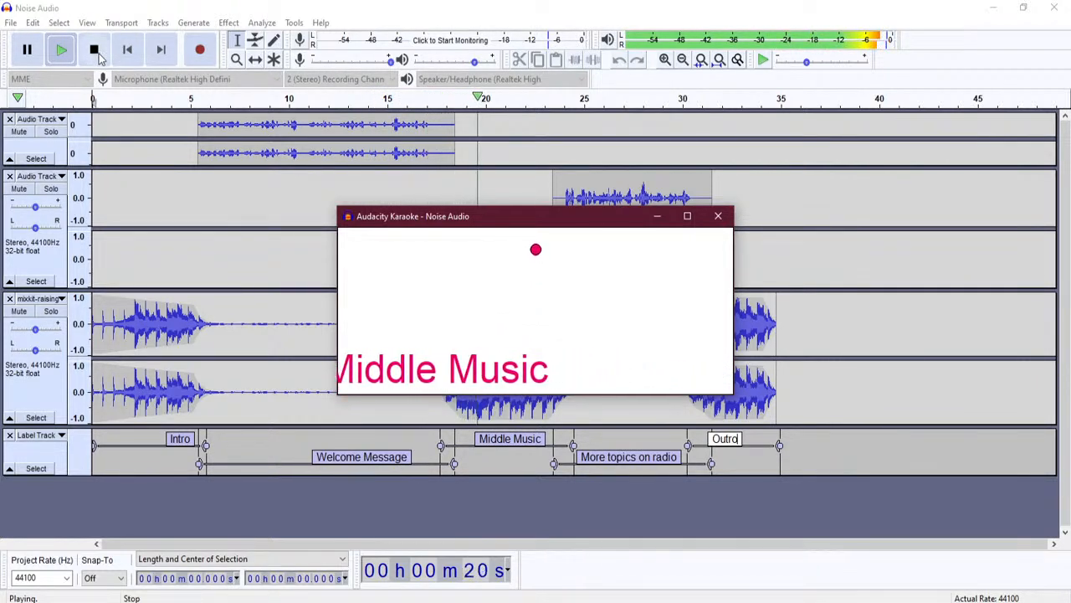
pyautogui.click(719, 216)
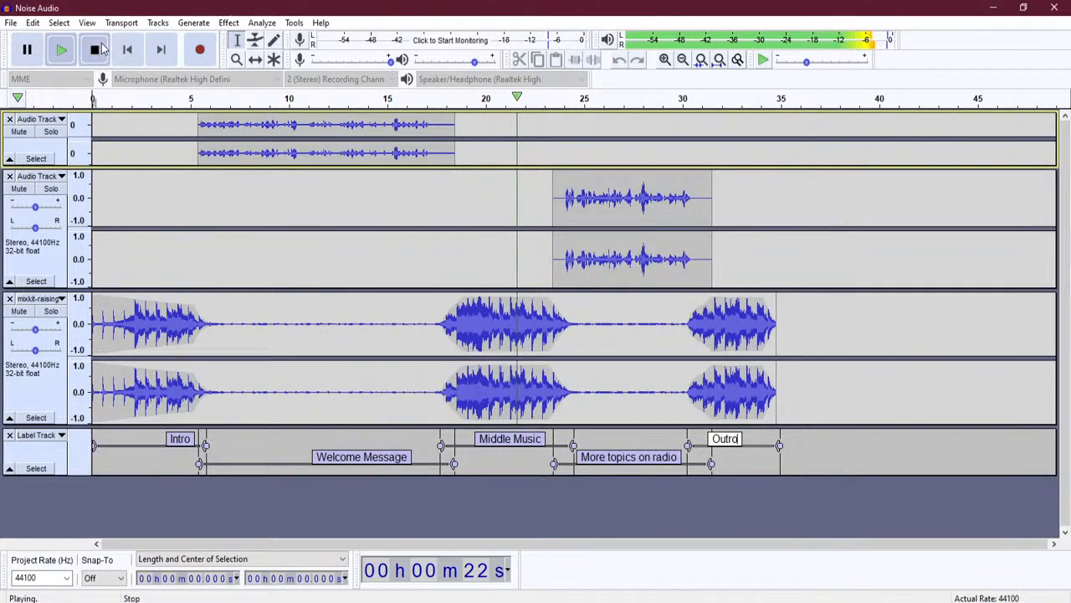
pyautogui.click(94, 50)
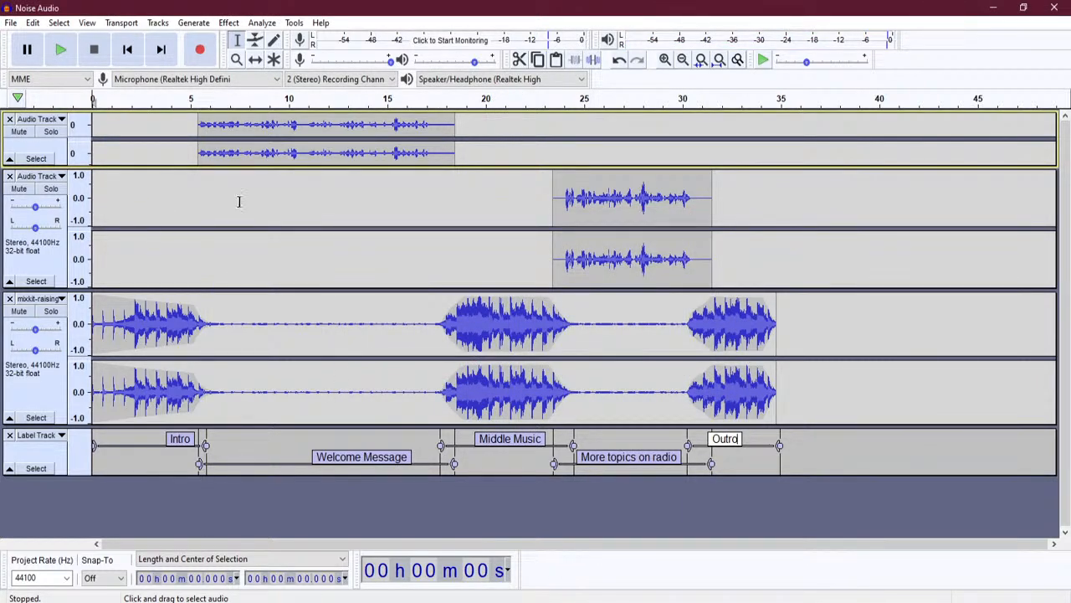
pyautogui.click(704, 496)
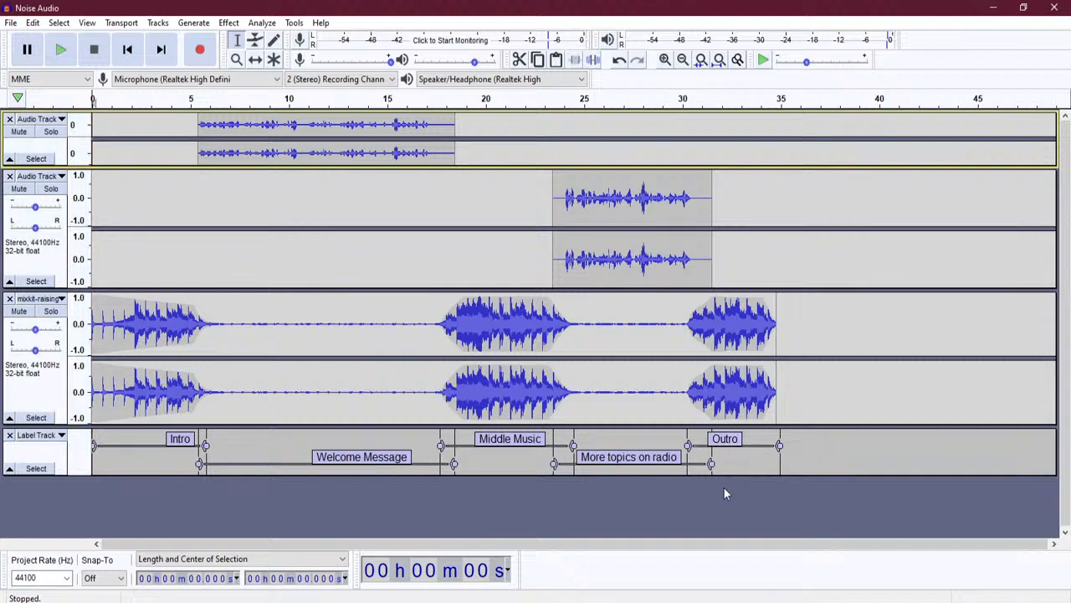
pyautogui.click(87, 23)
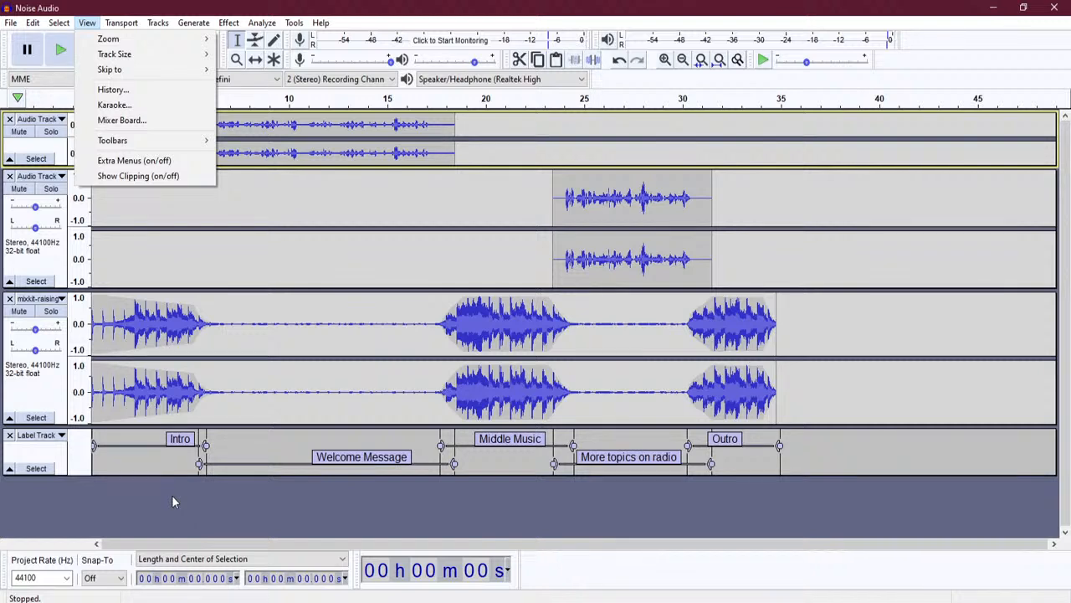
pyautogui.click(96, 387)
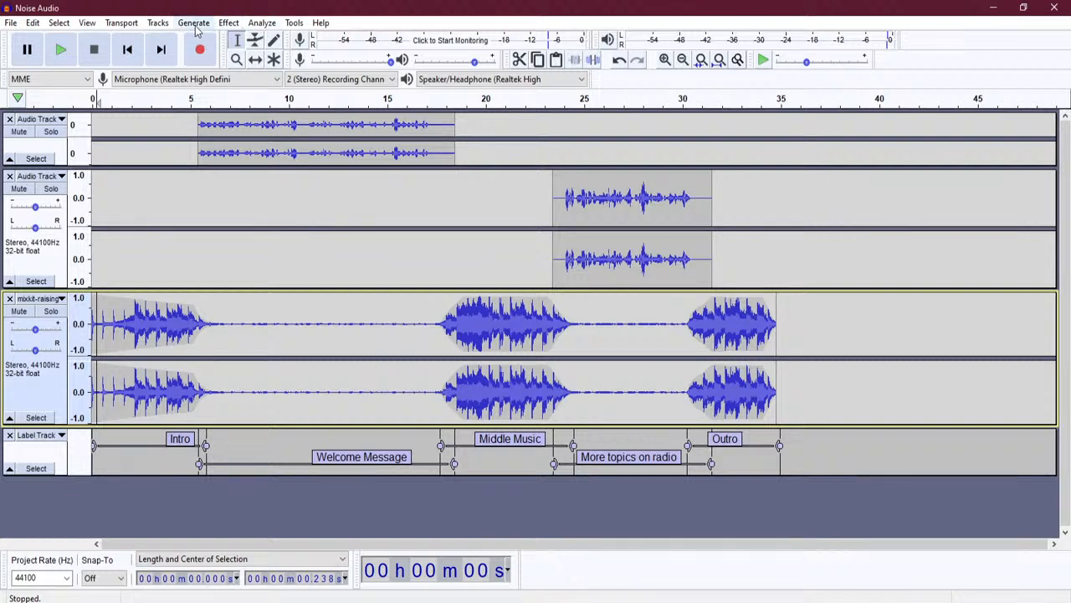
pyautogui.click(260, 25)
pyautogui.click(279, 6)
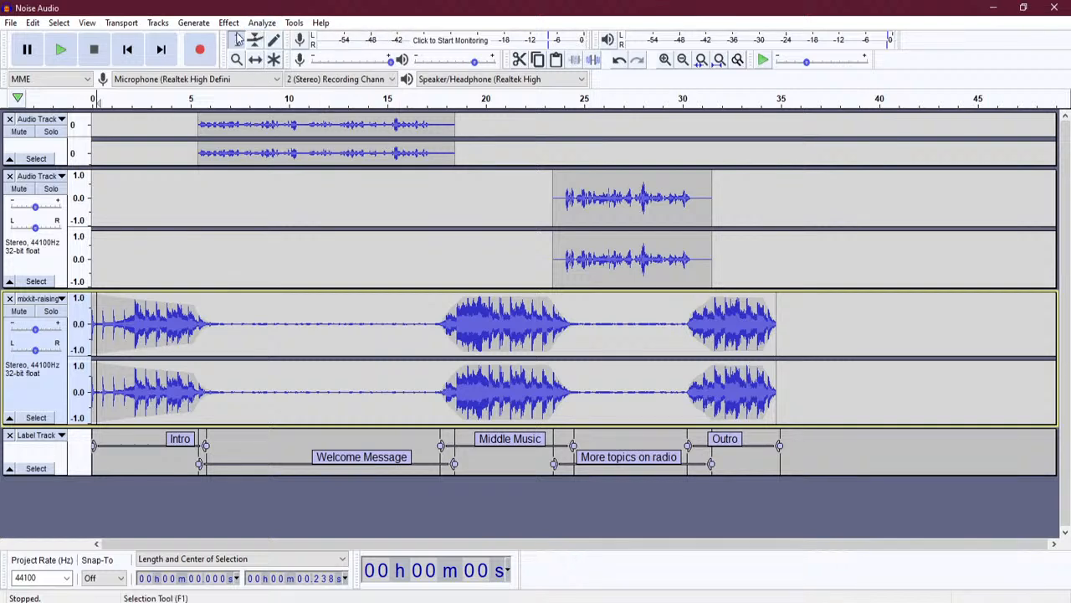
pyautogui.click(260, 25)
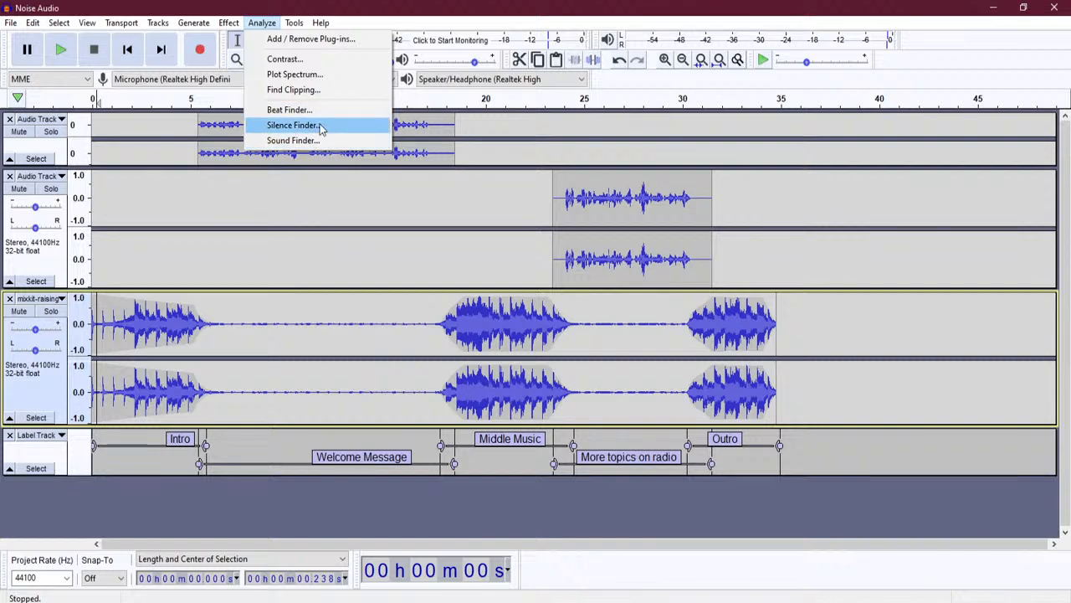
pyautogui.moveTo(90, 25)
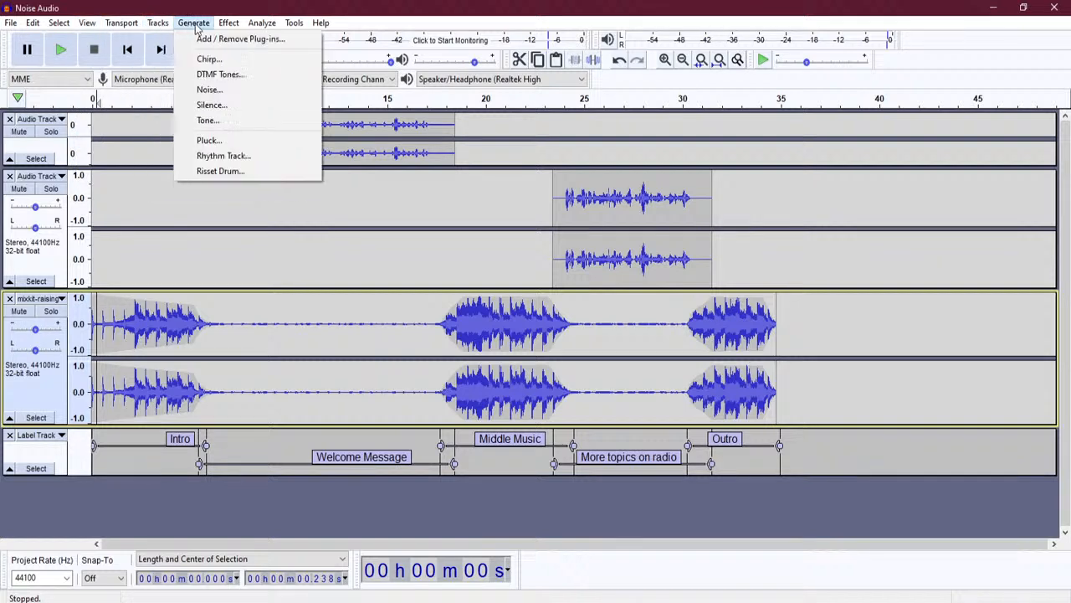
pyautogui.moveTo(228, 22)
pyautogui.press('Left')
pyautogui.click(311, 498)
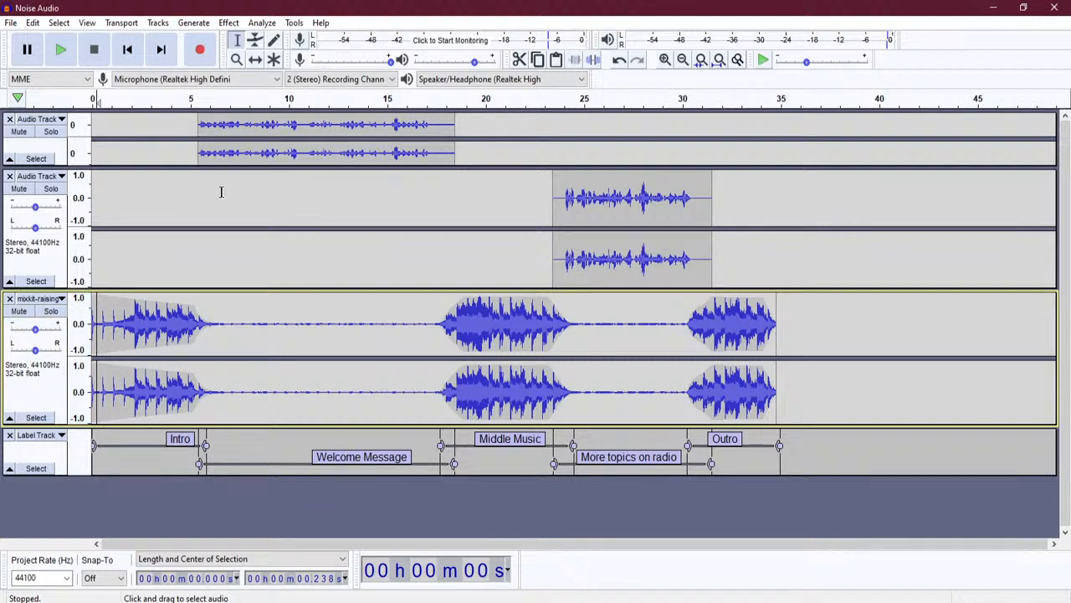